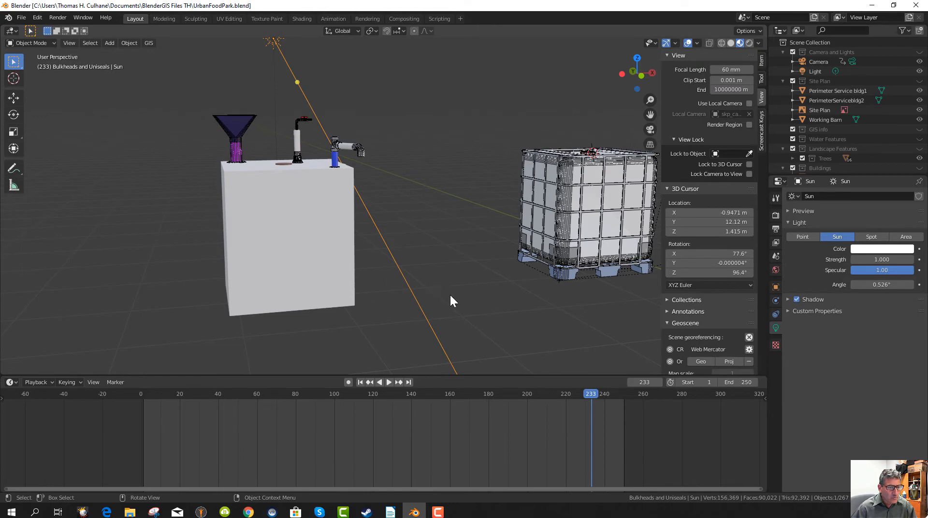
- Turn on the Screencast Keys display and, in front view, lower the whole caged IBC tank about 0.09 m along Z
middle_click_drag(451, 300, 379, 314)
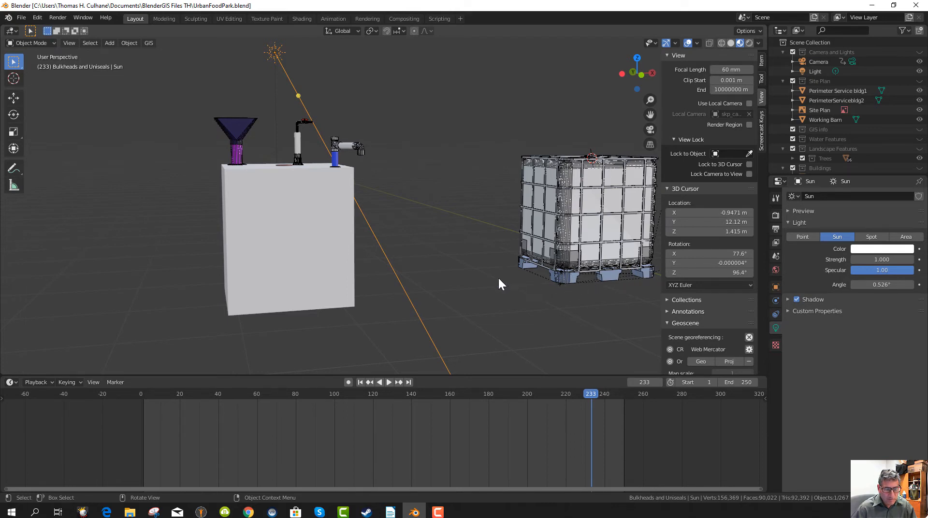
middle_click_drag(292, 268, 286, 268)
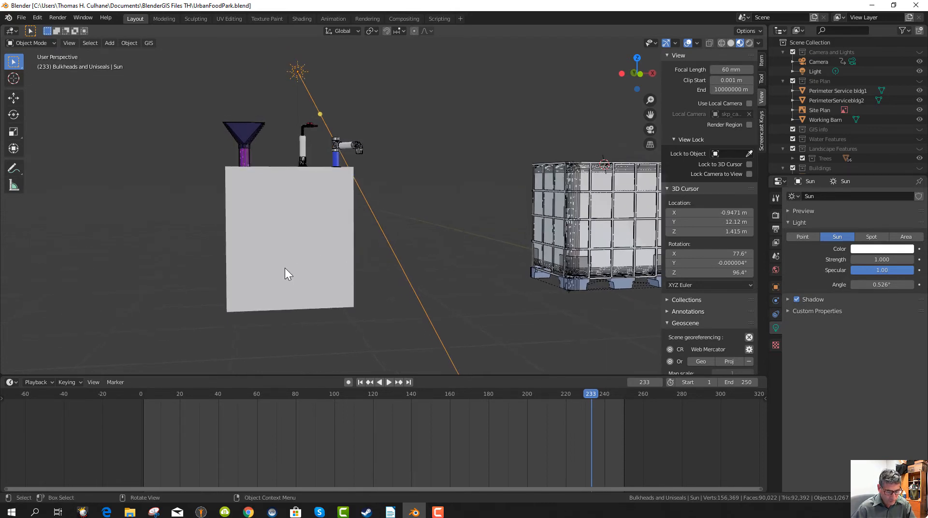
key("KP_1")
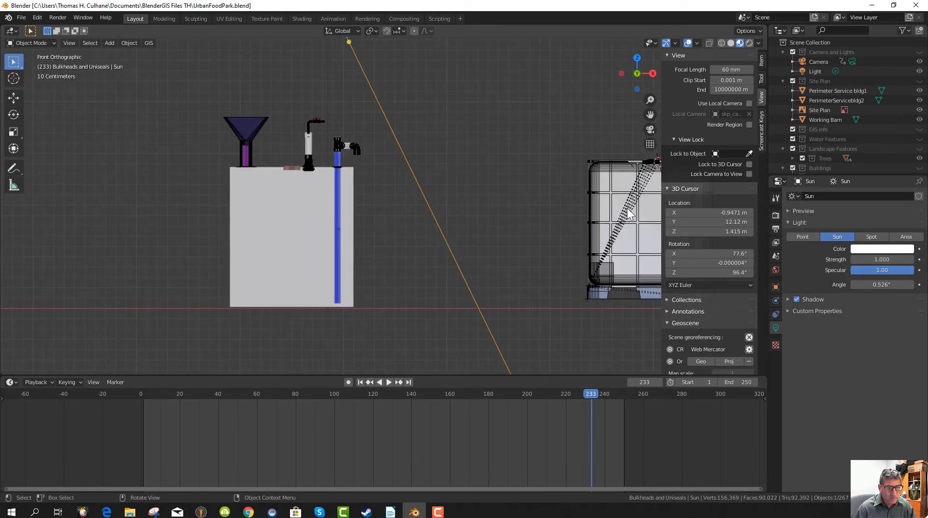
scroll(439, 163, "down", 4)
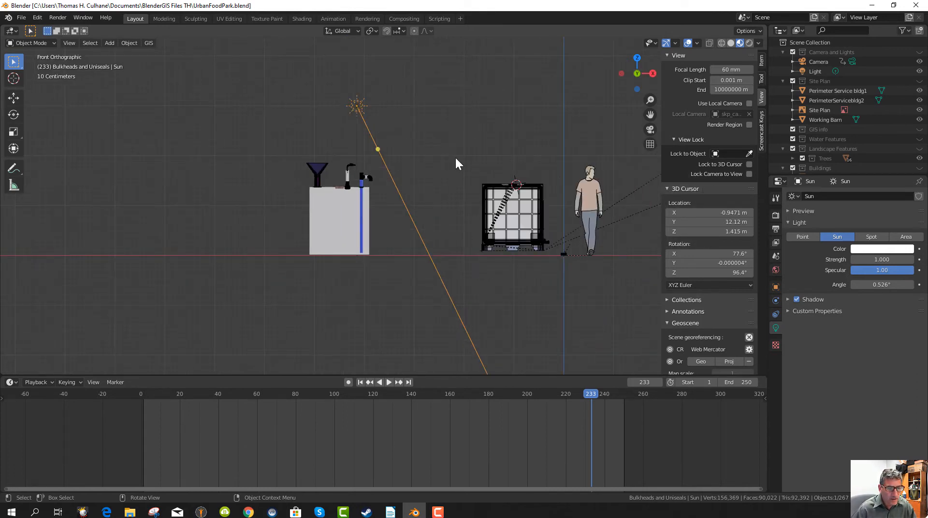
left_click_drag(463, 159, 541, 274)
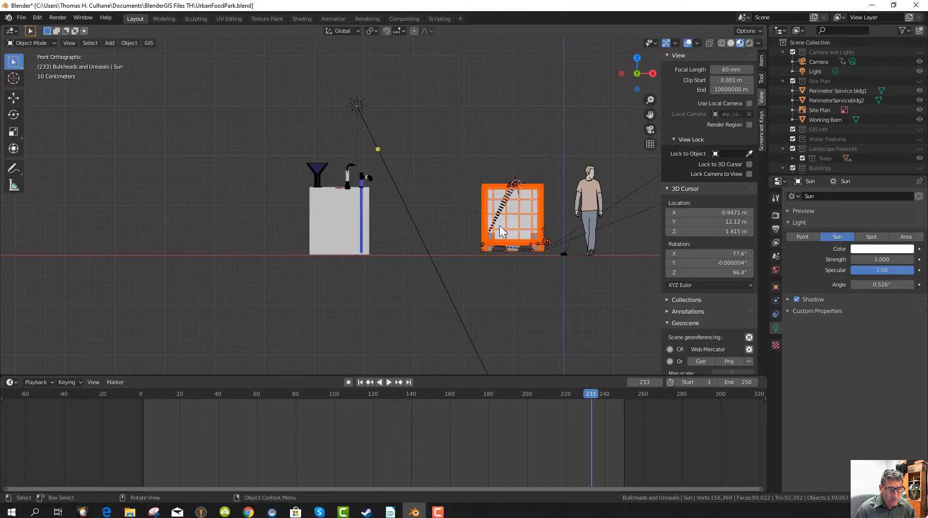
middle_click_drag(500, 226, 470, 222)
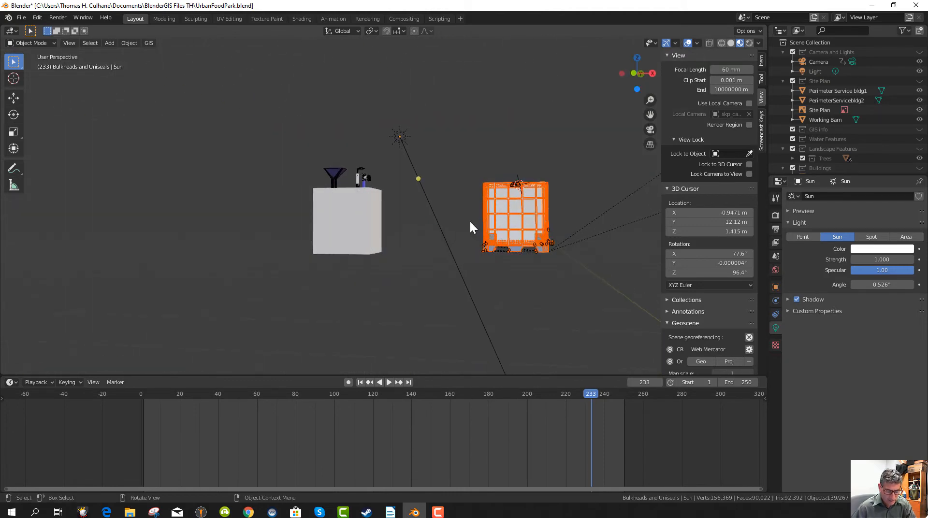
key("KP_1")
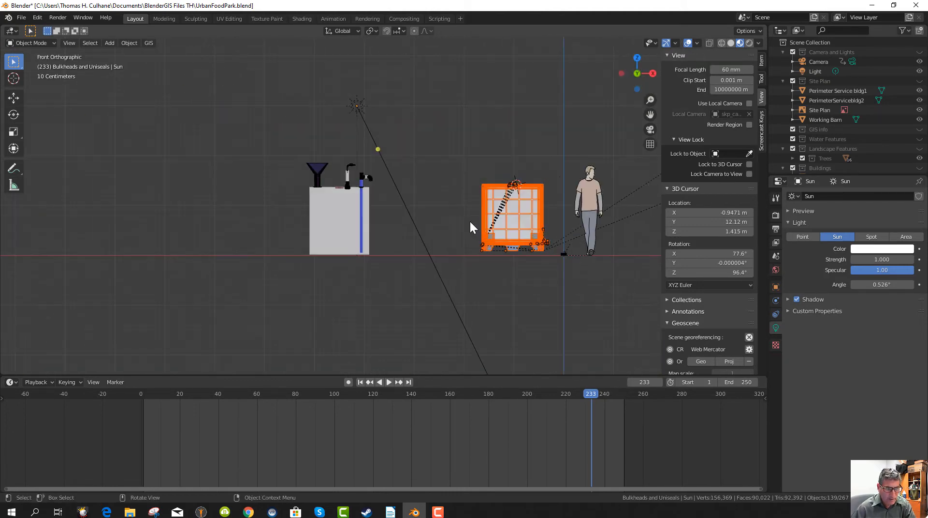
left_click(760, 138)
left_click(676, 56)
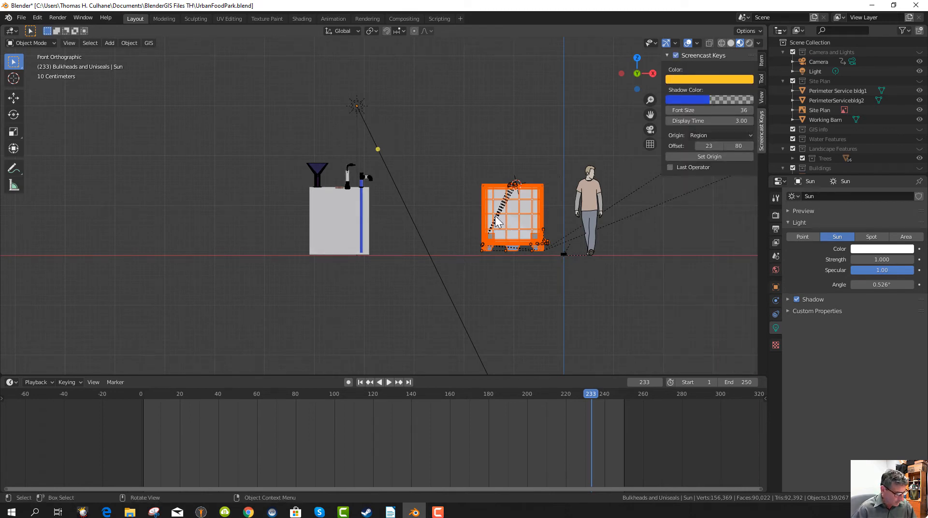
key("g")
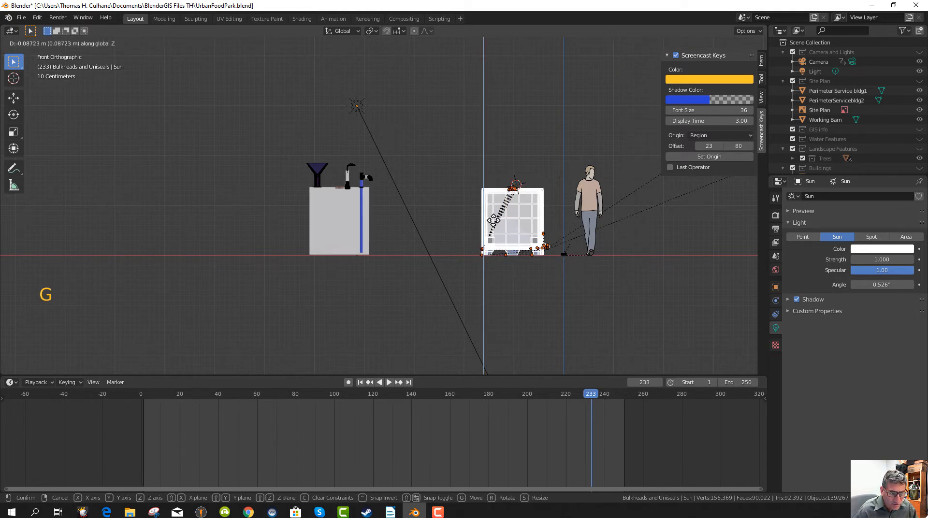
left_click(495, 220)
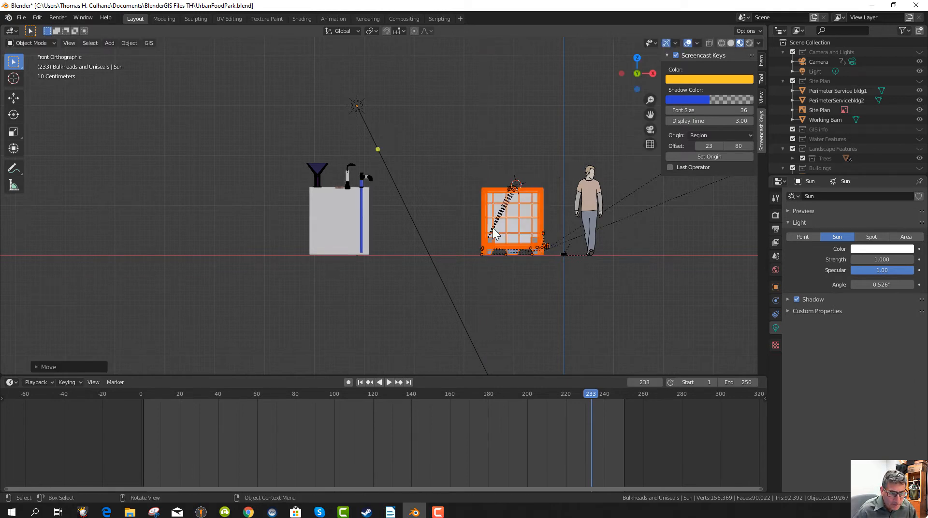
- Select the solid uncaged digester tank and show the scene as wireframe in front orthographic view
scroll(475, 268, "up", 3)
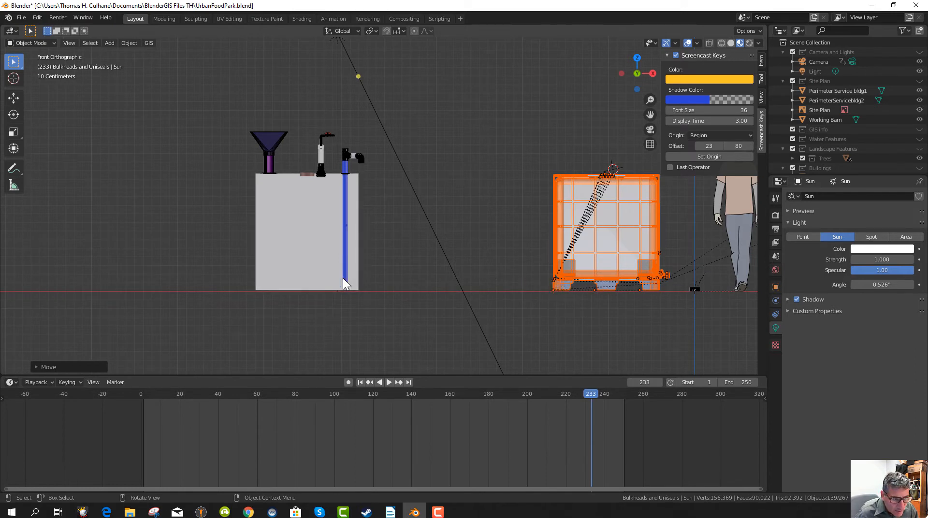
left_click(289, 237)
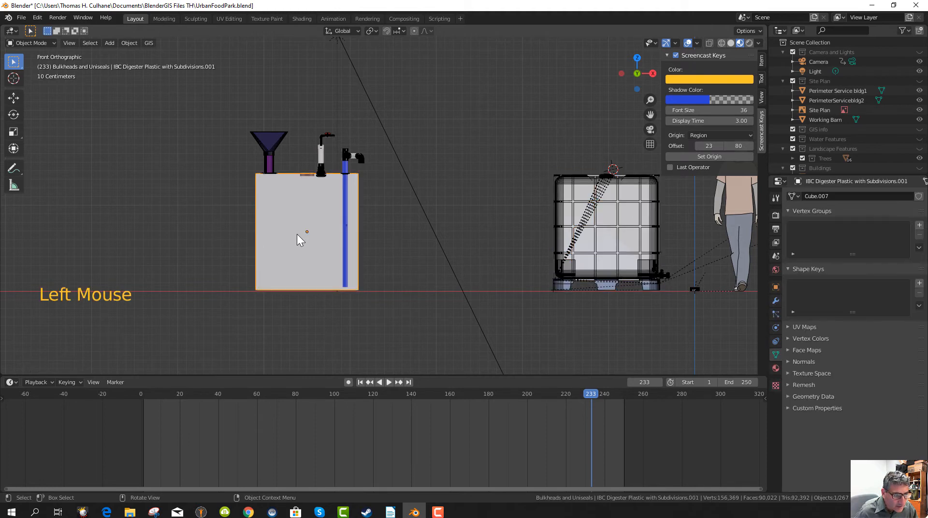
mouse_move(295, 254)
middle_mouse_down()
mouse_move(297, 268)
mouse_move(293, 248)
middle_mouse_up()
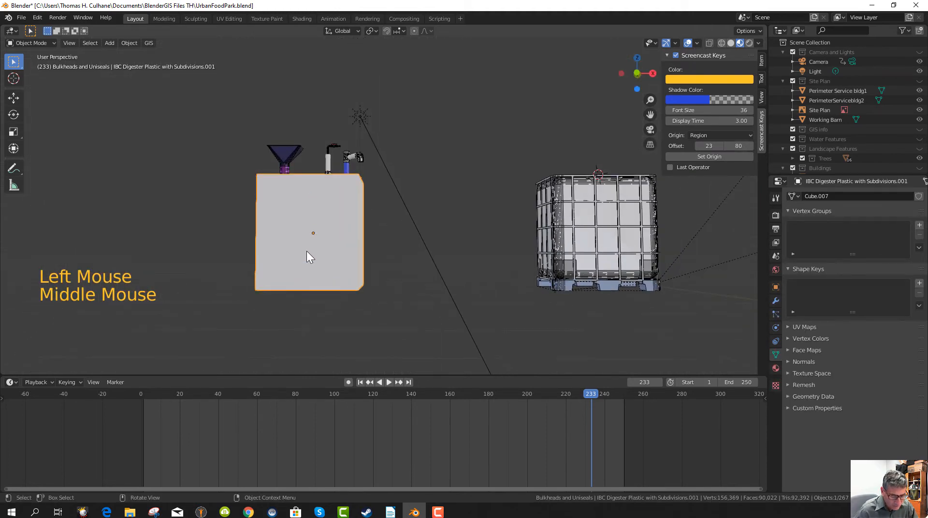
key("KP_1")
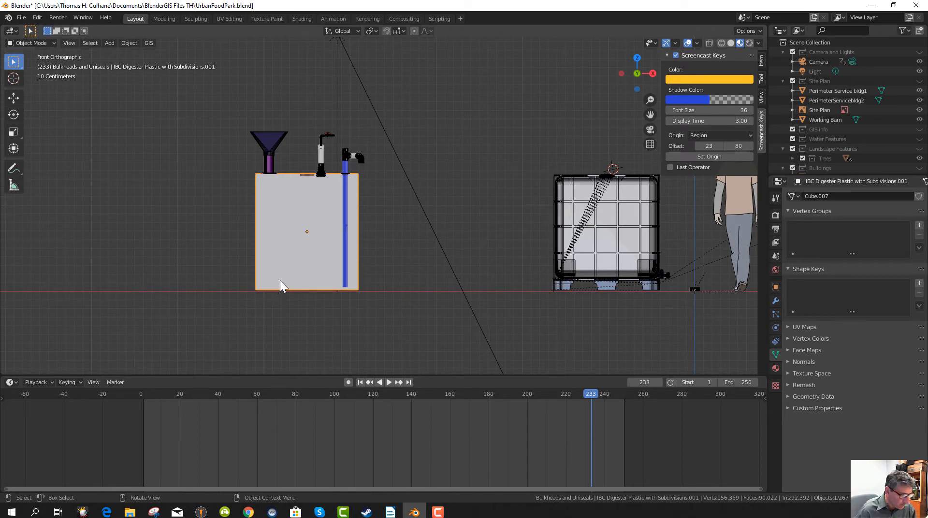
key("z")
left_click(209, 282)
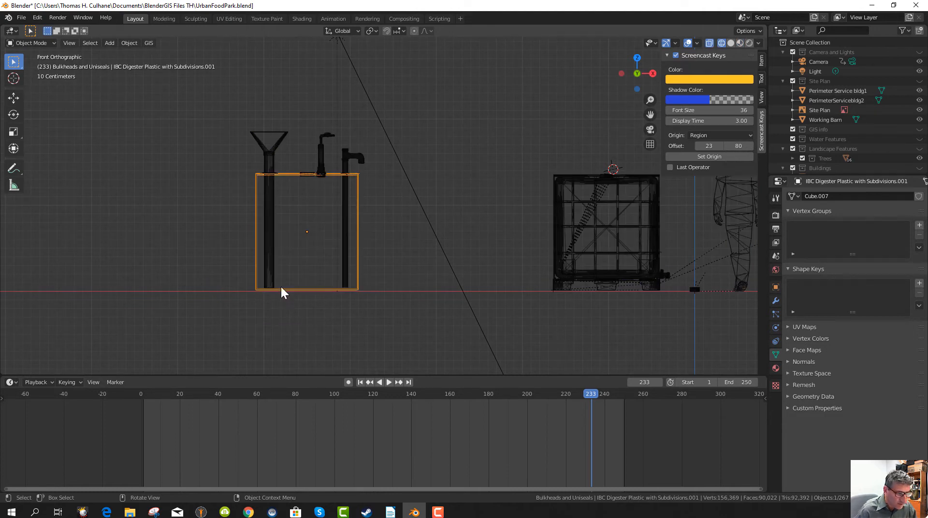
- Raise the bottom faces of the uncaged digester tank's mesh about 0.12 m along Z, then return to Object Mode
key("Tab")
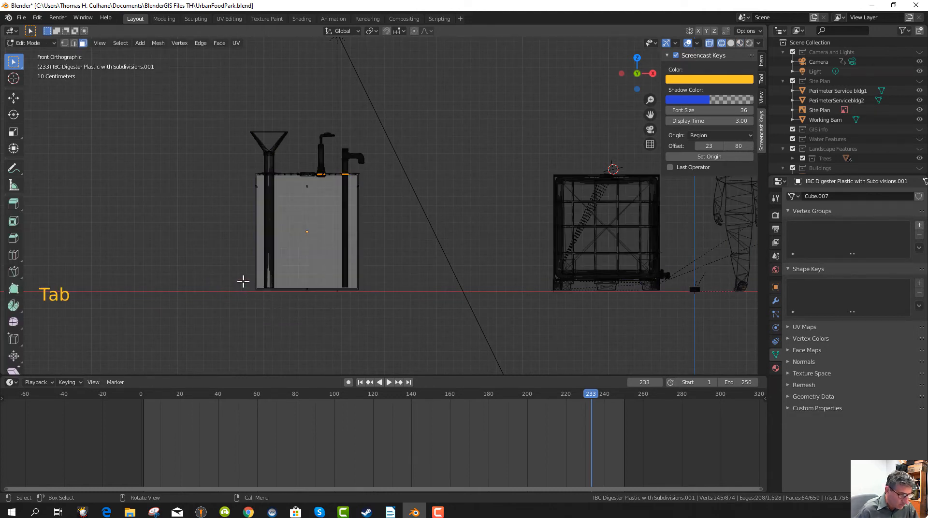
key("b")
left_click_drag(238, 263, 381, 312)
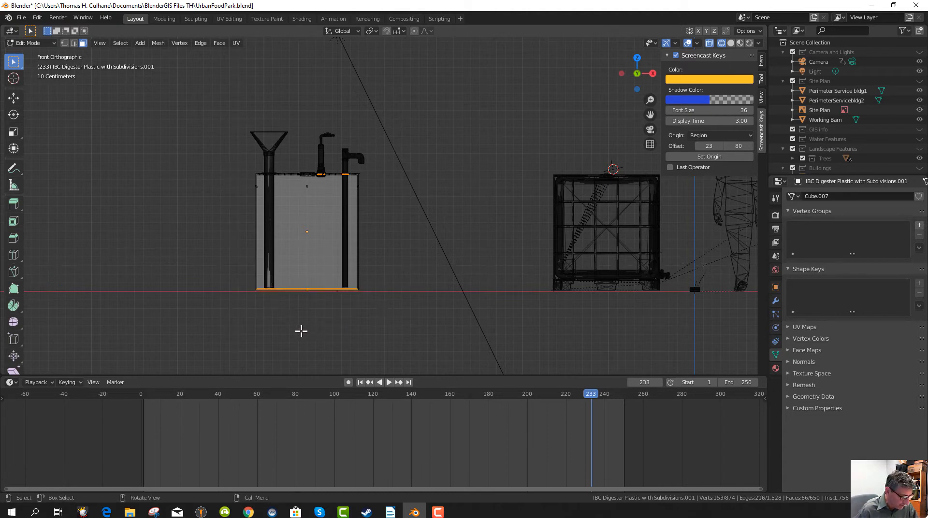
key("g")
key("z")
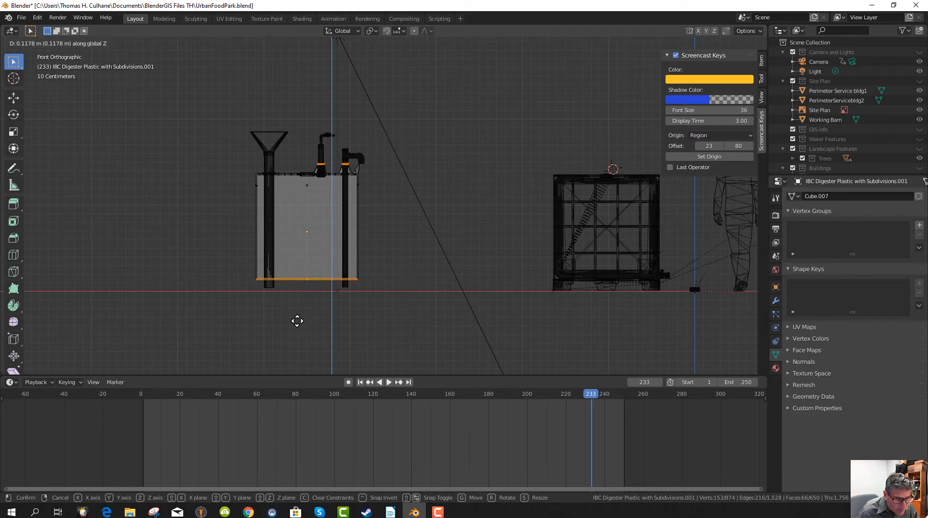
left_click(297, 321)
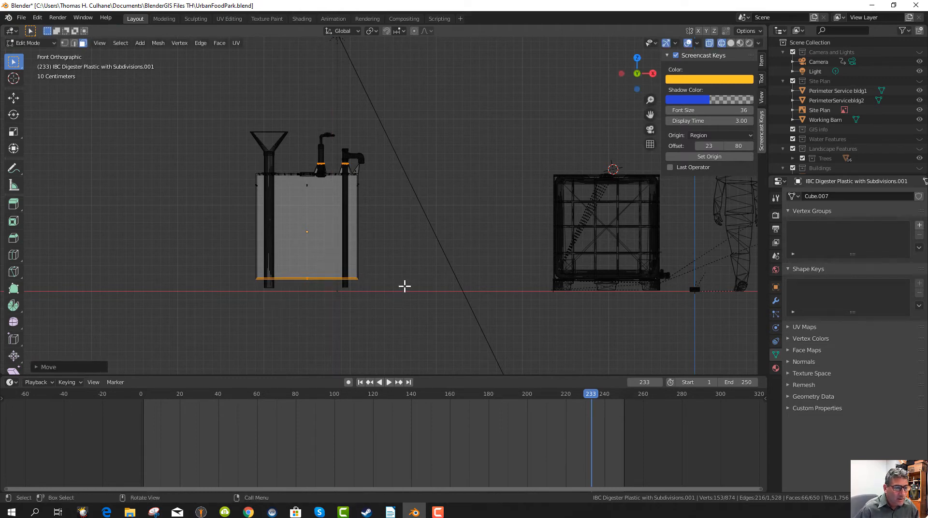
left_click(420, 256)
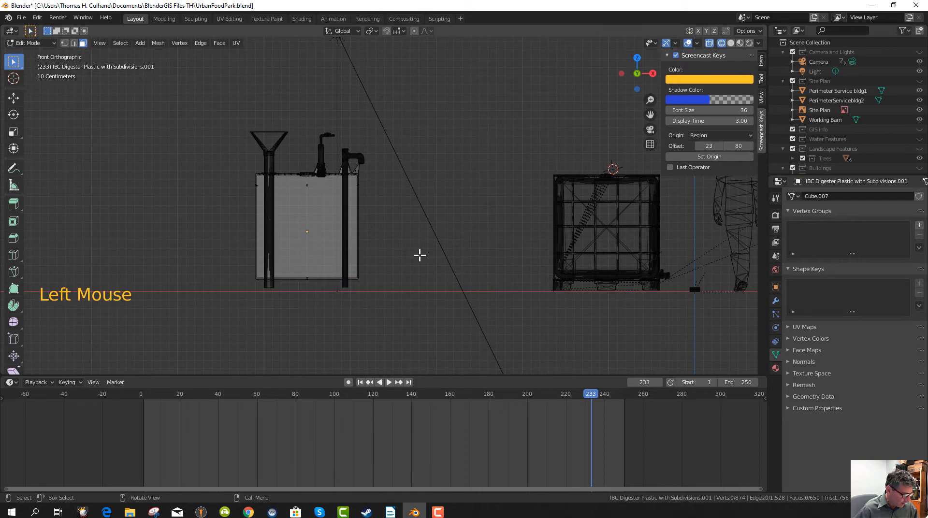
key("Tab")
- Switch to solid shading and examine the uncaged tank's top around the pipe fittings and its underside from several angles
mouse_move(411, 254)
middle_mouse_down()
mouse_move(415, 269)
mouse_move(380, 290)
mouse_move(358, 260)
mouse_move(458, 259)
mouse_move(421, 266)
middle_mouse_up()
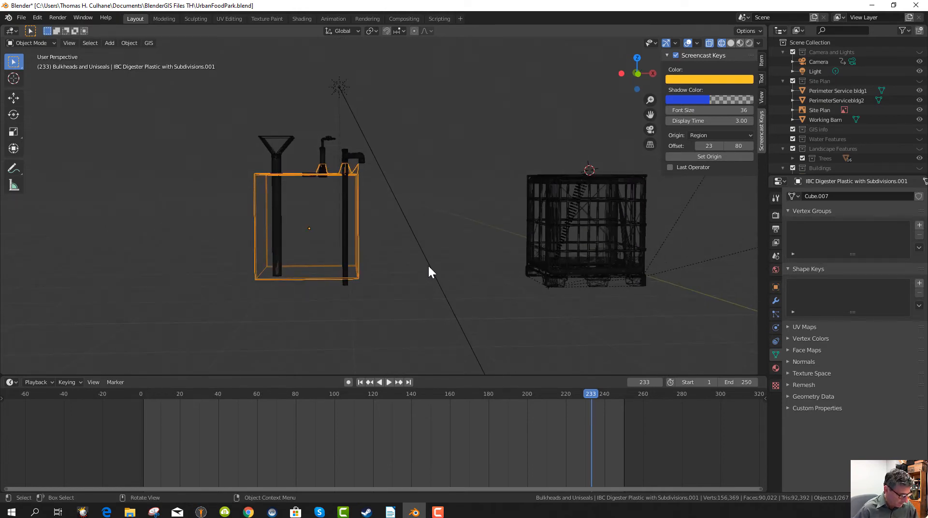
key("z")
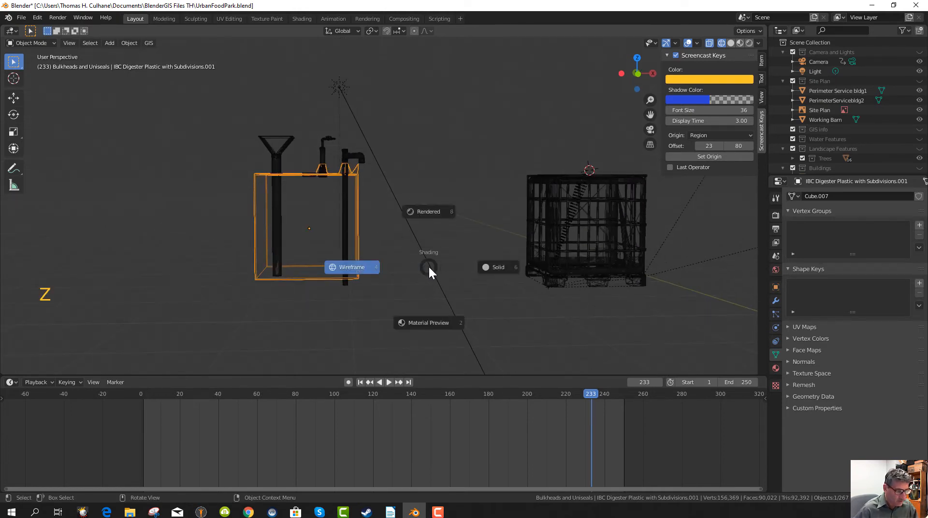
left_click(489, 268)
middle_click_drag(377, 280, 408, 278)
key("KP_1")
scroll(357, 306, "up", 3)
scroll(354, 302, "down", 4)
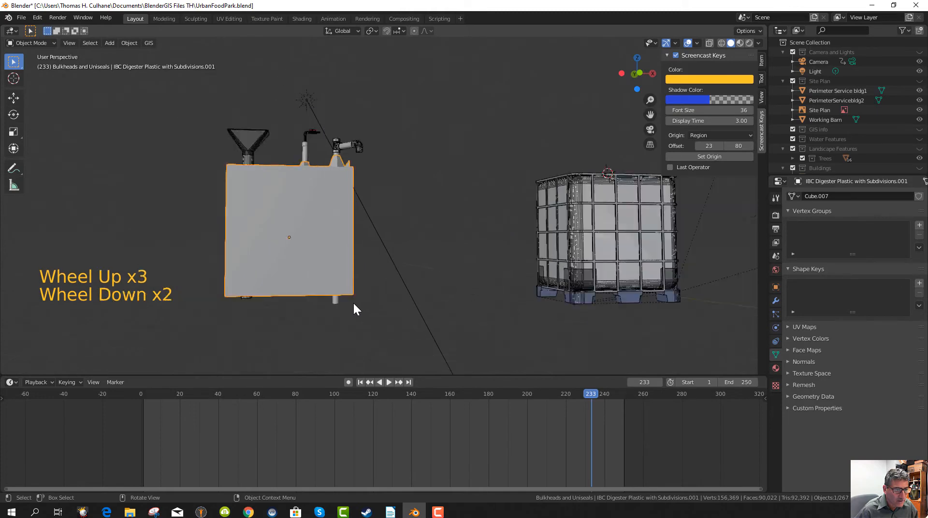
middle_click_drag(366, 308, 460, 254)
scroll(303, 270, "up", 6)
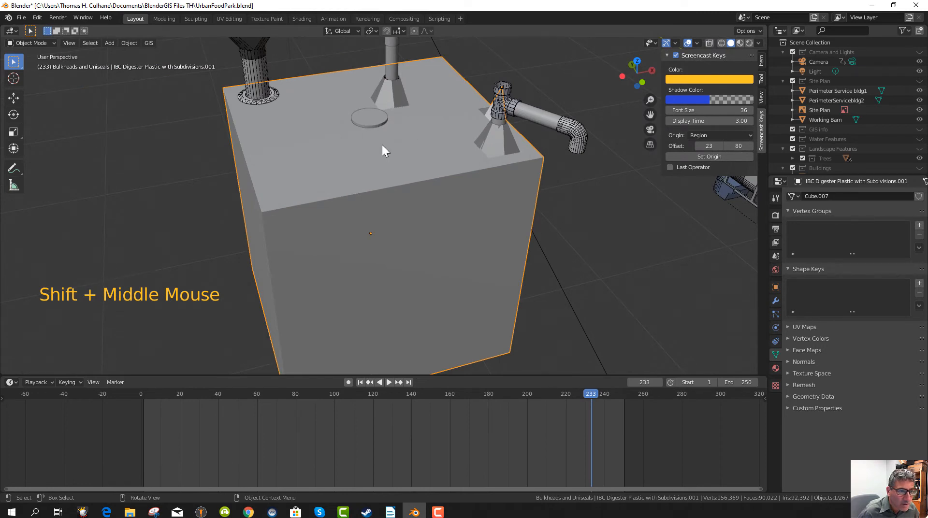
middle_click_drag(382, 144, 362, 113)
scroll(362, 113, "down", 1)
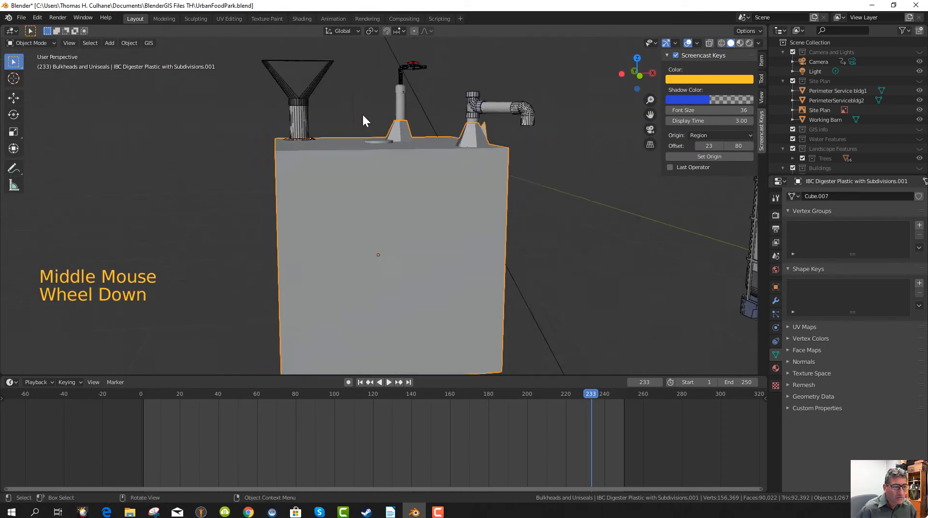
scroll(364, 120, "down", 4)
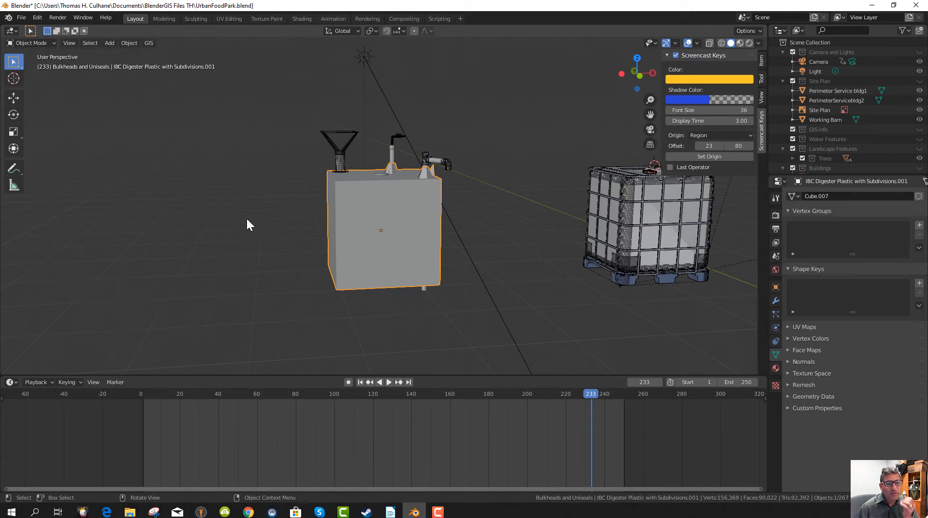
middle_click_drag(353, 259, 459, 275)
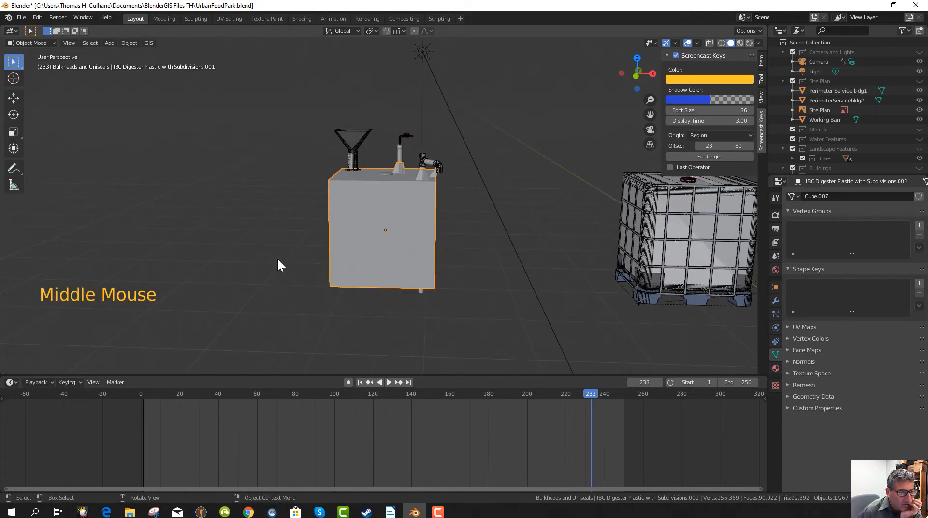
- Reopen the recent file UrbanFoodPark.blend without saving the current changes
left_click(24, 16)
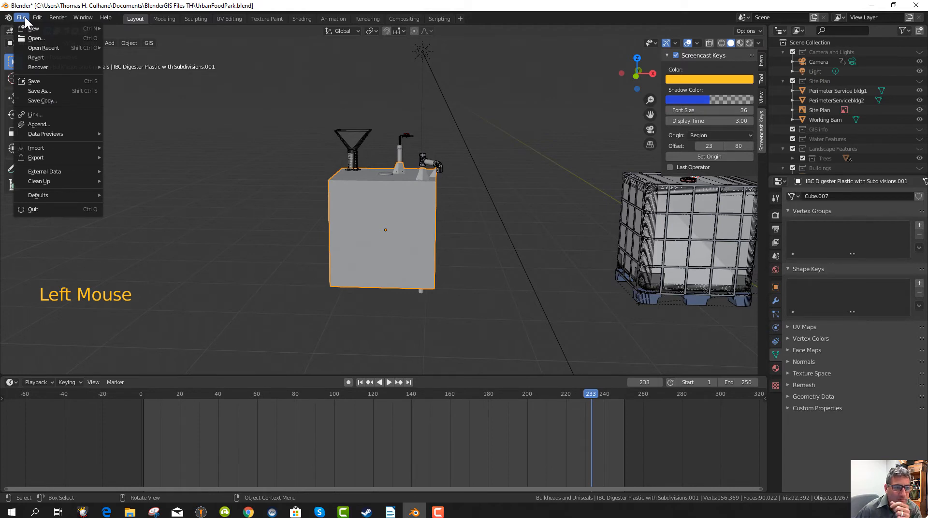
mouse_move(37, 49)
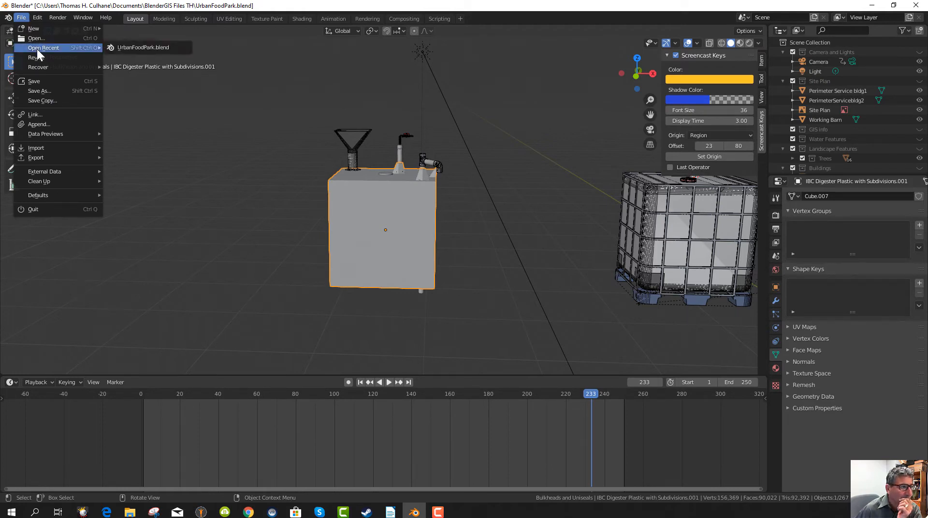
left_click(140, 48)
left_click(494, 269)
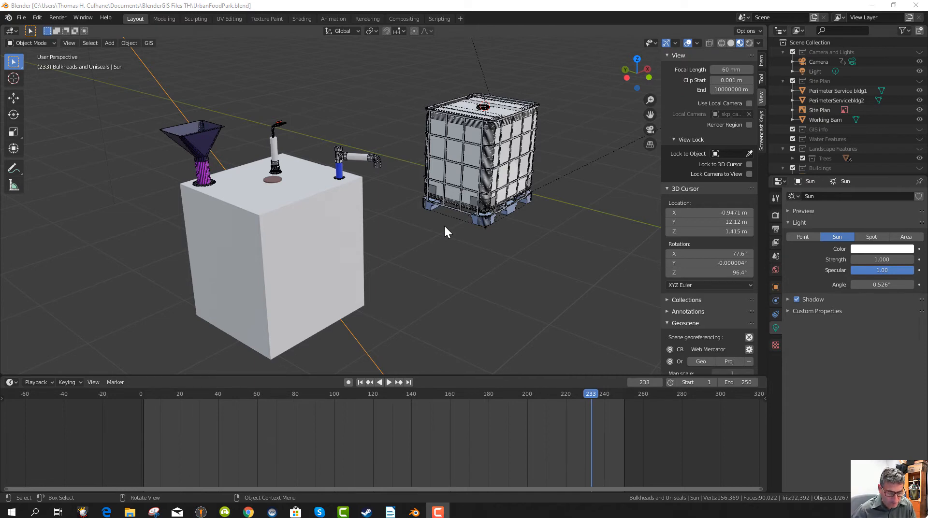
- Turn on the Screencast Keys display and show both tanks in front orthographic view
scroll(465, 254, "down", 2)
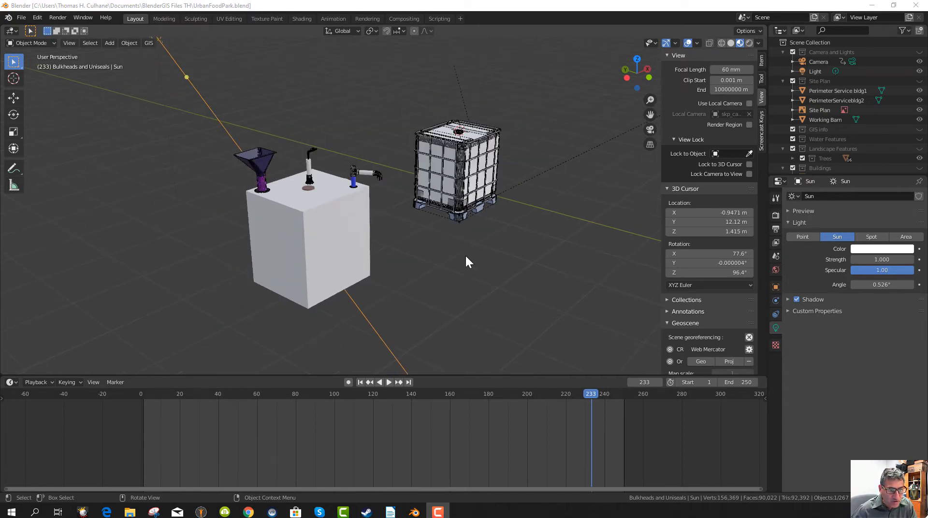
scroll(465, 254, "up", 2)
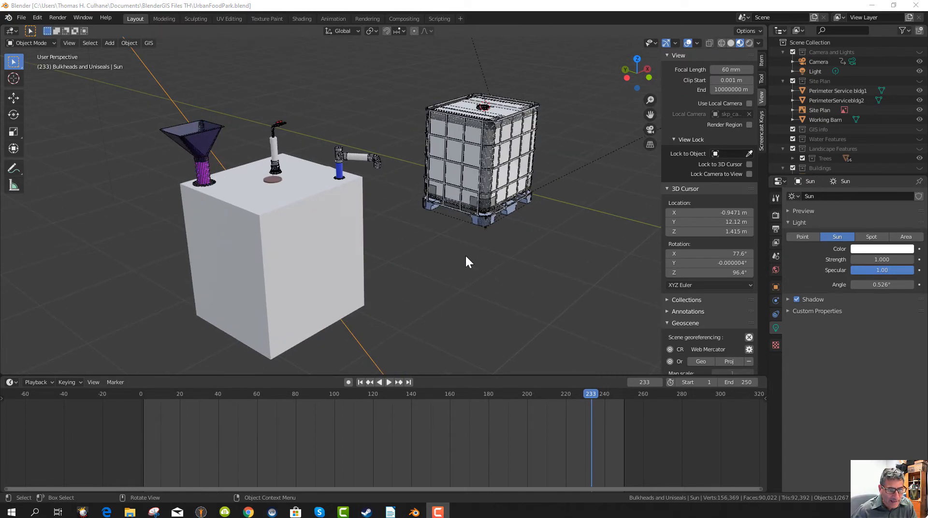
left_click(761, 128)
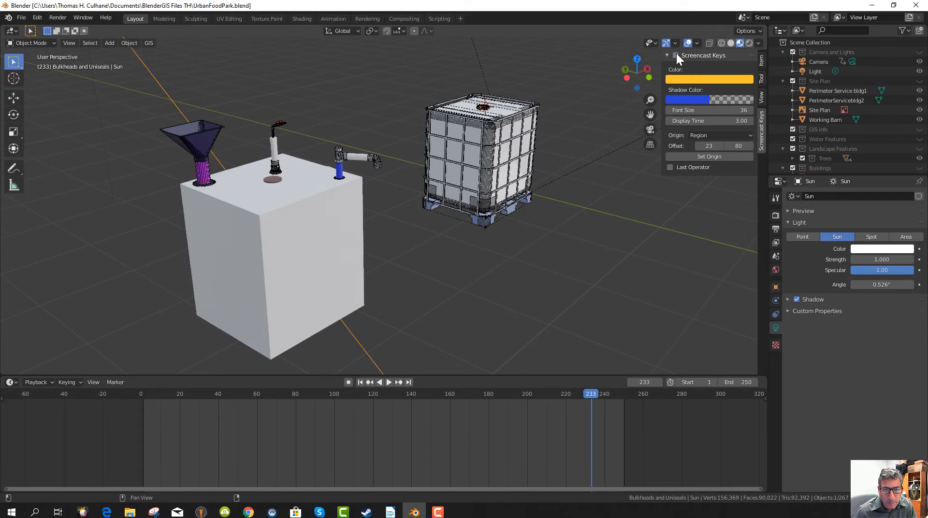
middle_click_drag(456, 312, 413, 303)
key("KP_1")
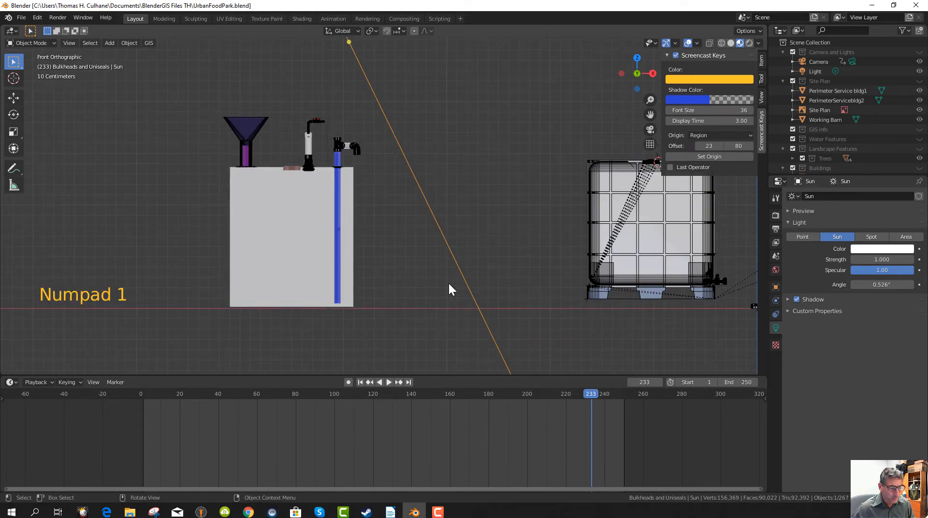
middle_click_drag(476, 280, 425, 283, "shift")
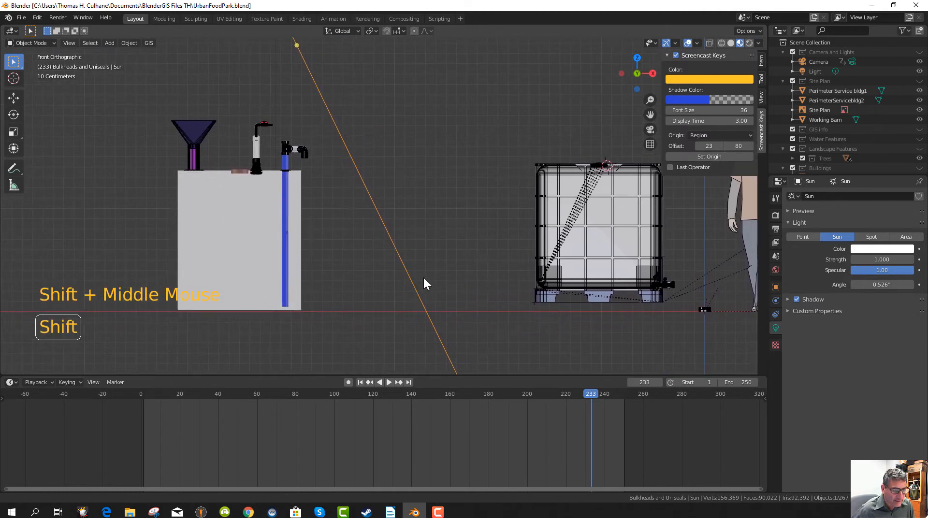
- Box-select the whole caged IBC tank and lower it about 0.075 m along Z so its pallet sits on the ground line
middle_click_drag(535, 274, 406, 275, "shift")
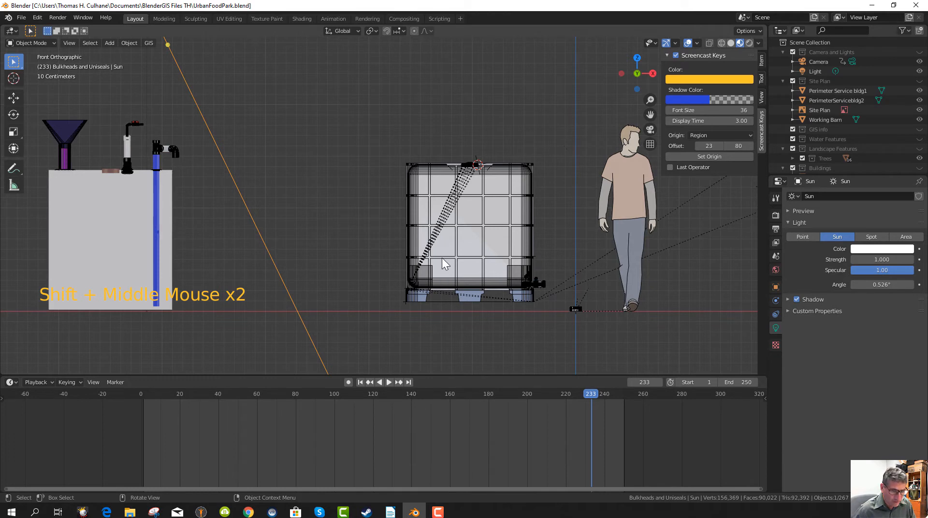
key("b")
left_click_drag(367, 126, 552, 323)
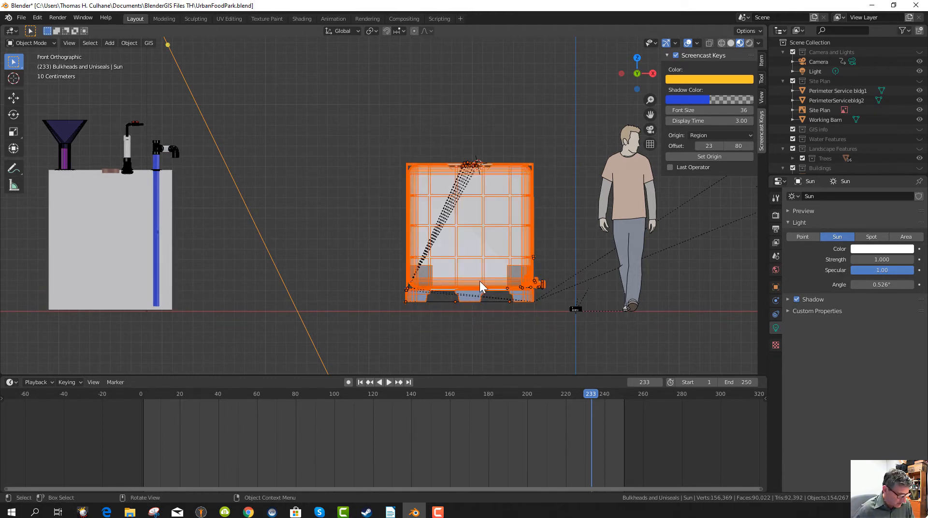
key("g")
key("z")
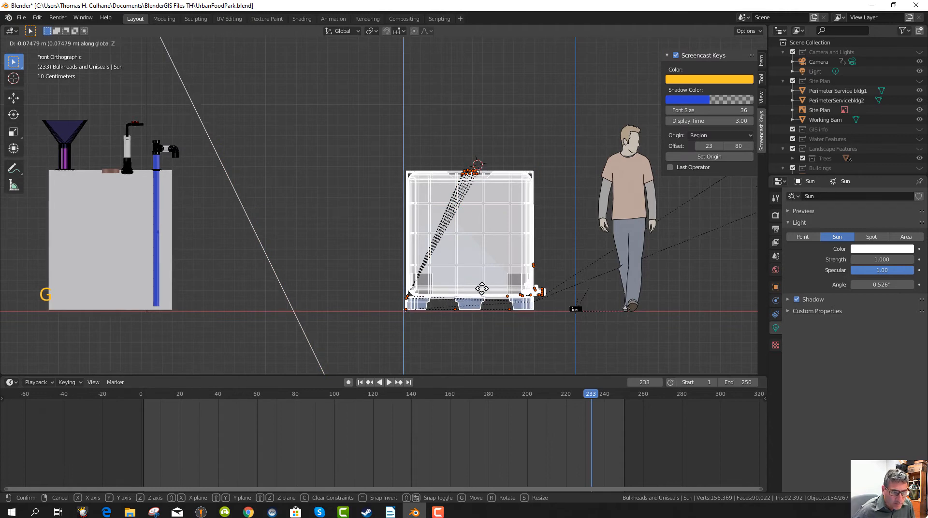
left_click(481, 289)
middle_click_drag(481, 288, 479, 308)
key("KP_1")
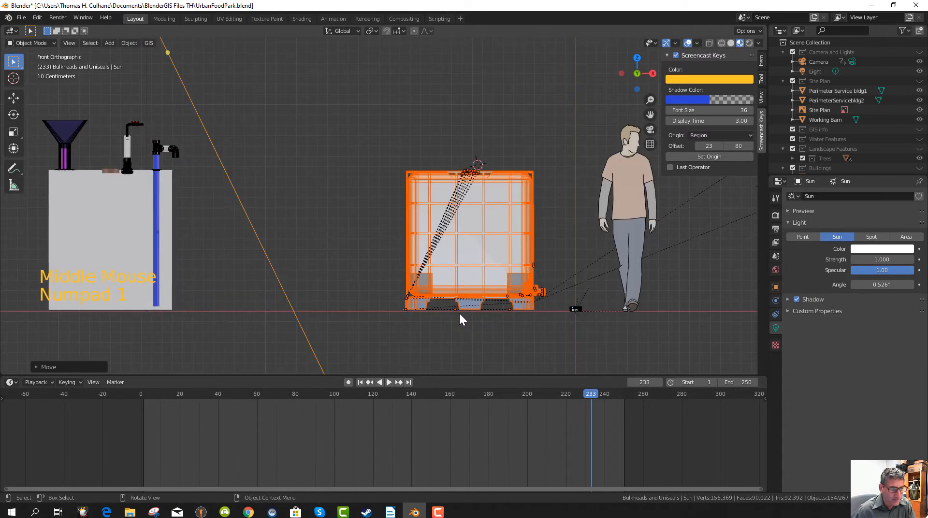
- Open the uncaged digester tank's mesh in Edit Mode with wireframe shading and clear the selected faces around its pipe holes
middle_click_drag(248, 272, 405, 264, "shift")
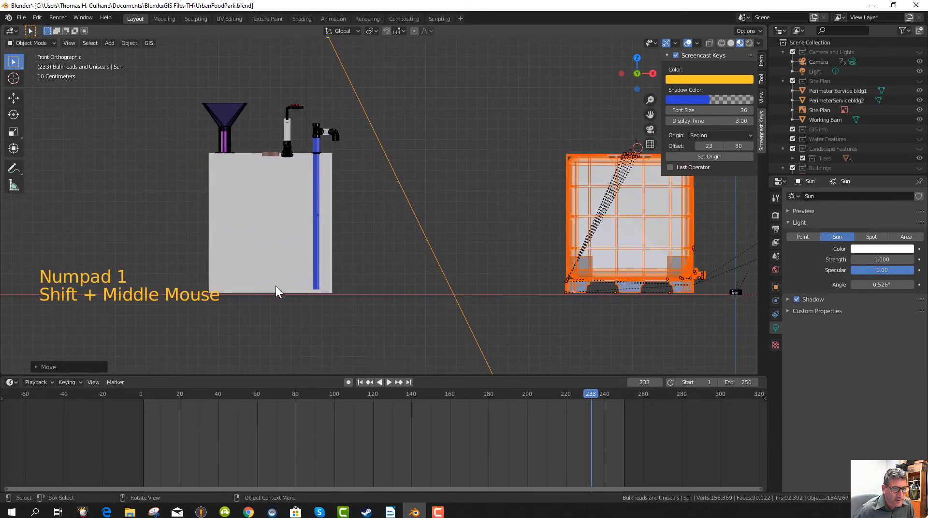
left_click(256, 224)
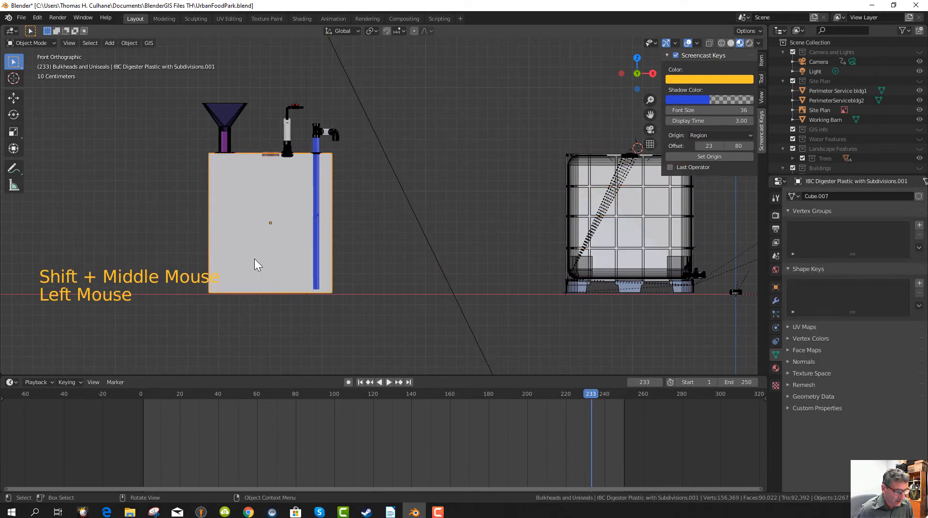
key("Tab")
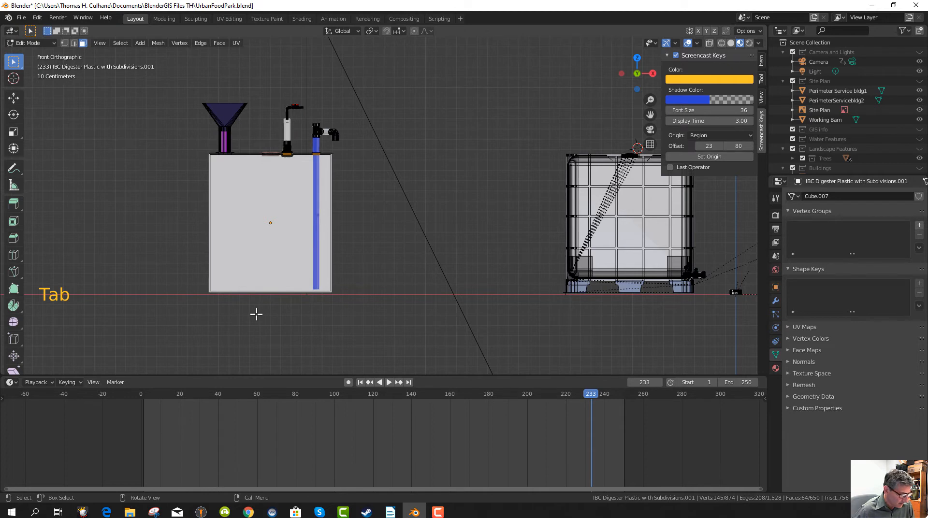
key("z")
left_click(181, 316)
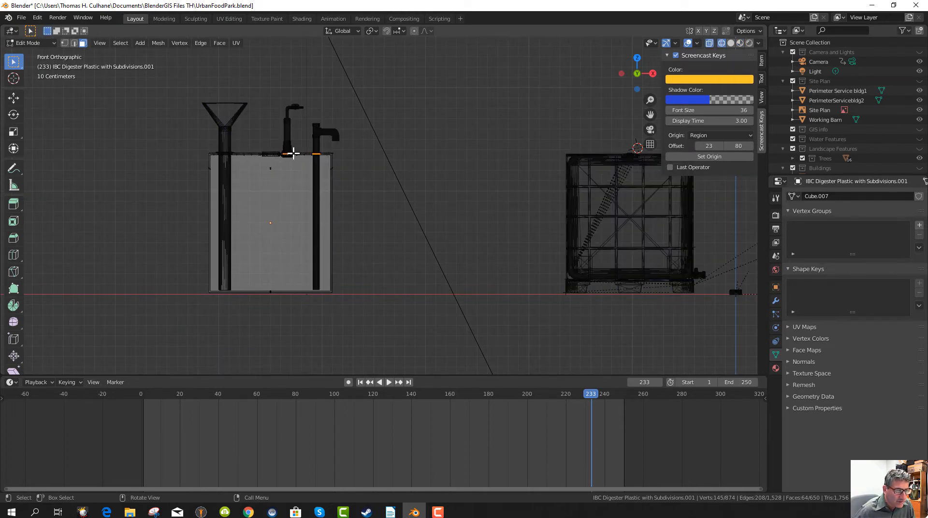
scroll(290, 155, "up", 2)
middle_click_drag(288, 178, 275, 201)
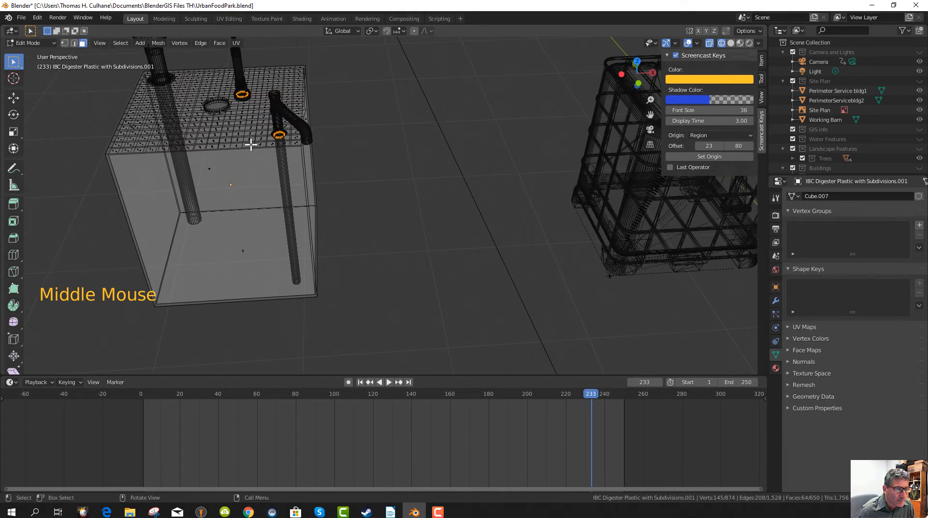
scroll(251, 145, "up", 2)
scroll(251, 145, "down", 4)
left_click(360, 118)
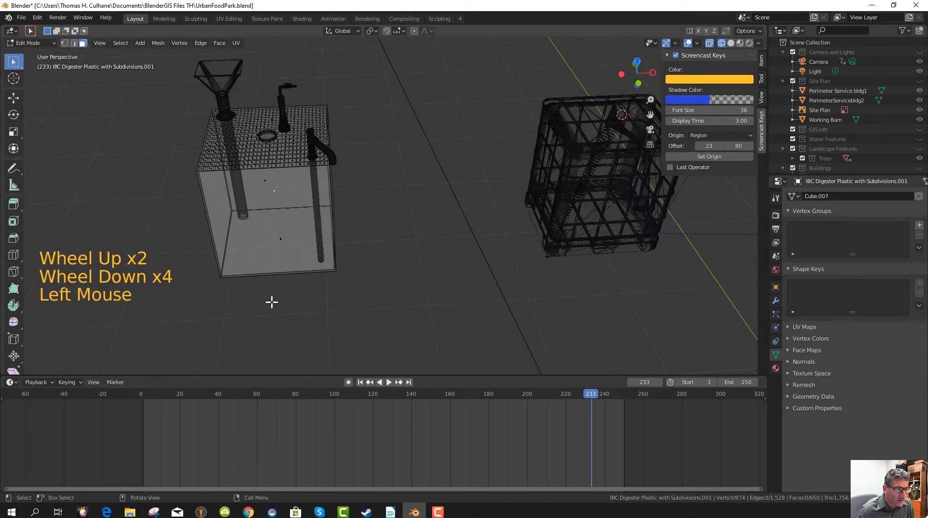
key("KP_1")
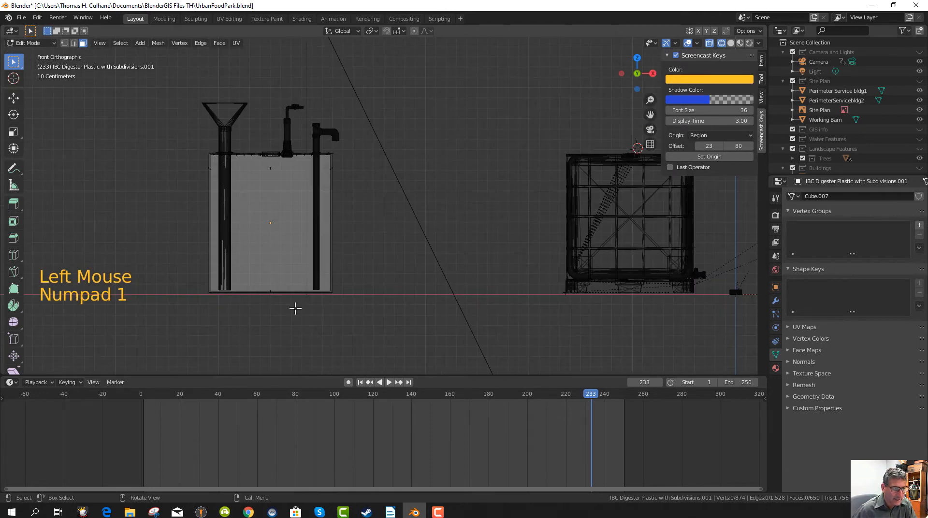
- Raise the uncaged tank's bottom faces about 0.12 m along Z, level with the caged tank's pallet top, then return to Object Mode
key("b")
left_click_drag(192, 278, 360, 305)
key("g")
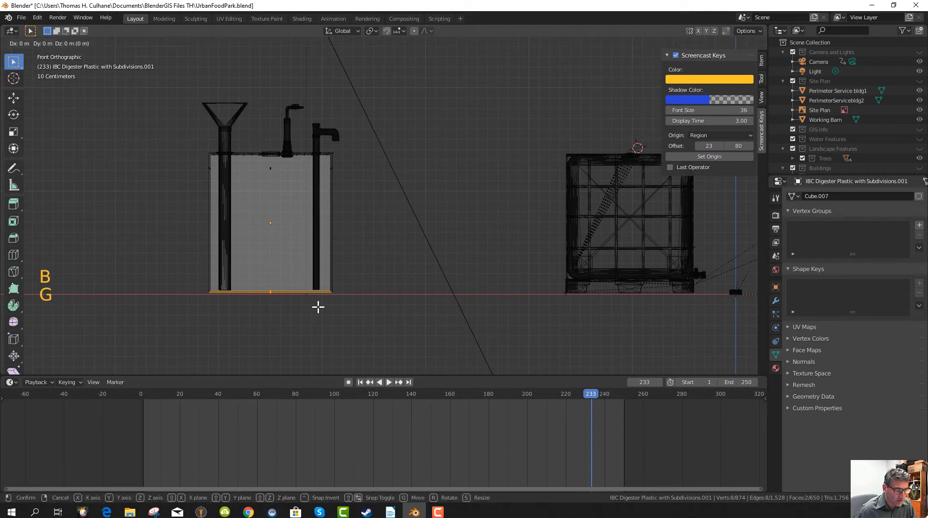
key("z")
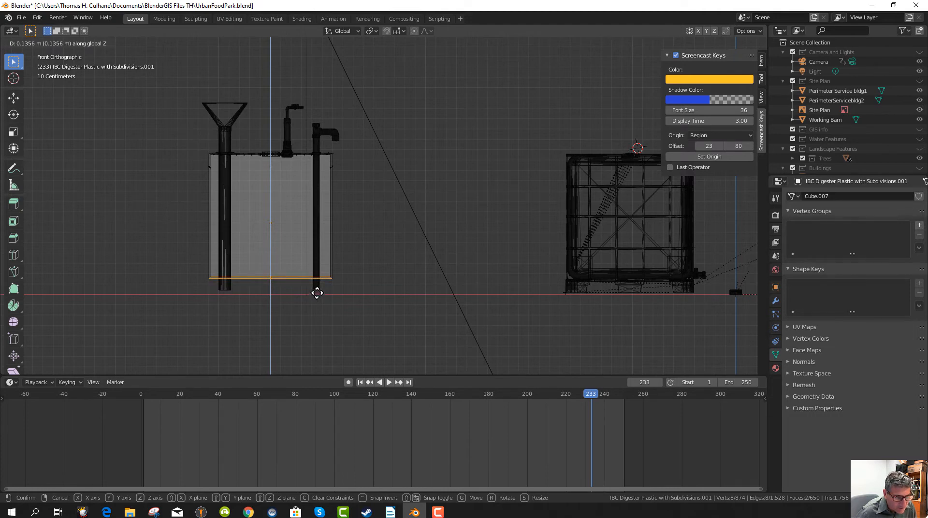
left_click(315, 295)
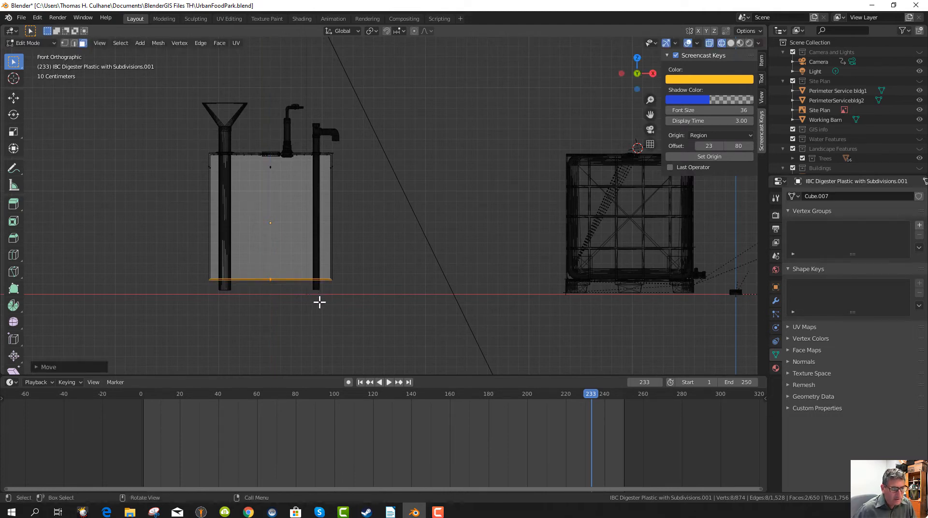
key("Tab")
- Switch to solid shading, open the PVCPipe2inchTH pipe protruding below the uncaged tank in Edit Mode, and clear its face selection
middle_click_drag(340, 309, 339, 324)
scroll(341, 329, "up", 3)
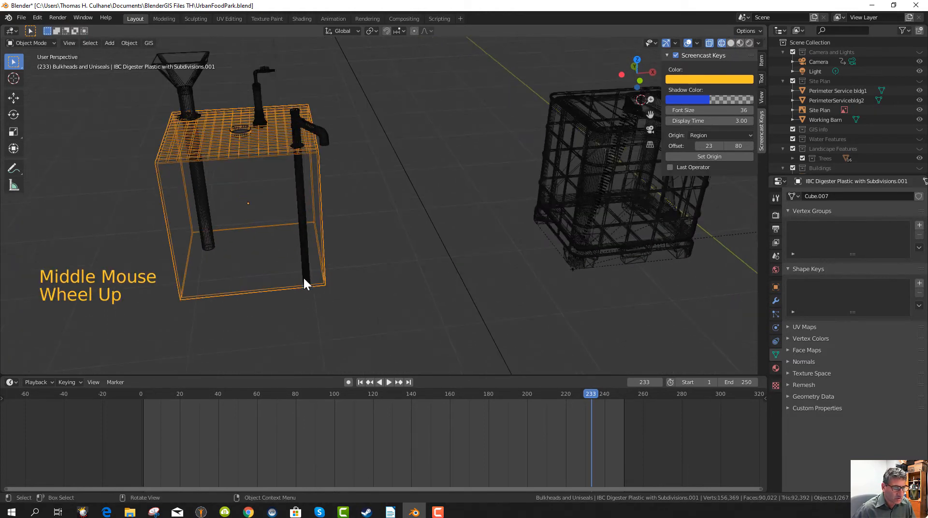
key("z")
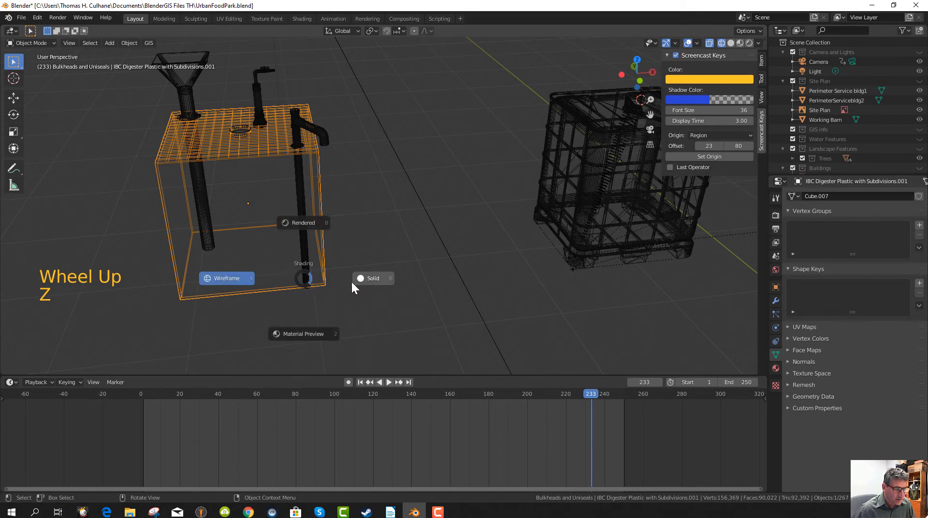
middle_click_drag(289, 210, 283, 187)
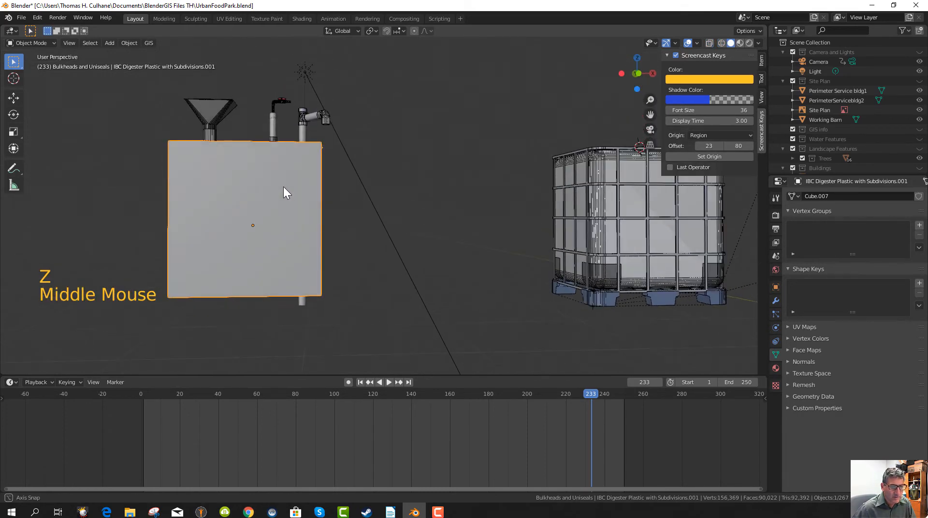
left_click(301, 301)
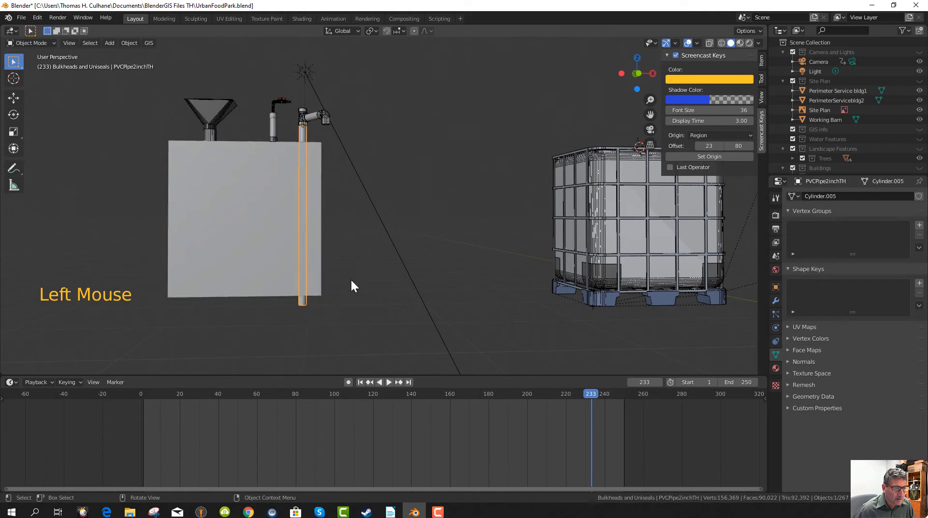
key("KP_1")
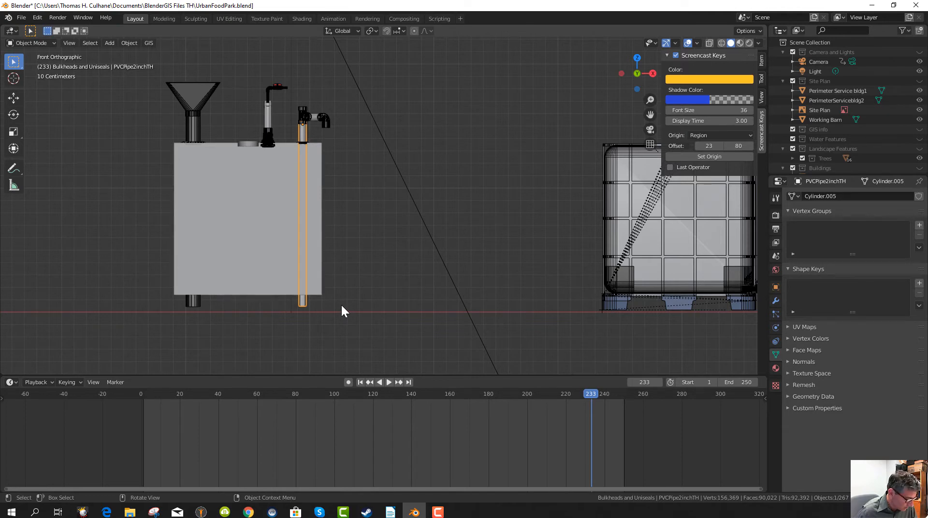
key("Tab")
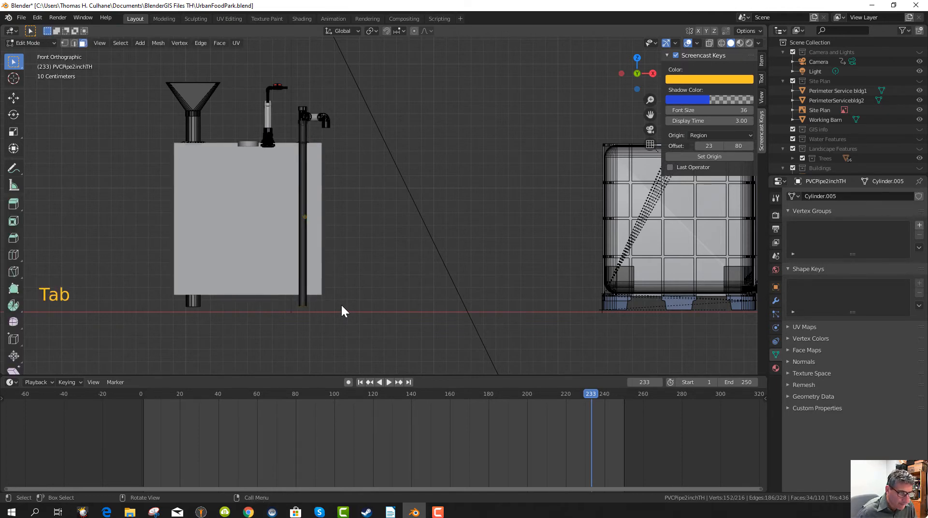
left_click(368, 276)
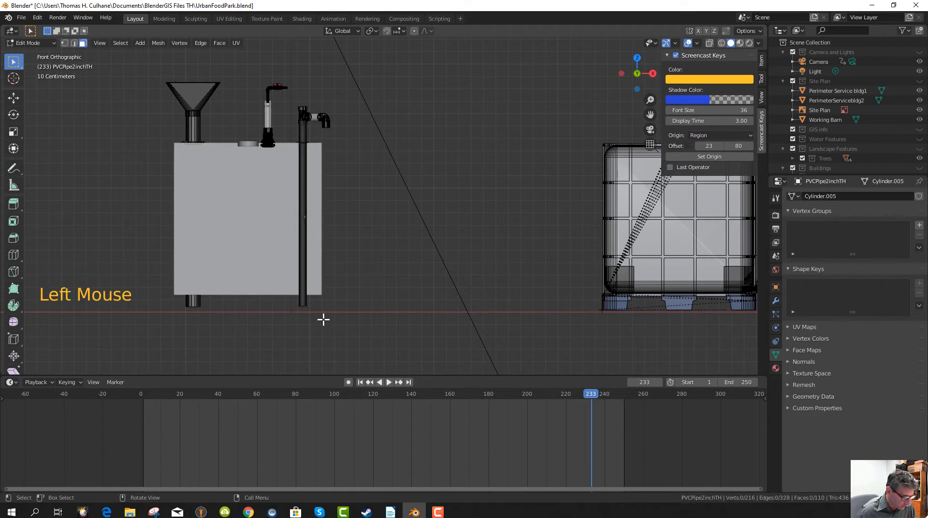
- Try to raise the box-selected lower end of the PVCPipe2inchTH pipe along Z in solid shading
key("b")
left_click_drag(284, 301, 322, 313)
key("g")
key("z")
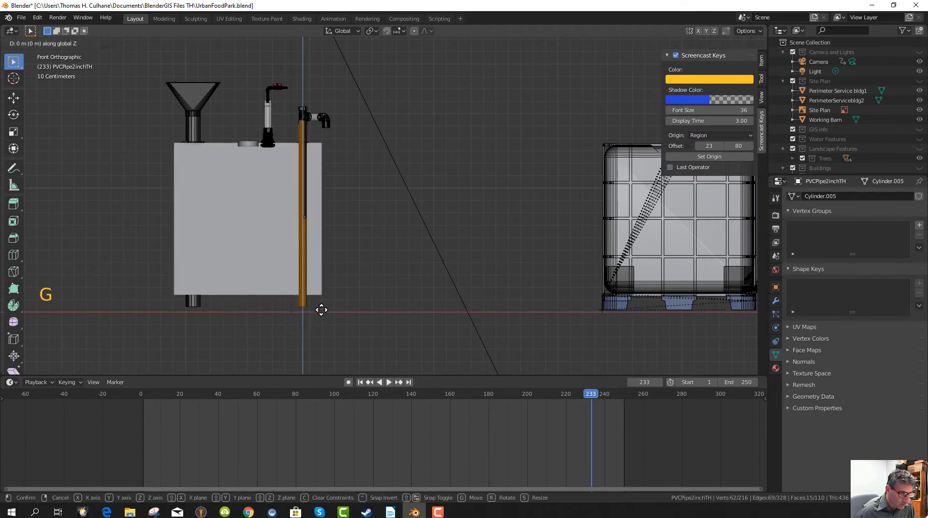
left_click(318, 299)
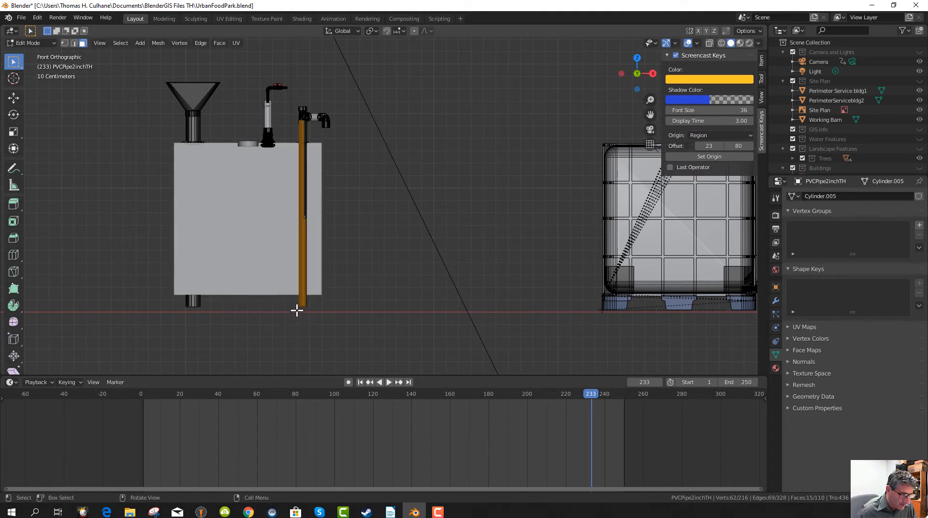
- Switch to wireframe shading and try to raise the pipe's box-selected lower end about 0.09 m along Z
key("z")
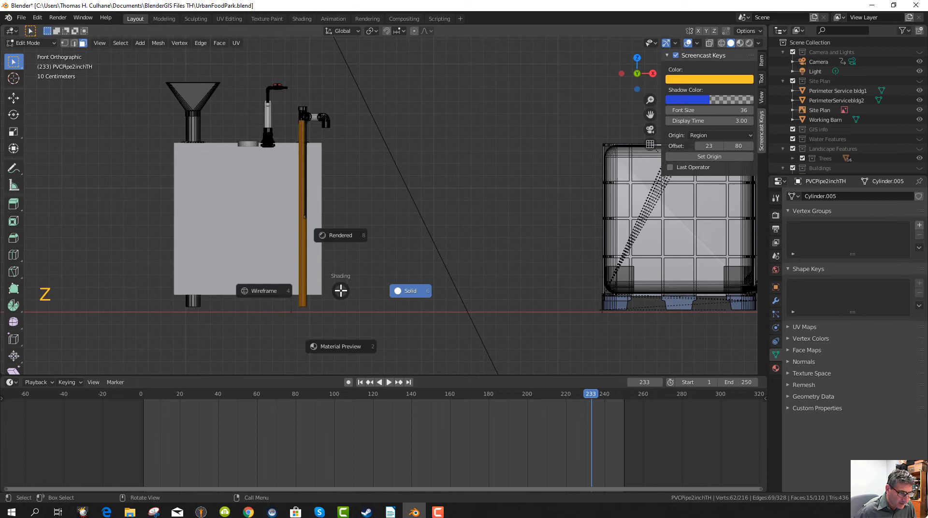
left_click(271, 294)
key("b")
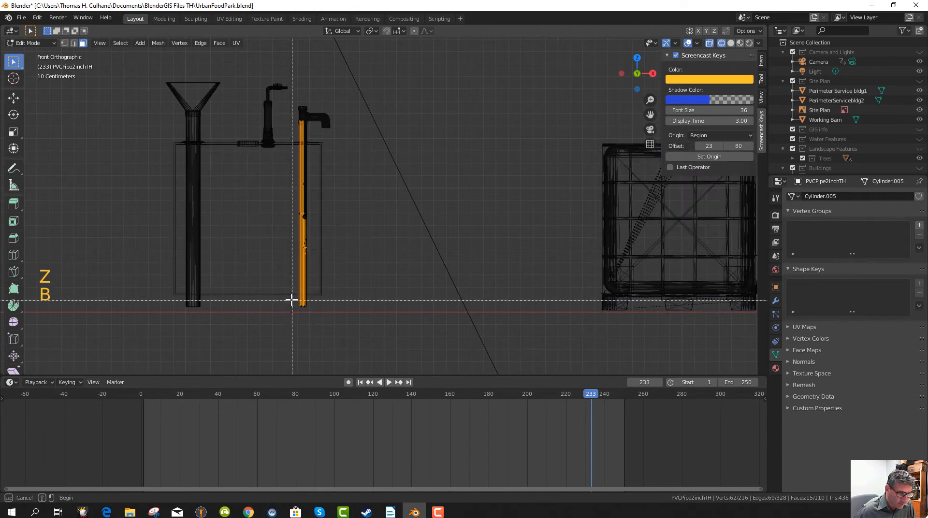
left_click_drag(292, 300, 316, 310)
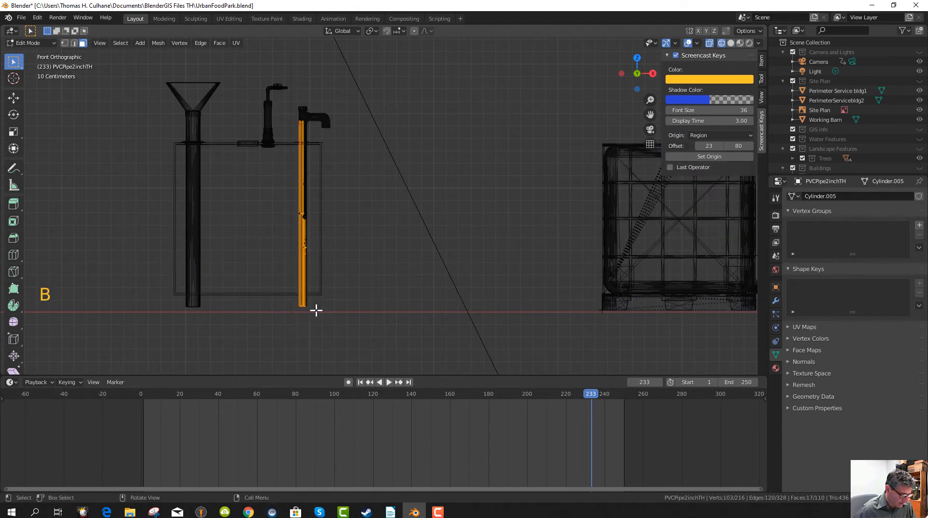
key("g")
key("z")
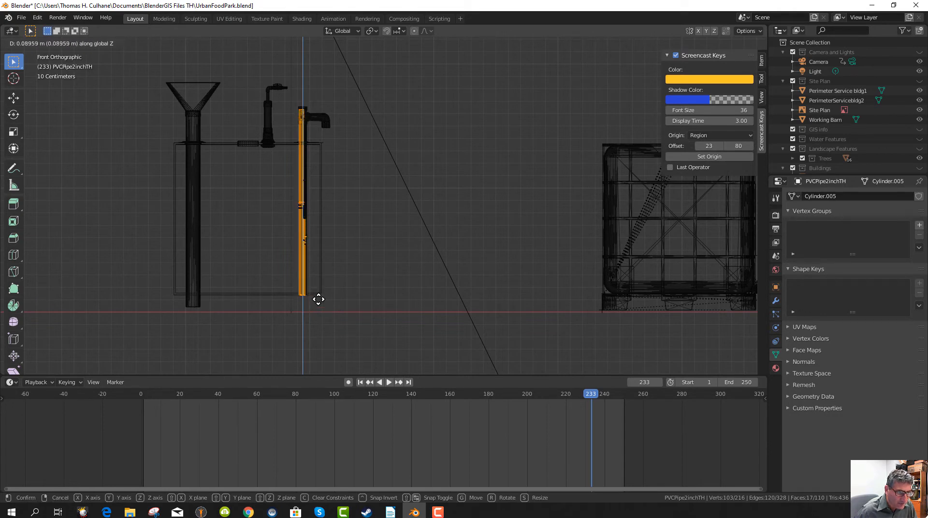
left_click(319, 299)
- Box-select only the bottom end of the PVCPipe2inchTH pipe in front view and raise it along Z to just above the tank floor
scroll(312, 315, "up", 2)
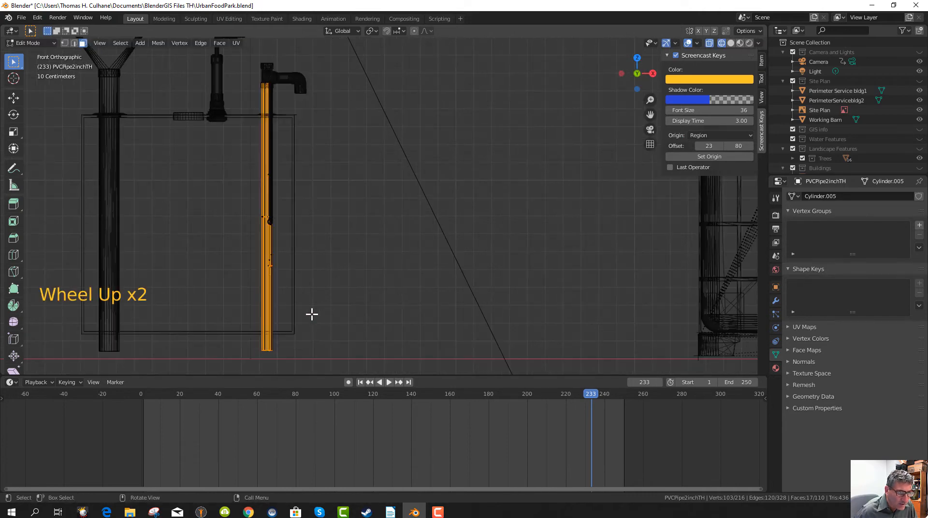
mouse_move(312, 314)
middle_mouse_down()
mouse_move(292, 317)
mouse_move(334, 309)
mouse_move(325, 320)
middle_mouse_up()
scroll(333, 309, "down", 2)
scroll(315, 321, "up", 1)
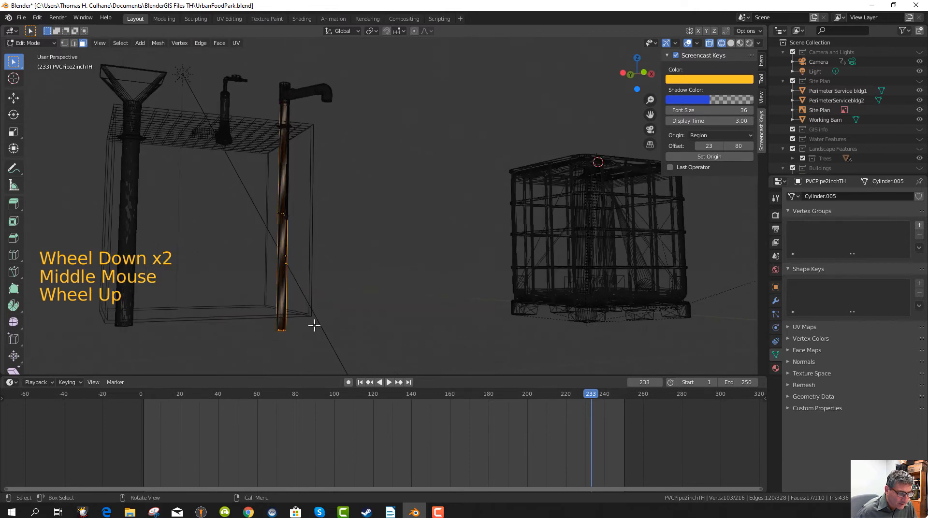
key("KP_1")
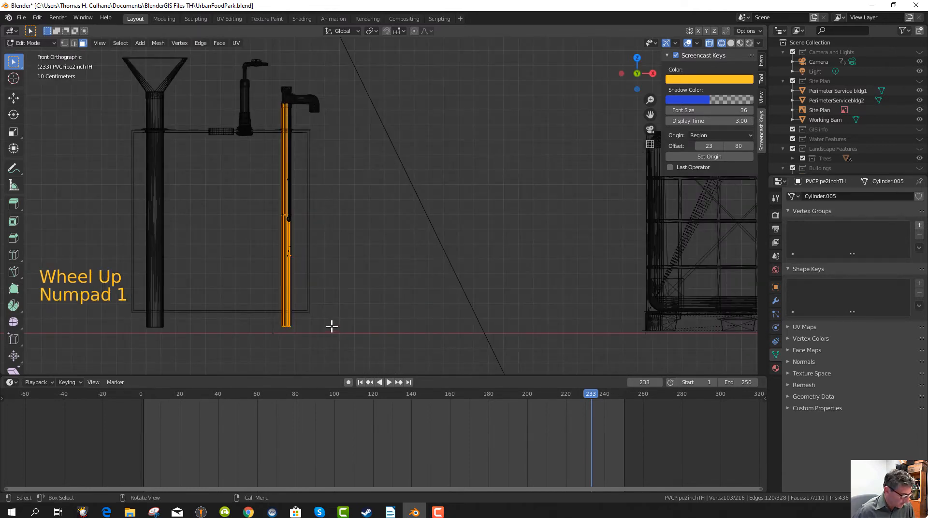
left_click(354, 315)
key("b")
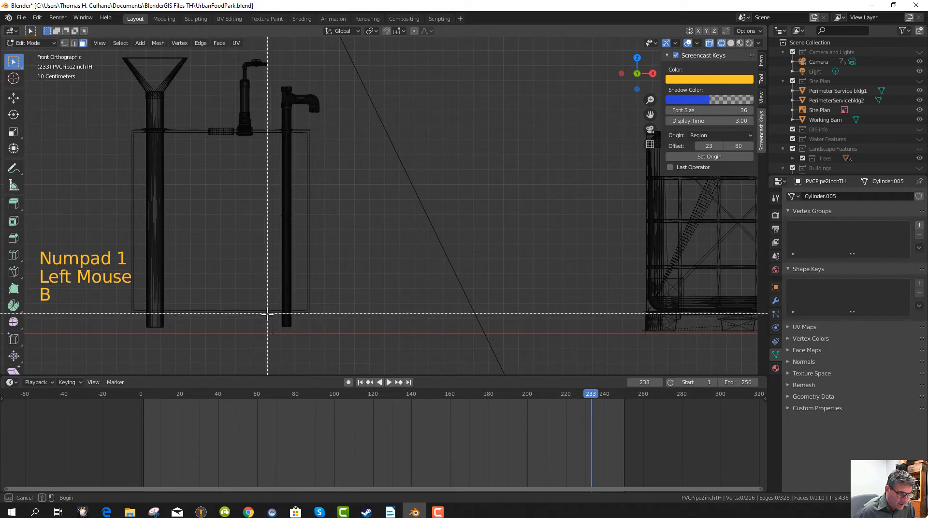
left_click_drag(268, 314, 300, 330)
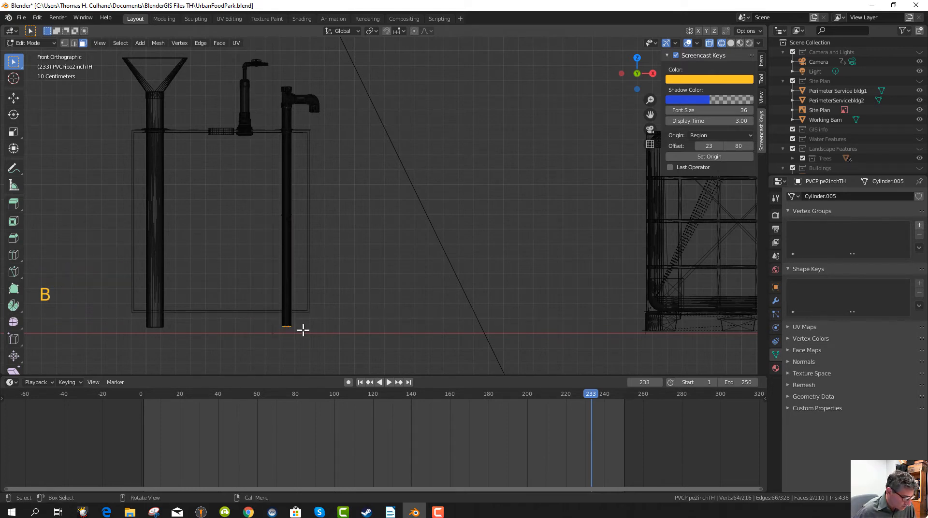
key("g")
key("z")
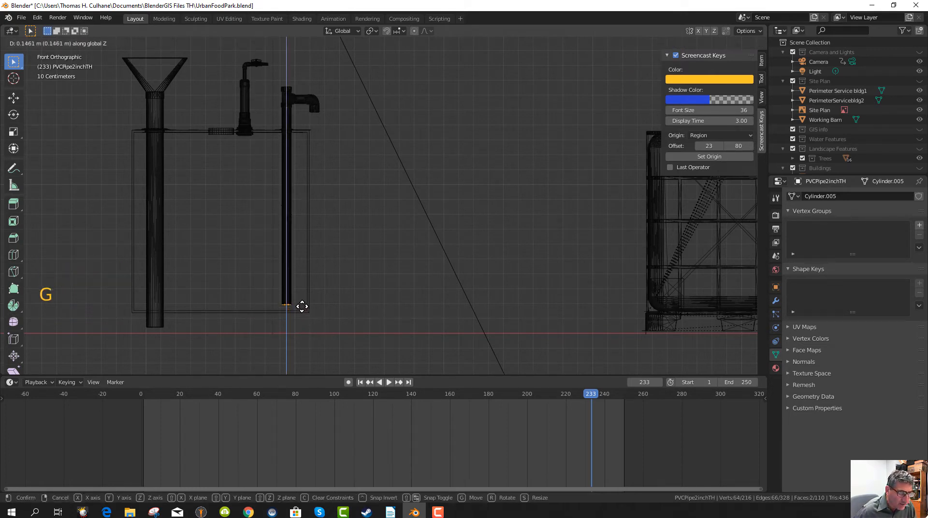
left_click(301, 312)
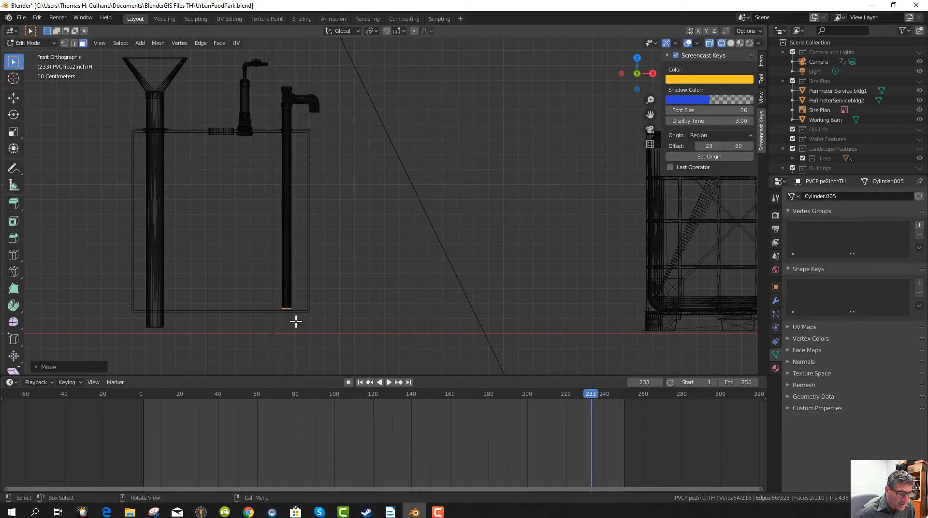
- Lower the PVCPipe2inchTH pipe's bottom faces about 0.003 m along Z towards the tank floor
key("g")
key("z")
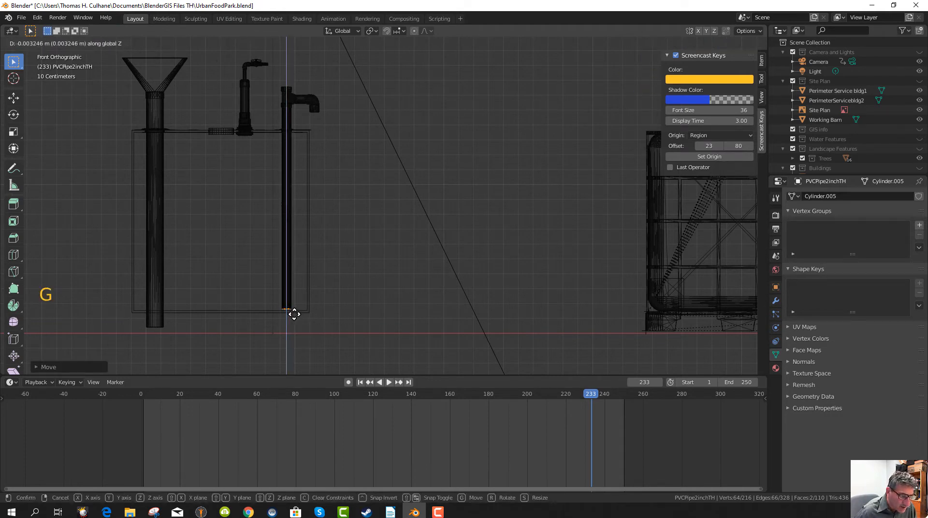
left_click(294, 315)
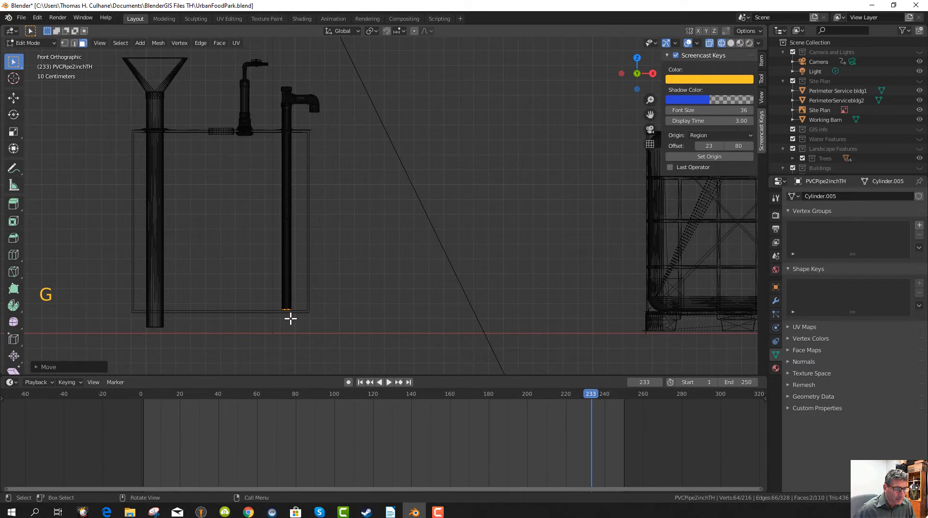
- Examine the shortened 2-inch pipe's joint and the funnel pipe's lower end against the tank floor, with the face selection cleared
middle_click_drag(264, 306, 382, 302, "shift")
scroll(383, 302, "up", 1)
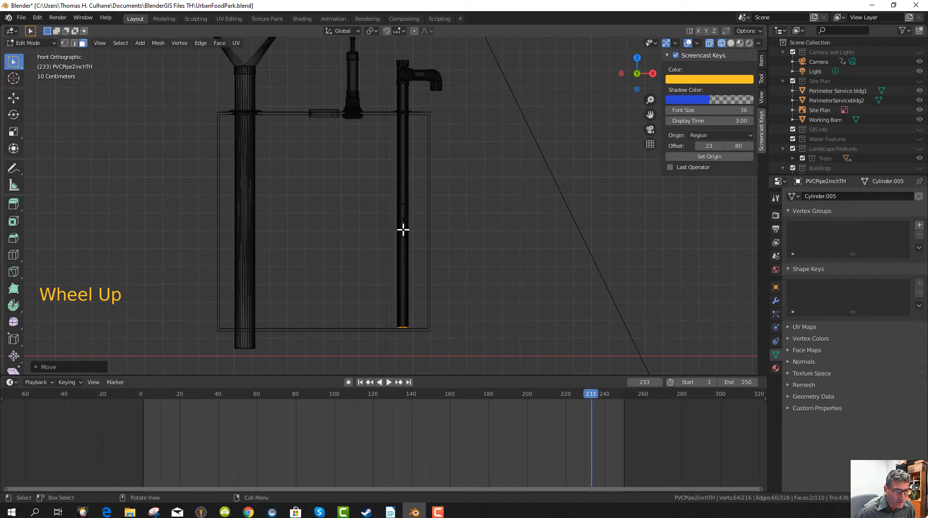
scroll(402, 228, "up", 6)
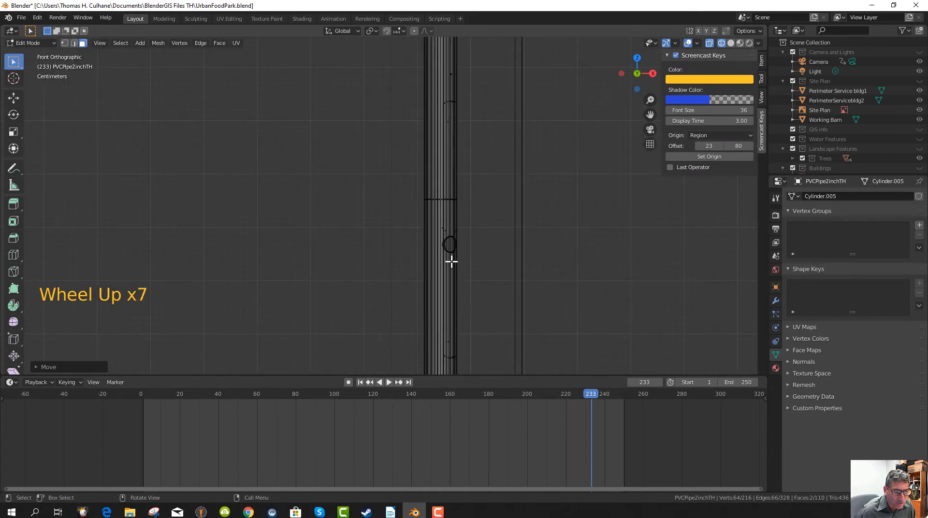
mouse_move(457, 265)
middle_mouse_down()
mouse_move(412, 265)
mouse_move(447, 271)
middle_mouse_up()
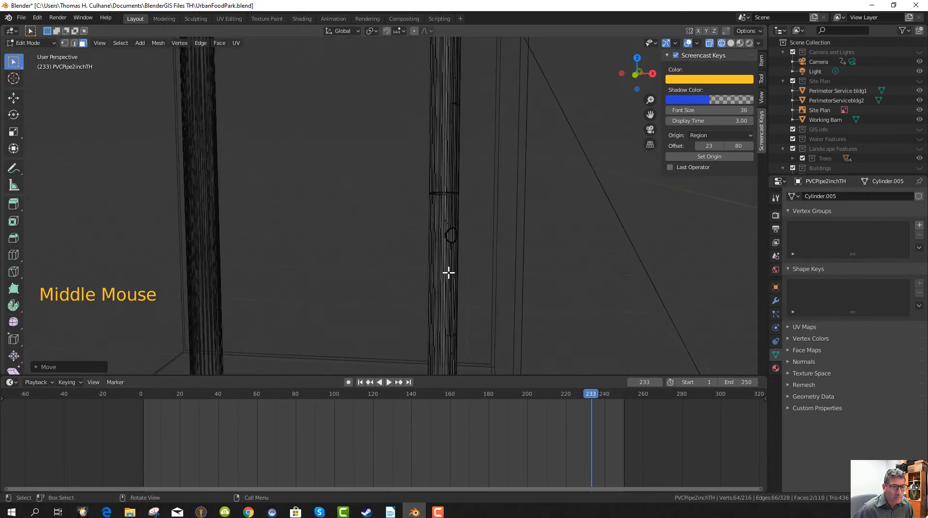
scroll(404, 298, "down", 5)
middle_click_drag(404, 298, 416, 304)
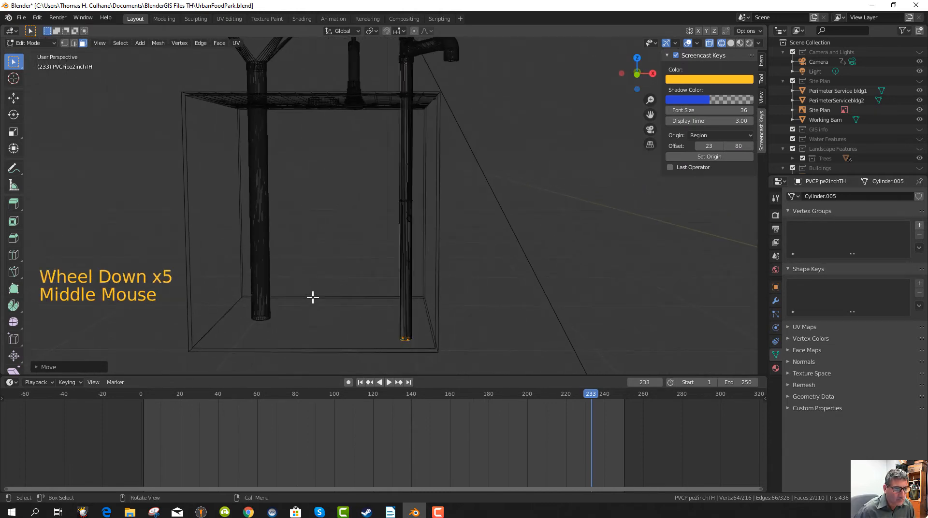
middle_click_drag(285, 318, 290, 314)
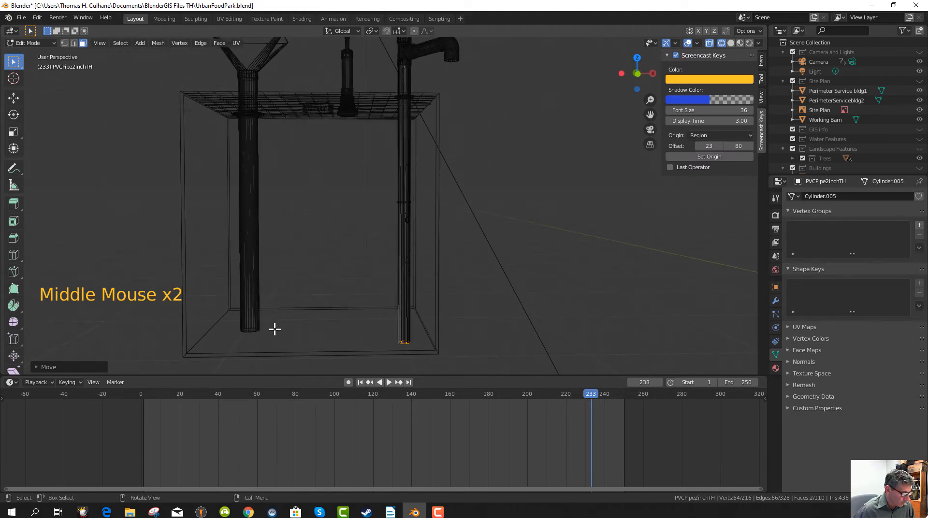
left_click(297, 311)
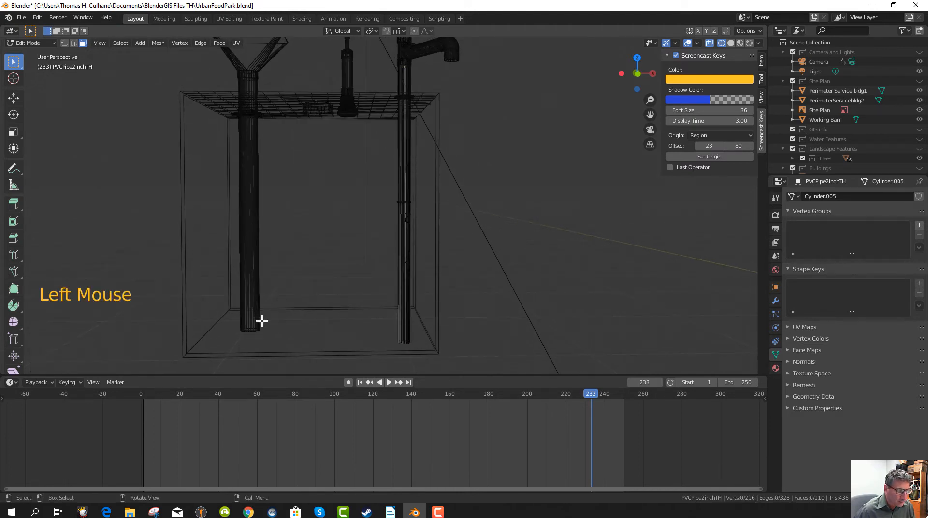
mouse_move(271, 301)
middle_mouse_down()
mouse_move(256, 290)
mouse_move(270, 295)
middle_mouse_up()
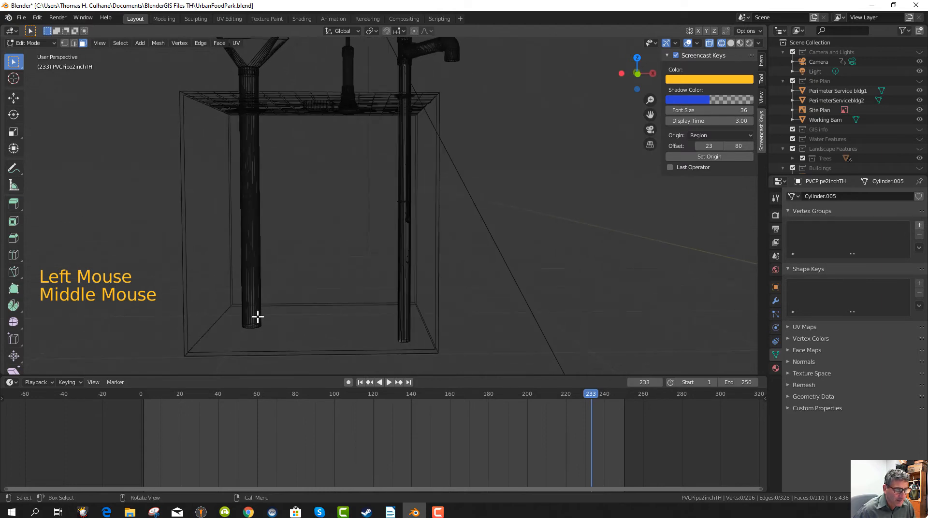
scroll(268, 318, "up", 1)
scroll(268, 317, "up", 1)
middle_click_drag(246, 340, 247, 345)
key("KP_1")
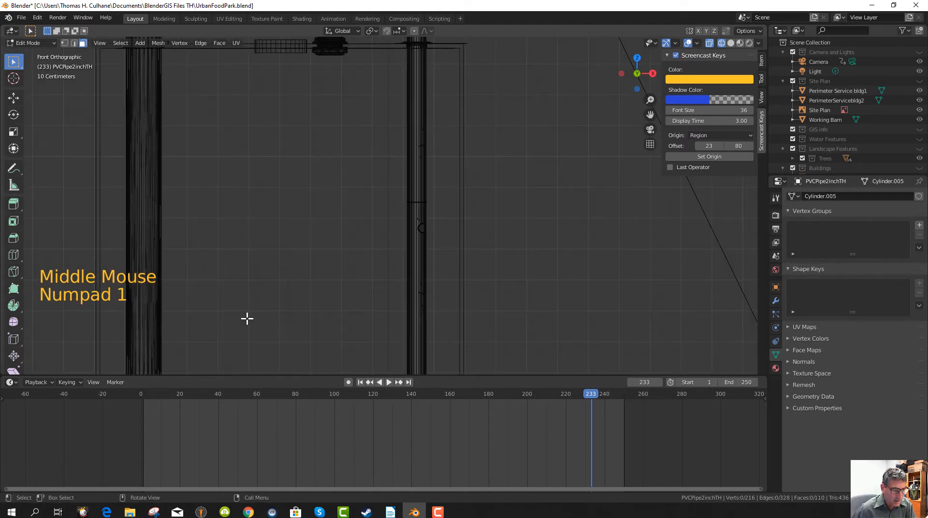
scroll(242, 325, "down", 4)
key("shift")
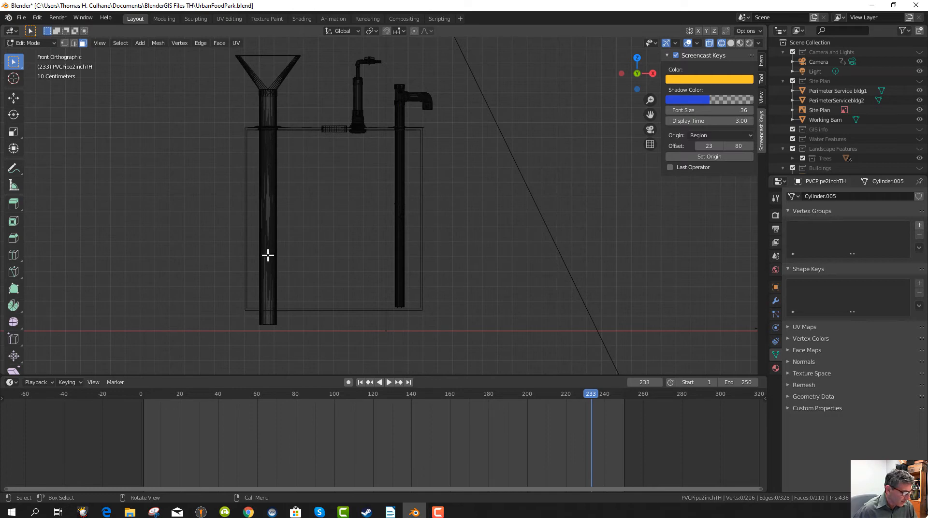
- Return to Object Mode, open the PVCPipe4inch pipe below the funnel in Edit Mode, and clear its face selection
key("Tab")
key("Tab")
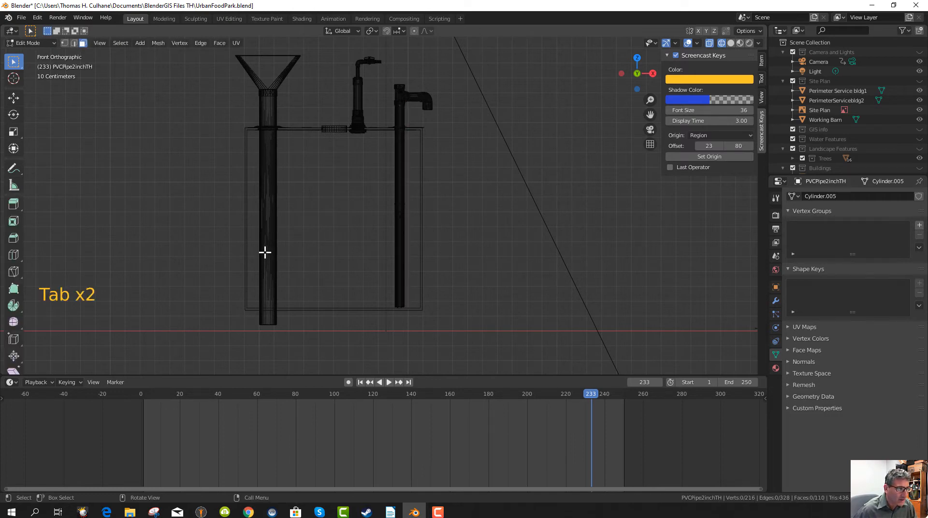
key("Tab")
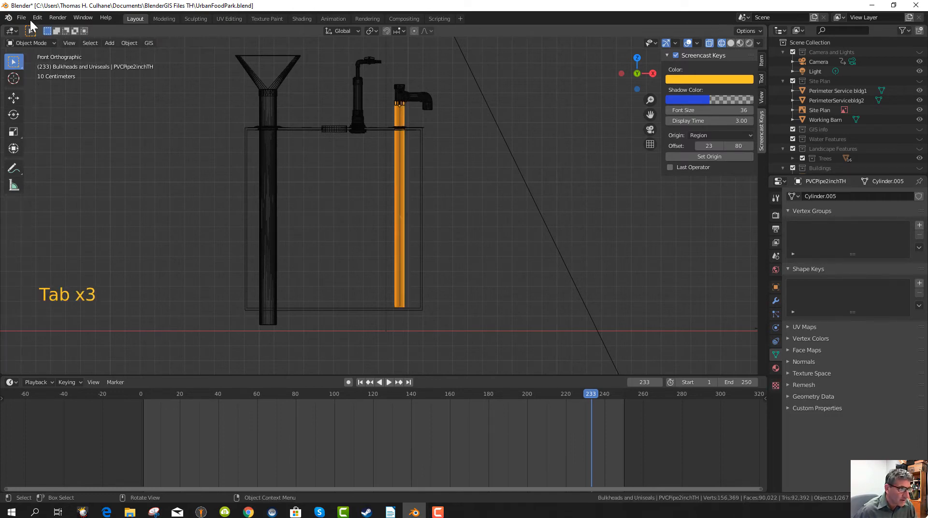
left_click(215, 179)
left_click(269, 195)
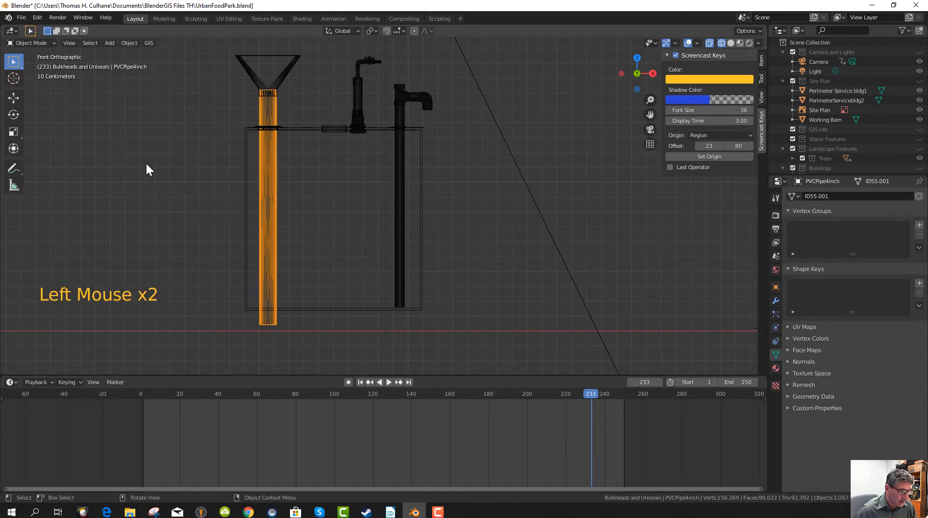
key("Tab")
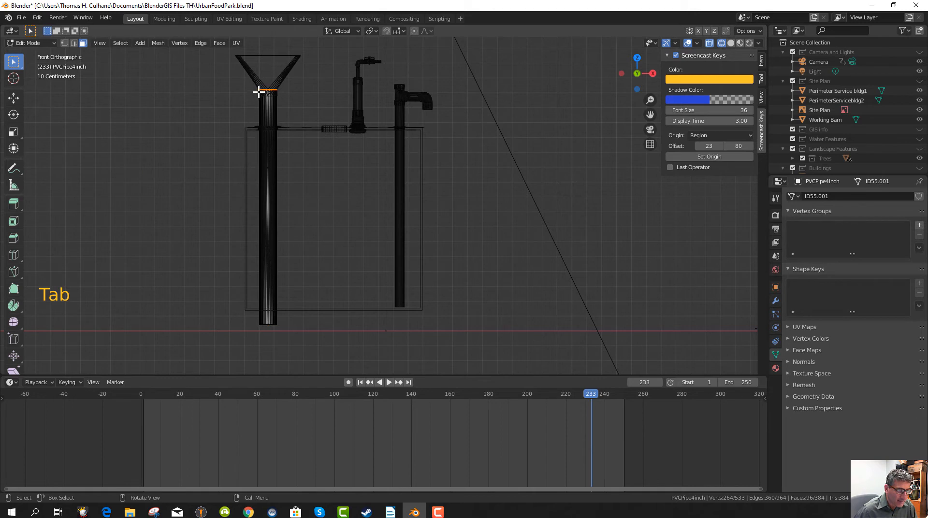
left_click(210, 177)
- Try to raise the box-selected bottom faces of the PVCPipe4inch pipe along Z
key("b")
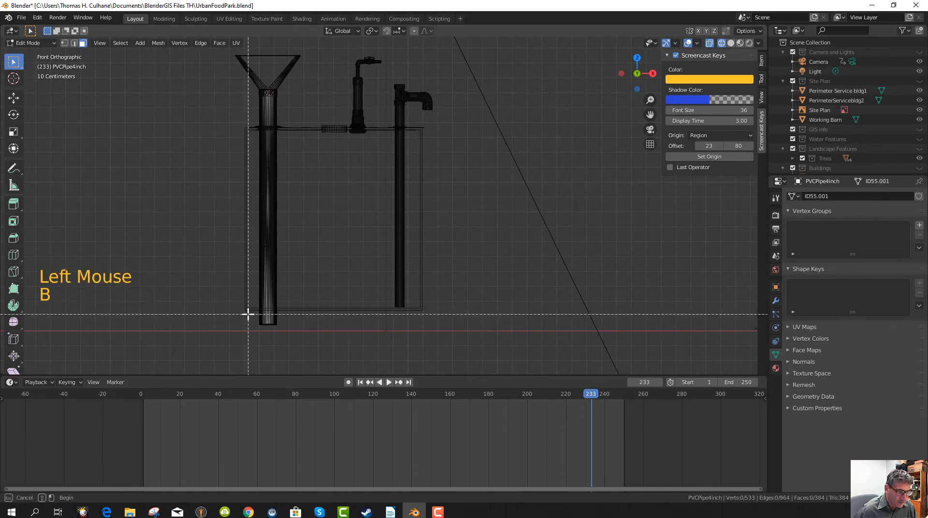
left_click_drag(246, 314, 288, 332)
key("g")
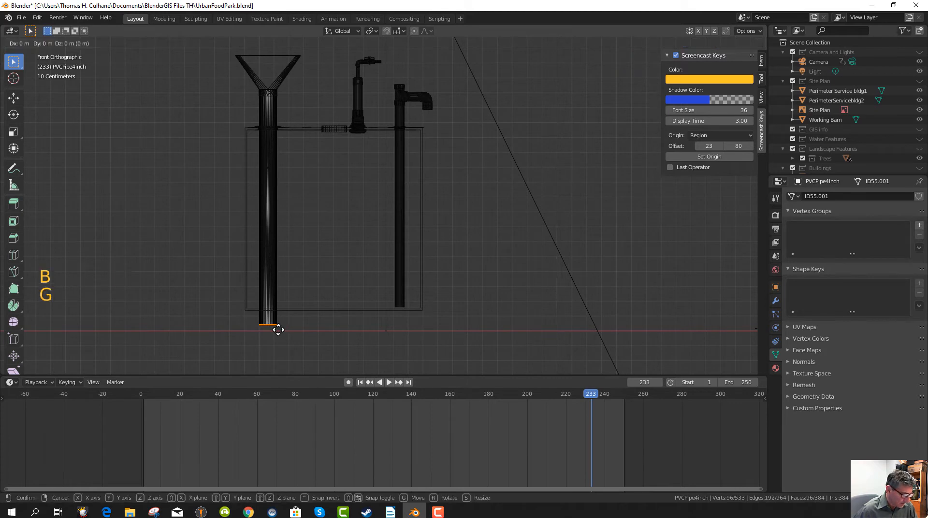
key("z")
right_click(276, 315)
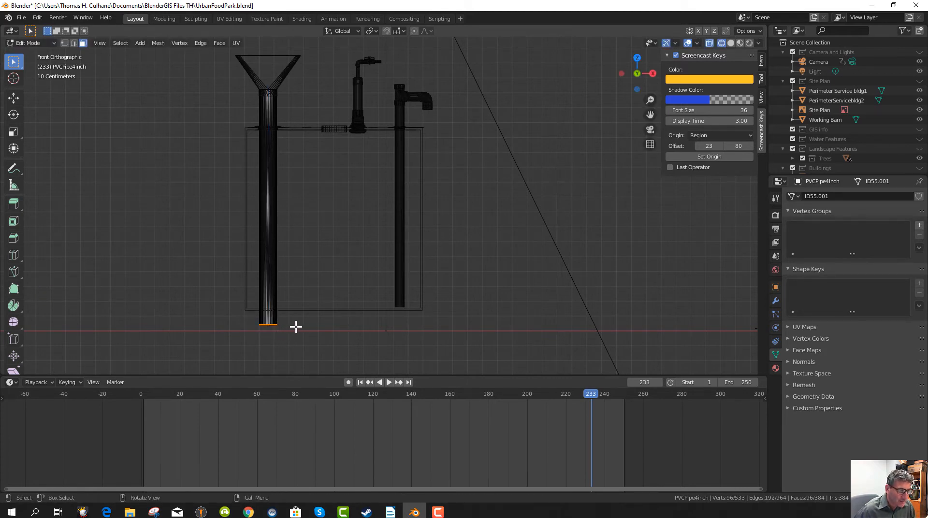
- Box-select the PVCPipe4inch pipe's lower end more tightly and try again to raise it along Z
key("b")
left_click_drag(232, 321, 291, 329)
key("g")
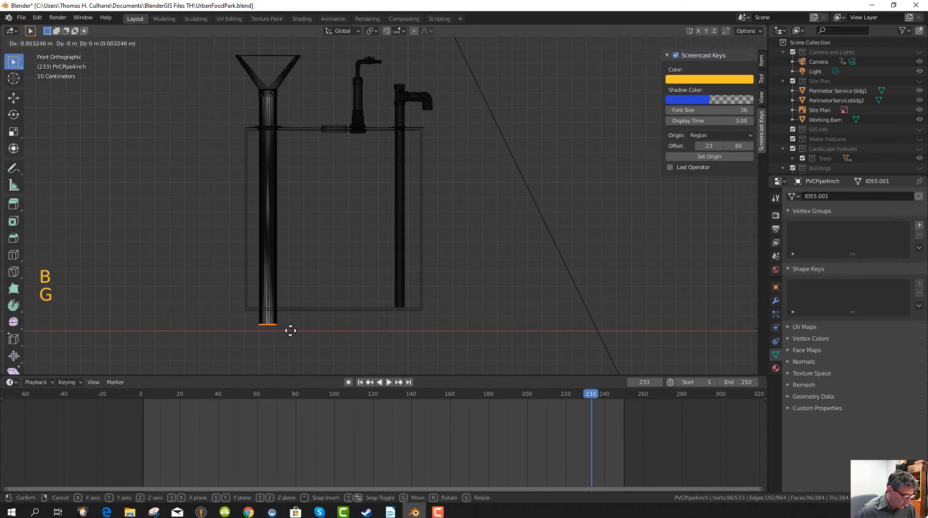
key("z")
right_click(290, 324)
- Return to Object Mode, reselect the PVCPipe4inch pipe, and try to join its mesh with Join
middle_click_drag(301, 350, 313, 275)
scroll(308, 337, "down", 2)
scroll(325, 304, "up", 3)
scroll(290, 309, "down", 3)
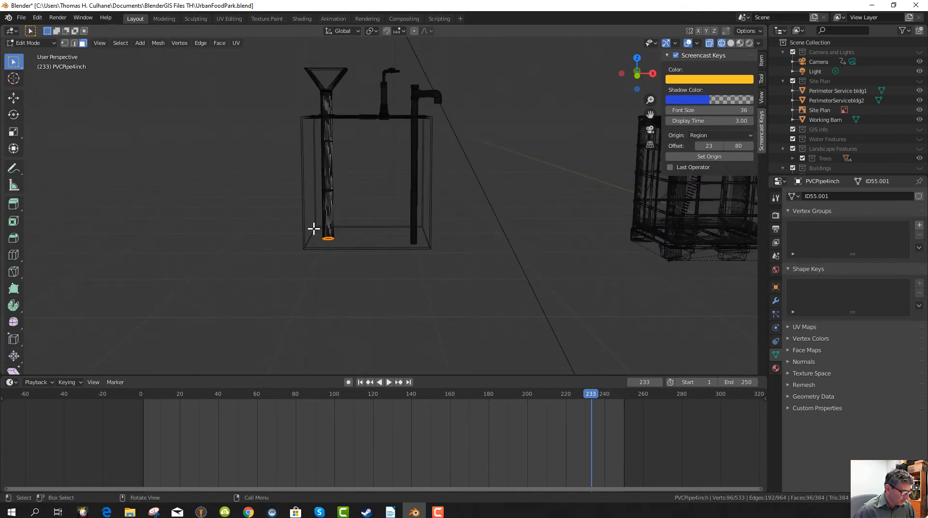
key("Tab")
left_click(328, 215)
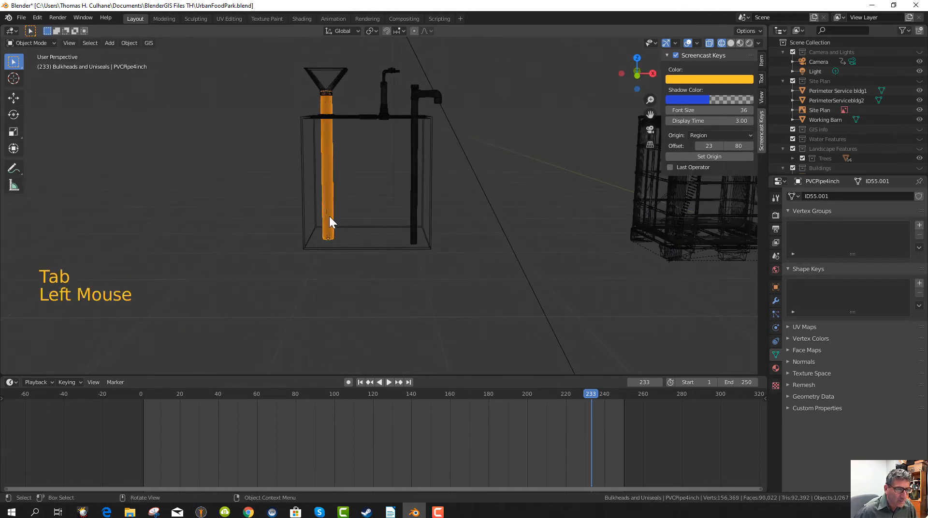
left_click(331, 215)
scroll(321, 252, "up", 1)
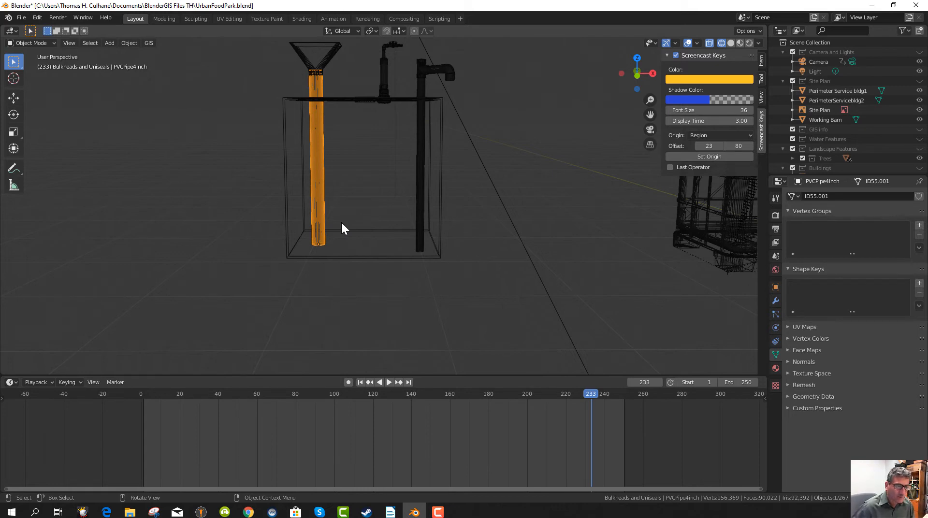
left_click(364, 212)
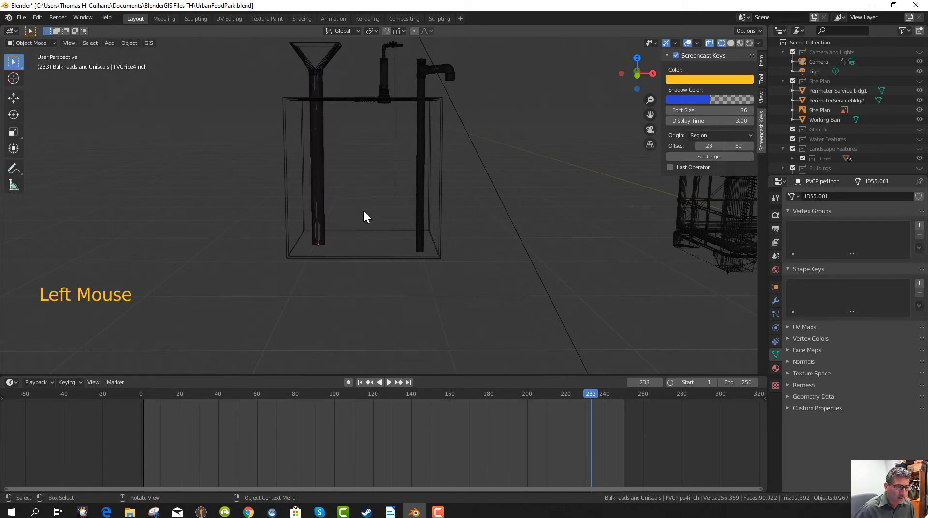
left_click(315, 170)
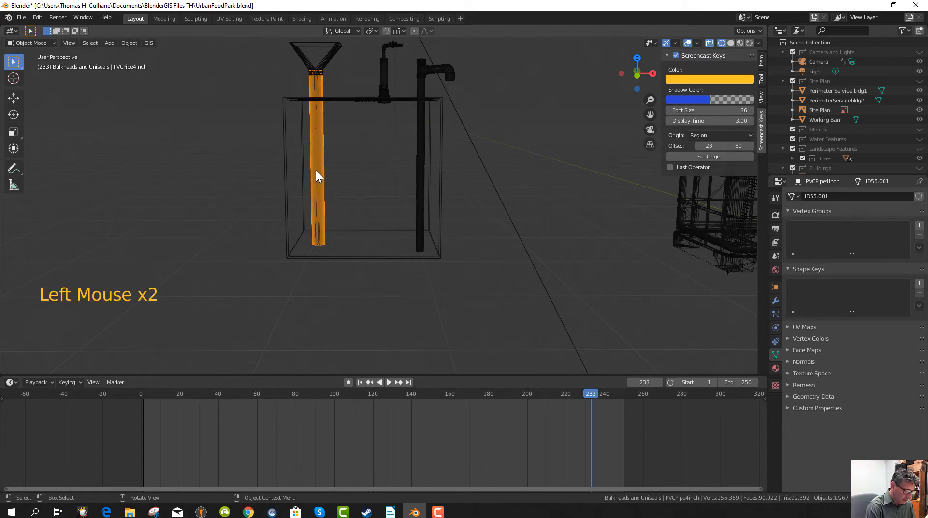
key("ctrl+j")
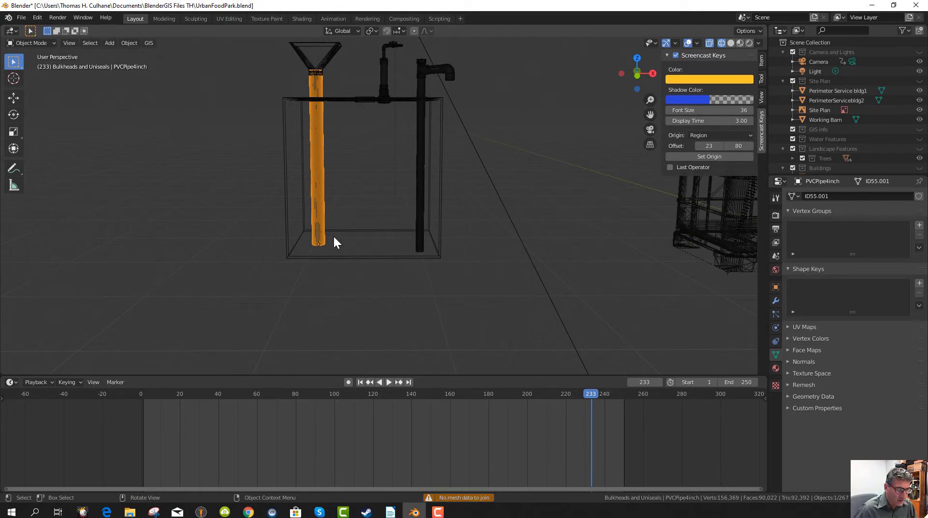
- Reopen the PVCPipe4inch pipe in Edit Mode and try to move its bottom faces upward without an axis constraint
key("Tab")
key("g")
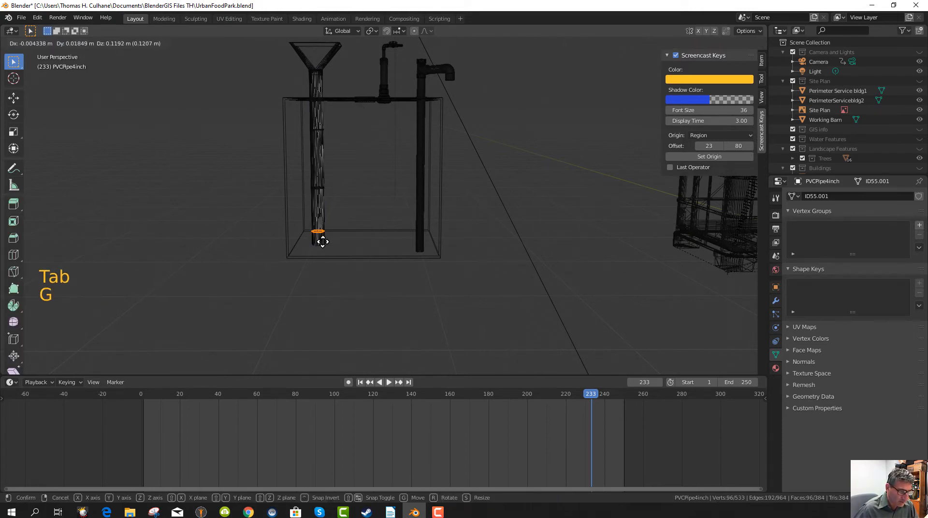
middle_click_drag(324, 261, 325, 252)
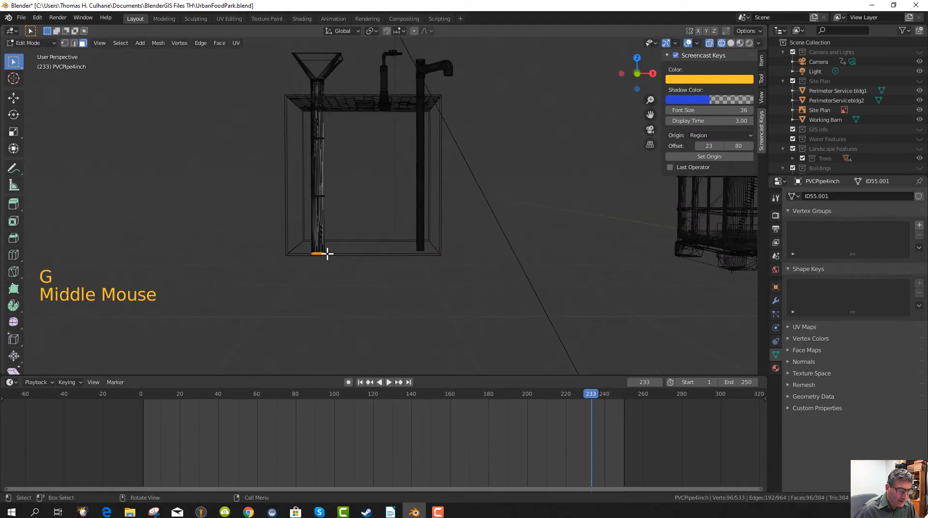
scroll(345, 252, "up", 1)
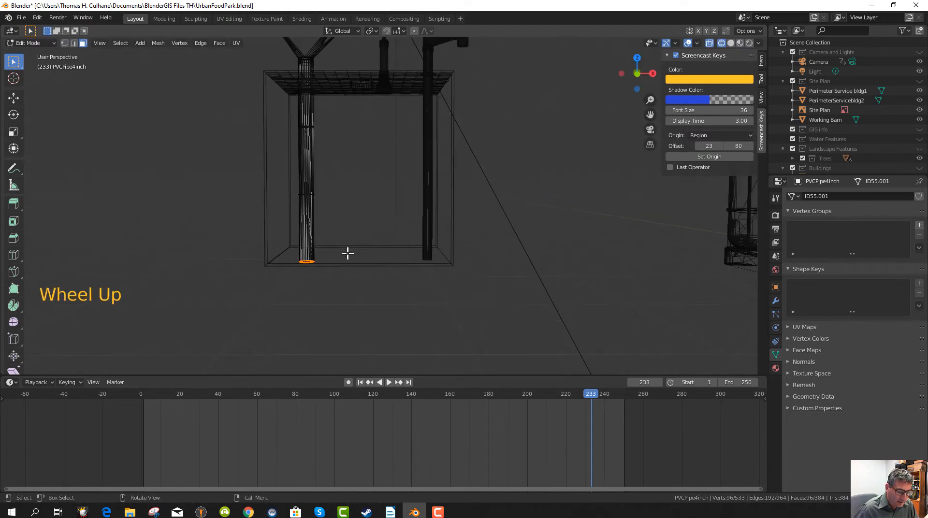
- In front view, box-select the PVCPipe4inch pipe's lower end and try to raise its bottom faces along Z
key("KP_1")
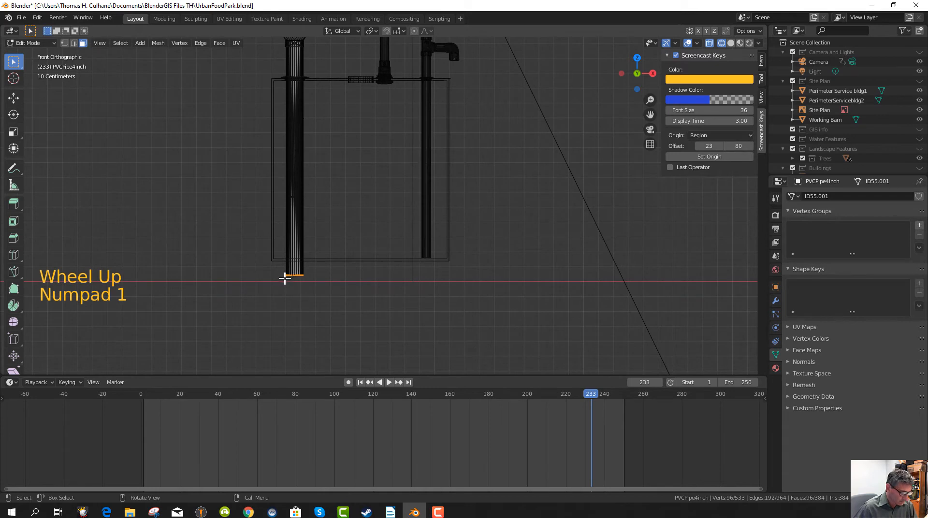
key("b")
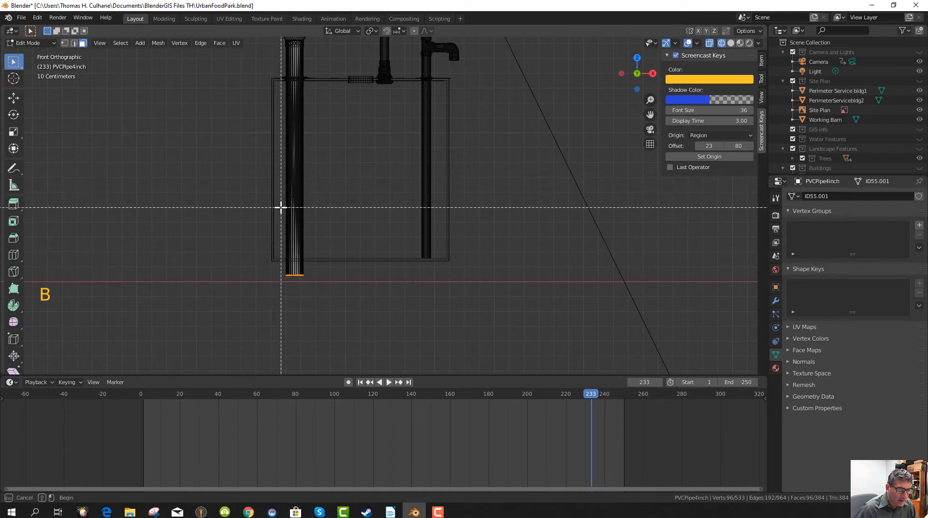
left_click_drag(281, 207, 313, 291)
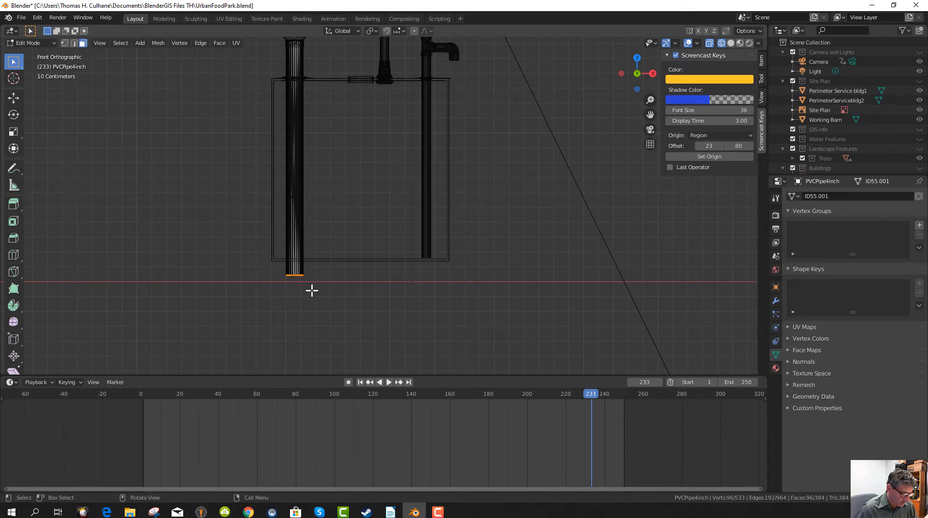
key("g")
key("z")
key("Escape")
- Box-select the PVCPipe4inch pipe's bottom ring from underneath and try to move it freely
scroll(316, 279, "up", 1)
middle_click_drag(314, 277, 192, 302)
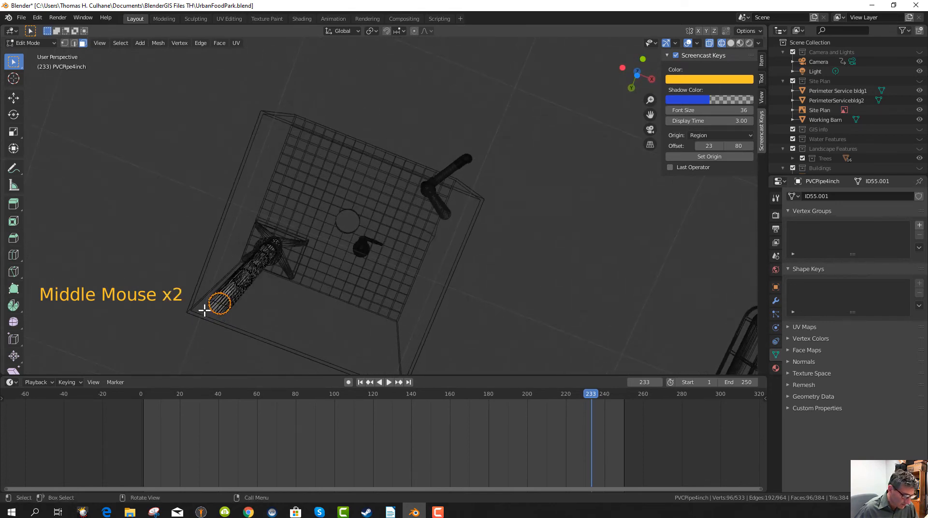
key("b")
left_click_drag(212, 294, 236, 322)
middle_click_drag(245, 331, 311, 58)
scroll(321, 162, "down", 2)
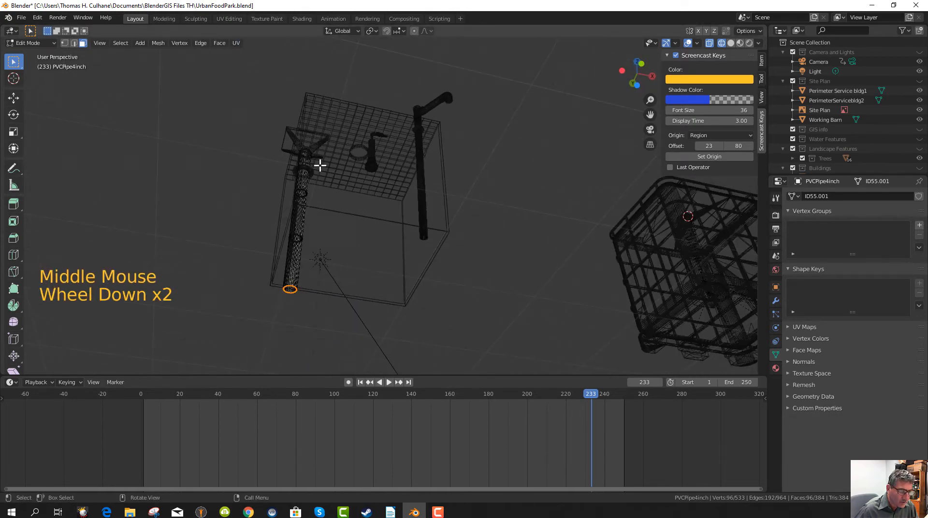
middle_click_drag(321, 162, 321, 244)
key("g")
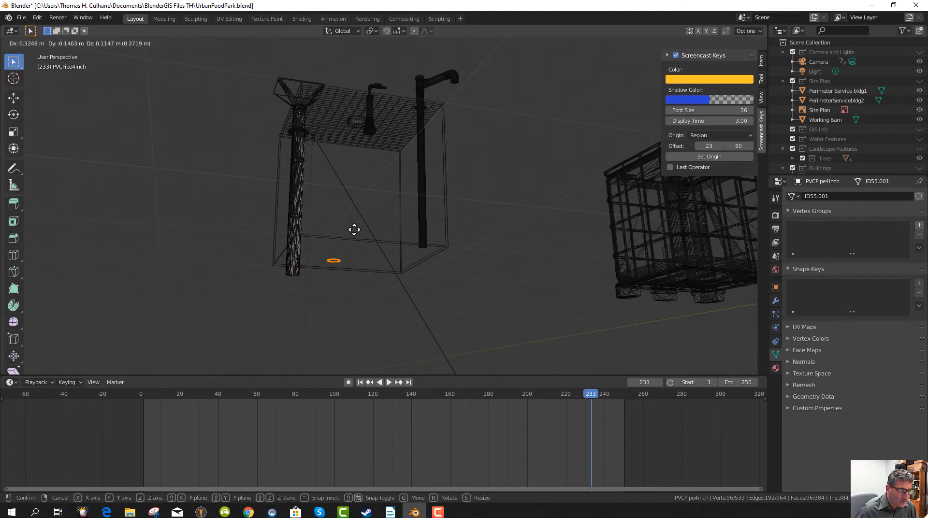
right_click(355, 229)
- Try selecting individual faces midway along the PVCPipe4inch pipe
scroll(357, 246, "down", 1)
middle_click_drag(356, 246, 296, 164)
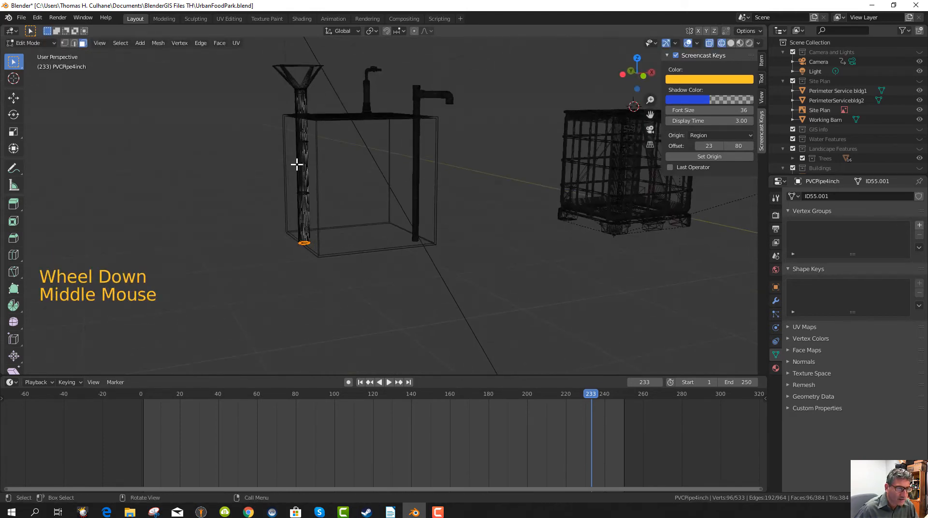
left_click(305, 171)
left_click(303, 178)
left_click(304, 181)
left_click(304, 182)
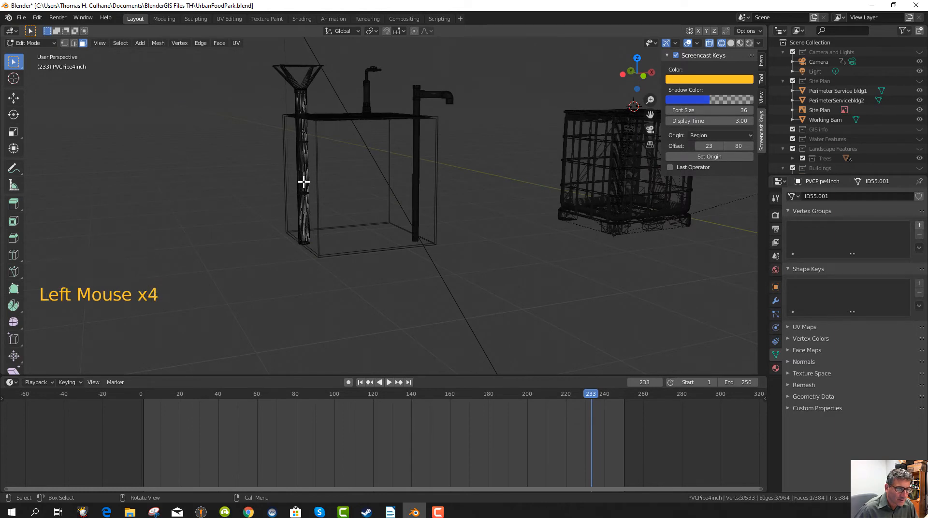
- Select the whole PVCPipe4inch mesh, box-deselect its upper portions, and try to move the remaining faces along Z
key("a")
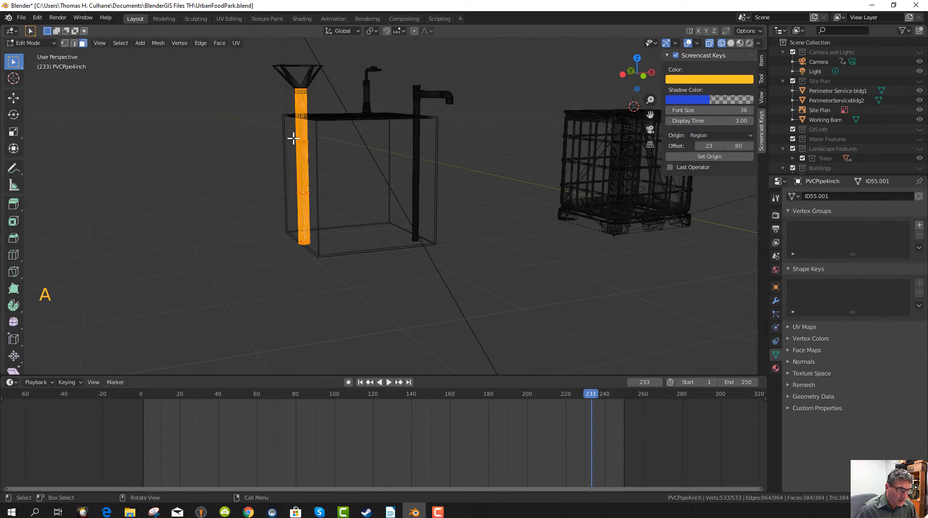
key("b")
left_click_drag(284, 81, 323, 118, "shift")
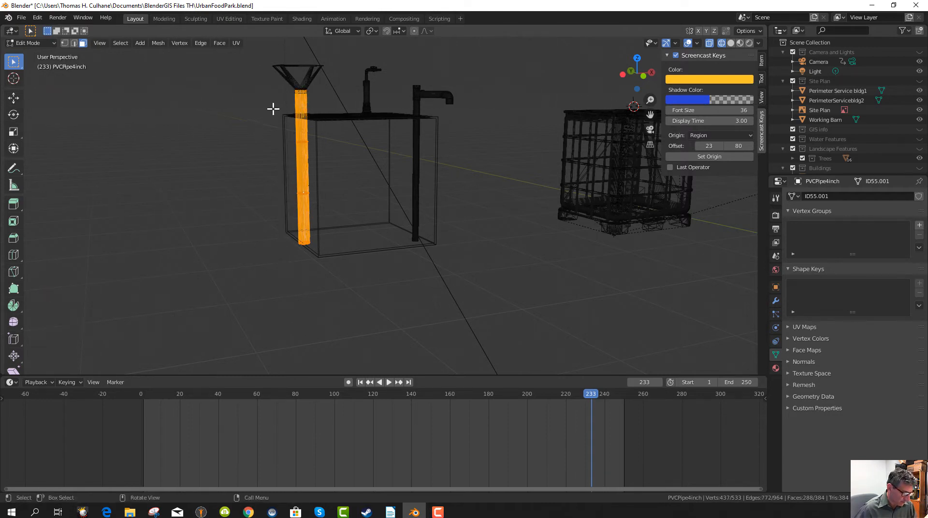
key("b")
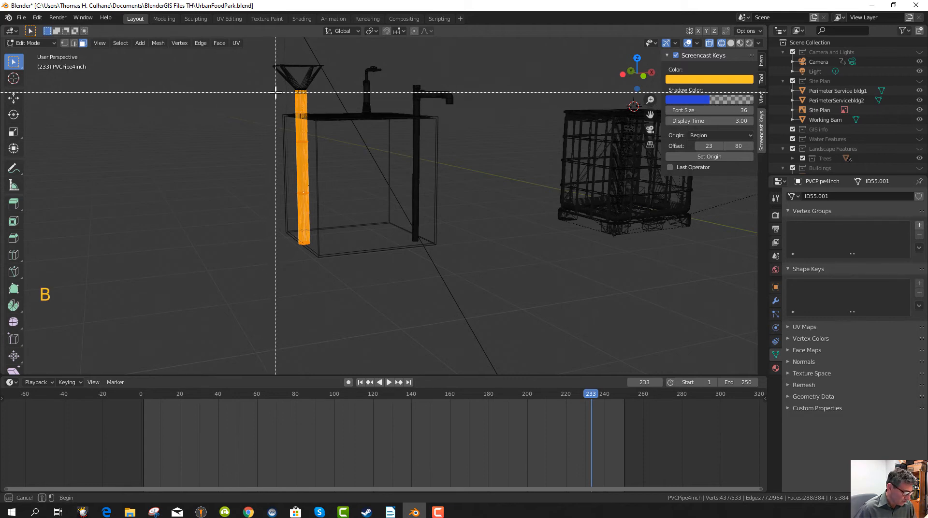
left_click_drag(277, 89, 333, 212, "shift")
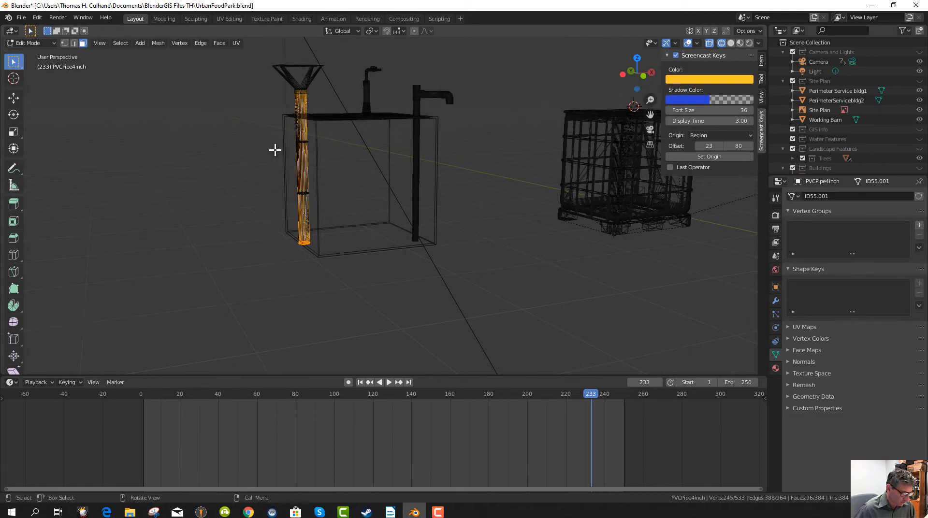
key("b")
left_click_drag(286, 86, 325, 172, "shift")
key("g")
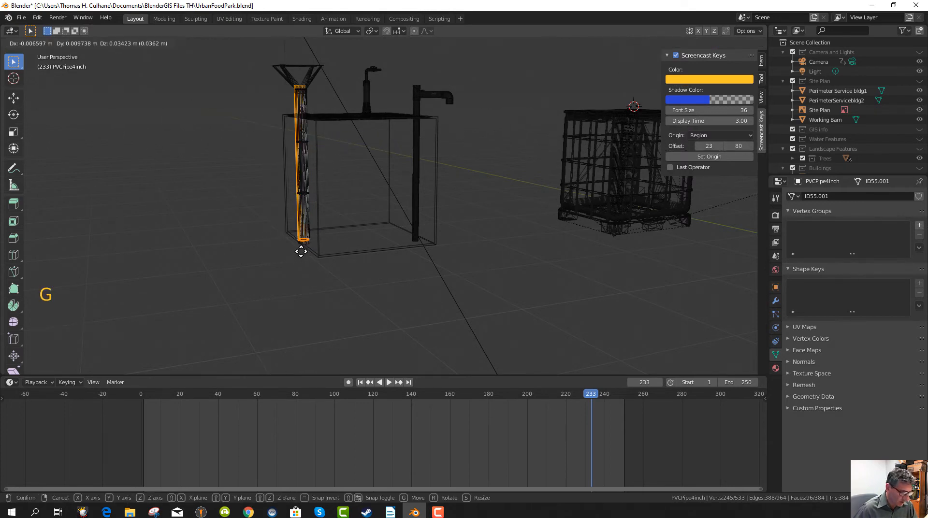
key("z")
key("Escape")
- In front view, box-select all faces of the PVCPipe4inch pipe and try to move them freely
middle_click_drag(287, 262, 263, 274)
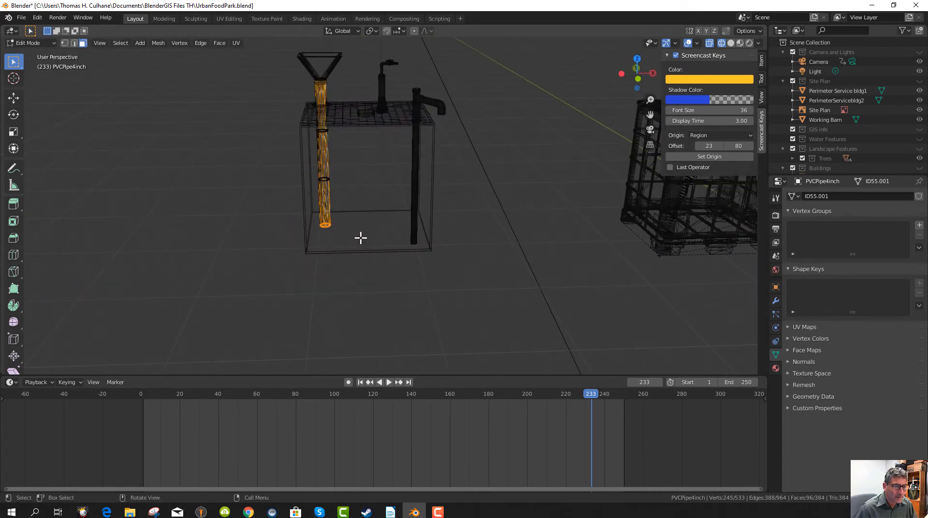
mouse_move(360, 237)
middle_mouse_down()
mouse_move(354, 230)
mouse_move(359, 240)
mouse_move(399, 232)
mouse_move(347, 247)
mouse_move(359, 251)
middle_mouse_up()
scroll(311, 230, "up", 2)
middle_click_drag(321, 209, 337, 199)
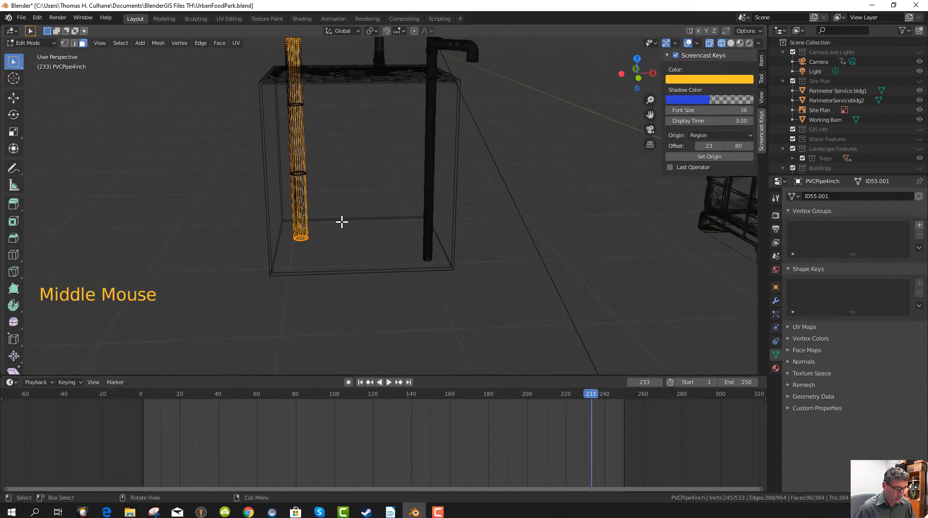
key("KP_1")
scroll(336, 219, "down", 3)
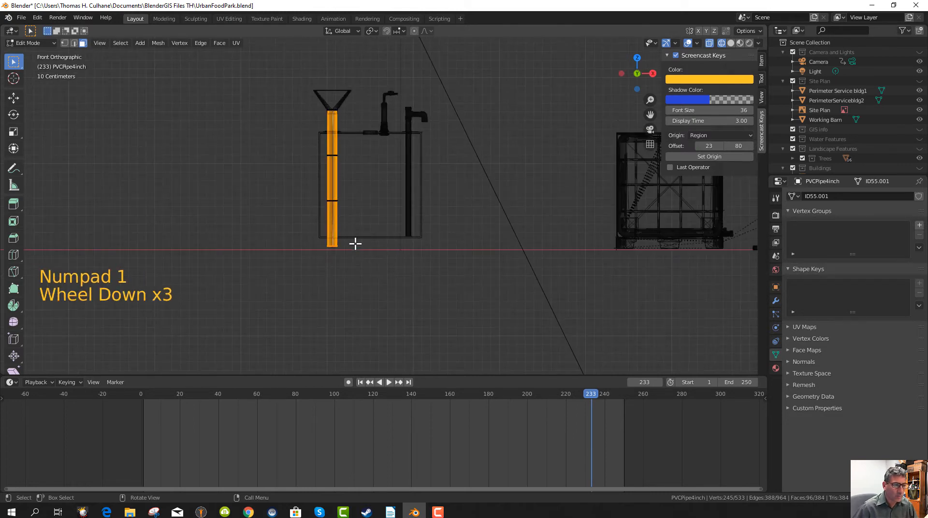
key("g")
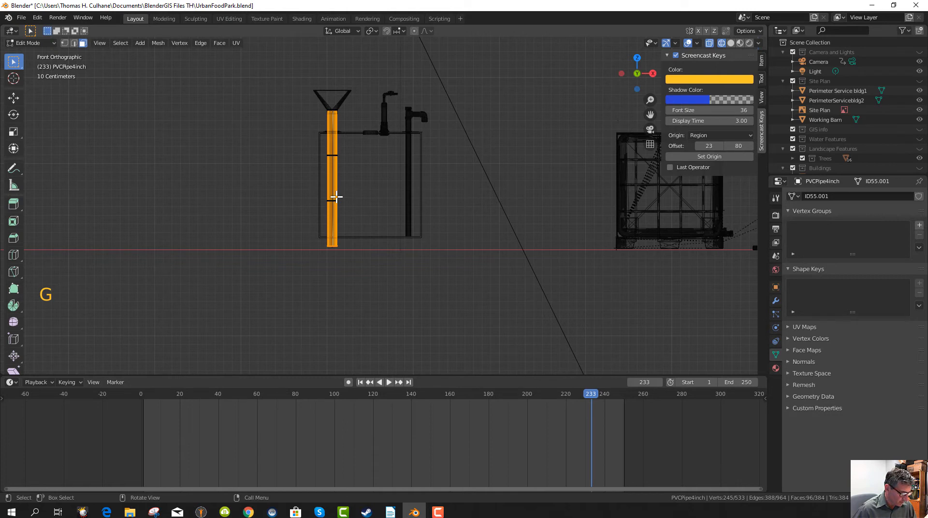
key("b")
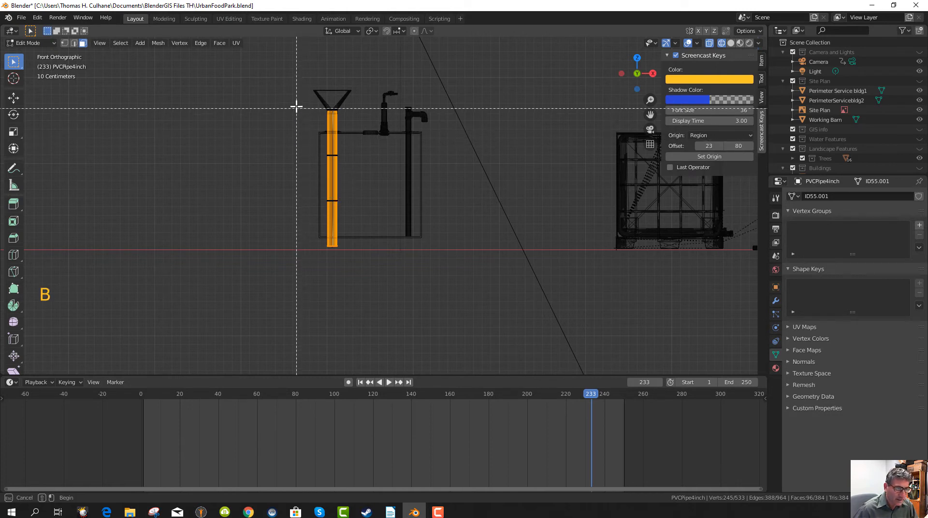
left_click_drag(297, 104, 364, 256)
key("g")
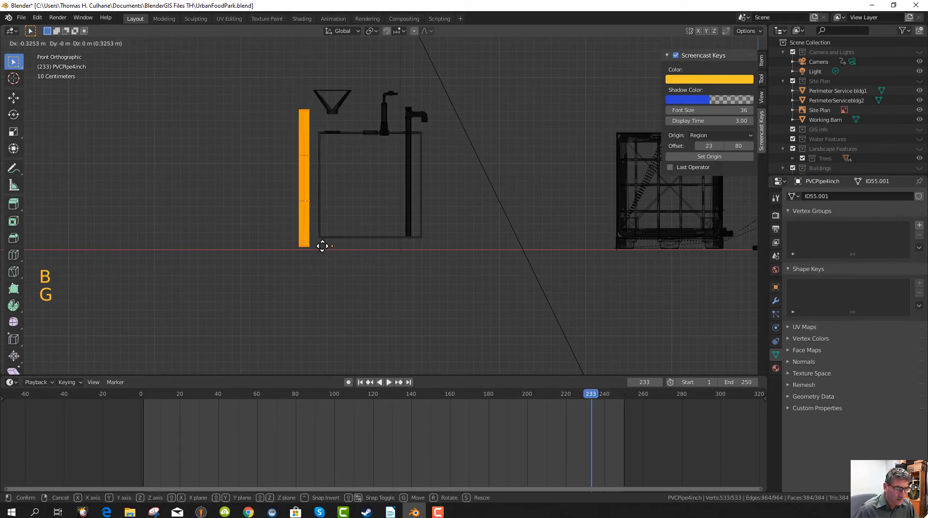
right_click(321, 243)
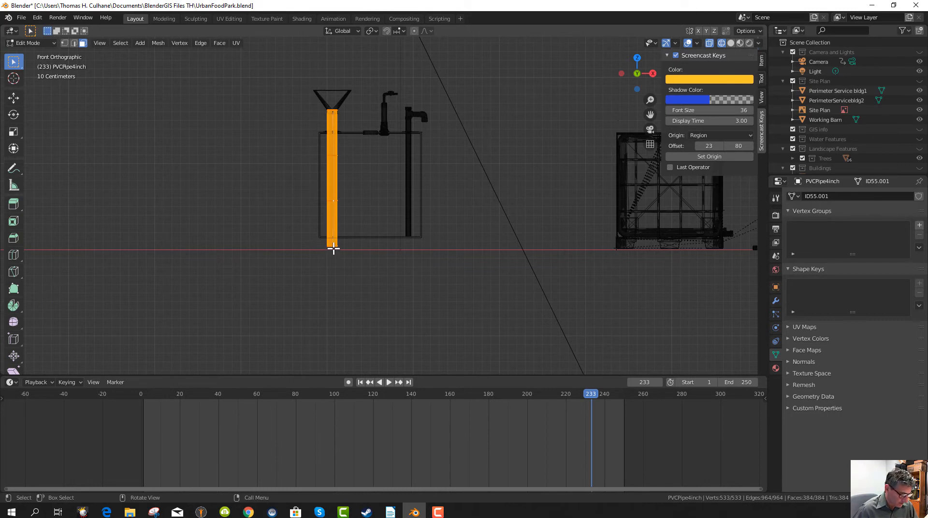
- Try to shorten the fully selected PVCPipe4inch mesh by scaling it along Z to about 0.83
key("s")
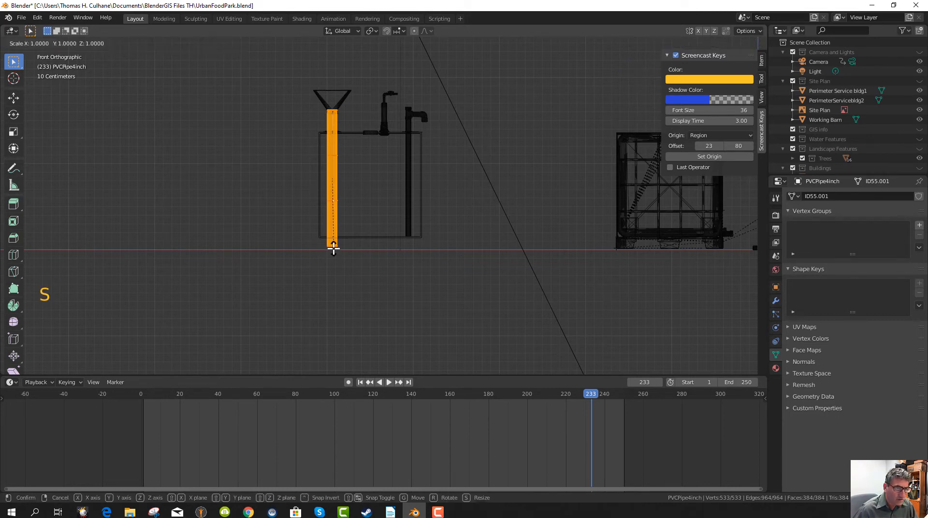
right_click(336, 245)
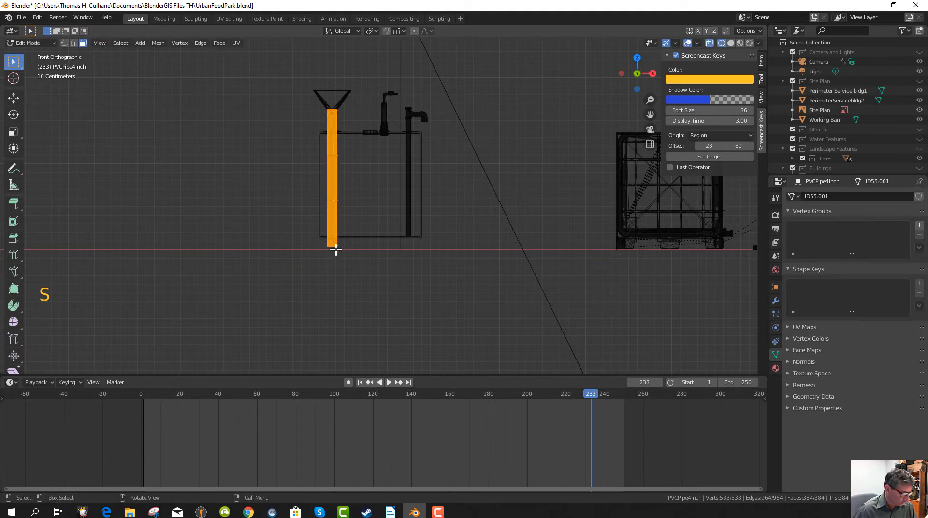
key("s")
key("z")
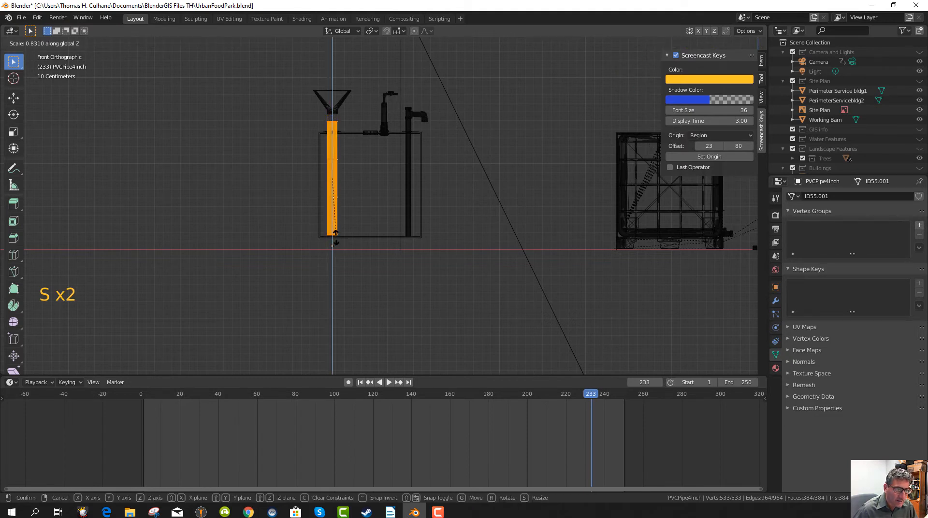
left_click(333, 242)
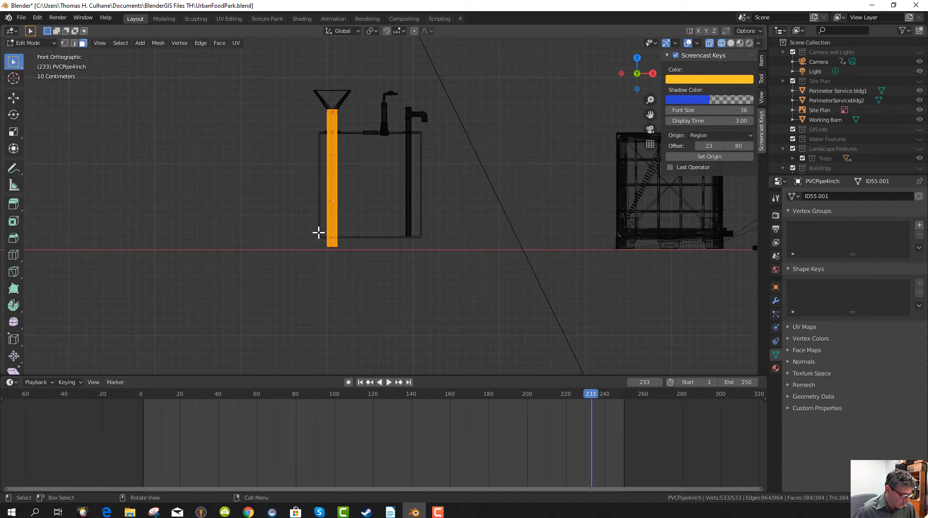
- Try box-deselecting the PVCPipe4inch pipe's upper part, box-select the whole pipe again, and clear the selection
key("shift")
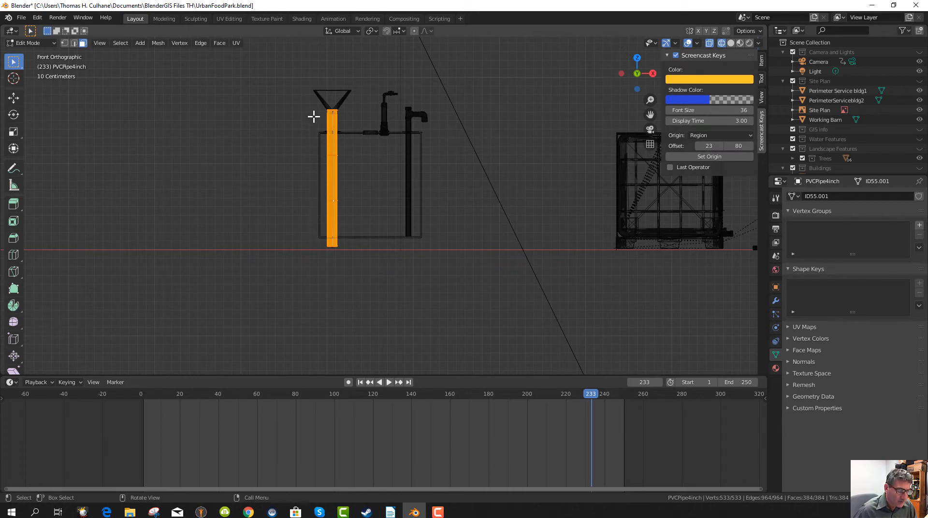
key("b")
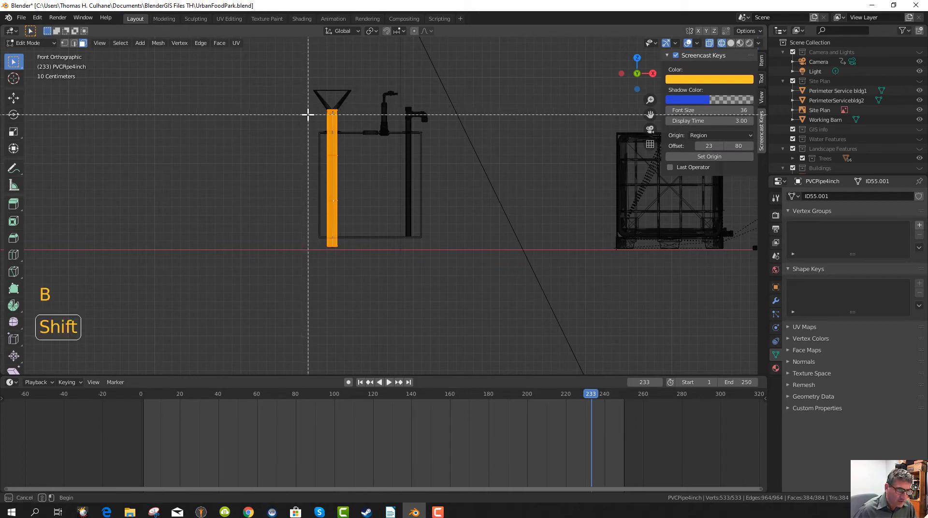
left_click_drag(310, 107, 367, 236, "shift")
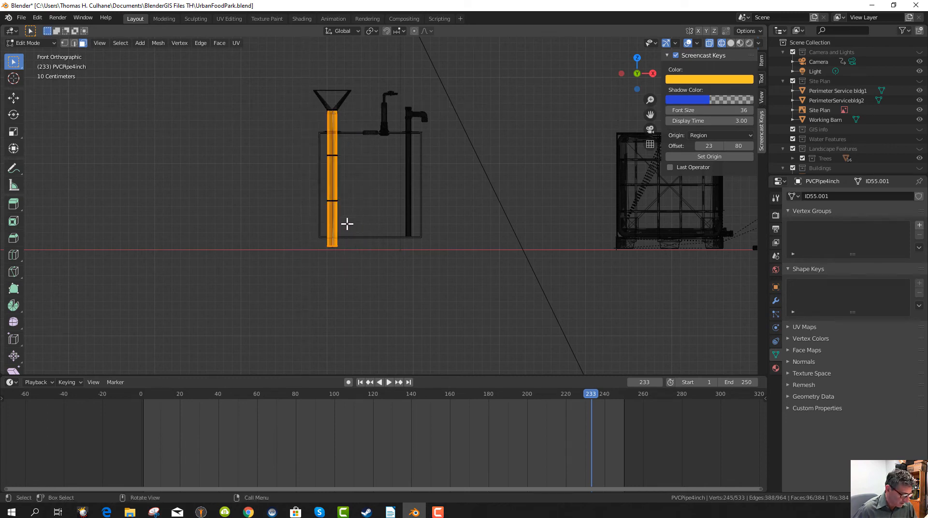
key("b")
left_click_drag(307, 100, 355, 258)
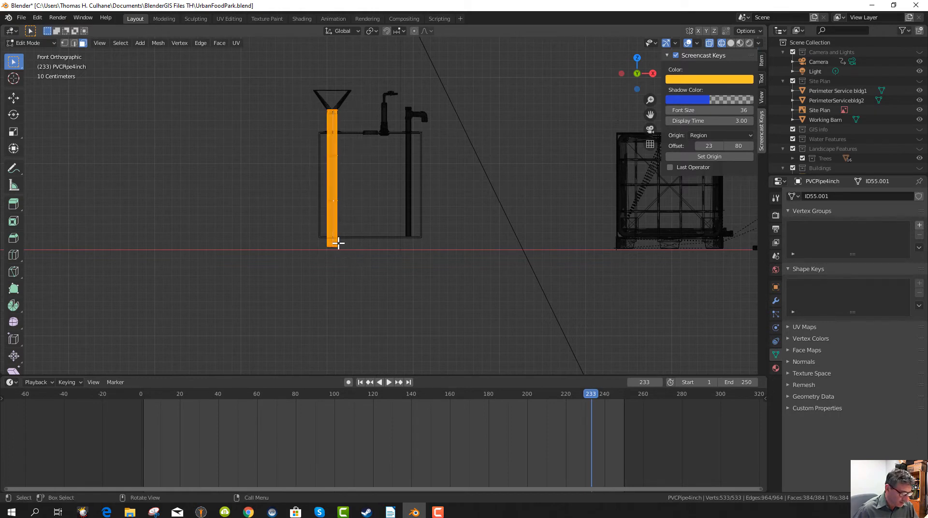
left_click(366, 215)
- Box-select the faces at the PVCPipe4inch pipe's bottom end and box-deselect them again
key("b")
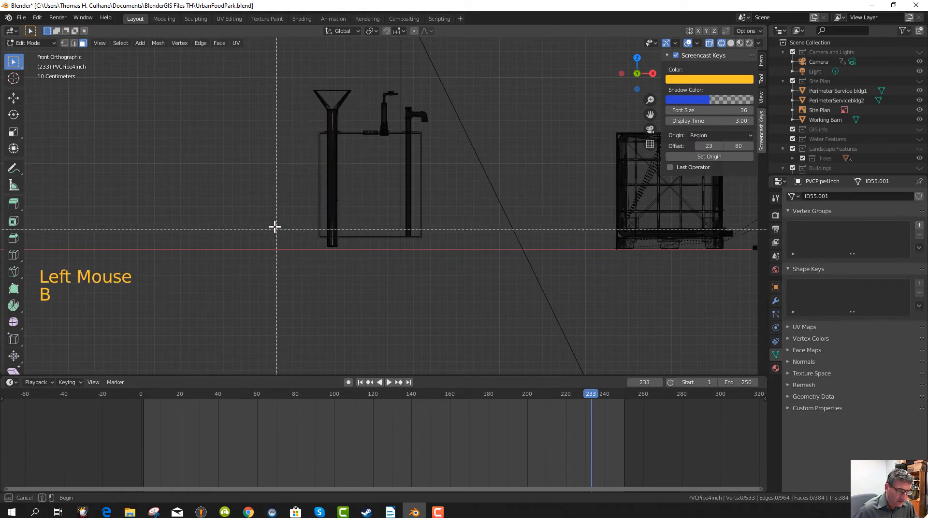
left_click_drag(274, 224, 385, 264)
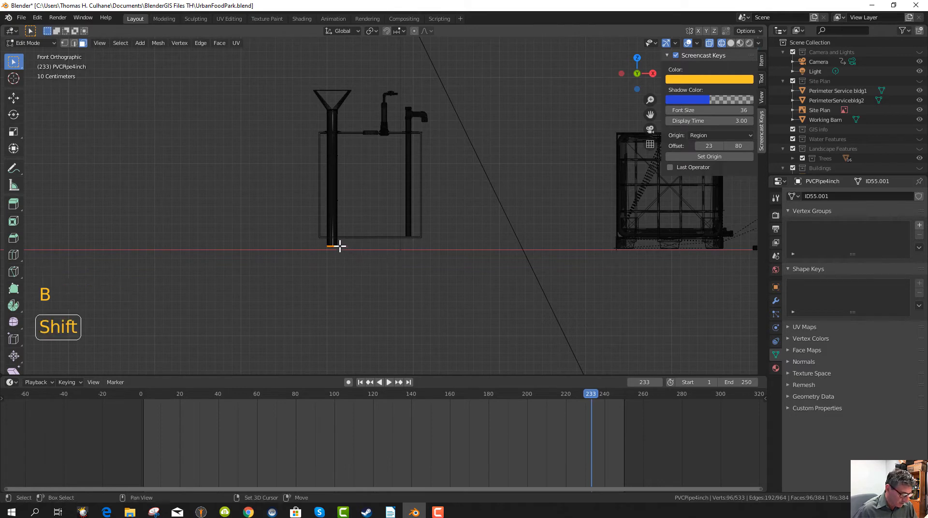
key("b")
left_click_drag(310, 228, 359, 272, "shift")
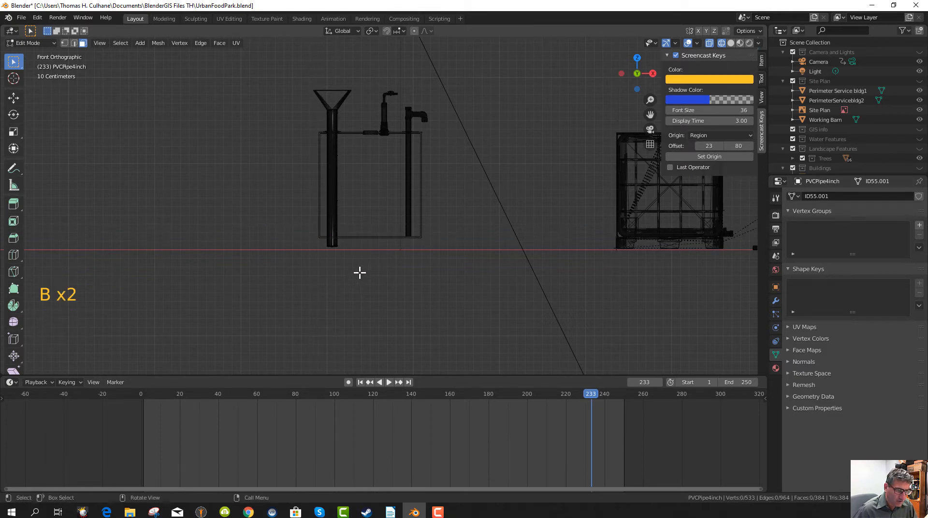
- Box-select the PVCPipe4inch pipe's bottom faces again and try to raise them about 0.17 m along Z
key("b")
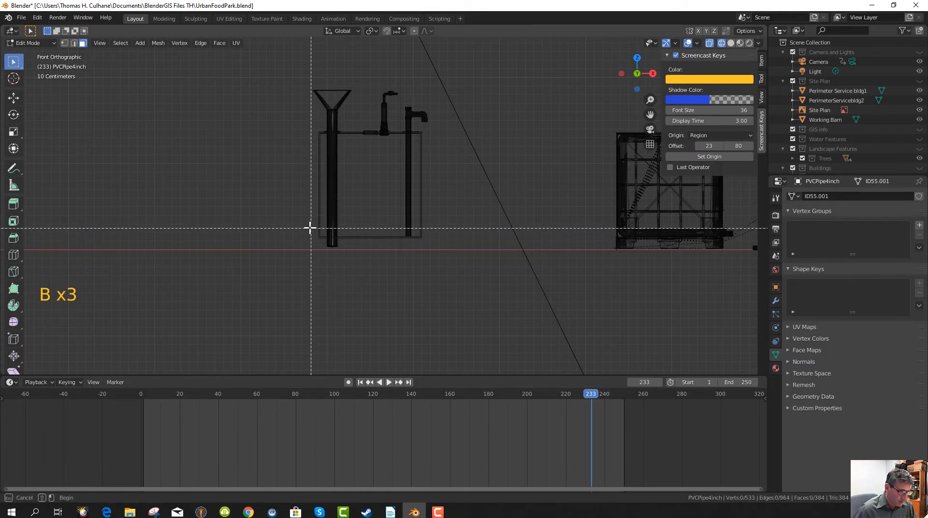
left_click_drag(310, 225, 371, 274)
key("b")
left_click_drag(311, 219, 353, 269)
key("g")
key("z")
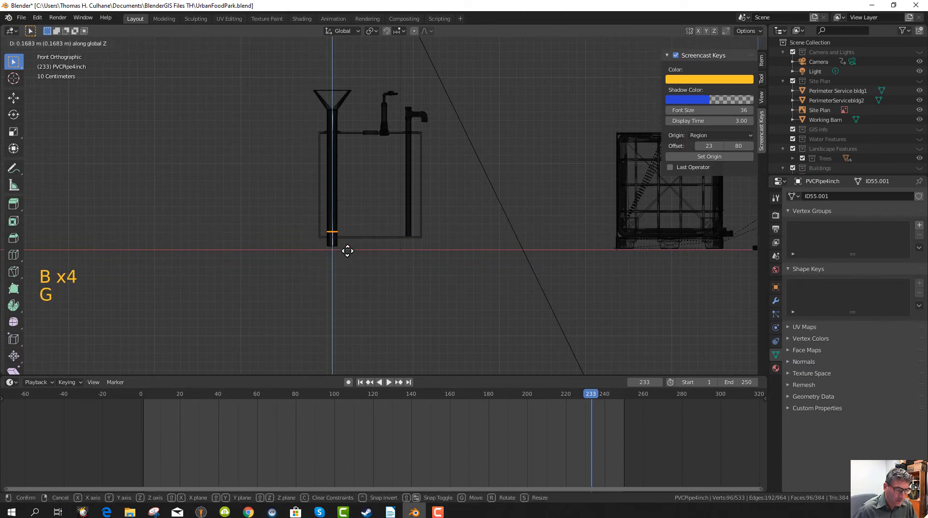
right_click(346, 259)
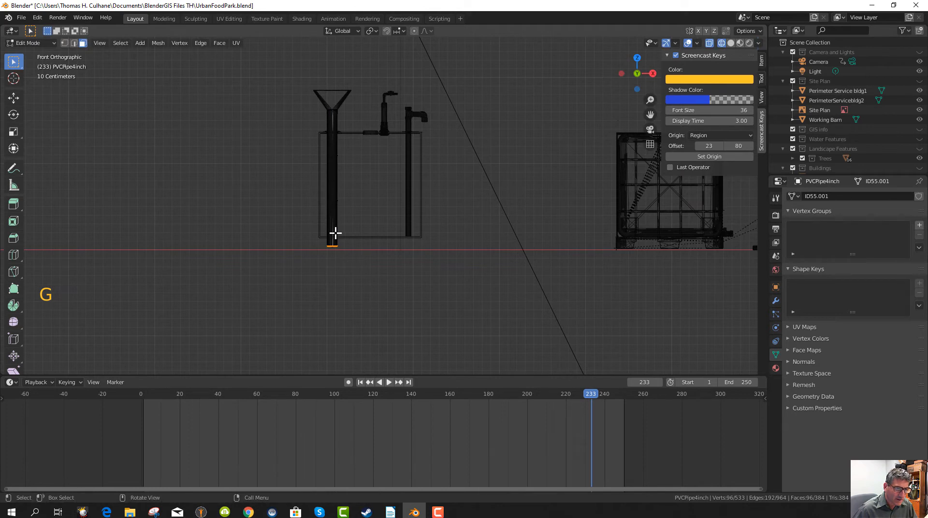
key("z")
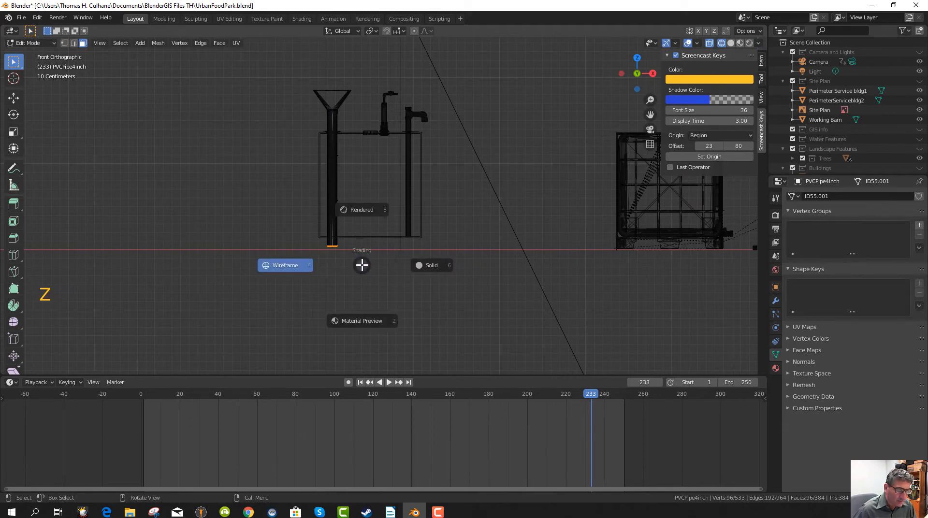
- Box-select the faces at the PVCPipe4inch pipe's bottom end and try to raise them about 0.19 m along Z
mouse_move(311, 276)
middle_mouse_down()
mouse_move(400, 288)
mouse_move(537, 285)
mouse_move(529, 288)
middle_mouse_up()
key("b")
left_click_drag(398, 241, 504, 288)
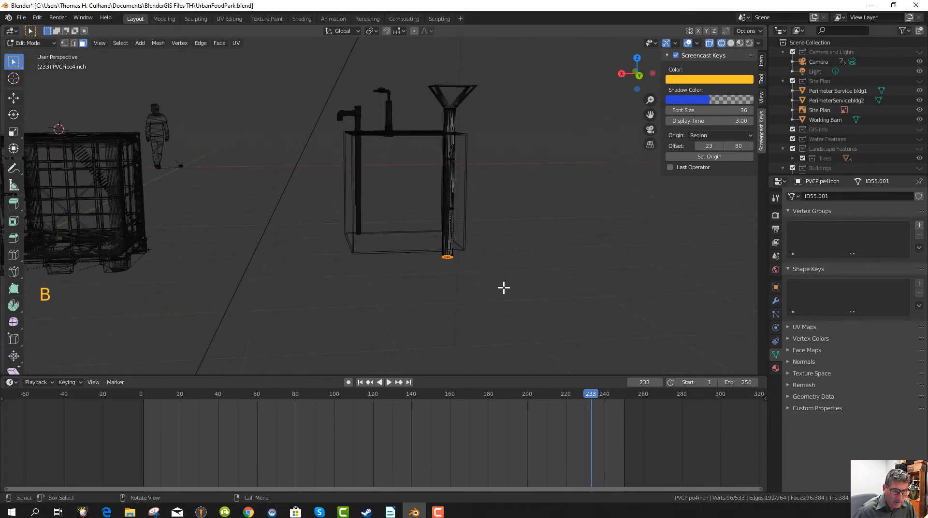
key("g")
key("z")
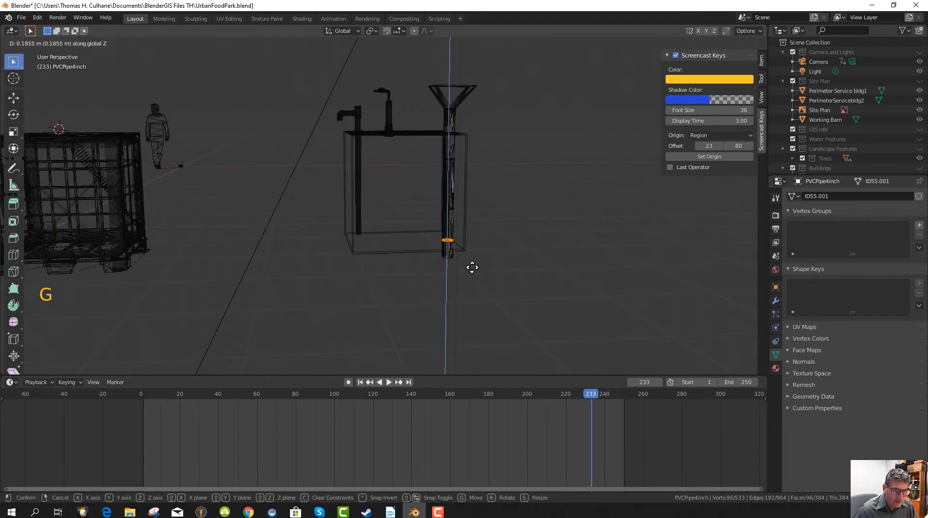
right_click(472, 268)
middle_click_drag(478, 273, 299, 265)
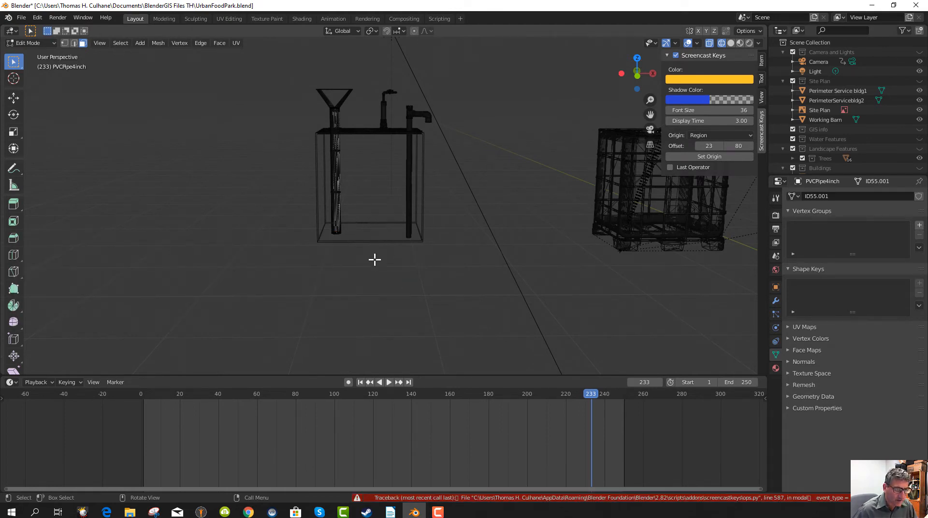
- Select the whole PVCPipe4inch mesh and move it about 0.92 m away from the tank, mainly along negative X
key("b")
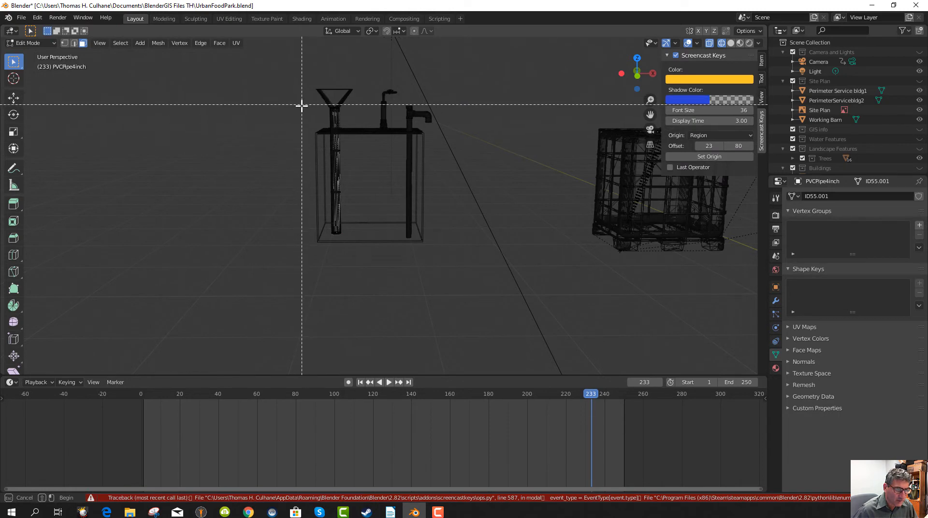
key("Escape")
key("a")
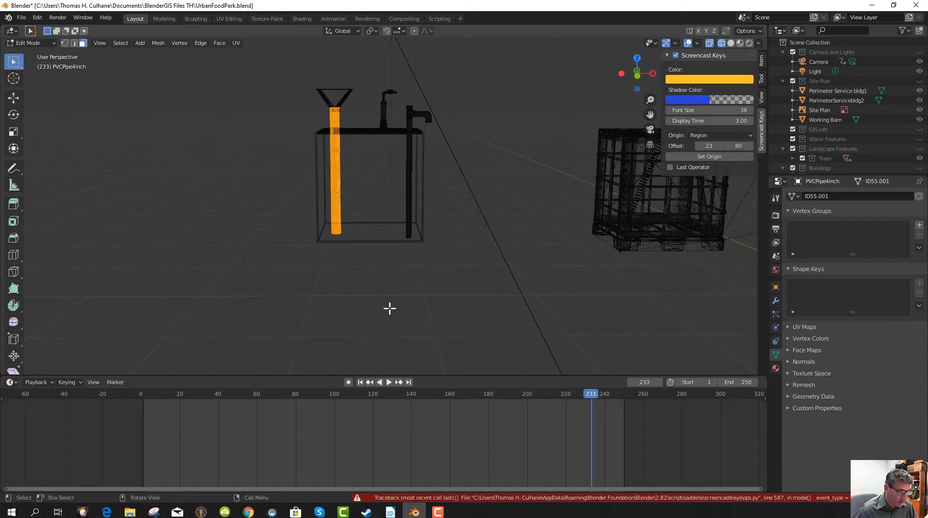
key("g")
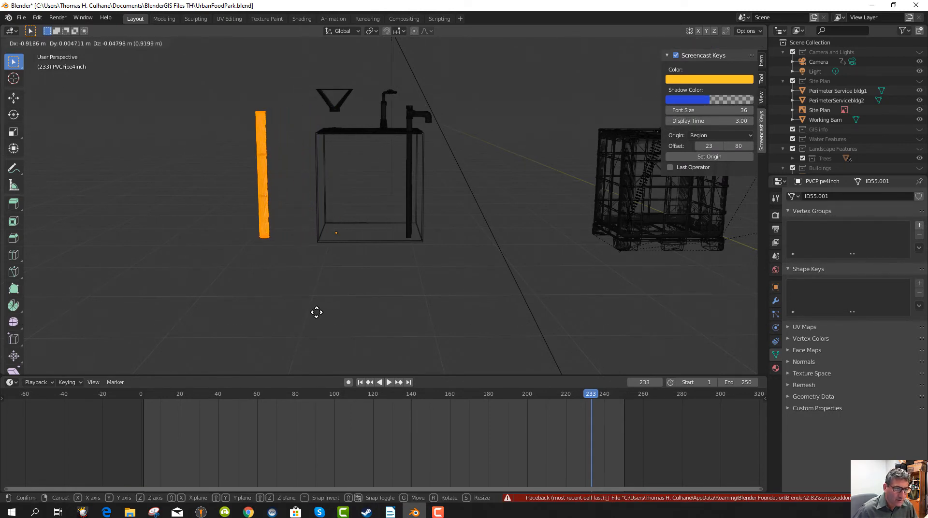
left_click(317, 312)
- In top orthographic view, add a cylinder inside the PVCPipe4inch mesh while still in Edit Mode
mouse_move(312, 295)
middle_mouse_down()
mouse_move(317, 245)
mouse_move(328, 322)
mouse_move(296, 357)
mouse_move(324, 298)
middle_mouse_up()
scroll(314, 307, "down", 5)
scroll(243, 292, "up", 5)
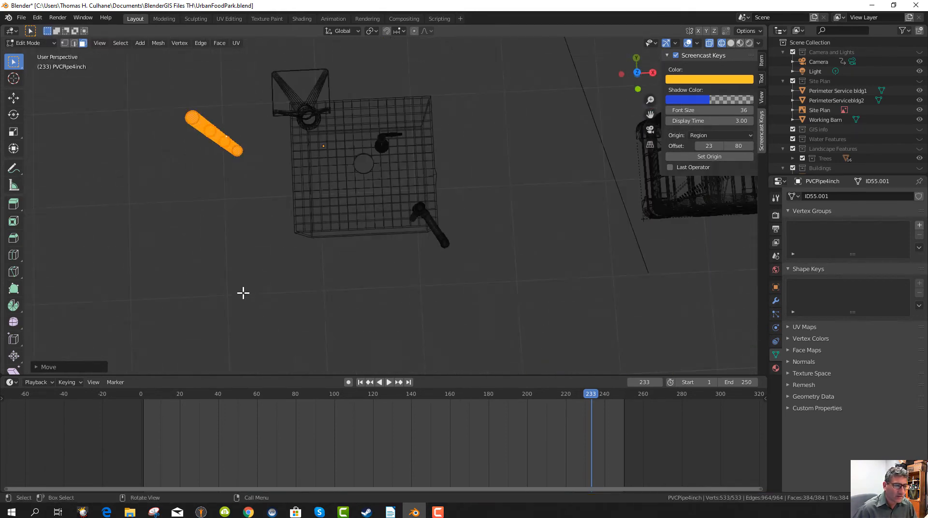
middle_click_drag(243, 292, 236, 229)
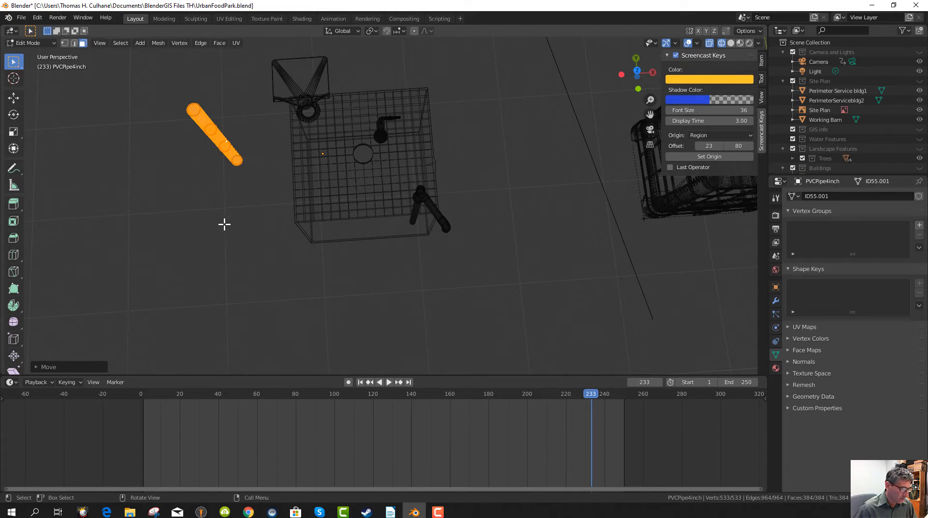
key("KP_7")
scroll(141, 186, "up", 3)
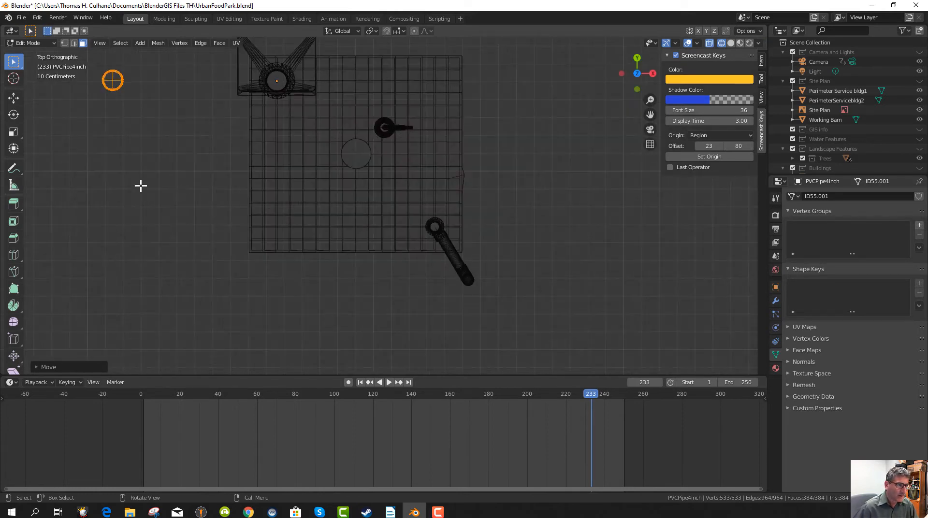
middle_click_drag(160, 202, 362, 288, "shift")
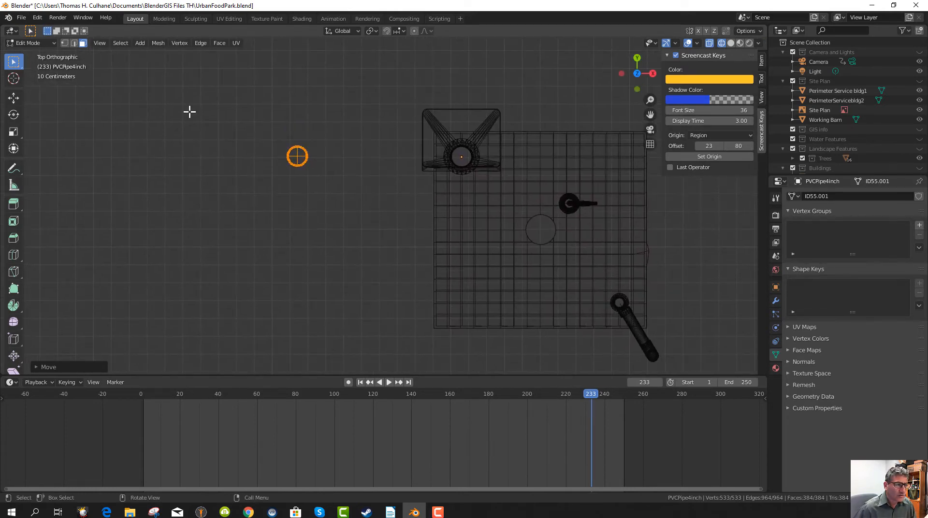
left_click(139, 43)
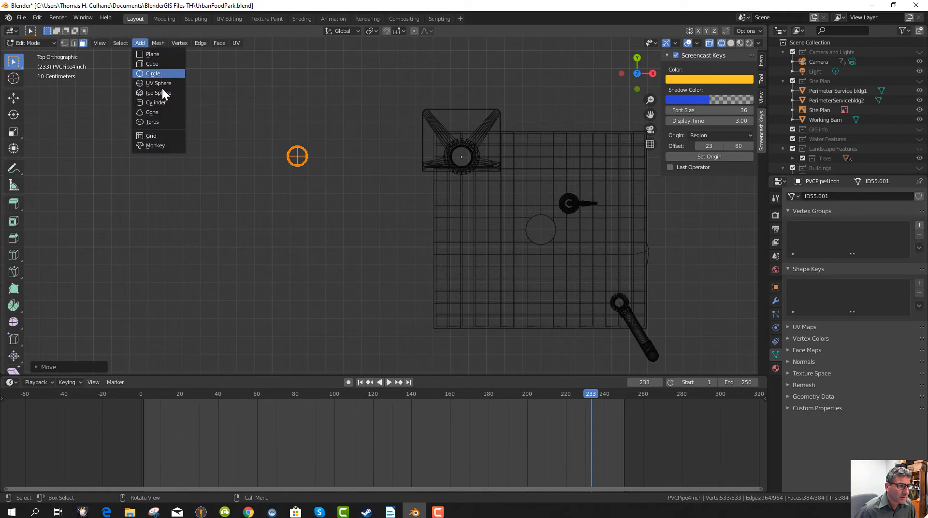
left_click(164, 102)
- Move the added cylinder until it is centred over the 4-inch pipe standing beside the tank
scroll(361, 231, "down", 5)
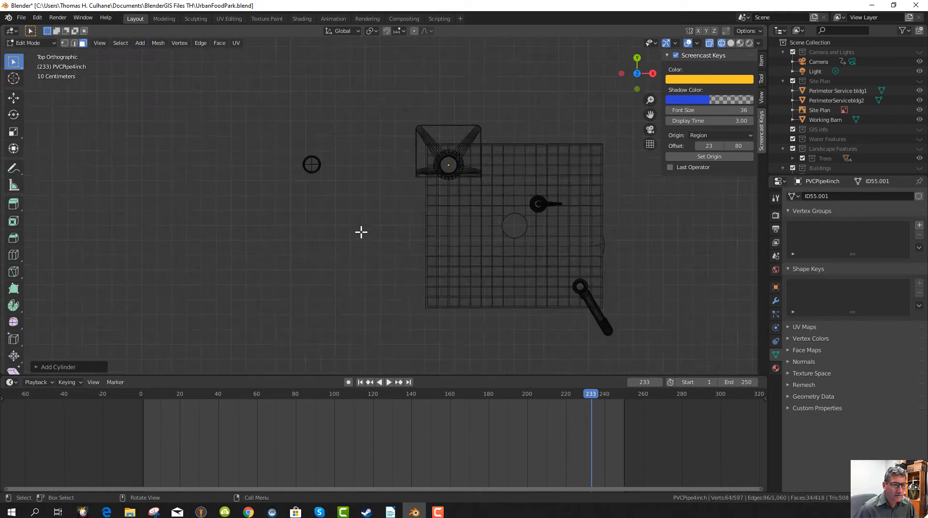
scroll(363, 225, "down", 2)
key("g")
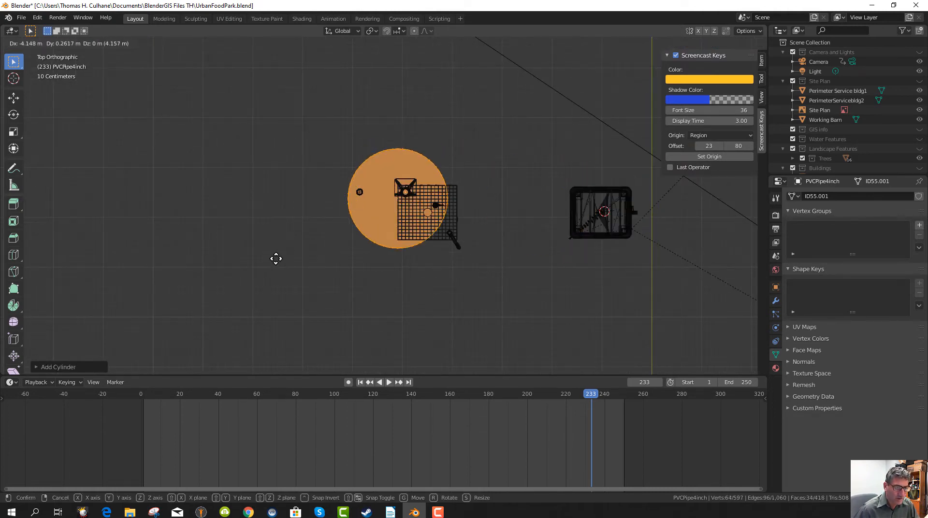
left_click(246, 256)
scroll(251, 259, "up", 7)
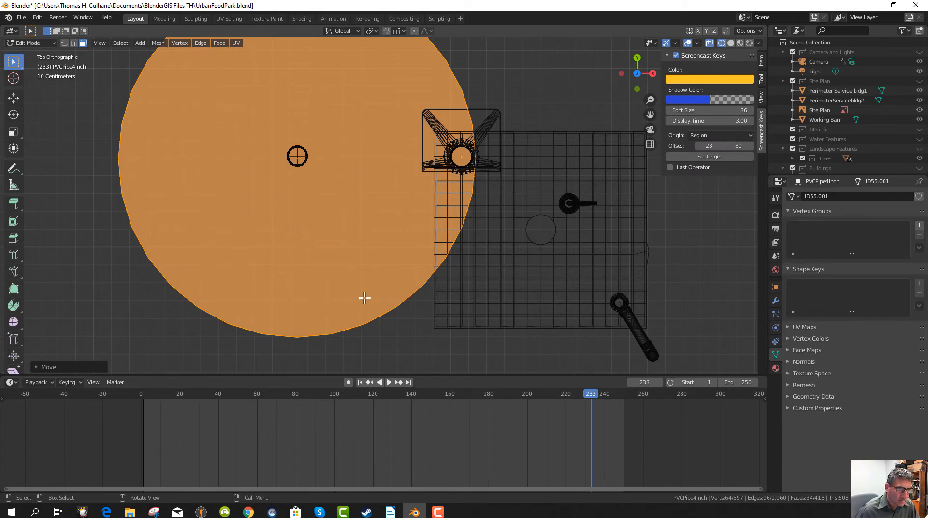
key("g")
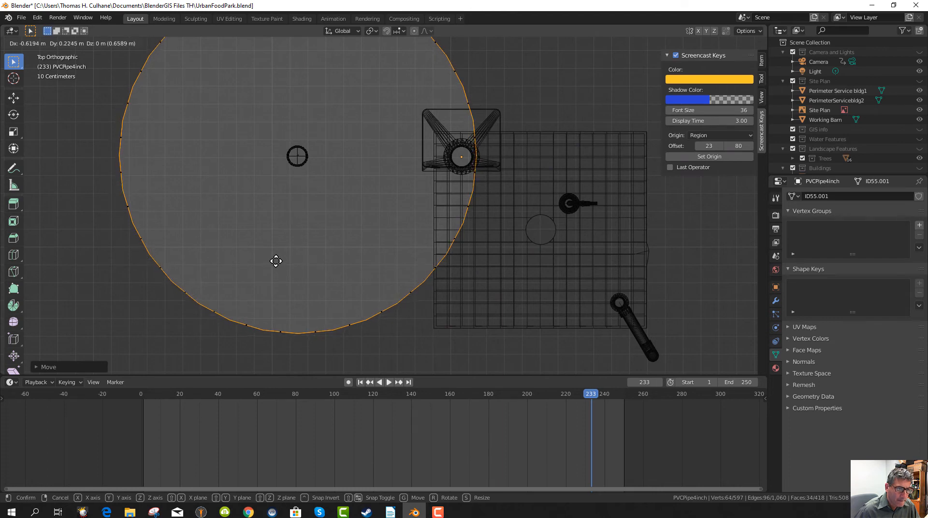
left_click(275, 262)
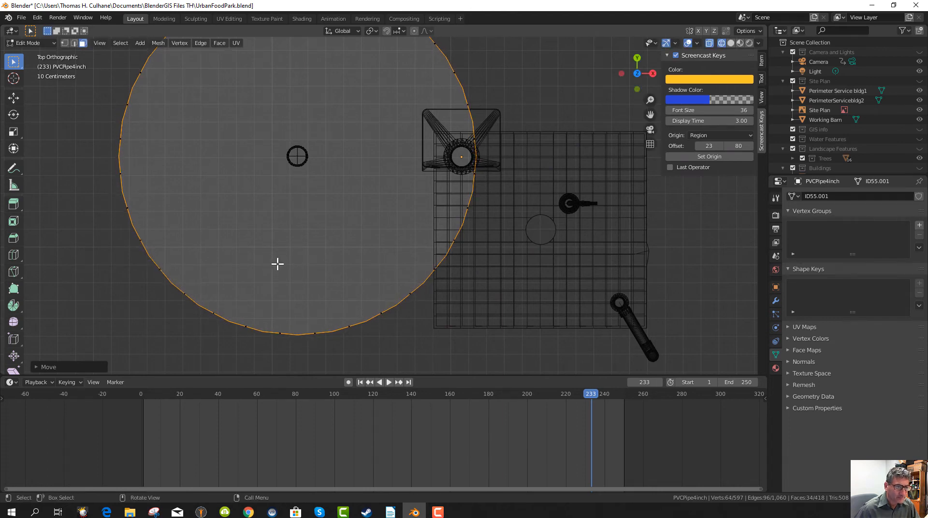
- Scale the cylinder down uniformly until its circle is only slightly wider than the 4-inch pipe
scroll(278, 263, "down", 5)
key("s")
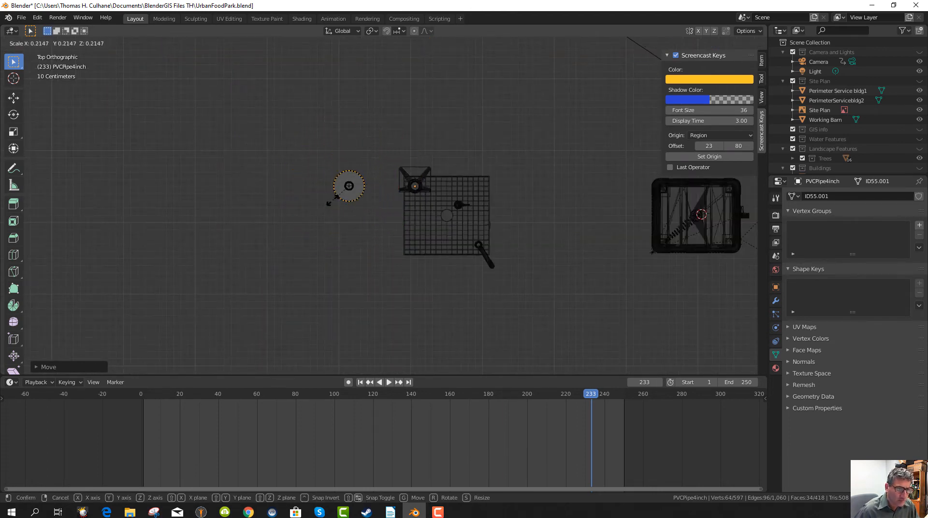
left_click(344, 205)
scroll(341, 220, "up", 4)
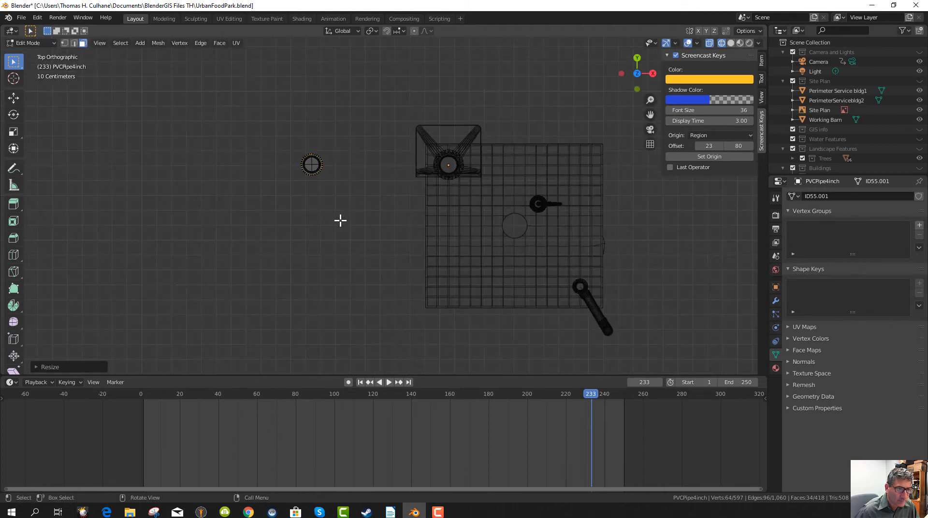
scroll(341, 221, "up", 3)
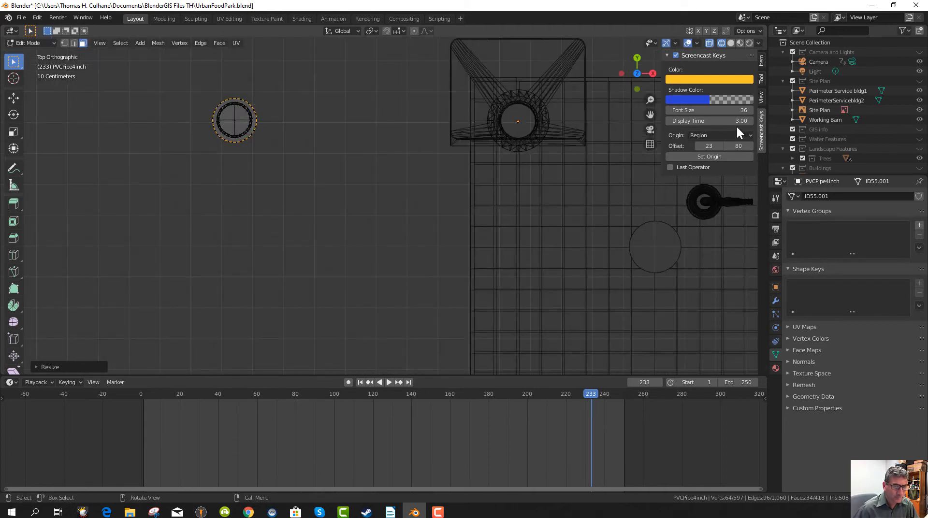
- Restart the Screencast Keys display
left_click(676, 55)
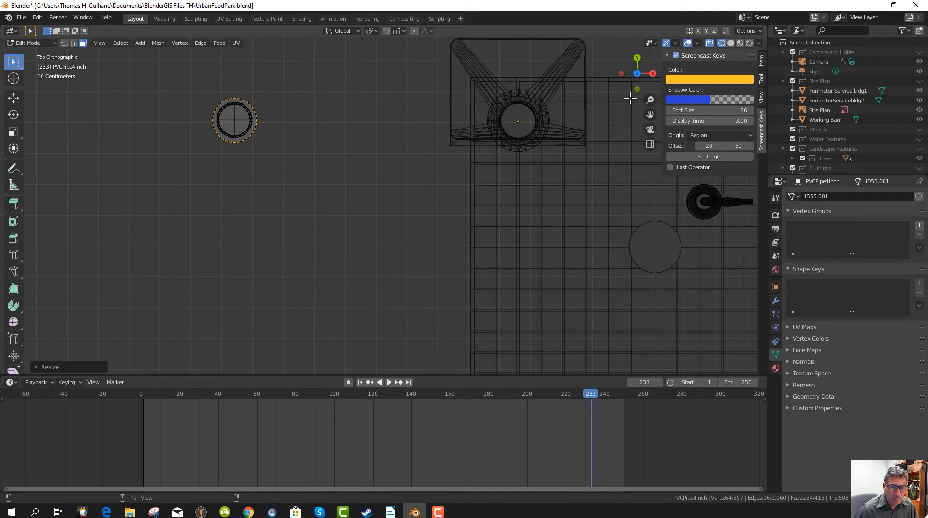
key("KP_Decimal")
scroll(205, 229, "down", 1)
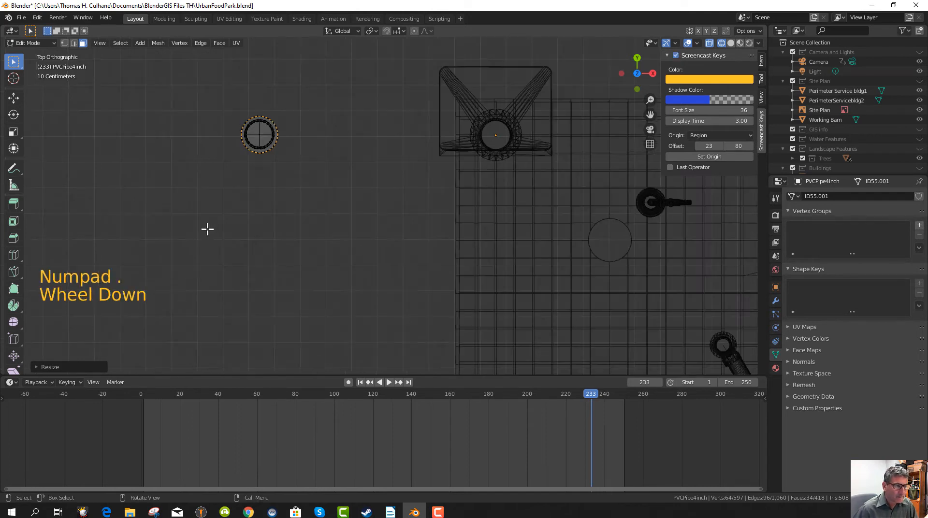
middle_click_drag(170, 226, 238, 284, "shift")
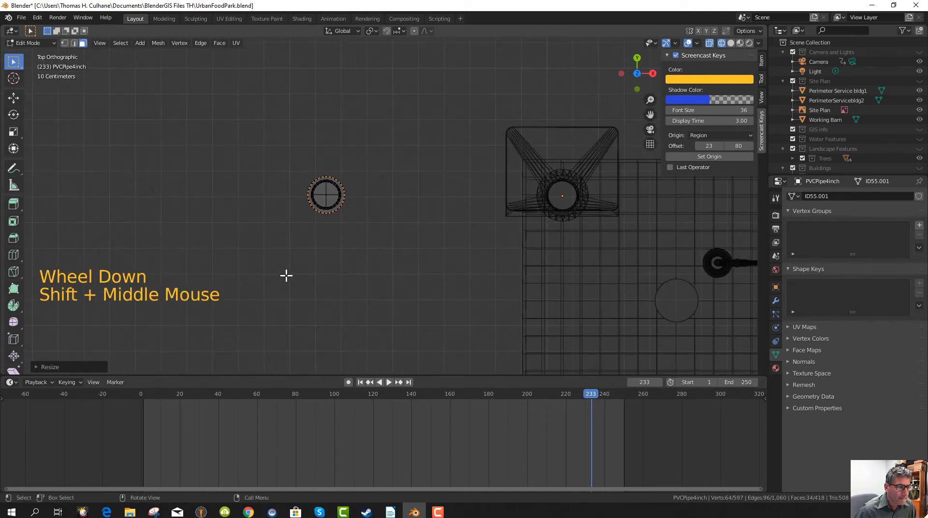
scroll(288, 273, "up", 4)
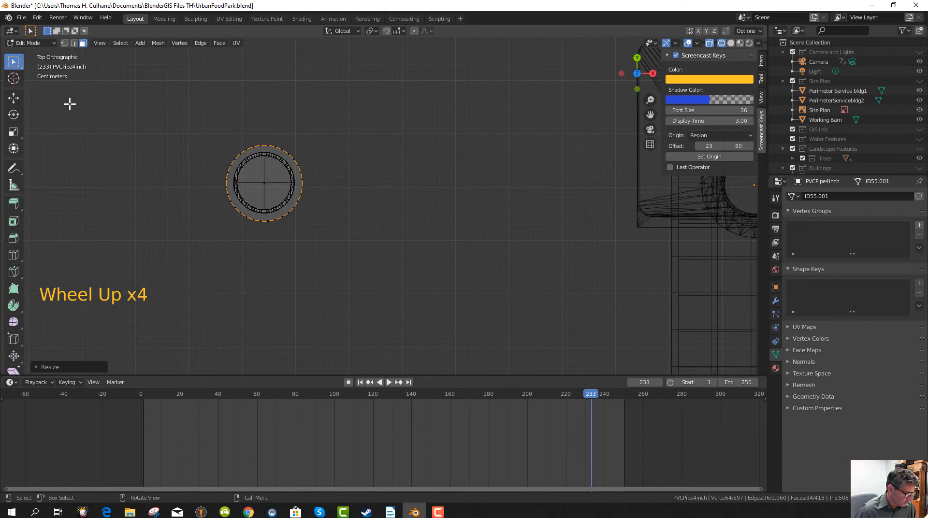
- Switch to Object Mode and try to select the added cylinder separately from the 4-inch pipe
key("Tab")
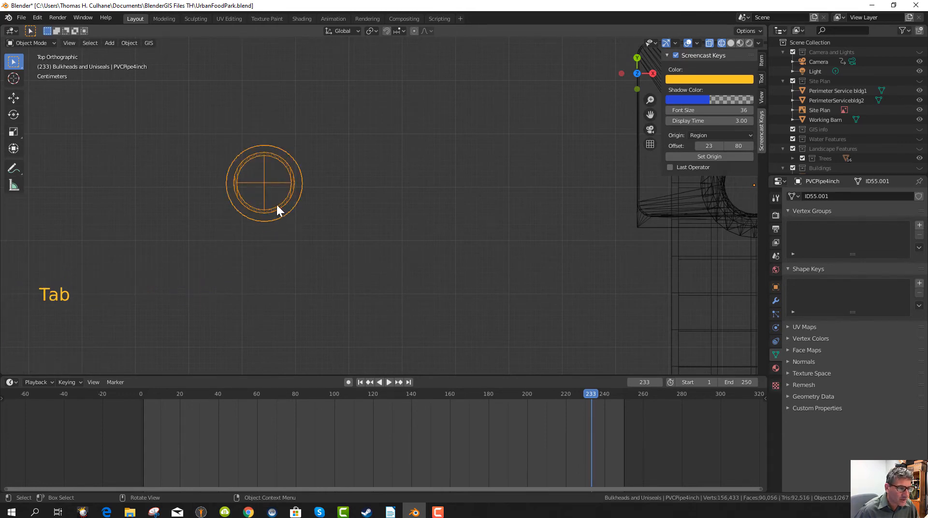
middle_click_drag(304, 199, 330, 251)
scroll(295, 246, "down", 5)
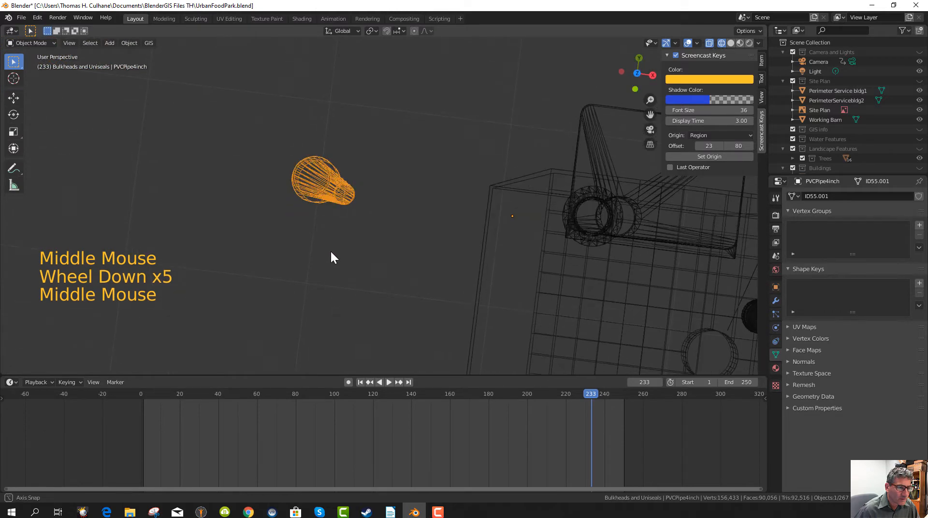
left_click(329, 186)
left_click(333, 184)
left_click(337, 185)
middle_click_drag(337, 186, 350, 227)
left_click(346, 220)
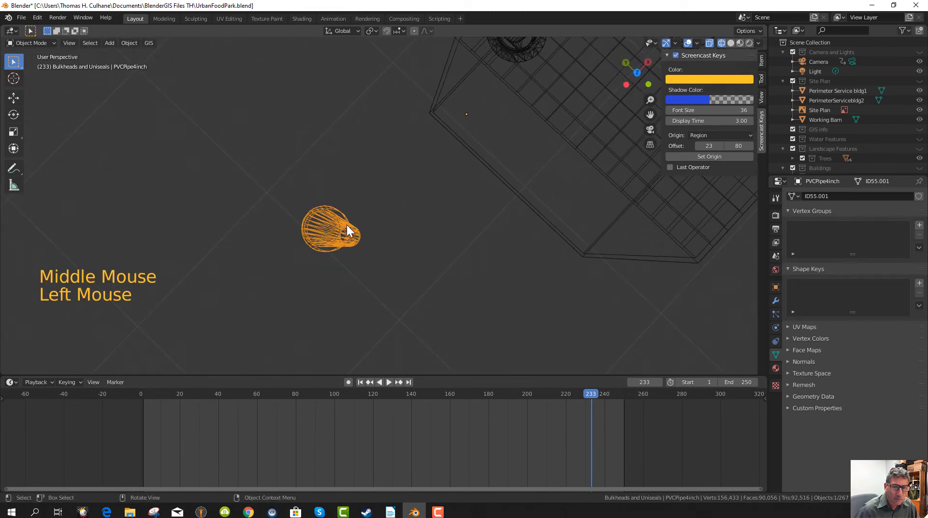
- Delete the added cylinder's vertices from the PVCPipe4inch mesh, then return to Object Mode with nothing selected
key("Tab")
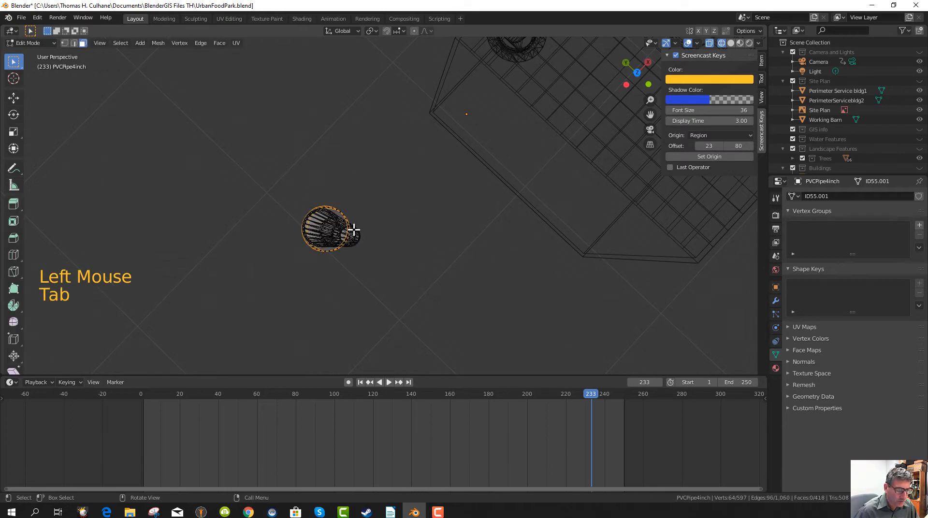
key("x")
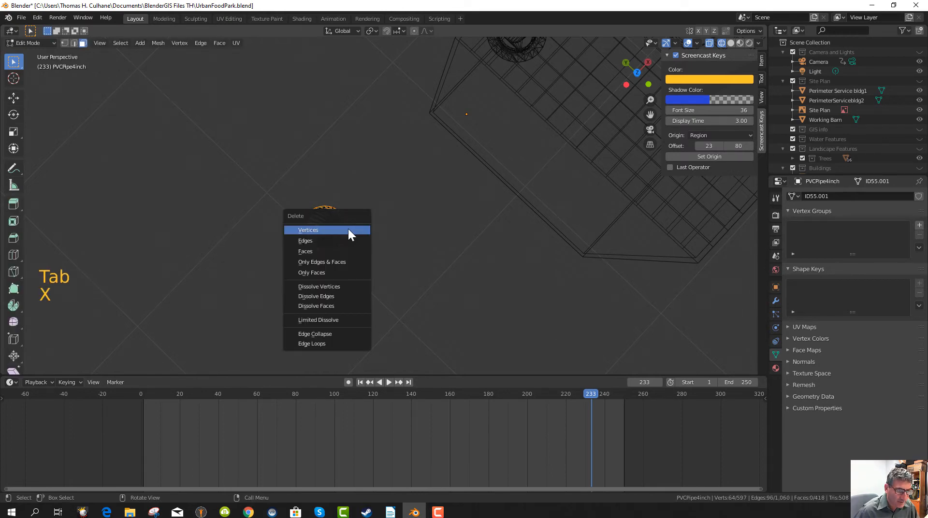
left_click(348, 229)
middle_click_drag(361, 268, 312, 288)
key("Tab")
key("a")
left_click(311, 286)
left_click(310, 288)
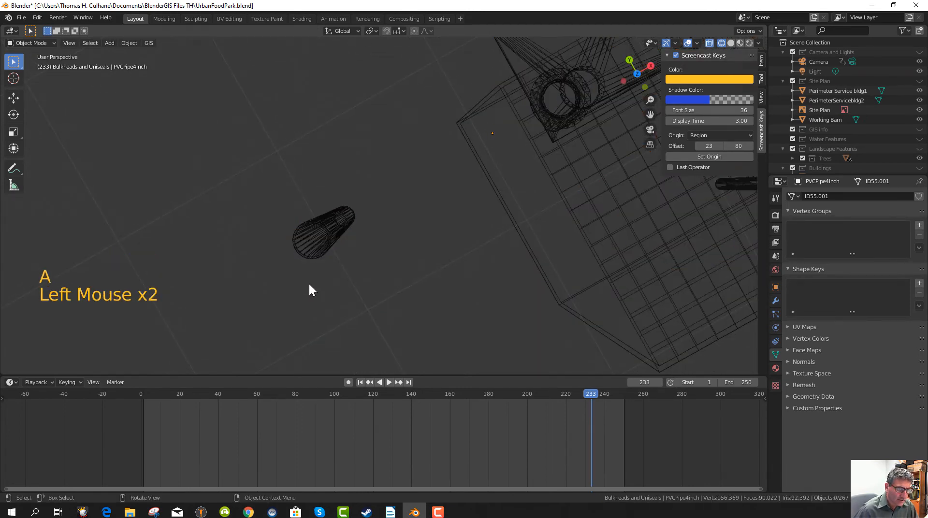
- Add a mesh cylinder as a separate object and move it about 4.9 m so it surrounds the 4-inch pipe
scroll(336, 288, "down", 5)
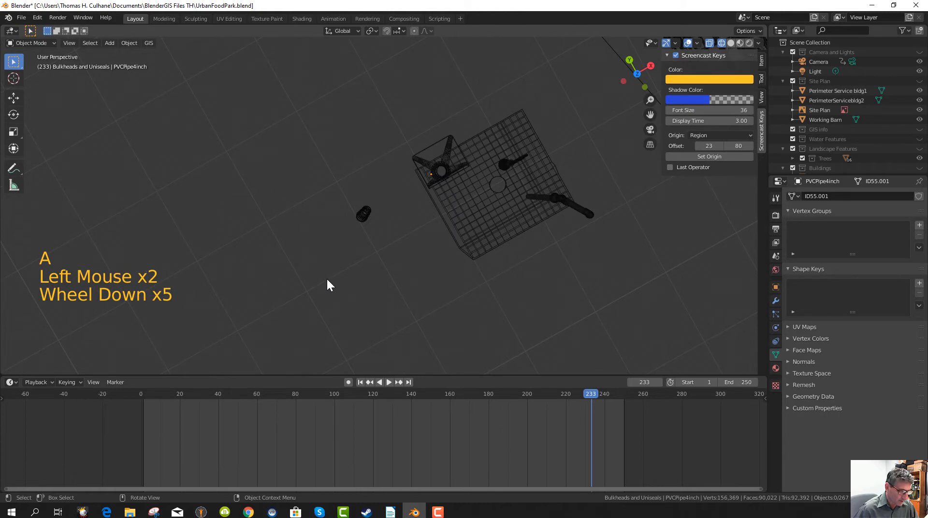
left_click(111, 43)
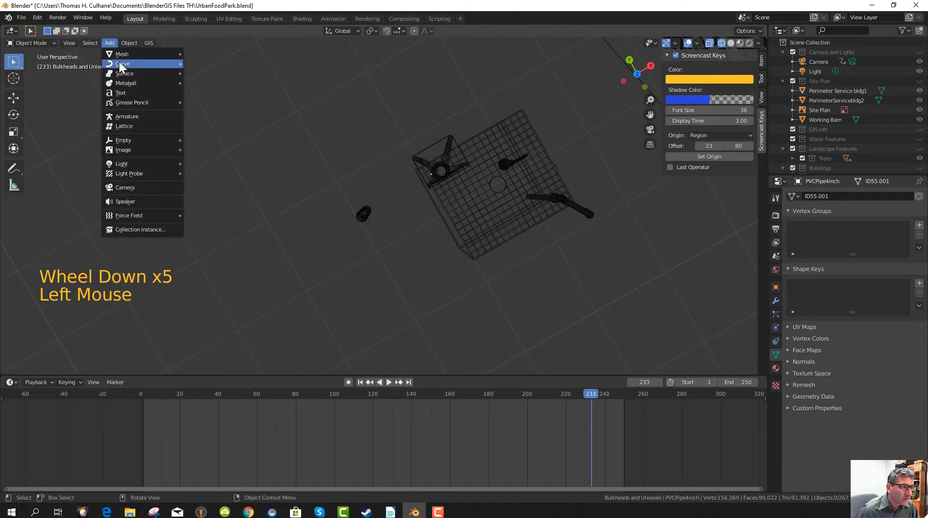
mouse_move(123, 56)
left_click(211, 103)
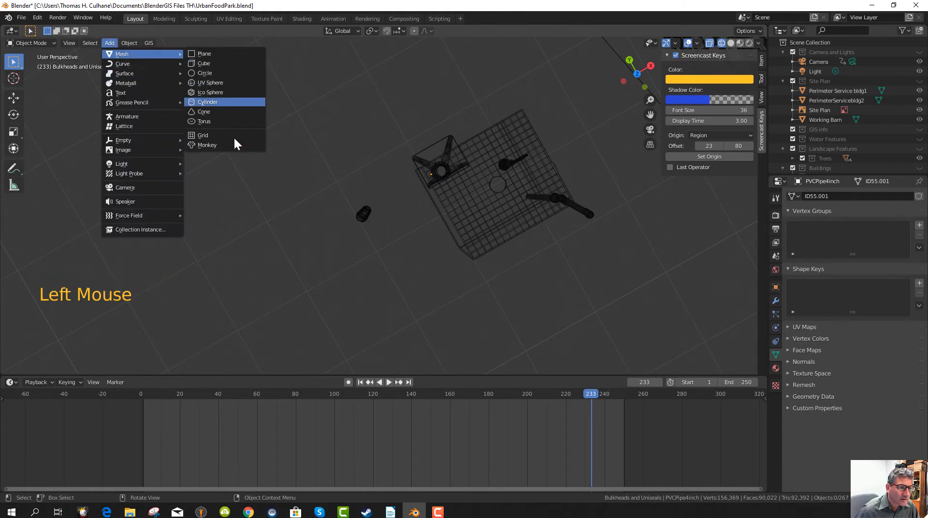
scroll(462, 258, "down", 5)
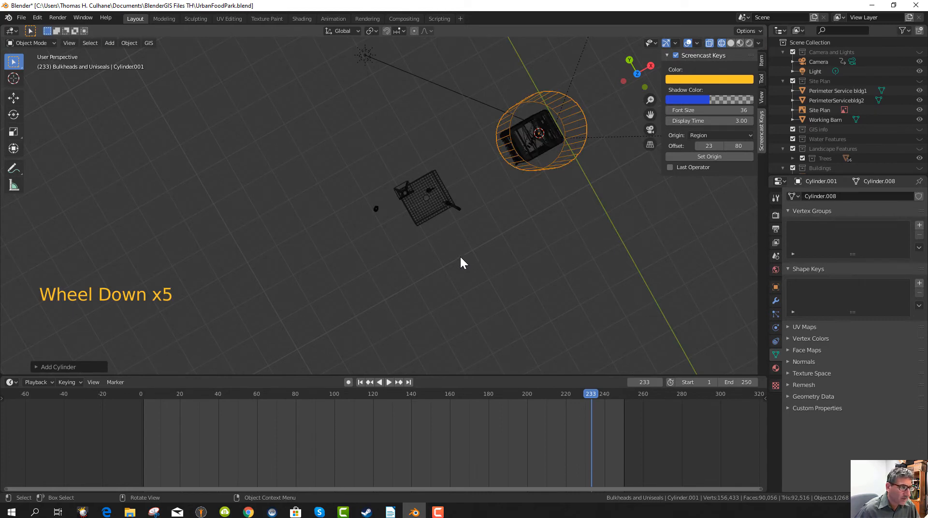
key("g")
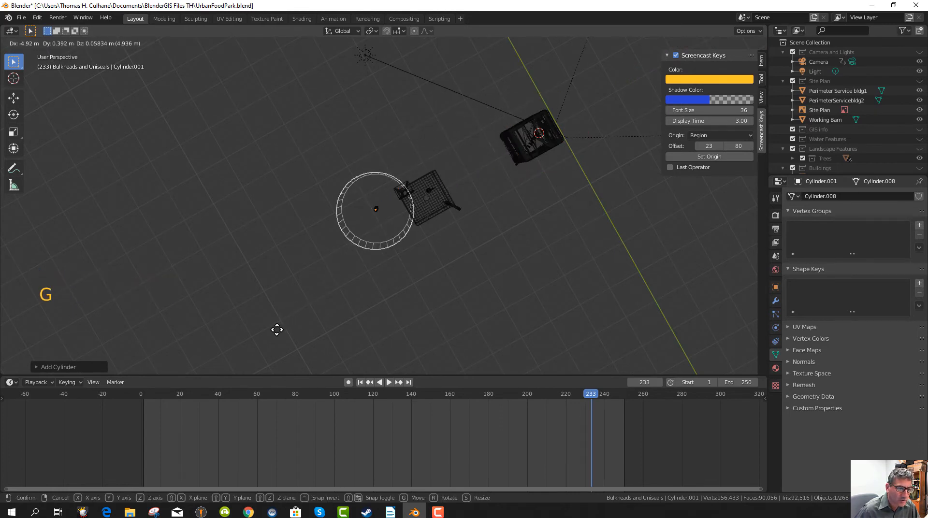
left_click(277, 329)
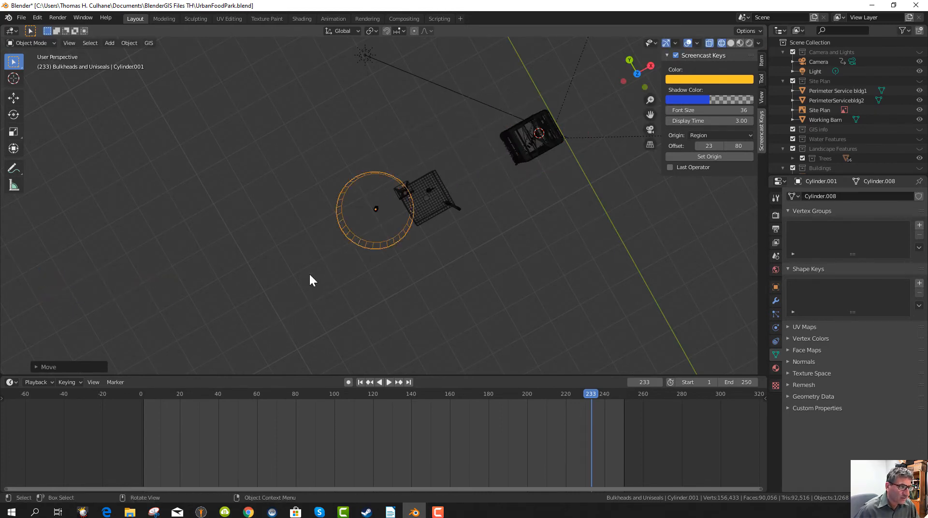
- Scale the new cylinder down uniformly to about 0.10 so it closely surrounds the 4-inch pipe
key("s")
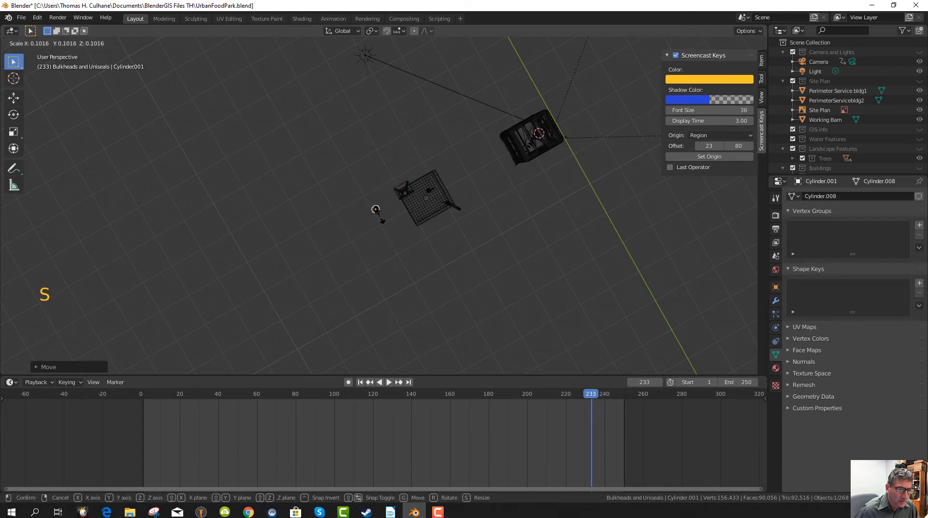
left_click(375, 210)
key("KP_Decimal")
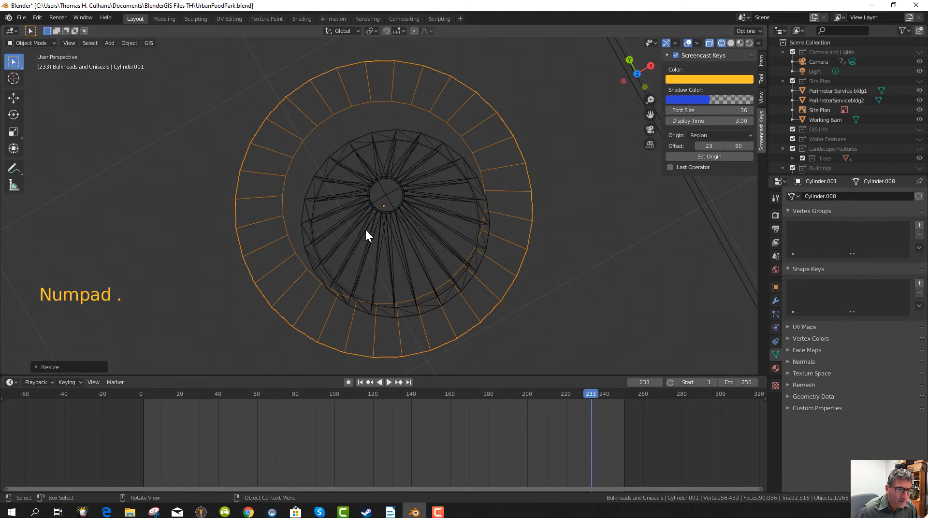
- Centre the cylinder on the 4-inch pipe in top view and scale it to about 0.61 to match the pipe's outer diameter
key("KP_7")
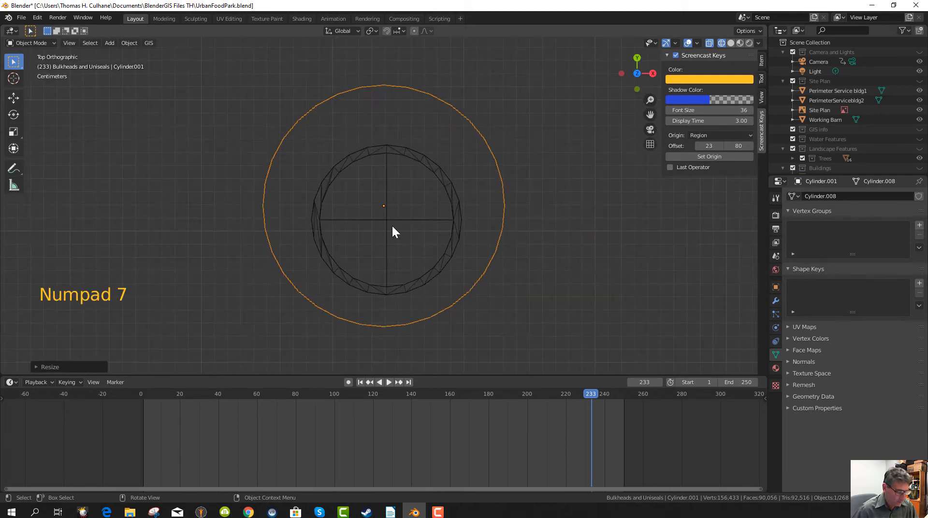
key("g")
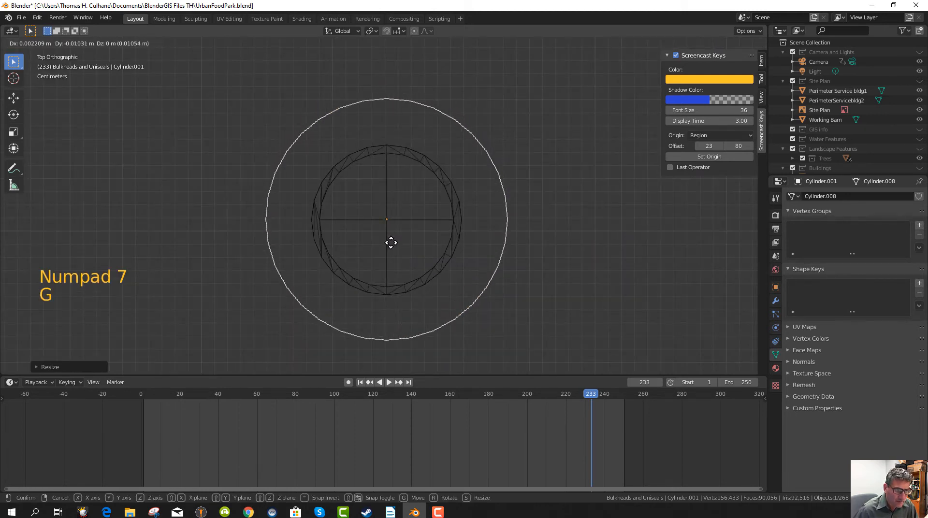
left_click(391, 243)
key("s")
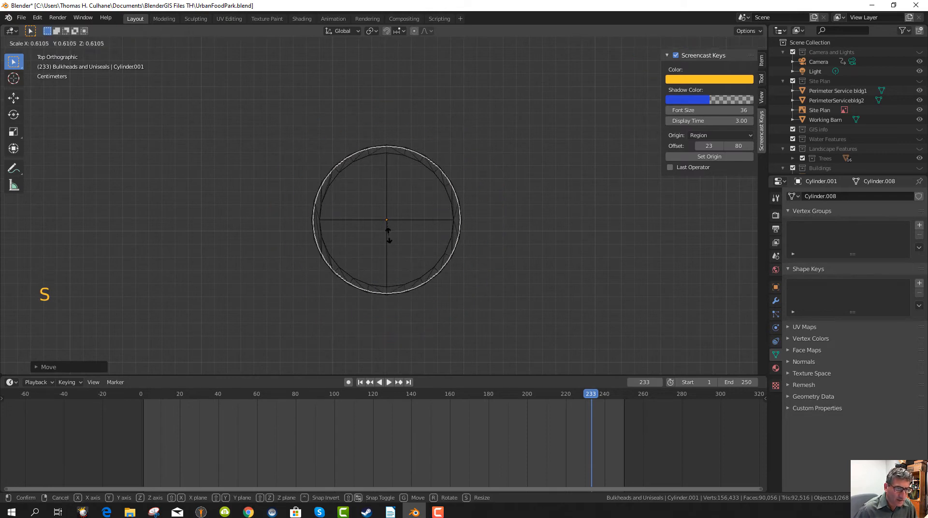
left_click(389, 234)
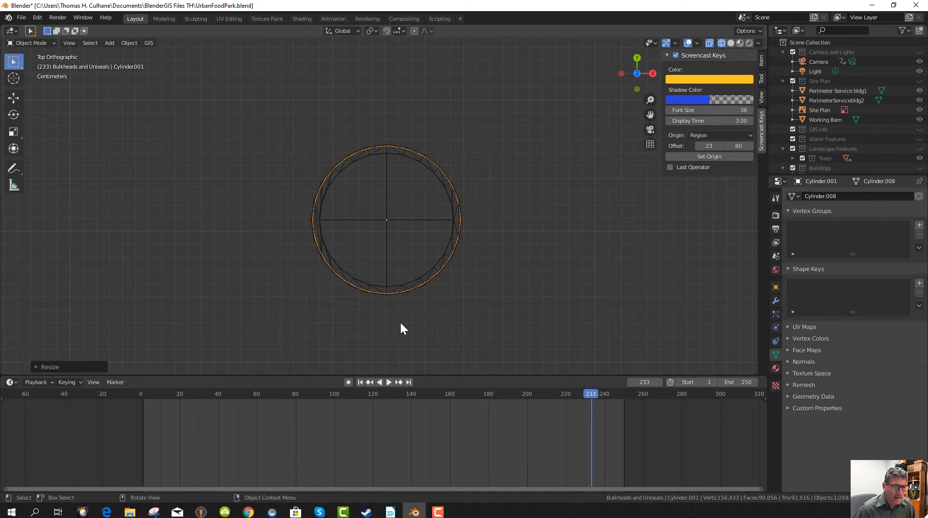
- Raise the cylinder about 0.043 m along Z in front view so its upper end is flush with the 4-inch pipe's
middle_click_drag(402, 330, 413, 230)
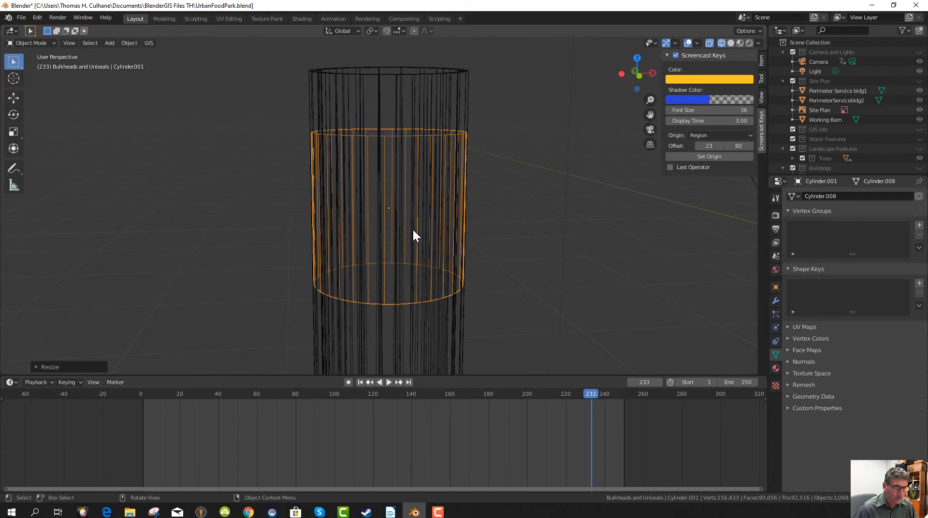
key("KP_1")
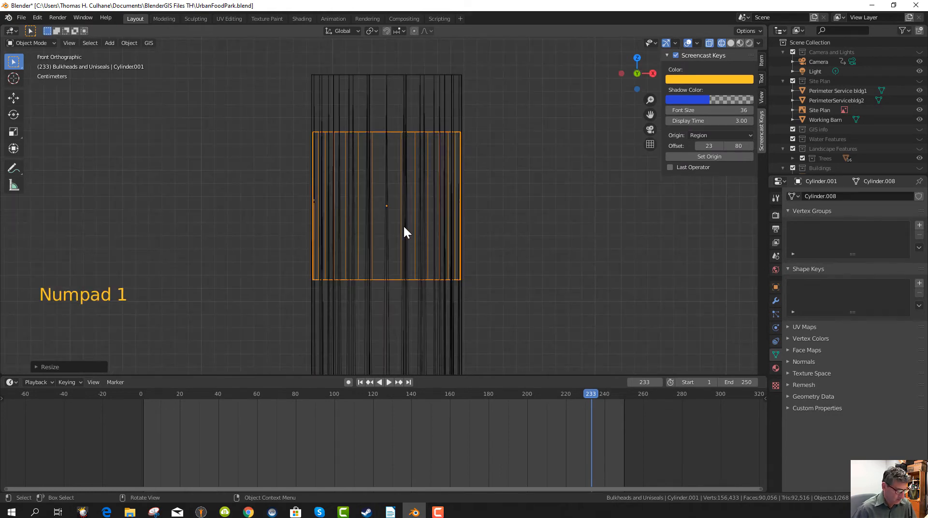
key("g")
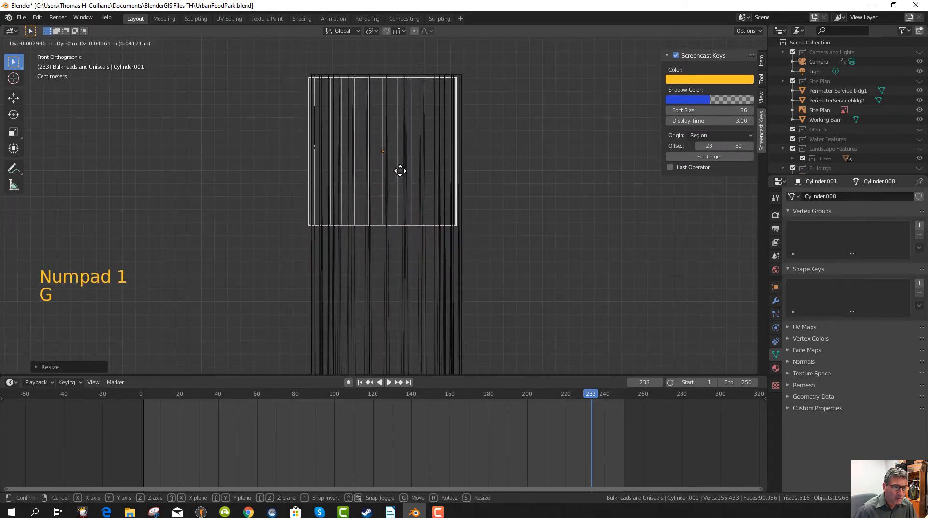
right_click(400, 184)
key("g")
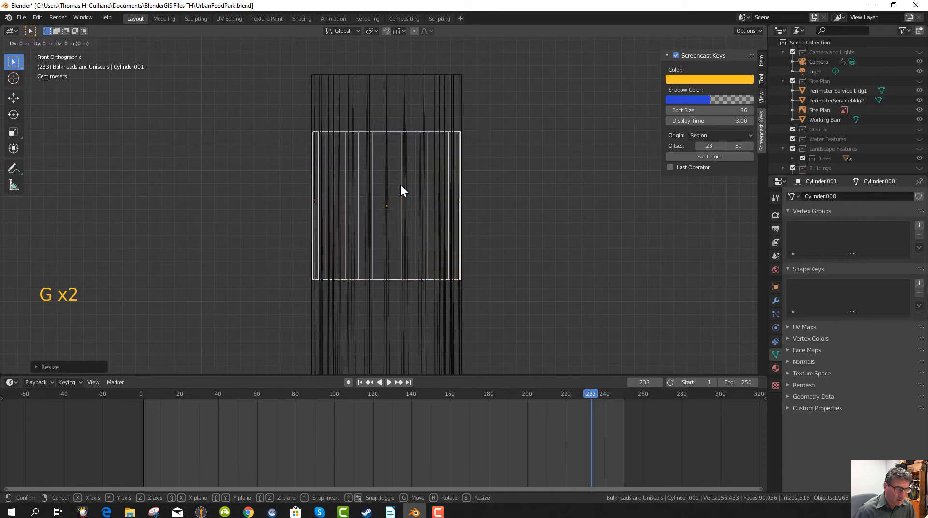
middle_click_drag(400, 184, 392, 130)
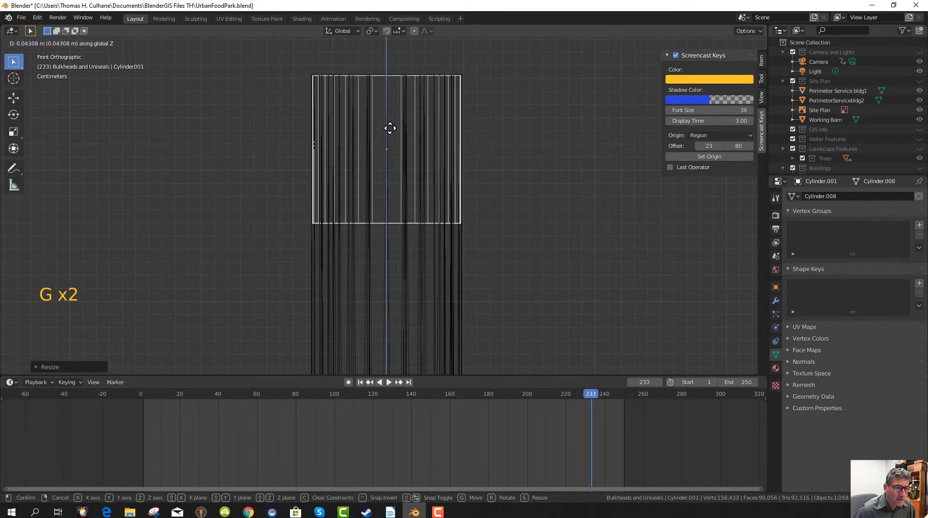
left_click(389, 128)
- Select the cylinder's bottom face in Edit Mode and move it about 1.3 m down along Z to the tank's bottom level
scroll(443, 230, "down", 3)
scroll(443, 231, "down", 3)
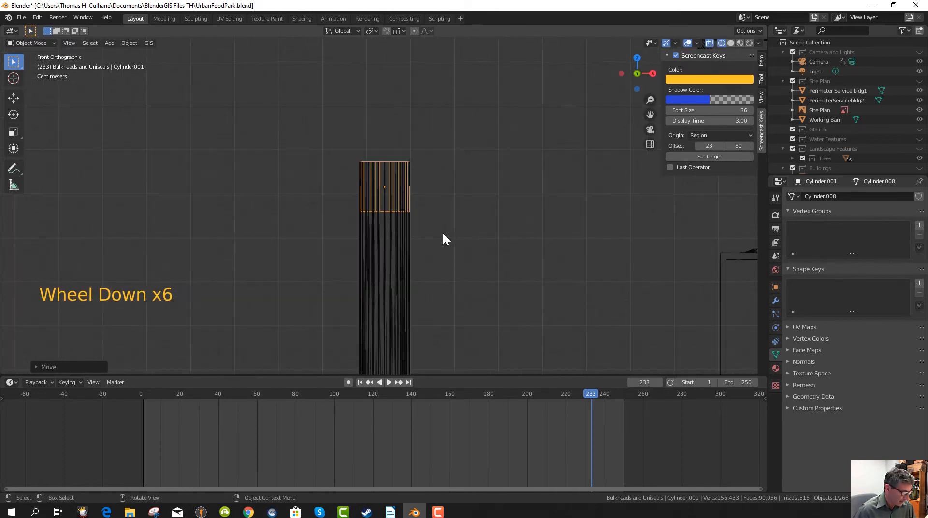
key("Tab")
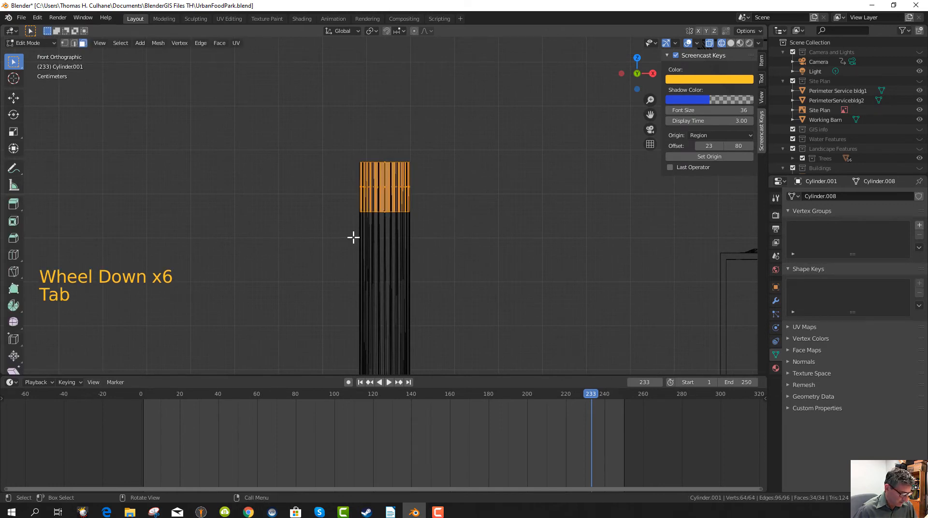
left_click(479, 253)
key("b")
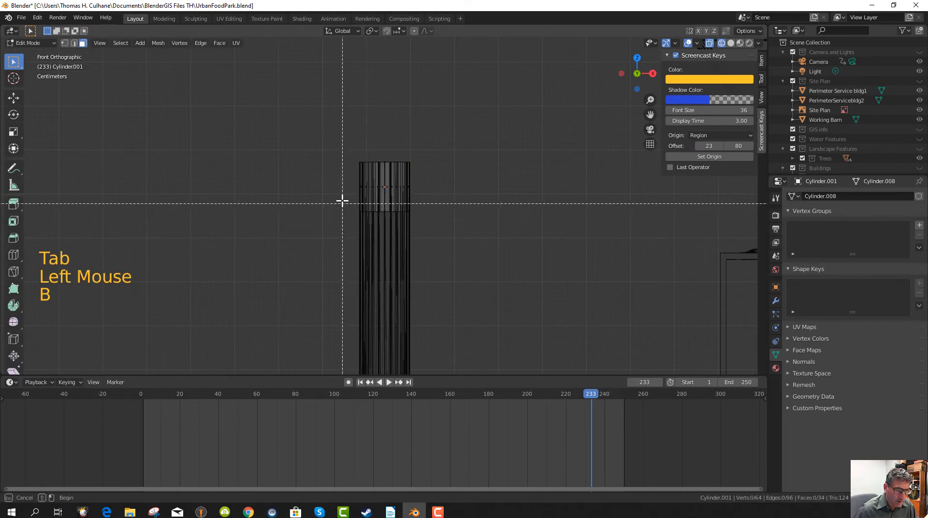
left_click_drag(342, 199, 435, 223)
scroll(423, 262, "down", 3)
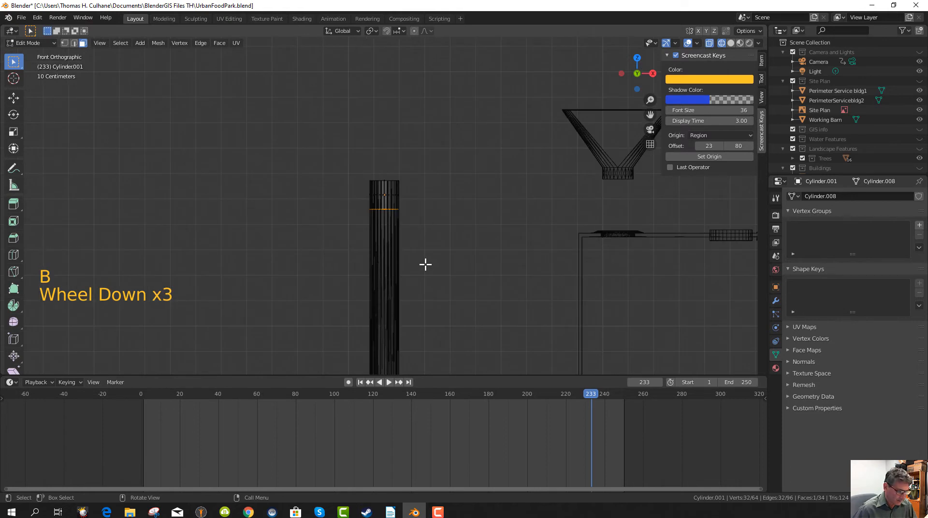
middle_click_drag(441, 265, 452, 95, "shift")
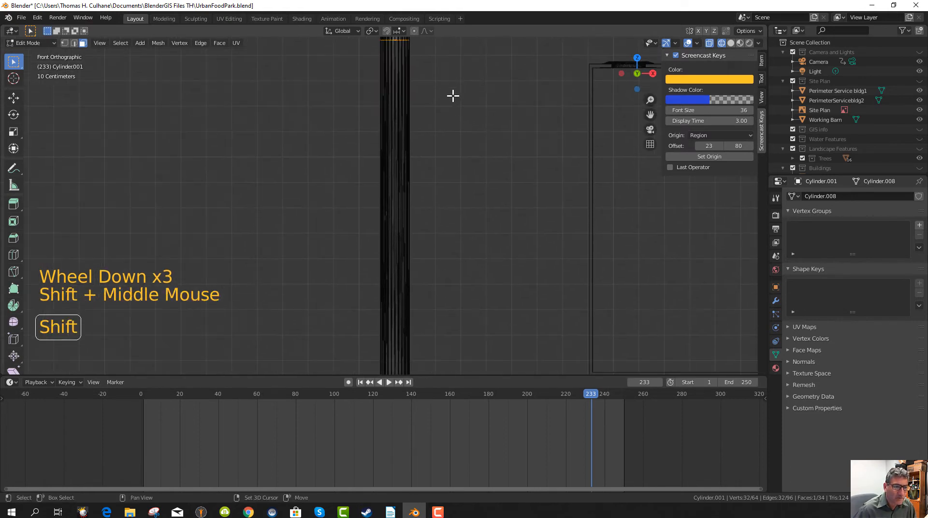
scroll(453, 106, "down", 6, "shift")
scroll(453, 160, "down", 4)
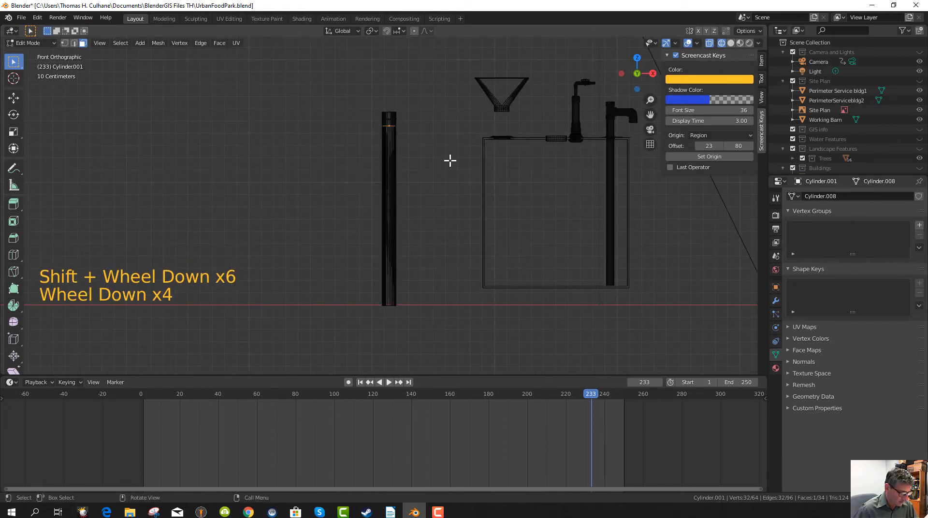
key("g")
key("z")
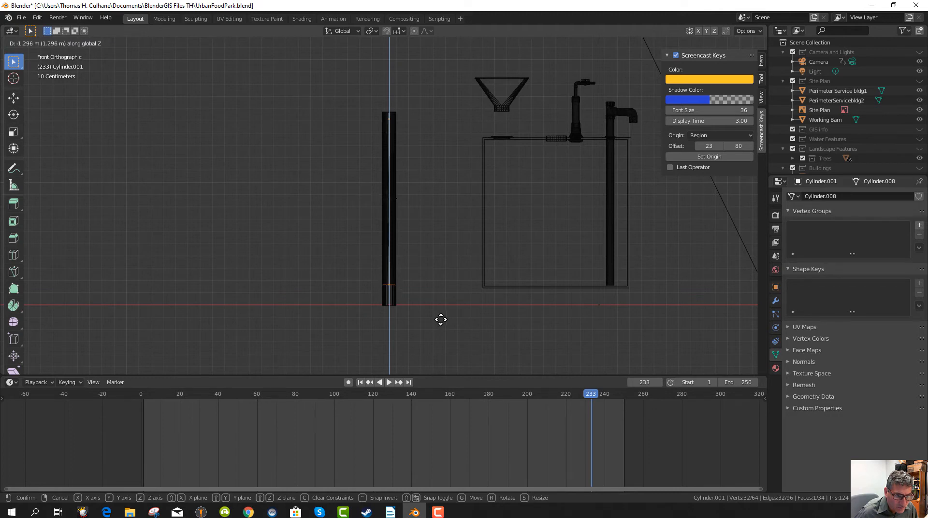
left_click(441, 322)
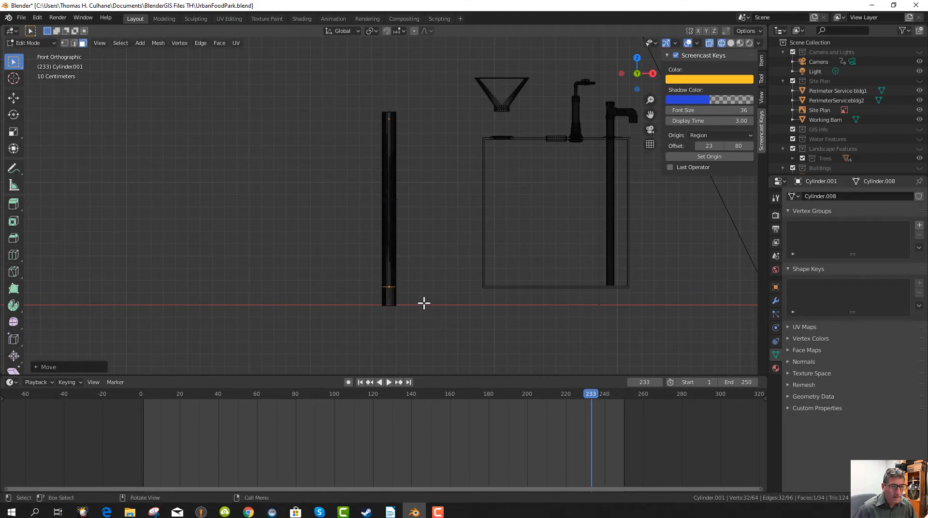
- Return to Object Mode and move the lengthened cylinder about 0.47 m away from the 4-inch pipe, on the side opposite the tank
middle_click_drag(440, 284, 400, 290)
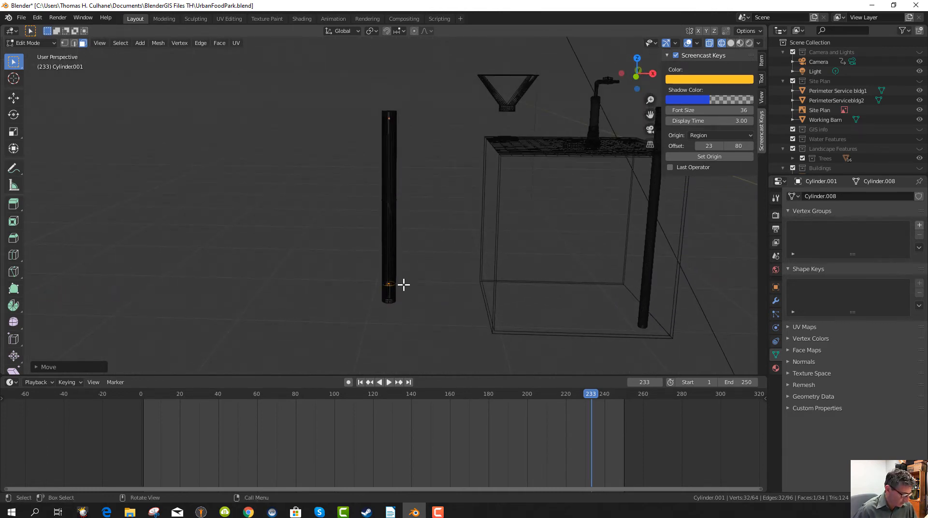
key("Tab")
key("Tab")
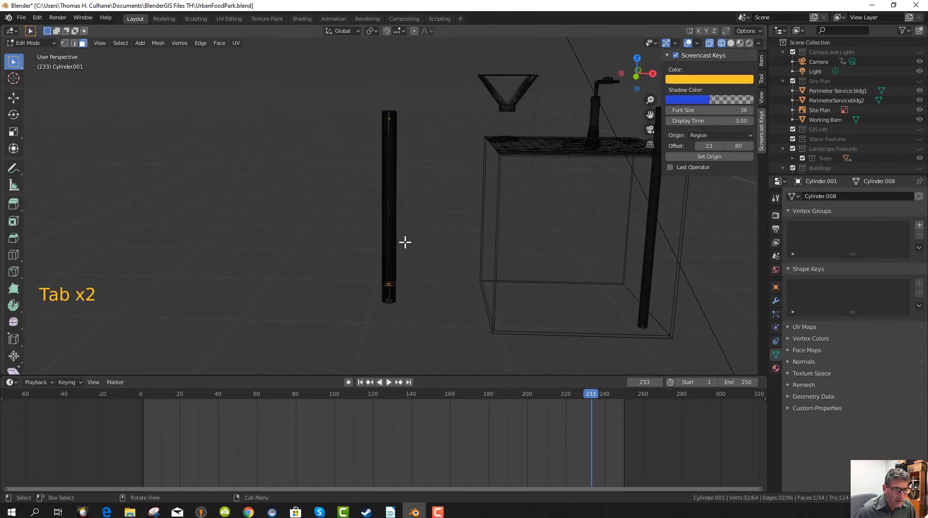
key("Tab")
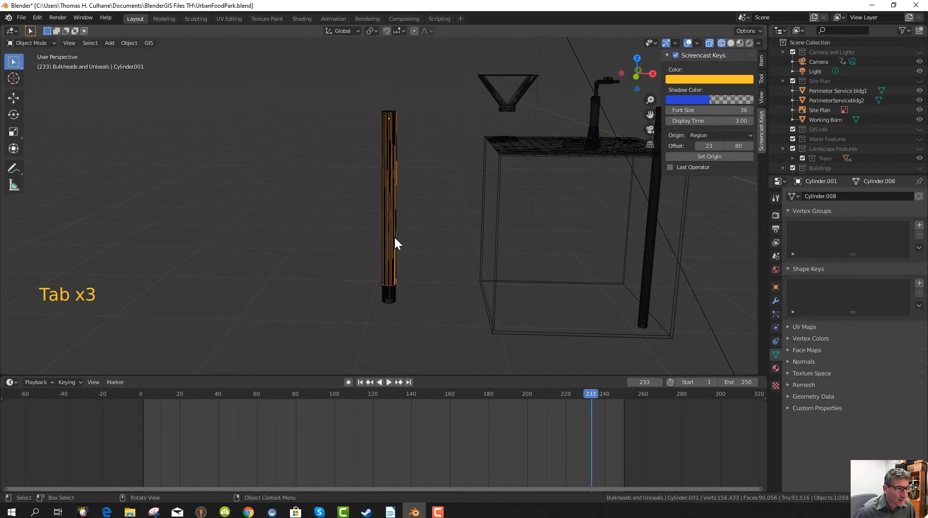
key("g")
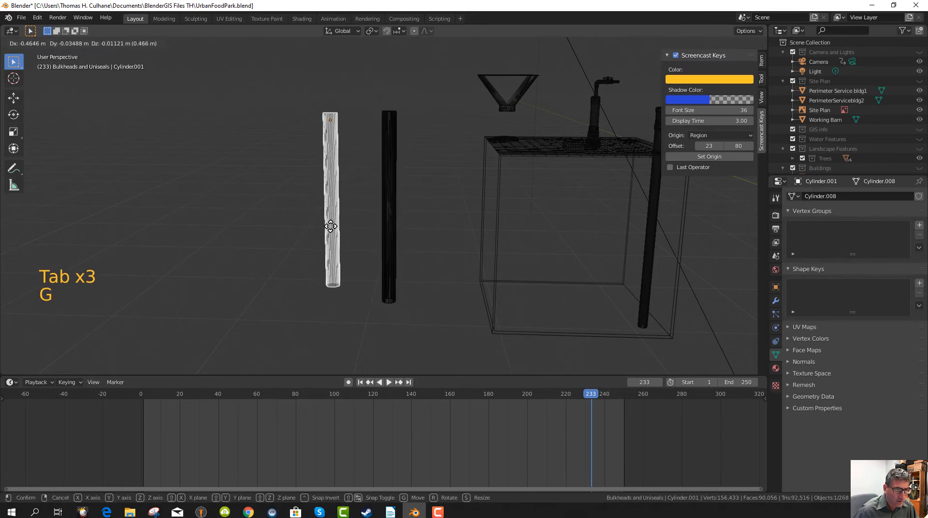
middle_click(341, 259)
middle_click_drag(341, 260, 329, 290)
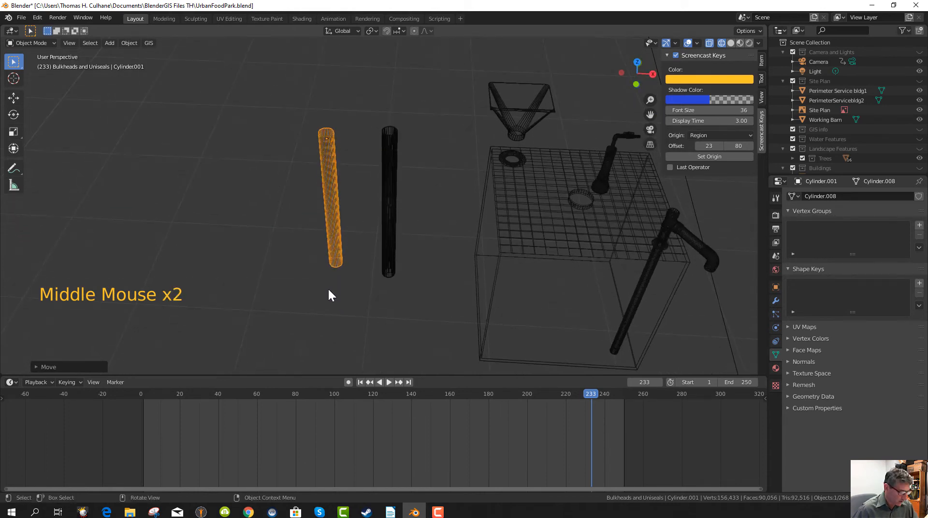
- Duplicate the lengthened cylinder in place and scale the copy uniformly to about 0.78
key("KP_7")
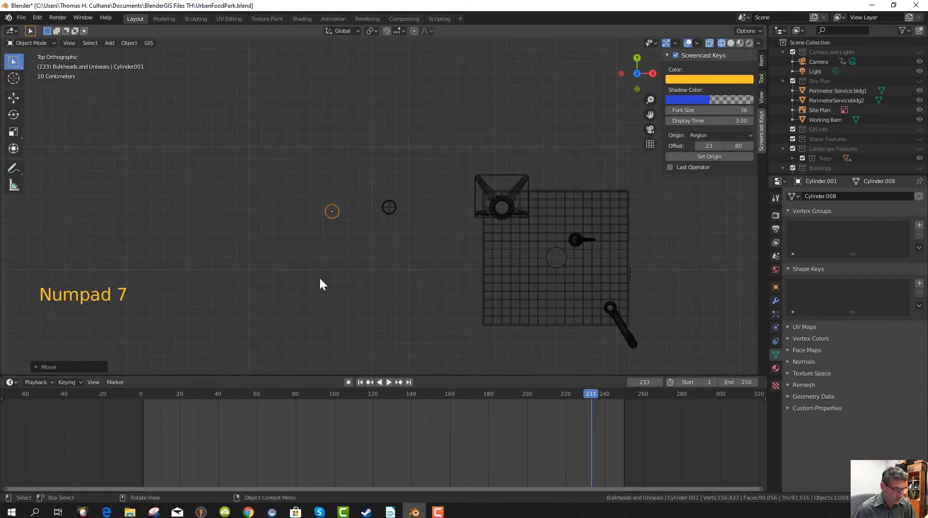
key("shift+d")
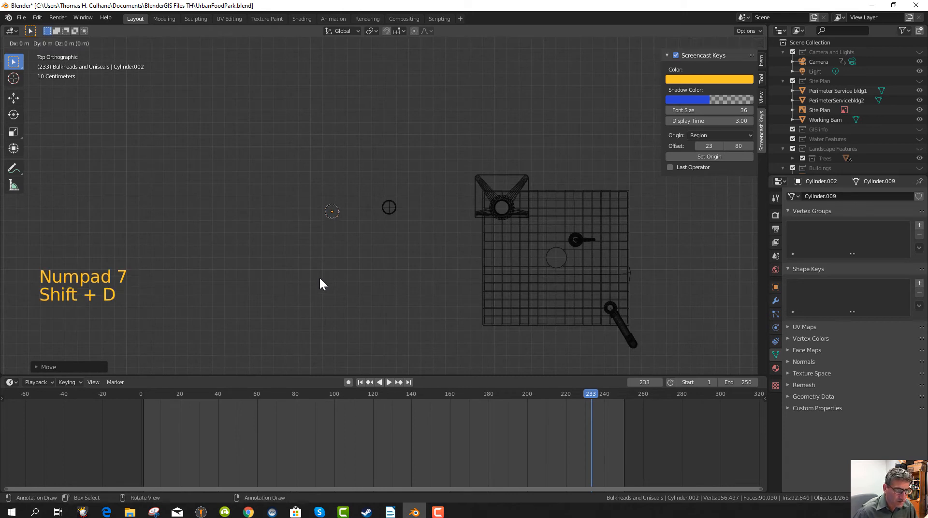
left_click(319, 277)
key("s")
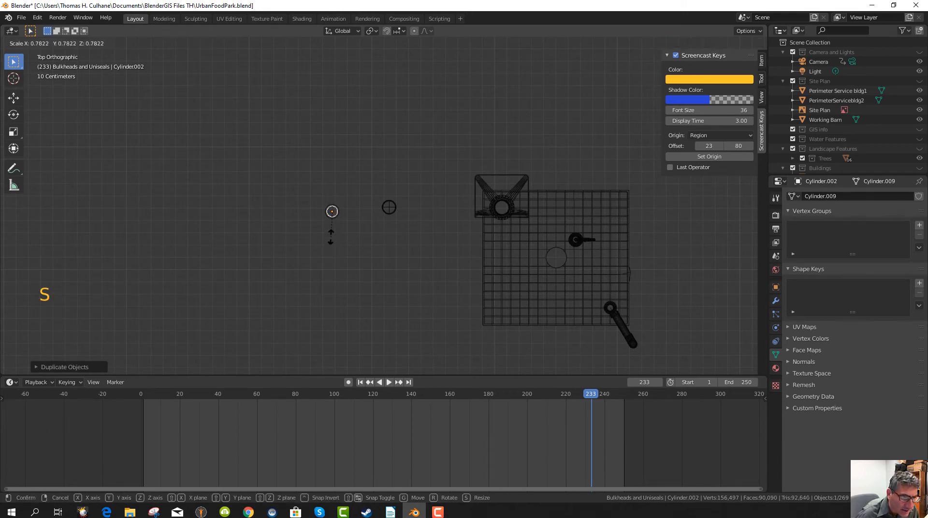
left_click(331, 237)
- Enlarge the inner copy by about 1.2 so its outline sits just inside the outer cylinder, leaving a thin pipe wall
key("KP_Decimal")
scroll(383, 252, "up", 1)
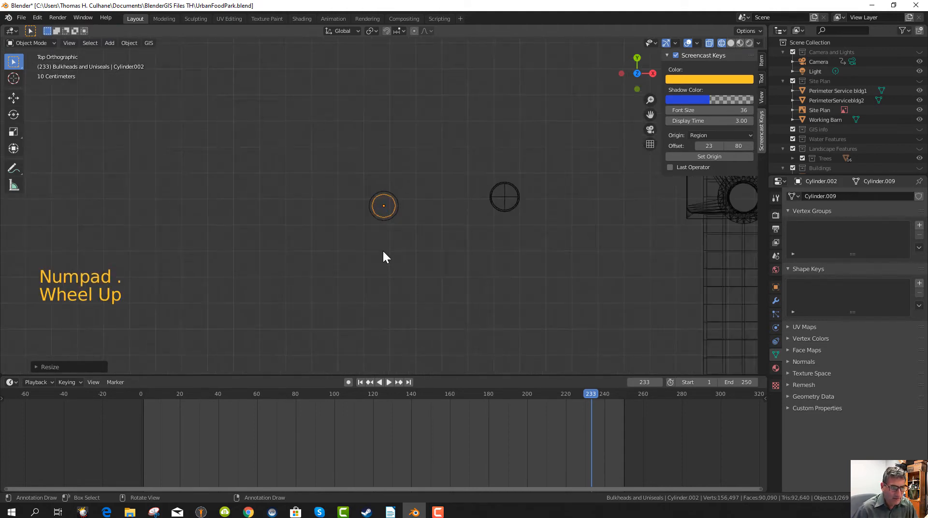
scroll(383, 256, "up", 10)
key("s")
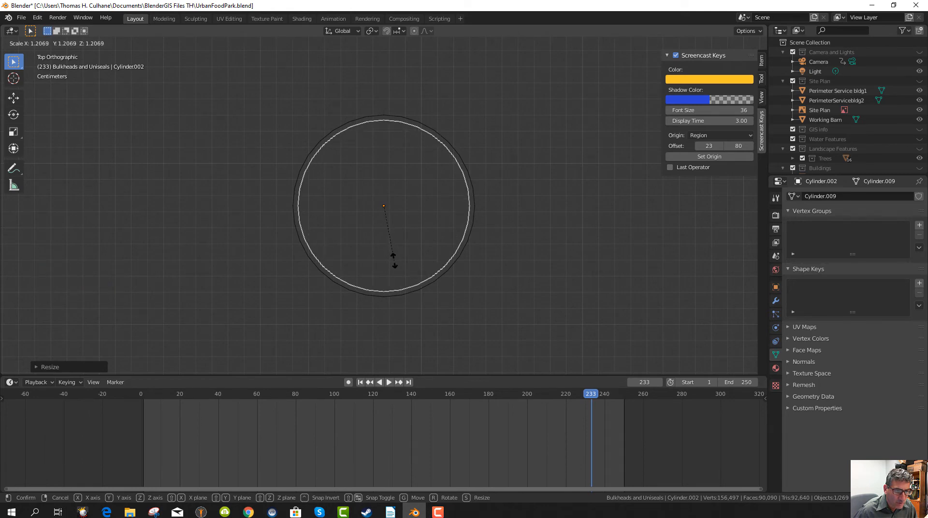
left_click(408, 297)
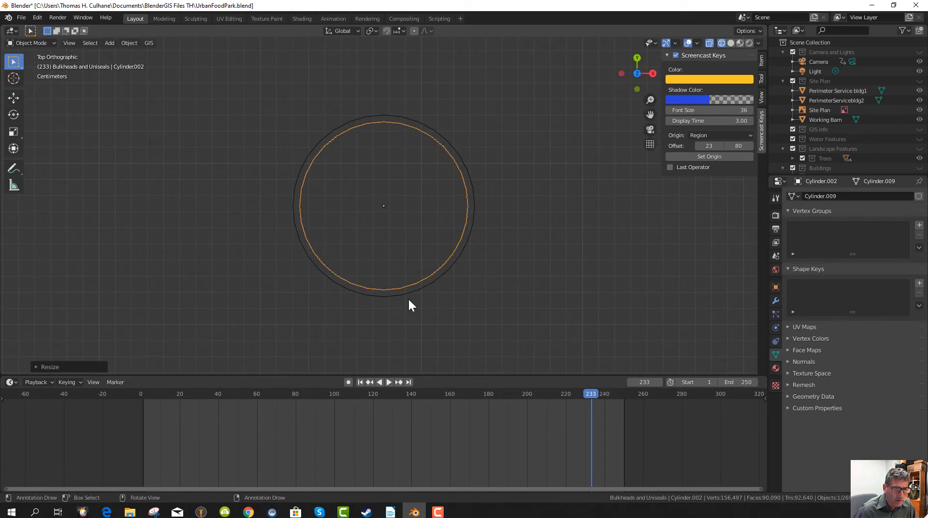
- Stretch the inner cylinder along Z until it extends below the outer cylinder's bottom end
middle_click_drag(410, 297, 406, 206)
scroll(416, 261, "down", 6)
scroll(415, 261, "down", 6)
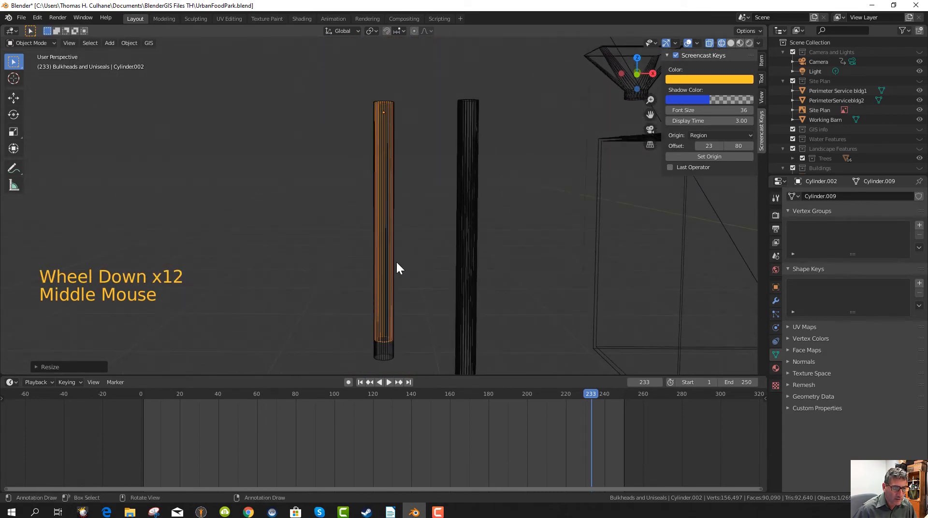
middle_click_drag(407, 274, 416, 197, "shift")
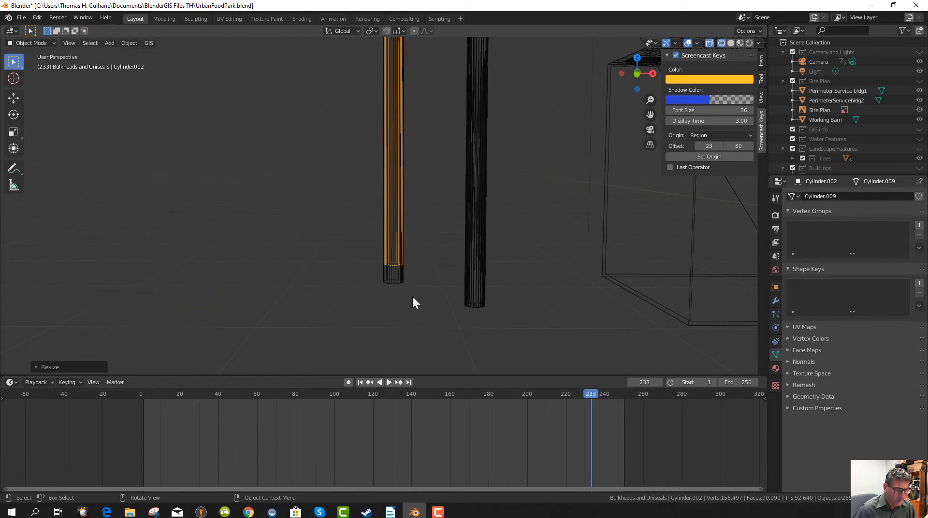
scroll(415, 294, "down", 2)
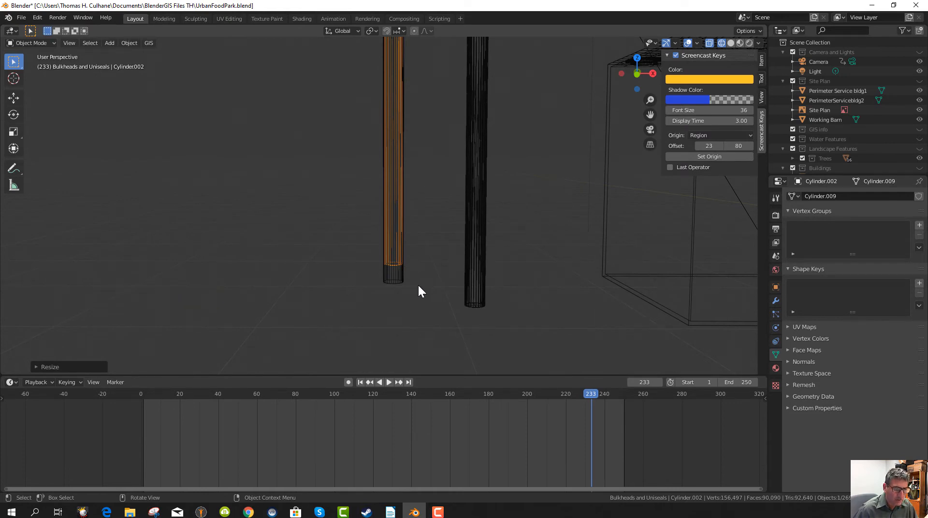
key("s")
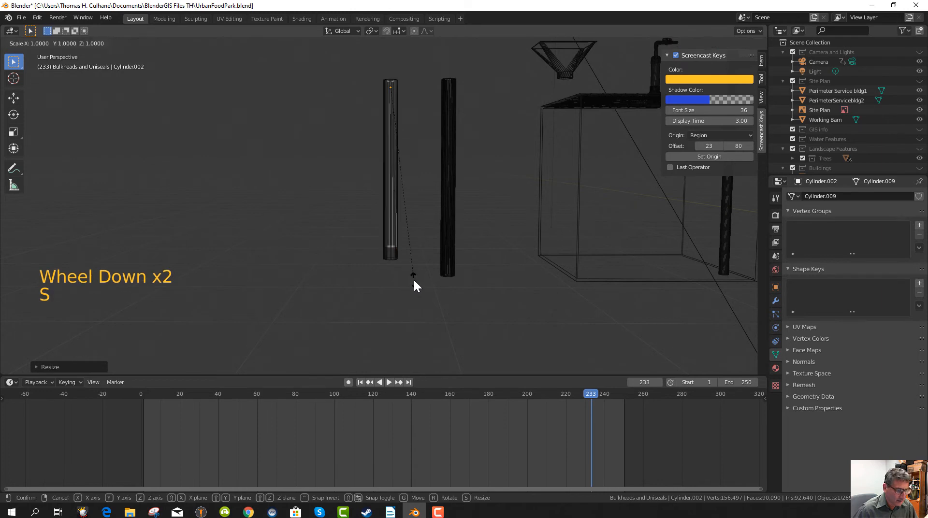
key("z")
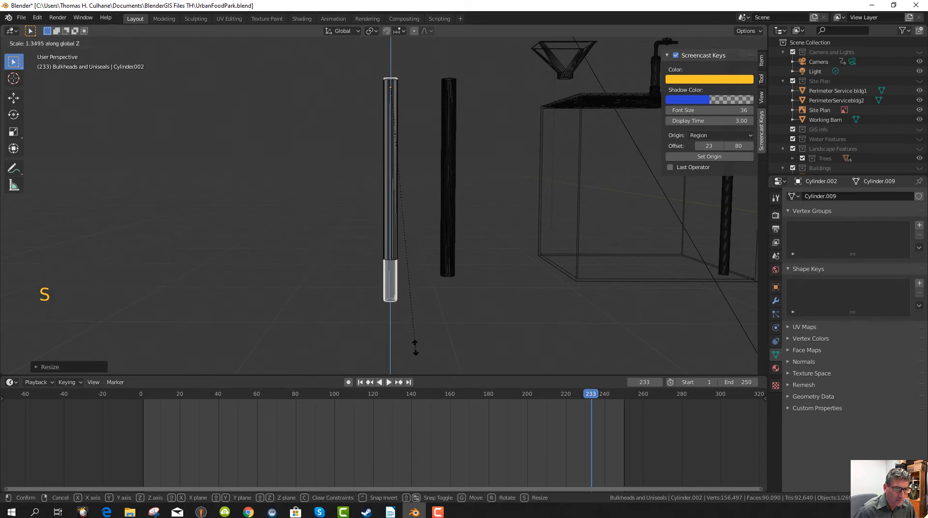
left_click(410, 311)
- Move the stretched inner cylinder along Z so it protrudes beyond the outer cylinder's top and bottom ends
key("g")
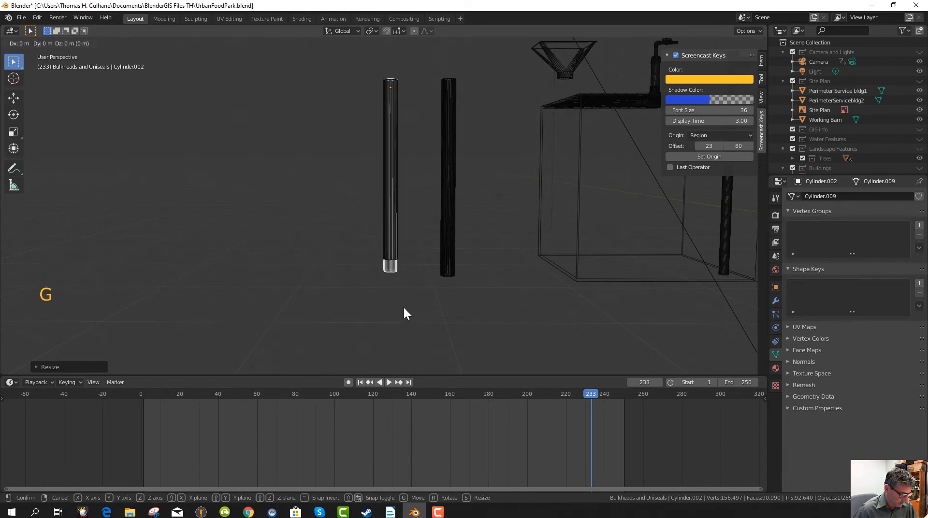
key("z")
left_click(405, 301)
- Rename the outer cylinder's mesh data as "PVC 4 inch for digester"
middle_click_drag(405, 301, 379, 274)
left_click(390, 150)
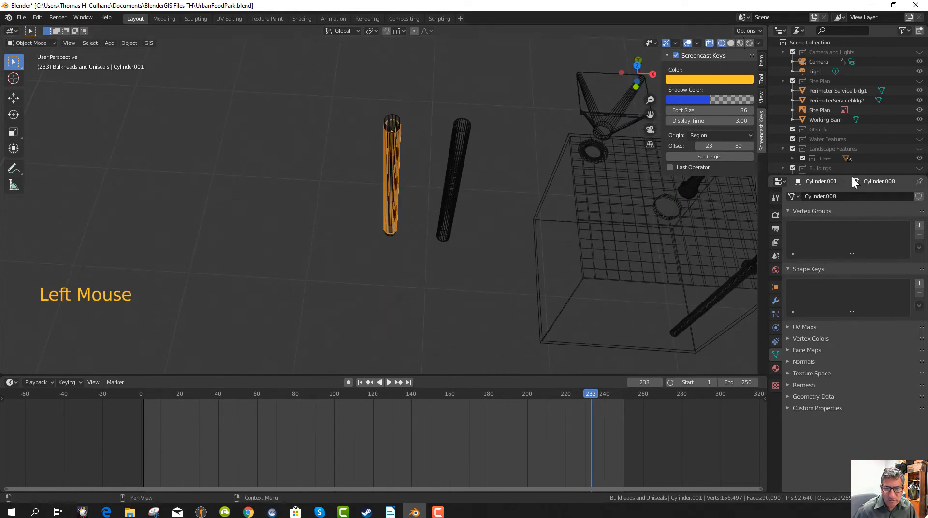
left_click(833, 196)
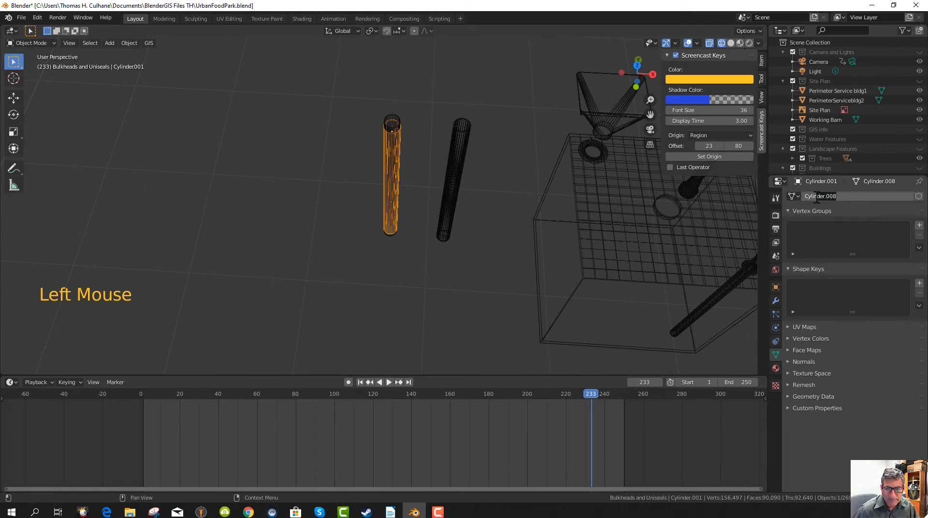
type("4 IN")
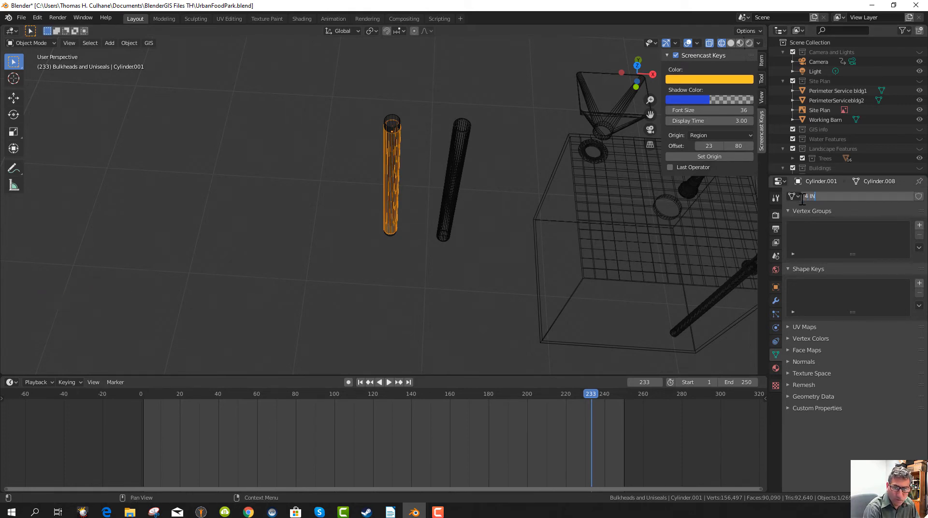
key("BackSpace")
key("BackSpace")
key("BackSpace")
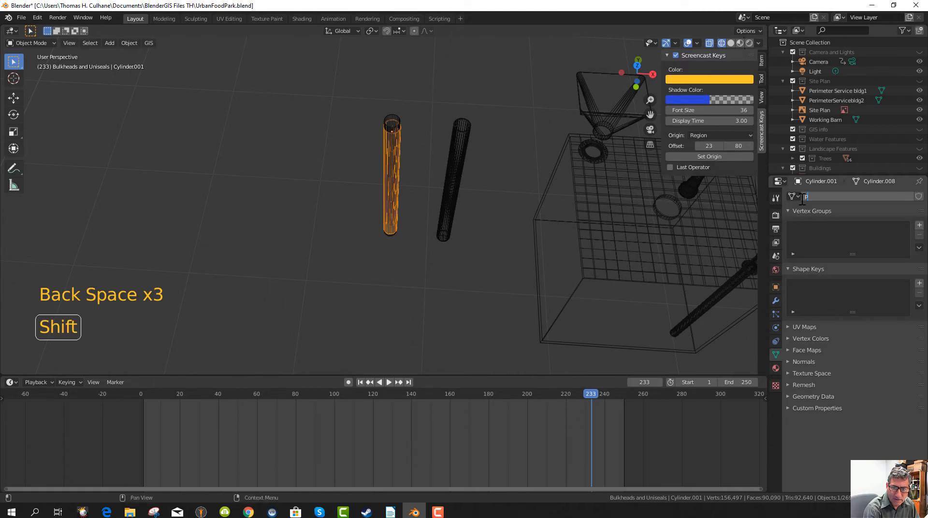
key("shift")
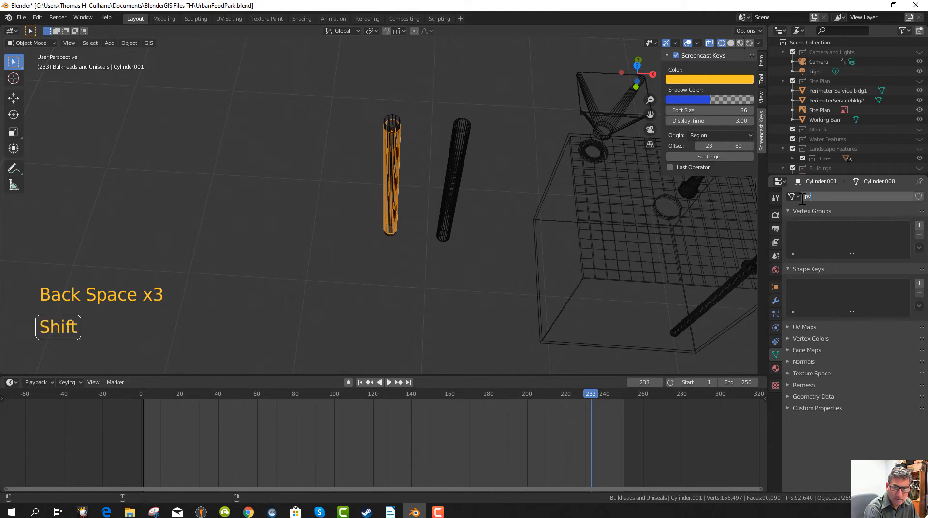
key("BackSpace")
key("BackSpace")
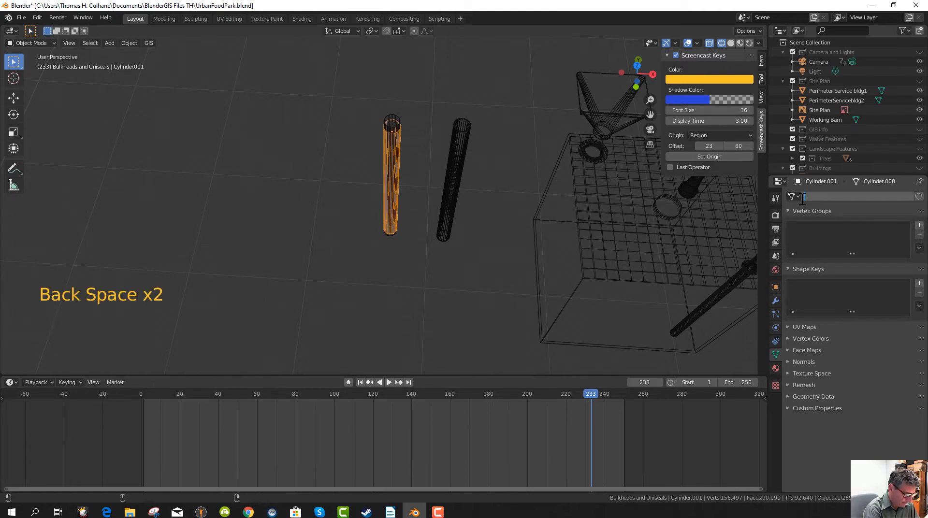
type("PVC 4")
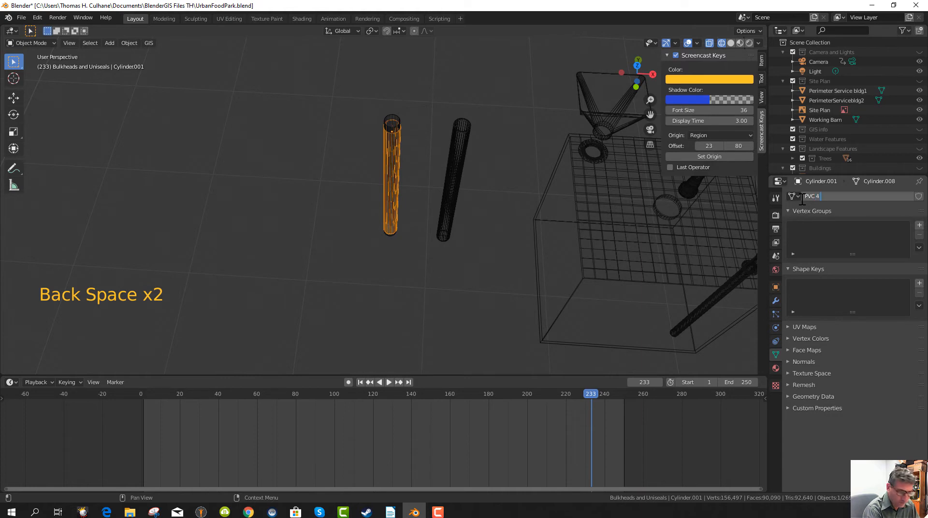
type(" inch for digester")
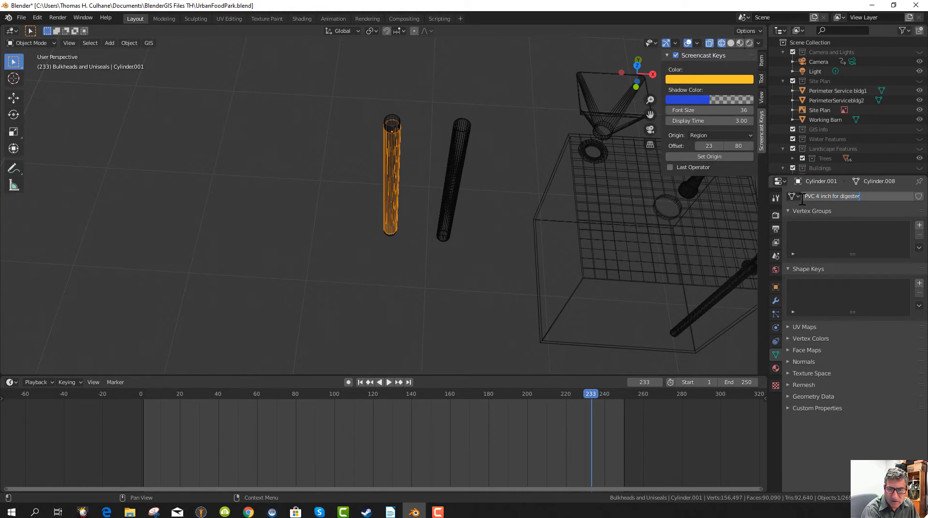
key("Return")
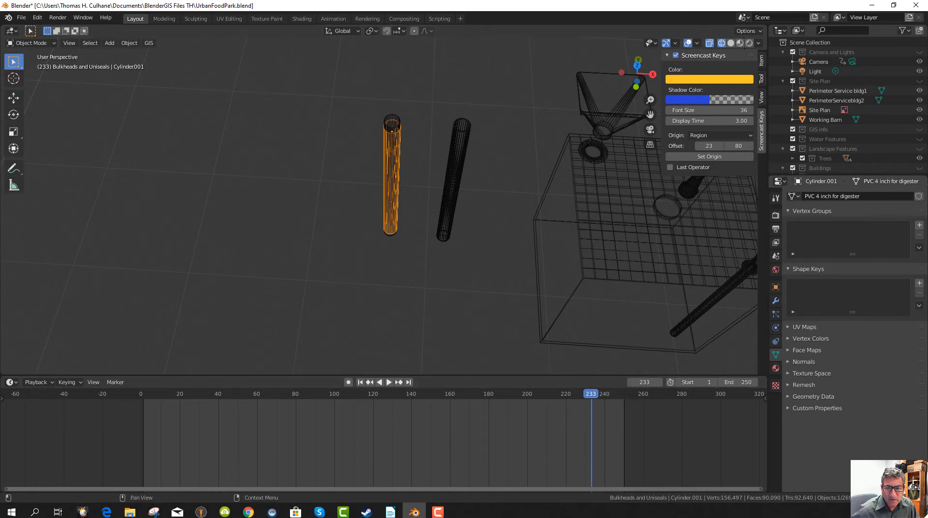
- Rename the inner cylinder's mesh data as "PVC 4 inch boolean cut out"
left_click(390, 125)
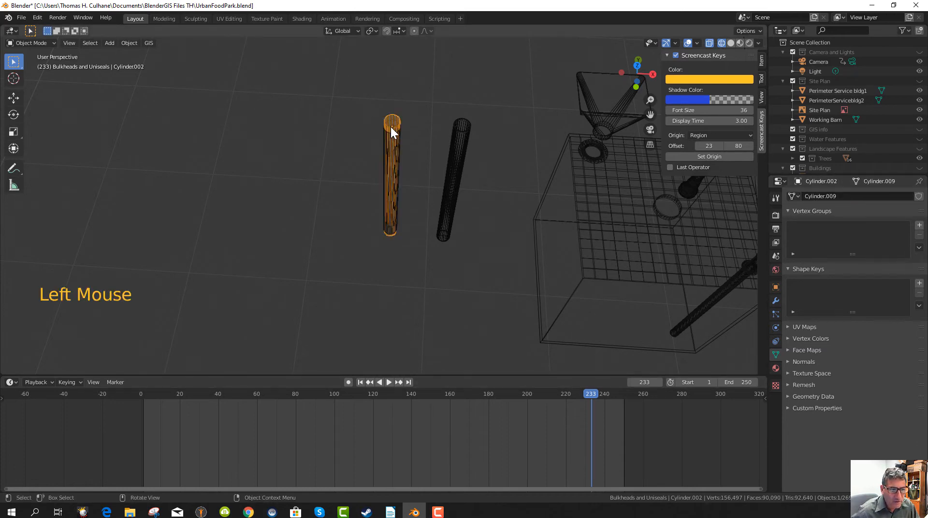
double_click(830, 197)
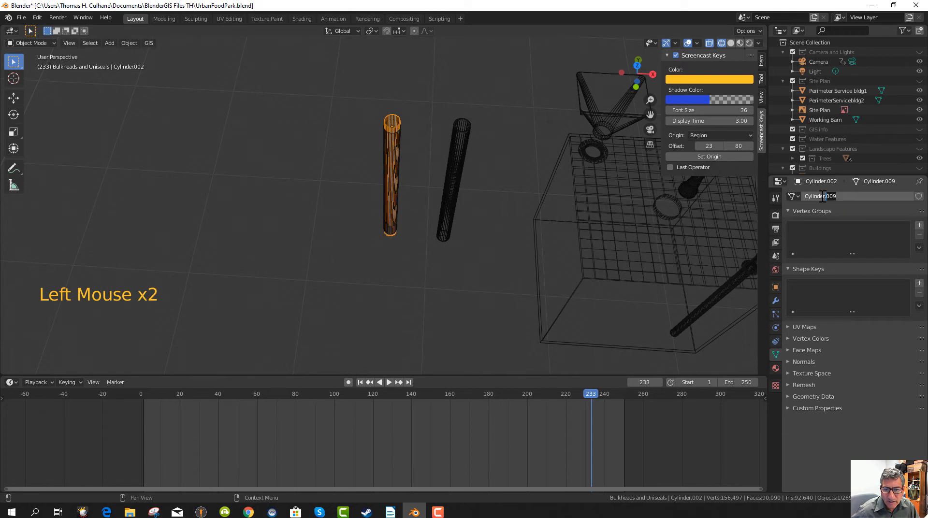
type("pv")
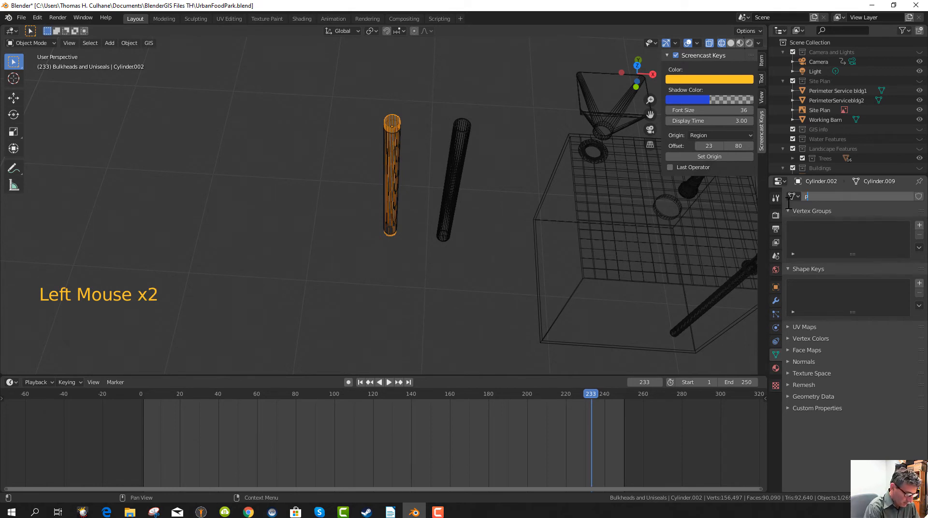
key("BackSpace")
key("BackSpace")
key("BackSpace")
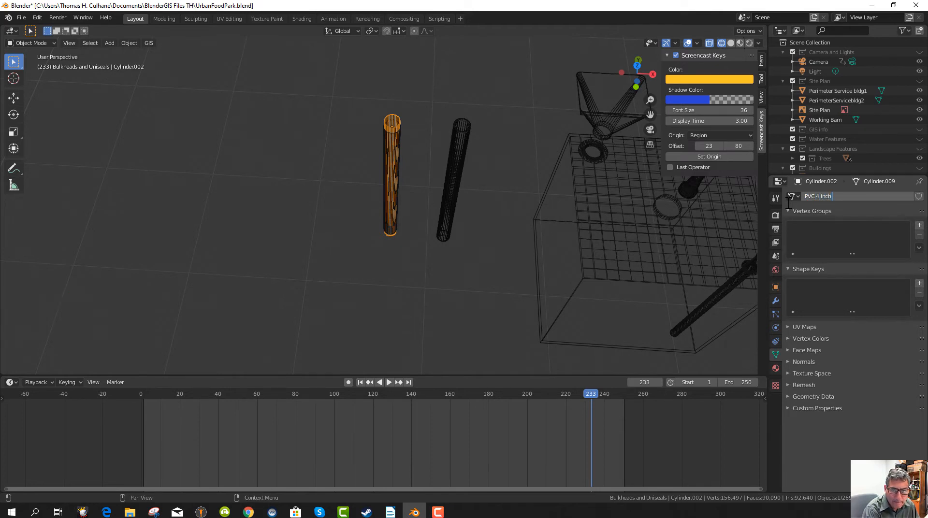
type("boolean cut out")
key("Return")
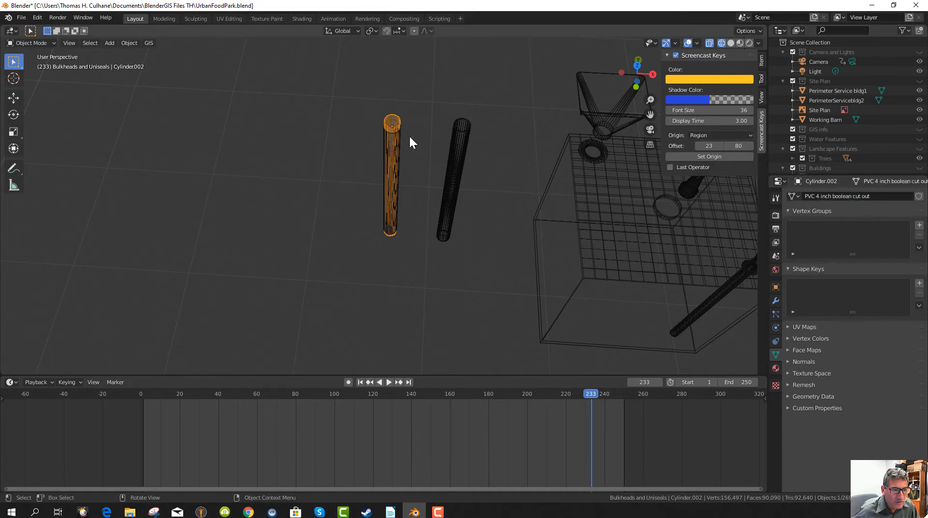
- Add a Boolean modifier to the outer cylinder and try to pick the inner cylinder in the viewport as its cutting object
left_click(392, 138)
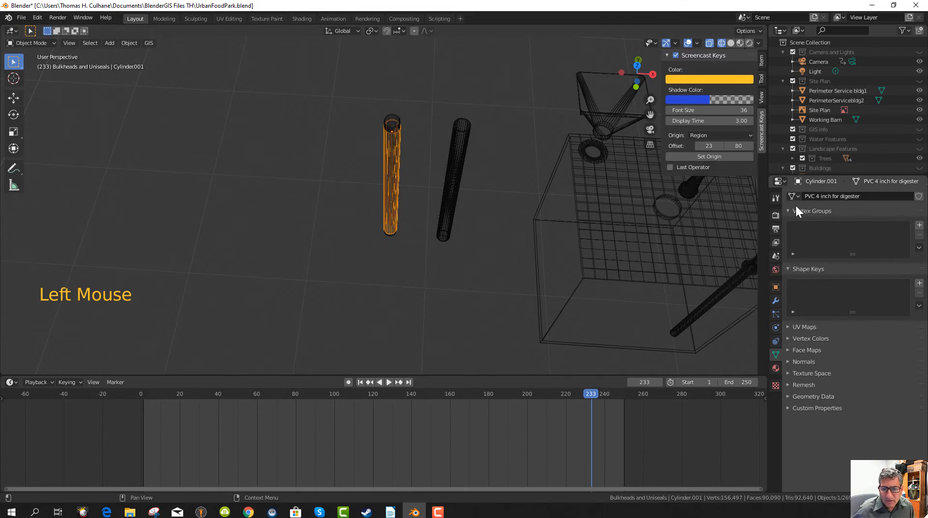
left_click(776, 301)
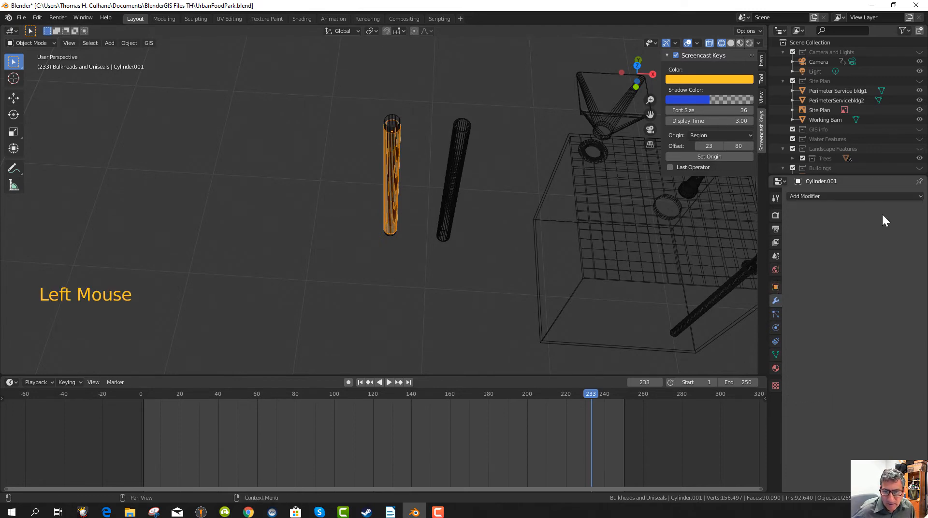
left_click(843, 196)
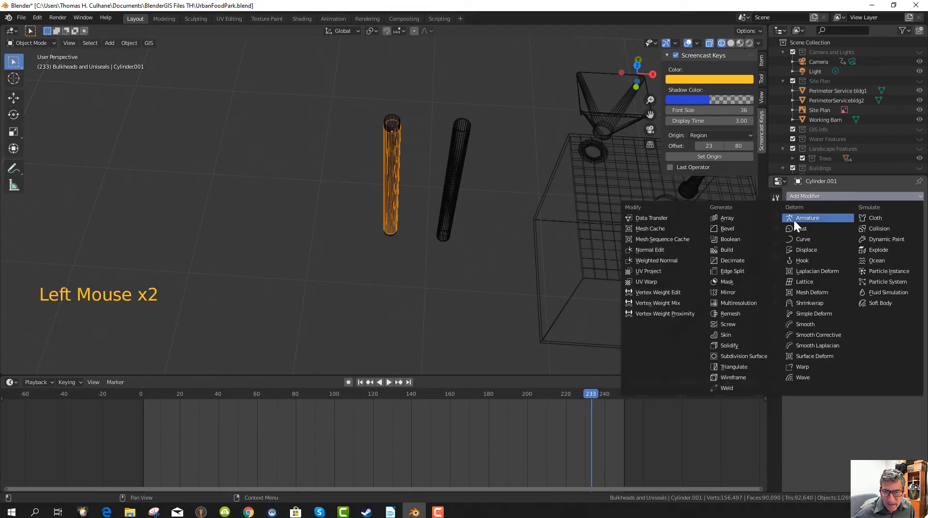
left_click(733, 240)
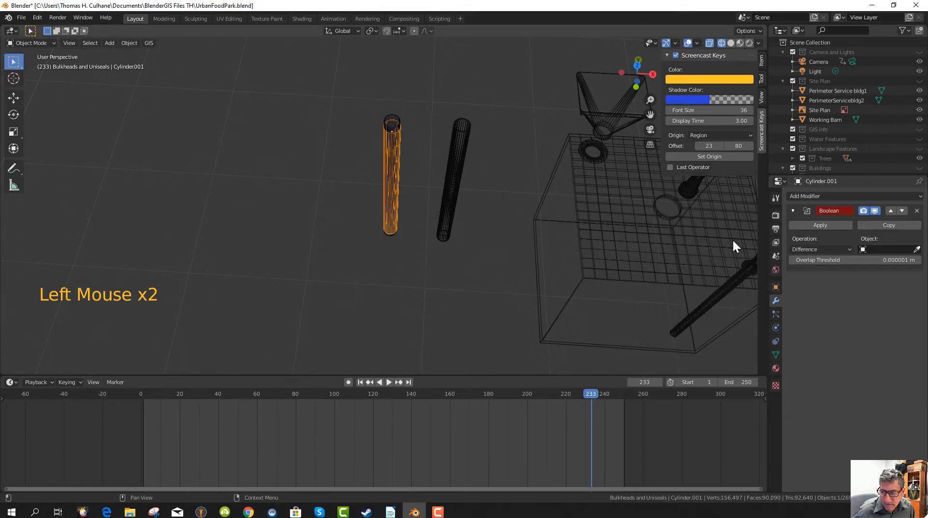
left_click(917, 249)
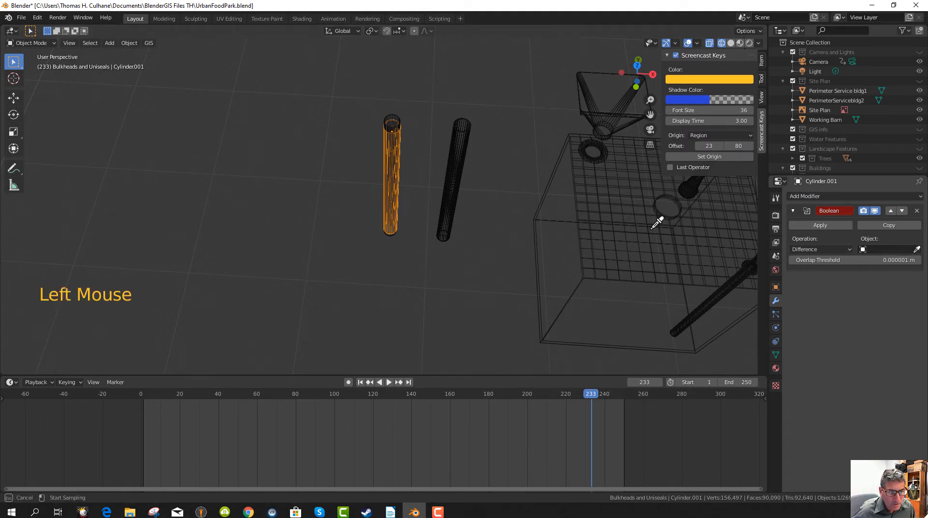
left_click(393, 122)
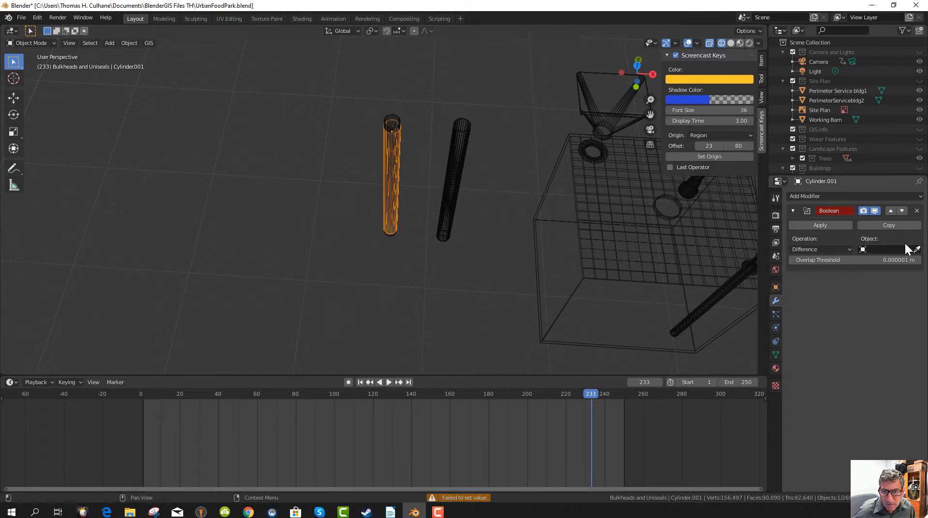
- Locate both pipe cylinders in the Bulkheads and Uniseals collection, check which is the inner one, and reselect the outer one
scroll(845, 128, "down", 8)
scroll(847, 143, "down", 19)
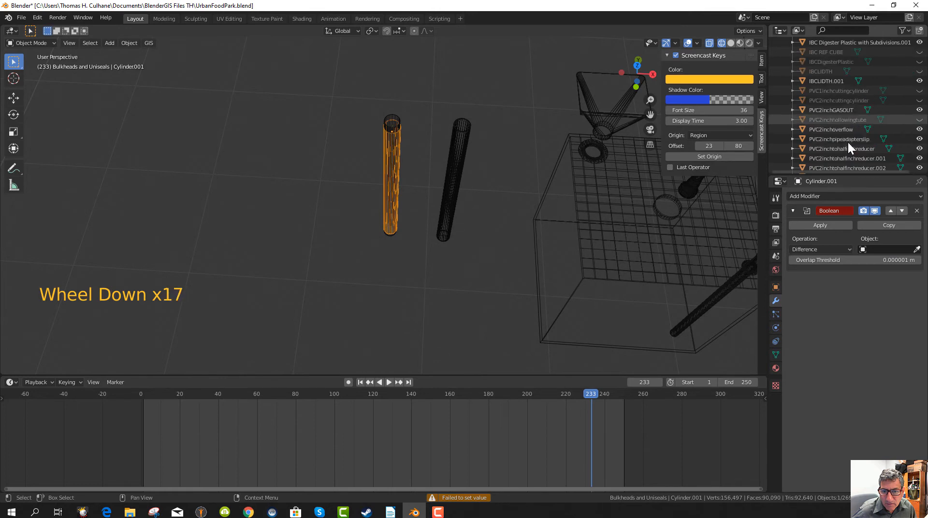
scroll(848, 142, "up", 4)
scroll(848, 142, "down", 3)
scroll(848, 141, "down", 3)
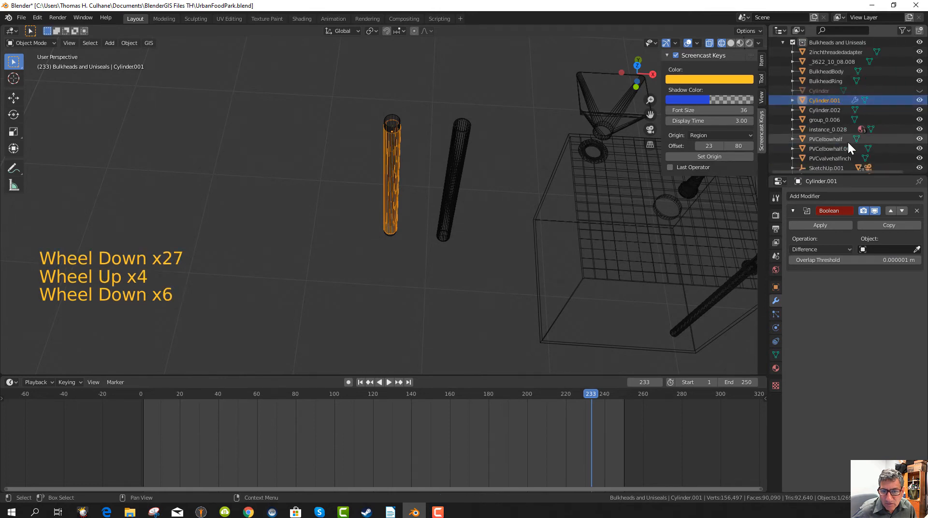
left_click(826, 108)
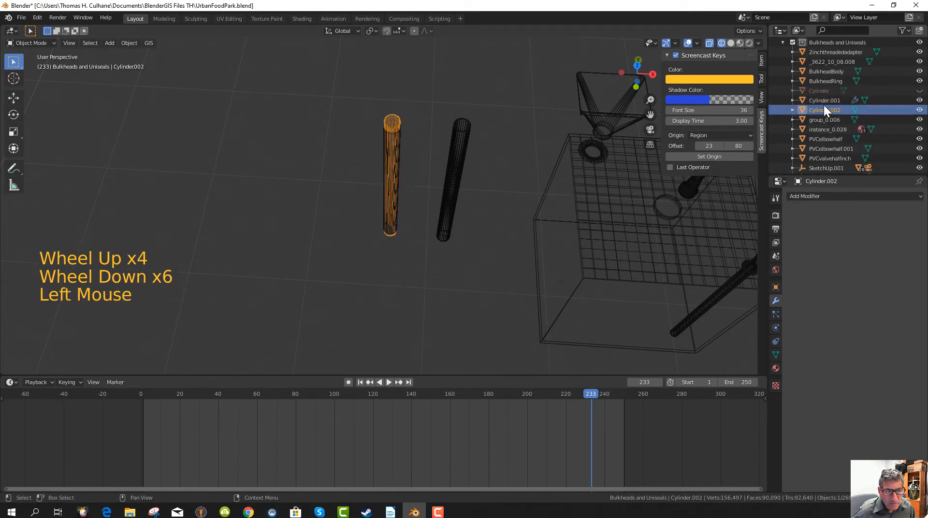
left_click(827, 101)
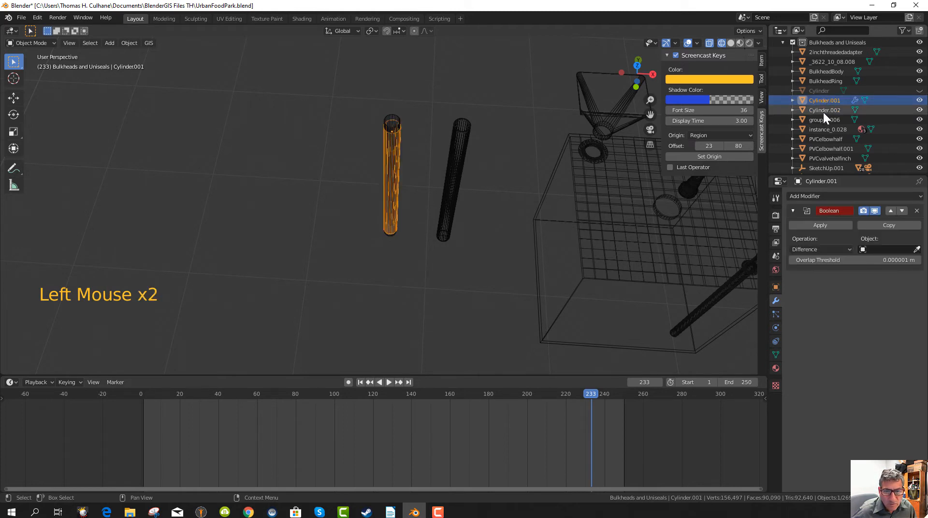
left_click(823, 112)
left_click(826, 101)
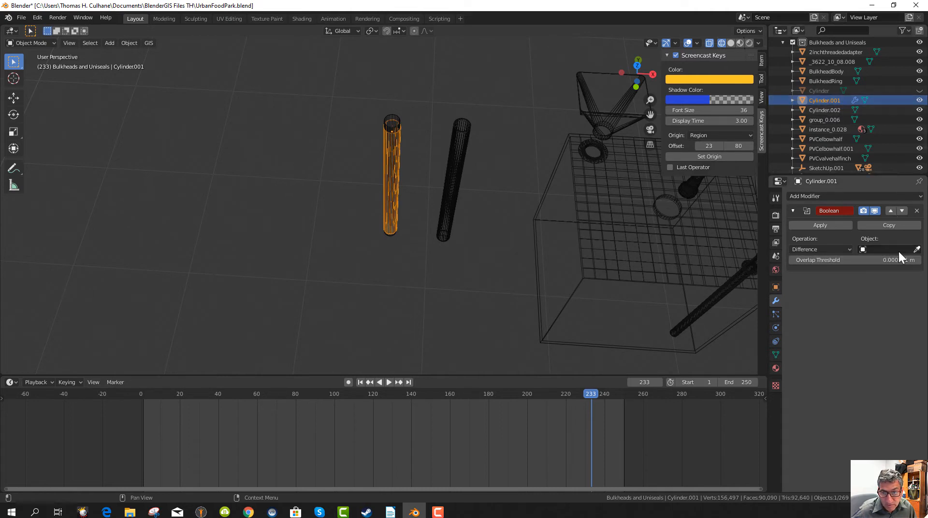
- Set Cylinder.002 as the Boolean Difference object of the outer cylinder and apply the modifier
left_click(917, 250)
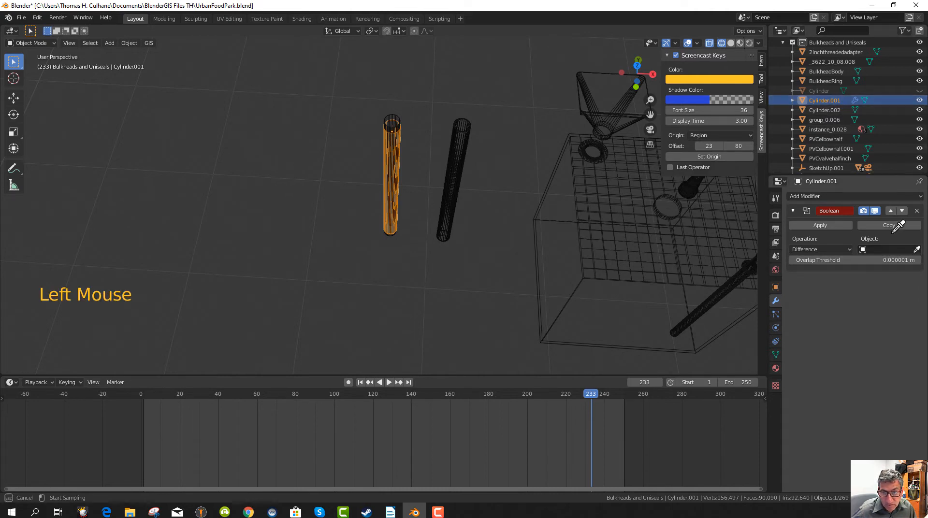
left_click(823, 107)
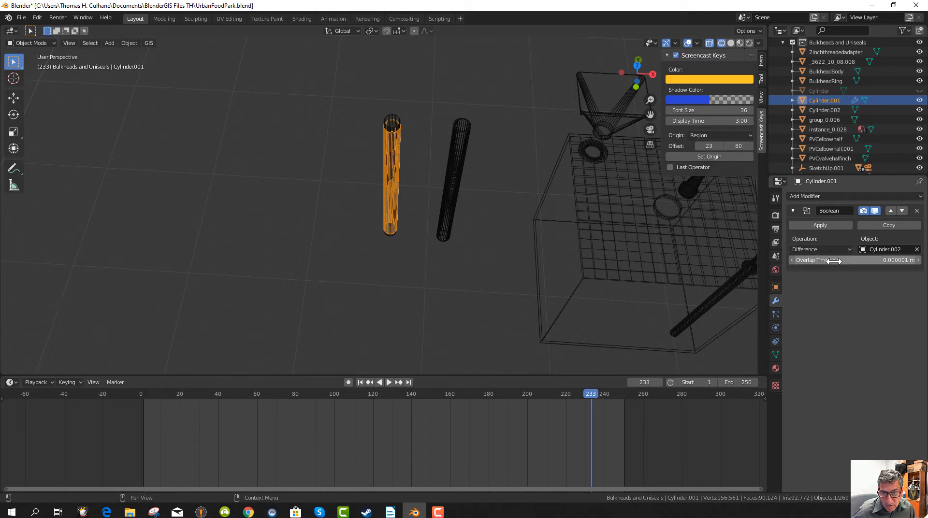
left_click(798, 226)
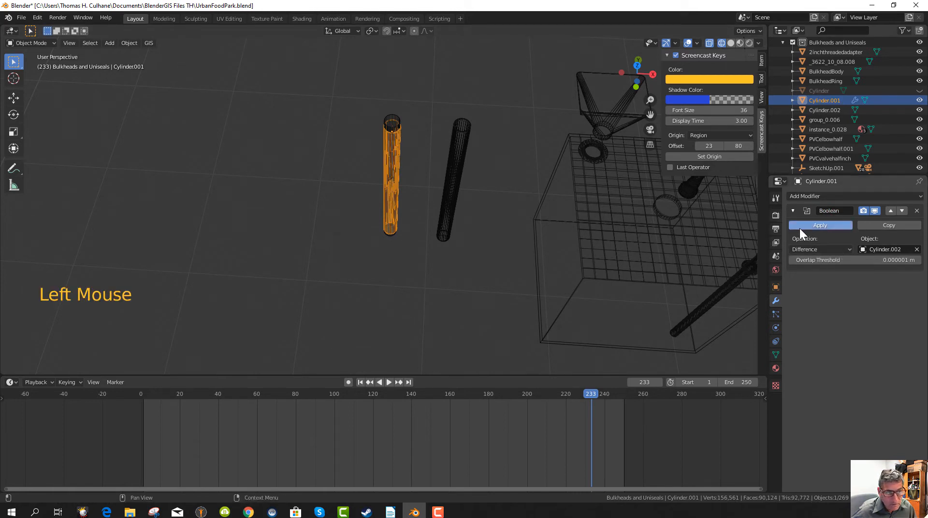
- Move the inner cutting cylinder out beside the hollowed pipe and display the scene in solid shading
left_click(393, 125)
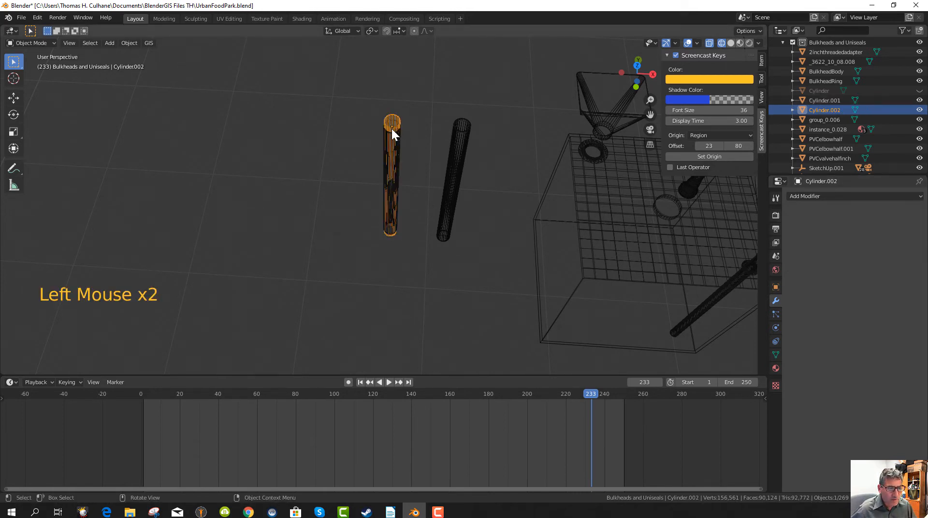
key("g")
left_click(320, 141)
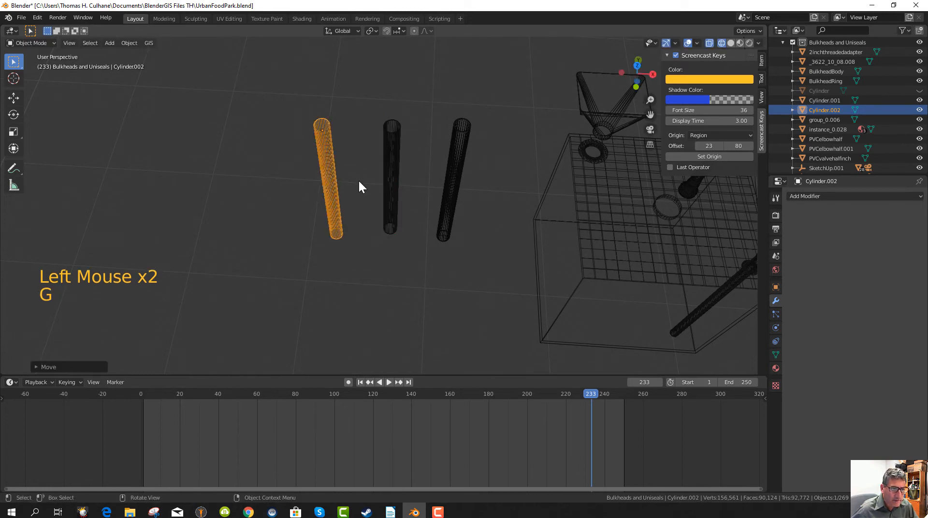
middle_click_drag(358, 179, 360, 213)
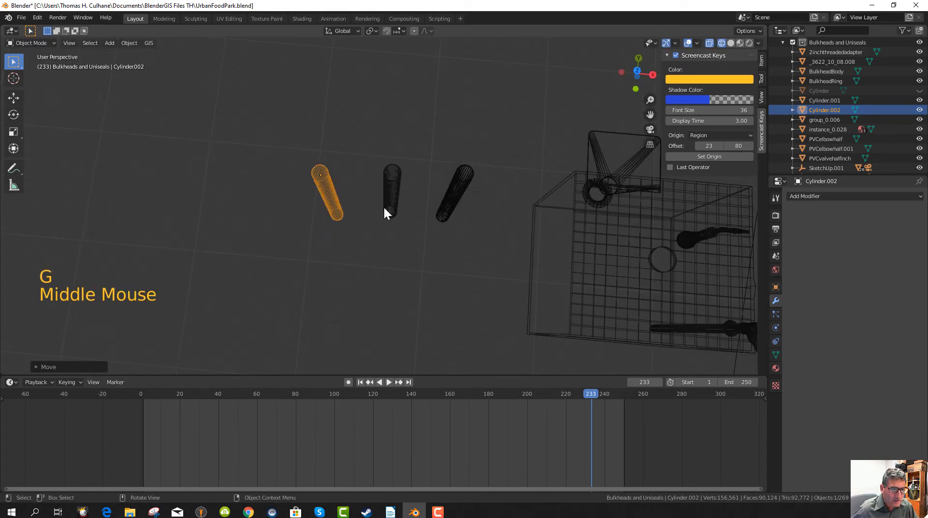
scroll(384, 213, "up", 1)
key("z")
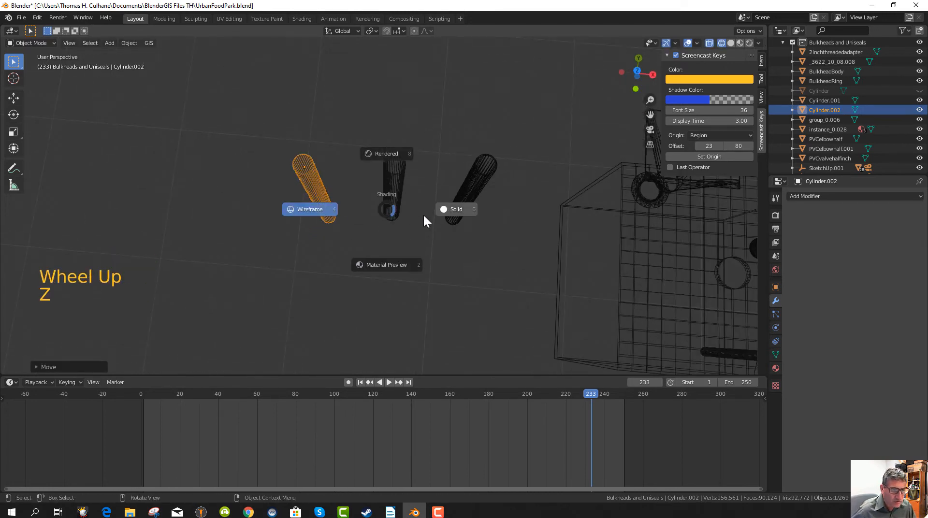
left_click(448, 210)
middle_click_drag(409, 239, 416, 176)
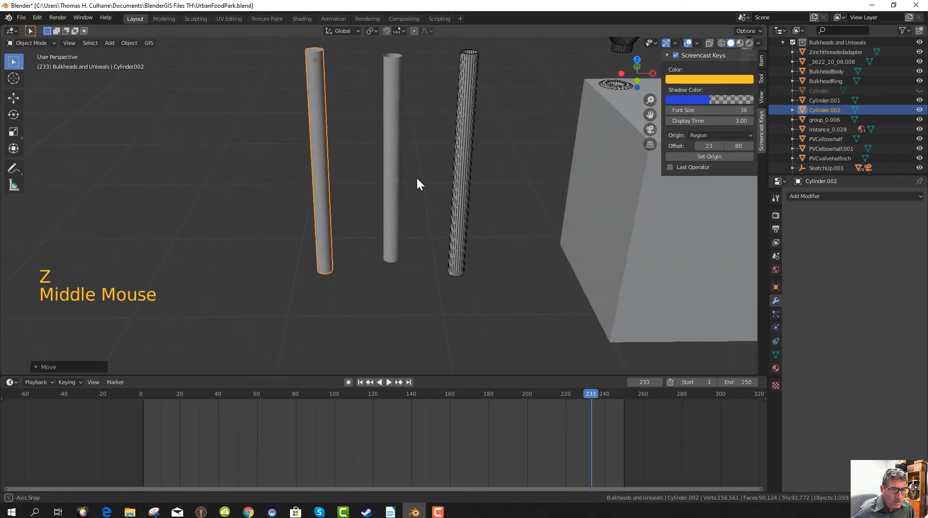
- Delete the old dark-meshed pipe together with the still-selected cutting cylinder, and undo that deletion
scroll(459, 174, "down", 4)
scroll(441, 183, "up", 2)
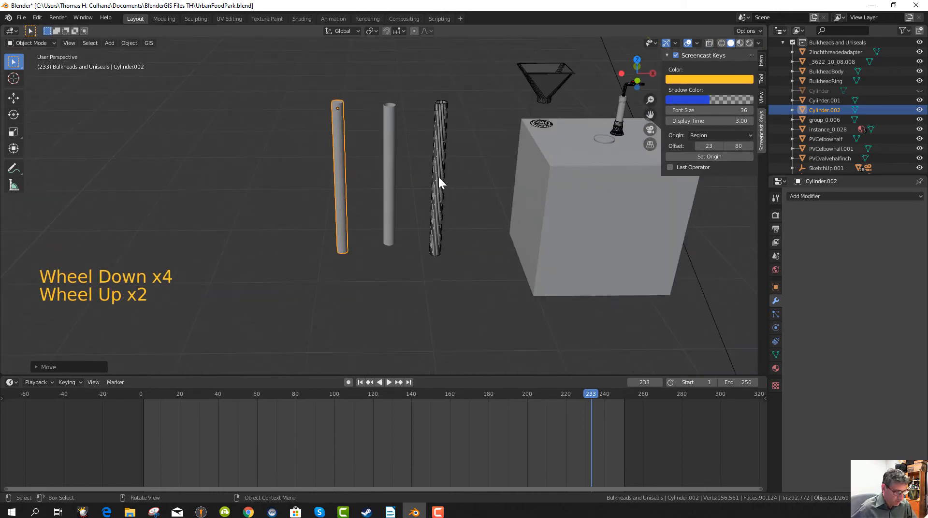
key("b")
left_click_drag(421, 88, 448, 176)
left_click_drag(455, 268, 455, 269)
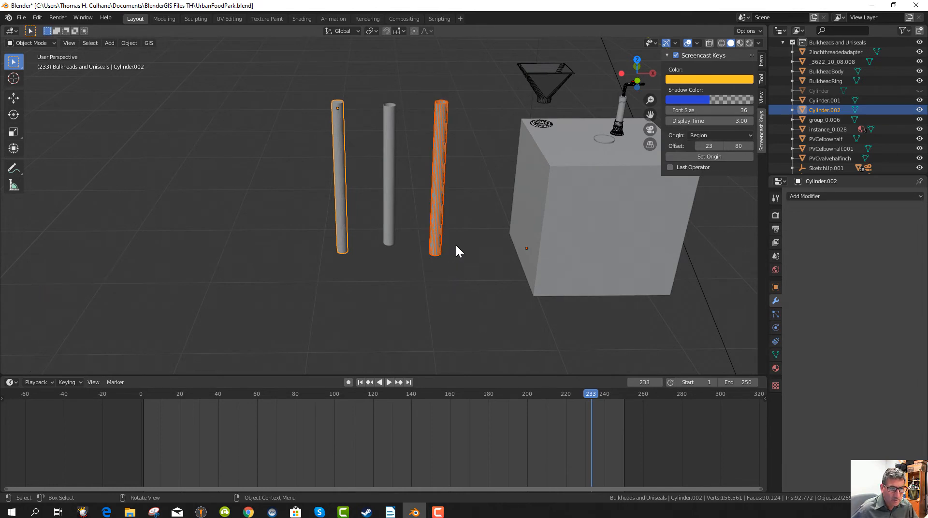
key("x")
left_click(456, 247)
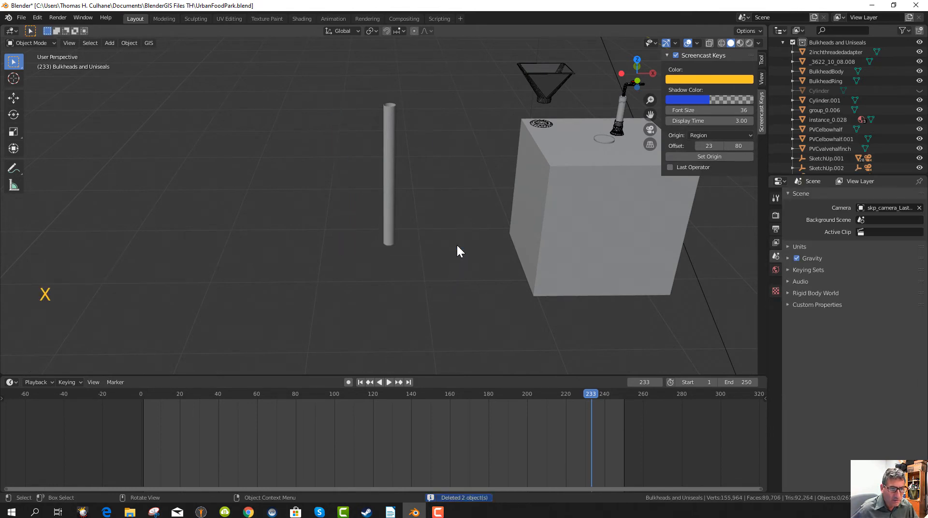
middle_click_drag(428, 246, 421, 276)
key("ctrl")
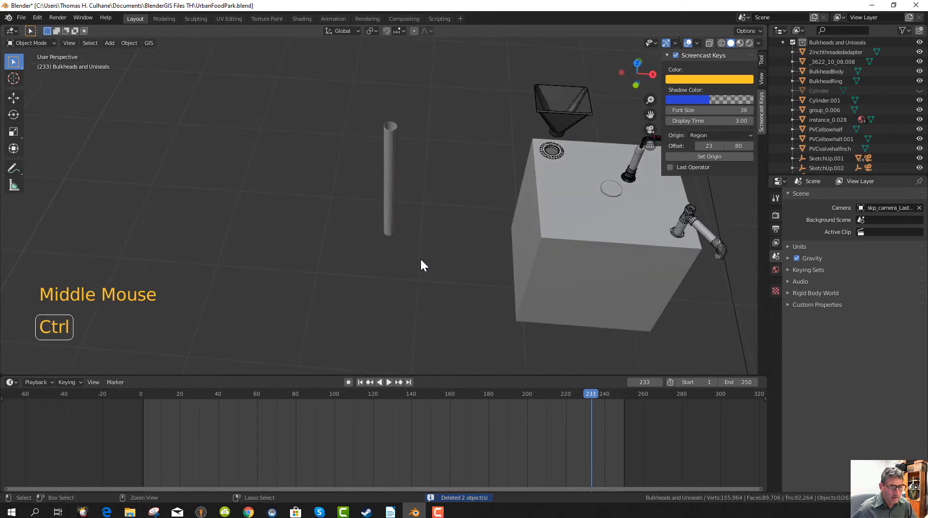
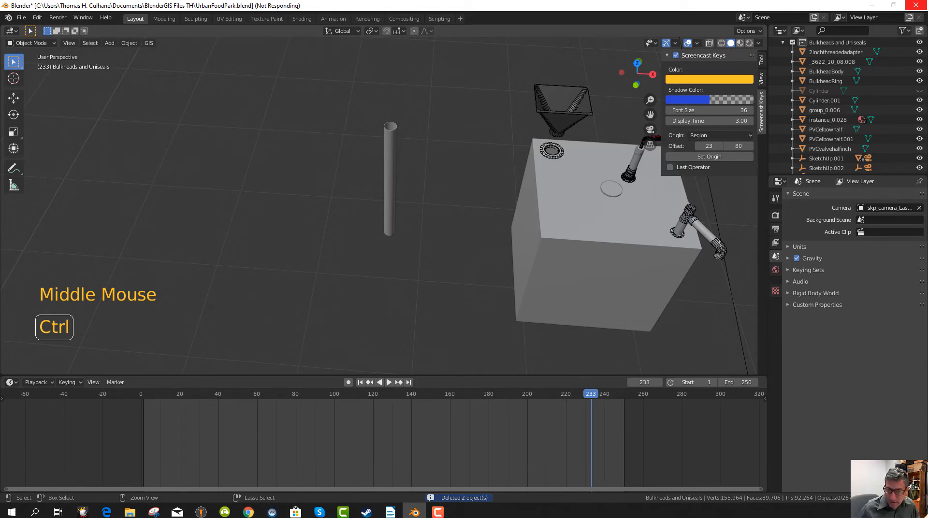
- Clear the selection and delete only the old dark-meshed pipe between the hollowed pipe and the tank
left_click(370, 271)
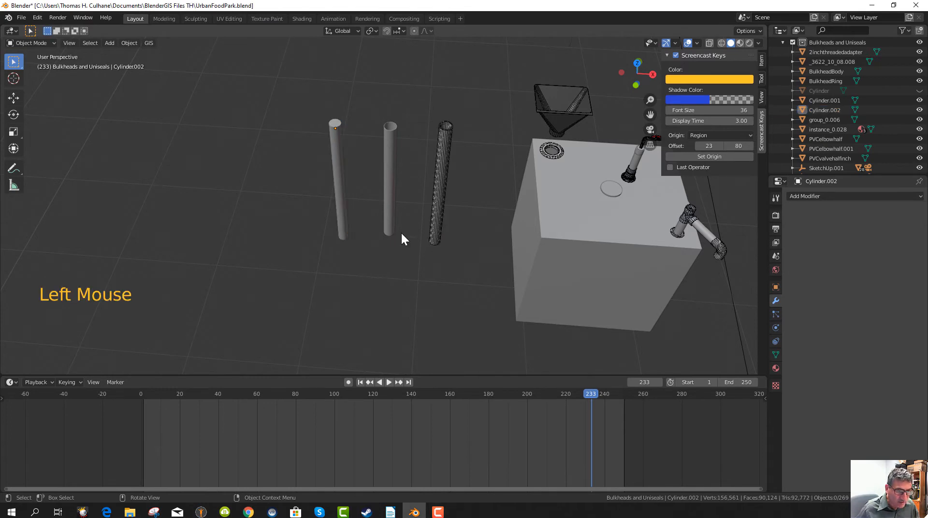
key("b")
left_click_drag(431, 103, 456, 267)
key("x")
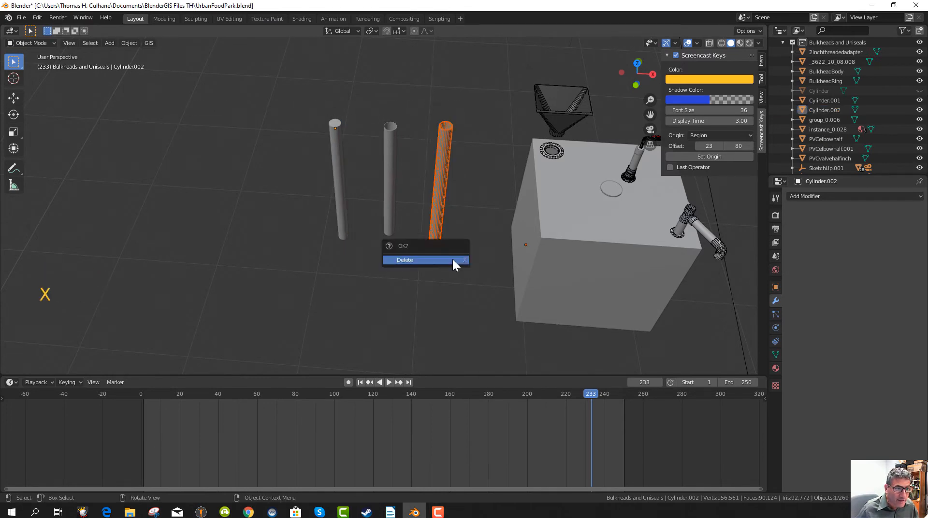
left_click(452, 257)
- In front view, move the hollowed pipe along X beneath the tank's funnel and raise it about 0.05 m along Z
left_click(388, 143)
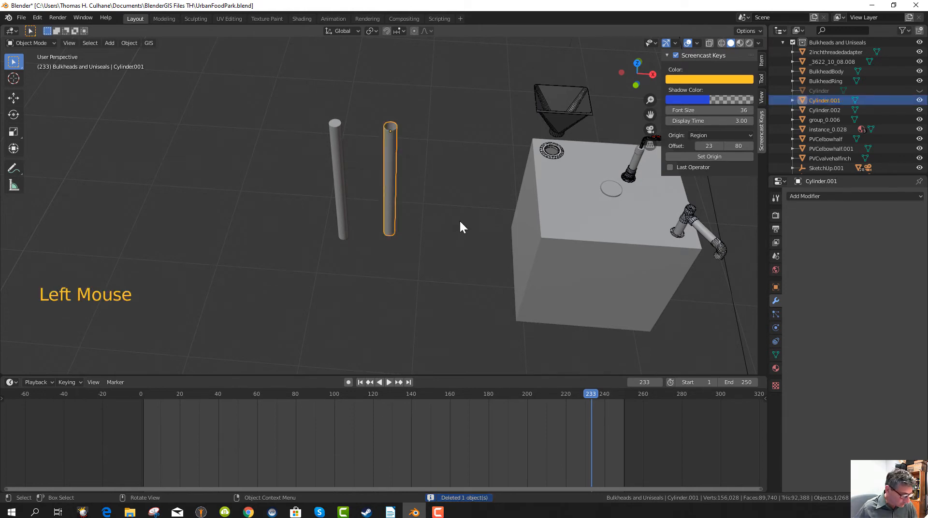
key("KP_1")
key("g")
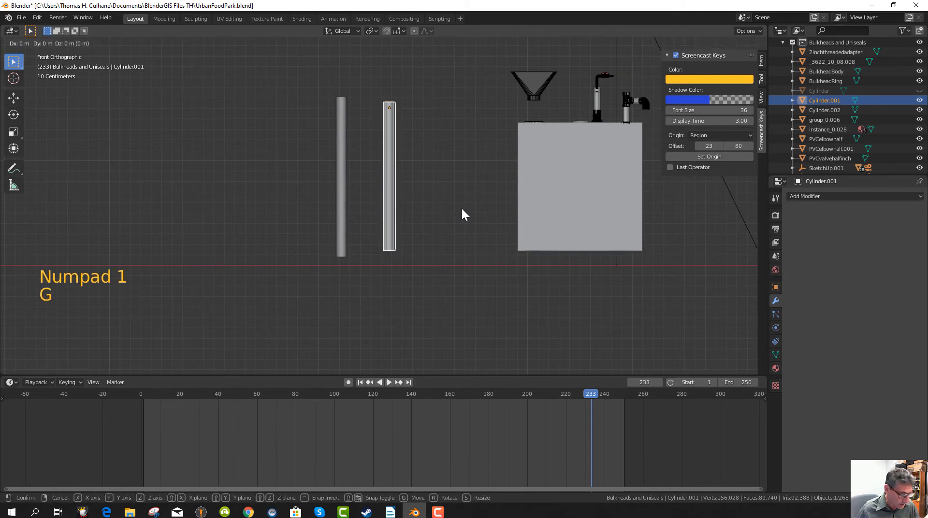
key("x")
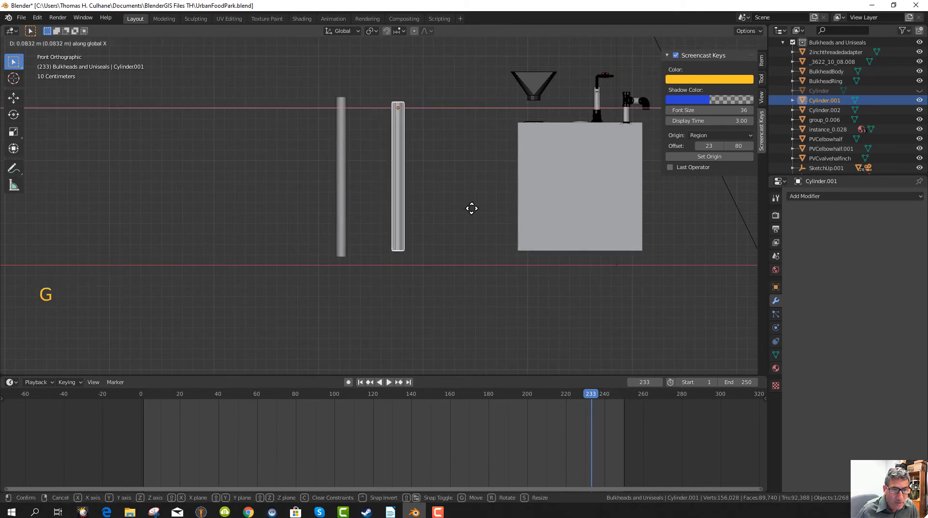
left_click(606, 214)
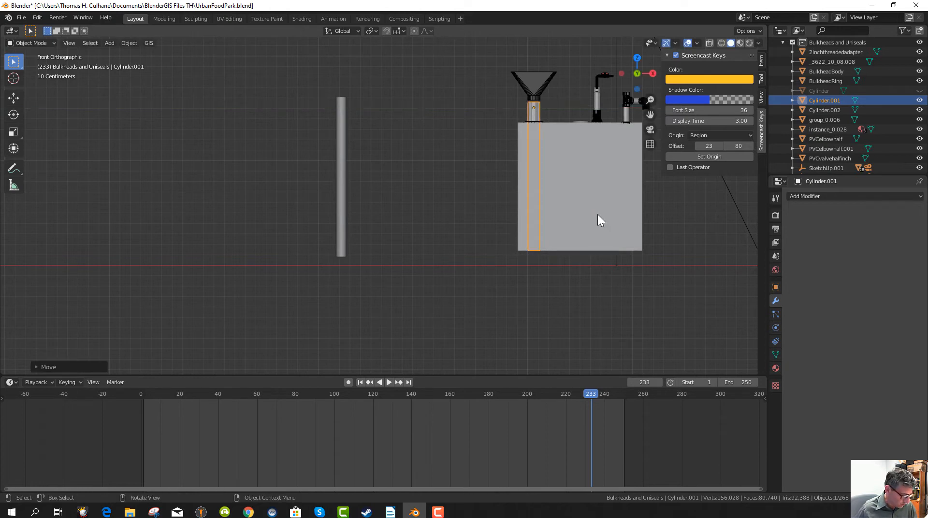
key("g")
key("z")
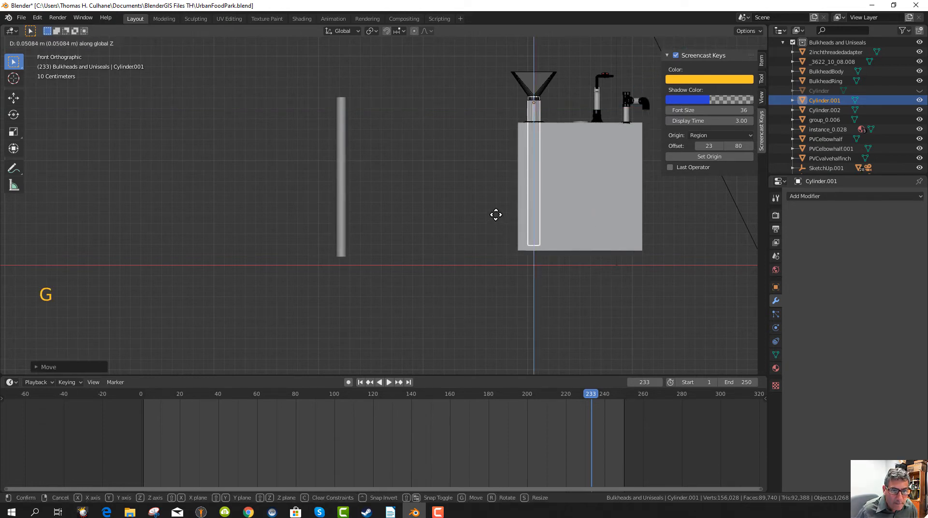
left_click(496, 215)
- In top view, shift the hollowed pipe about 0.03 m along Y to centre it in the funnel's tank opening
middle_click_drag(496, 216, 491, 318)
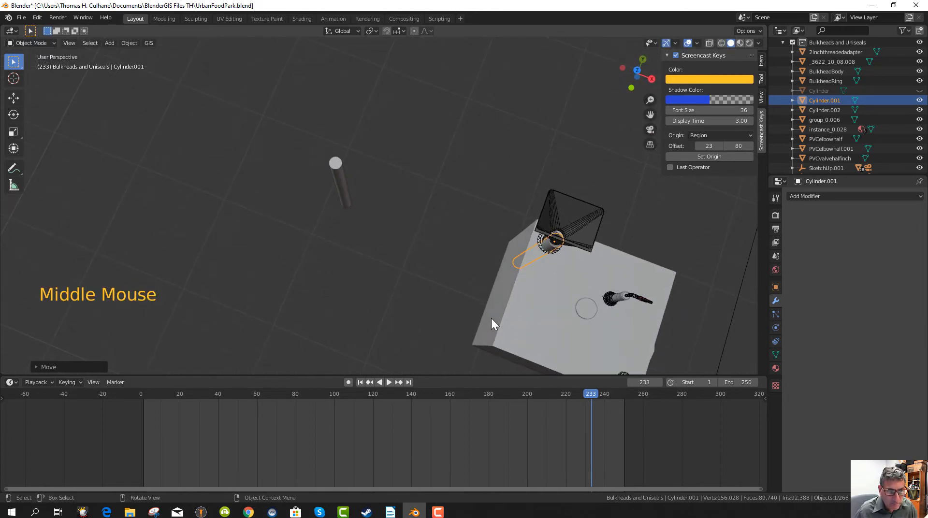
key("KP_7")
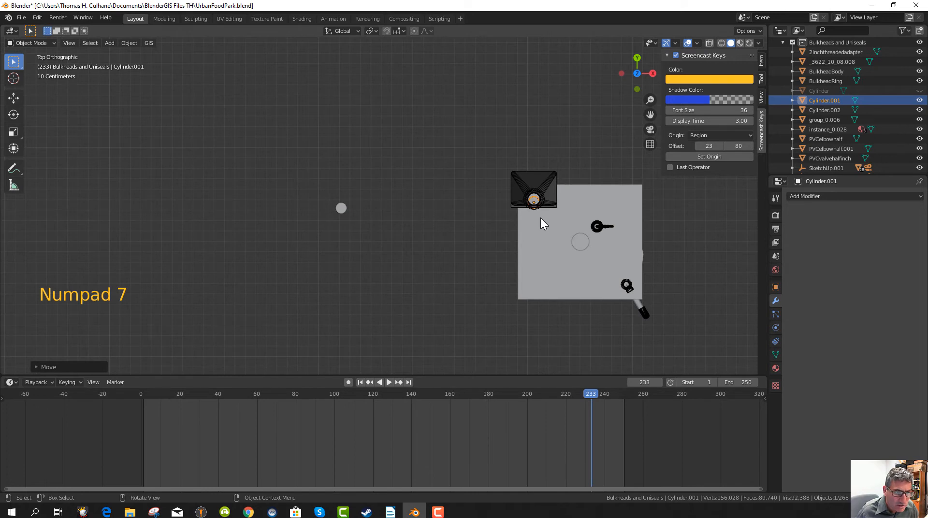
key("g")
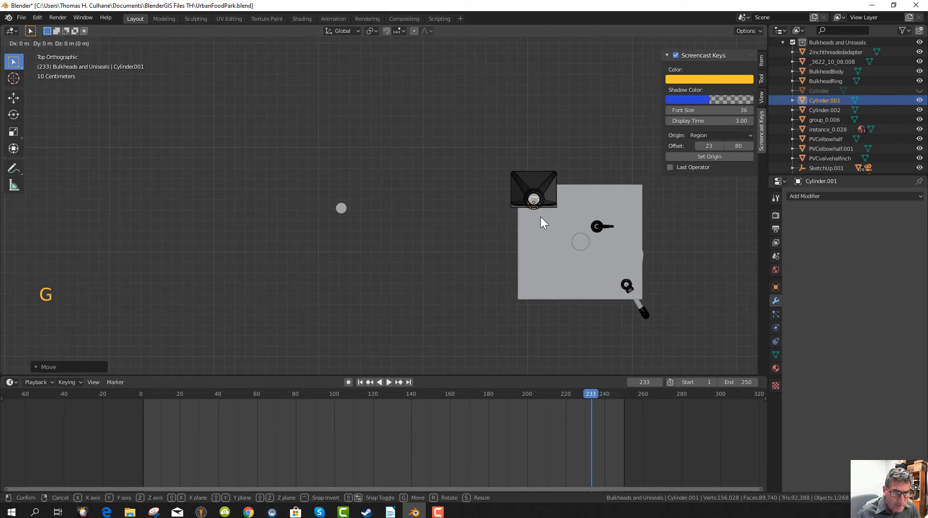
key("y")
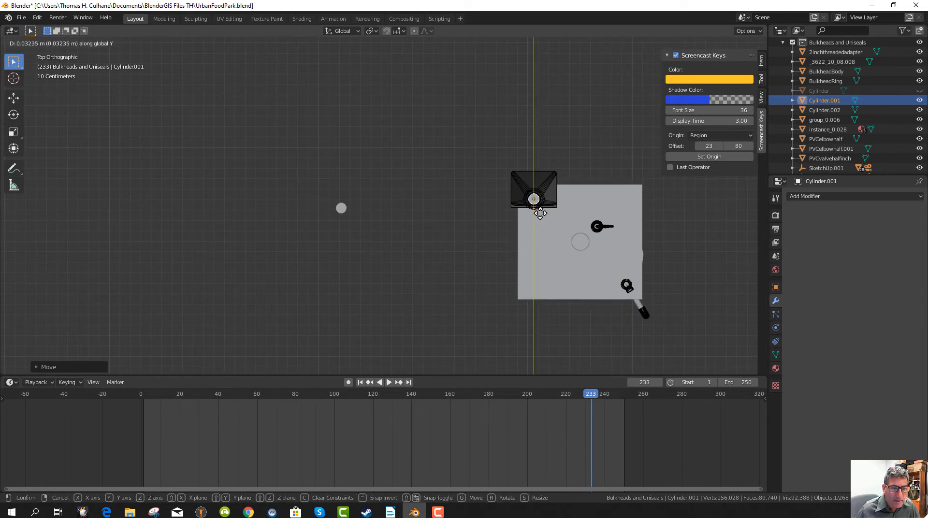
left_click(540, 212)
- Rename the free-standing cutting cylinder, Cylinder.002, as "PVC 4 inch for boolean"
middle_click_drag(543, 253, 549, 173)
scroll(528, 224, "down", 4)
middle_click_drag(529, 223, 521, 227)
left_click(363, 196)
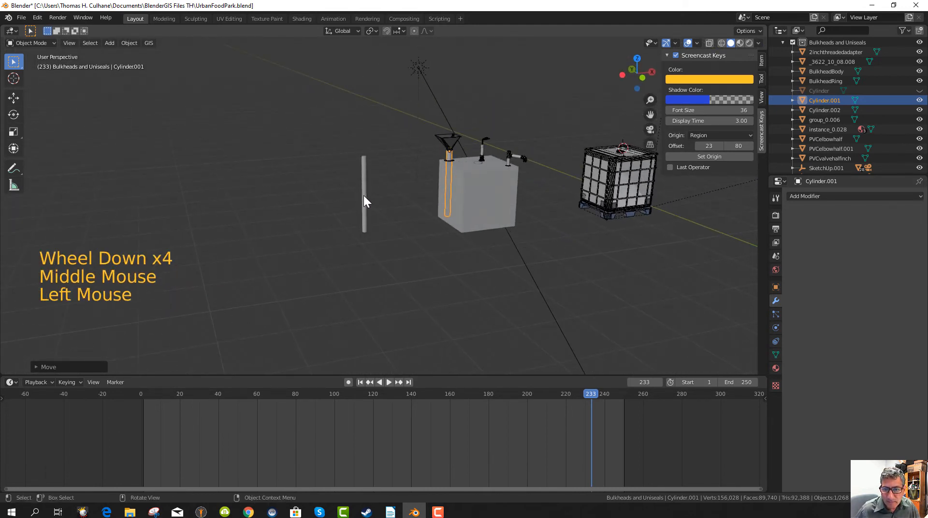
double_click(838, 109)
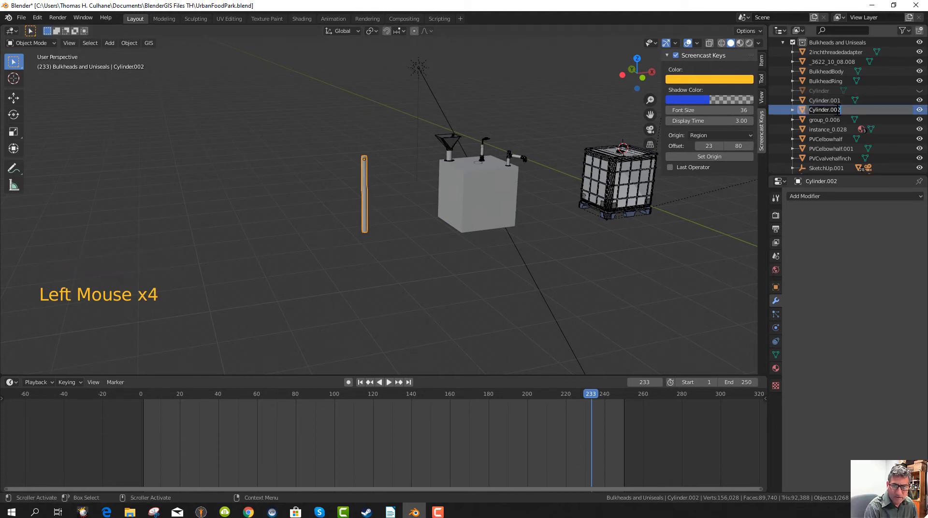
type("PVC")
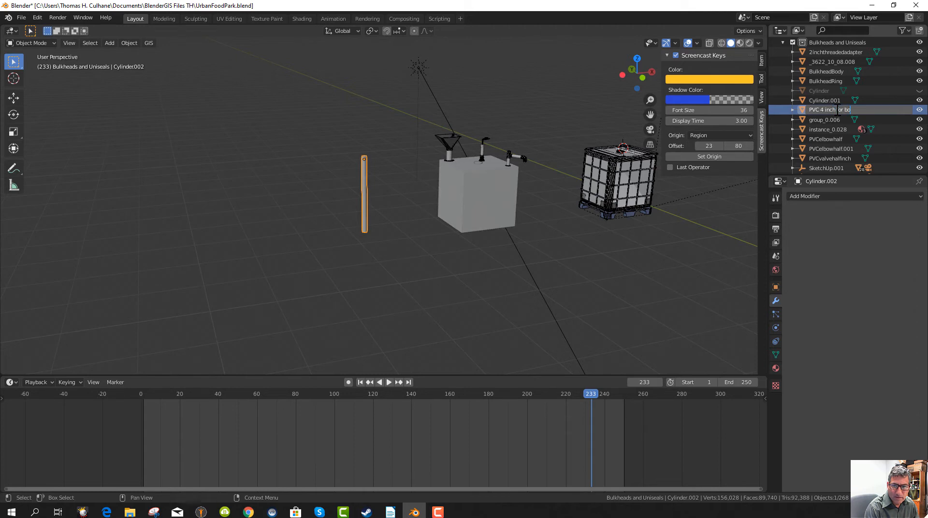
type("4 inch for boolean")
key("Return")
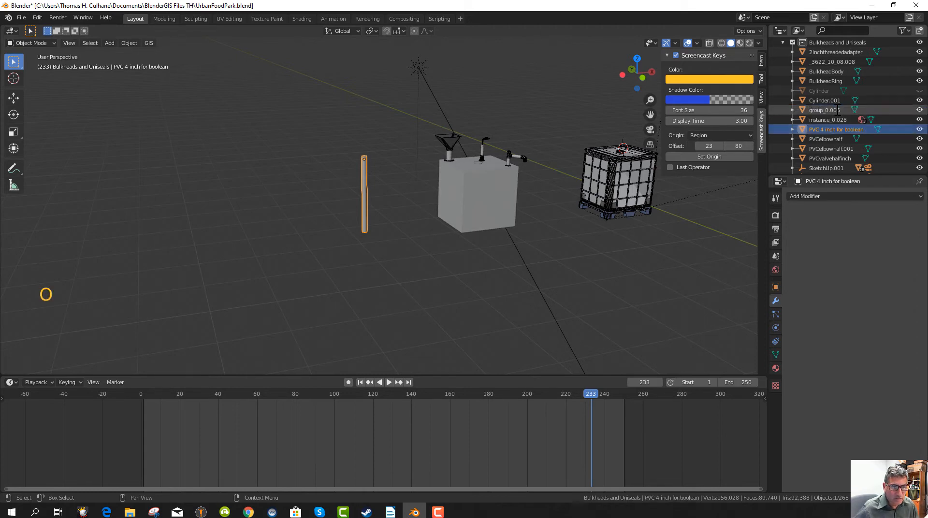
- Rename the hollowed pipe inside the tank, Cylinder.001, as "PVC 4 in digester pipe"
left_click(449, 154)
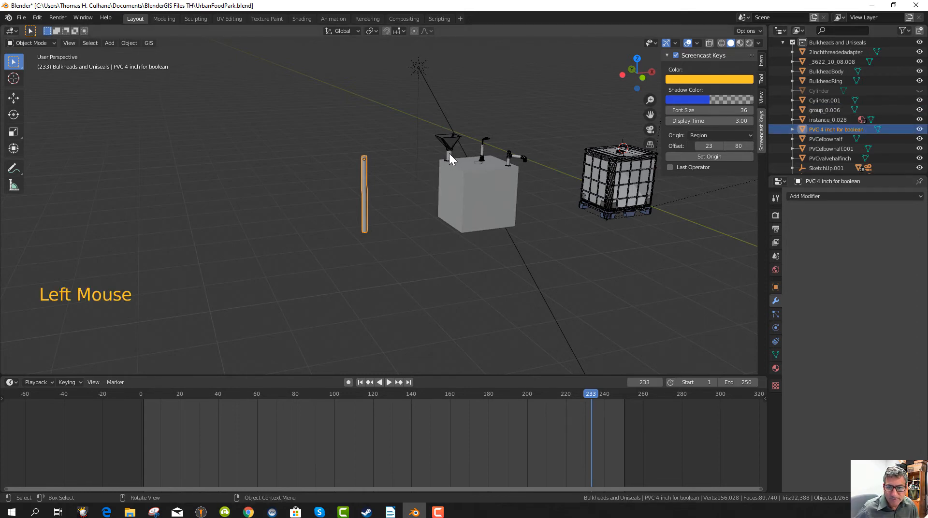
double_click(825, 100)
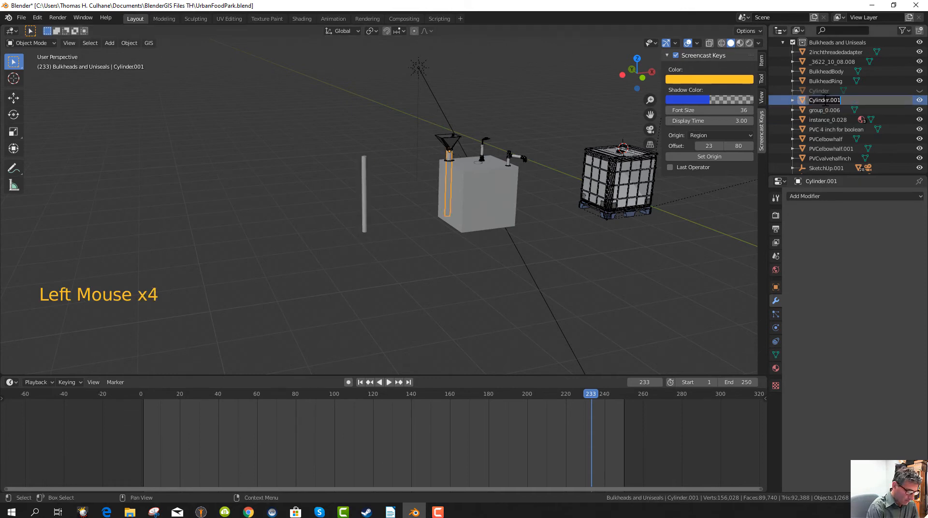
type("PVC")
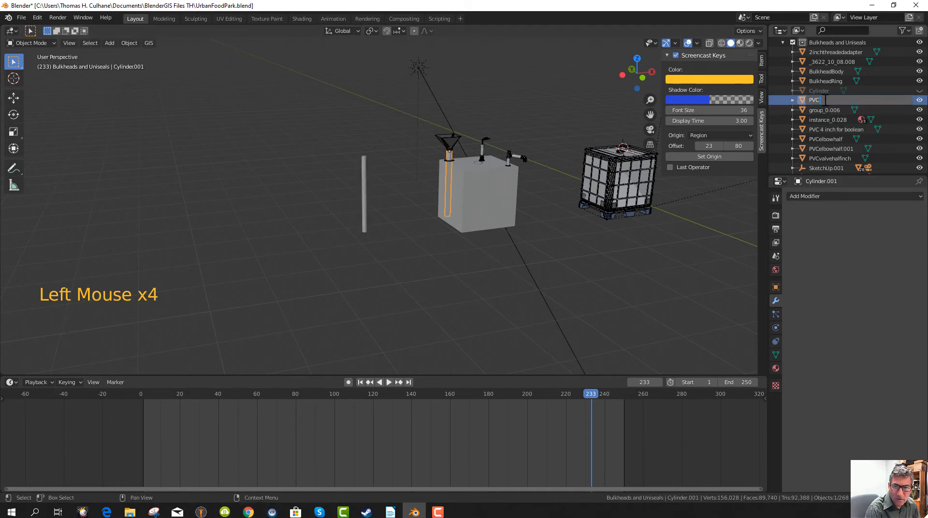
type(" 4 in")
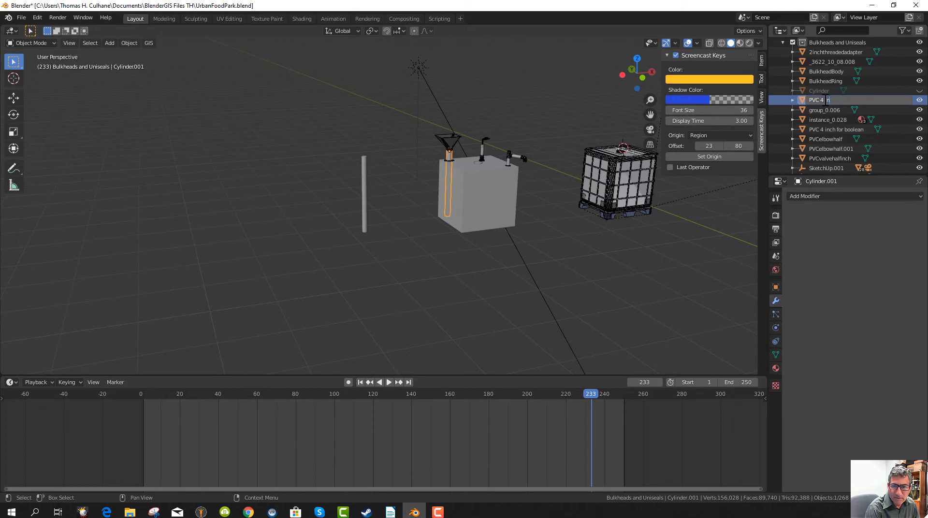
type(" digester pipe")
key("Return")
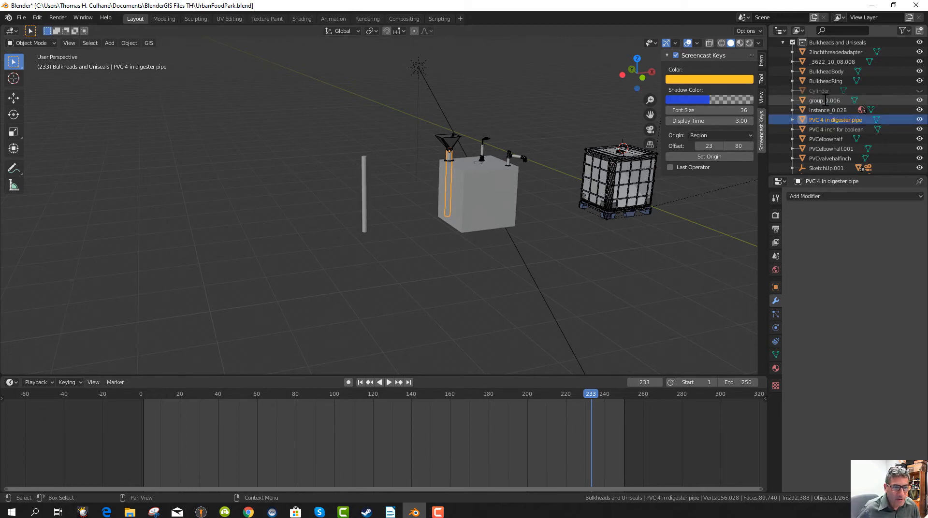
- Show the tank in front wireframe view and examine how the digester pipe's lower end sits above the tank floor
scroll(459, 228, "up", 2)
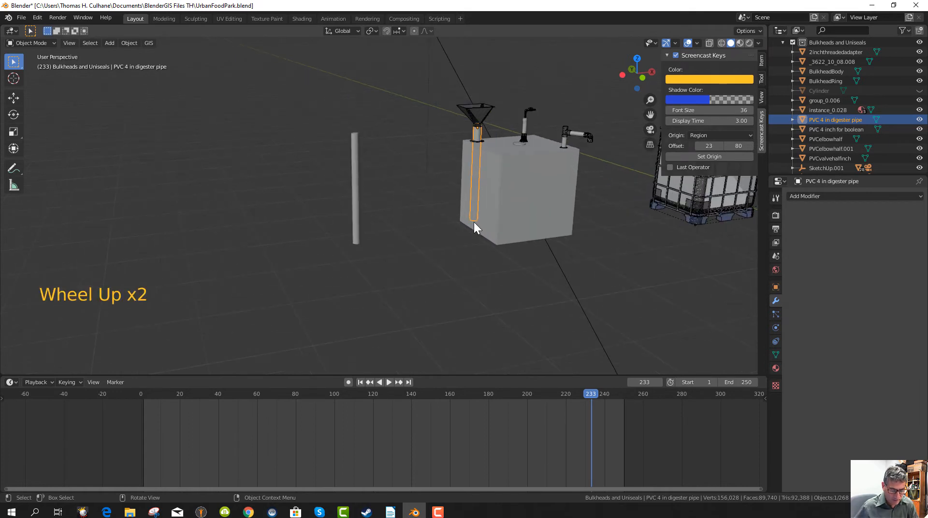
middle_click_drag(474, 222, 466, 219)
key("KP_1")
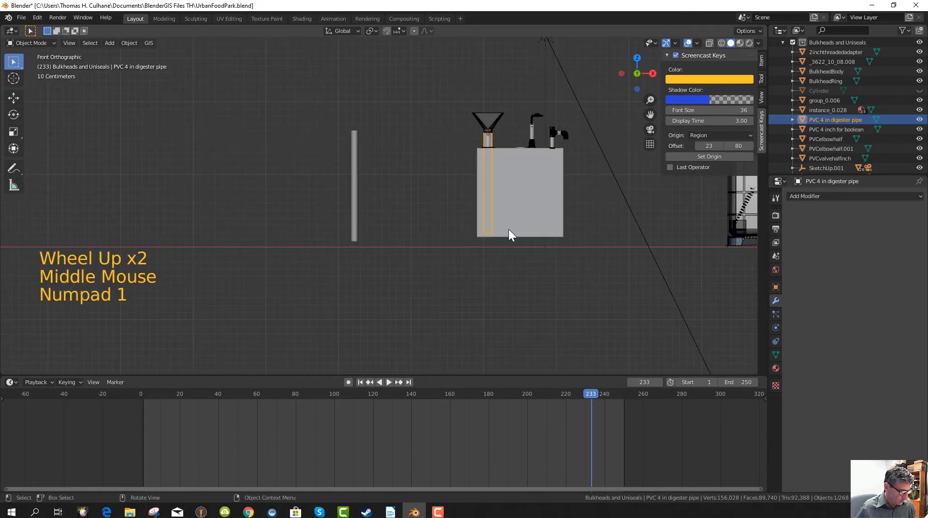
key("z")
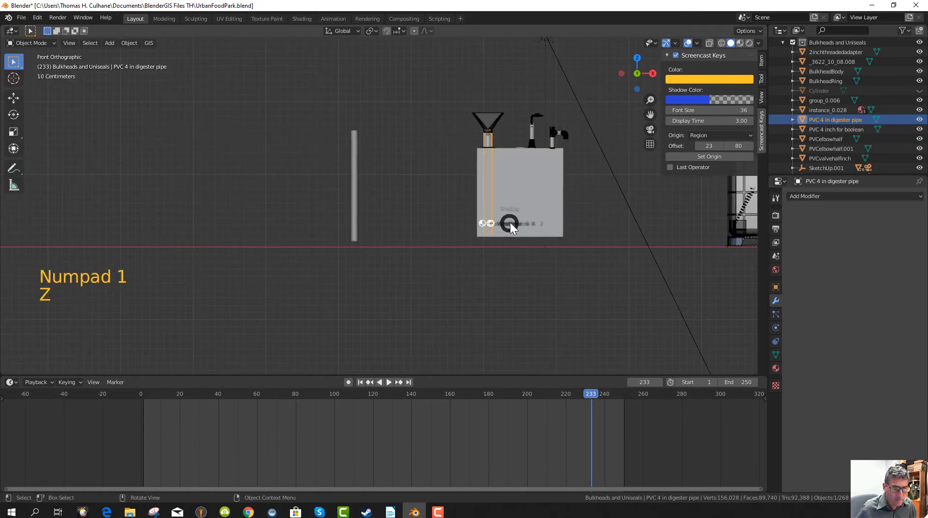
left_click(450, 226)
scroll(556, 266, "up", 2)
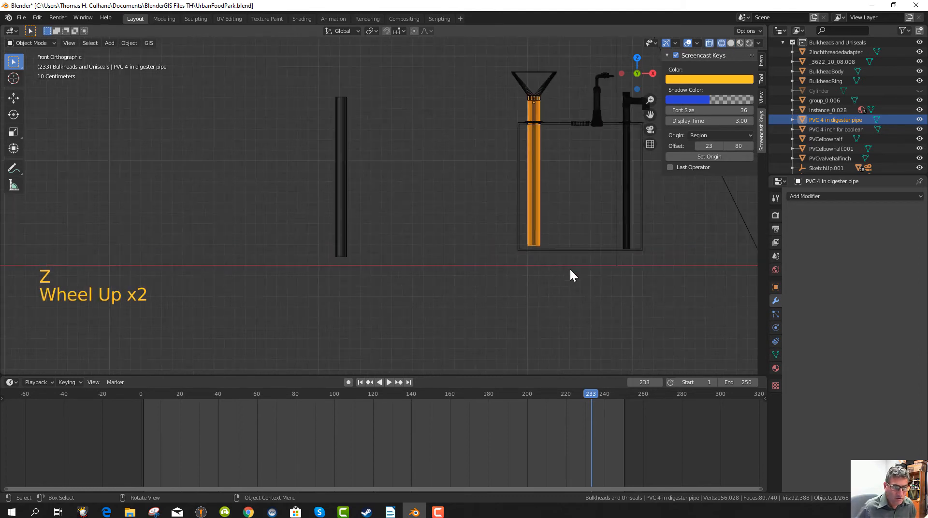
middle_click_drag(572, 275, 435, 295, "shift")
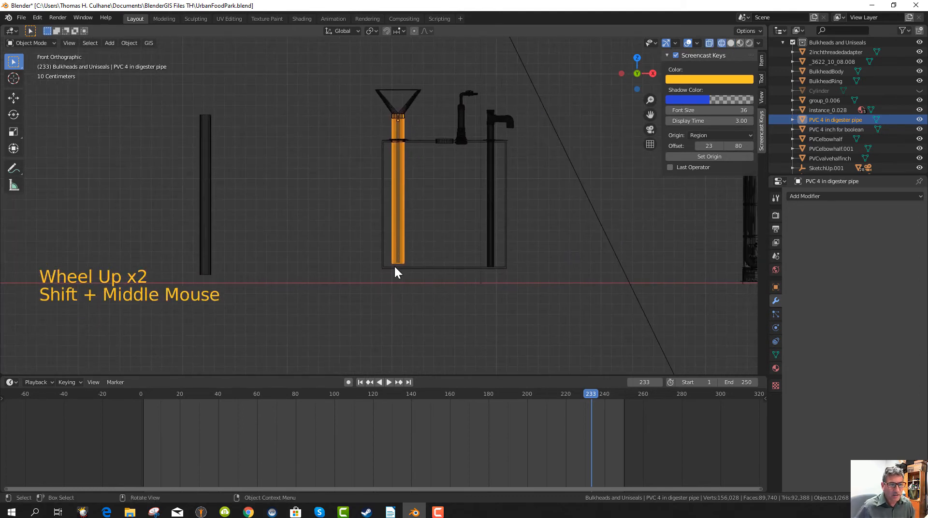
- Select the 4-inch digester pipe under the funnel and open its mesh in Edit Mode near its lower end
scroll(402, 260, "up", 2)
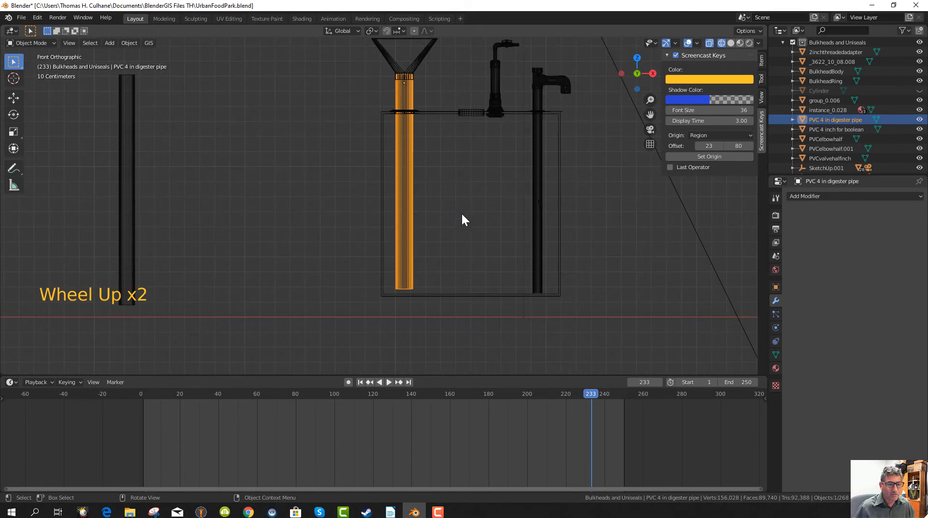
left_click(463, 207)
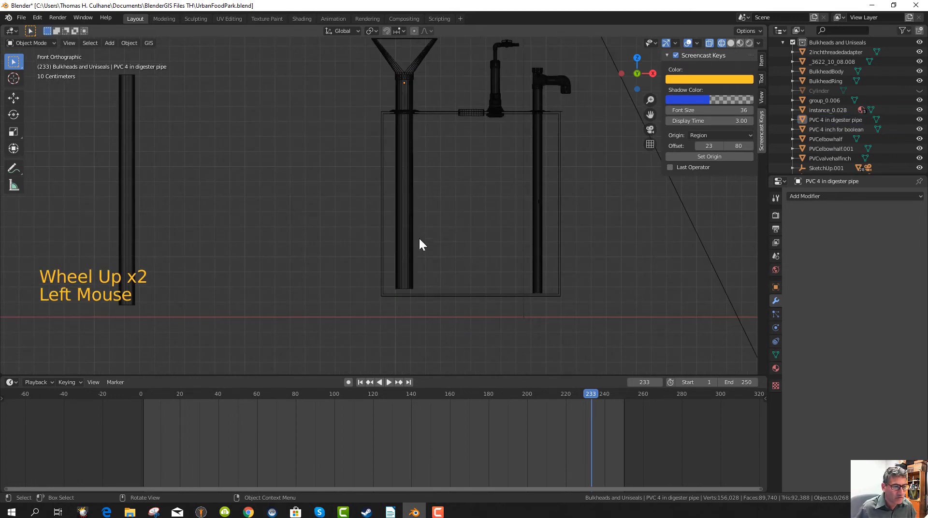
left_click(404, 237)
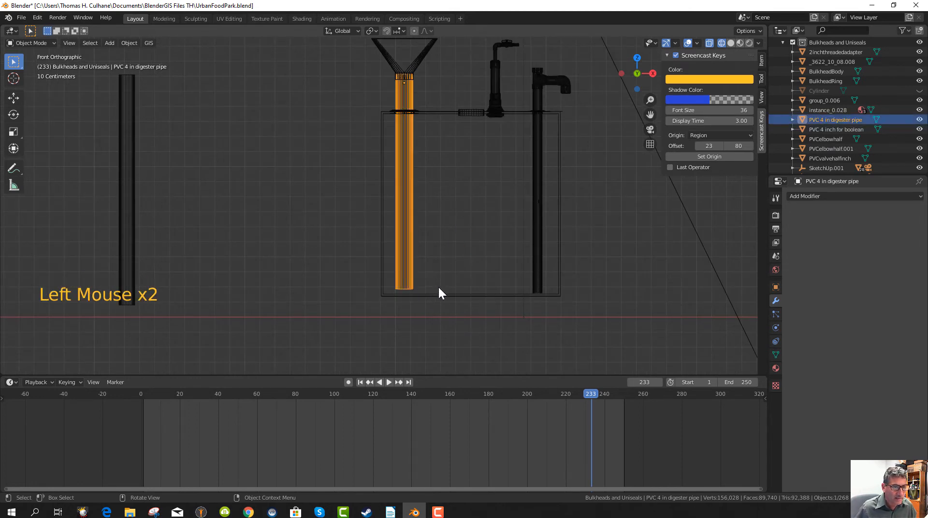
middle_click_drag(439, 289, 415, 308)
scroll(420, 305, "up", 1)
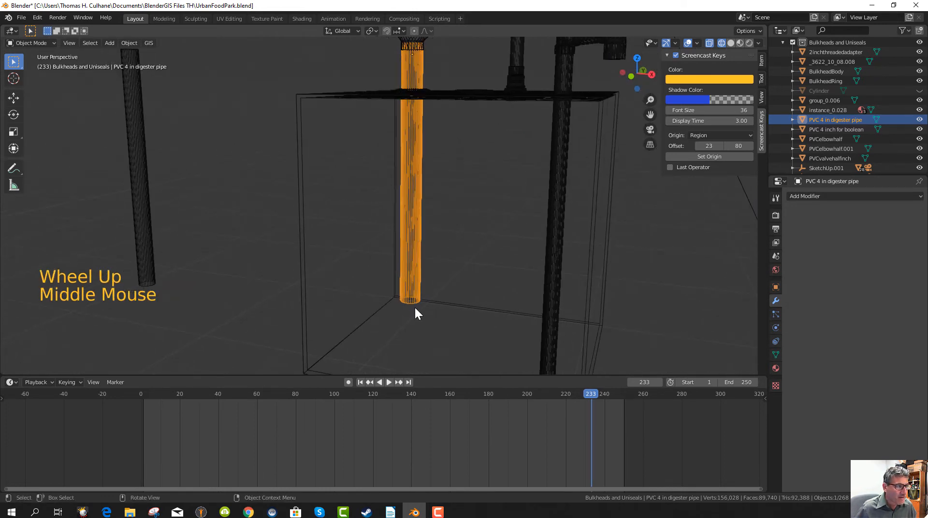
left_click(36, 44)
left_click(37, 66)
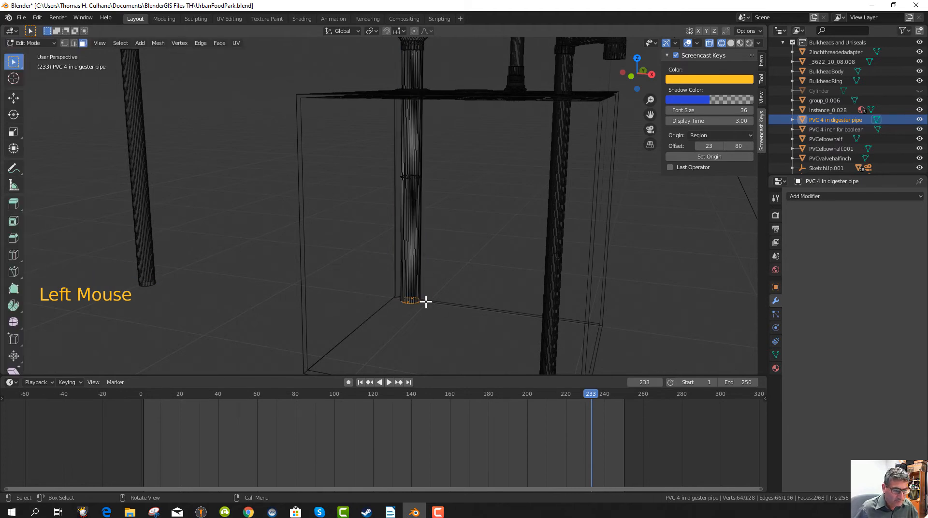
mouse_move(431, 319)
middle_mouse_down()
mouse_move(423, 307)
mouse_move(438, 321)
middle_mouse_up()
scroll(440, 321, "up", 2)
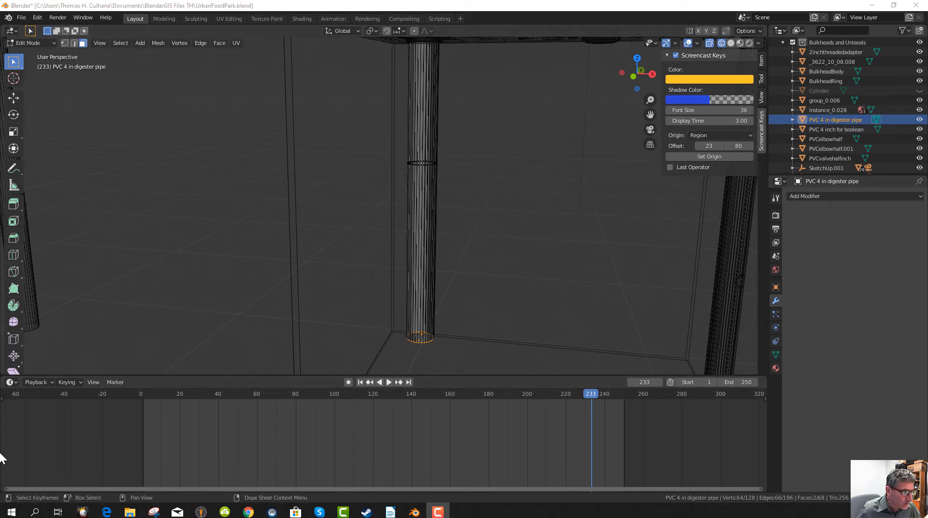
- Cut two edge loops around the digester pipe and move the lower one down about 0.15 m along Z
left_click(14, 255)
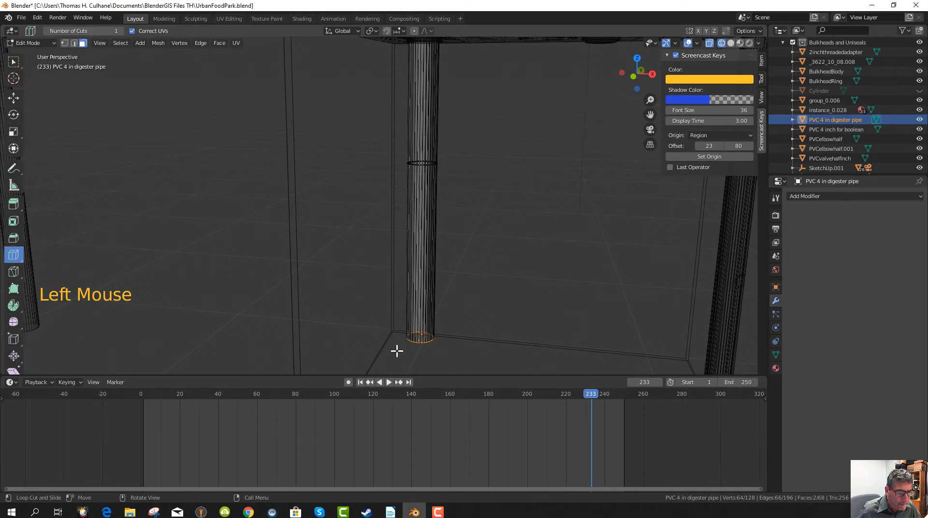
left_click(427, 314)
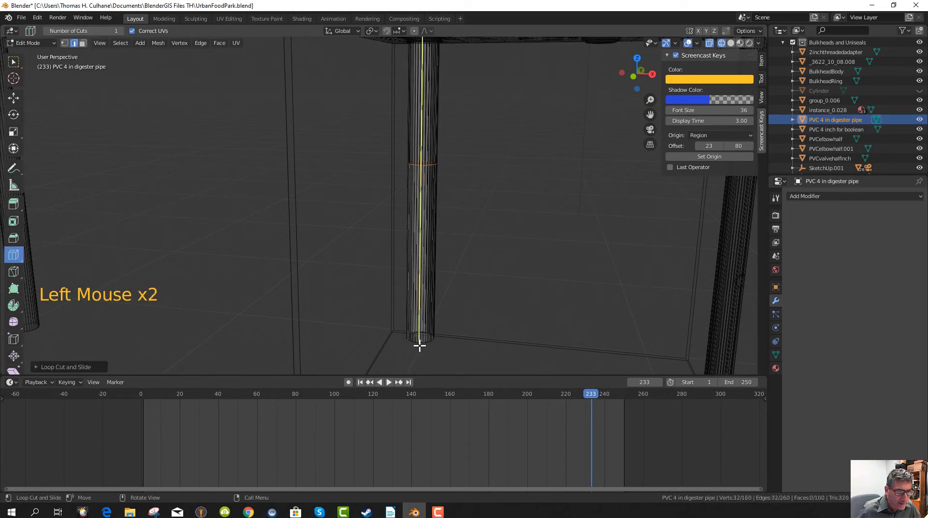
left_click(418, 311)
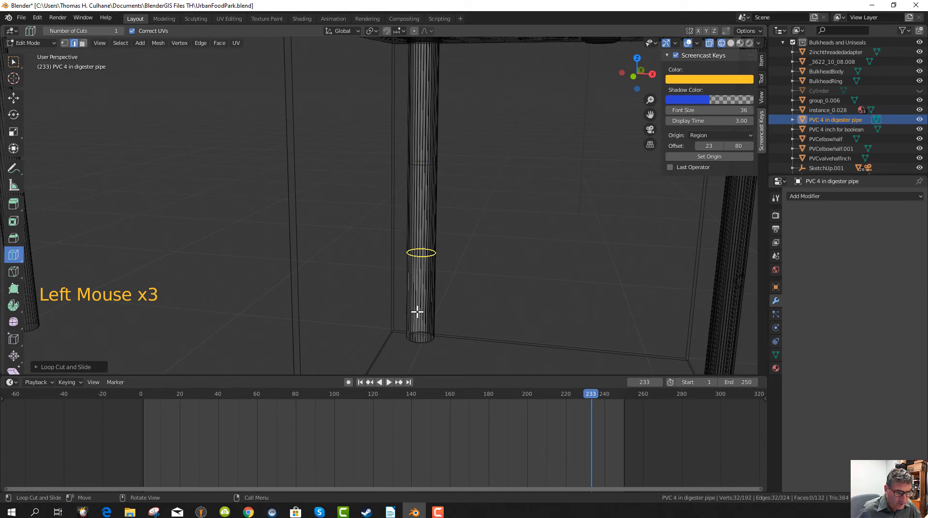
key("g")
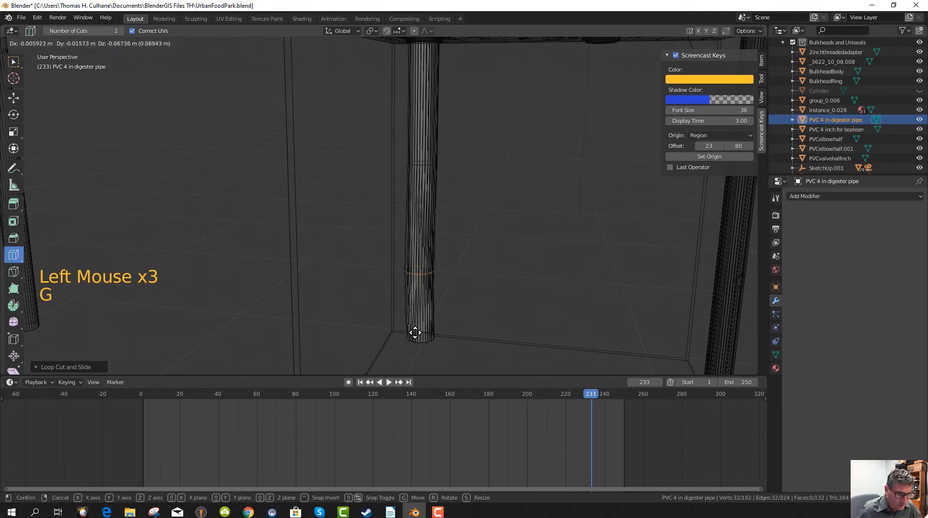
key("g")
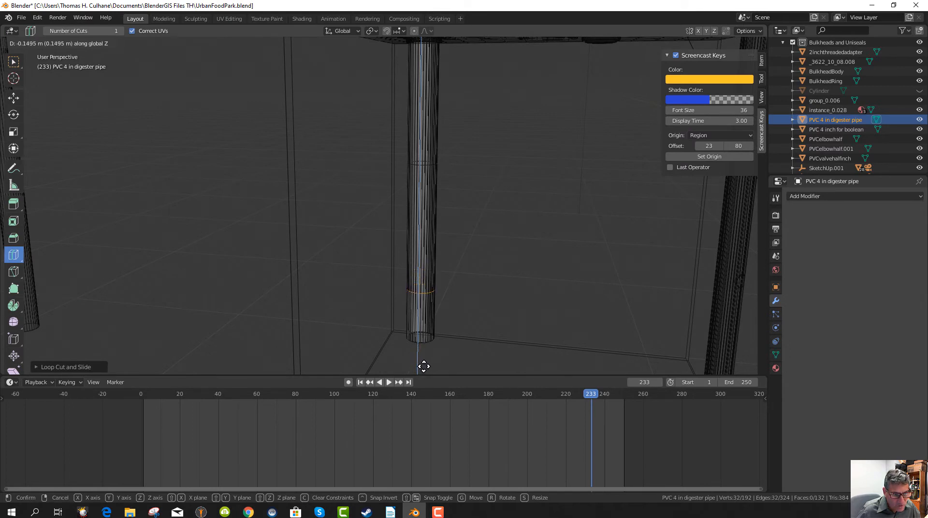
left_click(425, 371)
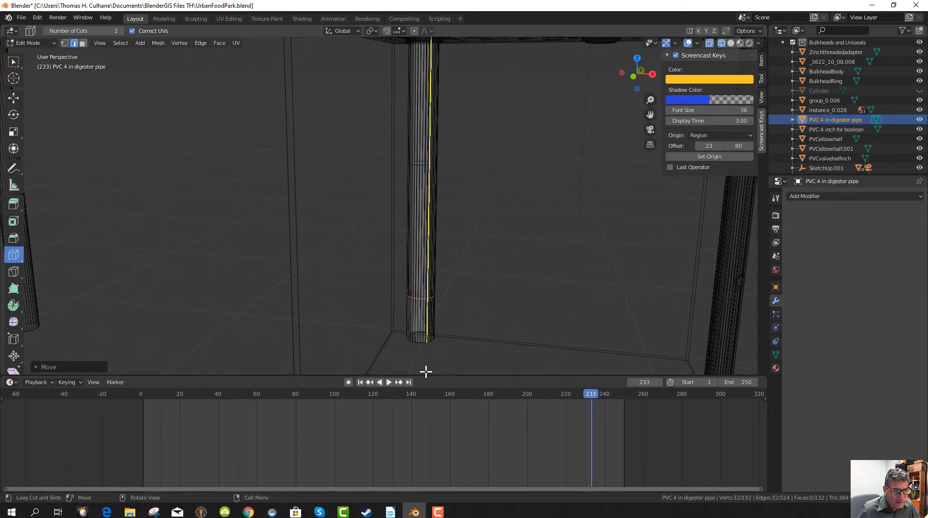
- Add two lengthwise loop cuts along the wall of the digester pipe, working from a view beneath the tank
middle_click_drag(429, 360, 428, 358)
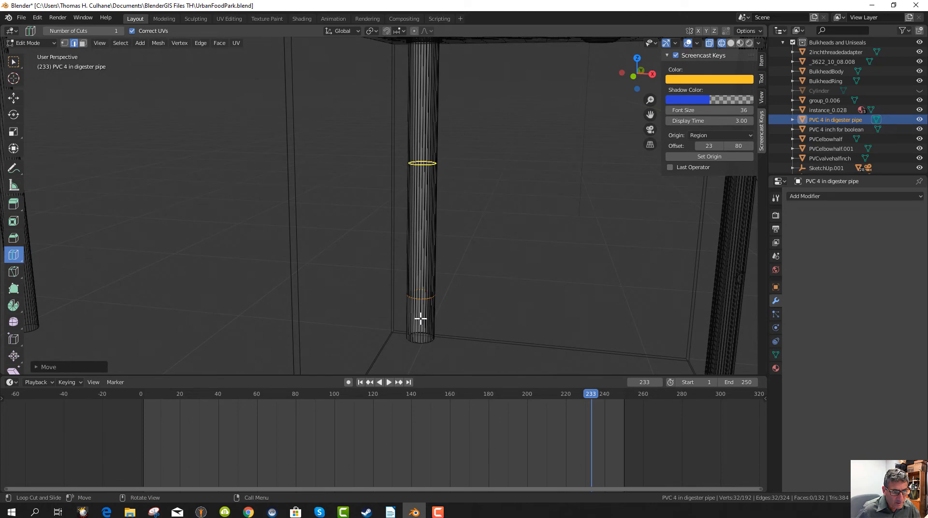
middle_click_drag(494, 331, 468, 247)
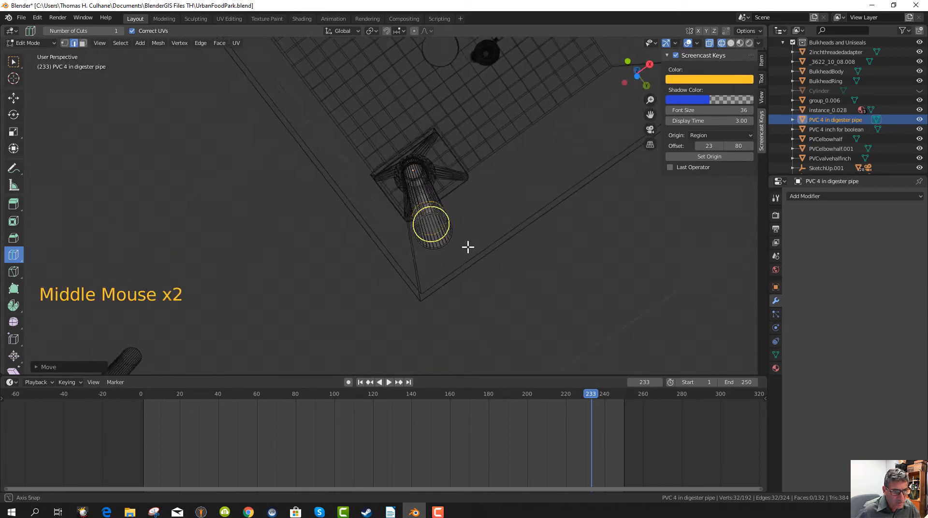
middle_click_drag(425, 203, 473, 285)
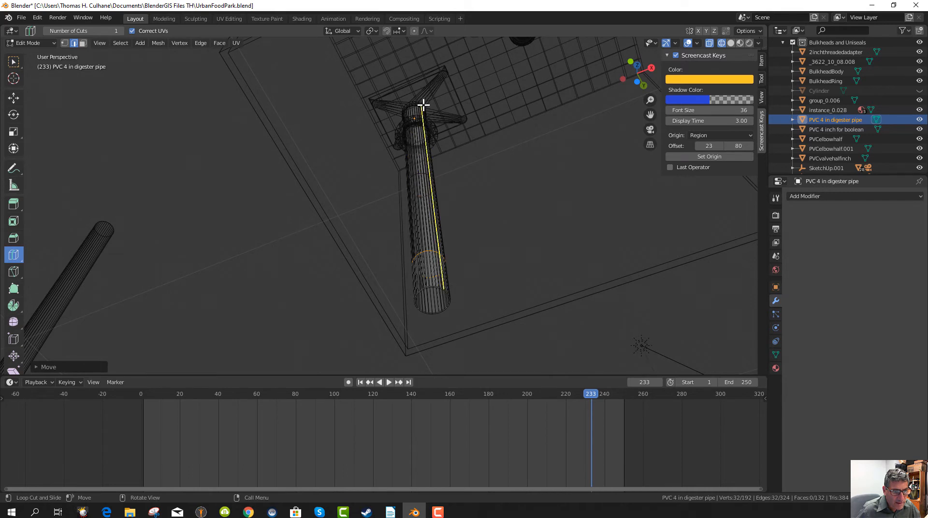
mouse_move(423, 104)
left_mouse_down()
mouse_move(420, 187)
mouse_move(408, 105)
left_mouse_up()
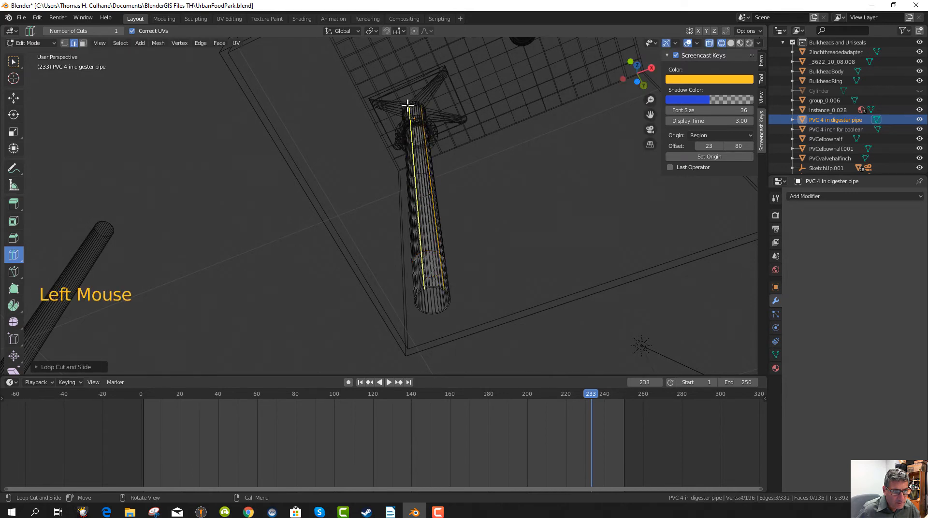
left_click(408, 104)
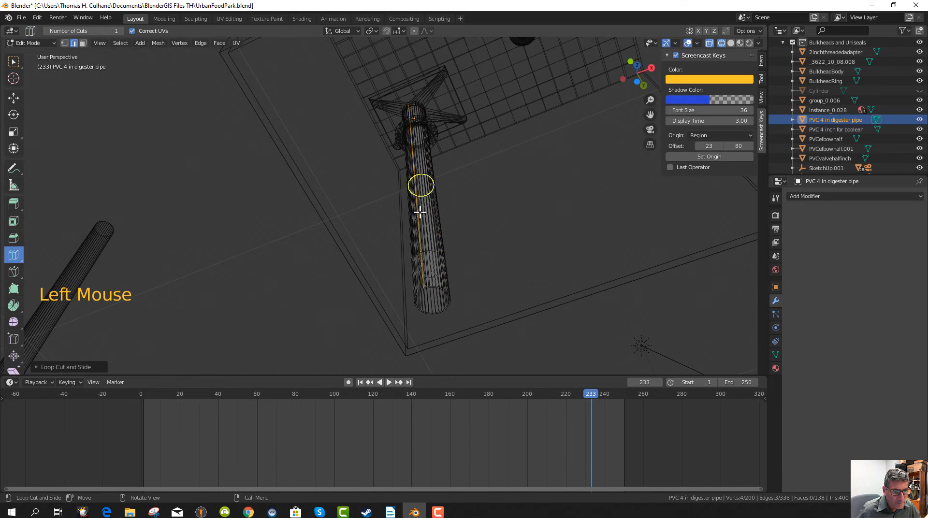
middle_click_drag(479, 319, 425, 311)
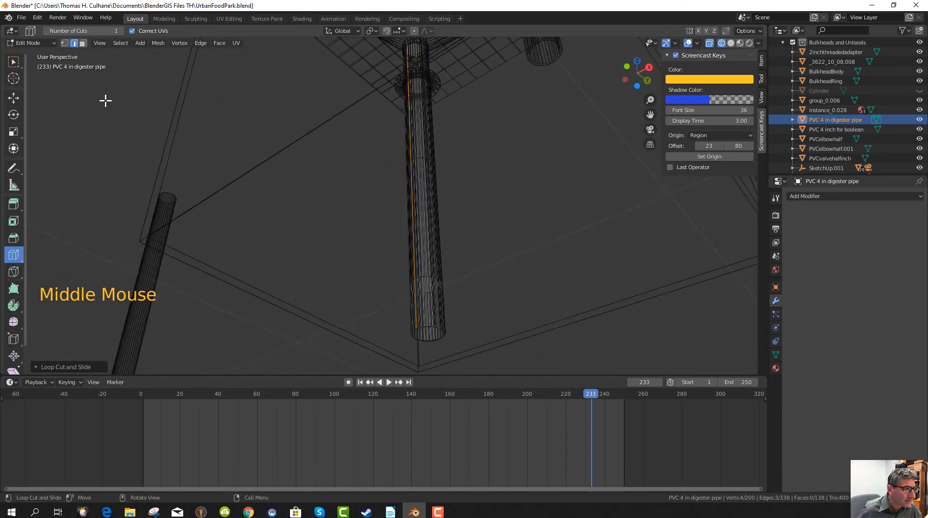
- Try to box-select the pipe section below the lowest edge loop and inspect the selection from several sides
left_click(14, 62)
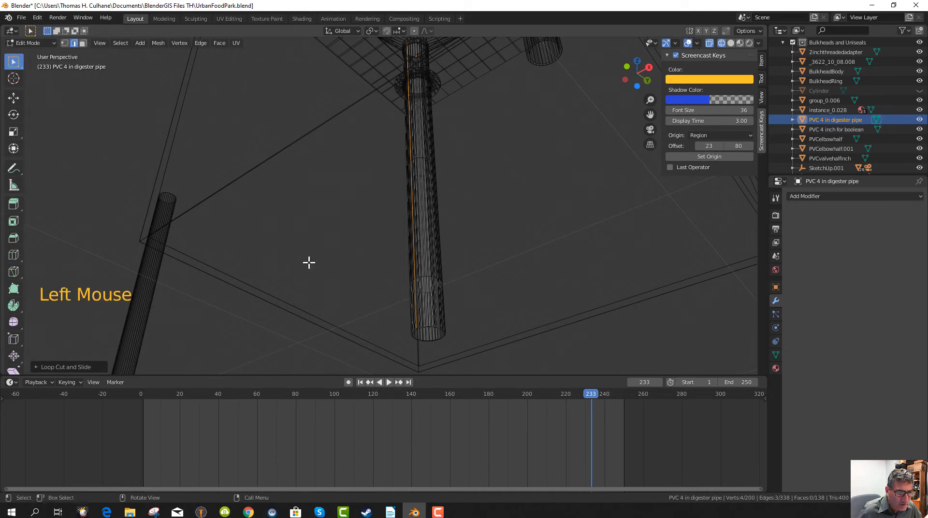
left_click(413, 284)
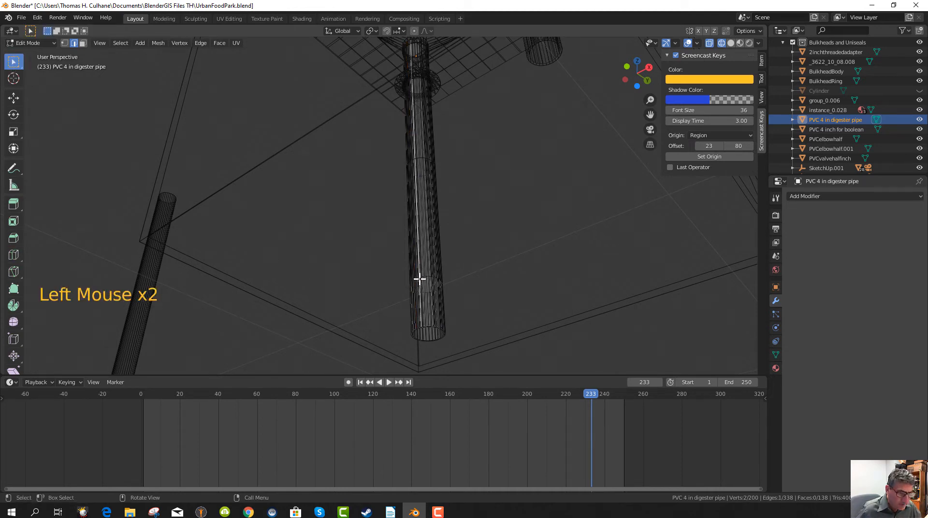
key("b")
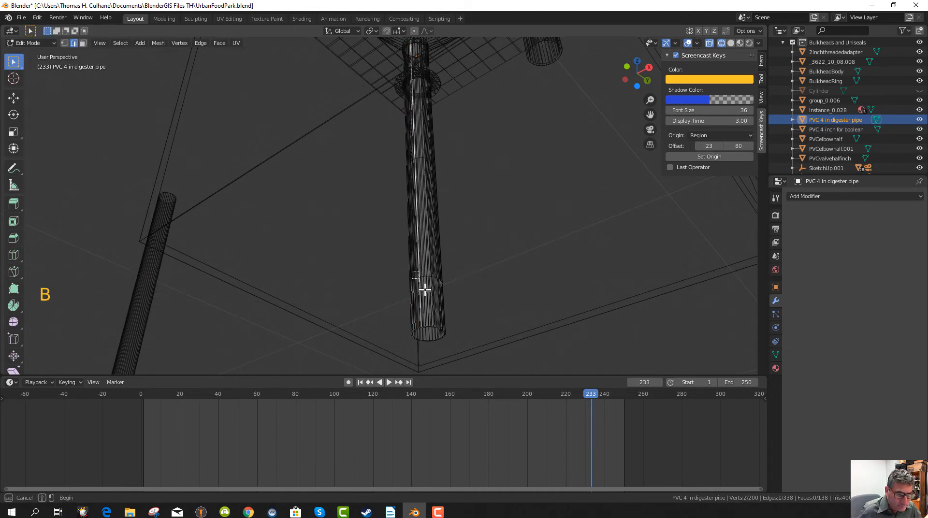
left_click_drag(412, 272, 445, 334)
middle_click_drag(409, 348, 421, 363)
scroll(425, 31, "down", 2)
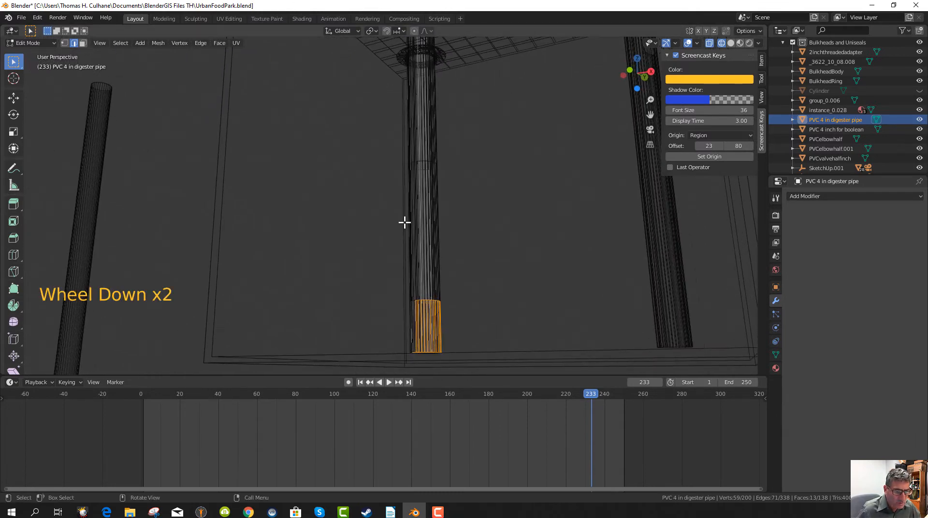
scroll(377, 271, "down", 3)
middle_click_drag(373, 266, 425, 277)
scroll(425, 277, "up", 4)
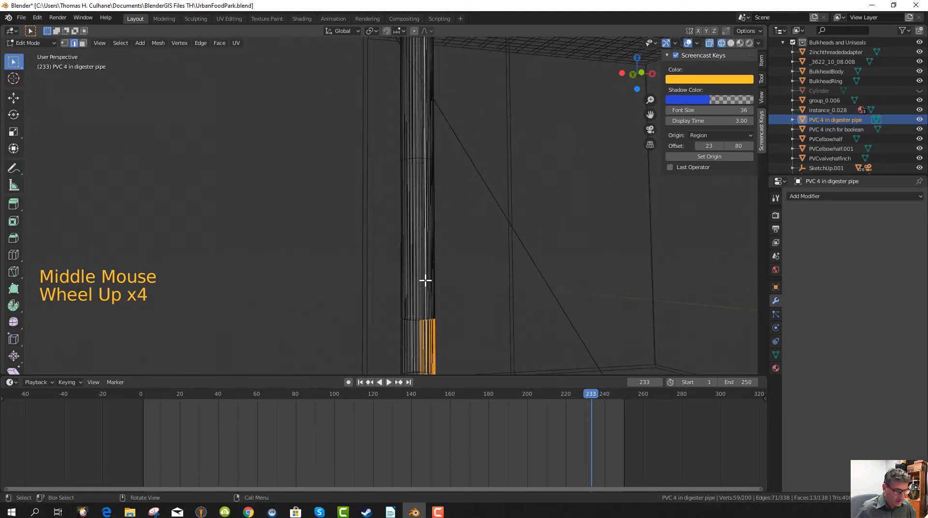
middle_click_drag(435, 317, 520, 261, "shift")
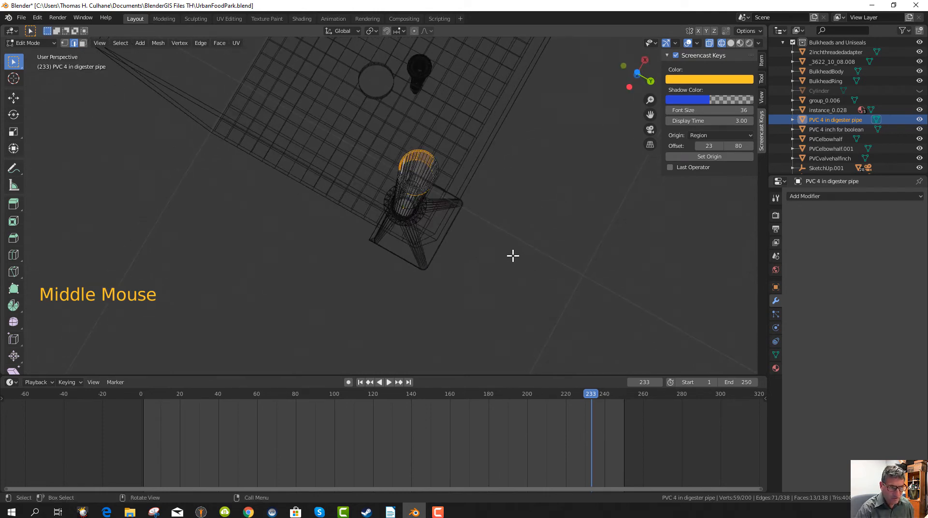
- Try to box-select the -Y half of the pipe in bottom wireframe view, check which geometry is included, and clear the selection
key("KP_7")
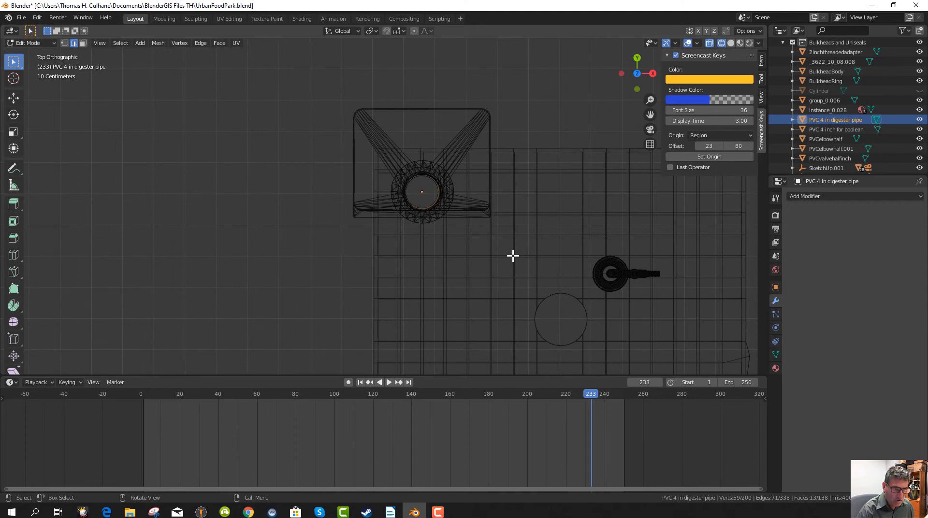
key("ctrl+KP_7")
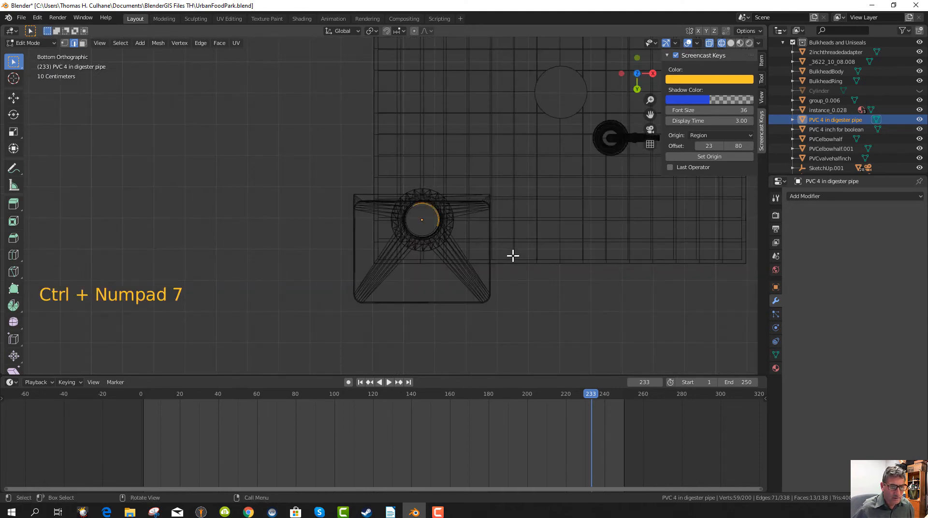
middle_click_drag(516, 251, 553, 241)
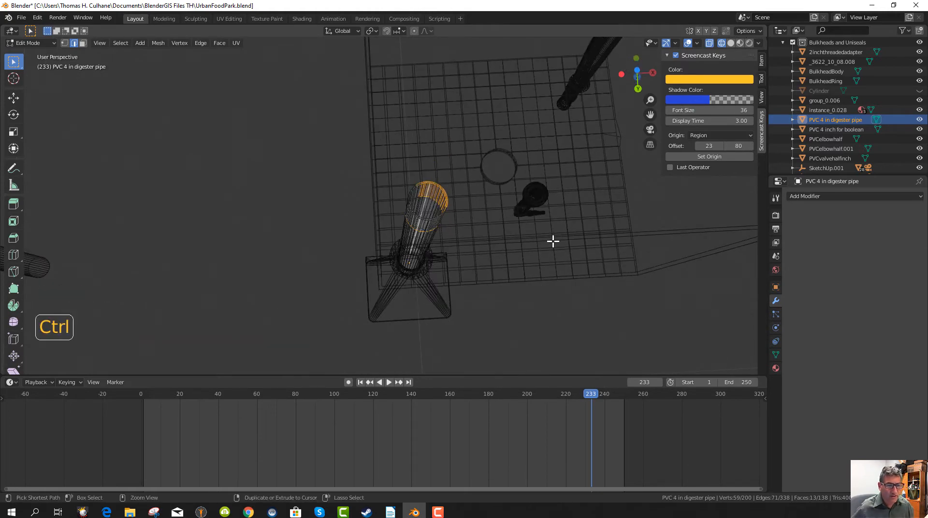
key("ctrl+KP_7")
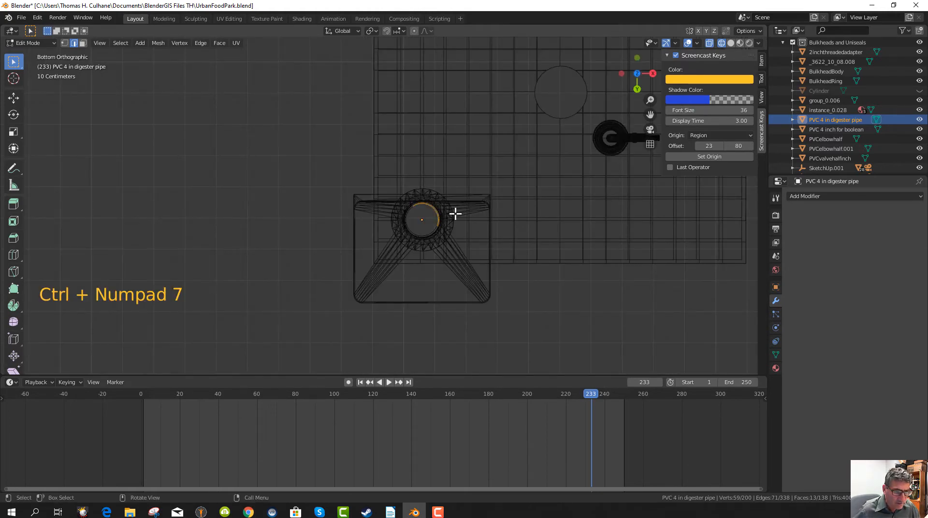
left_click(321, 234)
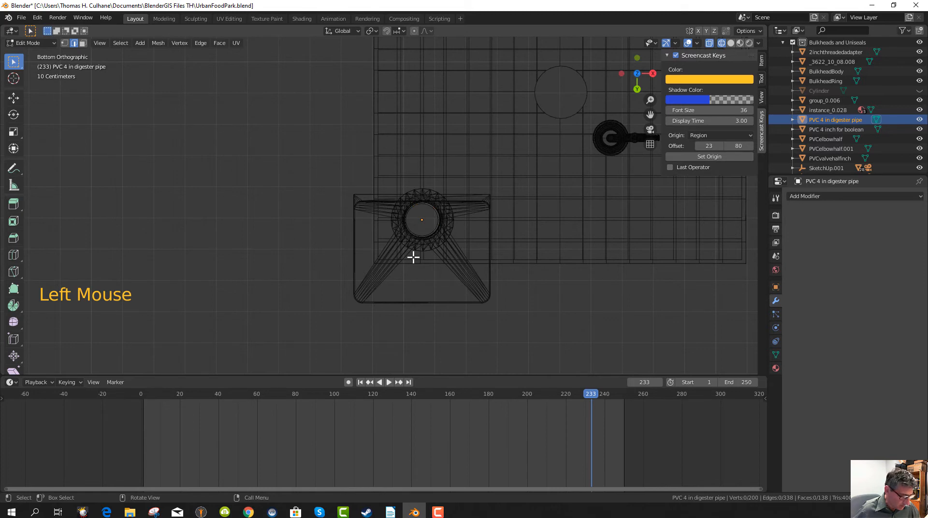
key("b")
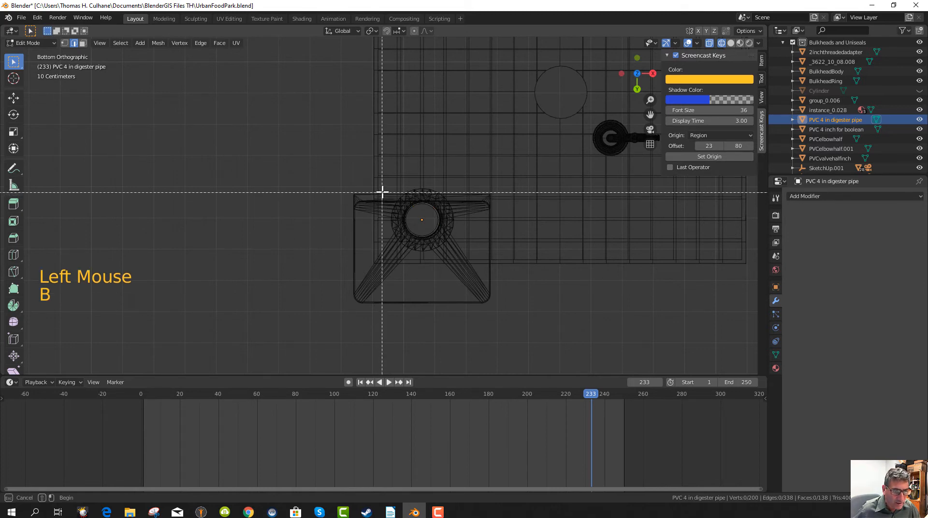
left_click_drag(395, 197, 446, 221)
middle_click_drag(438, 241, 430, 259)
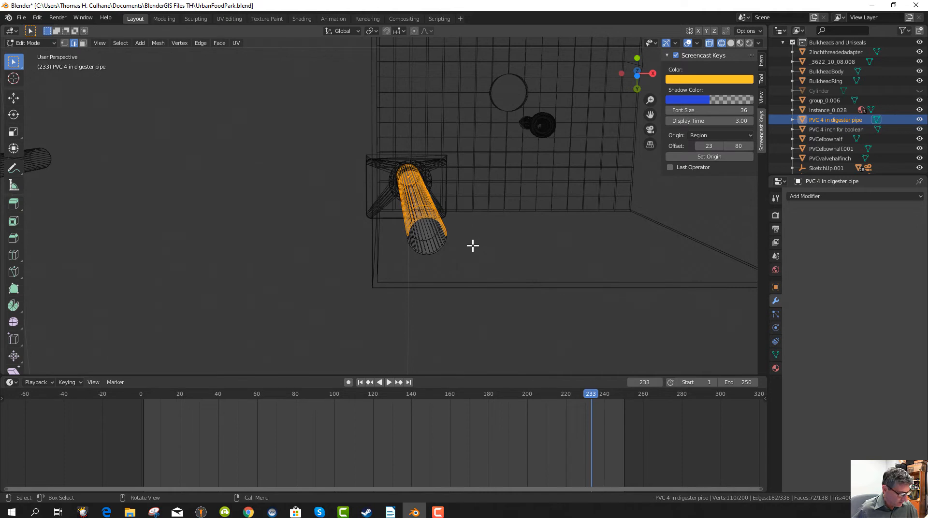
left_click(516, 256)
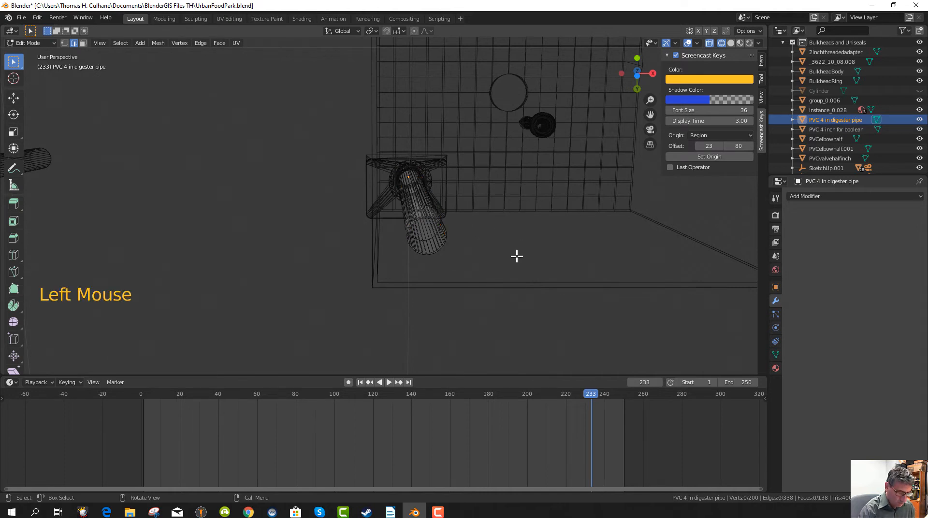
- In bottom view with solid shading, box-select the -Y half of the pipe's bottom rim and return to wireframe shading
key("ctrl+KP_7")
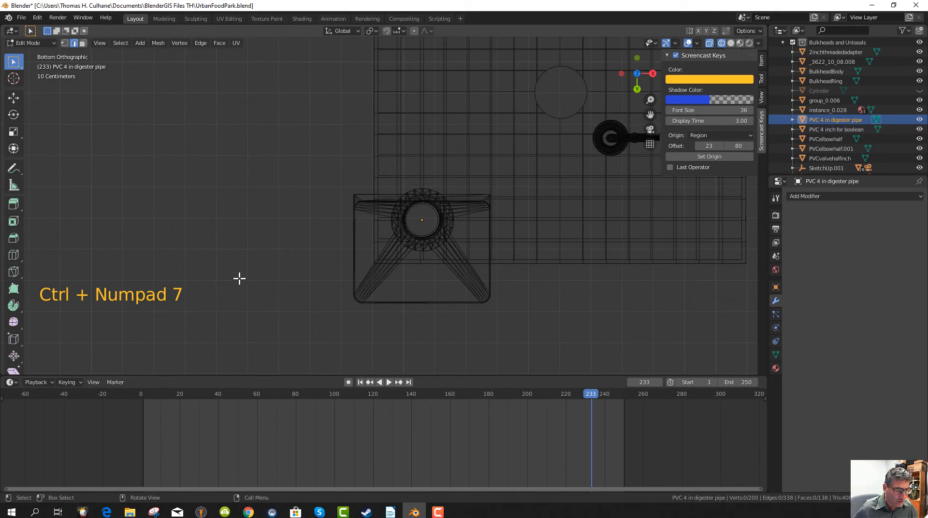
key("z")
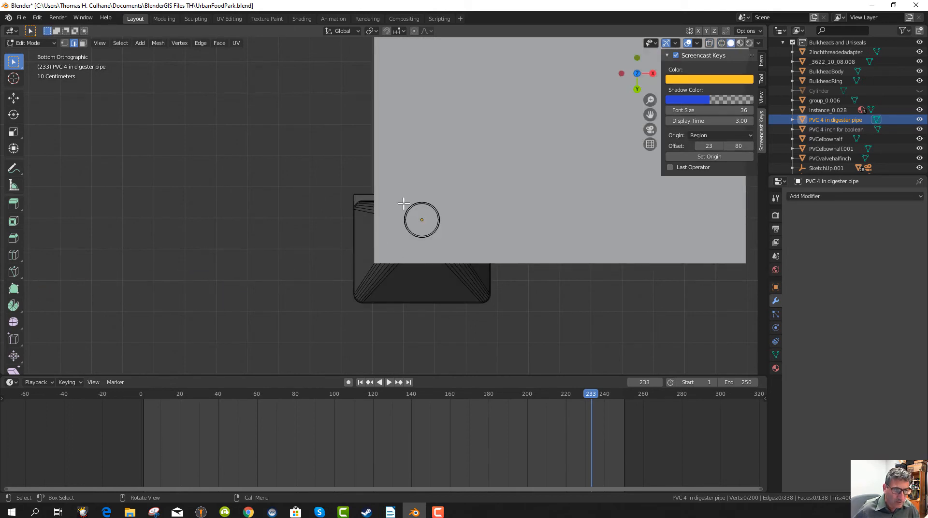
key("b")
left_click_drag(395, 193, 448, 220)
mouse_move(431, 255)
middle_mouse_down()
mouse_move(452, 296)
mouse_move(435, 300)
mouse_move(441, 311)
mouse_move(440, 300)
mouse_move(428, 302)
middle_mouse_up()
key("z")
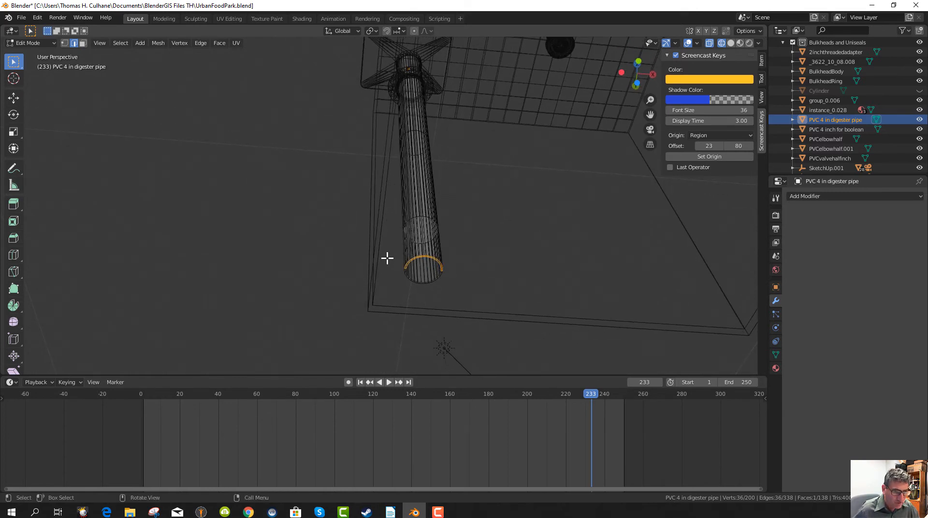
- Try to circle-select the -Y side of the digester pipe's lower end, starting around the rim, and discard the selection
key("c")
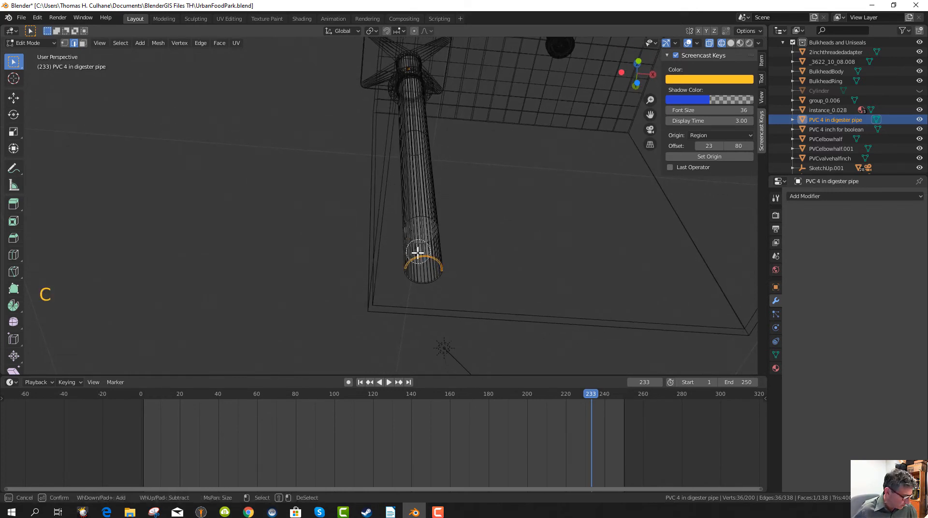
left_click_drag(425, 263, 425, 238)
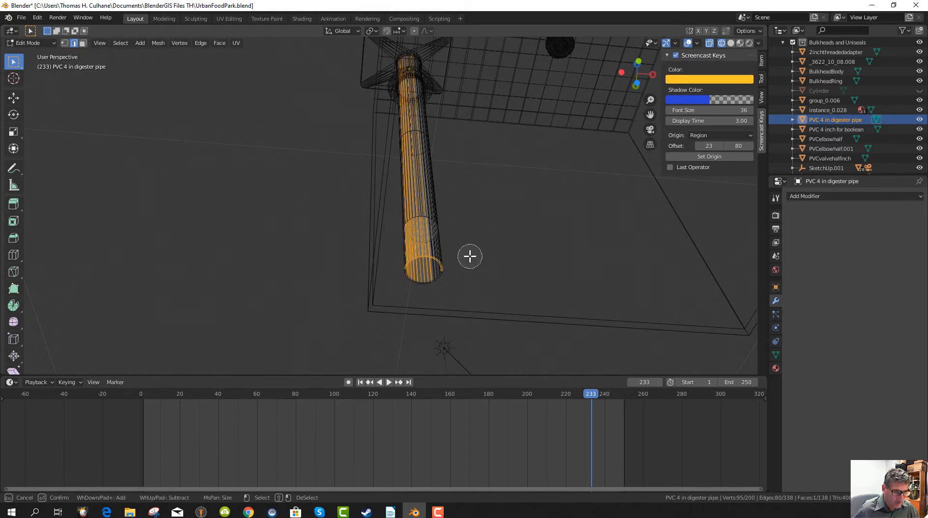
left_click(469, 256)
left_click(436, 270)
- Try to box-select the edges between the digester pipe's lowest loop and half of its bottom rim, and clear the selection
key("b")
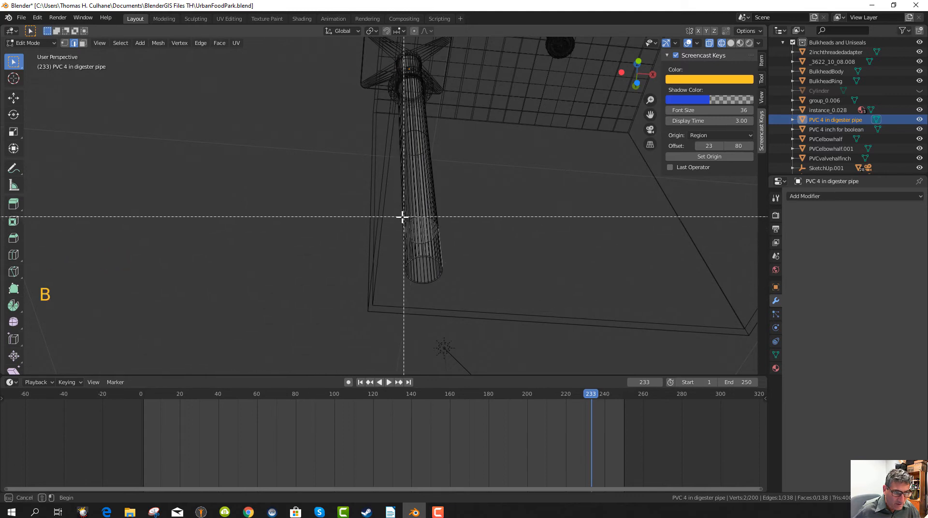
left_click_drag(405, 217, 445, 266)
middle_click_drag(387, 305, 395, 288)
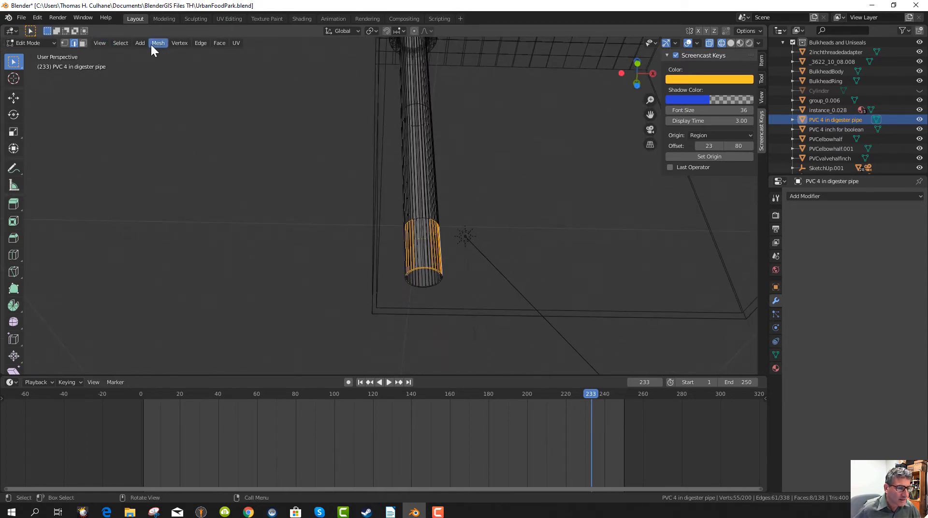
left_click(215, 196)
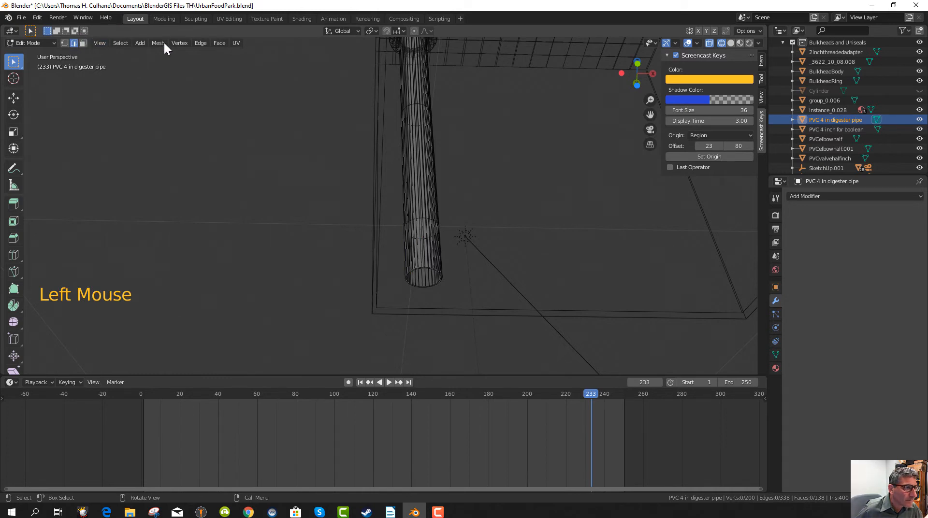
- Switch to face selection and try picking single faces on the wall and bottom rim of the digester pipe
left_click(216, 43)
left_click(217, 43)
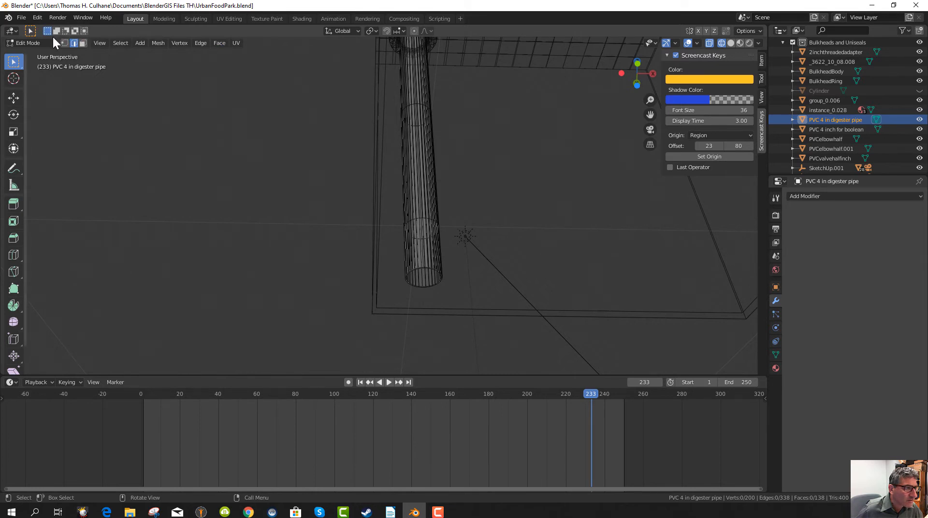
left_click(82, 44)
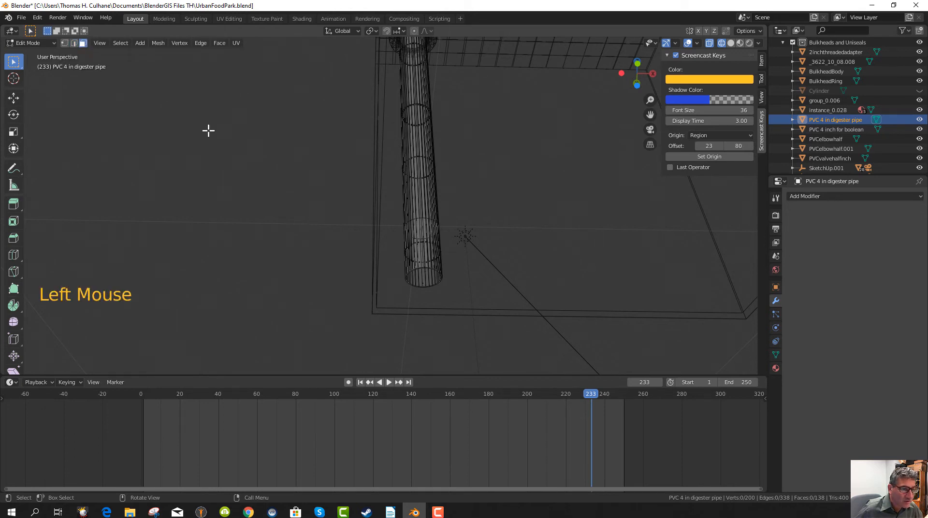
left_click(63, 43)
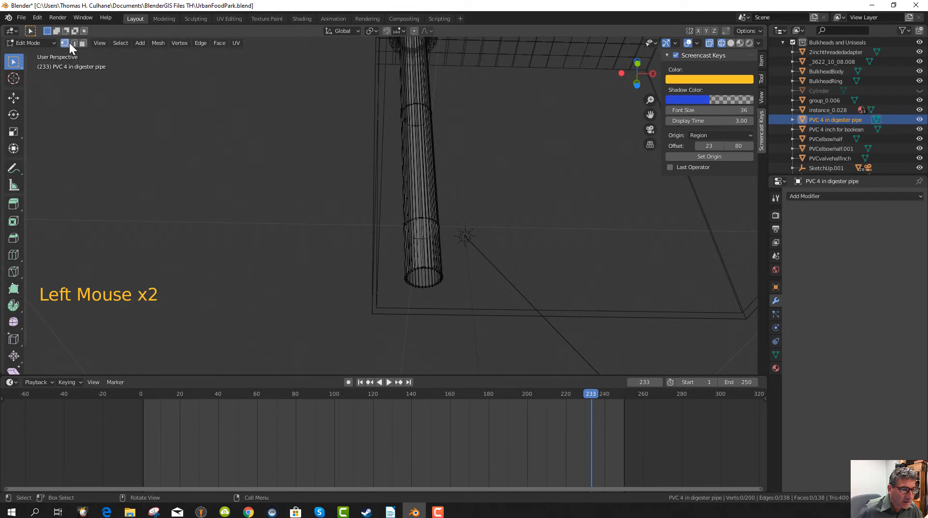
left_click(83, 43)
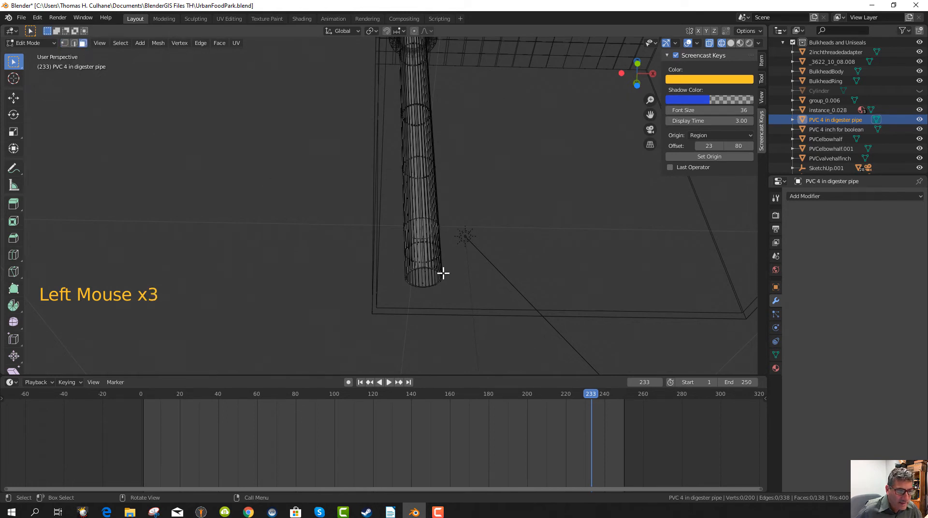
middle_click_drag(444, 274, 418, 263)
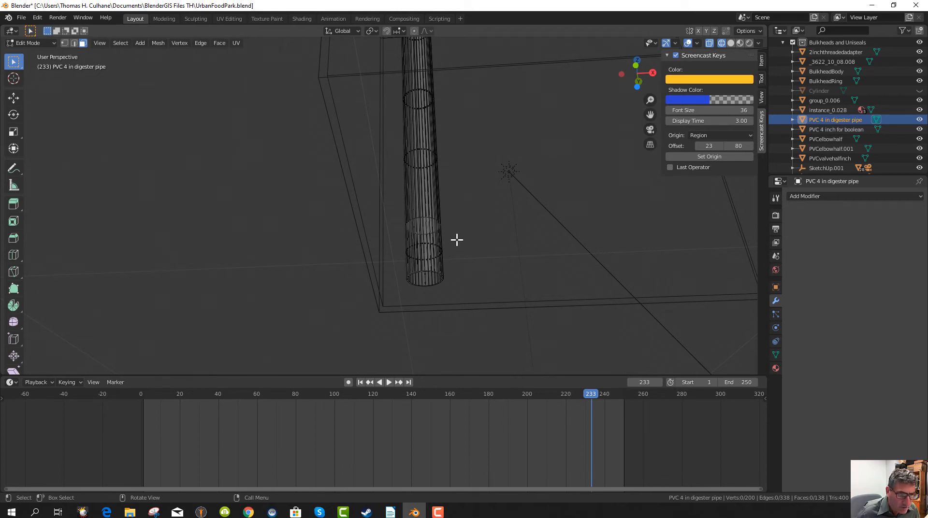
left_click(426, 254, "shift")
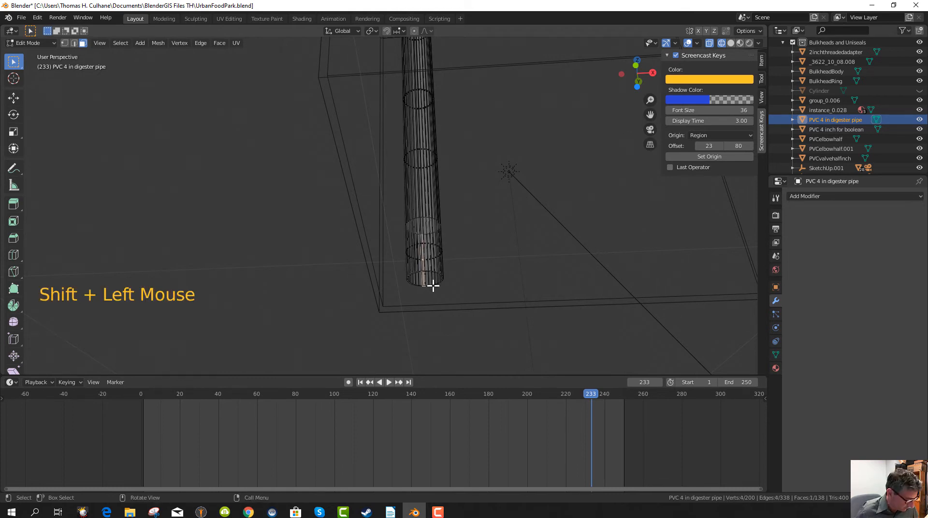
middle_click_drag(433, 280, 455, 273)
left_click(445, 278)
left_click(425, 229)
- Try to box-select the faces of the digester pipe's lower section from the angled underside view, and clear the selection
key("b")
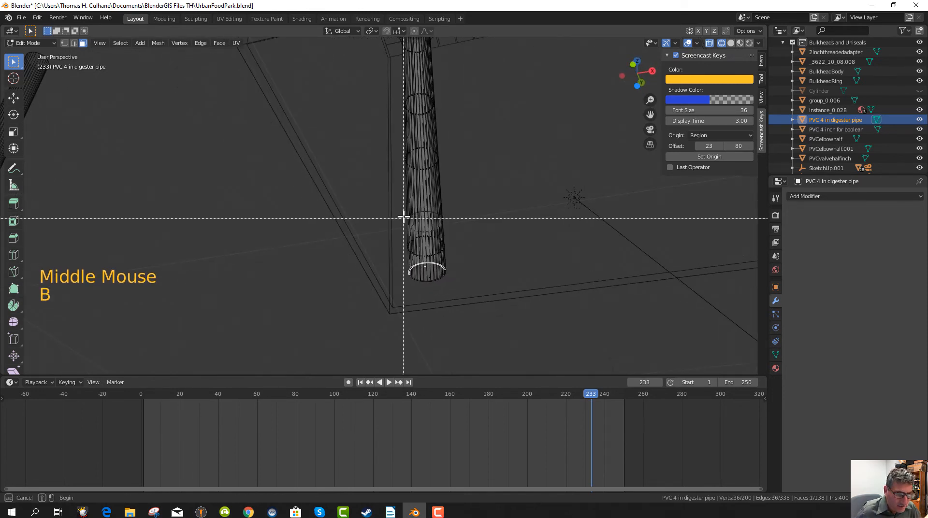
left_click_drag(406, 211, 450, 273)
middle_click_drag(452, 286, 471, 337)
left_click(502, 255)
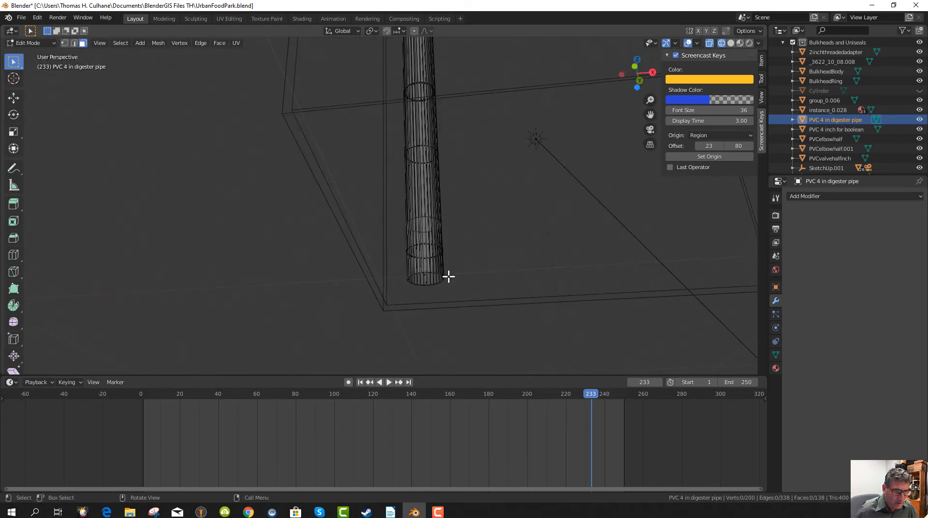
- Try to box-select all faces below the digester pipe's lowest edge loop in front view, and inspect the selection from an angle
middle_click_drag(449, 276, 452, 310)
key("KP_1")
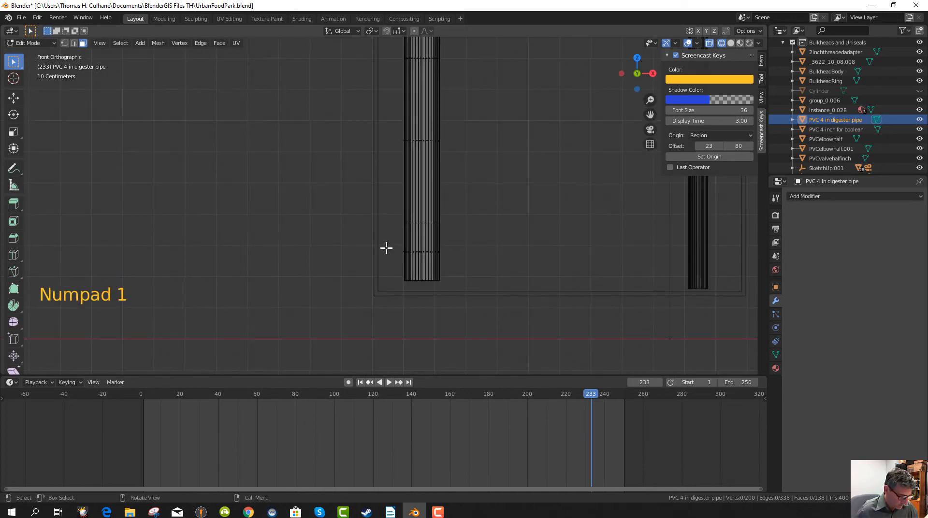
key("b")
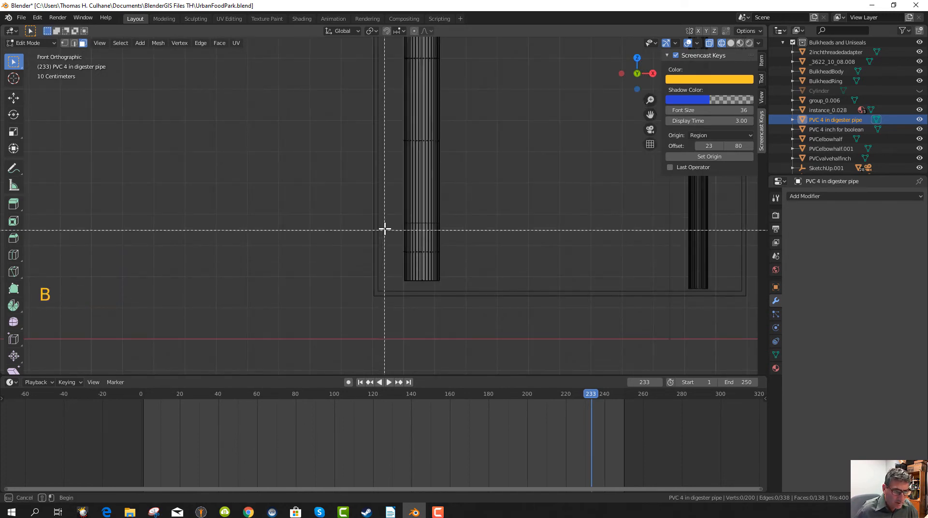
left_click_drag(396, 223, 443, 292)
middle_click_drag(444, 292, 391, 302)
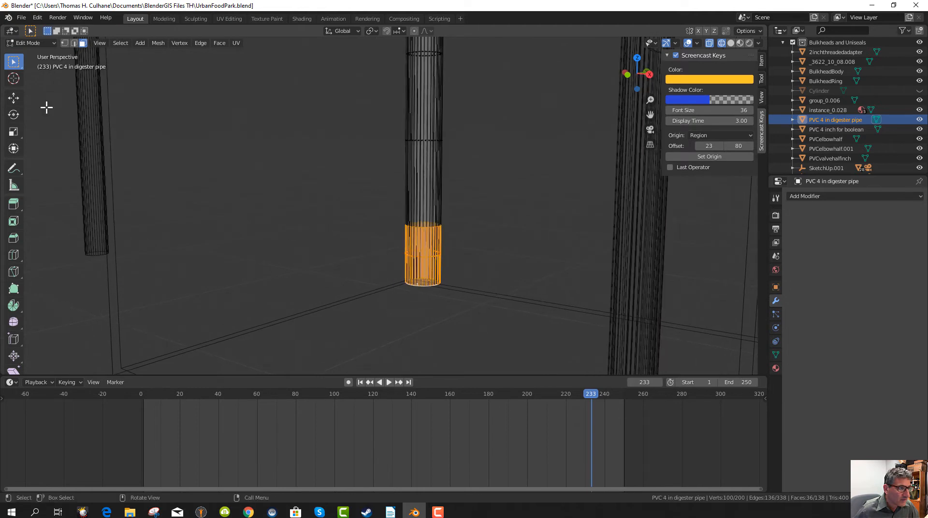
- Switch to edge selection, clear the selected faces and try to box-select the edges at the digester pipe's lower end
left_click(74, 43)
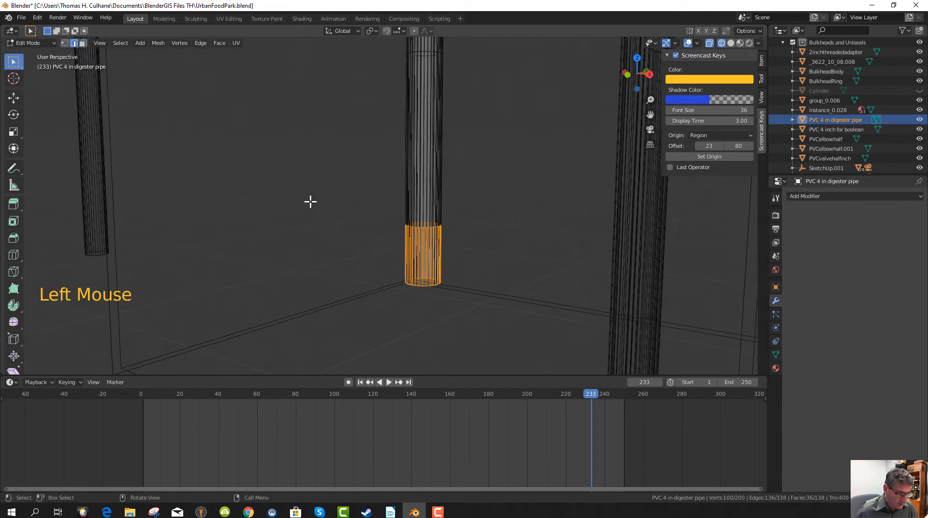
left_click(359, 252)
key("b")
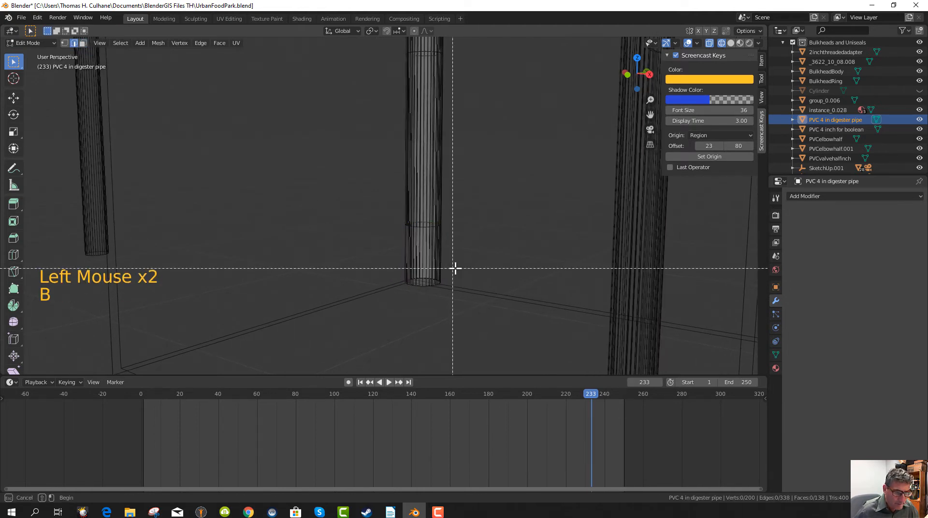
left_click_drag(397, 243, 450, 293)
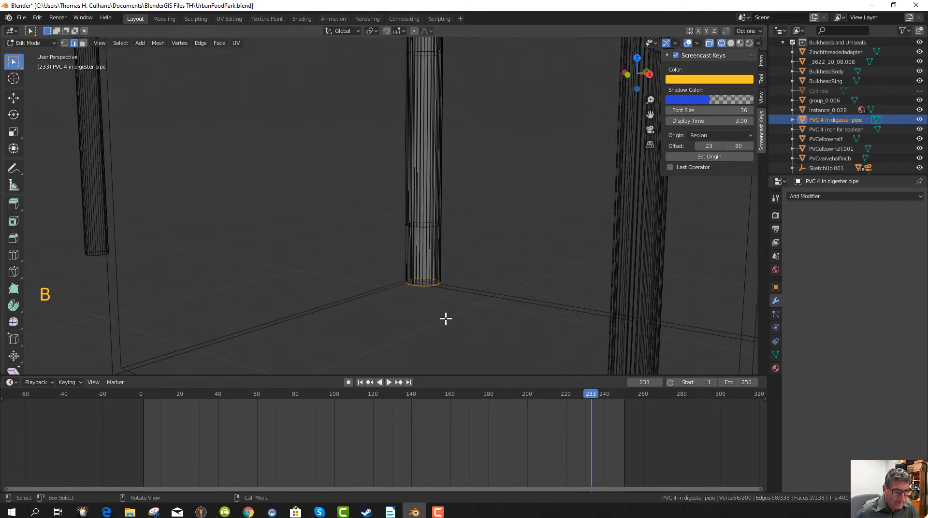
mouse_move(446, 318)
middle_mouse_down()
mouse_move(454, 288)
mouse_move(454, 312)
middle_mouse_up()
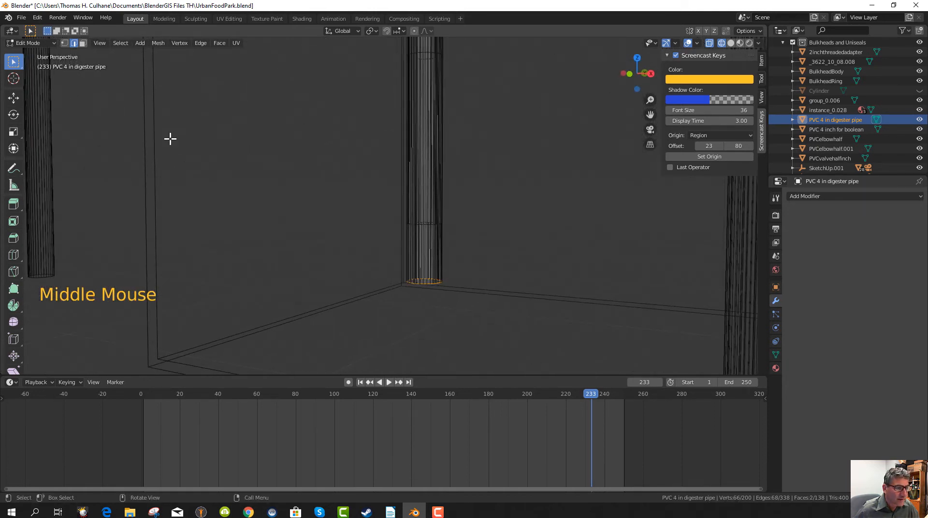
- Switch to vertex selection, box-select the vertices of the digester pipe's bottom rim and inspect them from below
left_click(66, 43)
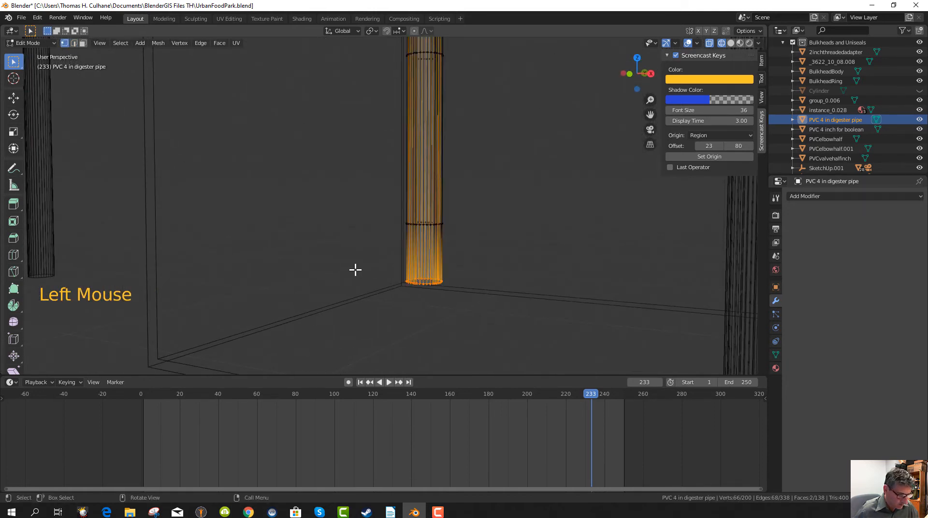
left_click(356, 270)
key("b")
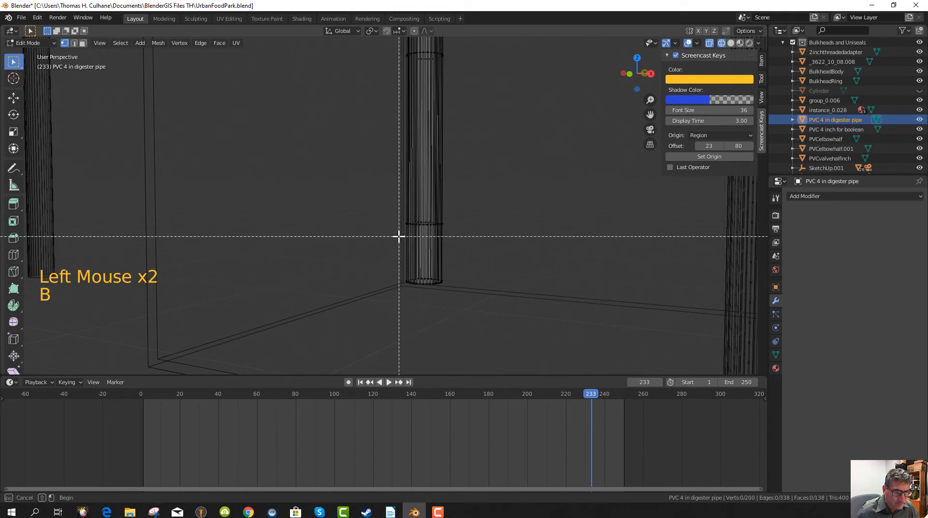
left_click_drag(411, 321, 488, 306)
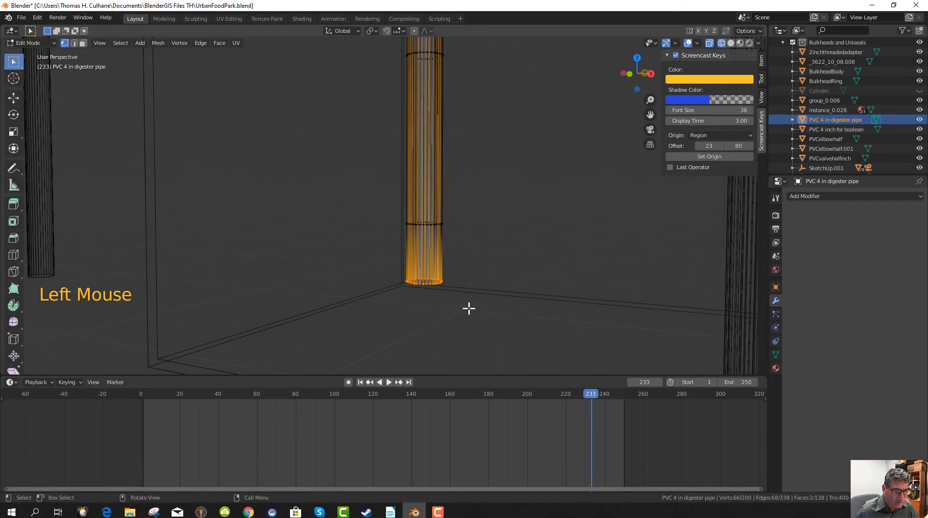
middle_click_drag(469, 307, 474, 249)
middle_click_drag(474, 298, 438, 221)
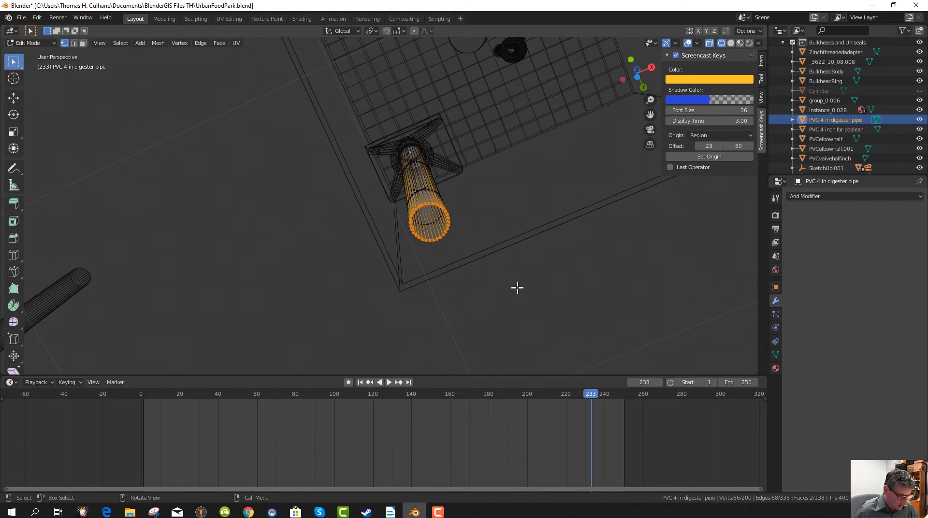
- Try to box-select only half of the bottom rim's vertices from beneath the pipe, check the result and clear the selection
left_click(517, 288)
key("b")
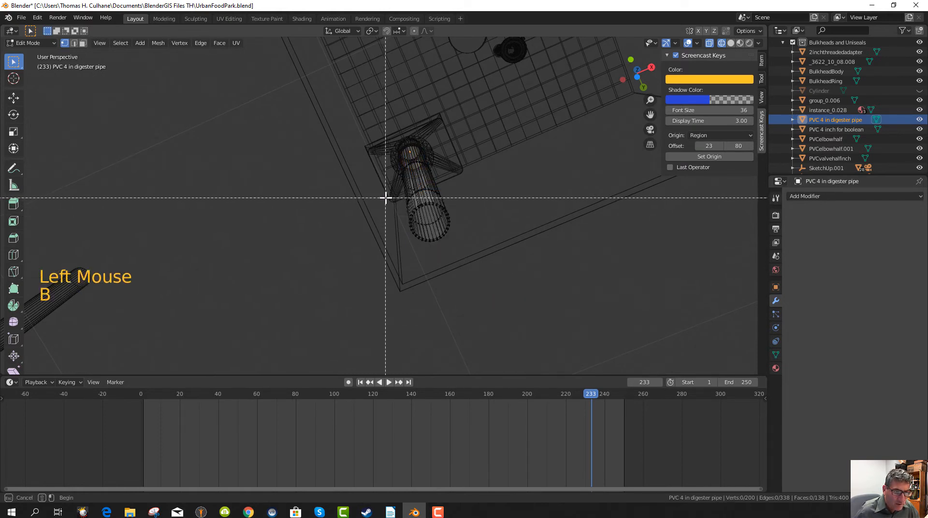
left_click_drag(401, 194, 452, 220)
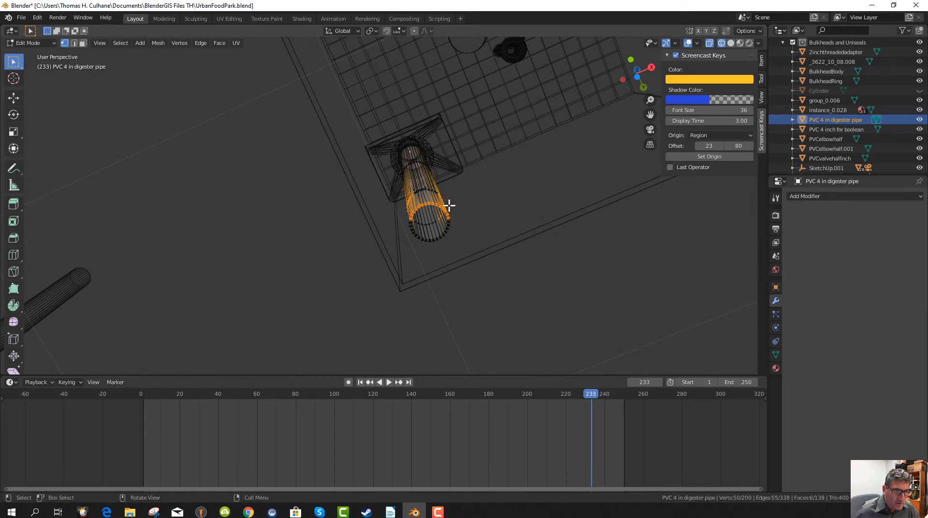
middle_click_drag(449, 206, 483, 255)
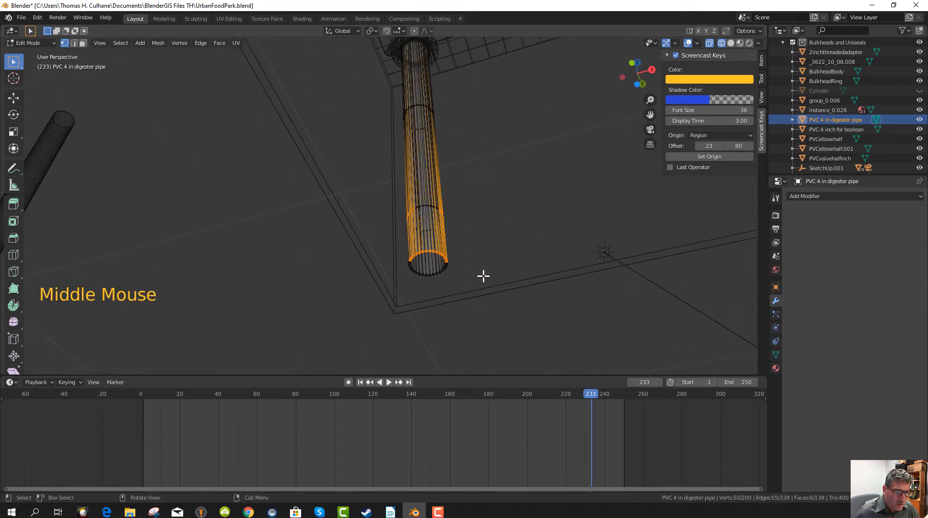
left_click(497, 264)
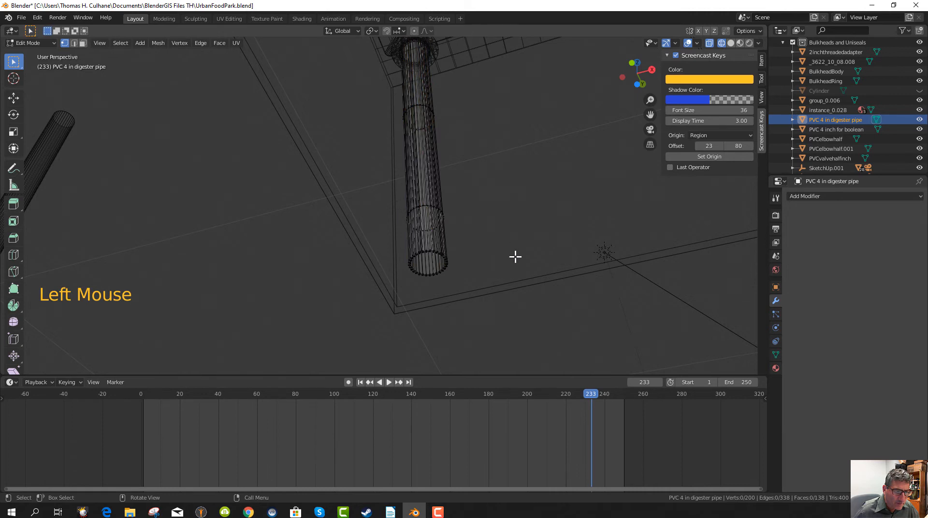
- Return to solid shading and Object Mode, and move the digester pipe straight down along Z until it is completely below the tank
middle_click_drag(516, 257, 495, 275)
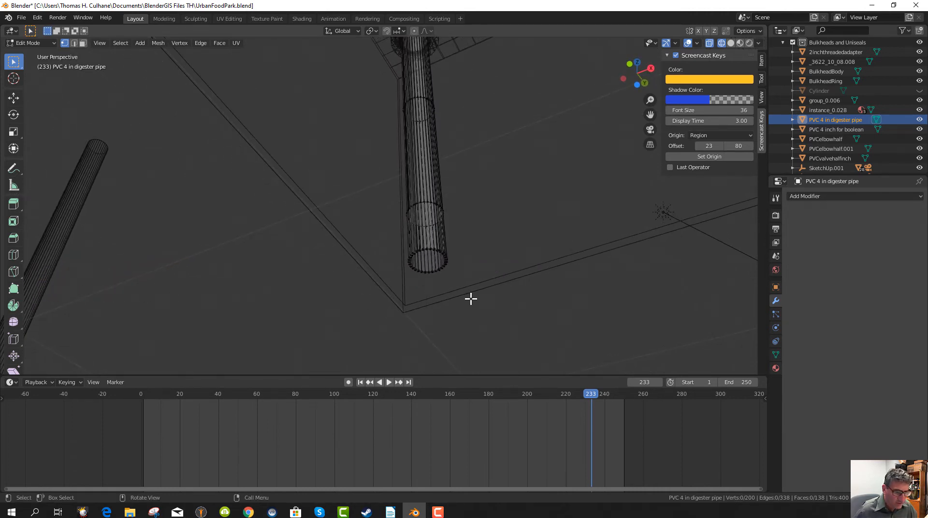
key("z")
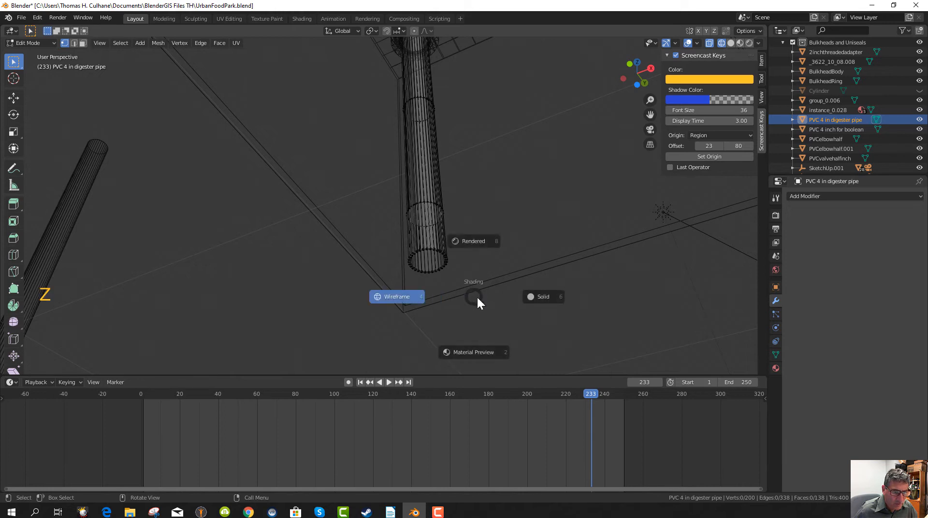
left_click(537, 296)
scroll(515, 291, "down", 10)
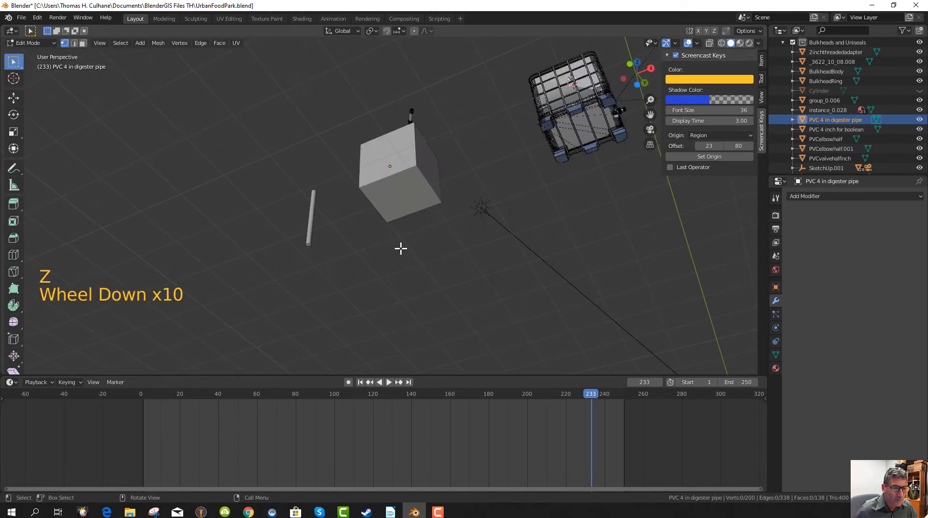
mouse_move(399, 249)
middle_mouse_down()
mouse_move(428, 340)
mouse_move(414, 200)
middle_mouse_up()
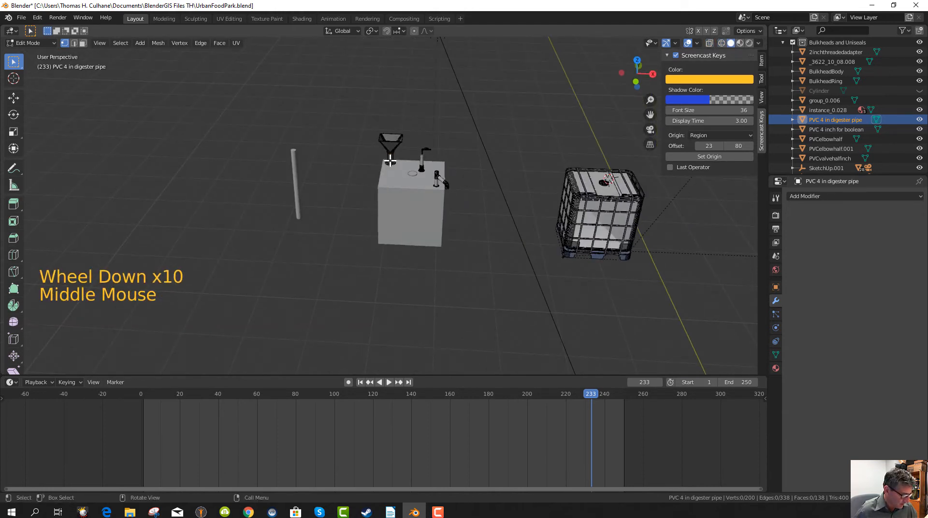
key("Tab")
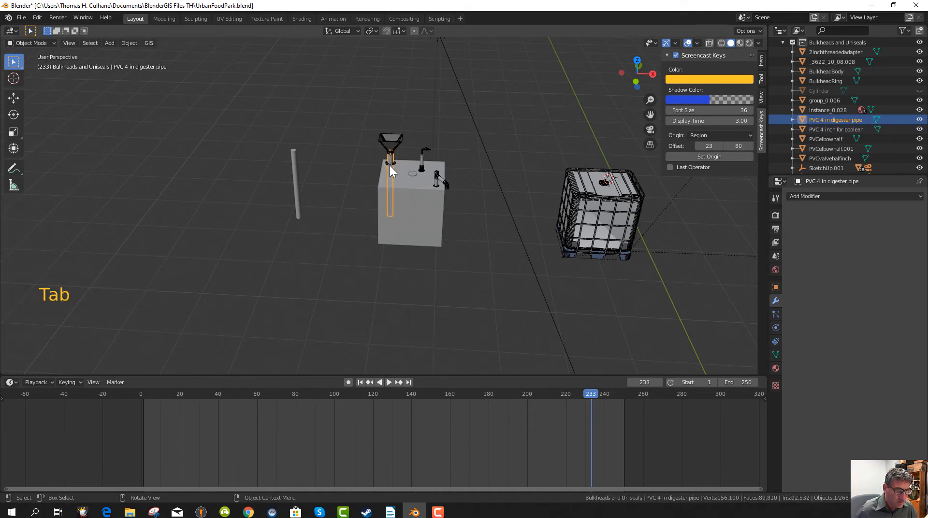
key("g")
key("z")
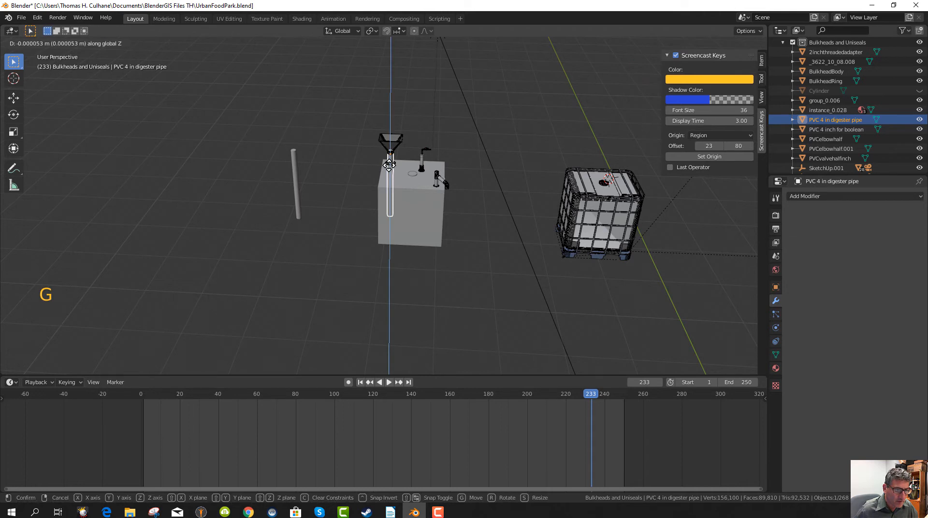
left_click(442, 321)
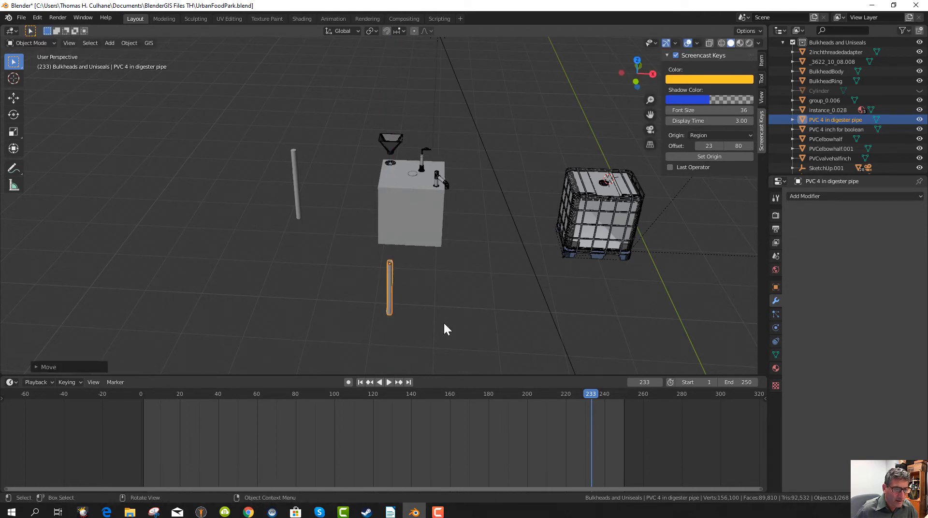
- Enter Edit Mode on the digester pipe and, from an orthographic bottom view, box-select the vertices of one half of its bottom rim
middle_click_drag(443, 321, 427, 256)
scroll(427, 257, "up", 6)
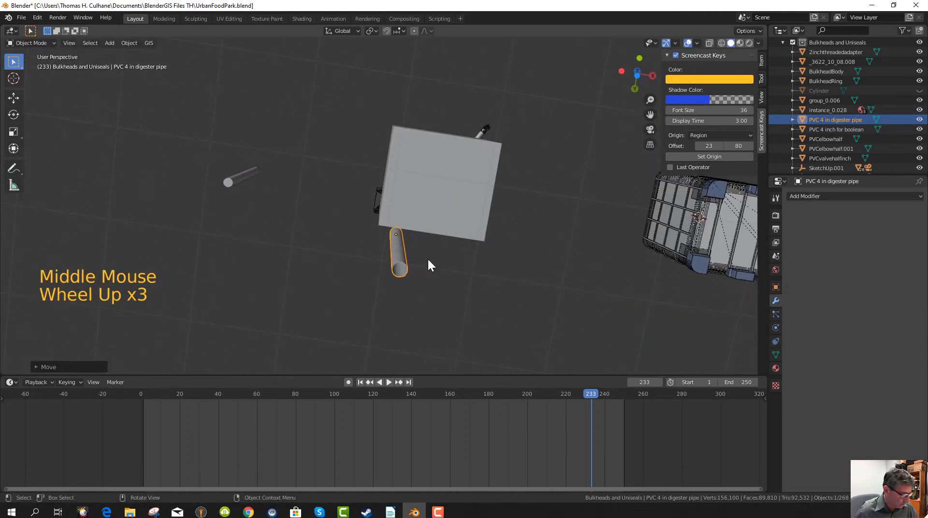
scroll(442, 293, "down", 4)
key("Tab")
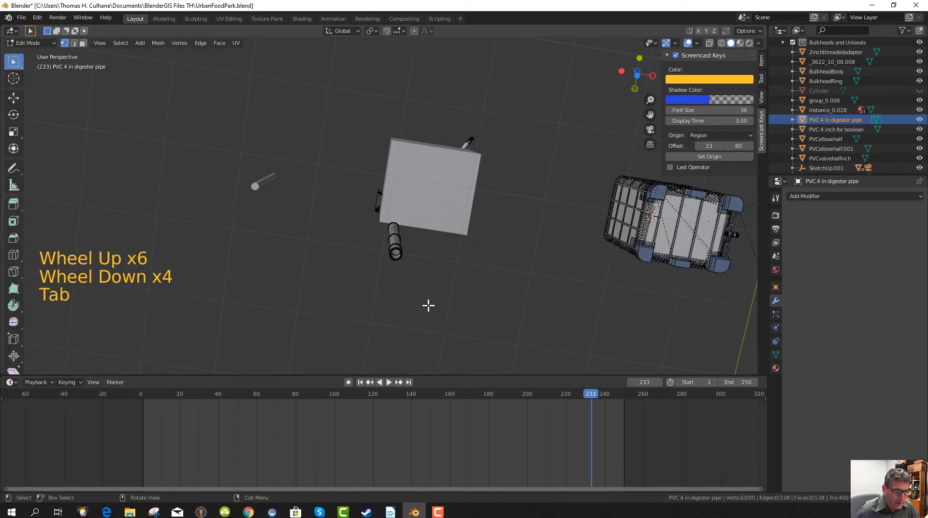
mouse_move(427, 304)
middle_mouse_down()
mouse_move(423, 333)
mouse_move(418, 325)
mouse_move(411, 341)
mouse_move(435, 297)
mouse_move(428, 307)
middle_mouse_up()
scroll(399, 341, "up", 2)
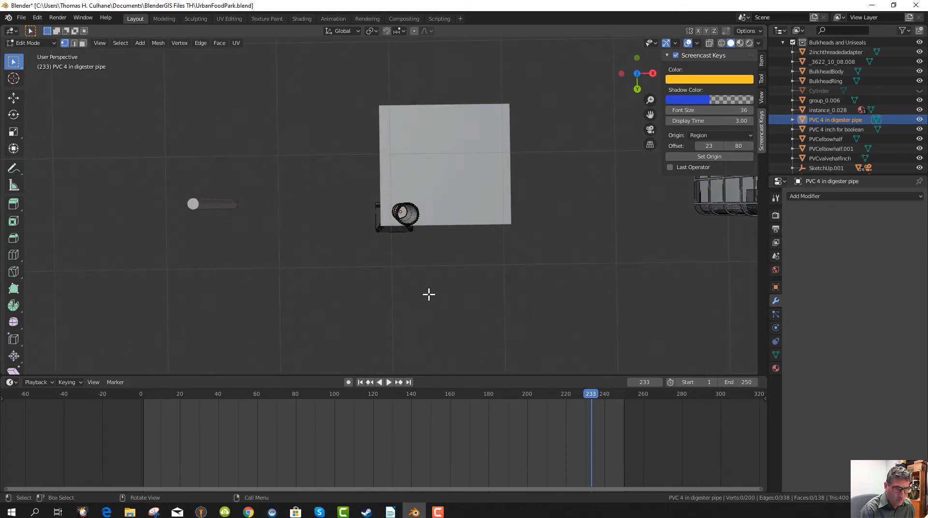
key("ctrl+KP_7")
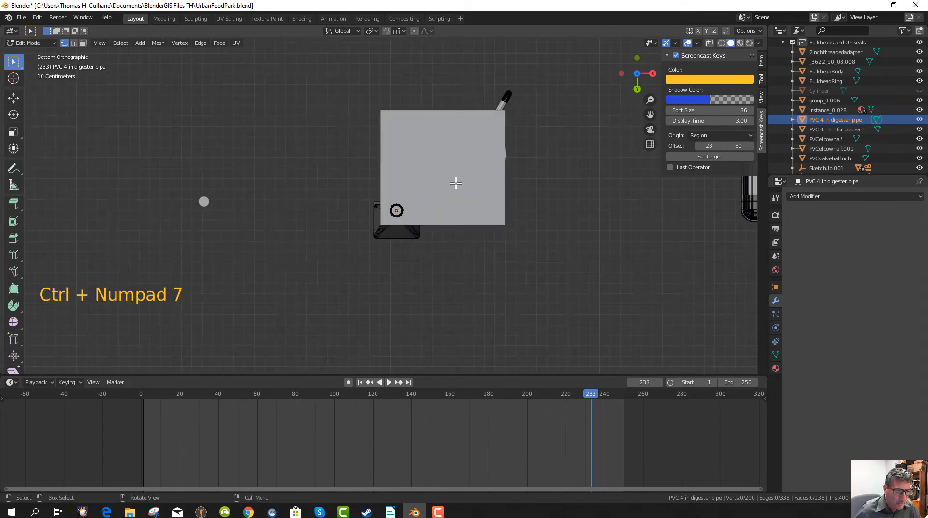
scroll(430, 224, "up", 4)
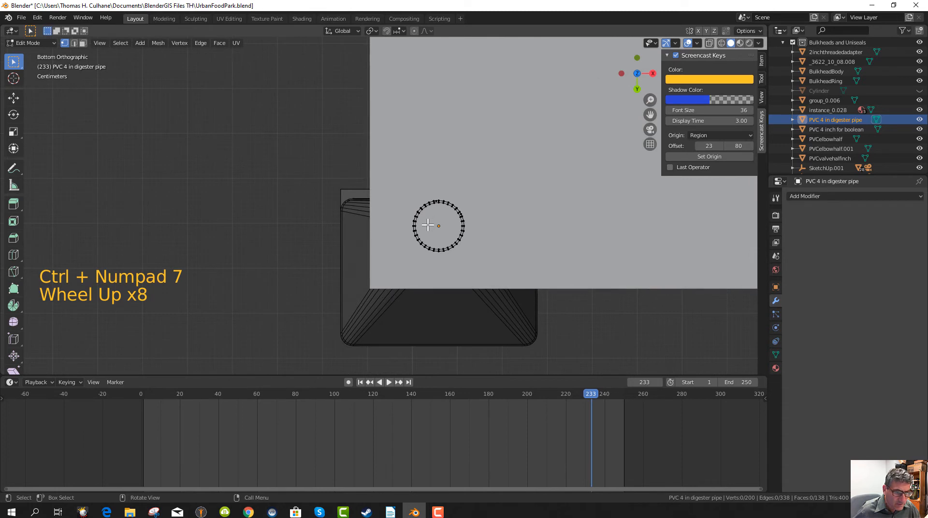
key("b")
left_click_drag(410, 187, 471, 226)
- Extend the selection by box-selecting the vertices of the pipe's next ring above the rim, and inspect the selected half from below
middle_click_drag(458, 257, 460, 296)
scroll(464, 268, "down", 7)
scroll(463, 269, "down", 5)
scroll(422, 292, "up", 3)
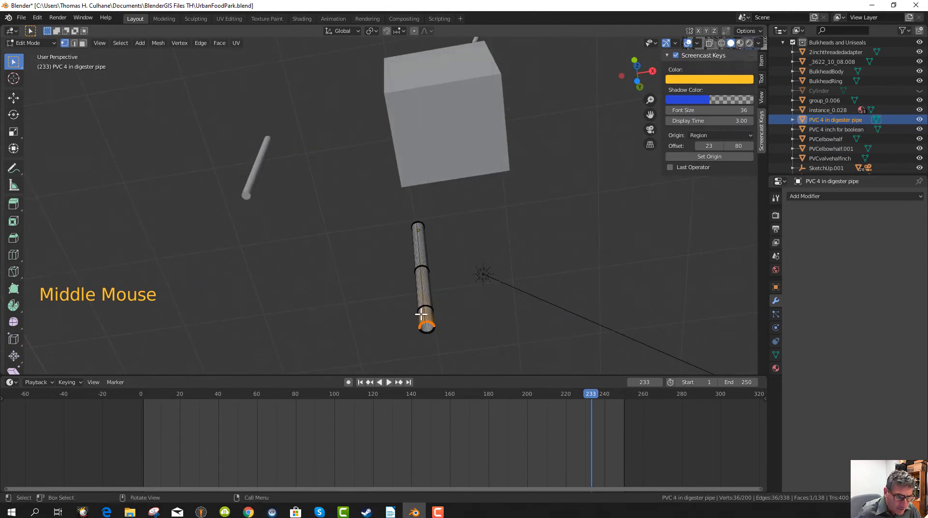
key("b")
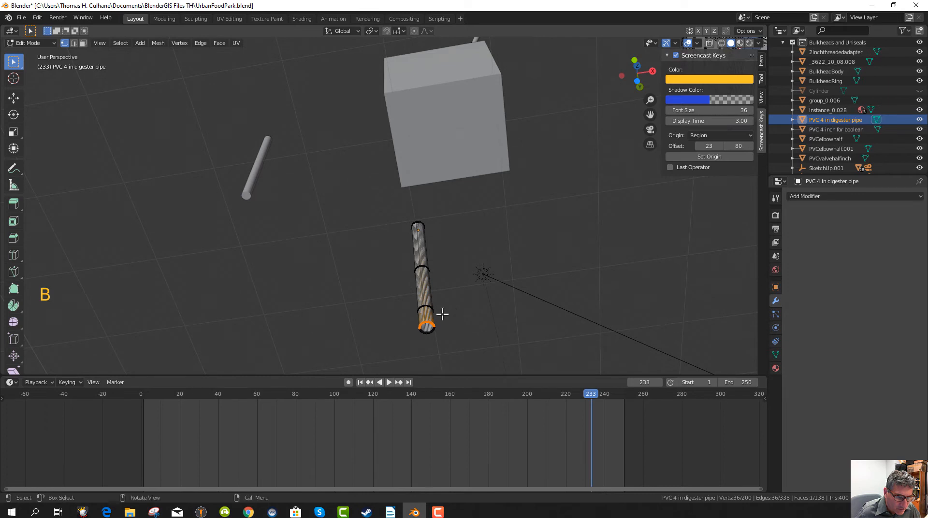
key("b")
left_click_drag(414, 302, 439, 311)
middle_click_drag(439, 311, 503, 273)
scroll(438, 290, "up", 2)
middle_click_drag(582, 292, 577, 295)
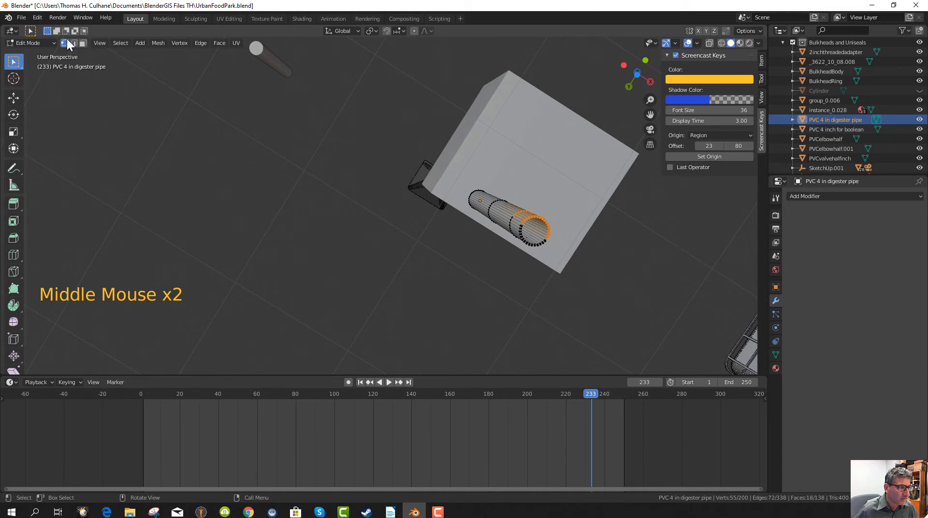
- Save the UrbanFoodPark.blend file
left_click(21, 18)
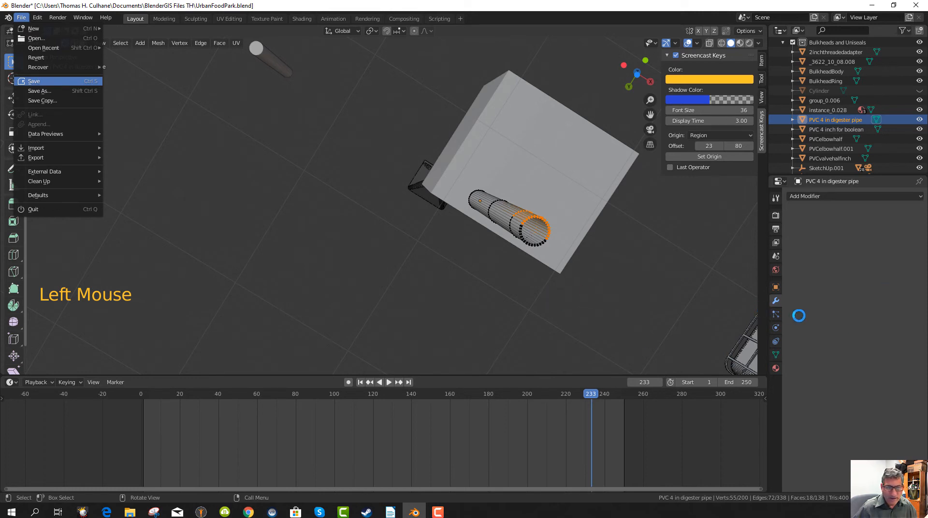
- Save the Blender file
left_click(34, 81)
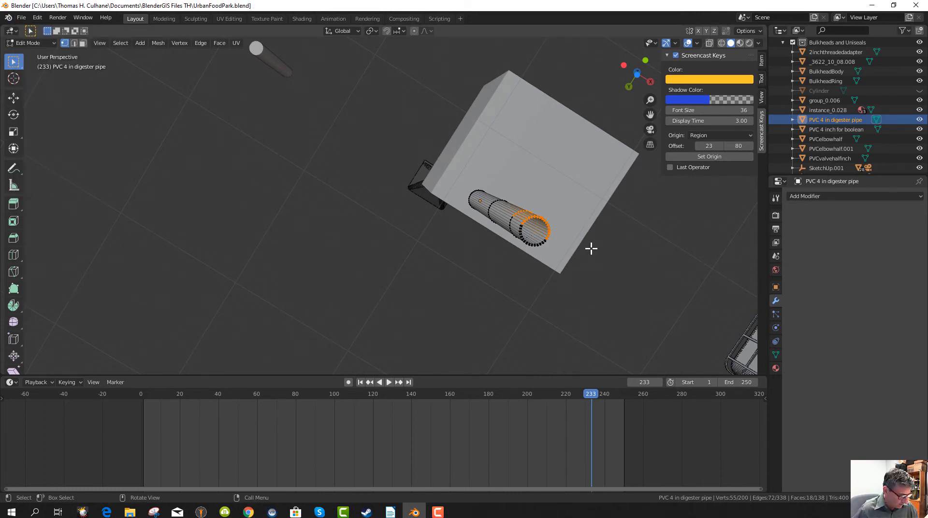
- Try to delete all the selected vertices at the open end of the digester pipe
key("x")
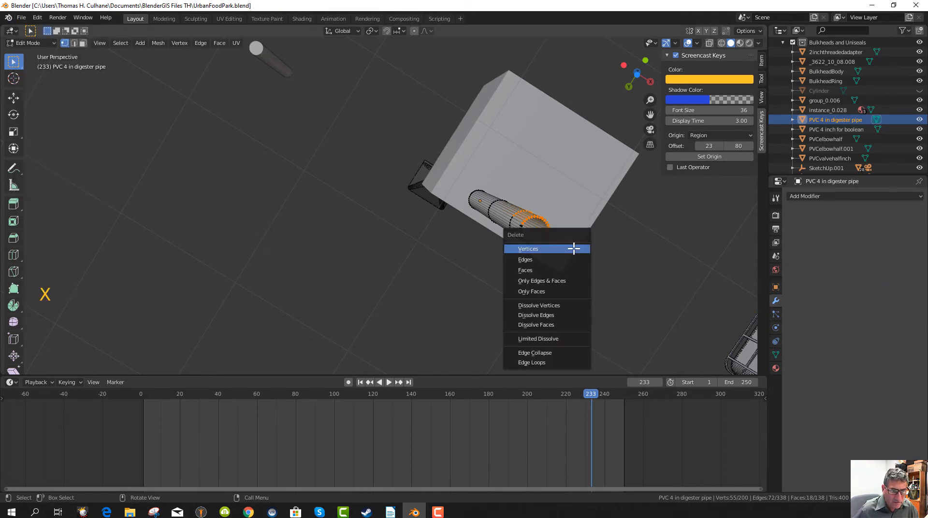
left_click(574, 247)
middle_click_drag(574, 249, 538, 289)
middle_click_drag(533, 241, 501, 270)
key("ctrl+z")
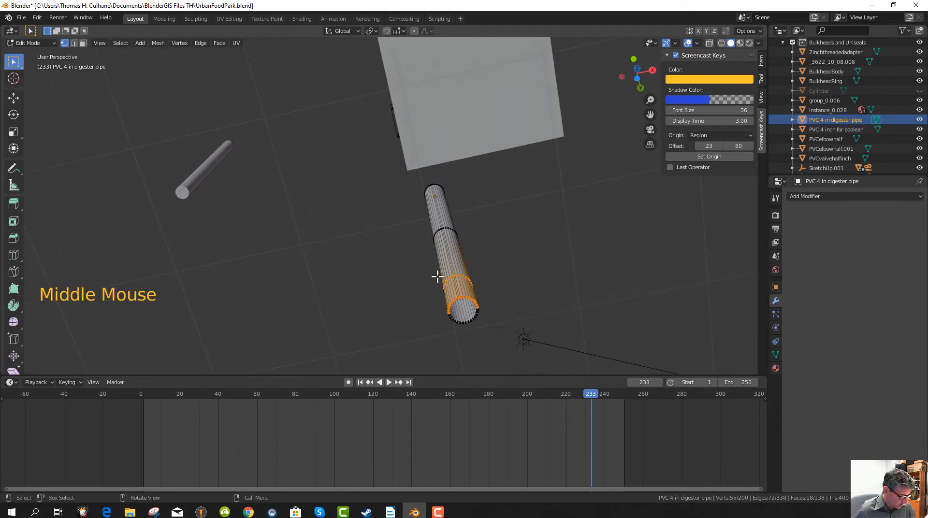
- Step the selection back to the half ring at the digester pipe's open end, delete those vertices and return to Object Mode
key("ctrl")
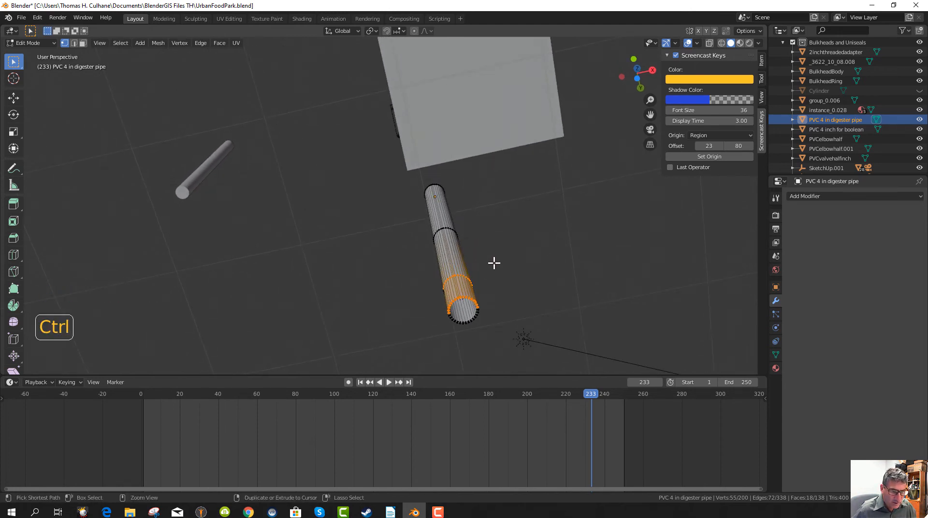
key("ctrl+z")
key("ctrl+z")
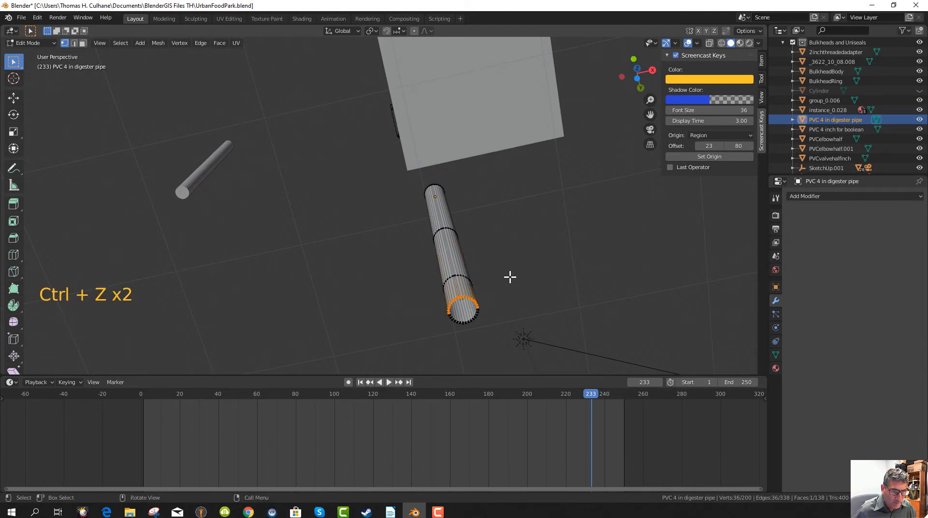
middle_click_drag(510, 274, 510, 265)
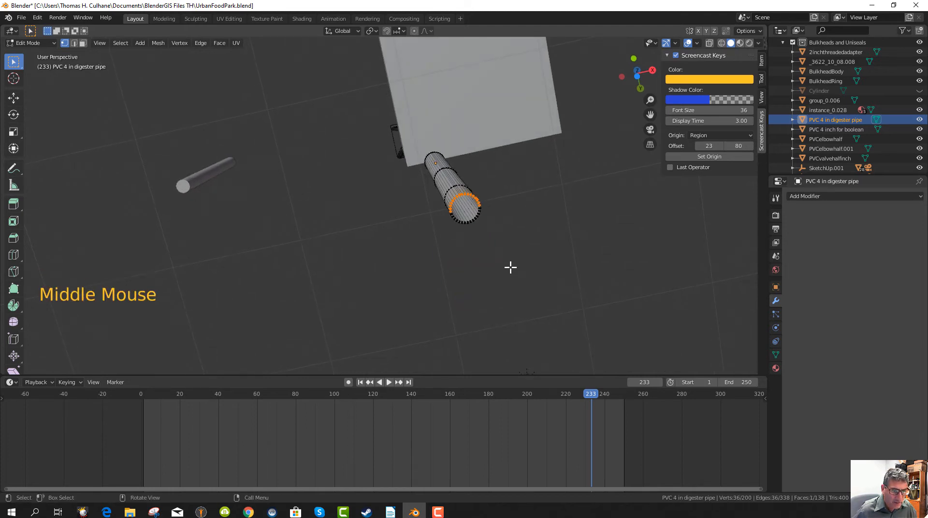
key("x")
left_click(509, 266)
middle_click_drag(509, 266, 540, 284)
scroll(506, 261, "down", 3)
scroll(472, 309, "up", 1)
scroll(472, 310, "down", 1)
scroll(472, 309, "down", 1)
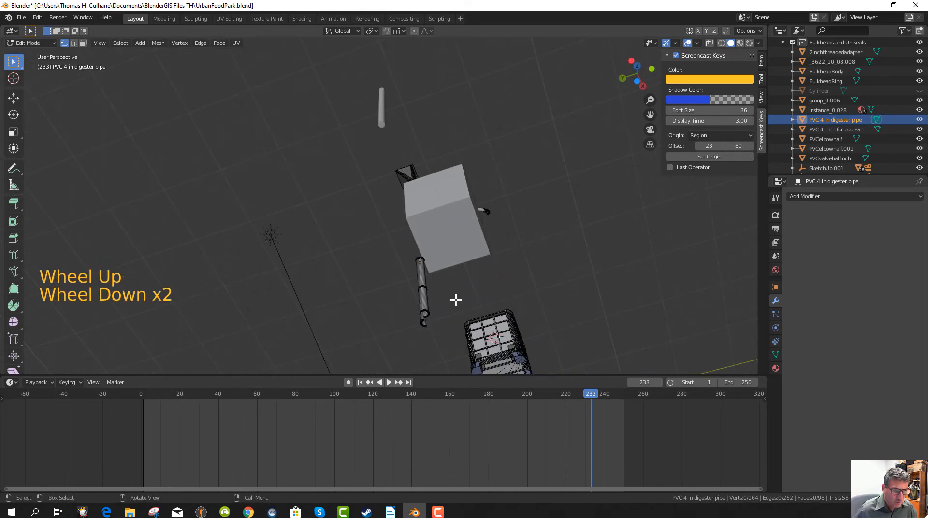
key("Tab")
- Move the cut pipe up along the global Z axis in front view so it sits inside the tank beneath the funnel
scroll(448, 298, "up", 1)
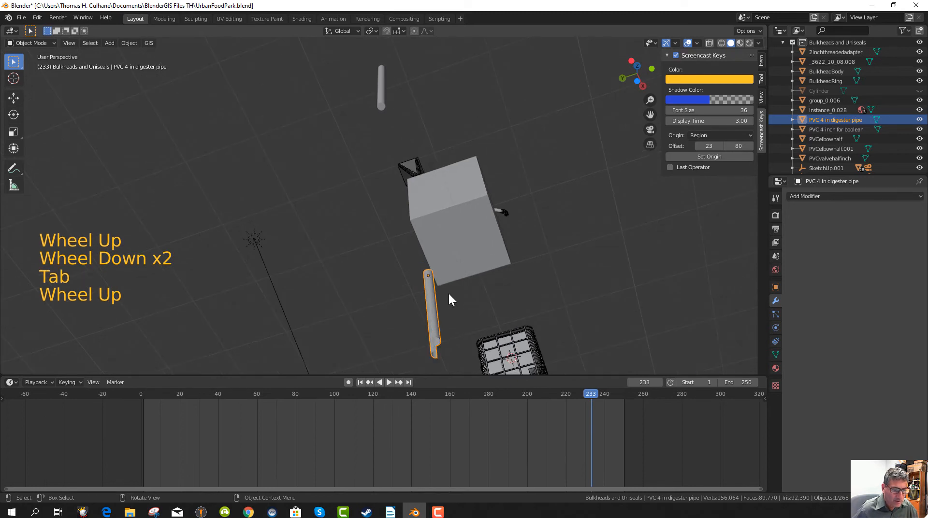
middle_click_drag(449, 300, 429, 265)
scroll(431, 265, "up", 5)
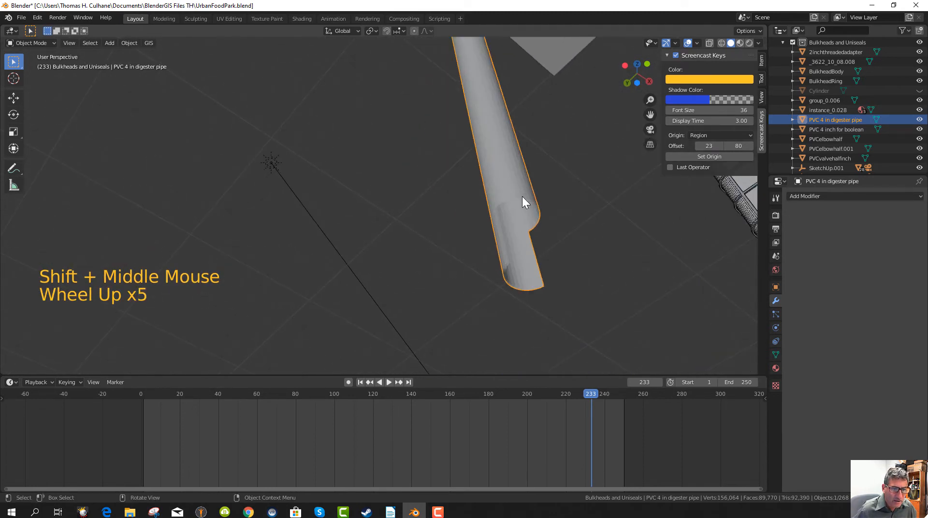
middle_click_drag(522, 190, 542, 233)
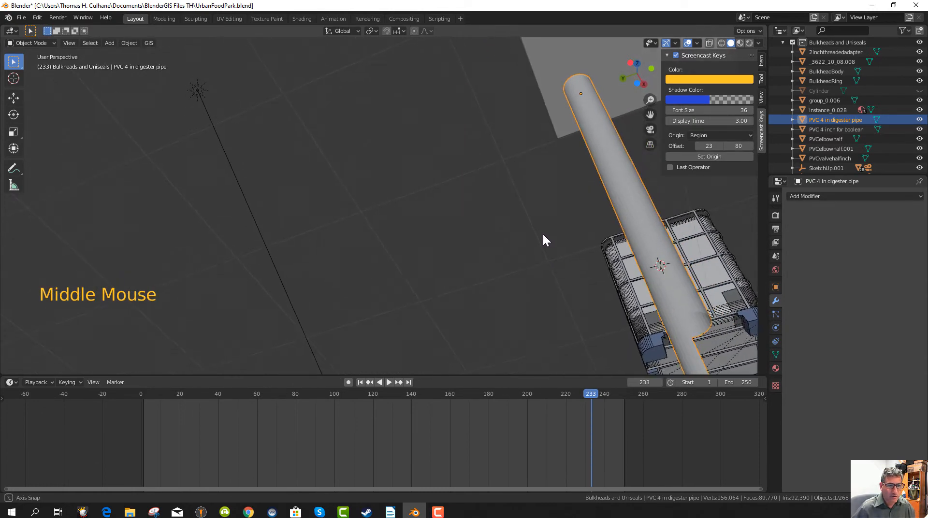
scroll(461, 243, "down", 4)
middle_click_drag(461, 243, 437, 288)
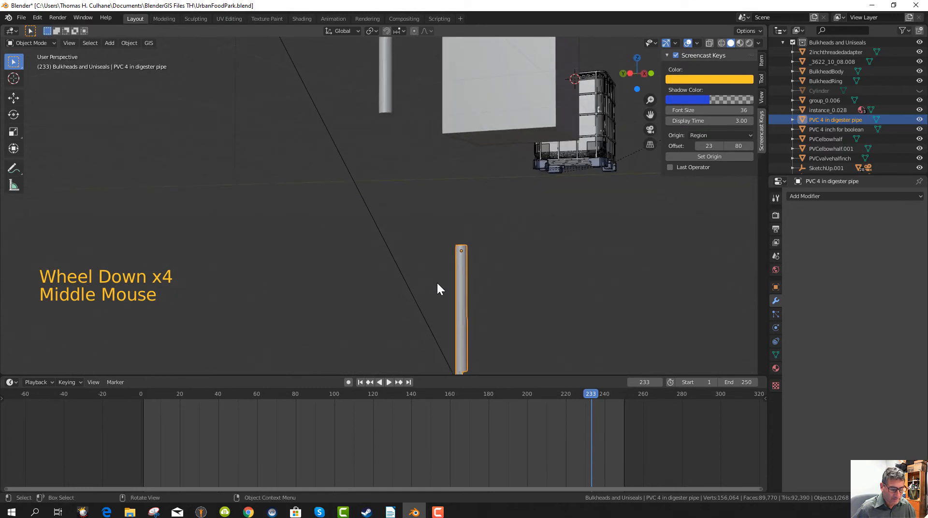
scroll(438, 285, "down", 3)
key("KP_1")
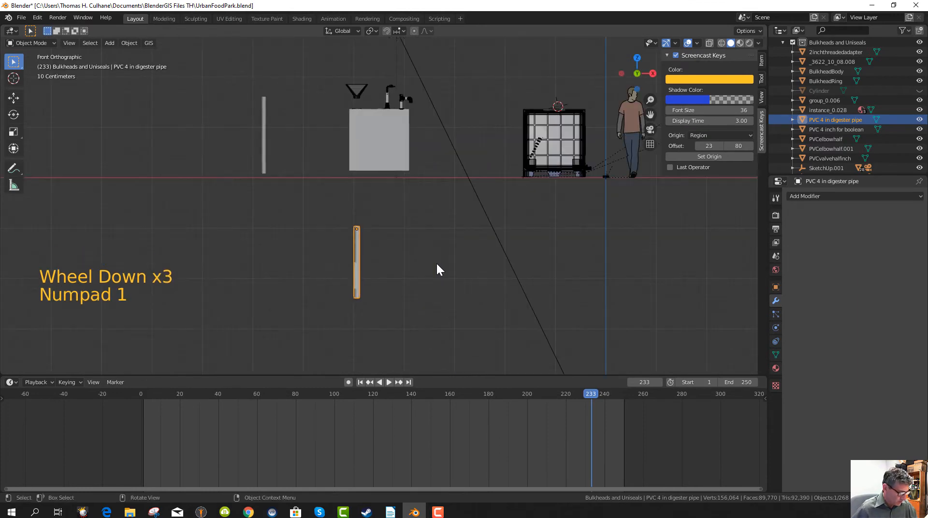
key("g")
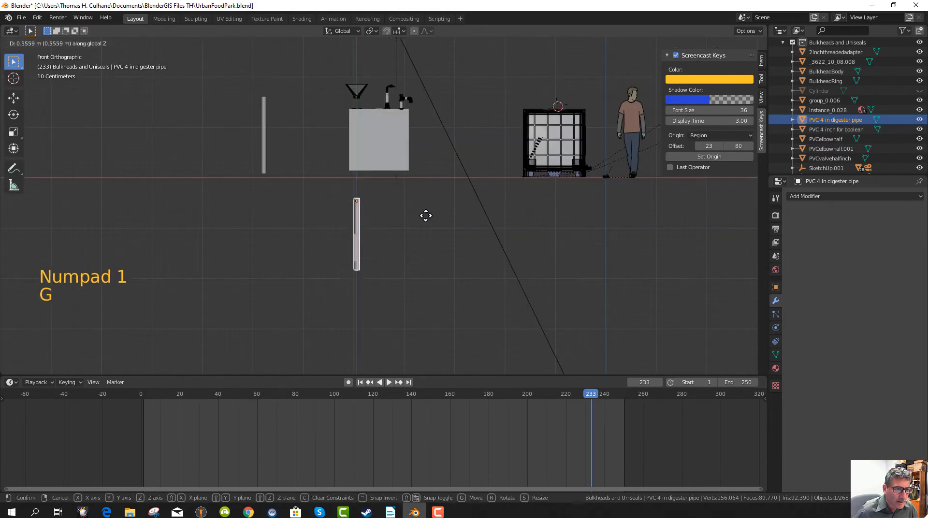
left_click(426, 126)
- Switch the viewport to wireframe shading and deselect the pipe to see inside the tank
middle_click_drag(408, 170, 405, 198)
key("z")
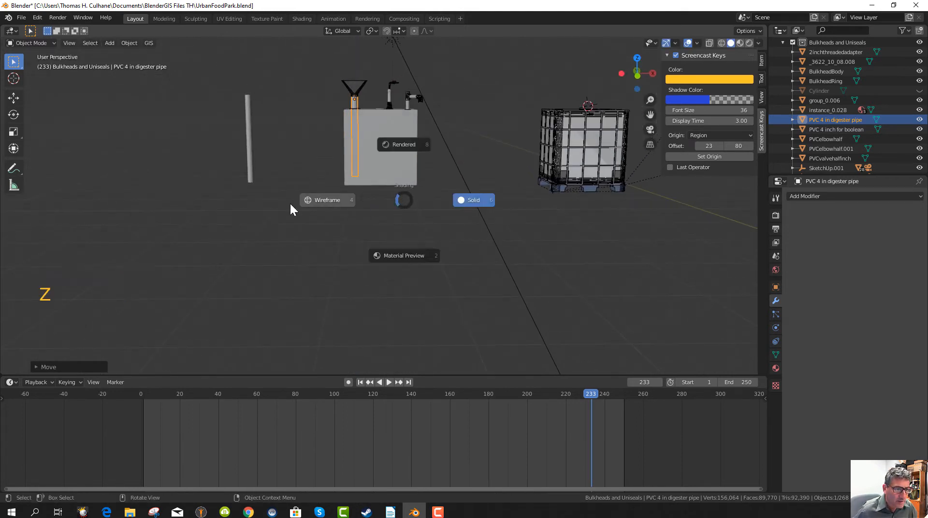
left_click(327, 198)
scroll(377, 207, "up", 3)
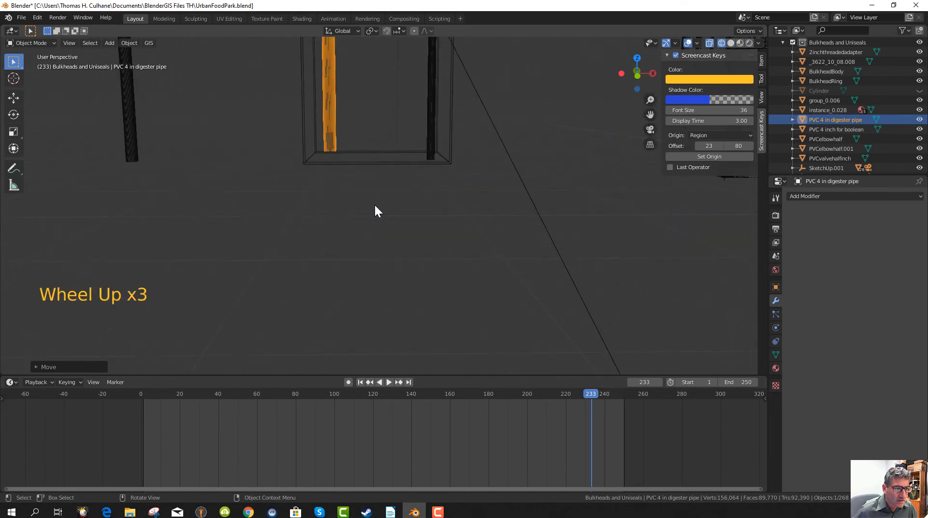
mouse_move(374, 204)
middle_mouse_down()
mouse_move(328, 224)
mouse_move(358, 221)
mouse_move(330, 245)
mouse_move(341, 247)
mouse_move(350, 186)
middle_mouse_up()
left_click(345, 244)
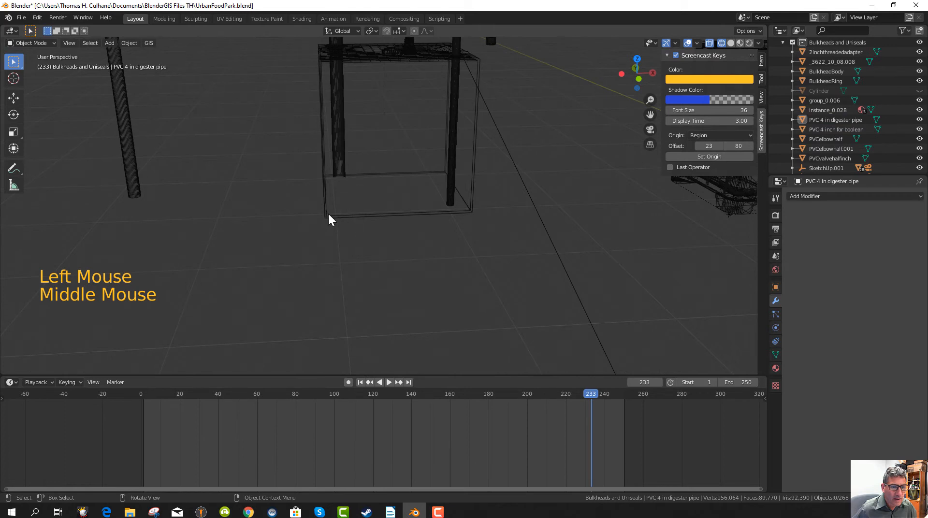
- Examine the lower ends of the inlet and outlet pipes inside the tank from several angles
middle_click_drag(328, 219, 404, 228)
scroll(459, 245, "down", 2)
middle_click_drag(464, 246, 467, 190)
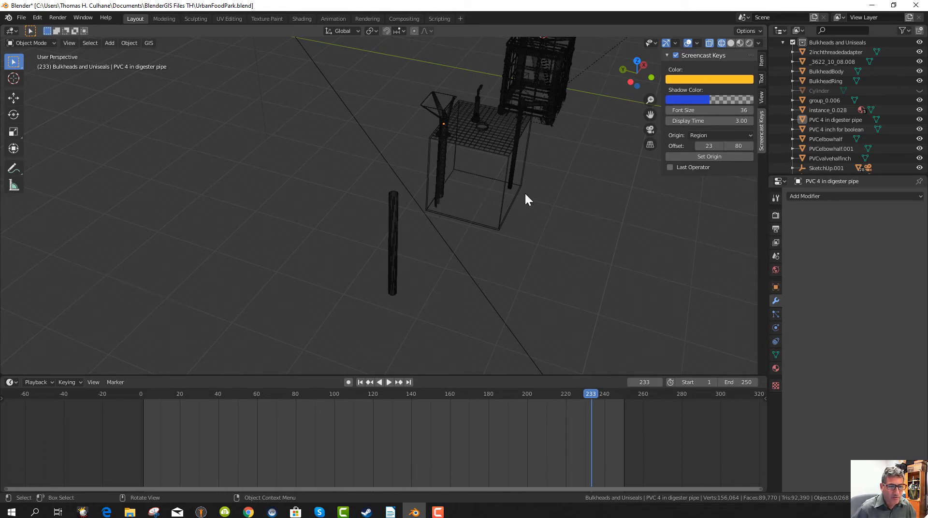
middle_click_drag(533, 211, 325, 211)
scroll(413, 201, "up", 6)
mouse_move(413, 197)
middle_mouse_down()
mouse_move(400, 173)
mouse_move(408, 179)
middle_mouse_up()
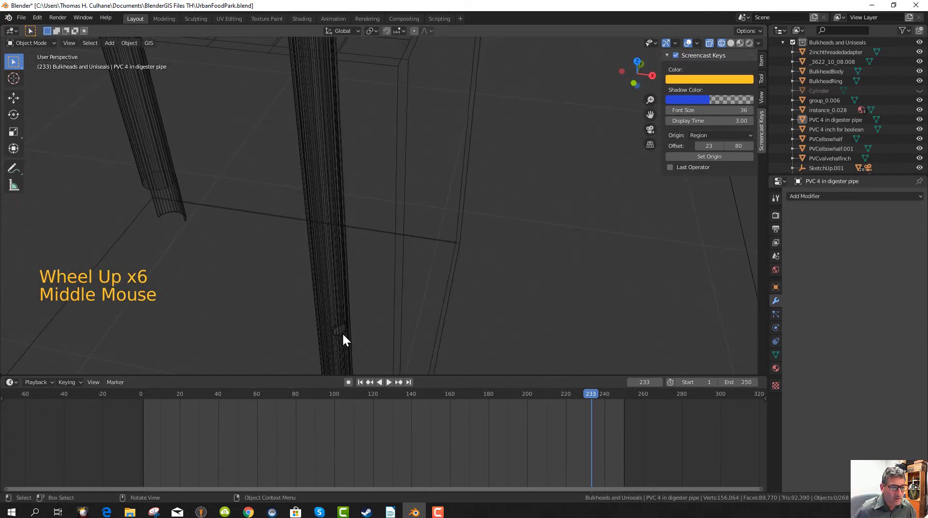
scroll(375, 297, "down", 4)
middle_click_drag(345, 297, 338, 290)
- Rotate the PVC 4 in digester pipe 90 degrees around the global Z axis
left_click(300, 108)
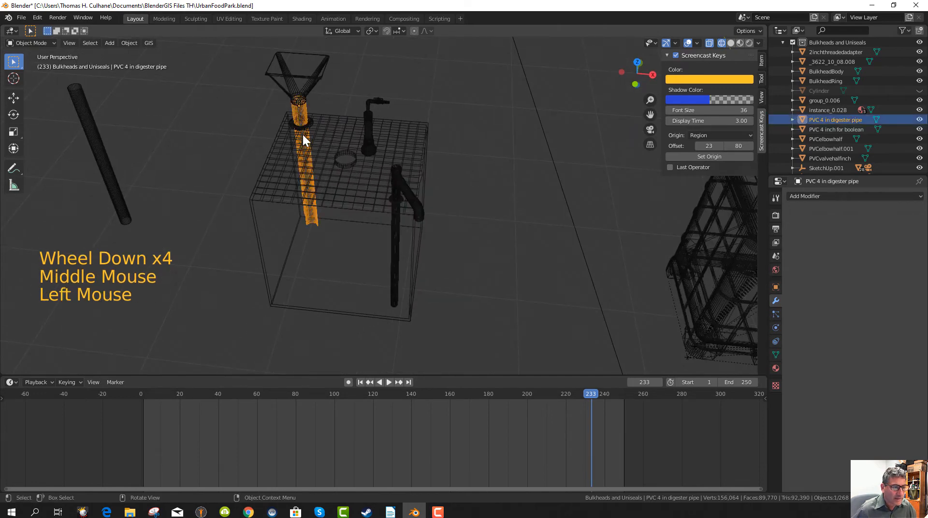
middle_click_drag(322, 263, 356, 288)
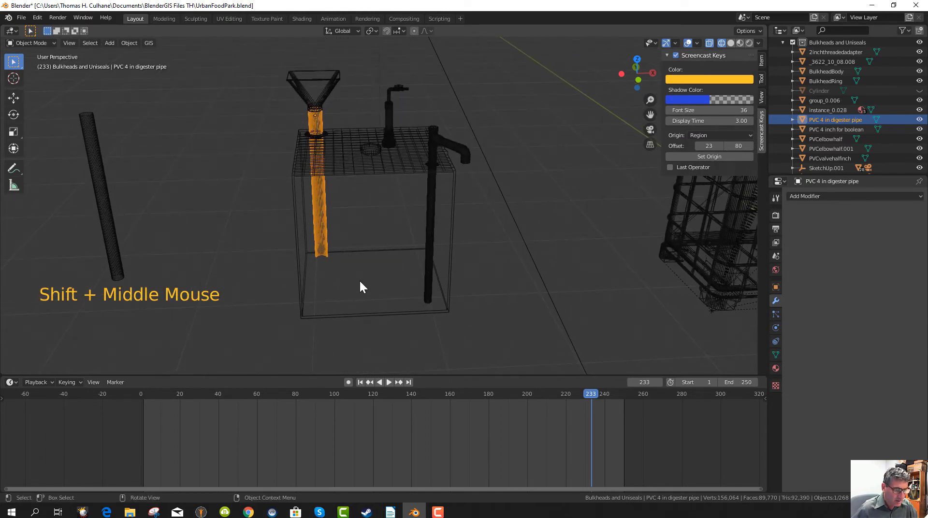
key("r")
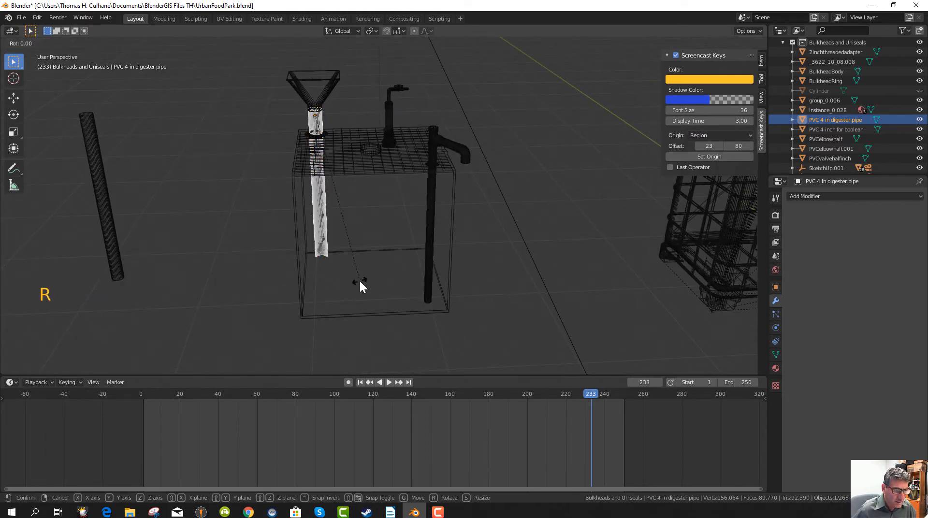
key("z")
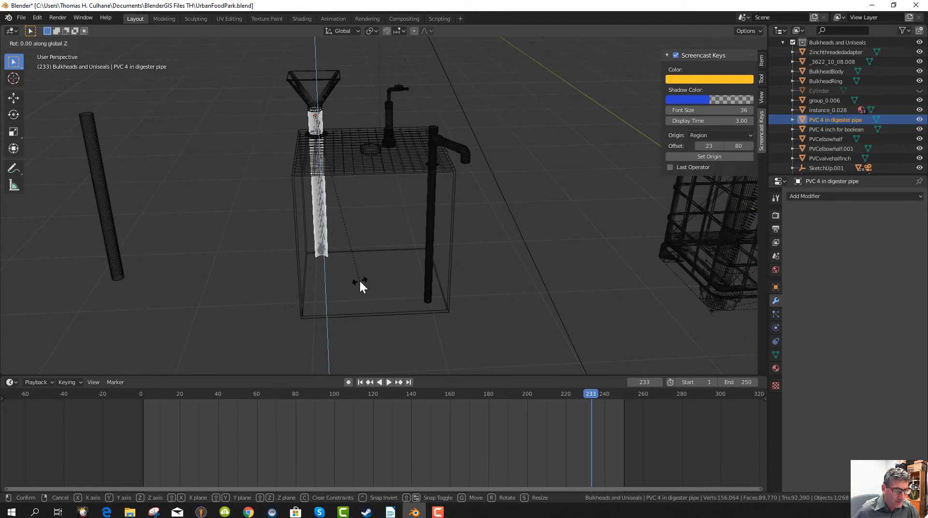
type("90")
left_click(356, 299)
mouse_move(357, 302)
middle_mouse_down()
mouse_move(338, 280)
mouse_move(357, 292)
middle_mouse_up()
scroll(356, 298, "up", 3)
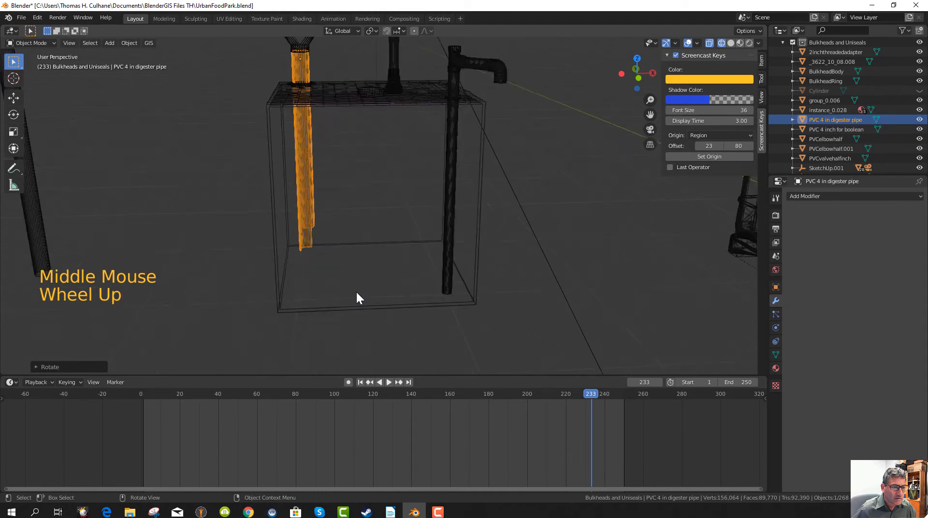
scroll(356, 298, "down", 4)
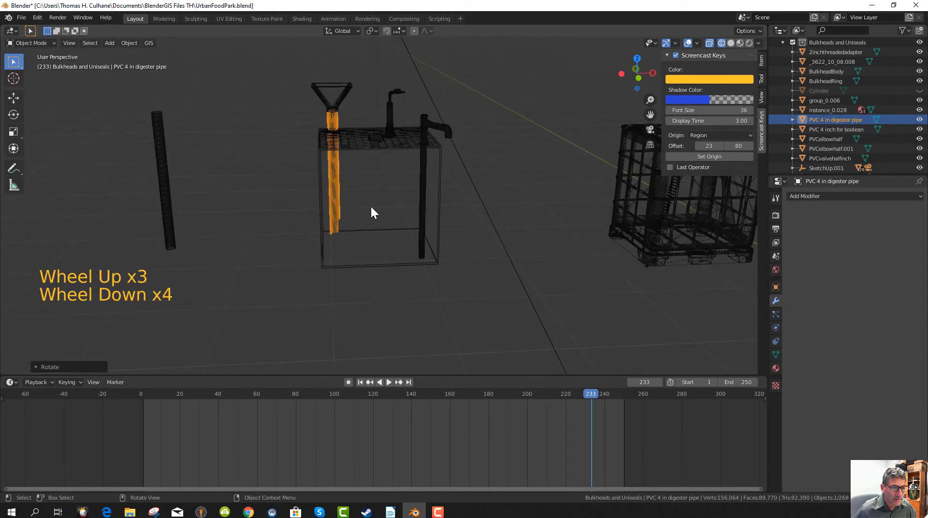
scroll(376, 278, "up", 1)
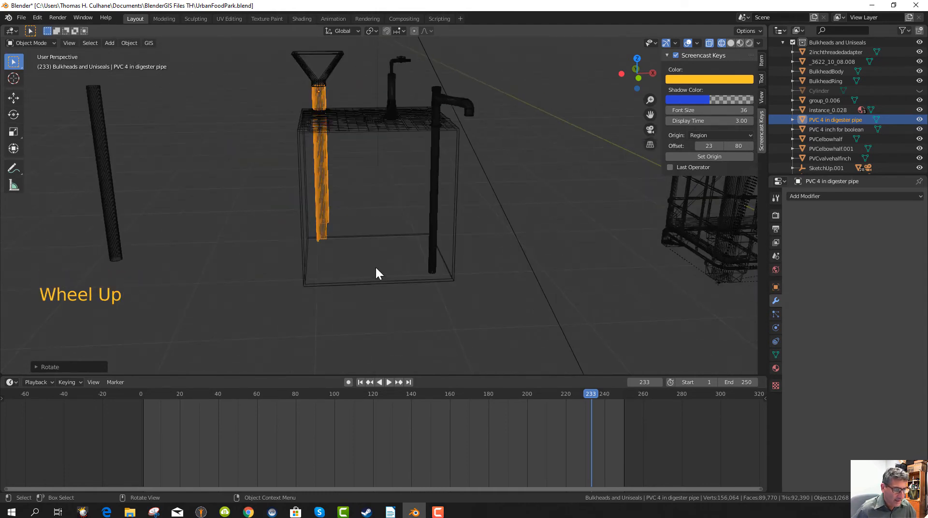
scroll(376, 268, "down", 2)
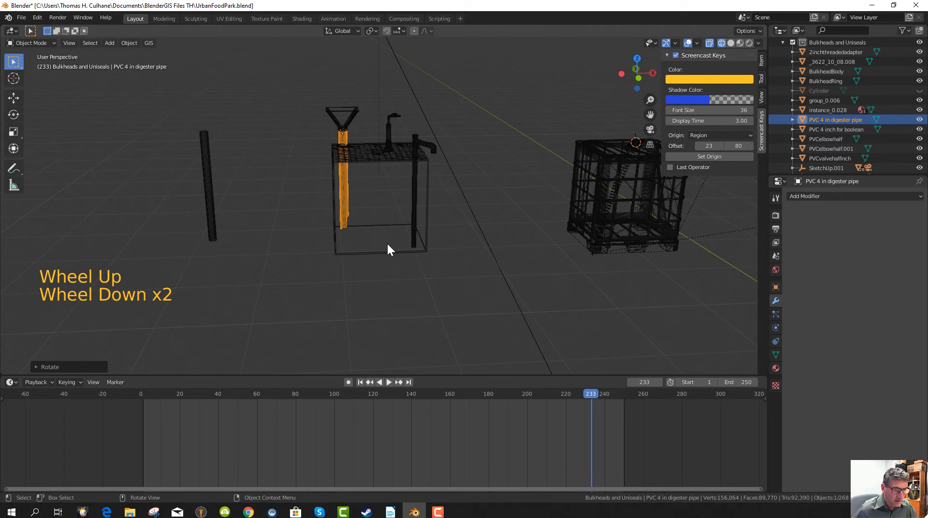
- Set the viewport back to solid shading
key("z")
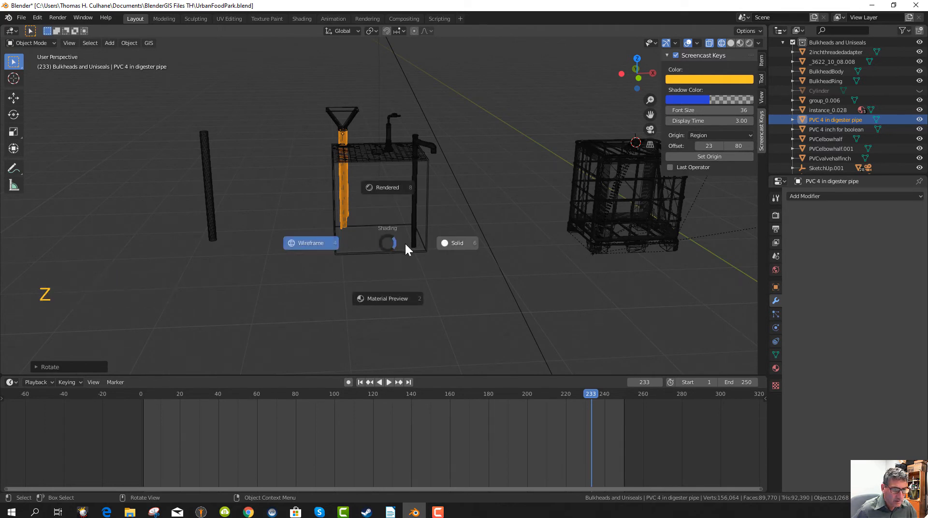
left_click(449, 243)
scroll(428, 256, "up", 1)
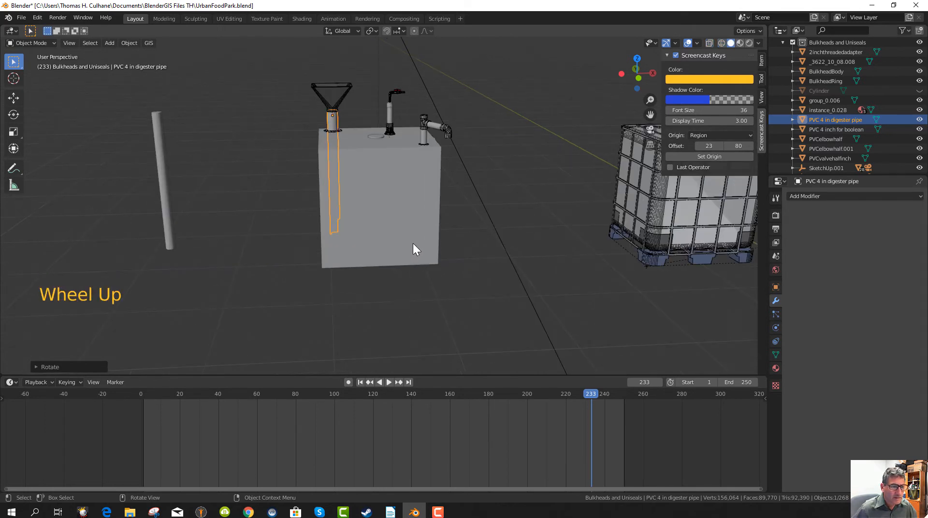
- Inspect the digester tank with its funnel, inlet pipe, valve and outlet elbow up close and from a distance
middle_click_drag(414, 244, 417, 263)
scroll(406, 244, "up", 3)
scroll(403, 240, "down", 2)
scroll(403, 240, "down", 1)
scroll(411, 263, "up", 1)
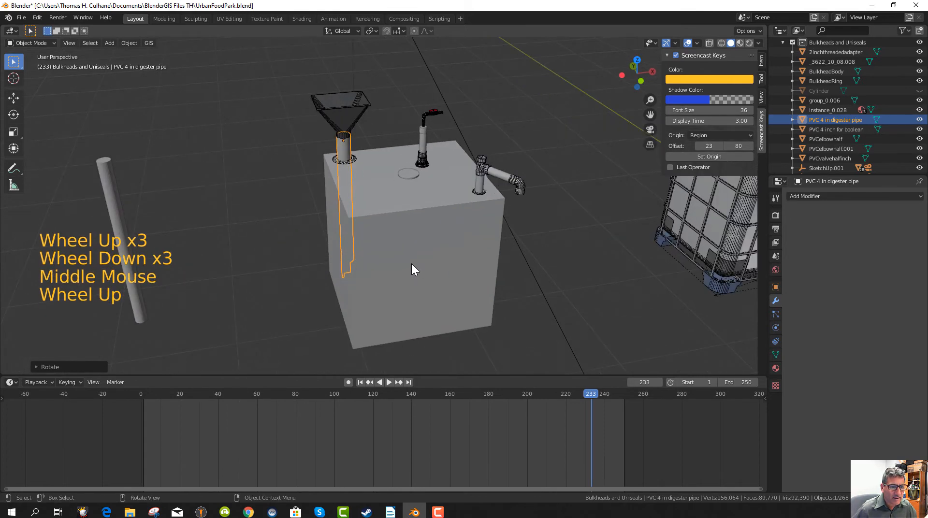
scroll(411, 263, "up", 2)
scroll(411, 263, "down", 3)
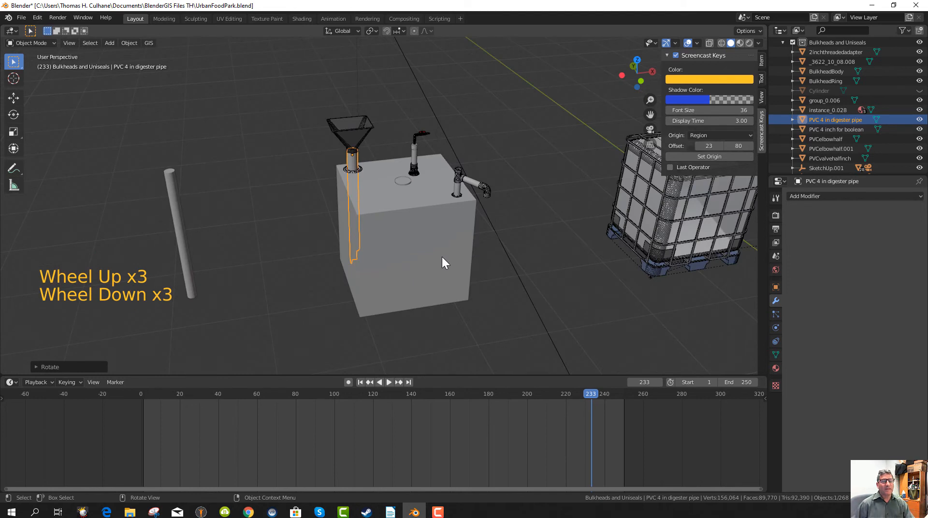
scroll(503, 203, "up", 3)
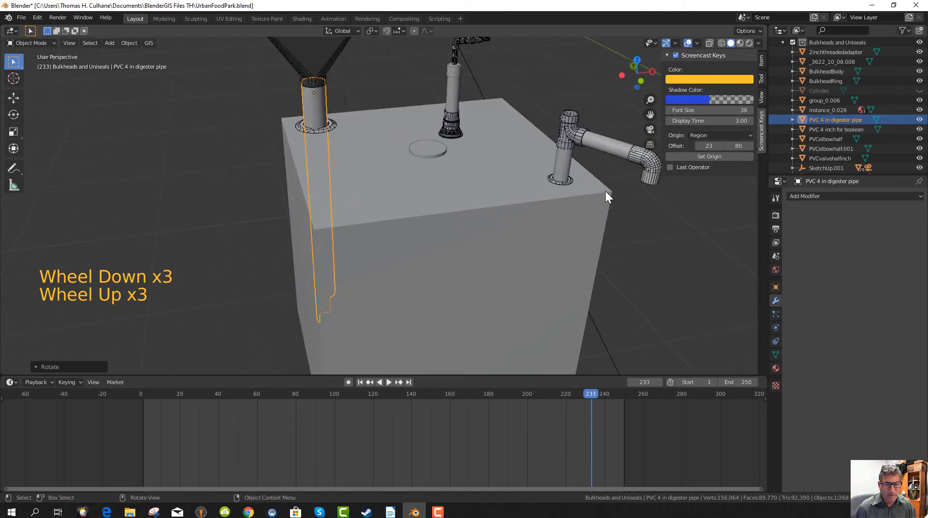
scroll(488, 229, "down", 3)
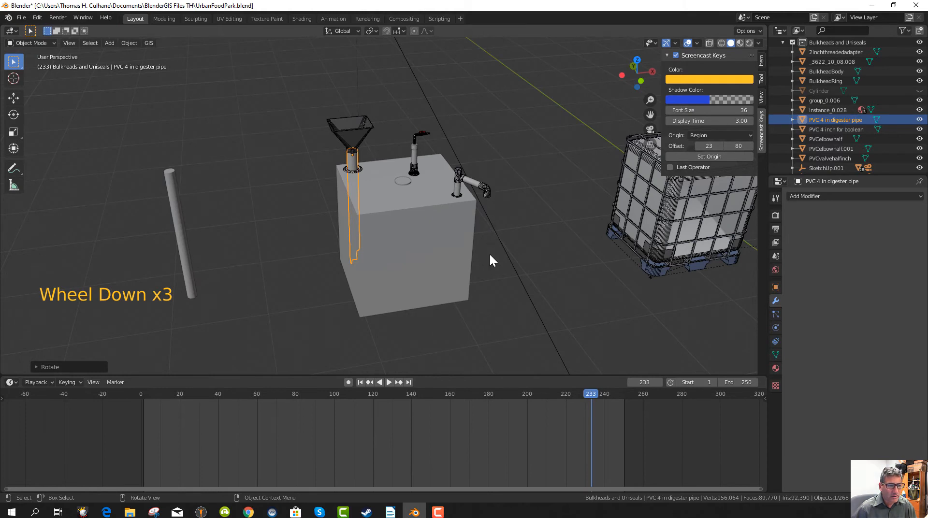
scroll(404, 205, "up", 4)
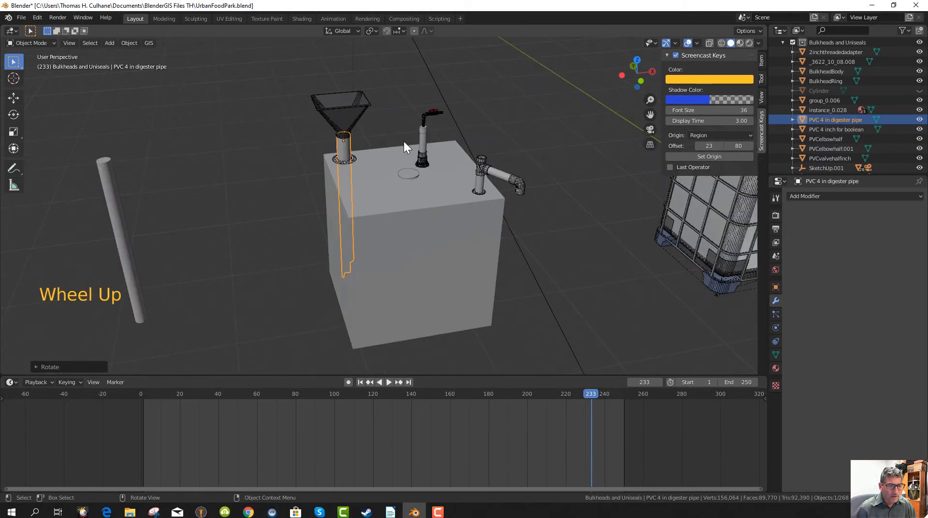
scroll(399, 145, "down", 3)
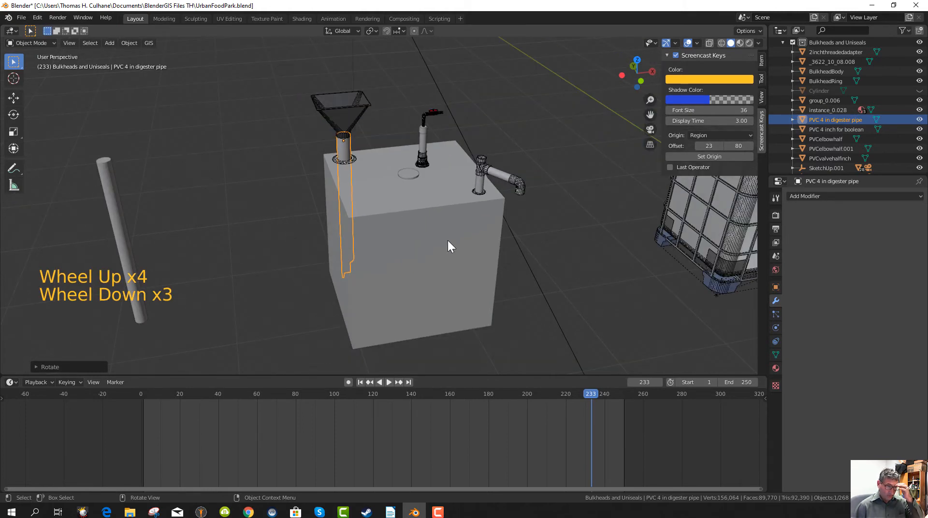
scroll(453, 233, "down", 2)
middle_click_drag(449, 251, 382, 245)
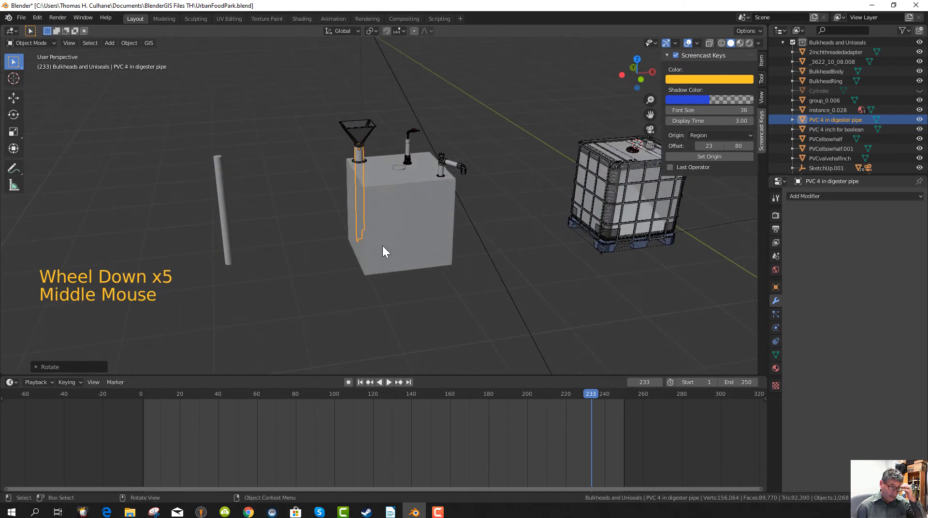
- Hide the PVC 4 inch for boolean pipe standing beside the digester tank
left_click(224, 194)
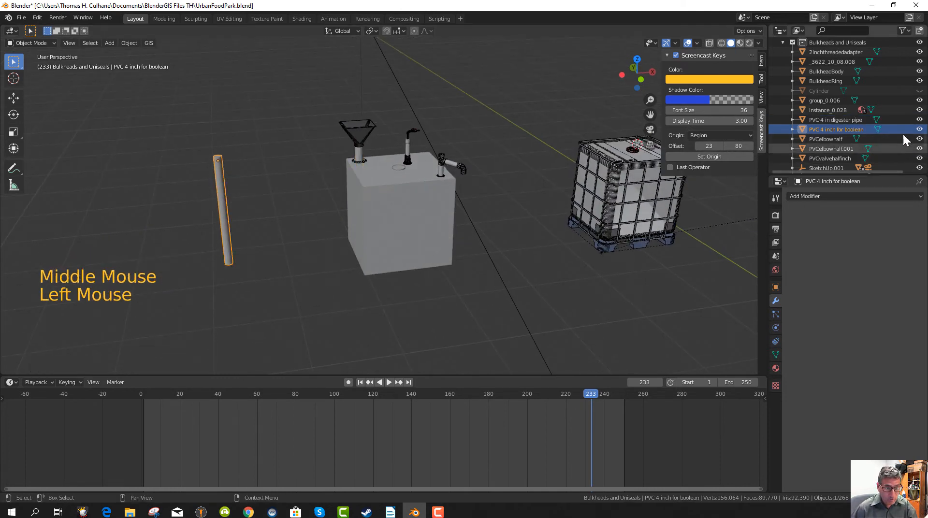
left_click(920, 129)
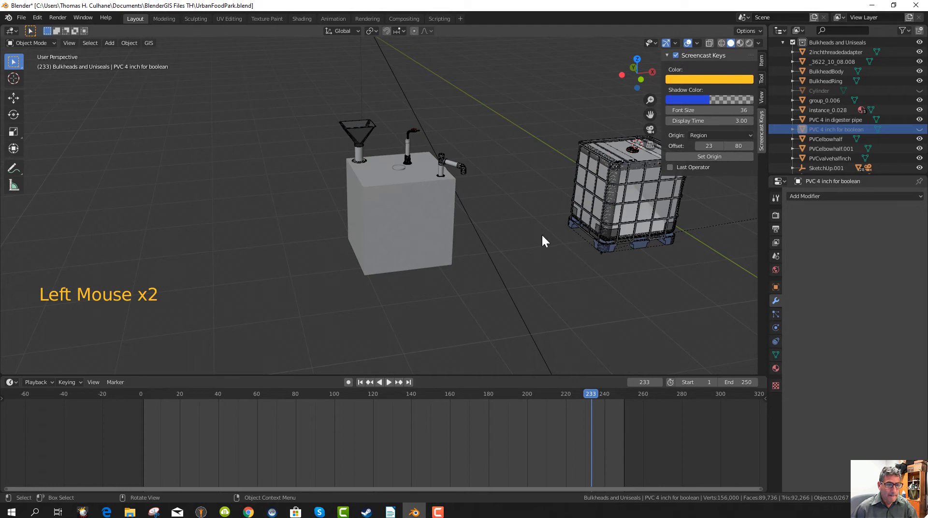
scroll(445, 267, "down", 2)
mouse_move(445, 267)
middle_mouse_down()
mouse_move(431, 246)
mouse_move(431, 269)
middle_mouse_up()
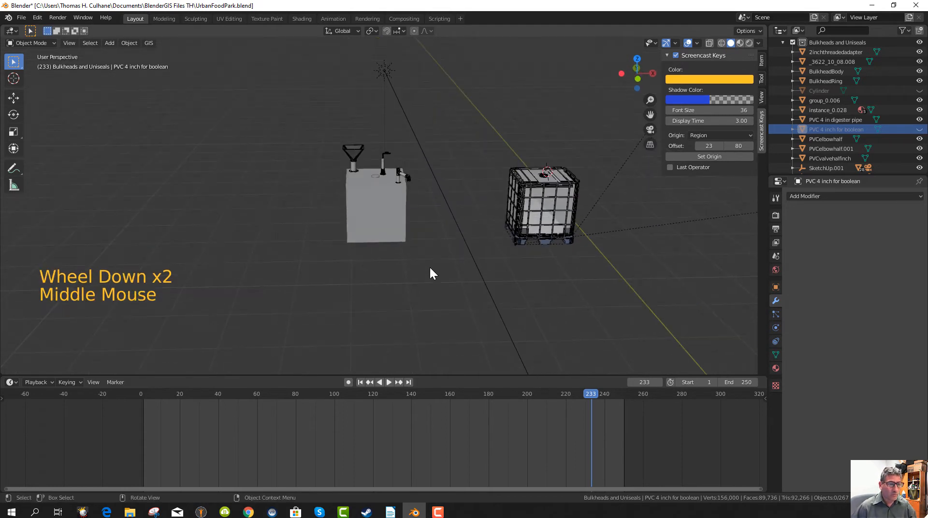
scroll(430, 269, "up", 5)
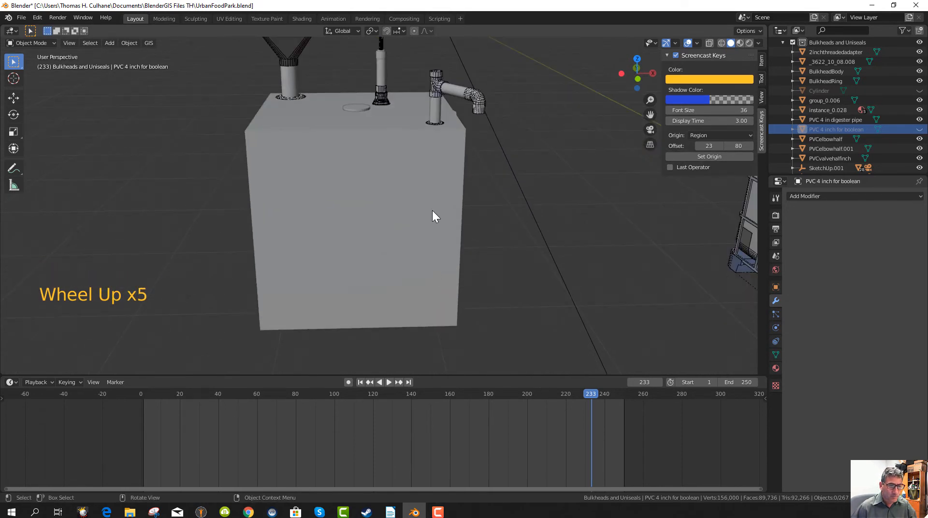
scroll(440, 232, "down", 2)
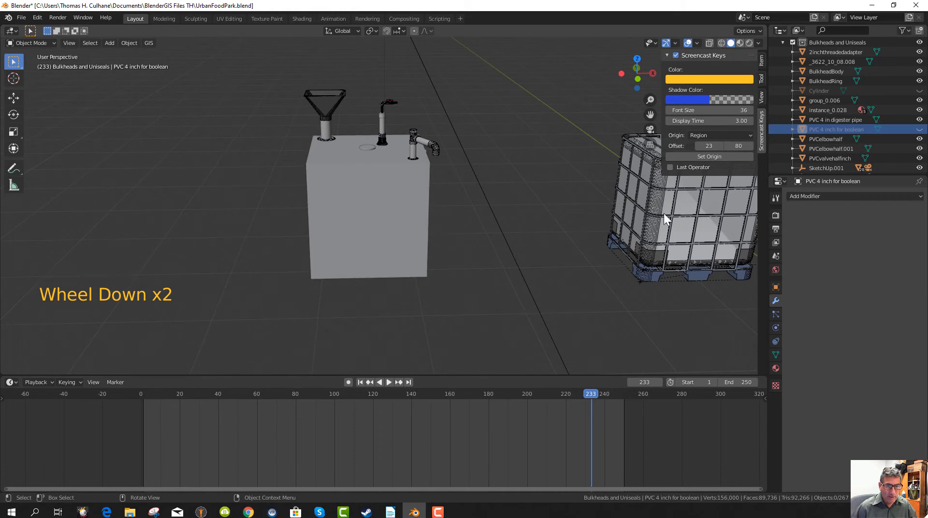
left_click(683, 187)
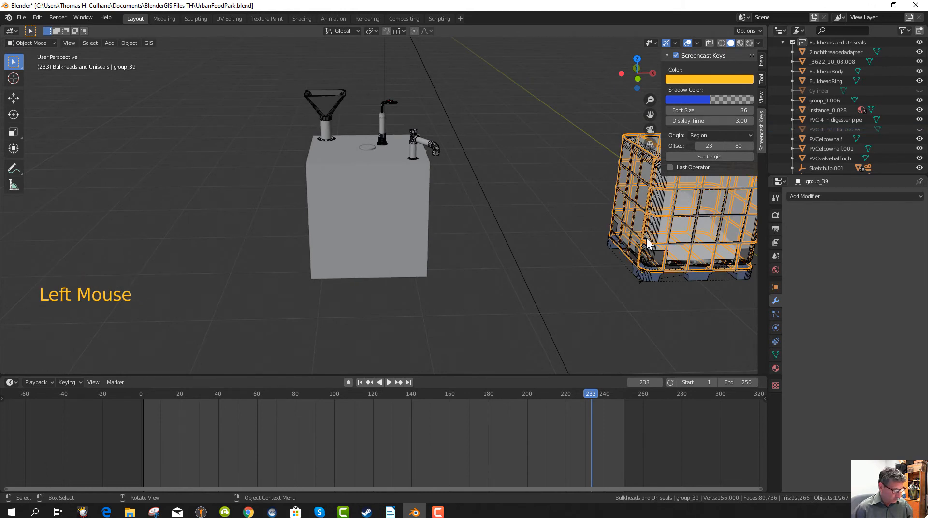
scroll(628, 241, "down", 3)
key("shift+d")
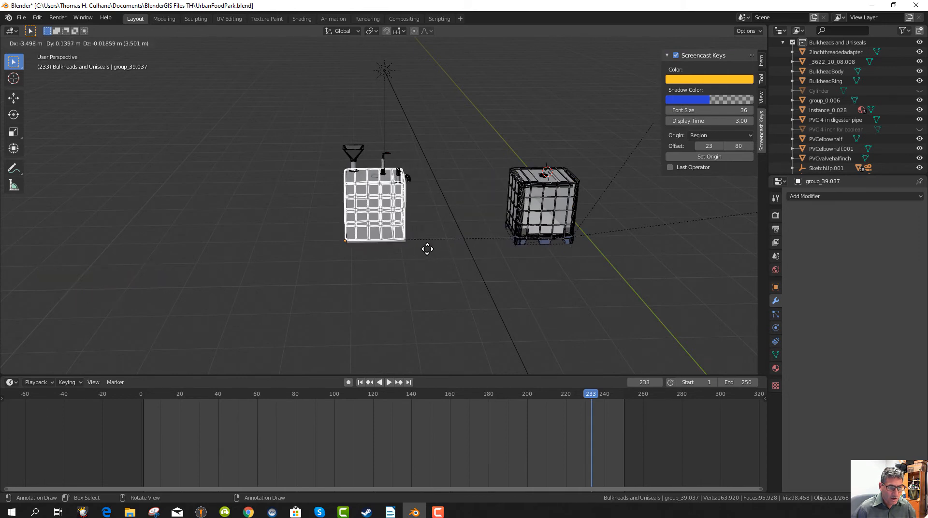
right_click(427, 249)
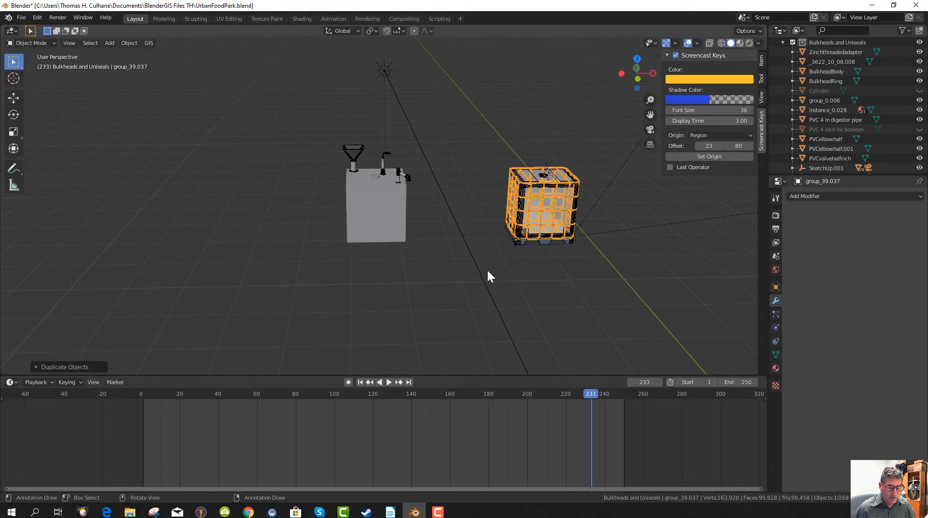
key("ctrl")
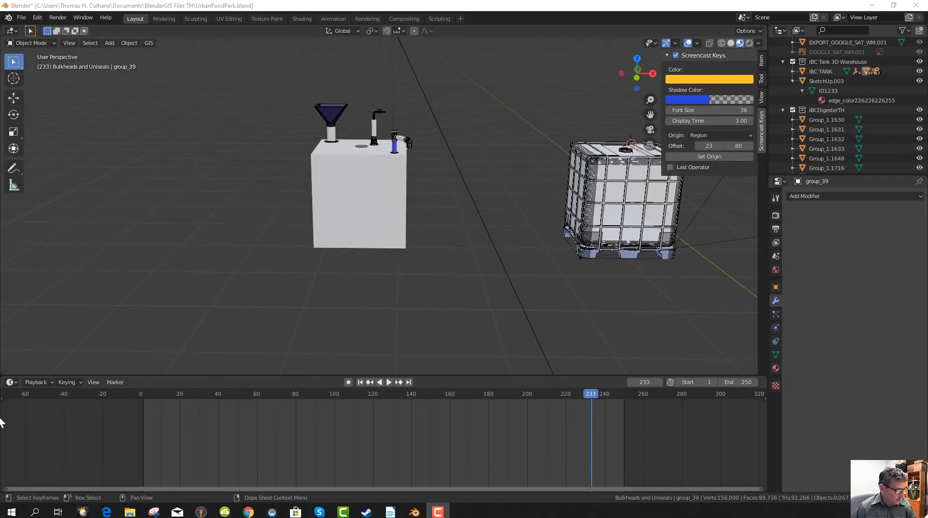
- Duplicate the IBC Digester Plastic with Subdivisions.001 tank body, leaving the copy in place
mouse_move(110, 280)
middle_mouse_down()
mouse_move(140, 293)
mouse_move(103, 286)
mouse_move(112, 285)
middle_mouse_up()
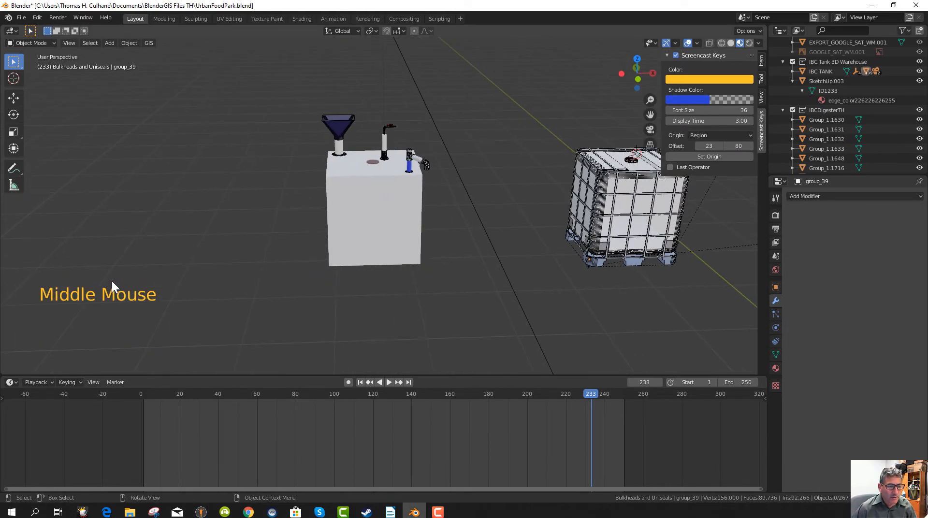
left_click(364, 227)
middle_click_drag(380, 287, 373, 283)
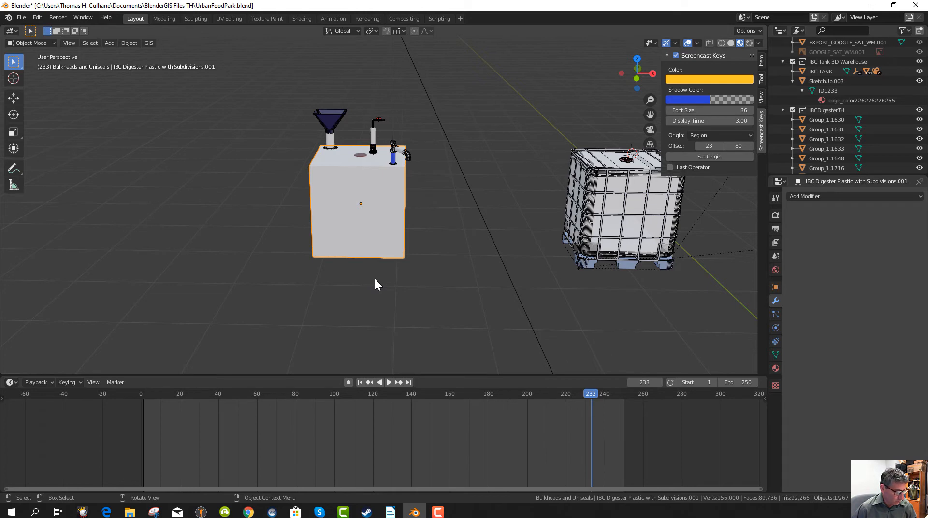
key("shift+d")
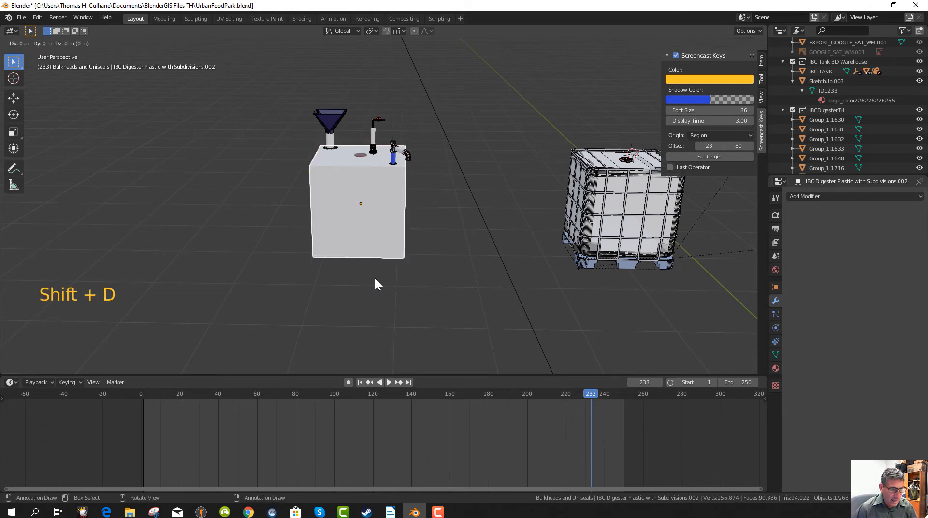
left_click(375, 280)
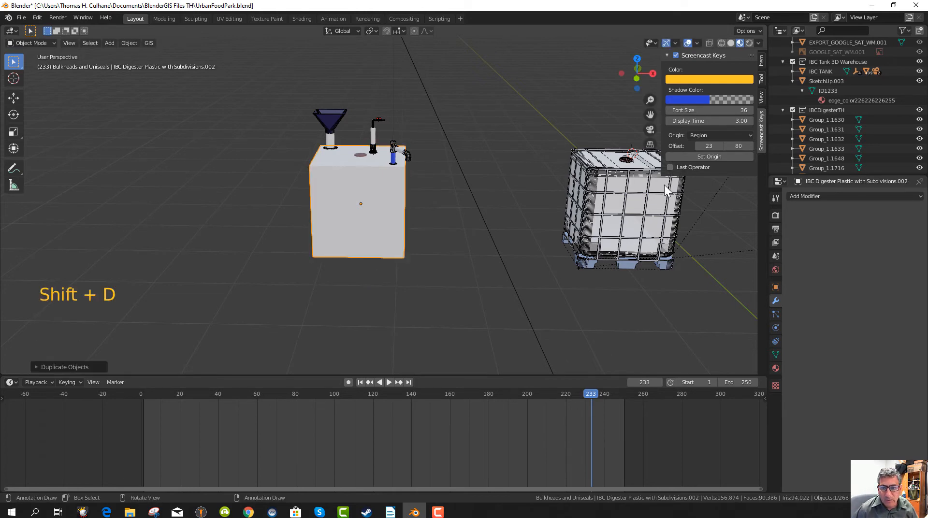
- Rename the duplicated tank body as IBC Cage
scroll(848, 92, "down", 4)
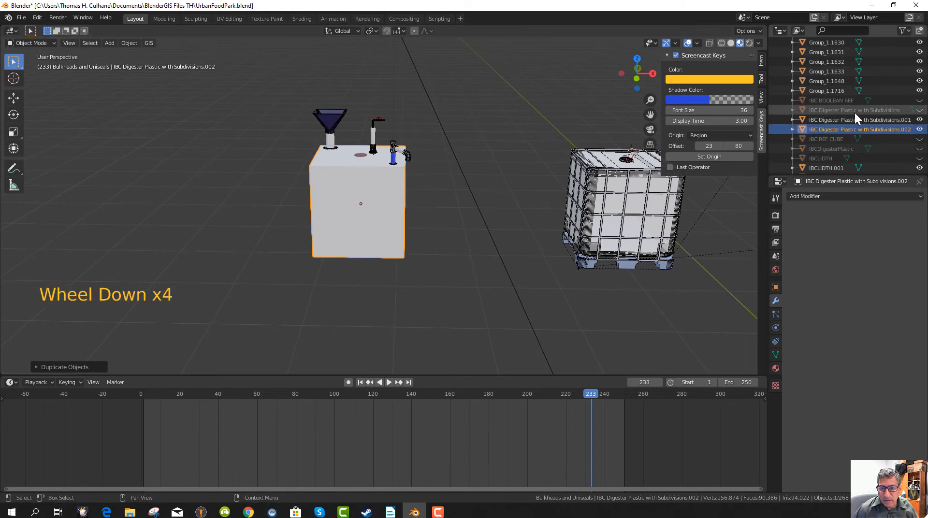
left_click(883, 129)
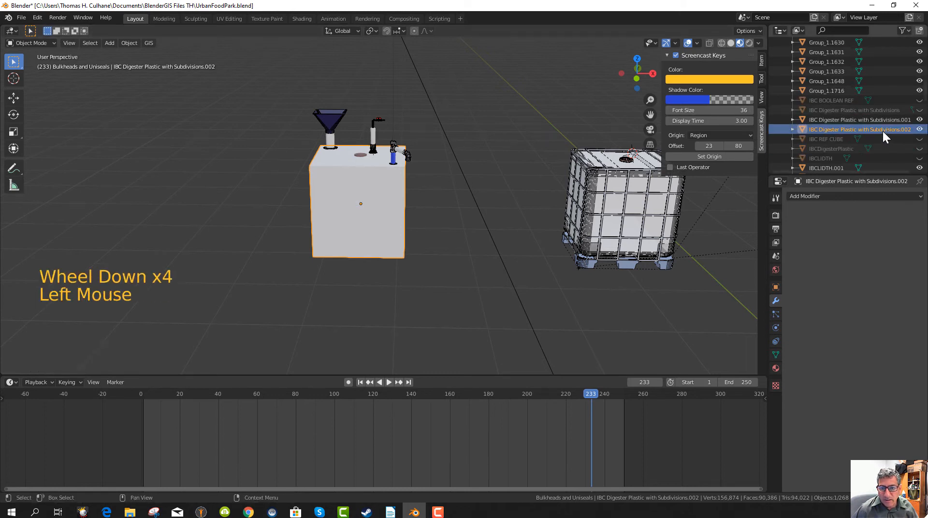
double_click(855, 128)
key("Return")
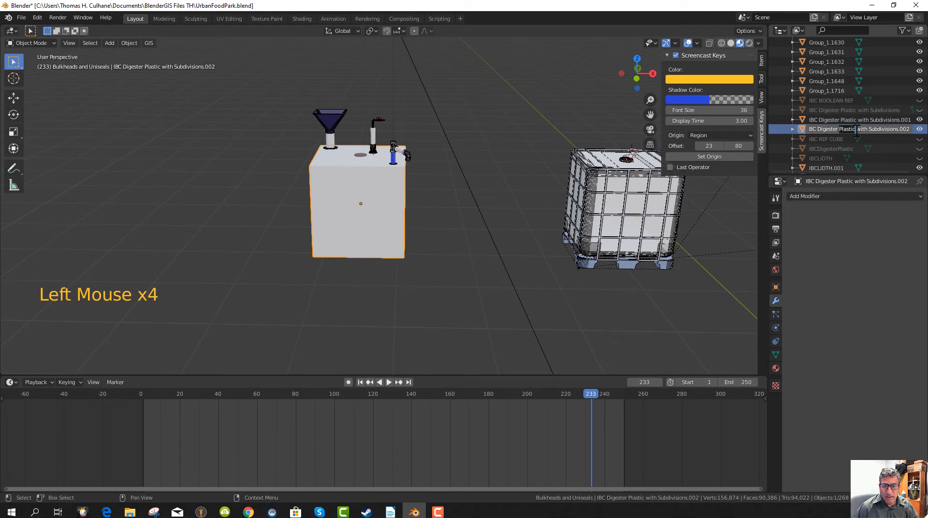
left_click(857, 130)
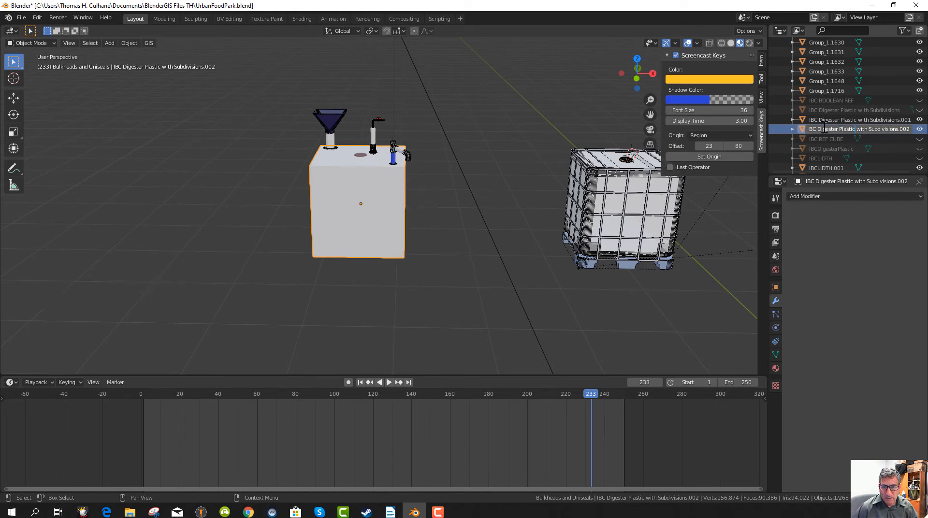
left_click(909, 129)
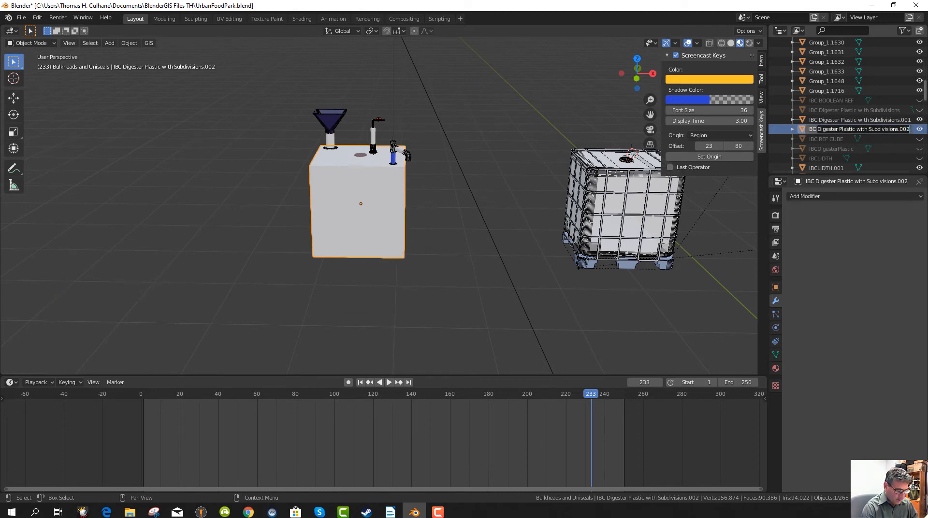
key("shift+Home")
type("IBC V Cage")
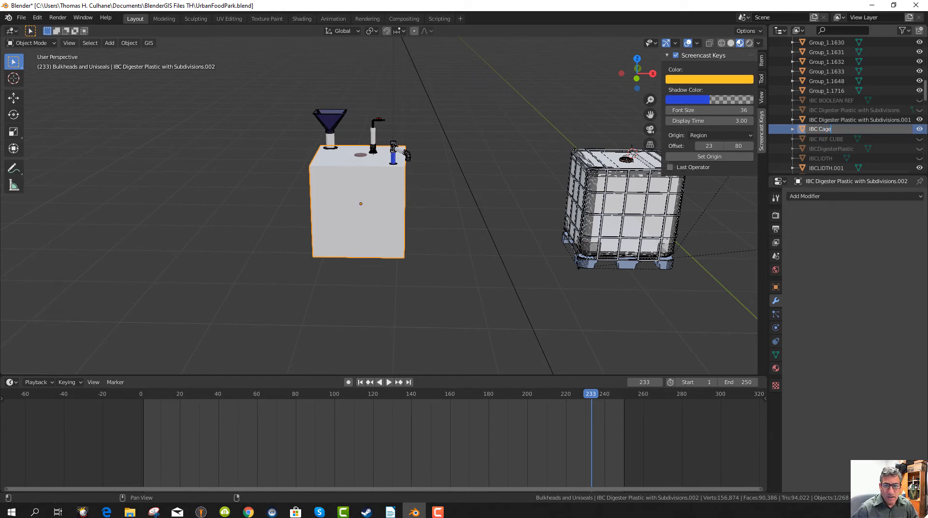
key("Return")
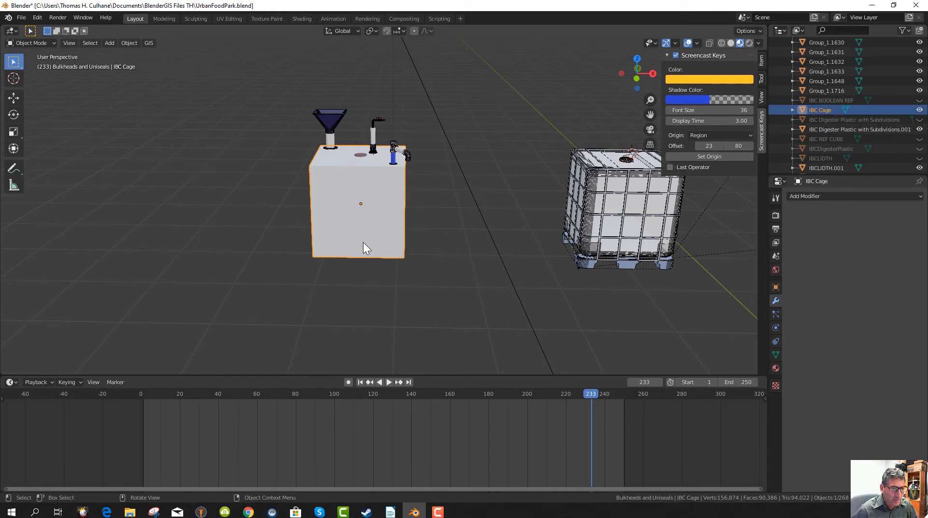
- Switch the viewport to wireframe shading to see the IBC Cage and the tank nested inside it
key("s")
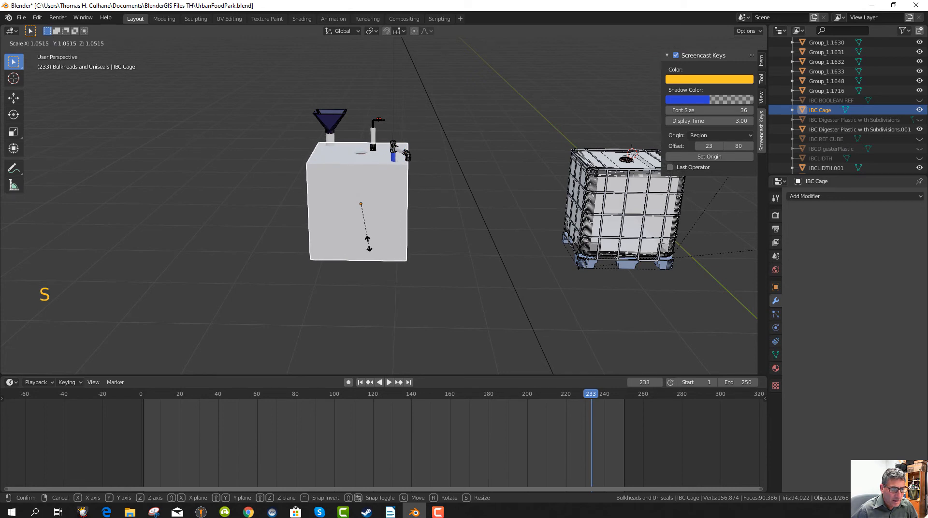
right_click(368, 243)
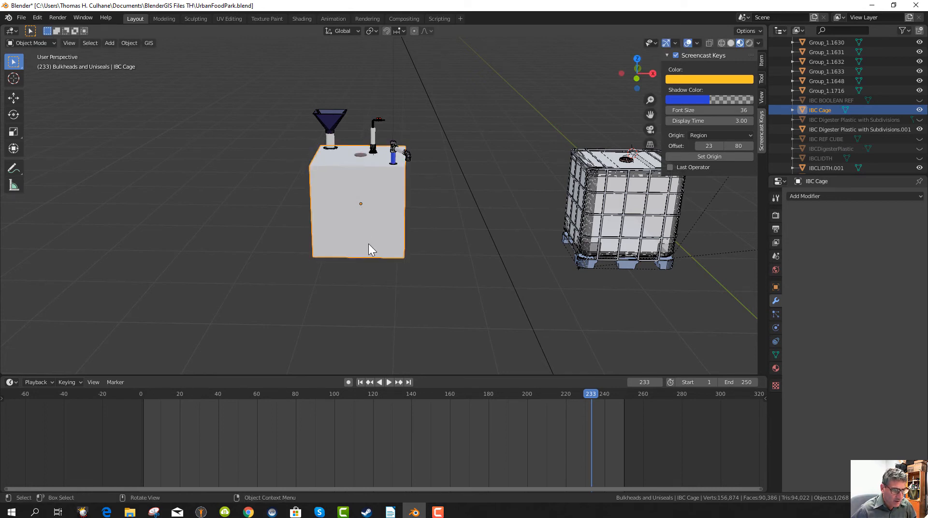
key("z")
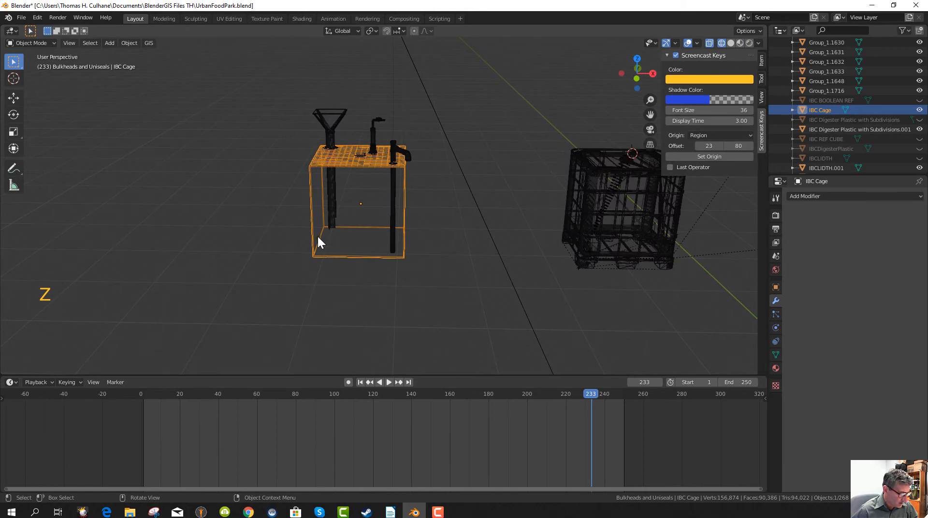
scroll(350, 232, "up", 2)
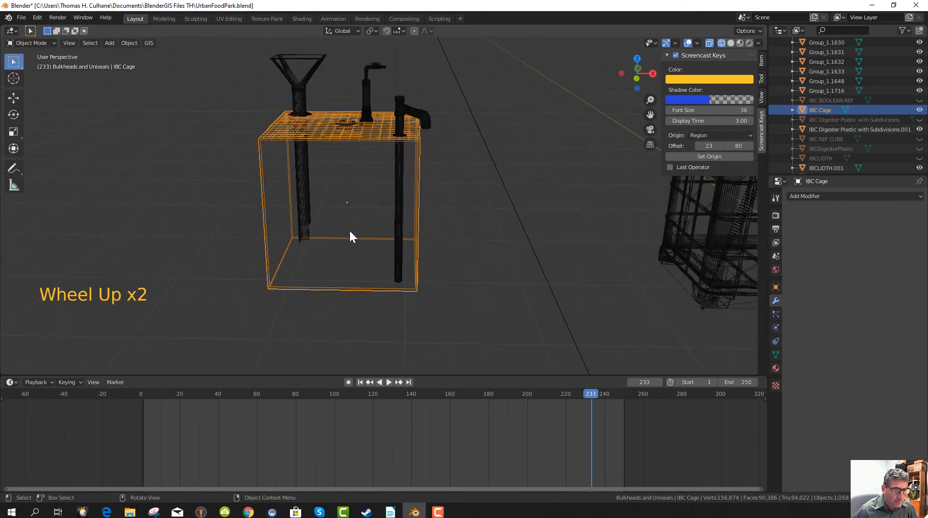
key("z")
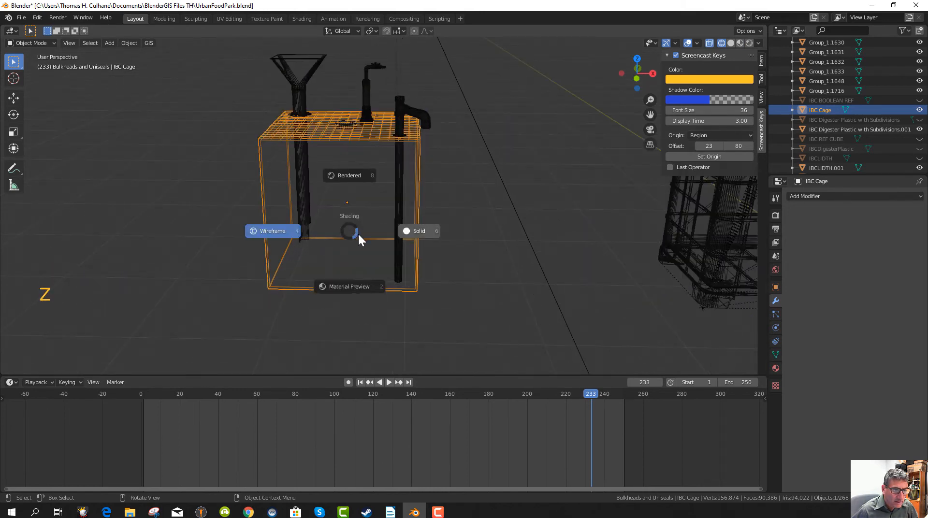
left_click(407, 231)
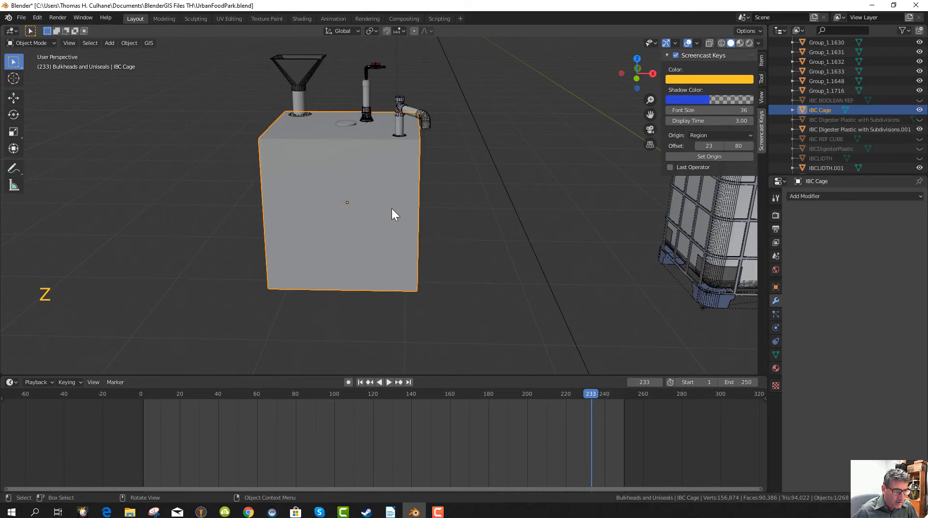
key("z")
left_click(313, 209)
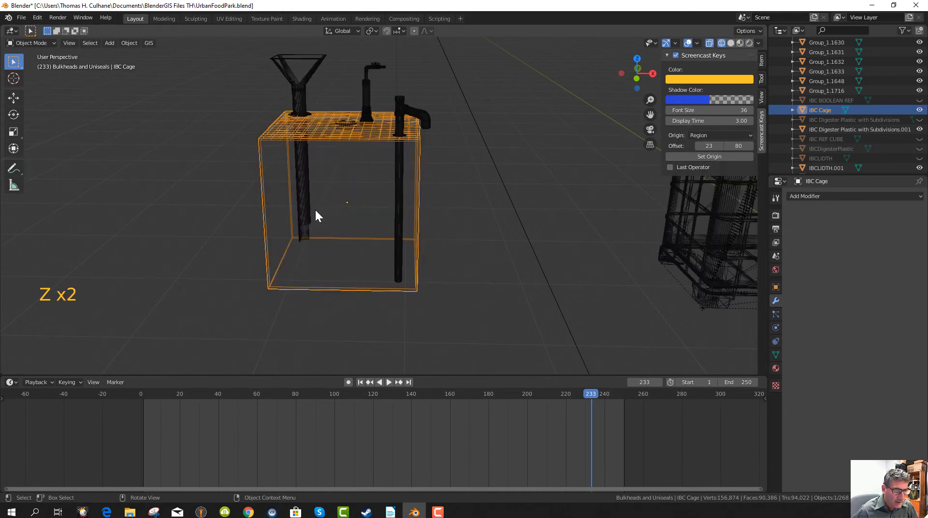
- Scale the IBC Cage up uniformly by about 1.05 so it encloses the tank
key("s")
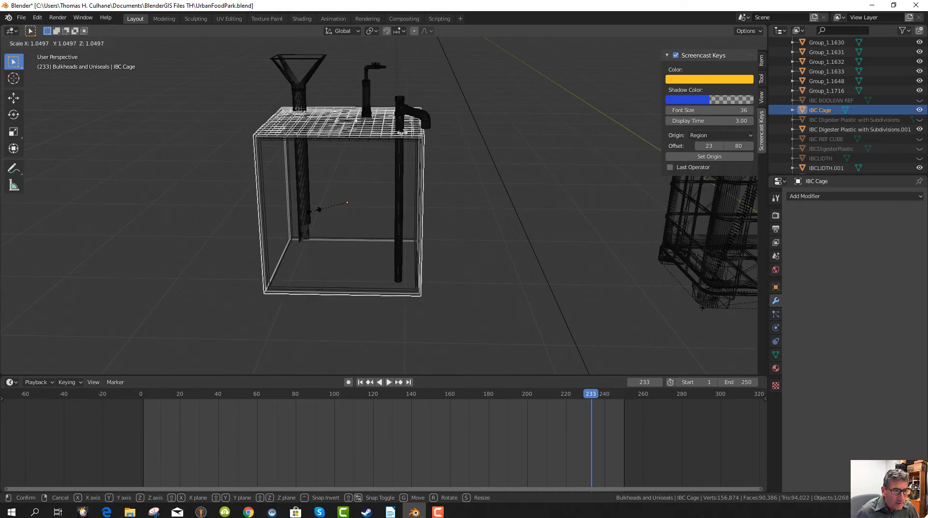
left_click(314, 210)
middle_click_drag(400, 250, 442, 300)
scroll(397, 265, "down", 2)
scroll(398, 265, "up", 2)
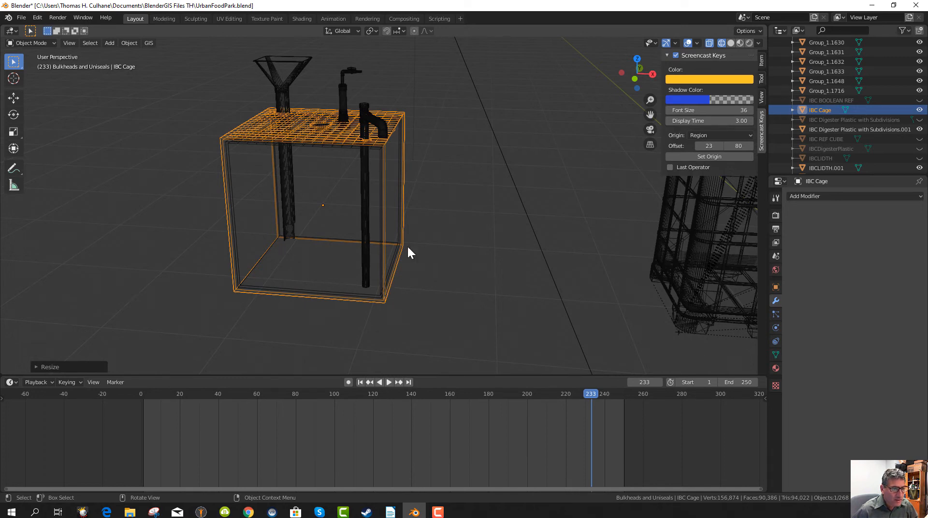
- Enter Edit Mode on the IBC Cage and clear its current mesh selection
middle_click_drag(395, 217, 369, 275)
key("Tab")
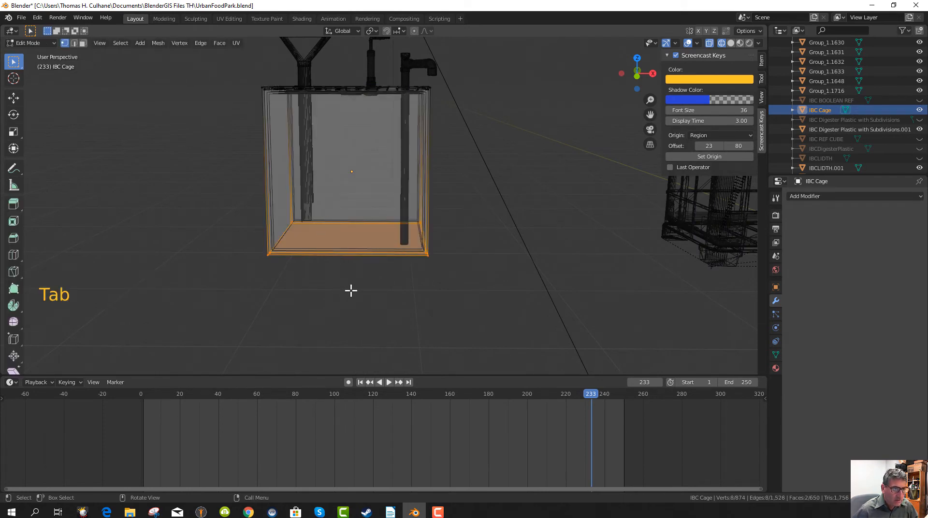
left_click(396, 275)
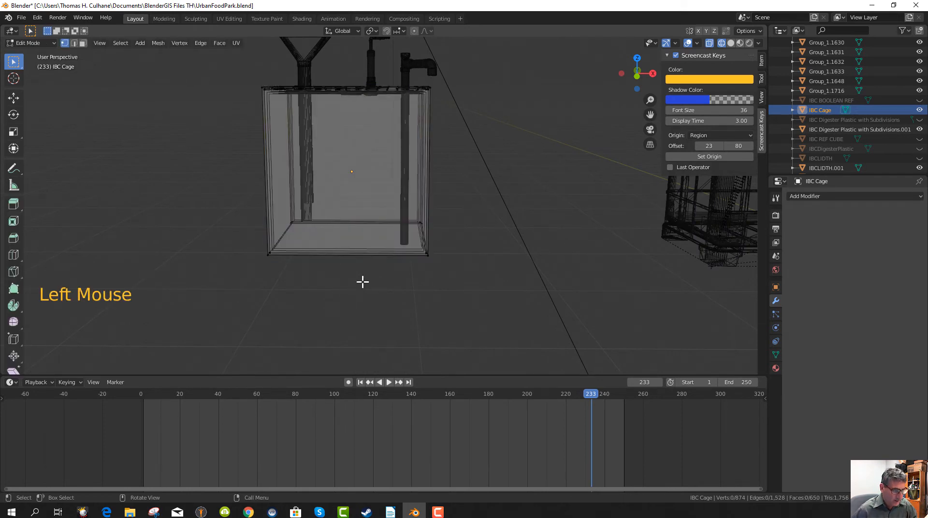
- Try to box-select the IBC Cage's vertices from the front orthographic view, and clear the selection
key("KP_1")
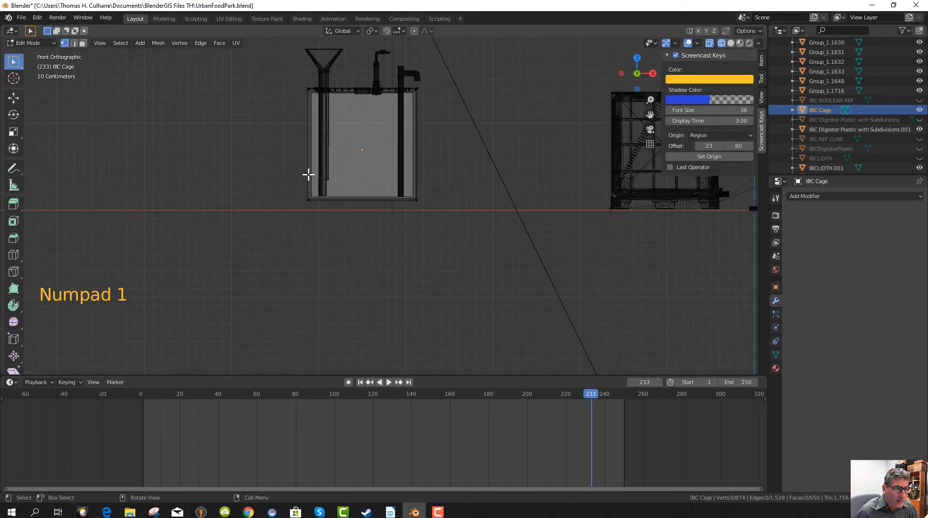
key("b")
left_click_drag(297, 88, 425, 219)
mouse_move(471, 257)
middle_mouse_down()
mouse_move(420, 266)
mouse_move(430, 269)
mouse_move(454, 224)
mouse_move(472, 273)
middle_mouse_up()
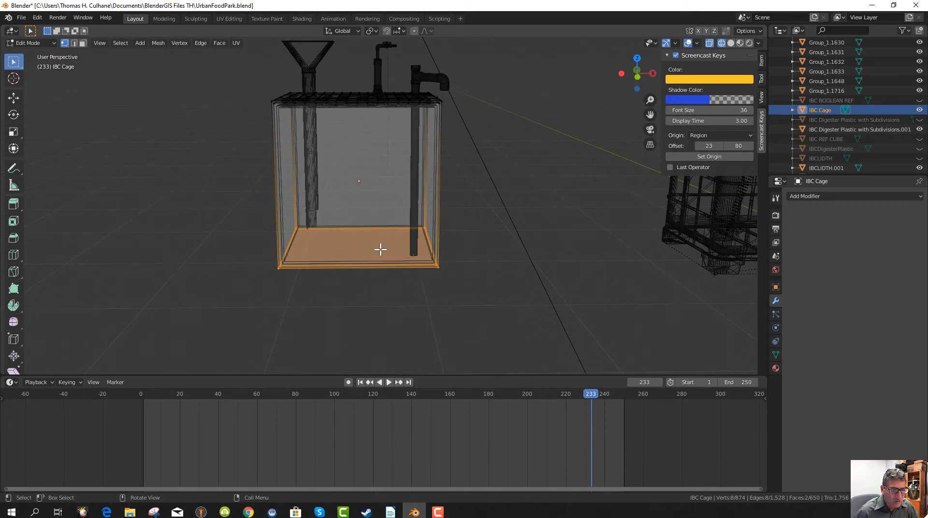
left_click(352, 256)
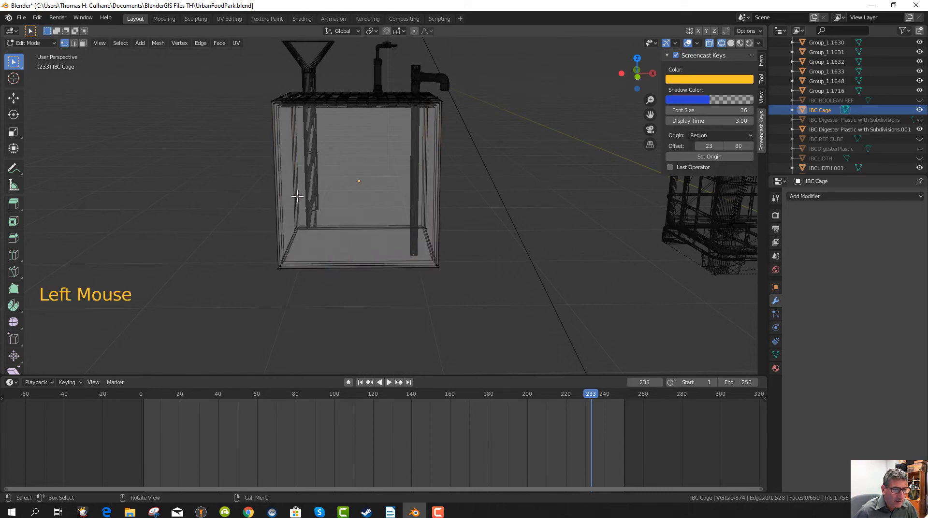
mouse_move(260, 148)
middle_mouse_down()
mouse_move(321, 168)
mouse_move(257, 153)
mouse_move(272, 155)
middle_mouse_up()
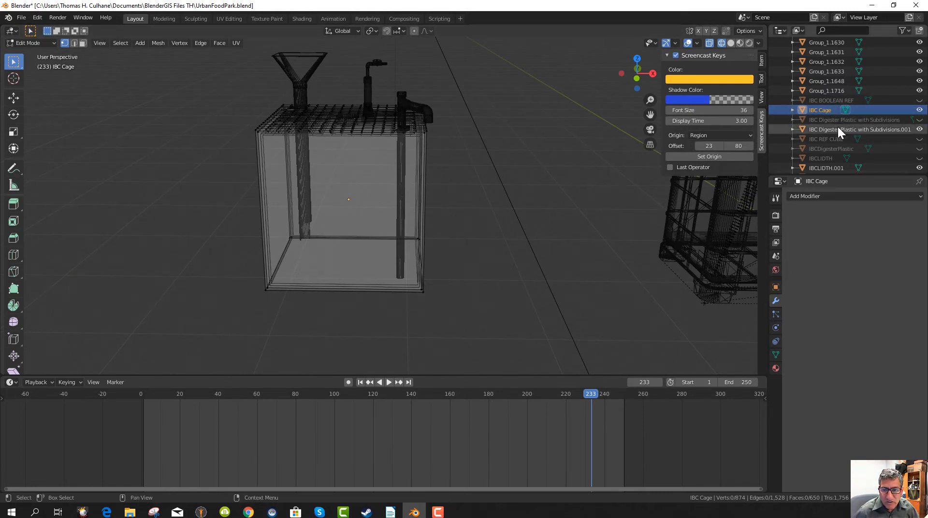
- Hide the object IBC Digester Plastic with Subdivisions.001, and toggle the IBC Cage's visibility off and back on to identify it
left_click(920, 129)
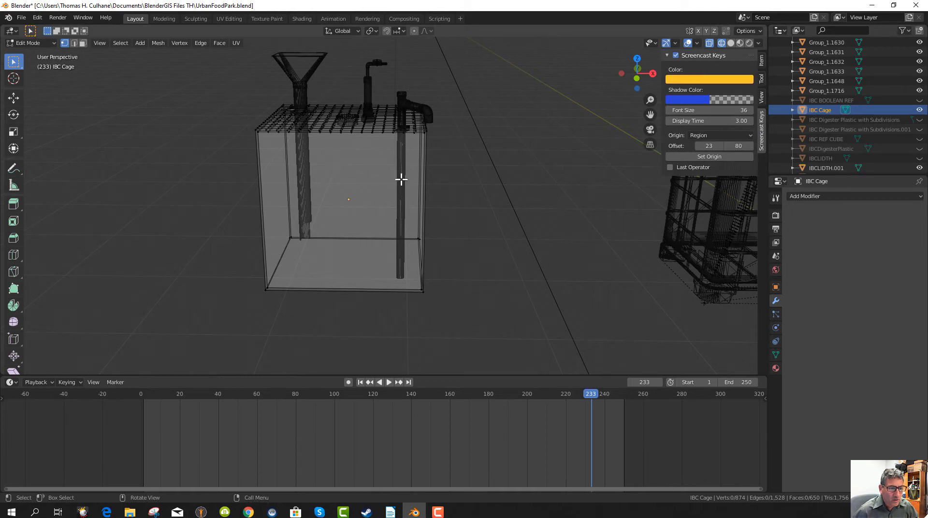
scroll(402, 179, "down", 2)
scroll(401, 179, "up", 3)
scroll(401, 179, "down", 1)
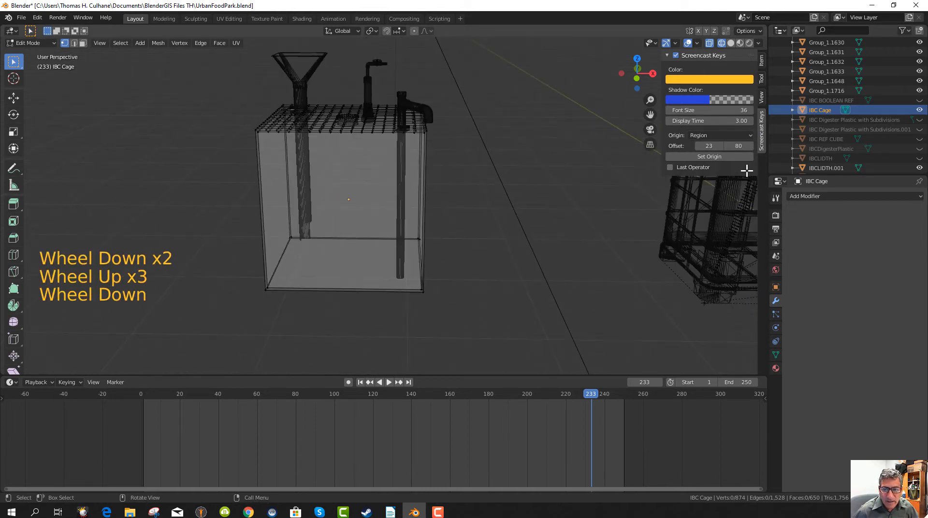
left_click(920, 109)
left_click(919, 111)
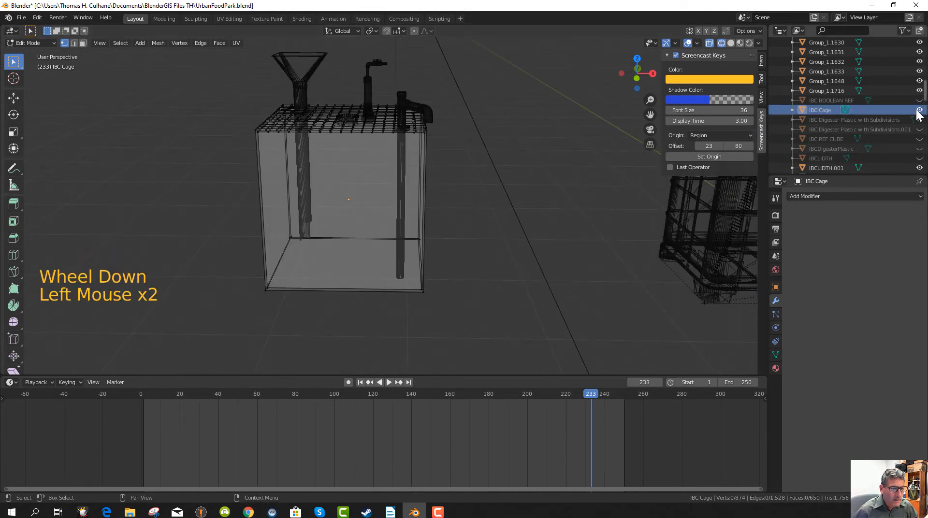
- Box-select all of the IBC Cage's vertices from the front orthographic view
key("KP_1")
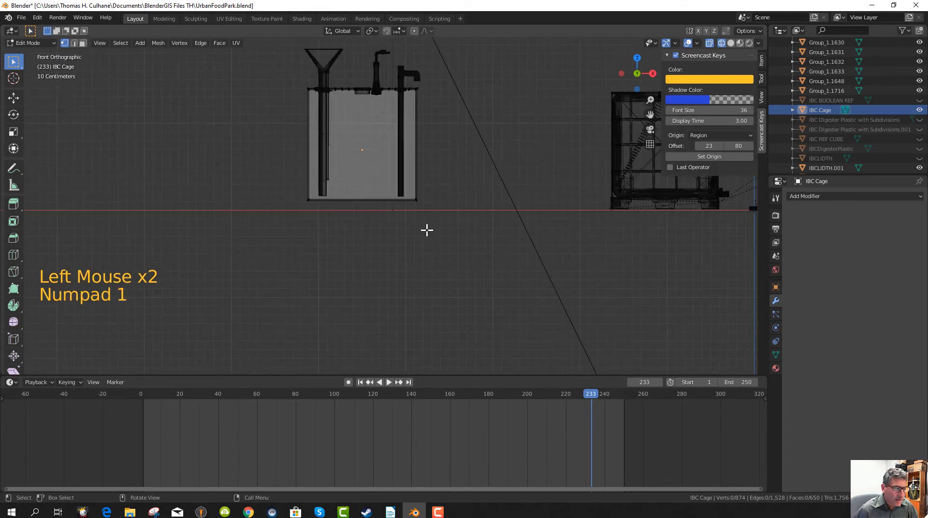
scroll(346, 151, "up", 3)
middle_click_drag(352, 156, 363, 316, "shift")
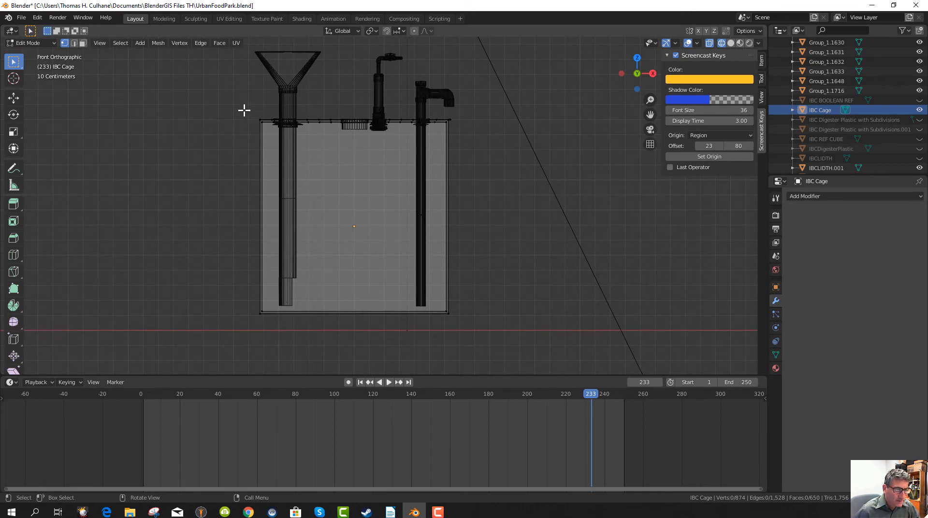
key("b")
left_click_drag(242, 107, 451, 318)
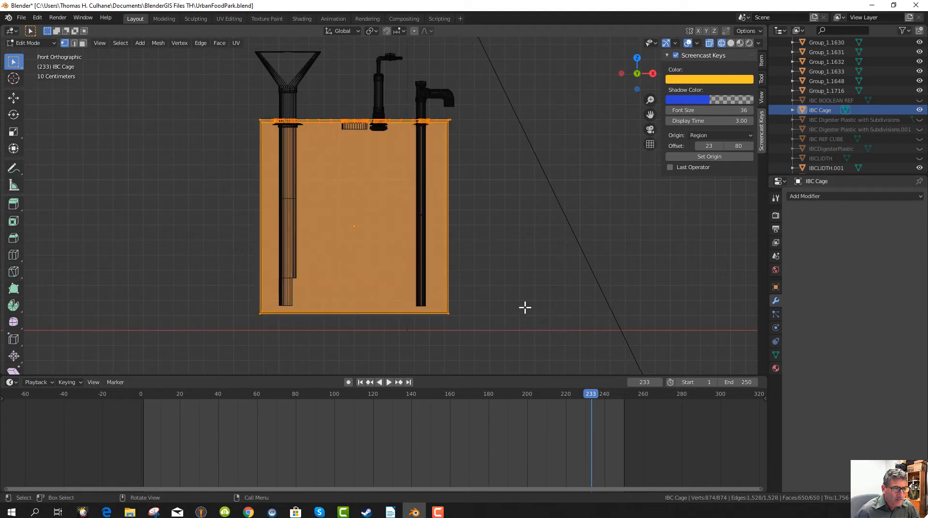
- Deselect the IBC Cage's vertices with a box selection from the bottom orthographic view
middle_click_drag(524, 307, 413, 253)
scroll(351, 270, "down", 5)
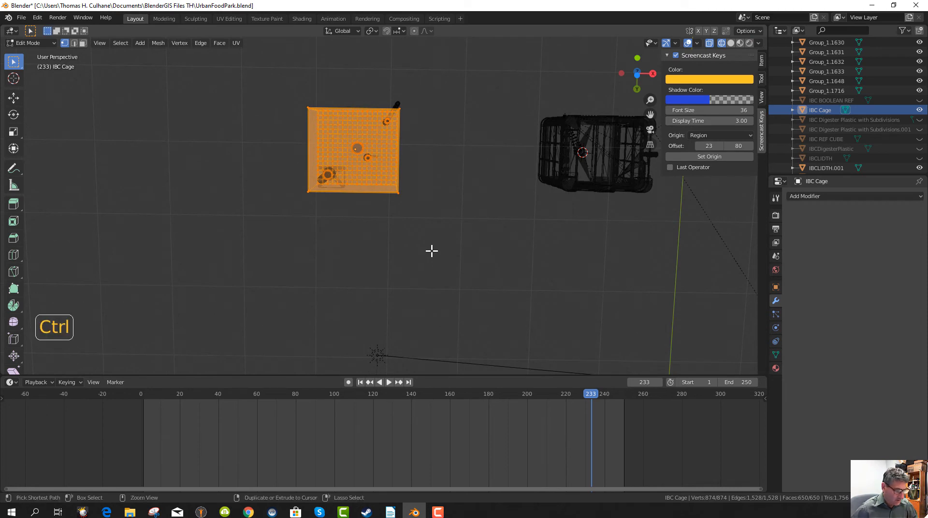
key("ctrl+KP_7")
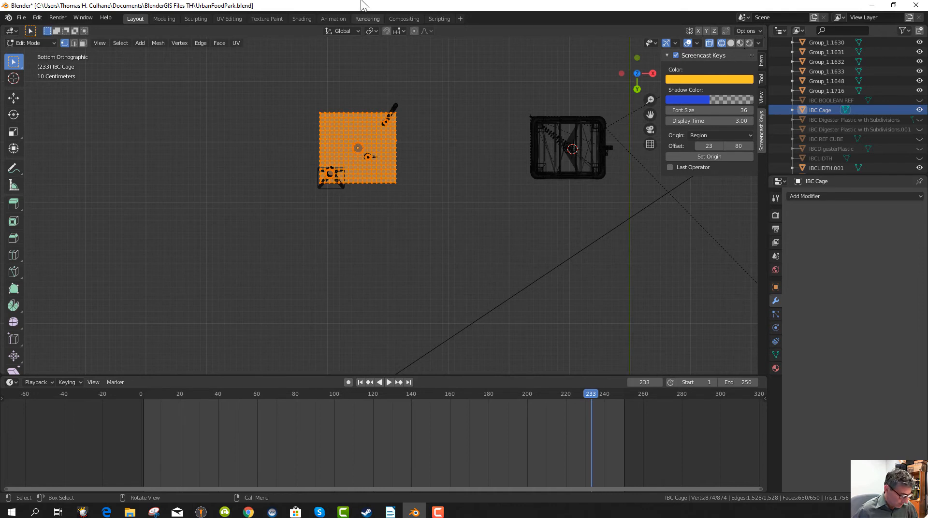
key("b")
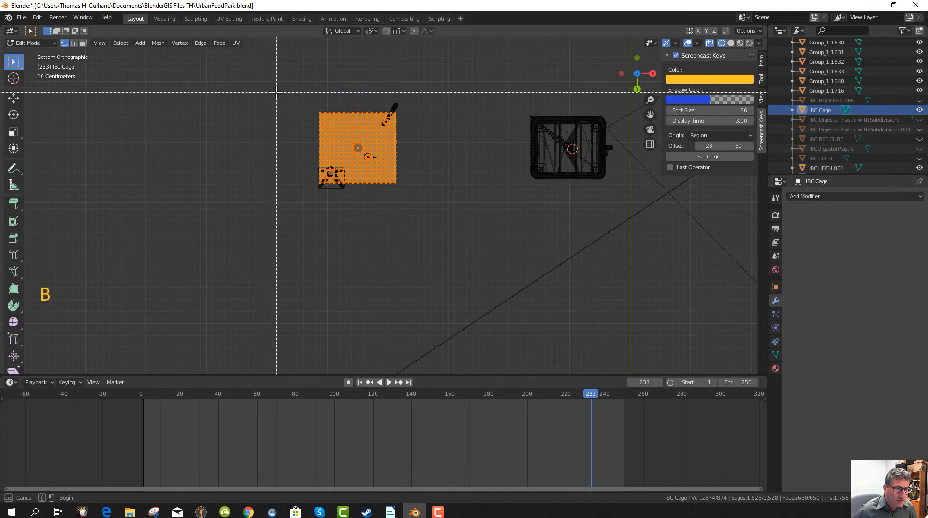
left_click_drag(292, 103, 406, 201, "shift")
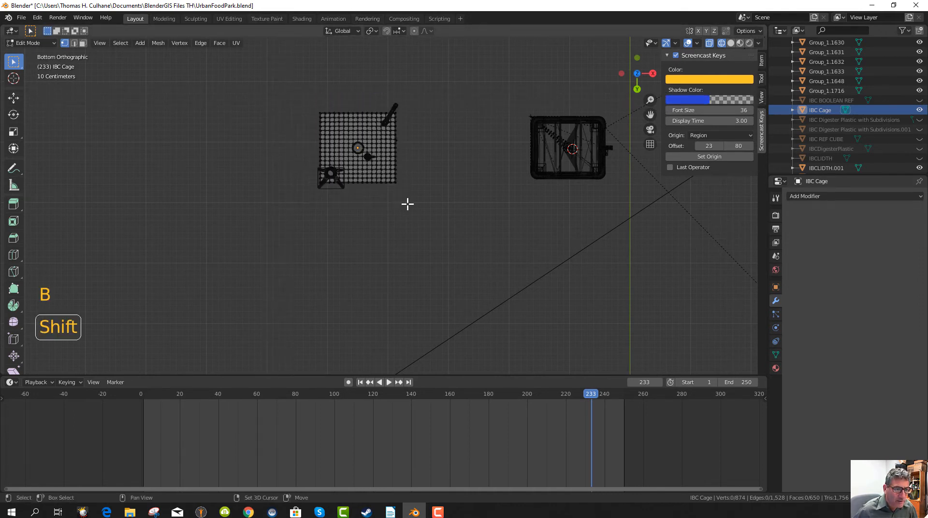
- Switch the viewport to solid shading with the IBC Cage seen from the front
middle_click_drag(406, 201, 408, 318)
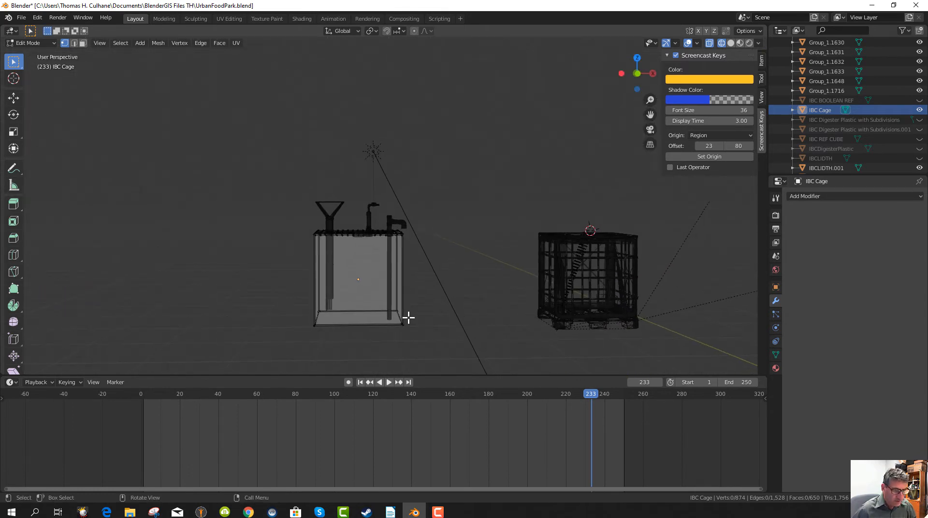
key("z")
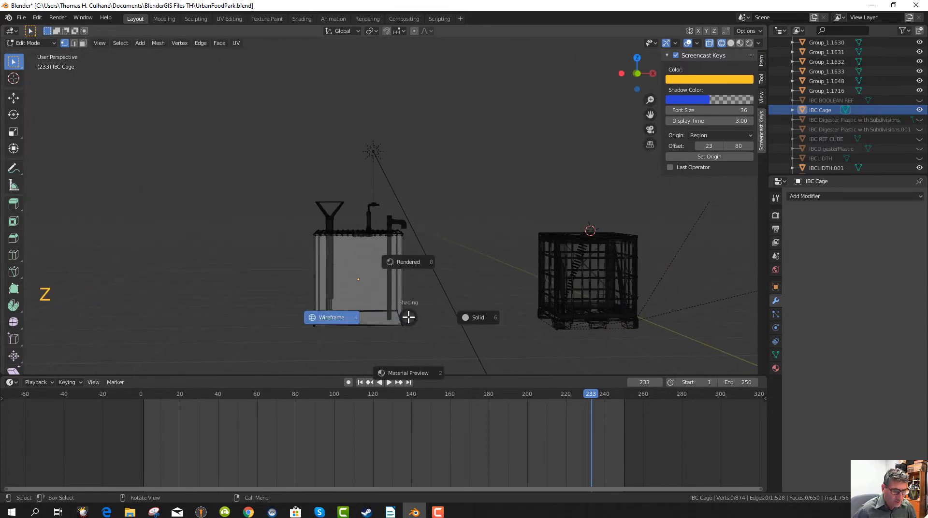
left_click(486, 317)
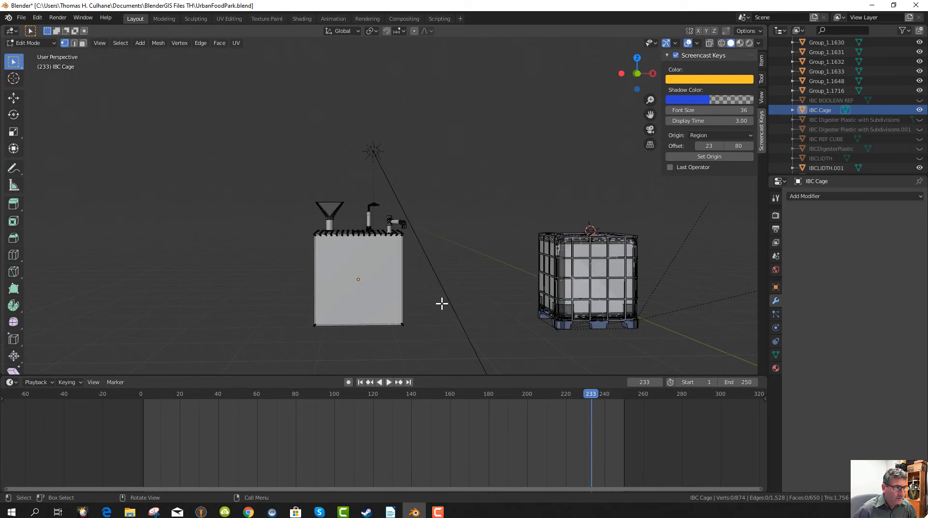
- Try box-selecting the IBC Cage in solid shading from the front orthographic view, inspect what was caught, and clear the selection
key("KP_1")
scroll(281, 239, "up", 1)
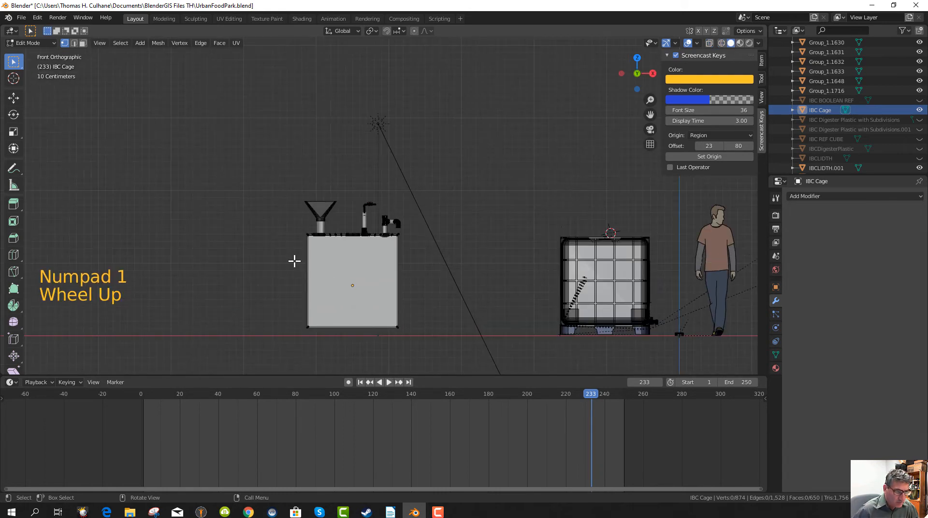
key("b")
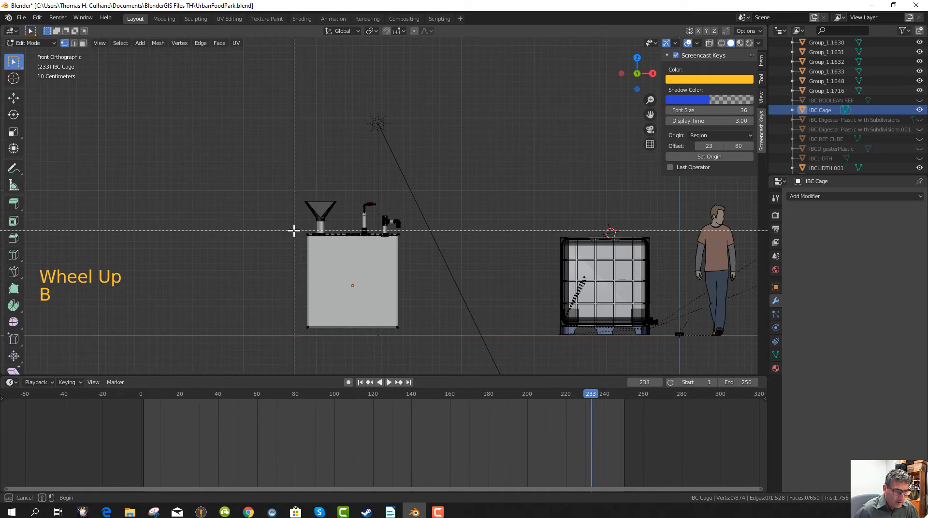
left_click_drag(295, 231, 429, 341)
middle_click_drag(458, 338, 436, 90)
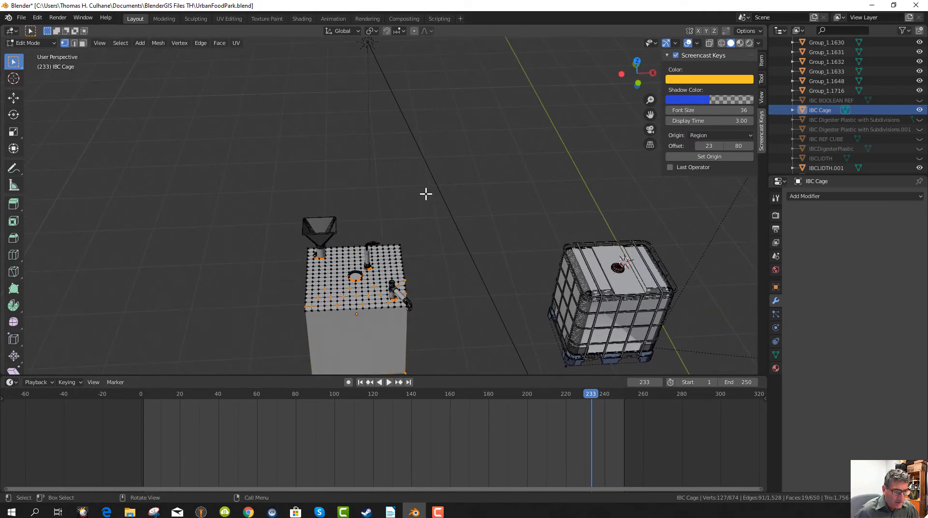
middle_click_drag(425, 194, 428, 139)
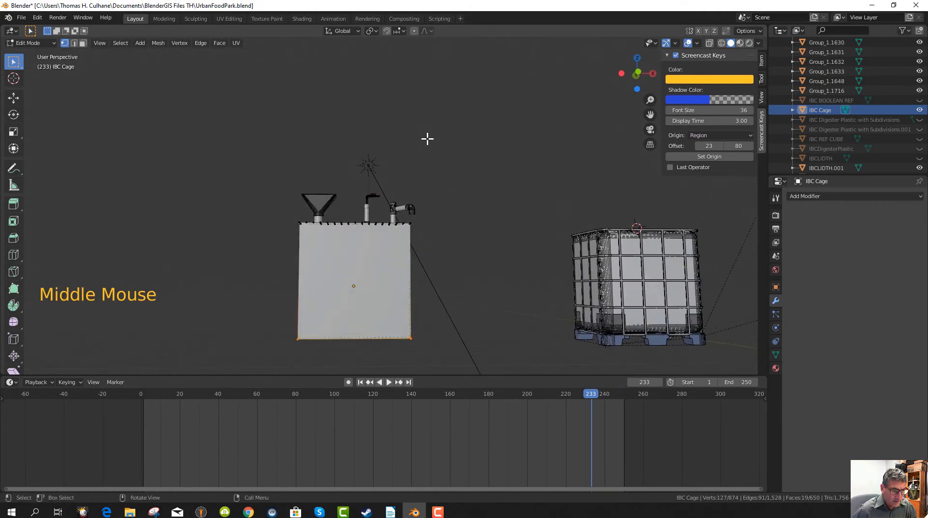
left_click(468, 205)
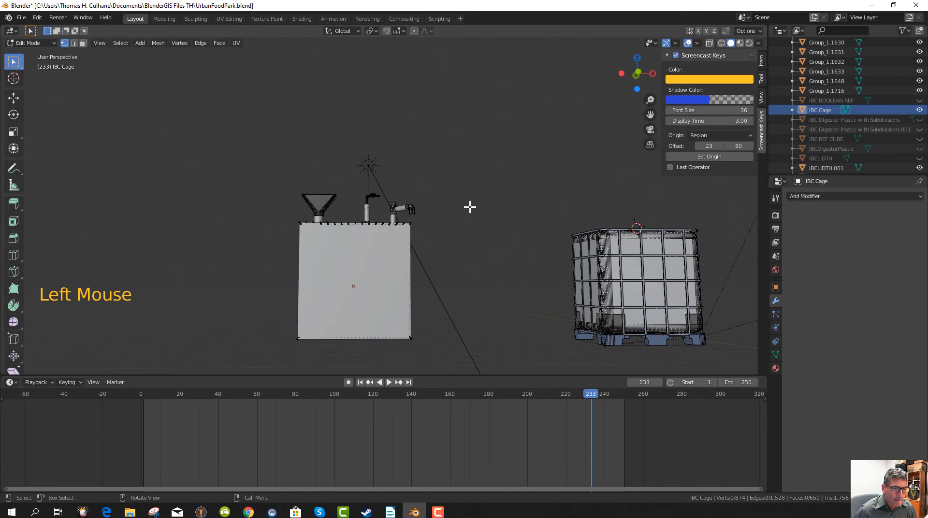
- Box-select the front face of the IBC Cage in perspective view
middle_click_drag(469, 207, 476, 129, "shift")
scroll(475, 175, "up", 2)
scroll(474, 177, "up", 1)
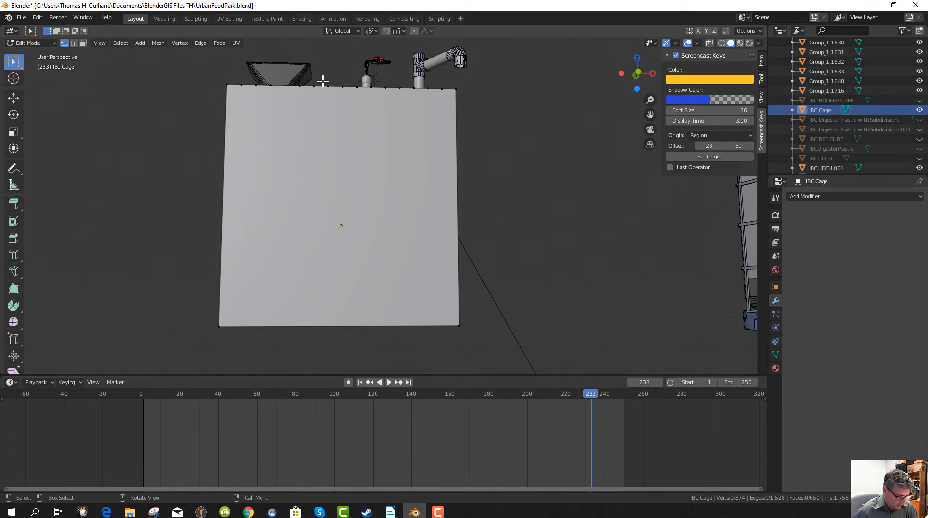
key("b")
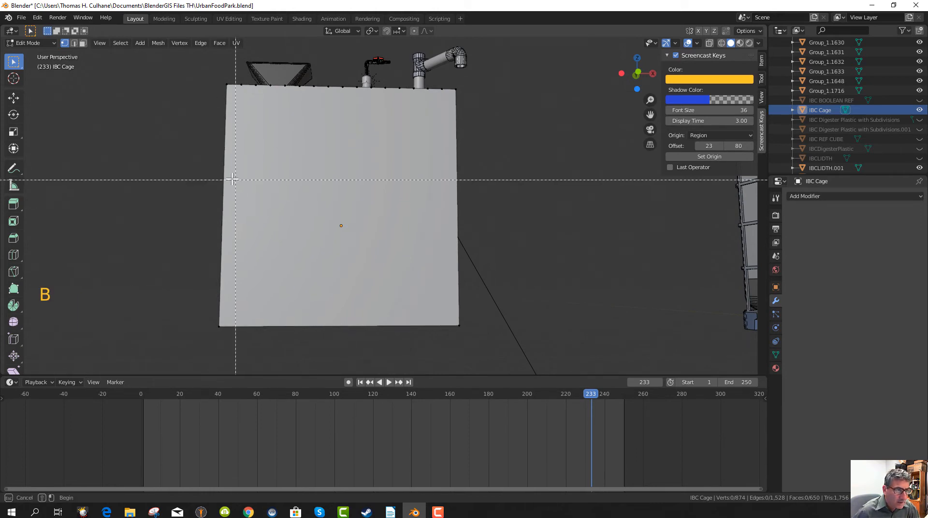
left_click_drag(199, 82, 477, 327)
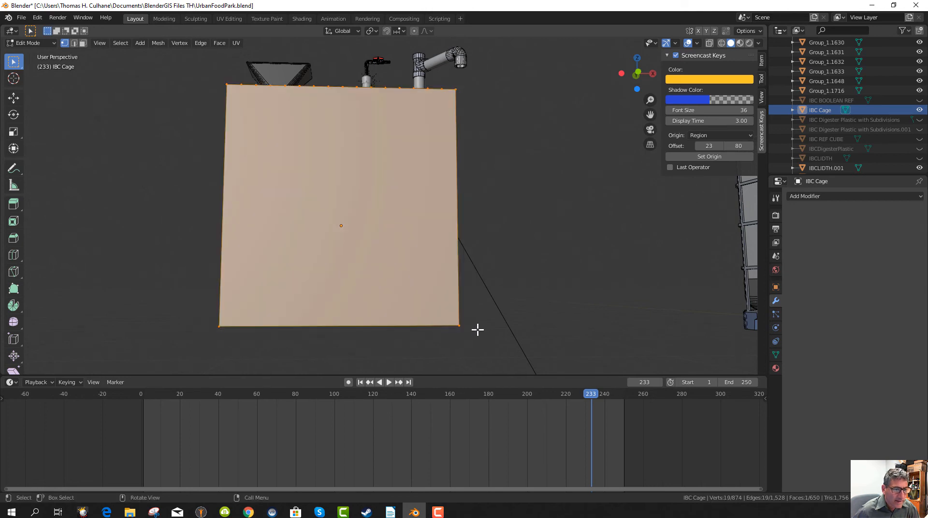
- Add the opposite rear face of the IBC Cage to the selection with a box selection
mouse_move(476, 328)
middle_mouse_down()
mouse_move(487, 327)
mouse_move(487, 348)
mouse_move(479, 318)
middle_mouse_up()
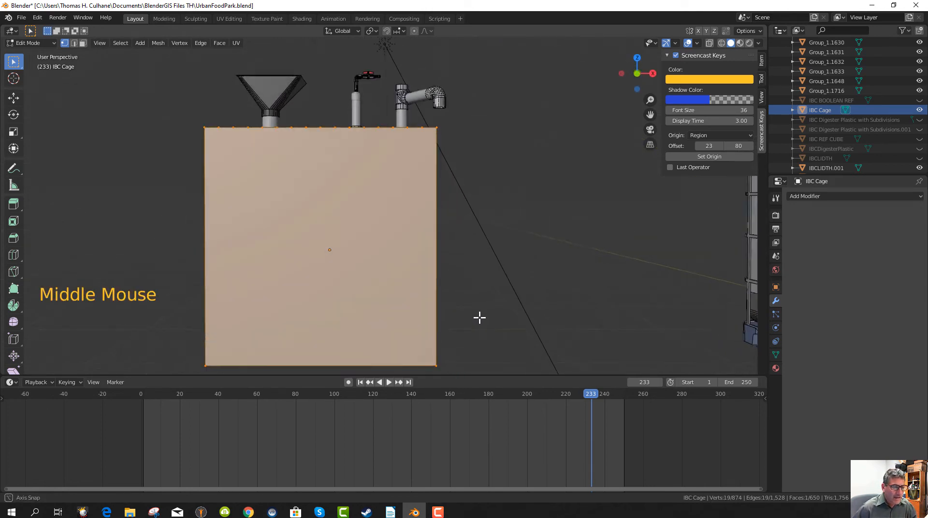
scroll(481, 316, "down", 2)
middle_click_drag(423, 271, 251, 284)
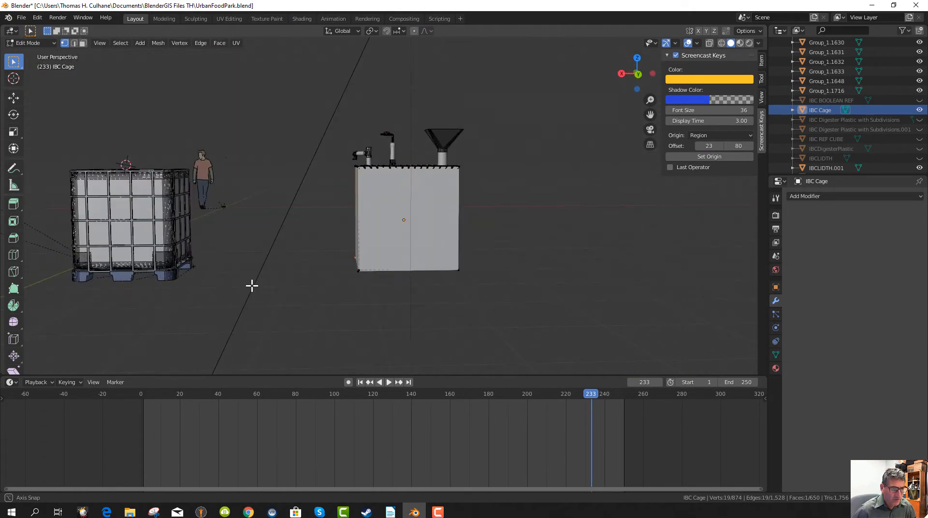
scroll(449, 346, "up", 3)
middle_click_drag(452, 342, 418, 342, "shift")
key("b")
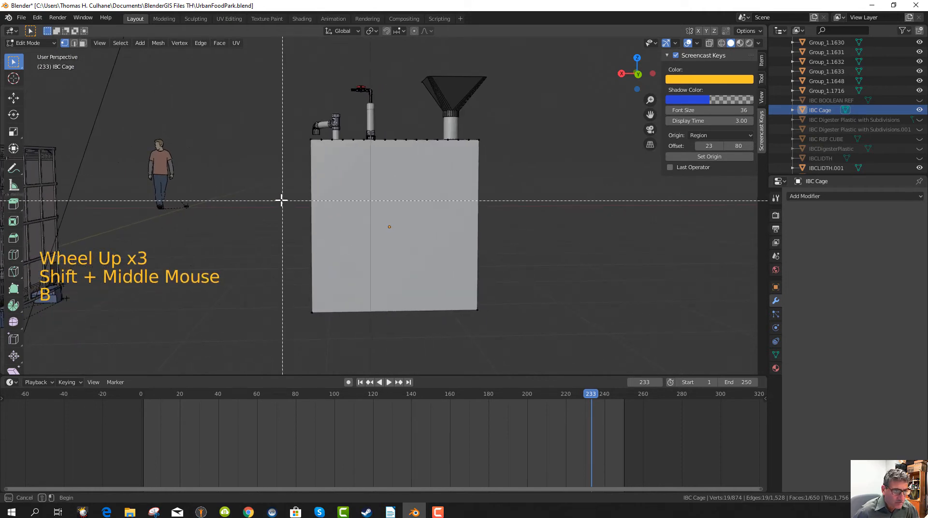
left_click_drag(290, 136, 503, 322)
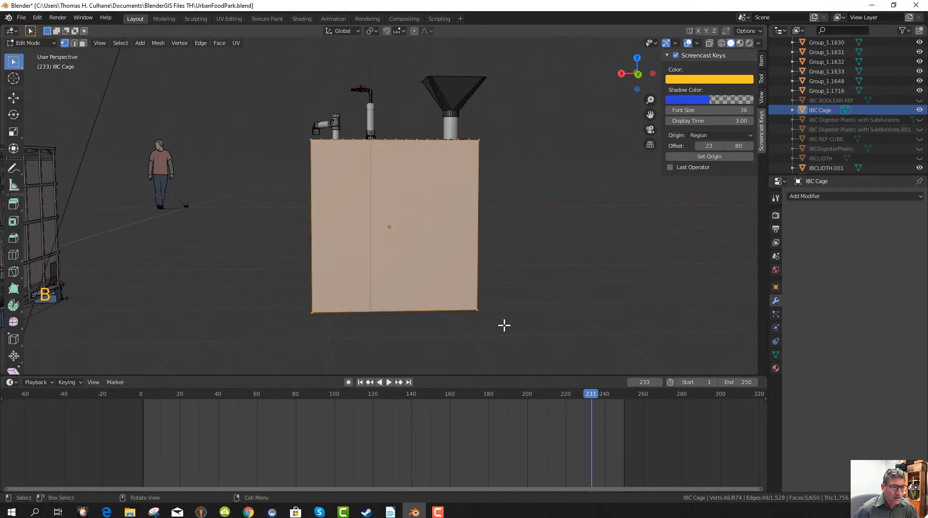
- Deselect the stray vertices on the cage's top grid near the rear edge and corner using circle select
middle_click_drag(336, 282, 474, 285)
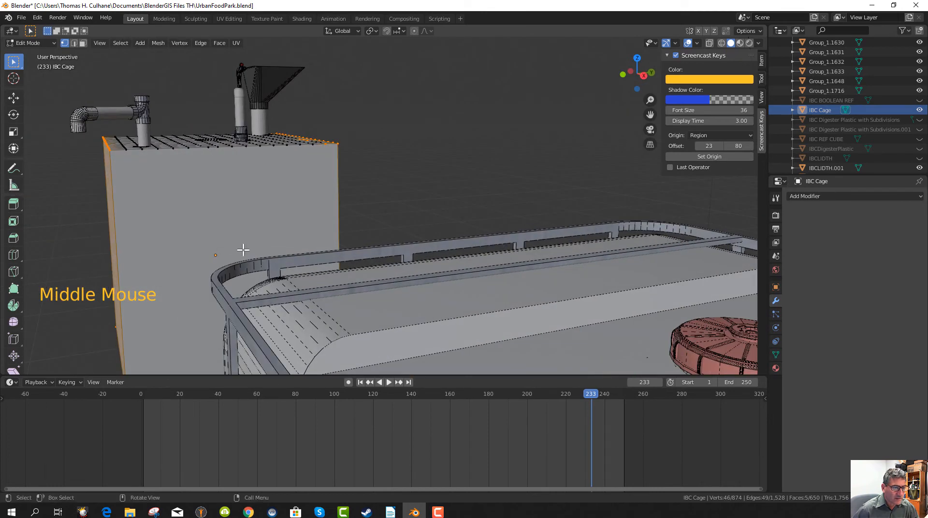
middle_click_drag(211, 234, 276, 205)
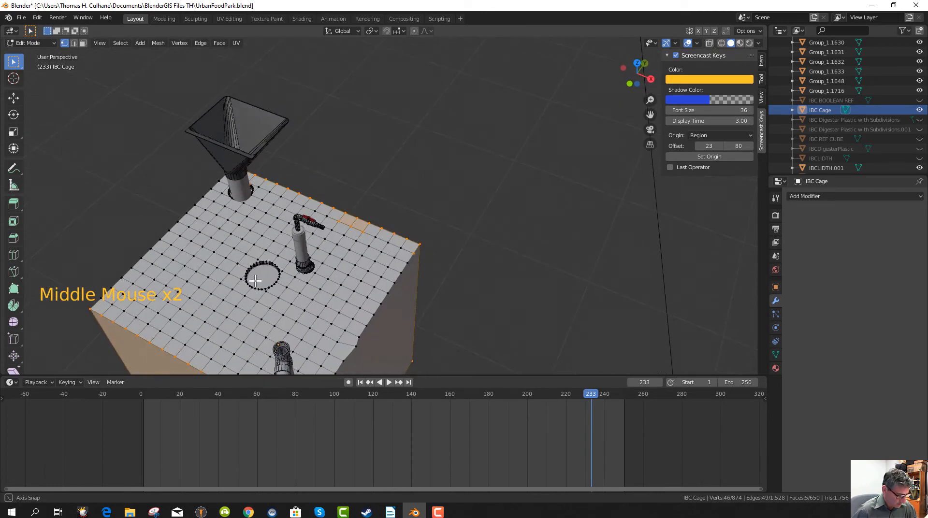
scroll(345, 238, "up", 1)
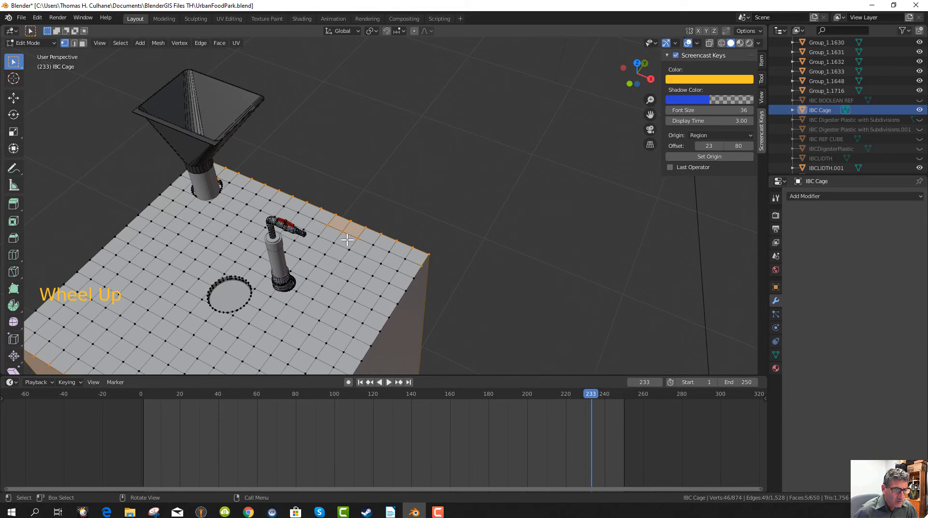
key("c")
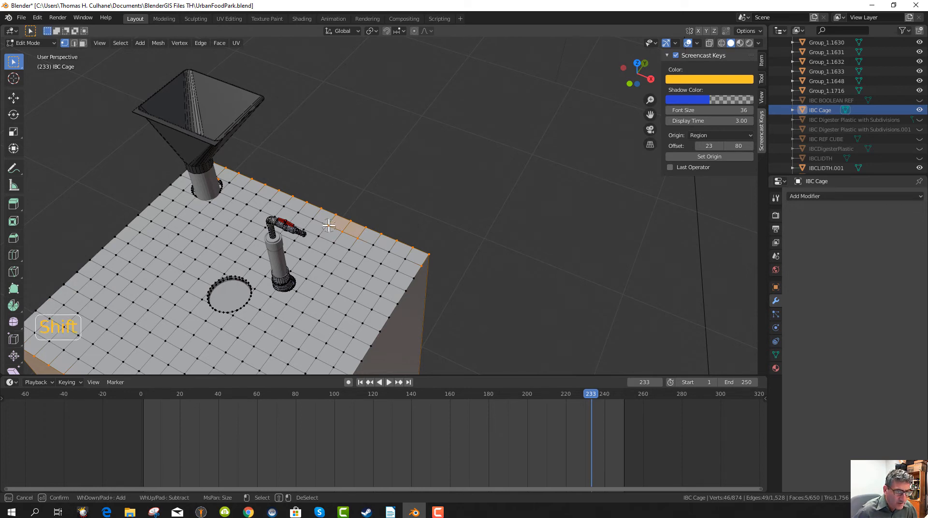
left_click_drag(328, 225, 360, 242, "shift")
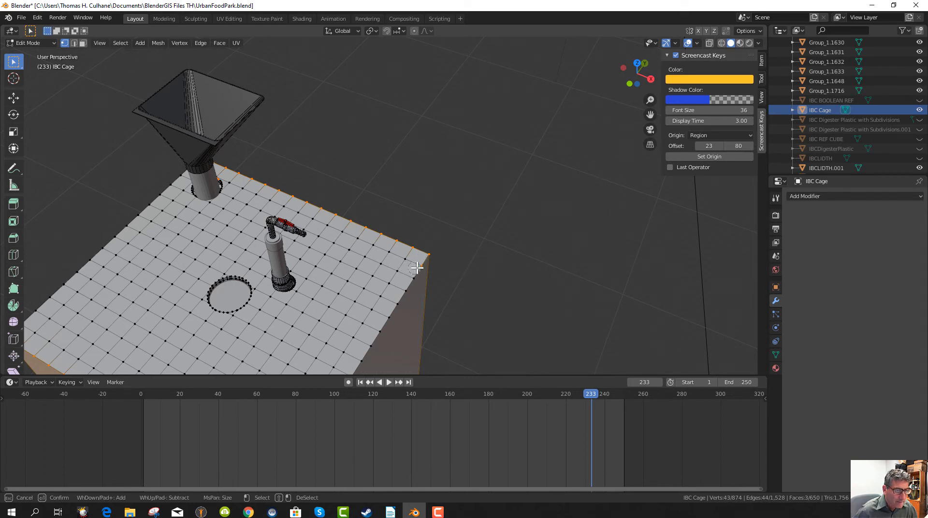
left_click_drag(416, 268, 406, 289, "shift")
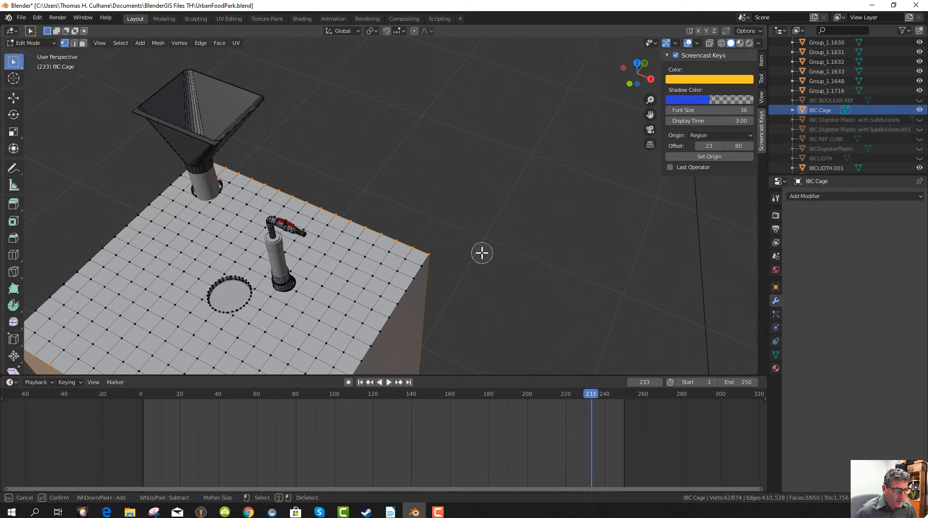
- Change the active selection tool to Circle Select with radius 25, and clear the IBC Cage's mesh selection
middle_click_drag(464, 288, 497, 228)
scroll(437, 227, "down", 3)
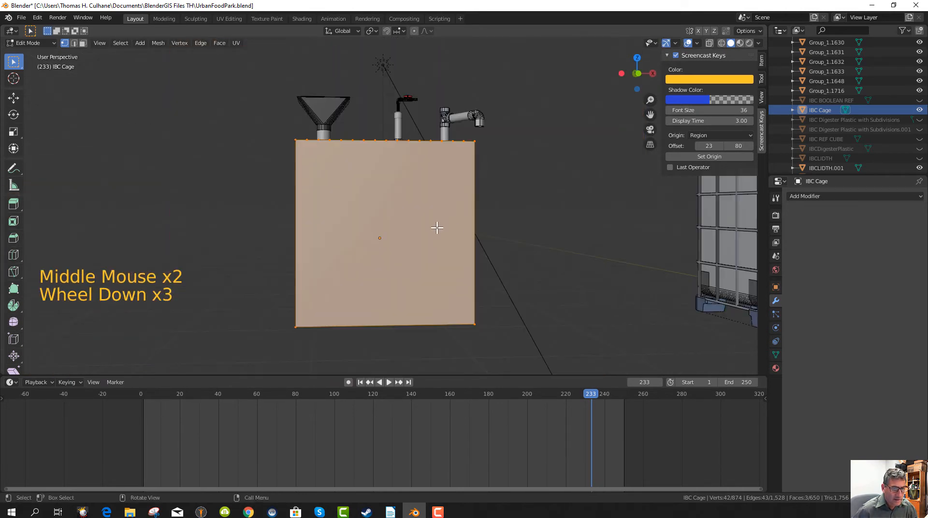
middle_click_drag(437, 227, 421, 242)
scroll(500, 244, "down", 4)
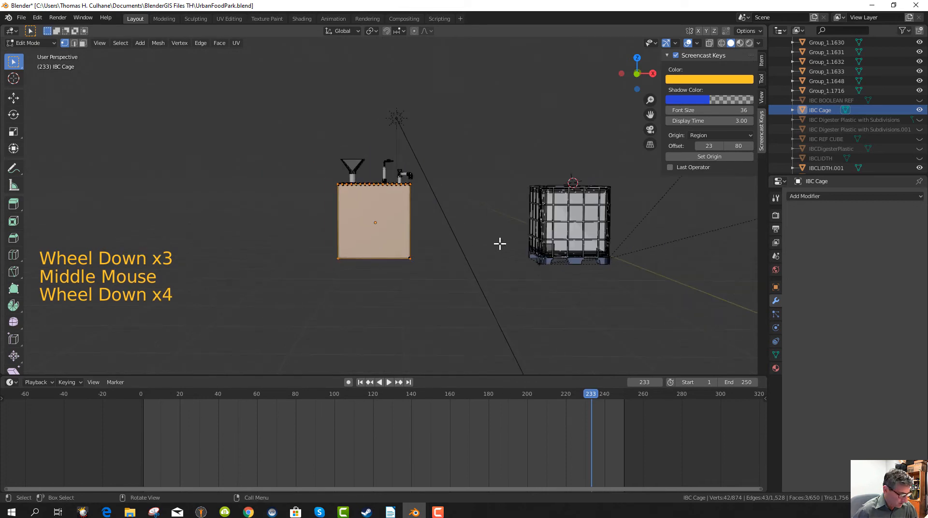
scroll(500, 244, "up", 2)
key("w")
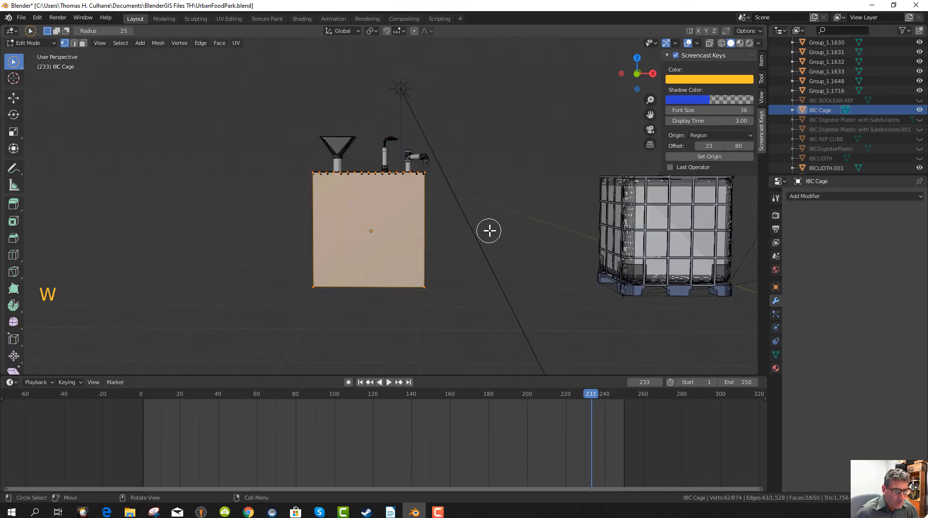
left_click(489, 230)
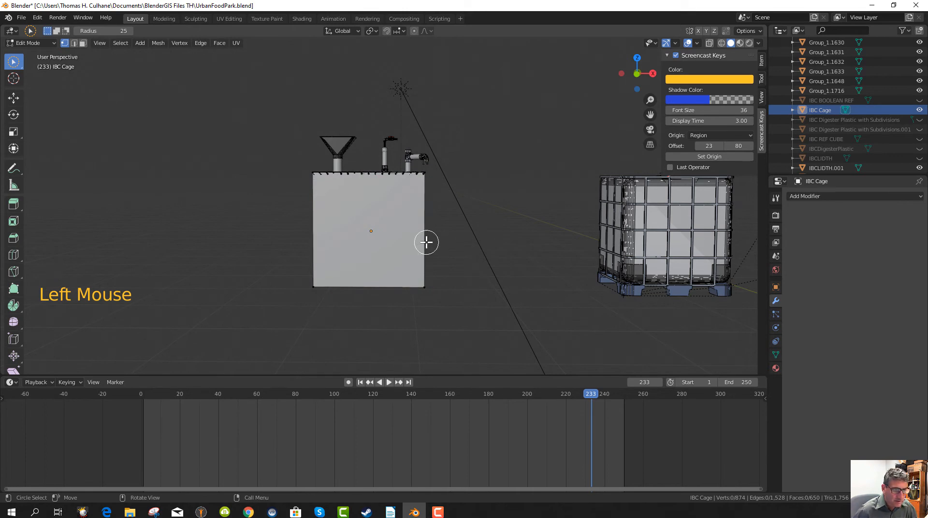
- Restore the cleared face selection on the IBC Cage and subdivide the selected side faces once
key("ctrl+z")
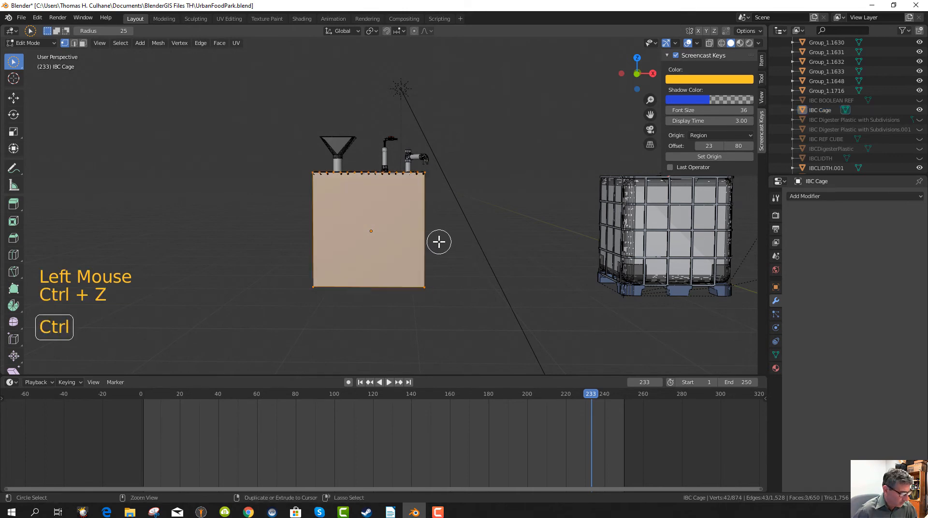
key("Escape")
right_click(494, 238)
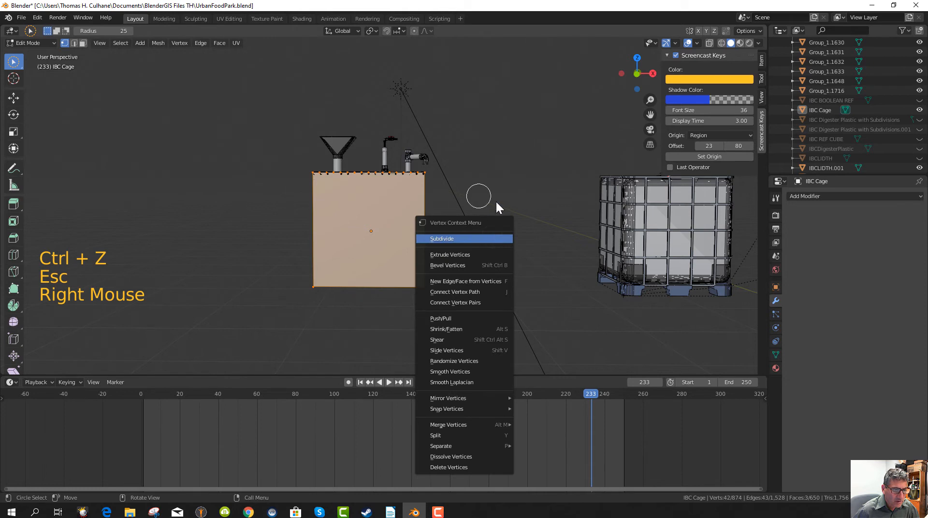
left_click(467, 239)
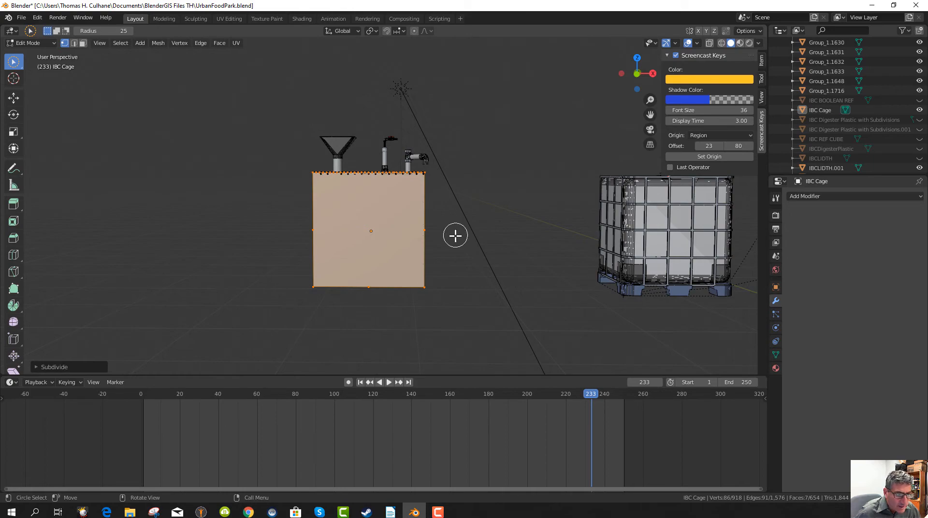
- Subdivide the IBC Cage's selected side faces two more times
mouse_move(455, 236)
middle_mouse_down()
mouse_move(424, 253)
mouse_move(321, 267)
mouse_move(271, 263)
mouse_move(252, 243)
mouse_move(483, 244)
mouse_move(442, 241)
mouse_move(452, 246)
middle_mouse_up()
right_click(491, 229)
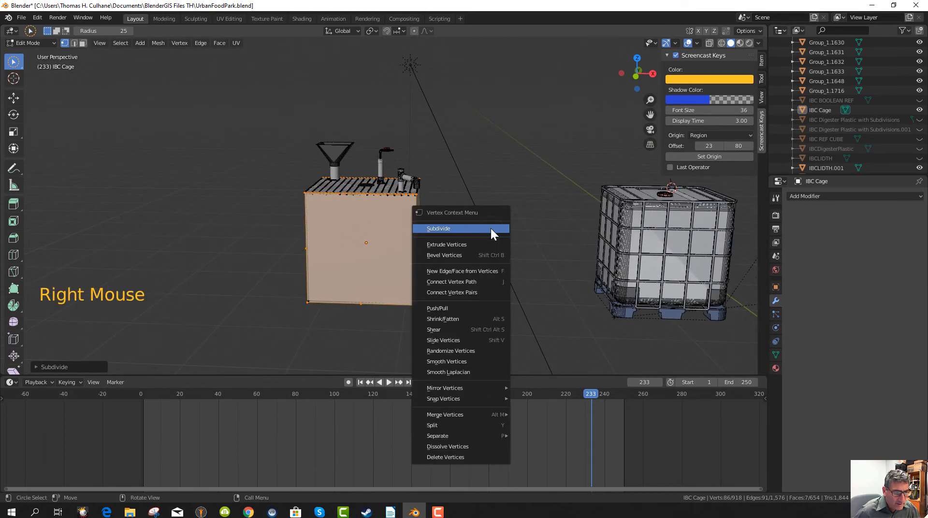
left_click(490, 228)
mouse_move(472, 254)
middle_mouse_down()
mouse_move(435, 257)
mouse_move(472, 248)
mouse_move(488, 159)
mouse_move(541, 160)
mouse_move(554, 175)
mouse_move(469, 240)
mouse_move(387, 264)
mouse_move(283, 273)
mouse_move(486, 261)
mouse_move(474, 253)
middle_mouse_up()
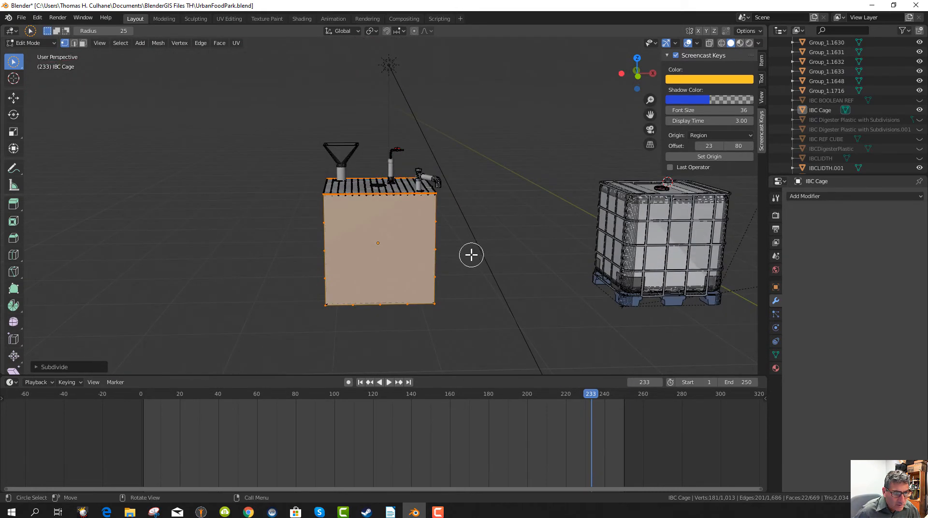
right_click(472, 255)
left_click(470, 253)
- Inspect the subdivided IBC Cage in both Object Mode and Edit Mode
scroll(404, 269, "up", 3)
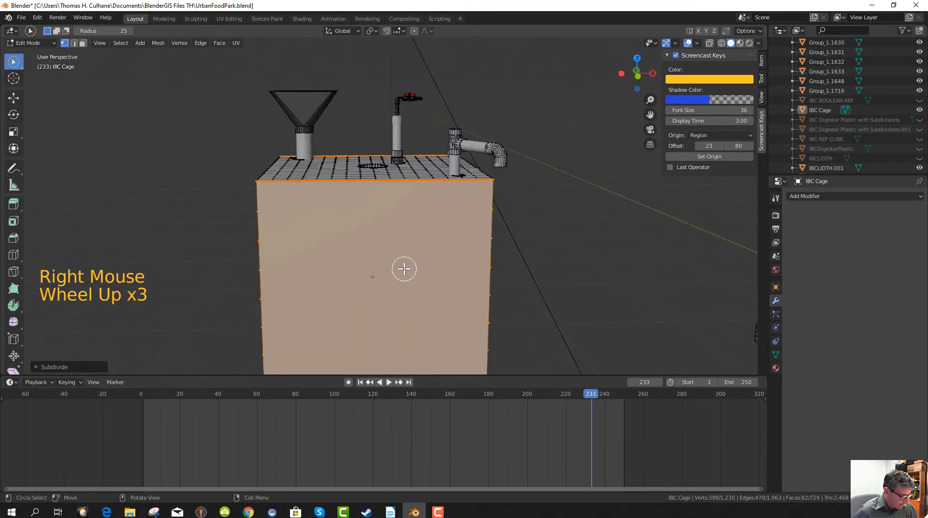
scroll(404, 269, "down", 2)
key("Tab")
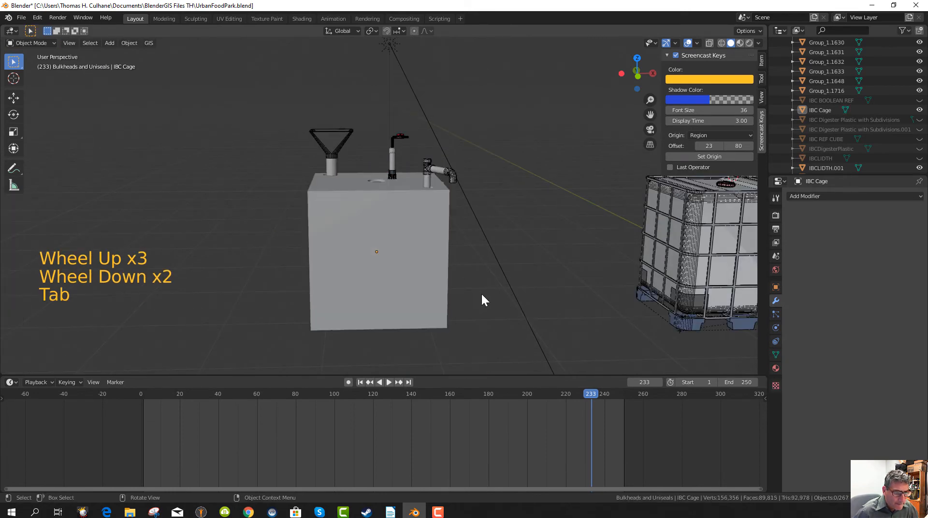
key("Tab")
mouse_move(417, 271)
middle_mouse_down()
mouse_move(433, 181)
mouse_move(419, 272)
middle_mouse_up()
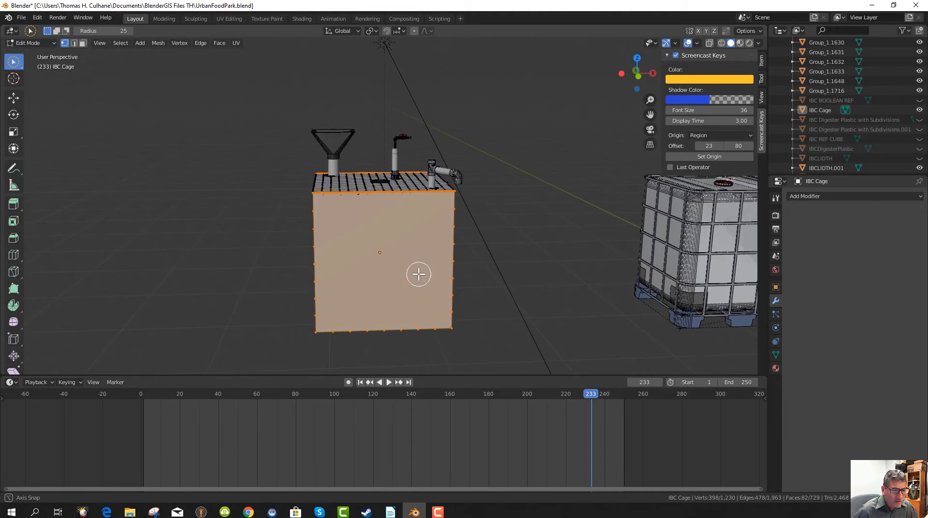
scroll(420, 271, "down", 2)
scroll(423, 241, "up", 3)
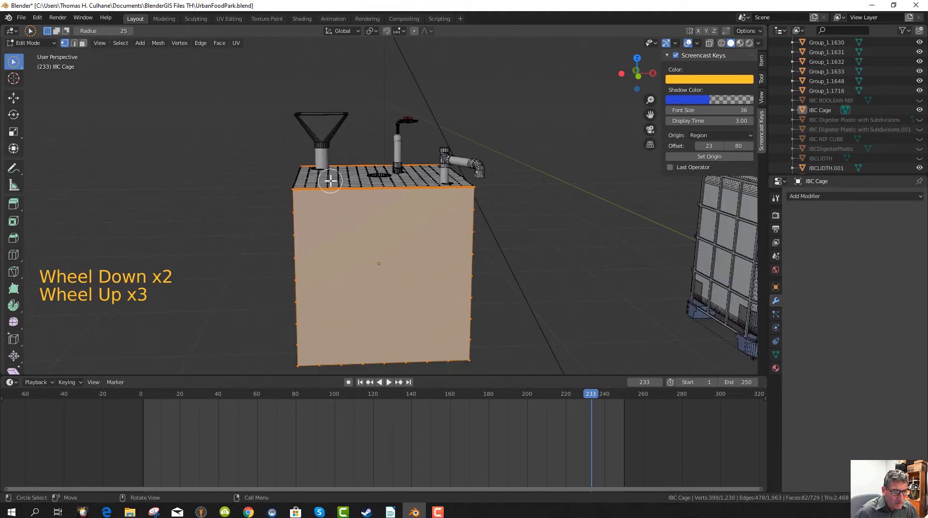
scroll(500, 217, "down", 2)
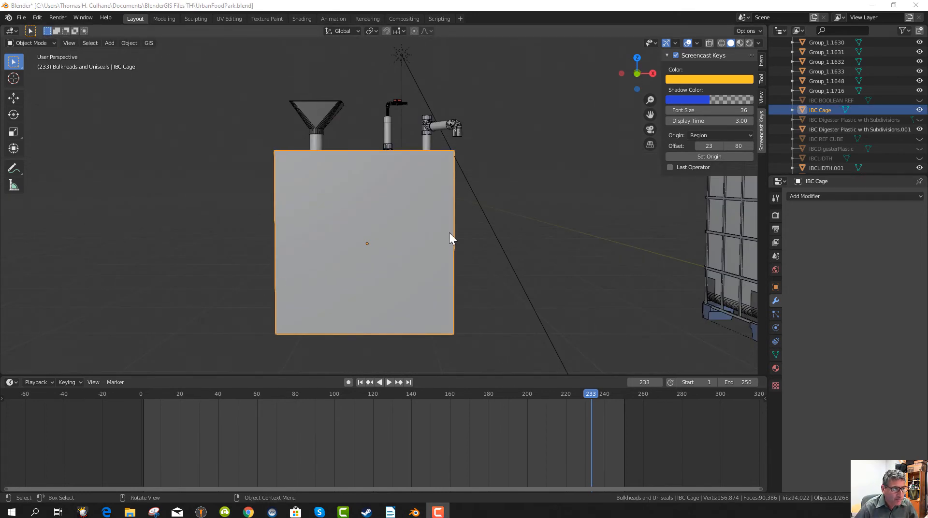
- Enter Edit Mode on the IBC Cage and circle-select the vertices at its upper-left front corner
left_click(403, 214)
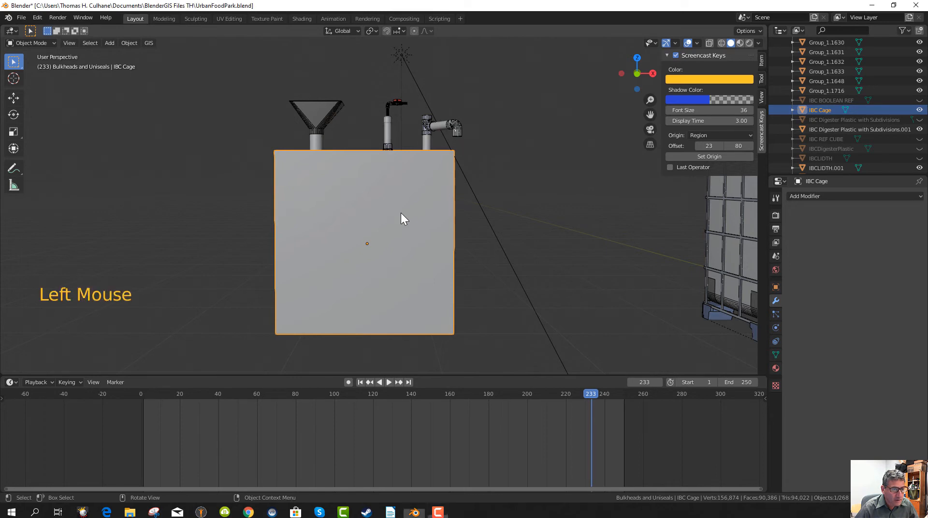
key("Tab")
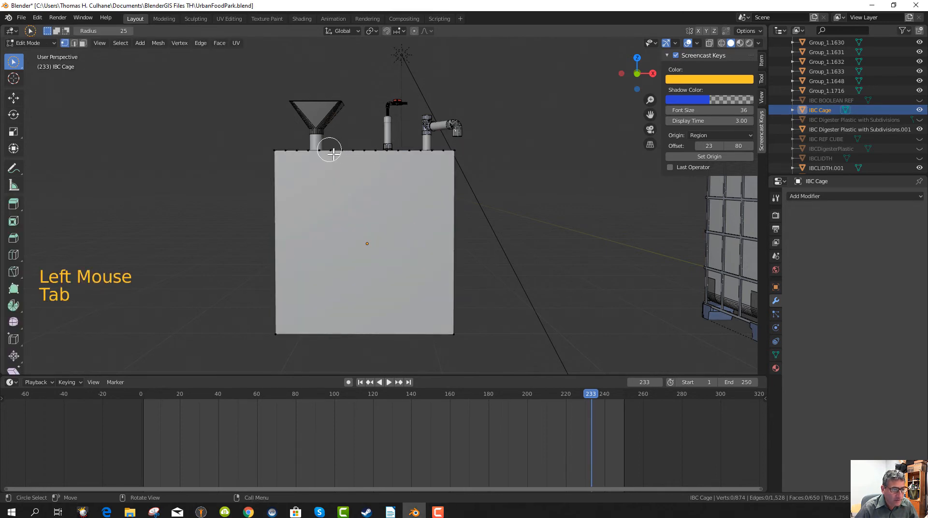
right_click(274, 152)
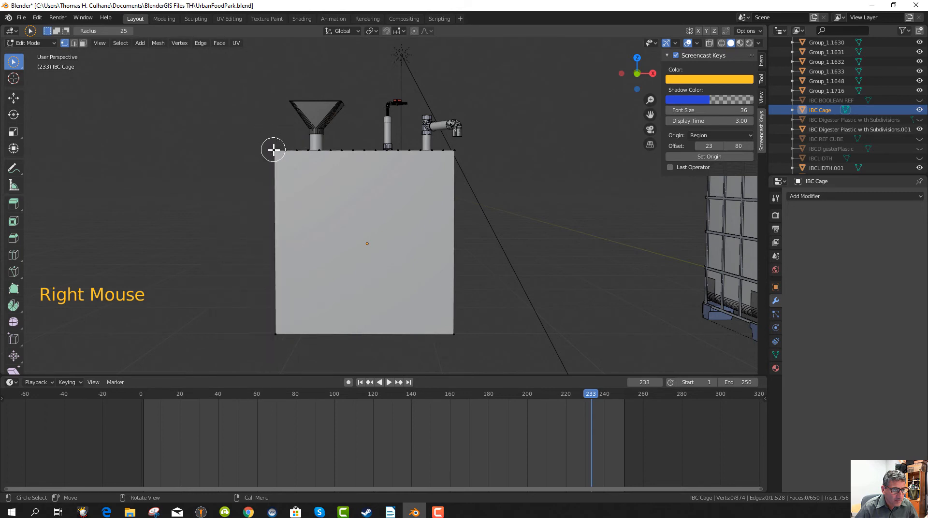
left_click(275, 151)
scroll(252, 168, "up", 3)
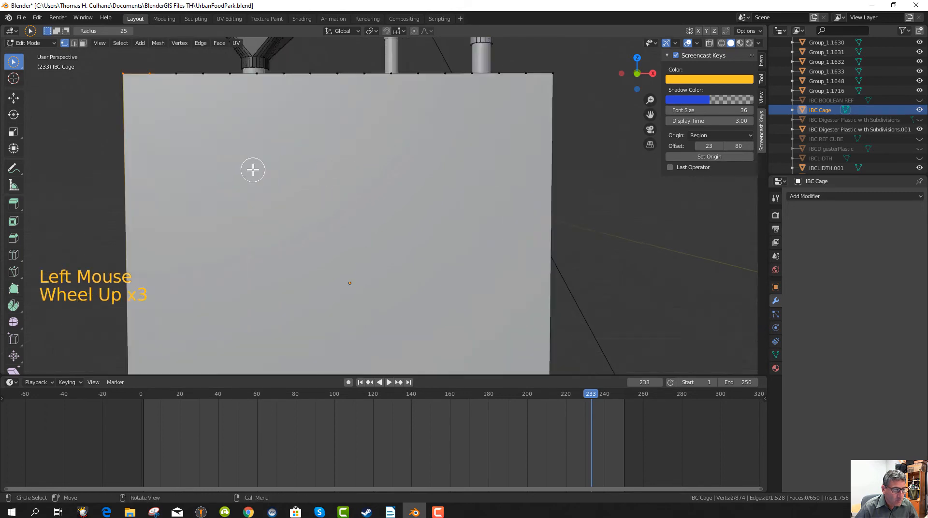
scroll(251, 168, "down", 5)
scroll(253, 169, "up", 2)
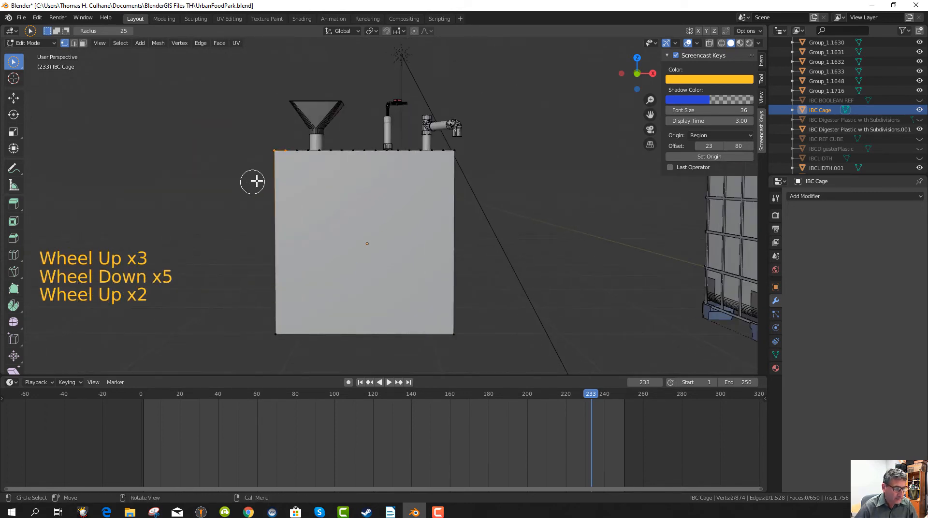
- Switch to the front orthographic view and clear the IBC Cage's vertex selection
key("KP_1")
key("a")
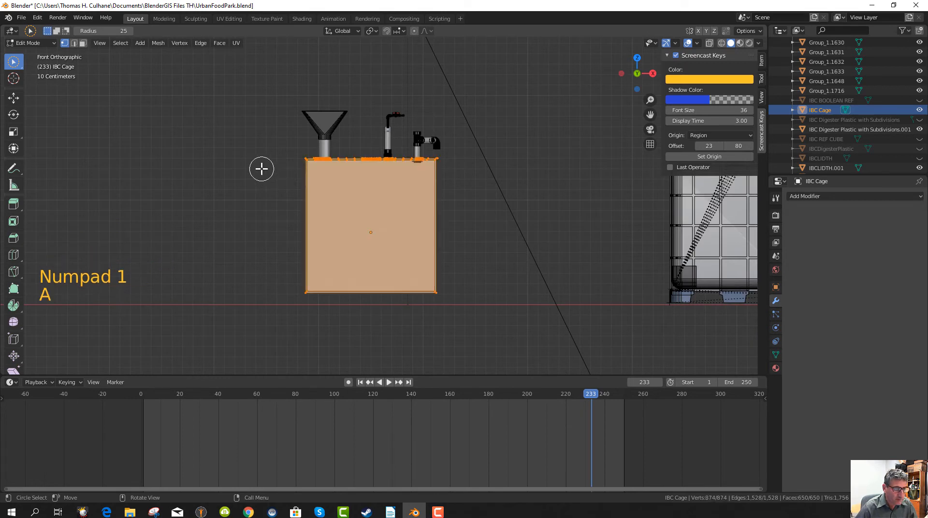
key("a")
left_click(261, 169)
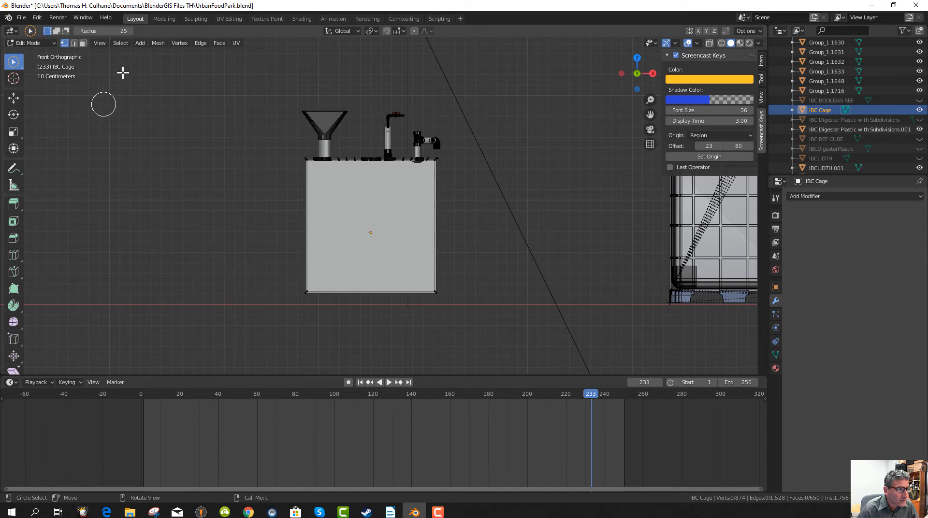
scroll(138, 129, "down", 2)
scroll(218, 150, "up", 3)
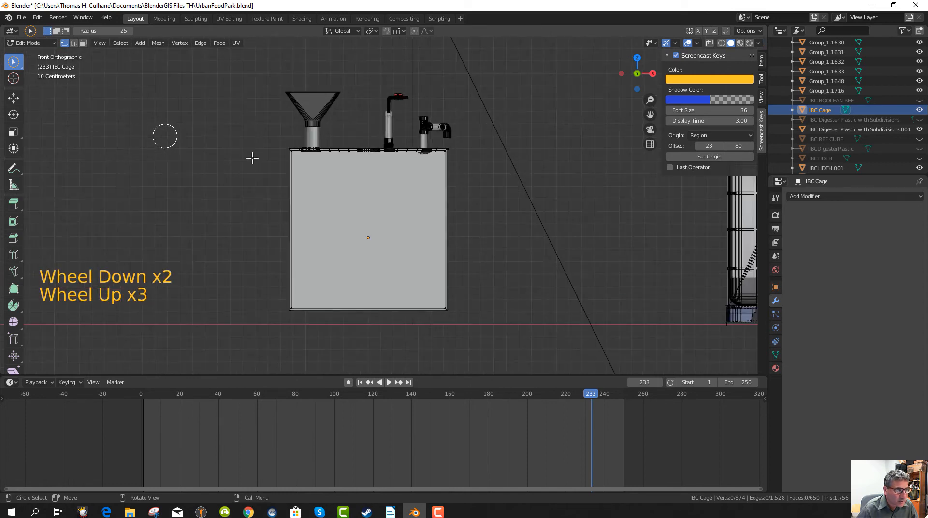
scroll(265, 175, "up", 2)
scroll(256, 172, "down", 2)
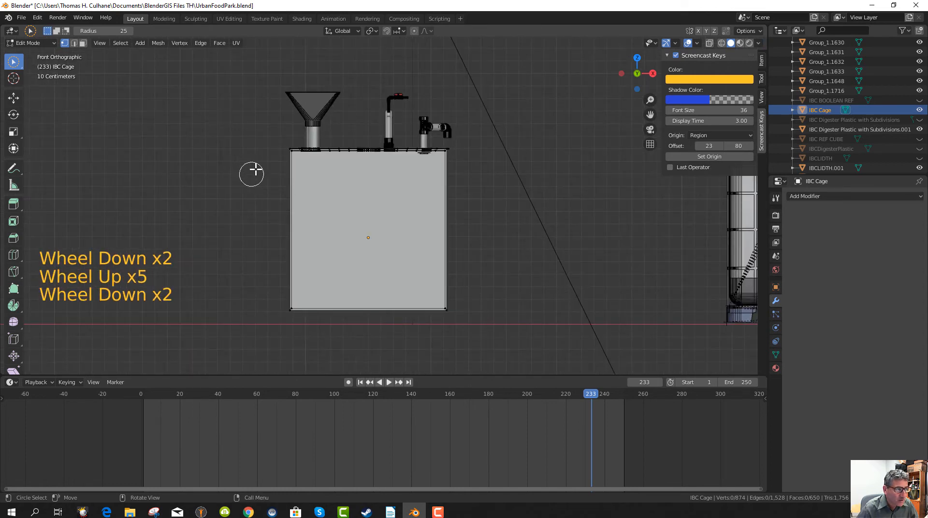
left_click(16, 73)
left_click(14, 62)
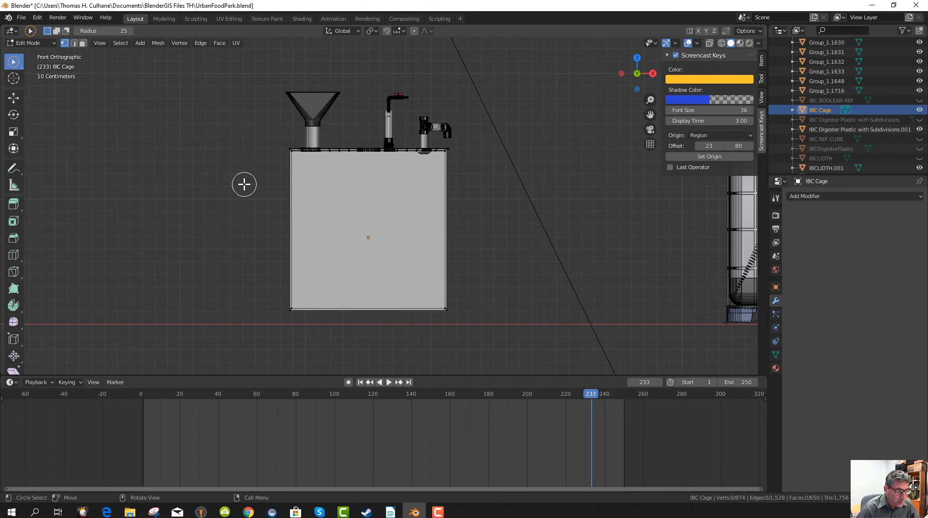
key("c")
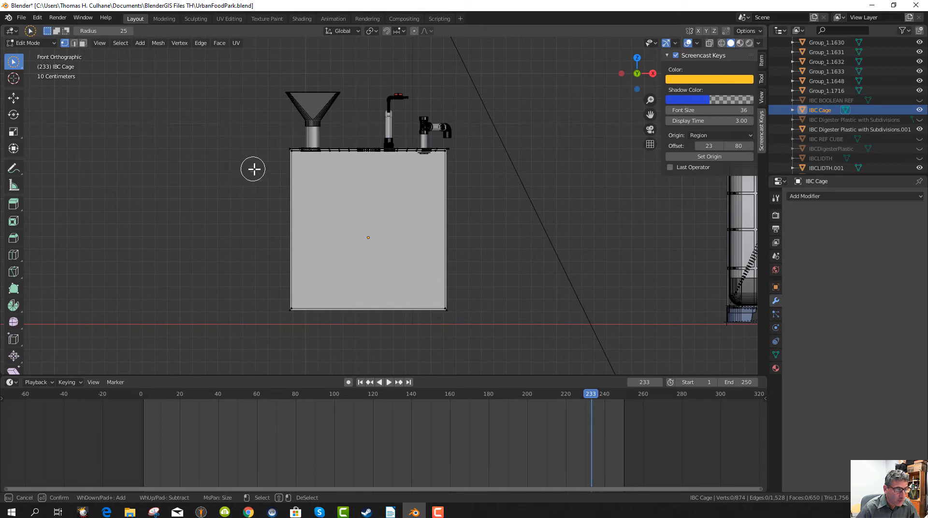
scroll(221, 159, "down", 8)
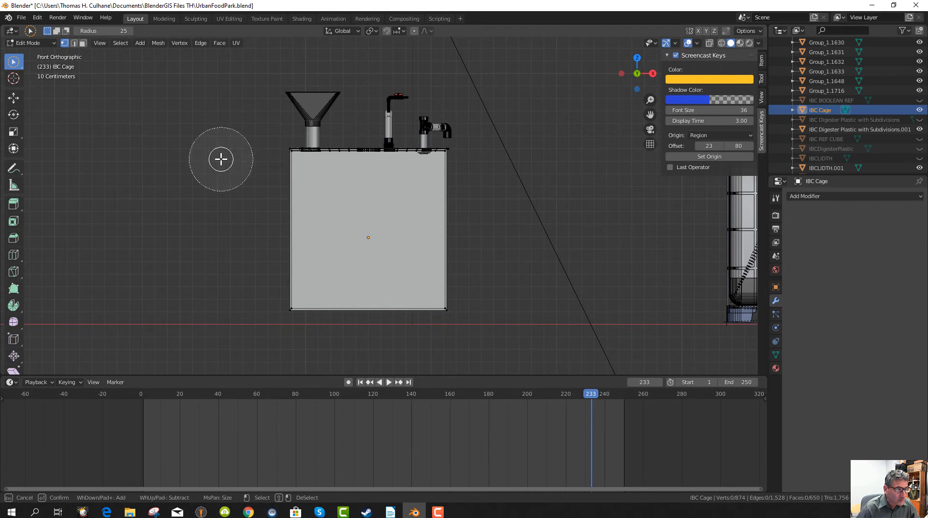
scroll(223, 159, "up", 8)
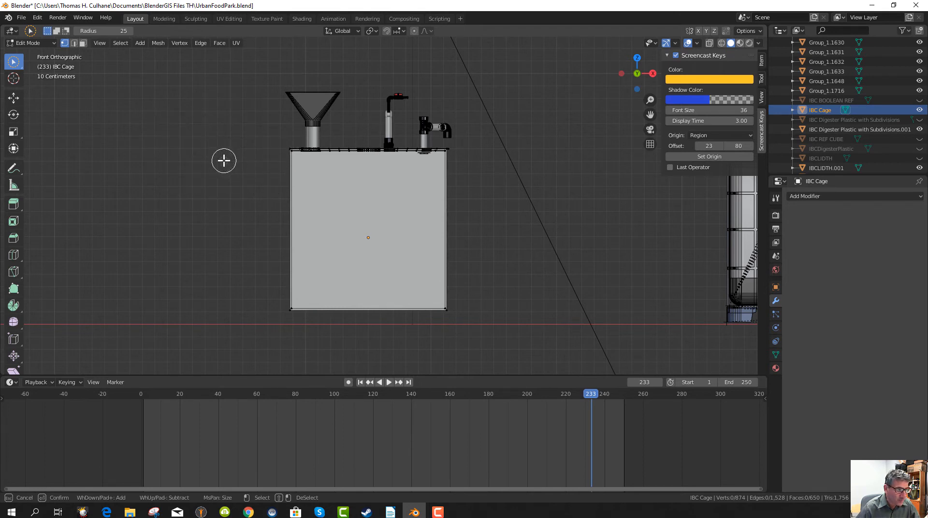
key("Escape")
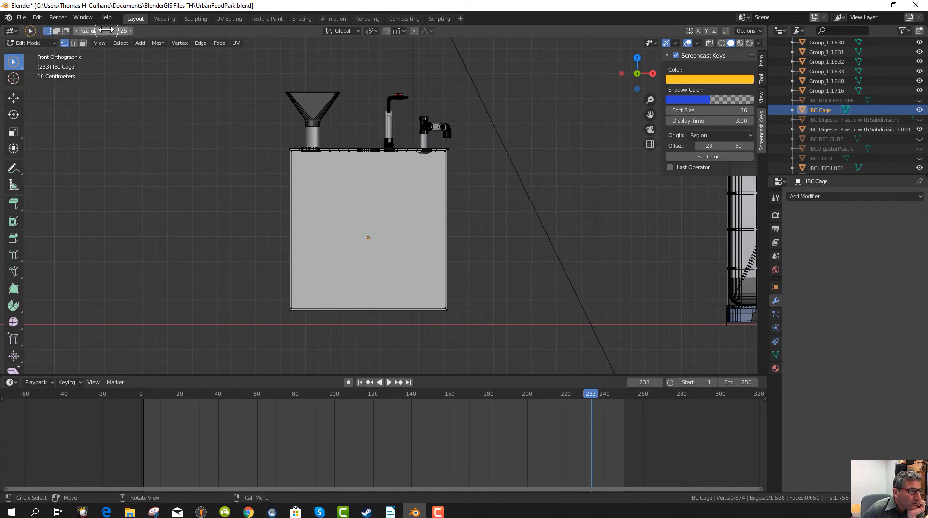
- Set the Circle Select tool's radius to 12
left_click_drag(121, 33, 110, 30)
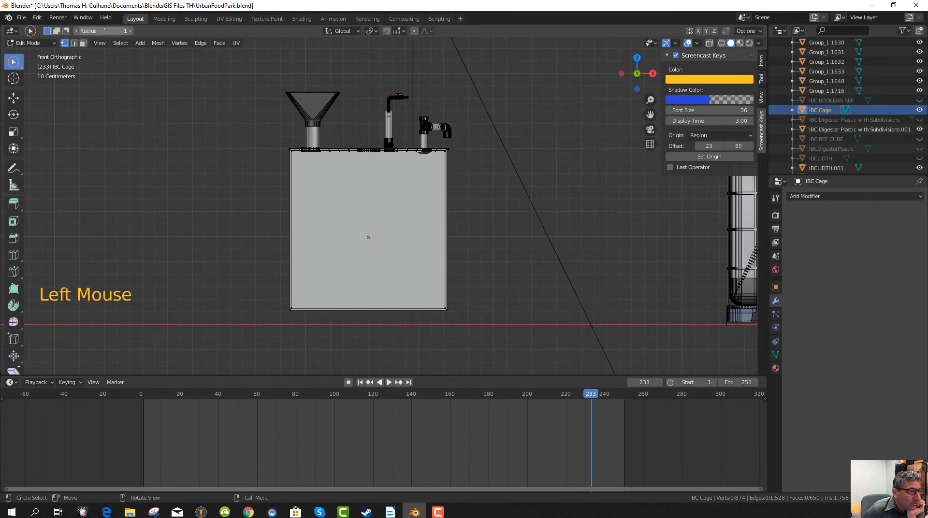
left_click_drag(105, 30, 103, 30)
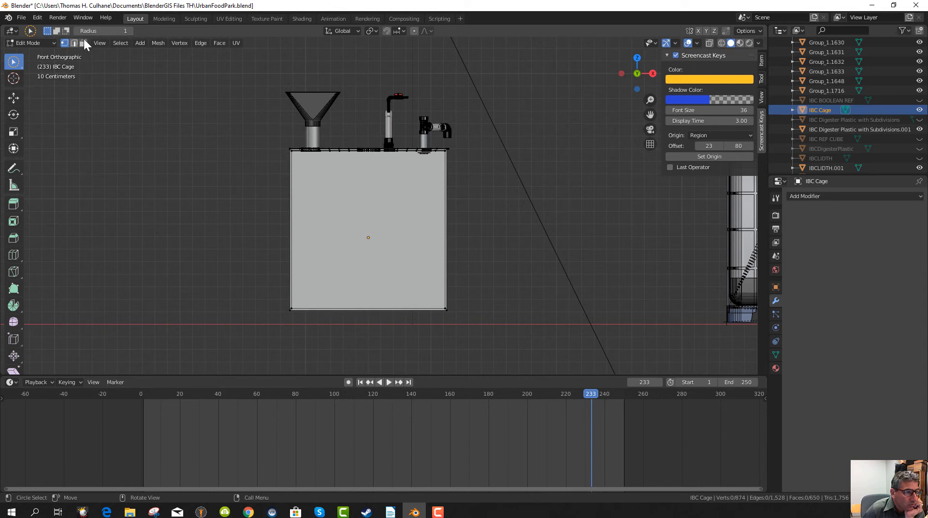
scroll(279, 148, "up", 3)
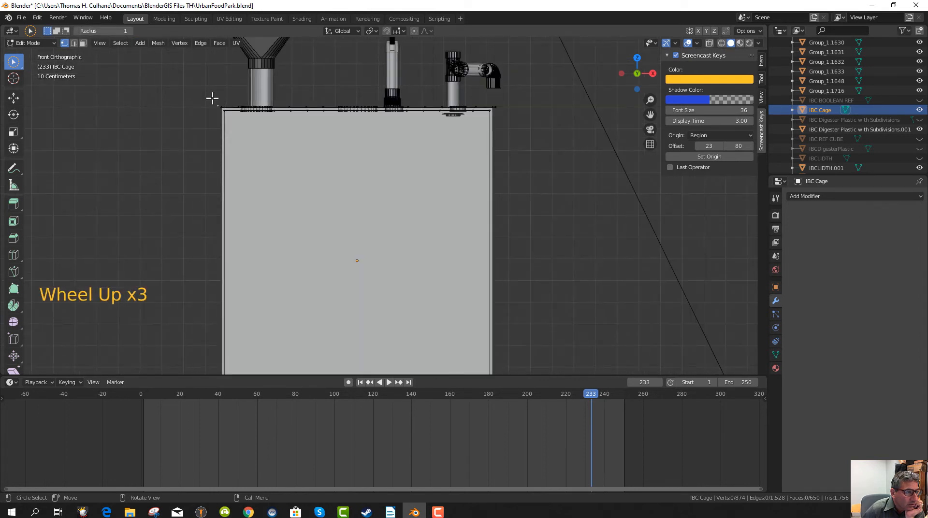
left_click_drag(112, 30, 126, 31)
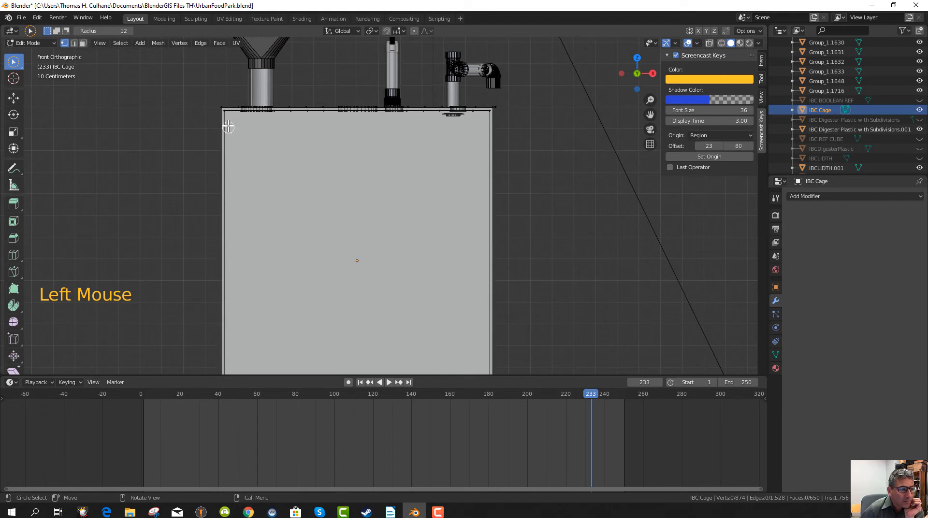
scroll(237, 145, "down", 2)
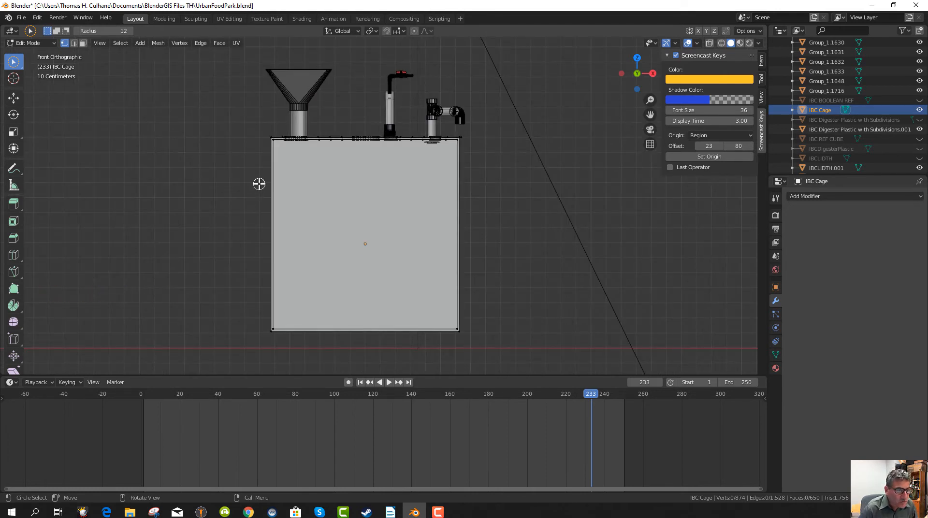
- Reduce the Circle Select radius to 4 and select a single vertex at the cage's upper-left corner
scroll(281, 163, "up", 2)
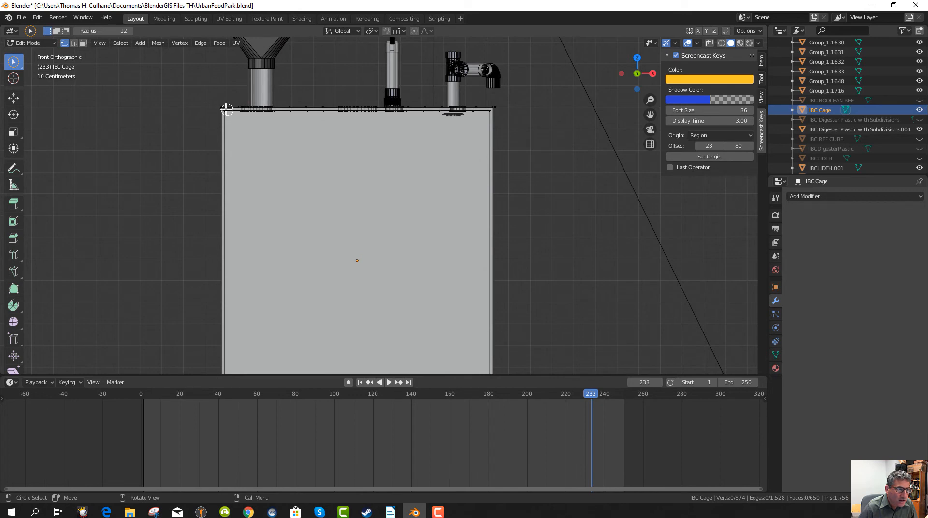
scroll(225, 117, "up", 1)
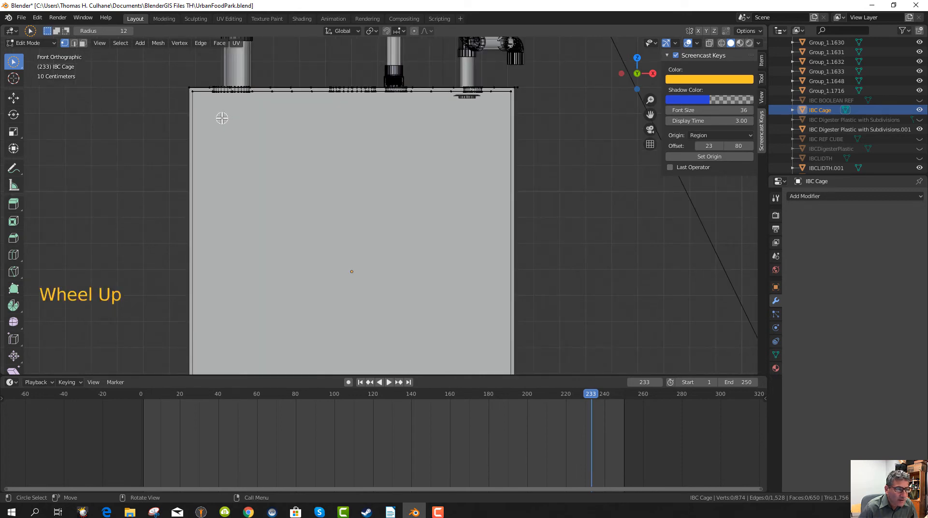
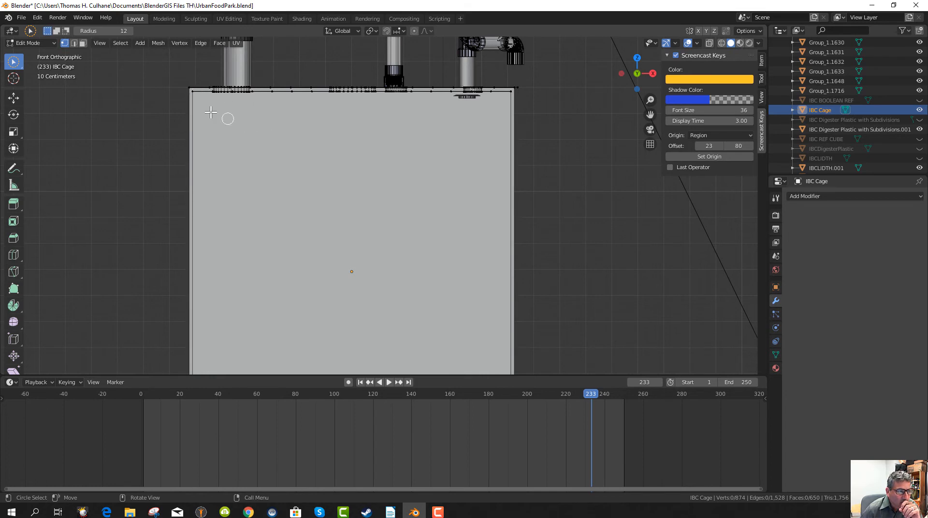
left_click(194, 92)
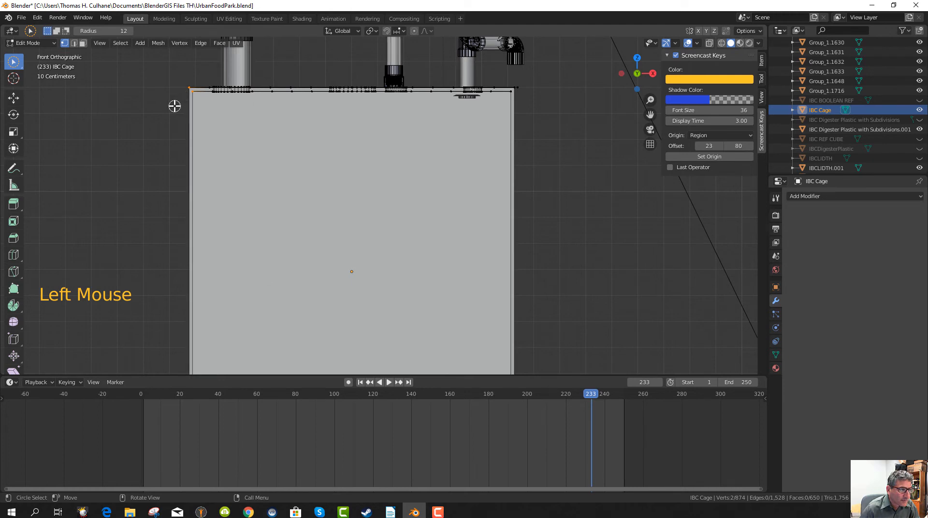
left_click(104, 32)
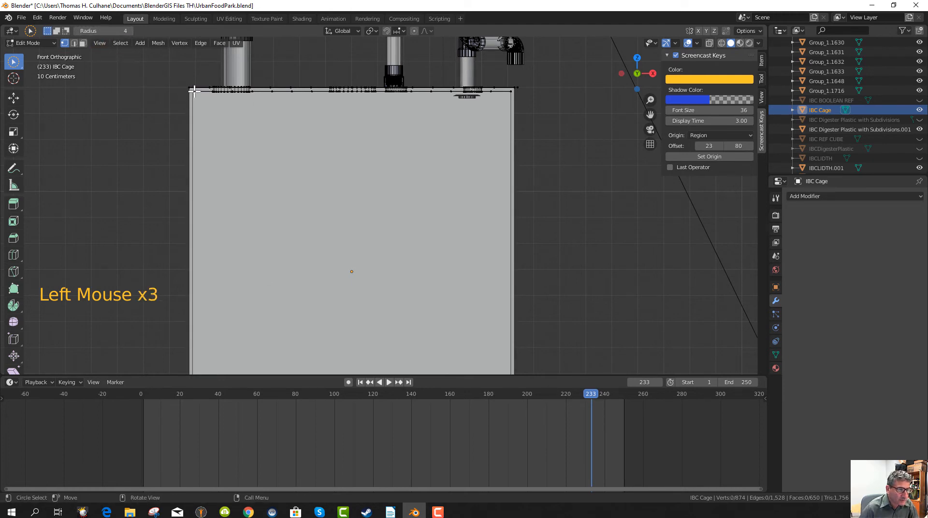
scroll(338, 276, "down", 2)
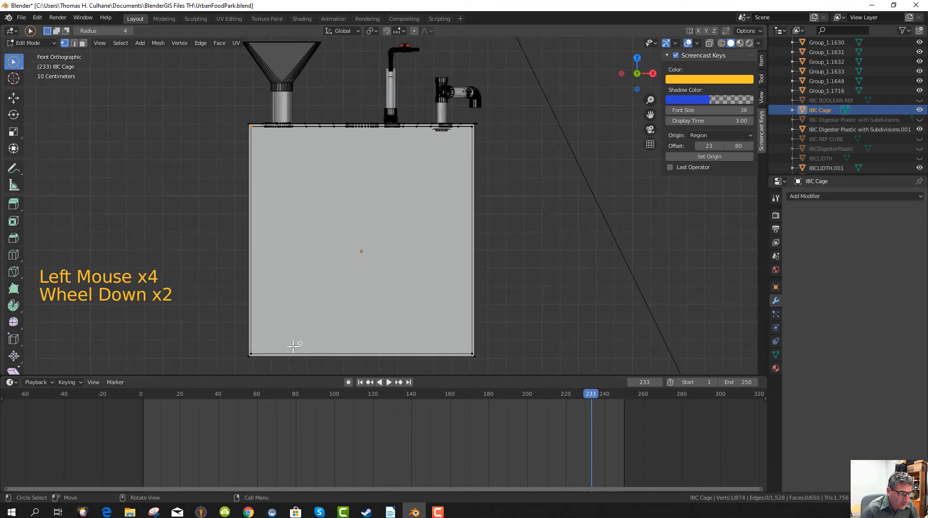
- Add the remaining front-face corner vertices to the IBC Cage's vertex selection
left_click(254, 354, "shift")
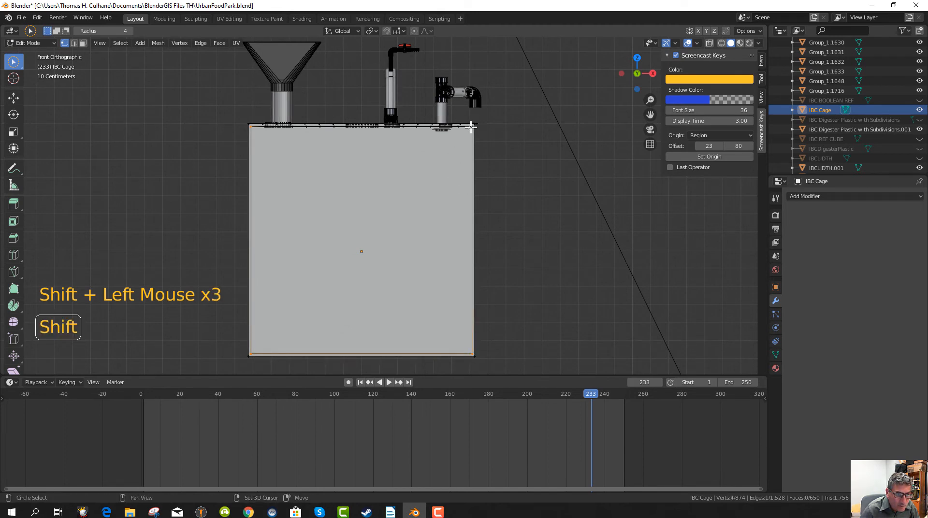
left_click(473, 127, "shift")
left_click(473, 126, "shift")
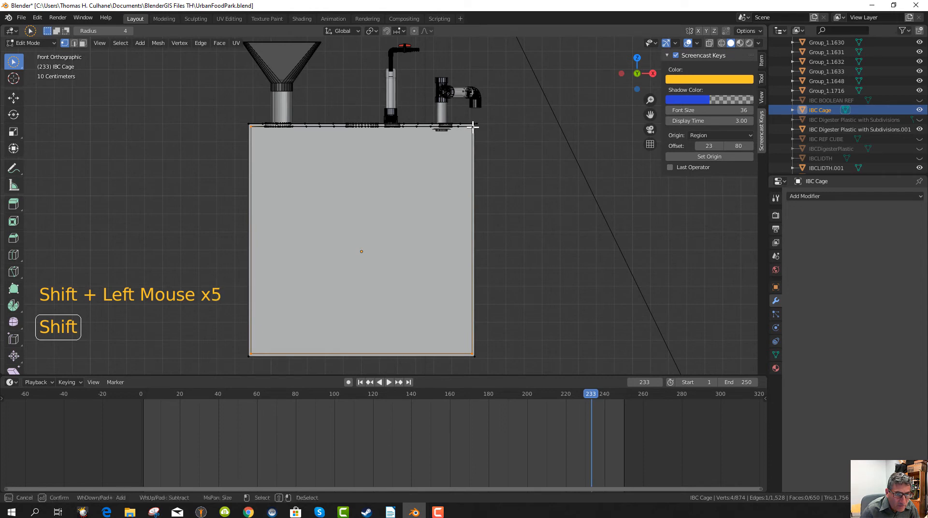
scroll(478, 151, "up", 4)
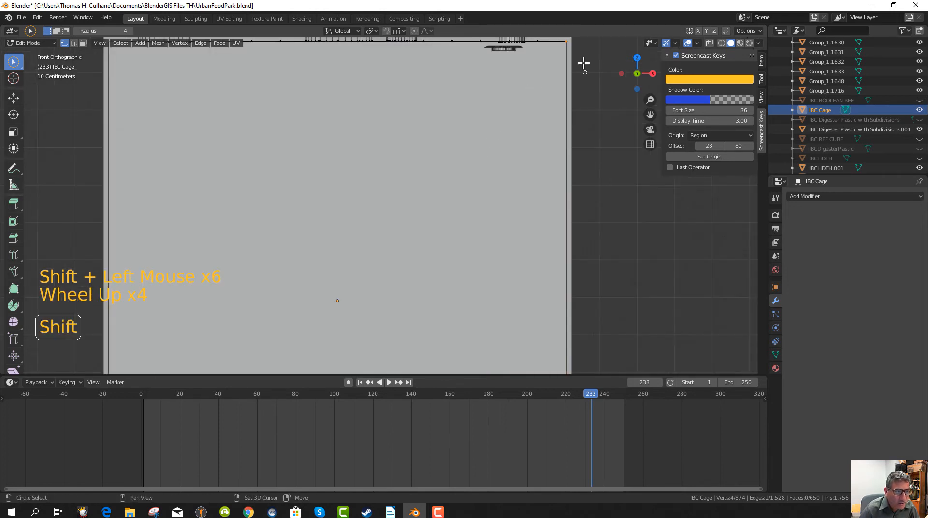
scroll(498, 145, "down", 4)
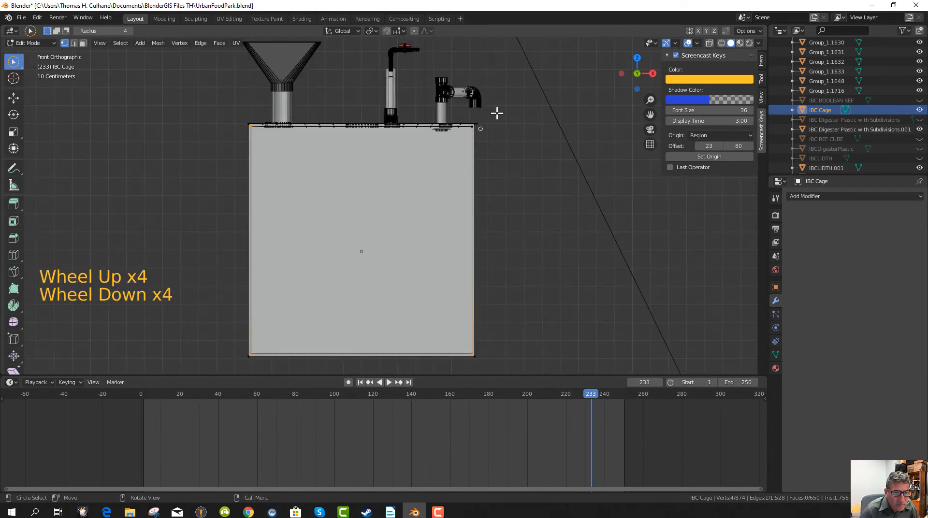
- Switch the viewport to wireframe shading to check the selected IBC Cage vertices, and clear the vertex selection
scroll(484, 133, "up", 4)
middle_click_drag(497, 130, 414, 184, "shift")
scroll(474, 194, "down", 3)
scroll(410, 183, "down", 4)
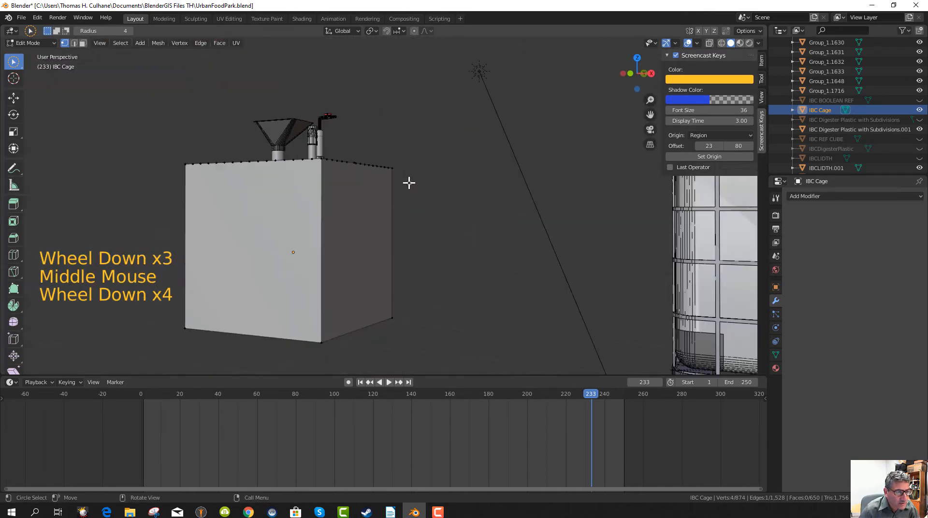
middle_click_drag(367, 218, 409, 225)
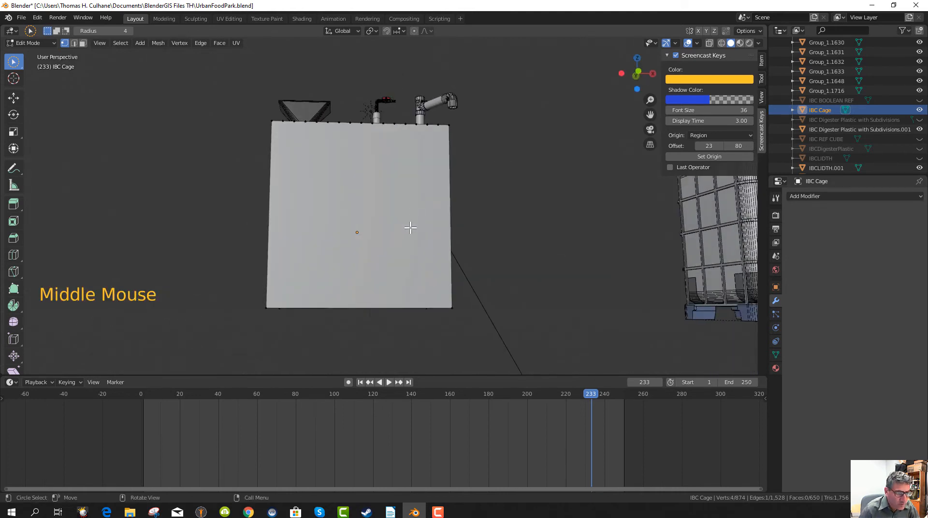
key("z")
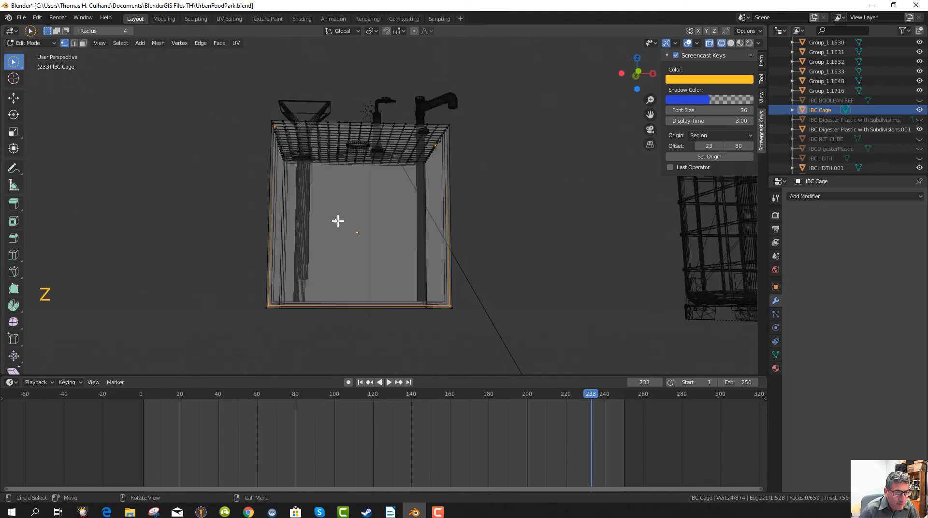
mouse_move(343, 221)
middle_mouse_down()
mouse_move(344, 236)
mouse_move(340, 227)
middle_mouse_up()
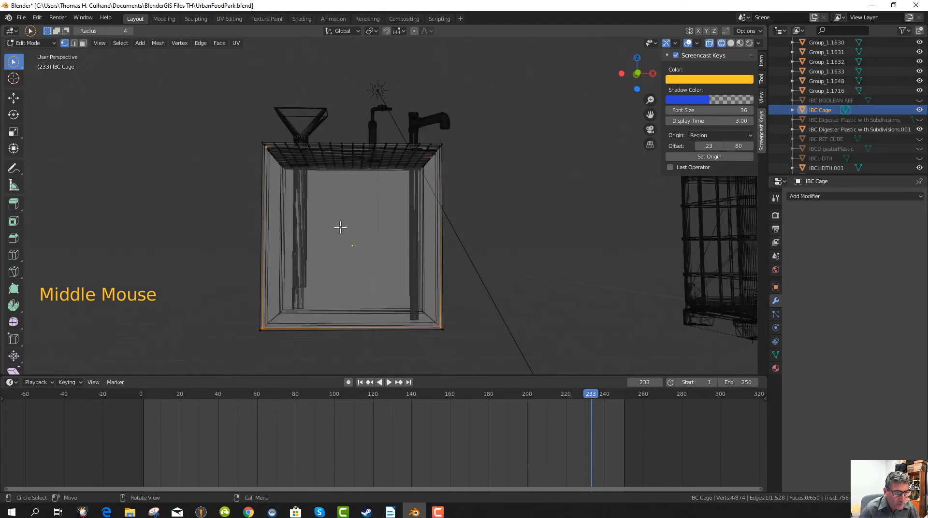
left_click(482, 202)
middle_click_drag(407, 228, 404, 239)
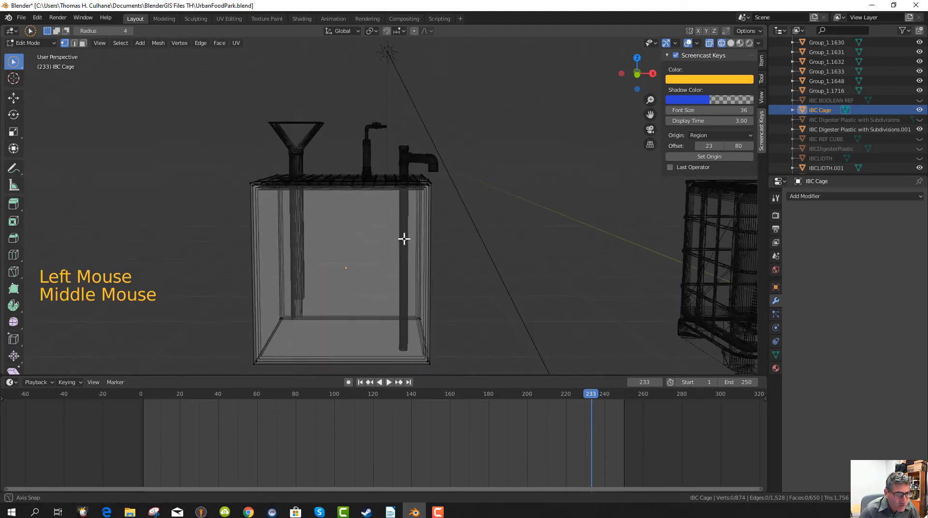
- Examine the IBC Cage's wireframe mesh and its gridded top from several angles
scroll(392, 237, "up", 2)
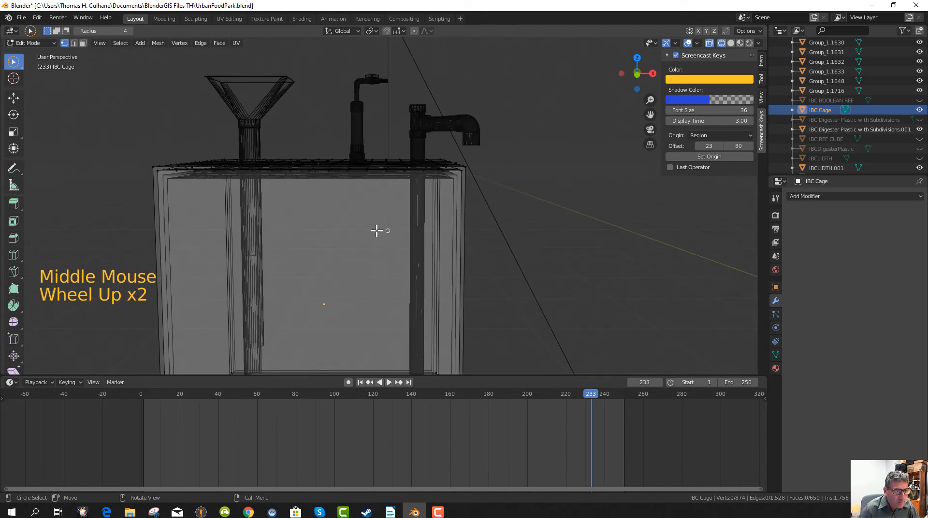
middle_click_drag(363, 226, 399, 268)
scroll(372, 226, "down", 4)
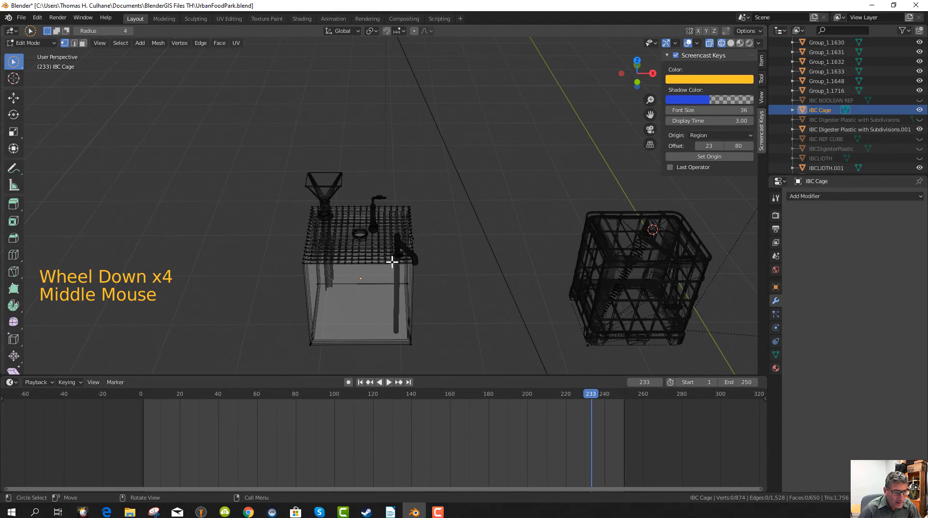
scroll(340, 239, "up", 3)
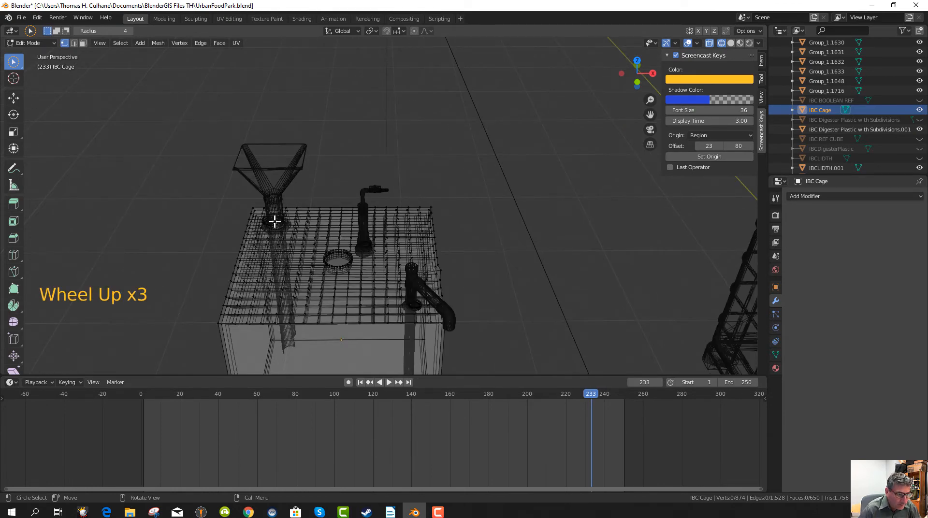
key("b")
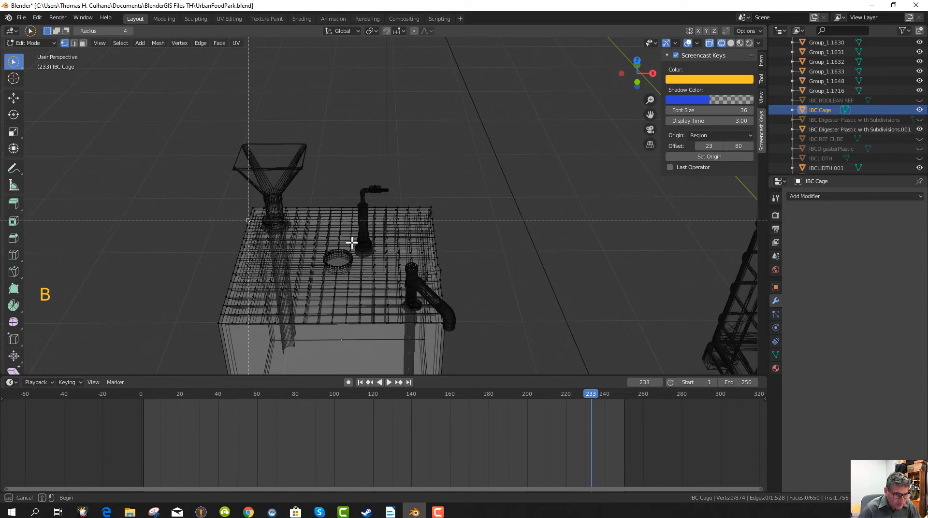
scroll(484, 309, "down", 1)
middle_click_drag(484, 309, 423, 271)
scroll(403, 275, "up", 3)
scroll(404, 275, "down", 2)
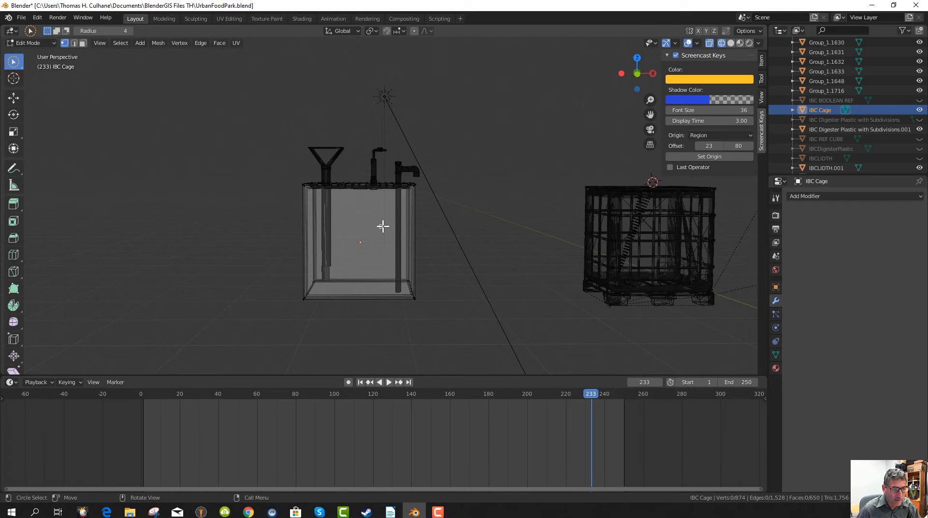
middle_click_drag(382, 224, 382, 235)
scroll(381, 236, "up", 2)
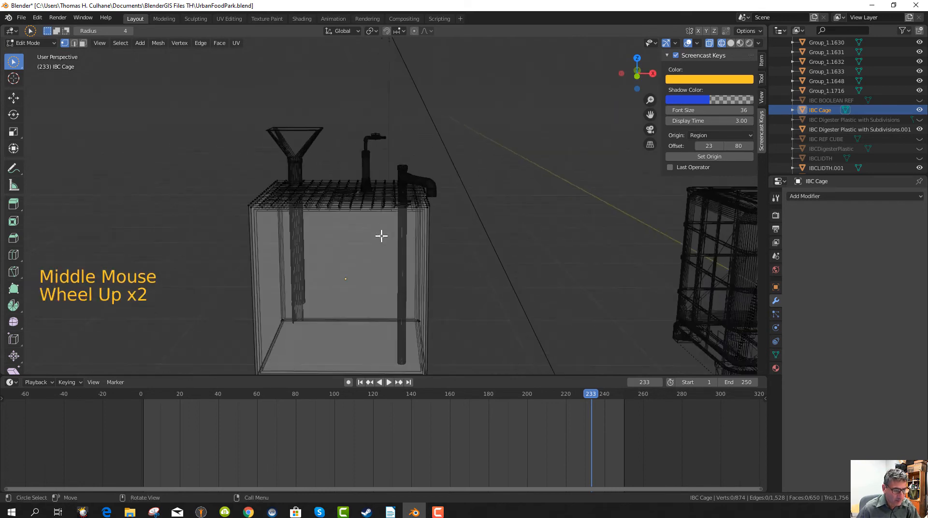
scroll(382, 235, "down", 2)
- Delete the IBC Cage object from the scene
left_click(441, 236)
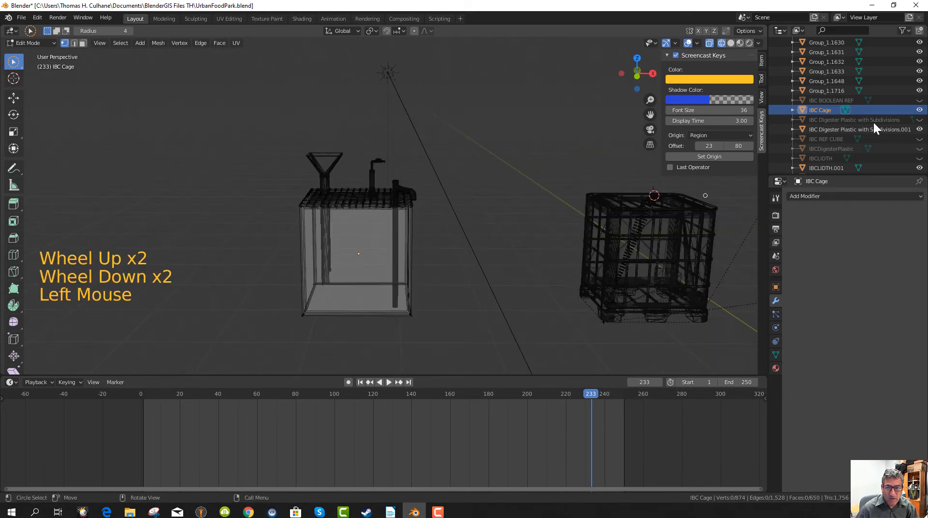
right_click(821, 109)
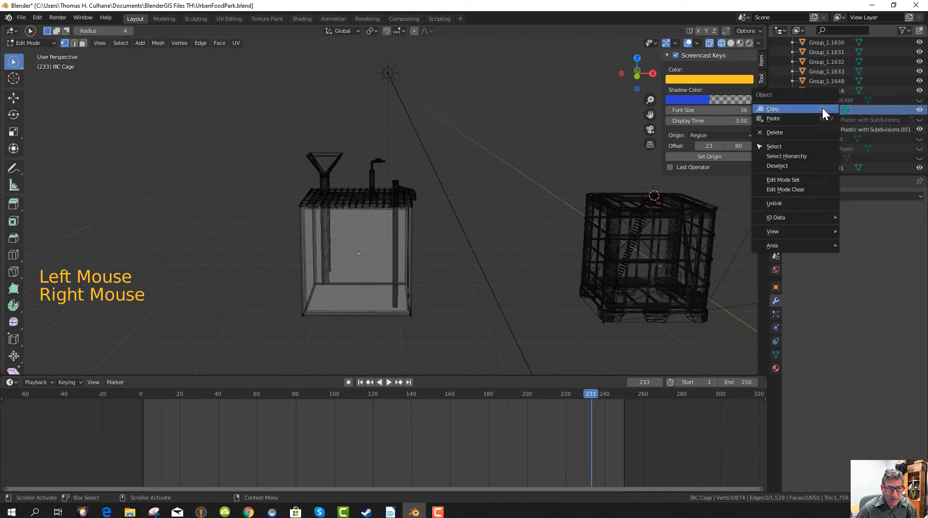
left_click(800, 133)
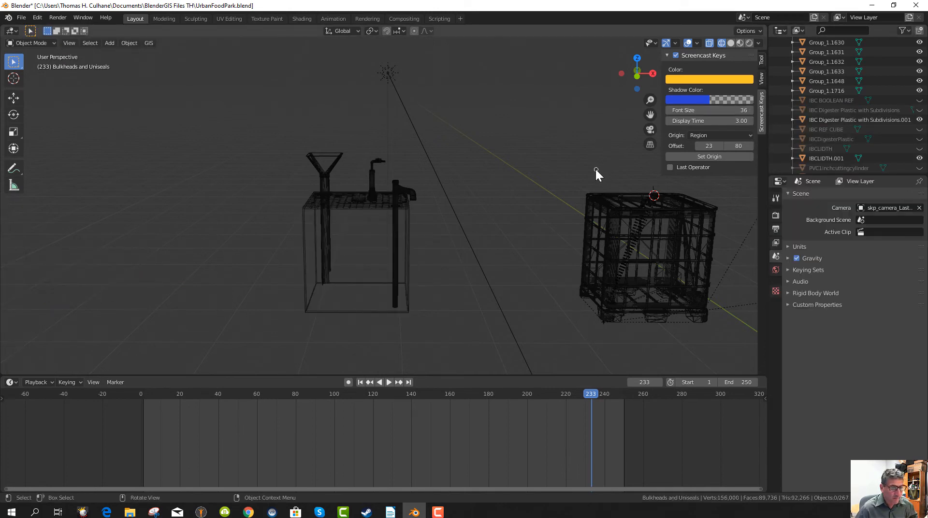
- Select the IBC Digester Plastic with Subdivisions.001 tank in the wireframe view
scroll(344, 254, "up", 1)
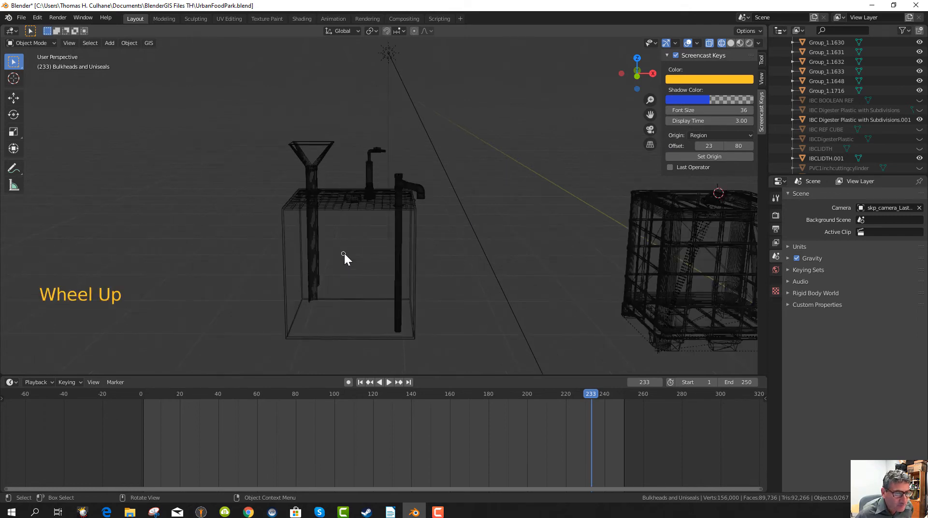
left_click(350, 237)
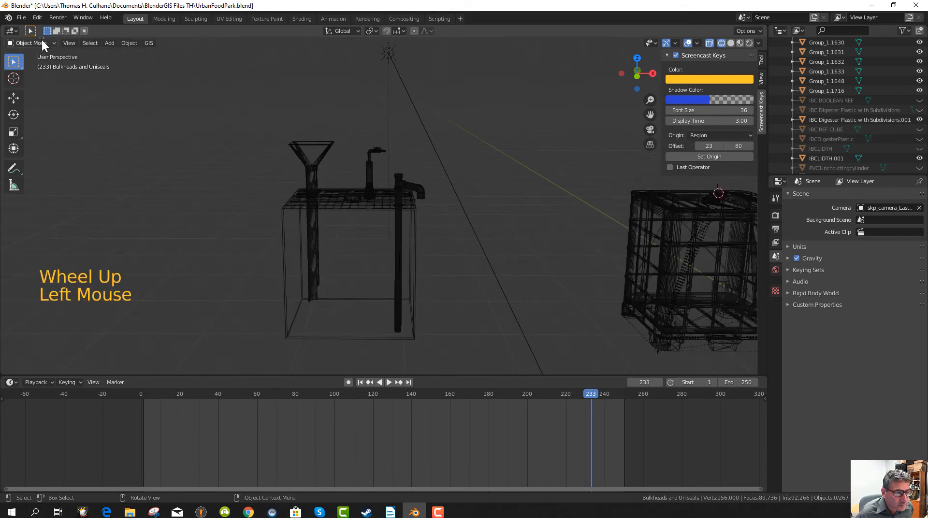
left_click(344, 225)
left_click(346, 228)
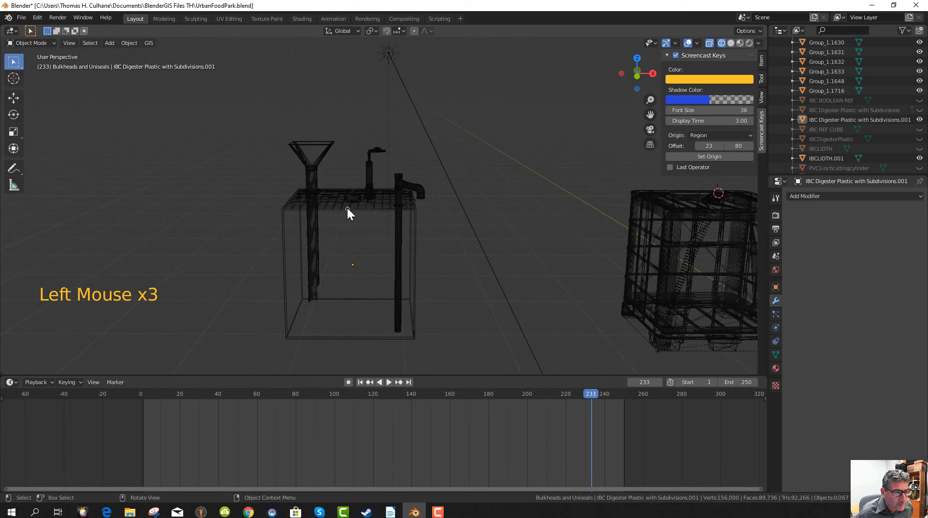
left_click(346, 241)
left_click(346, 242)
left_click(347, 242)
left_click(360, 249)
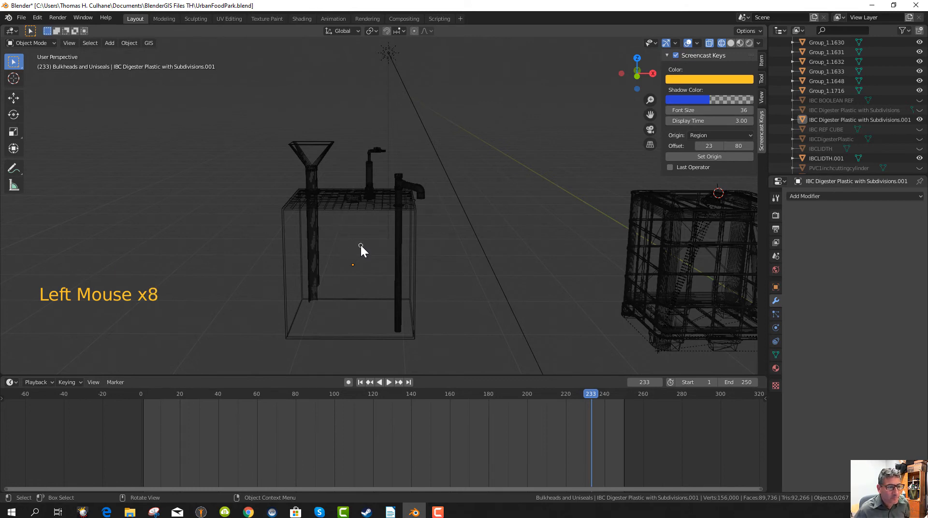
left_click(358, 253)
left_click(354, 223)
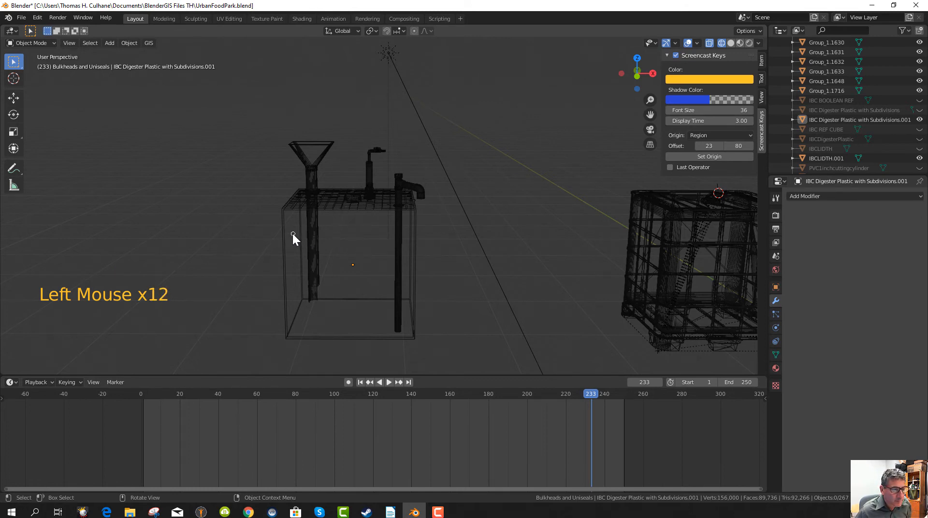
left_click(293, 234)
scroll(341, 232, "up", 2)
left_click(333, 212)
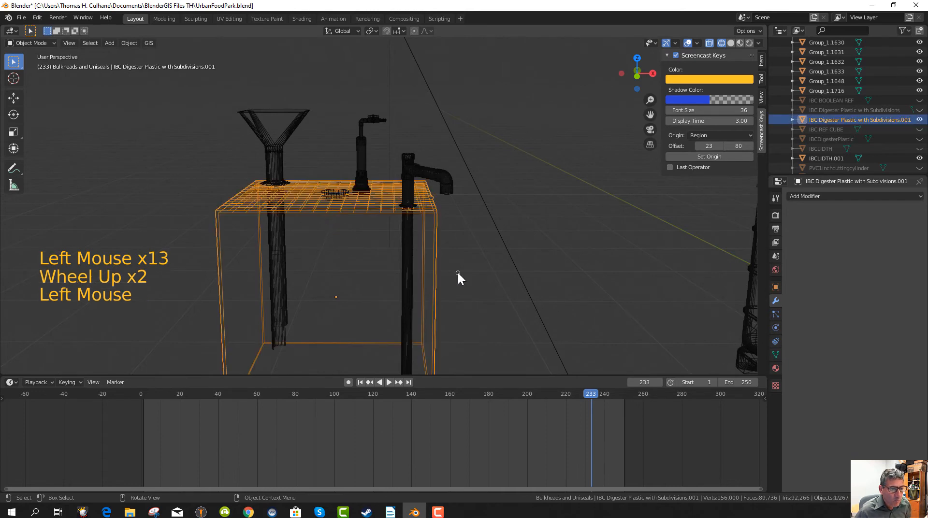
scroll(457, 271, "down", 2)
middle_click_drag(387, 305, 399, 278)
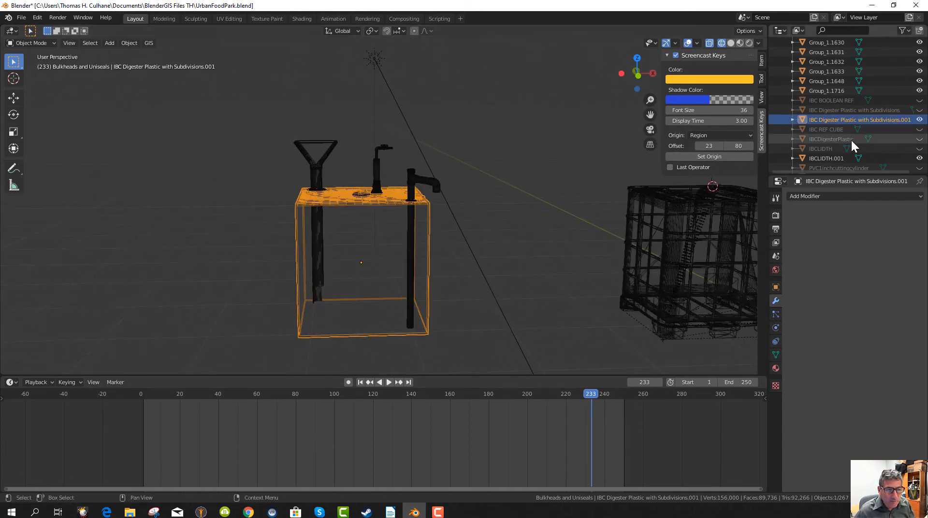
- Return the viewport to solid shading and deselect the digester tank
left_click(502, 255)
scroll(502, 254, "down", 3)
middle_click_drag(435, 268, 433, 268)
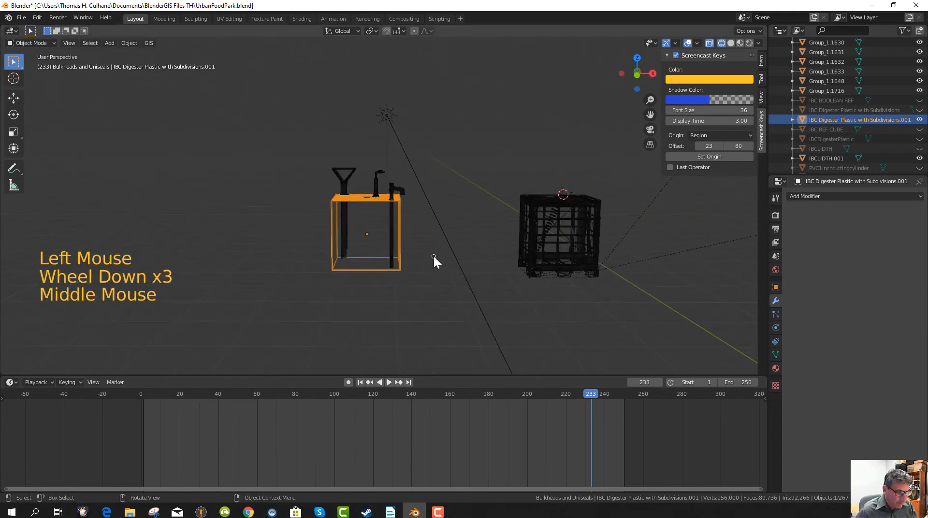
key("z")
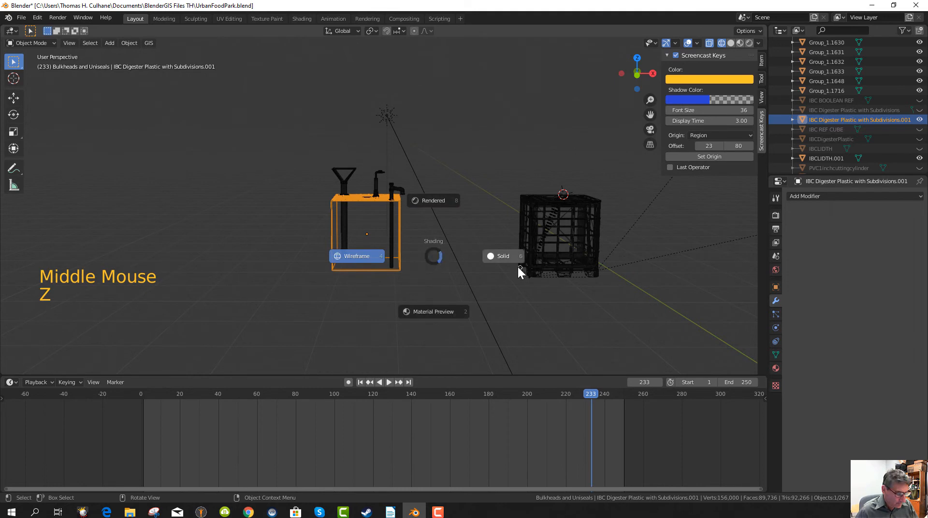
left_click(503, 256)
left_click(412, 322)
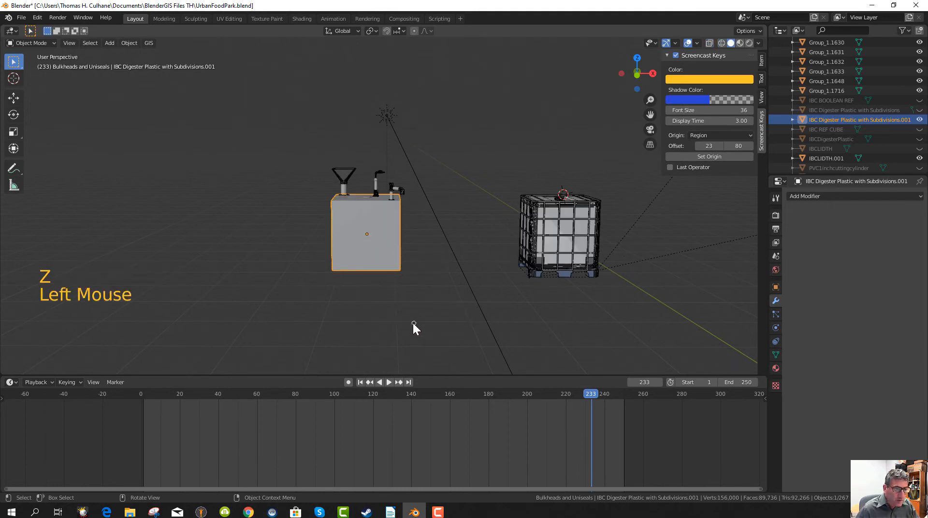
scroll(352, 261, "up", 3)
scroll(415, 244, "down", 2)
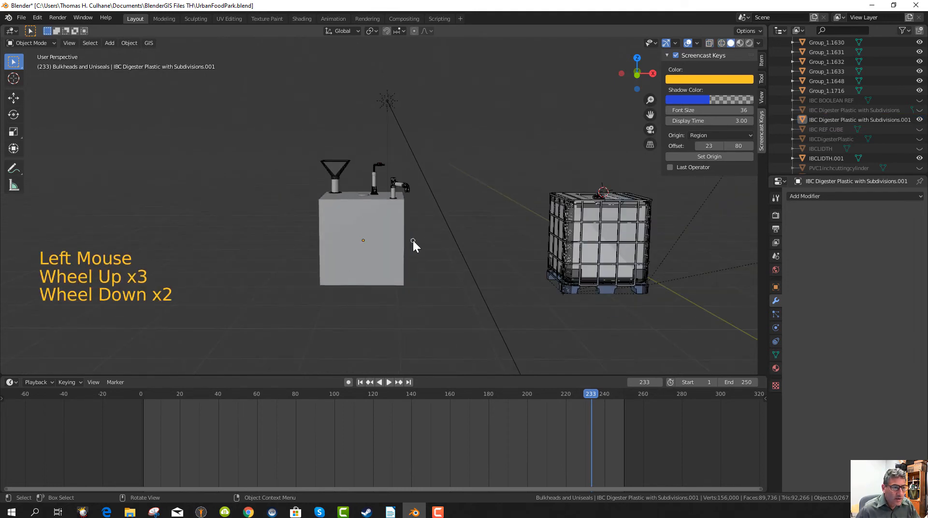
left_click(295, 207)
right_click(299, 207)
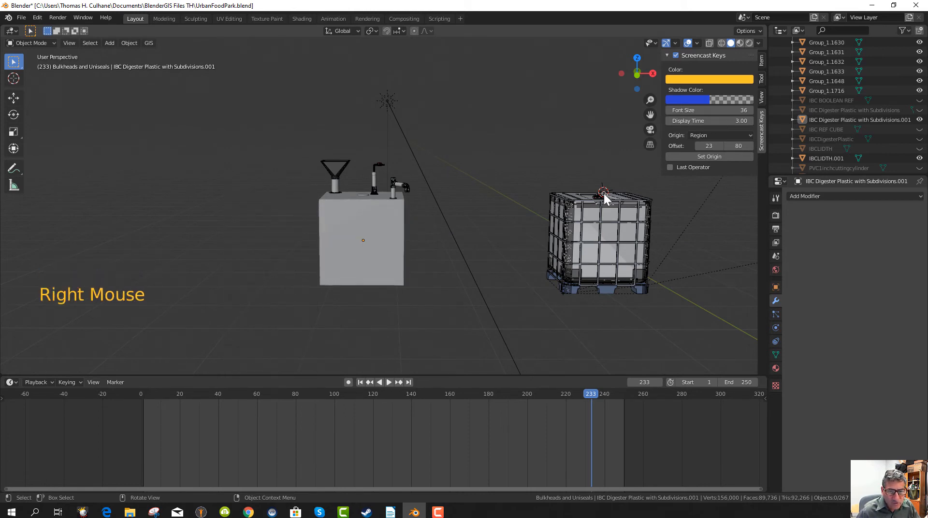
scroll(607, 193, "up", 3)
scroll(712, 196, "down", 4)
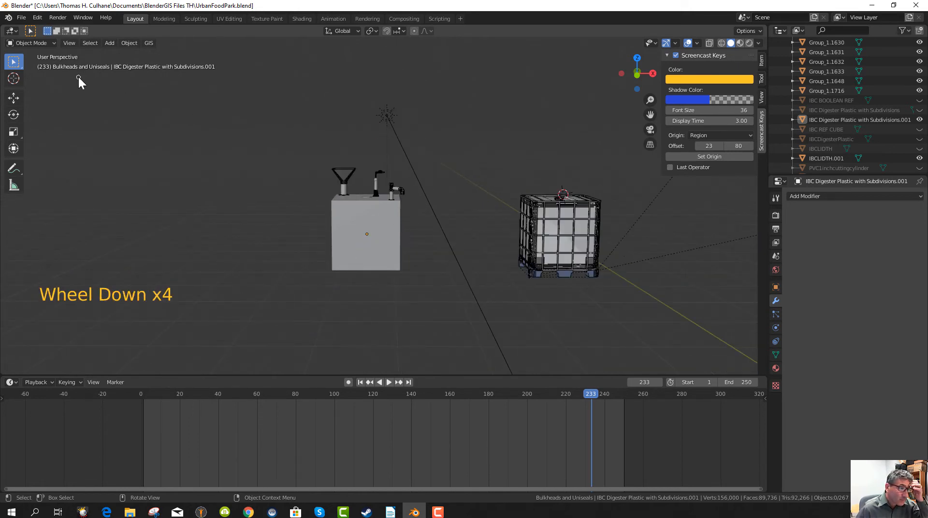
- Add a cube mesh and move it from the caged IBC tank over to the biodigester tank
left_click(110, 43)
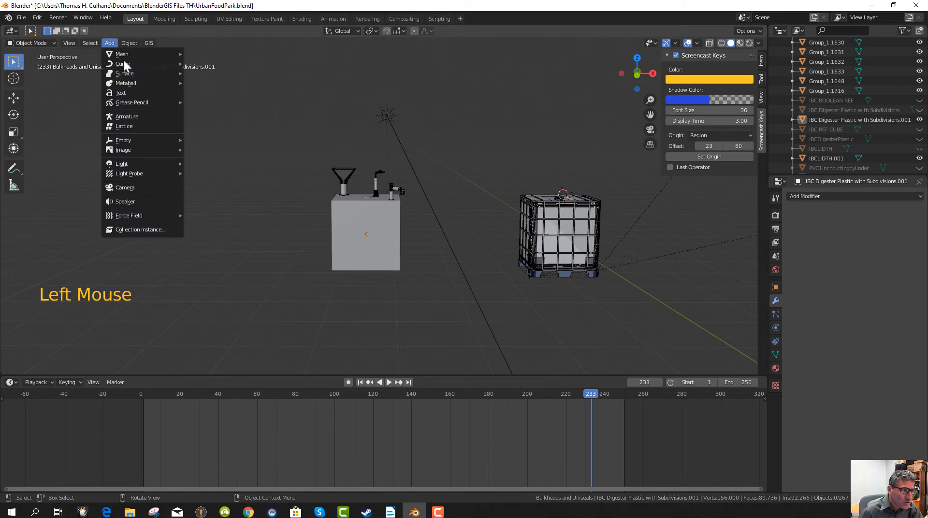
mouse_move(129, 53)
left_click(200, 63)
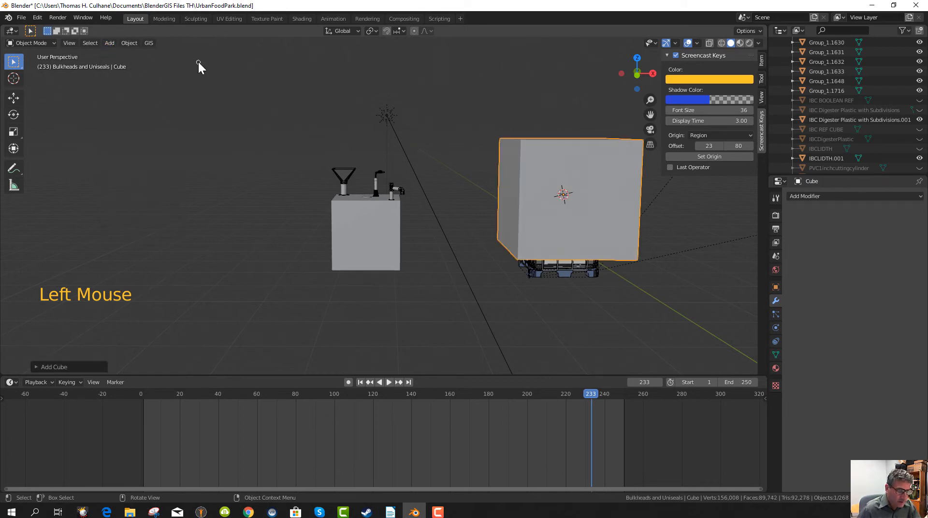
key("g")
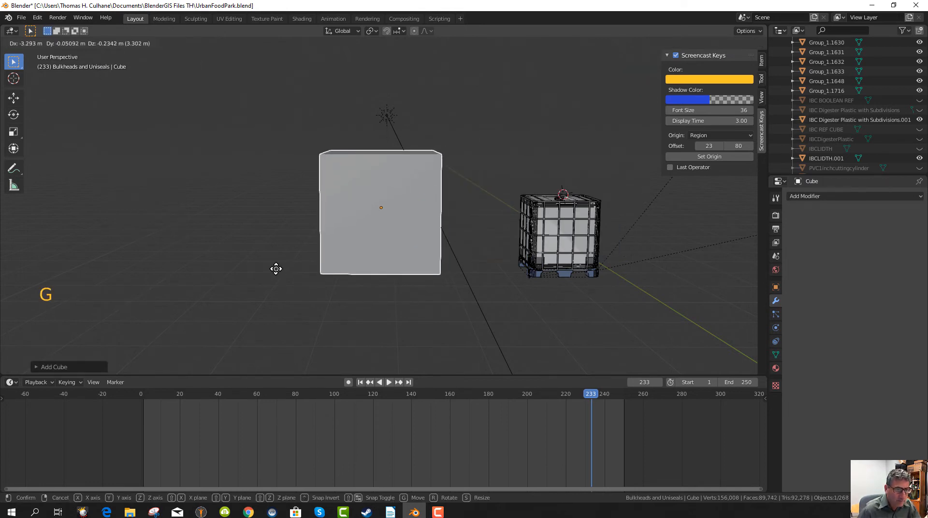
left_click(268, 268)
- Scale the cube down in the front view and move it over the biodigester tank
scroll(368, 276, "down", 3)
mouse_move(367, 276)
middle_mouse_down()
mouse_move(284, 324)
mouse_move(356, 281)
middle_mouse_up()
key("KP_1")
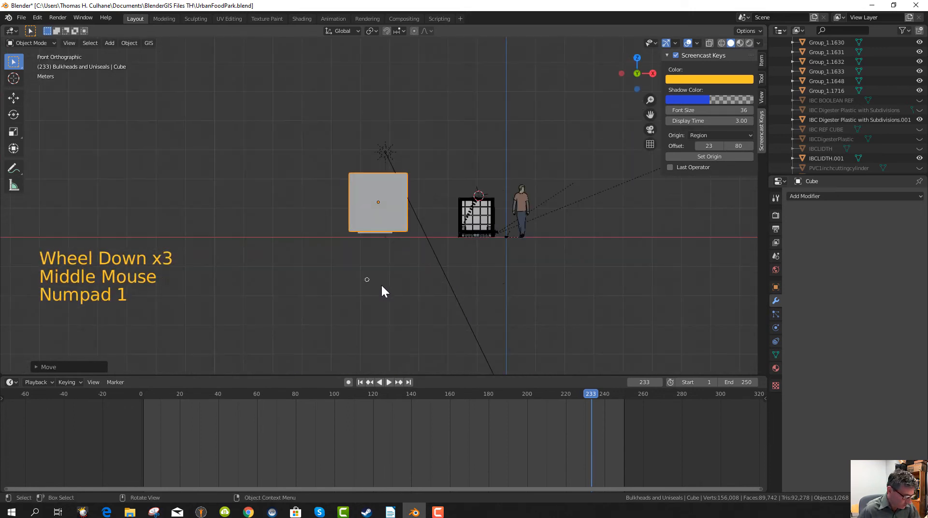
scroll(381, 283, "up", 2)
key("s")
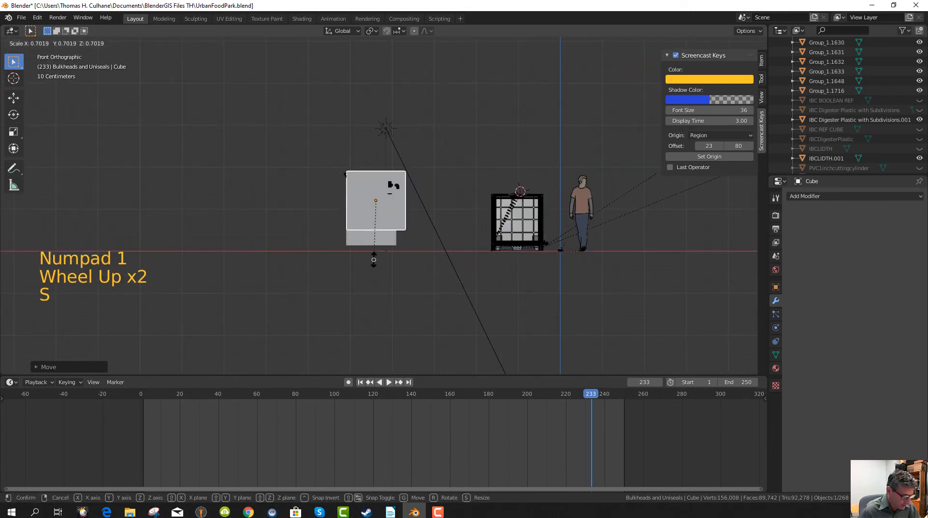
left_click(370, 270)
key("g")
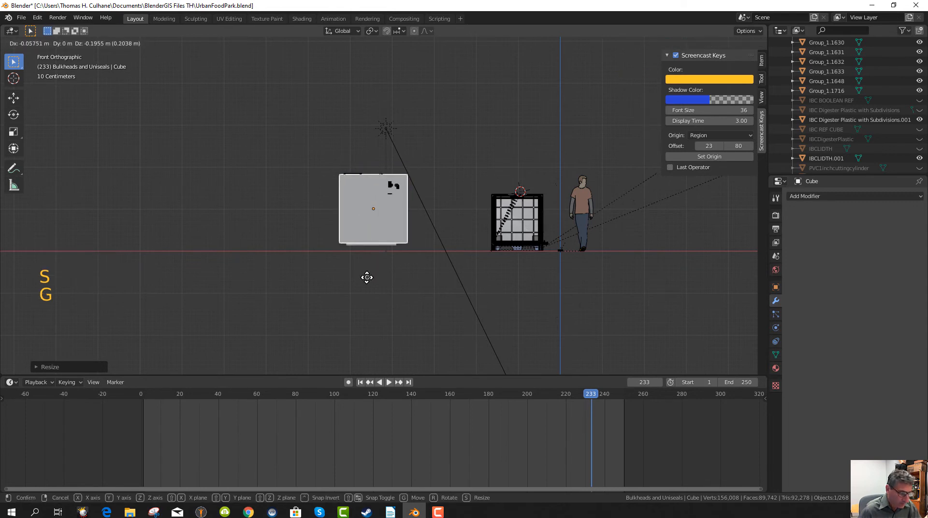
left_click(366, 272)
- Shrink the cube further to roughly the tank's size and align it over the tank body below the pipe fittings
scroll(366, 273, "up", 1)
key("s")
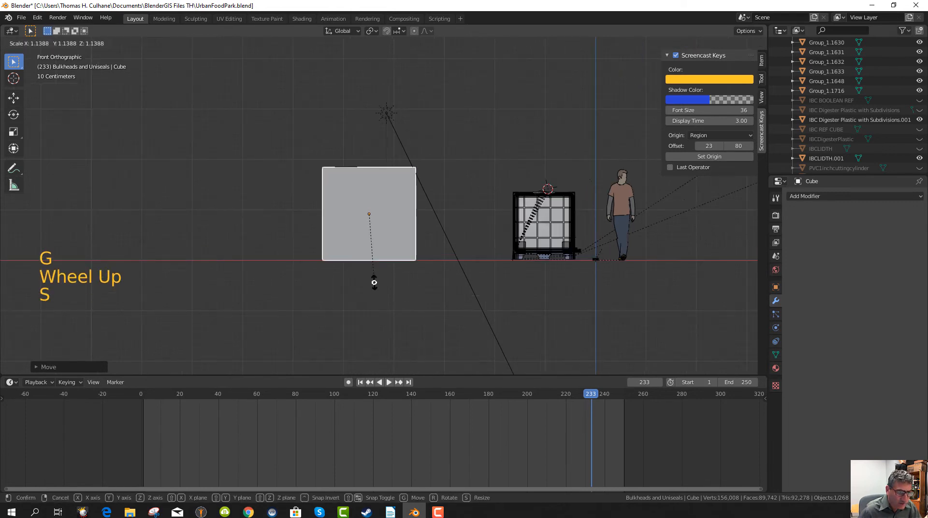
left_click(370, 256)
key("g")
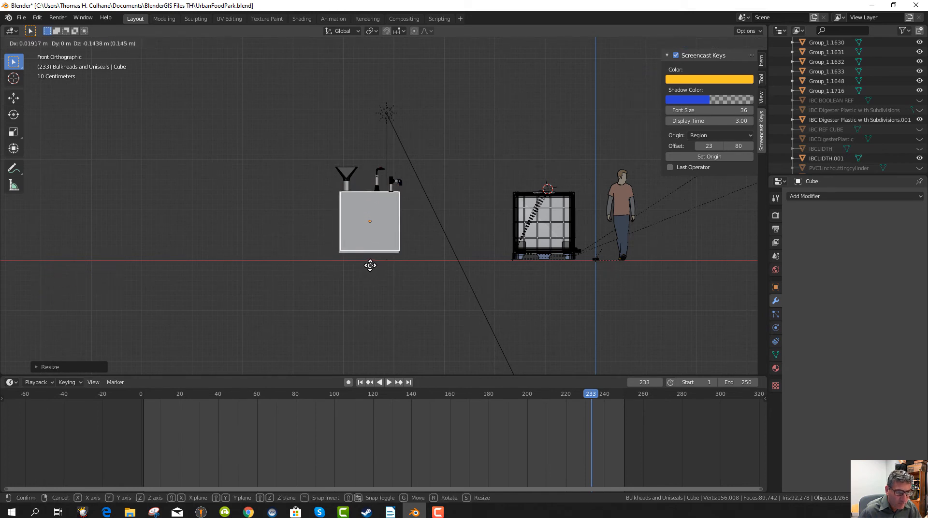
left_click(371, 266)
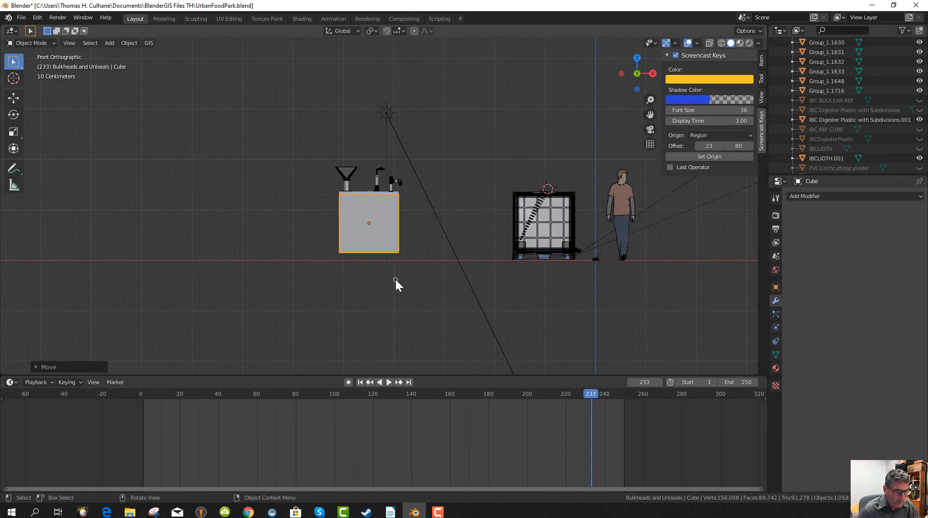
- Scale the cube up by about 1.06 in the top view and check its fit around the tank in perspective
key("KP_7")
key("s")
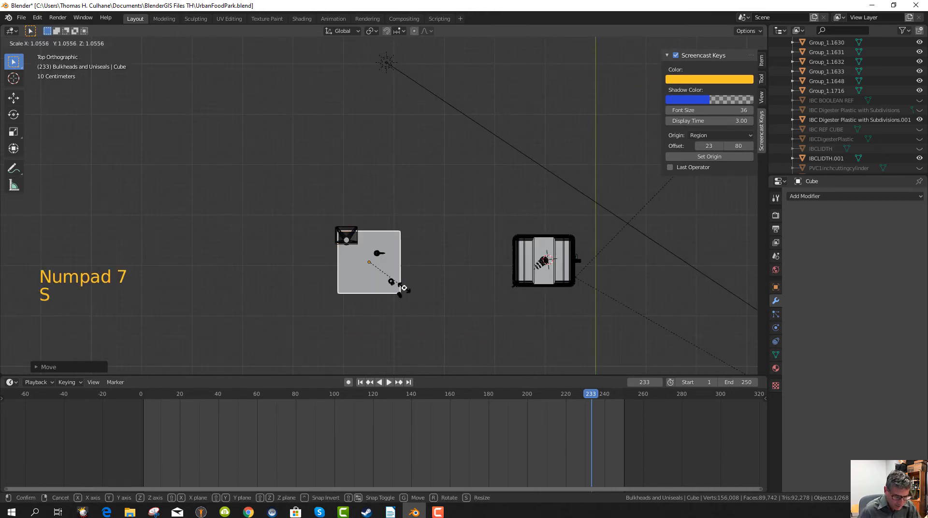
left_click(404, 287)
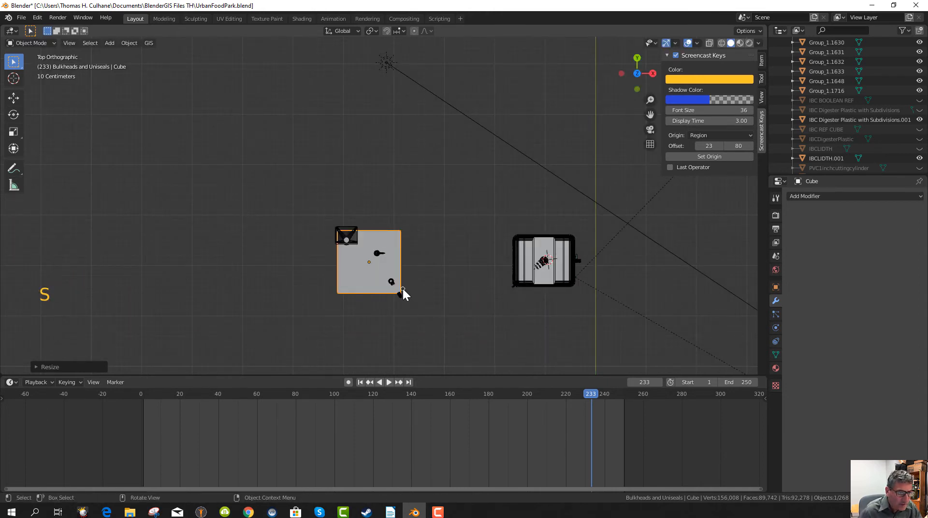
key("KP_3")
scroll(374, 274, "up", 3)
middle_click_drag(374, 274, 469, 291)
middle_click_drag(384, 286, 399, 311)
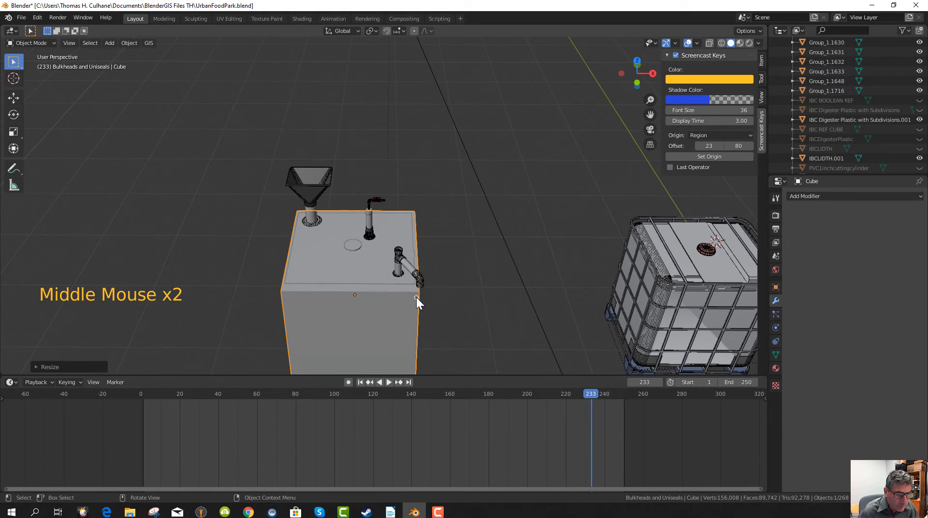
- Scale the cube down to about 0.96 in a wireframe top view so it closely surrounds the tank
key("KP_7")
scroll(410, 308, "up", 3)
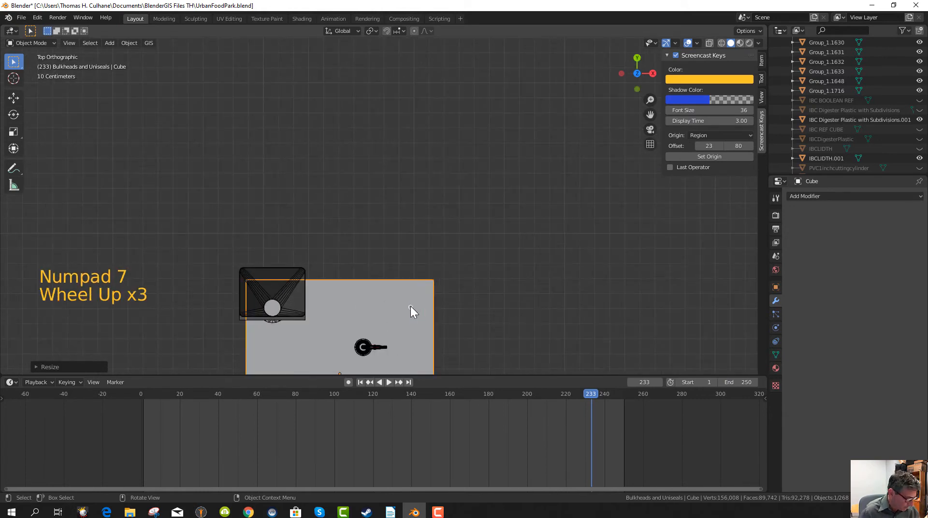
middle_click_drag(410, 306, 423, 179, "shift")
key("z")
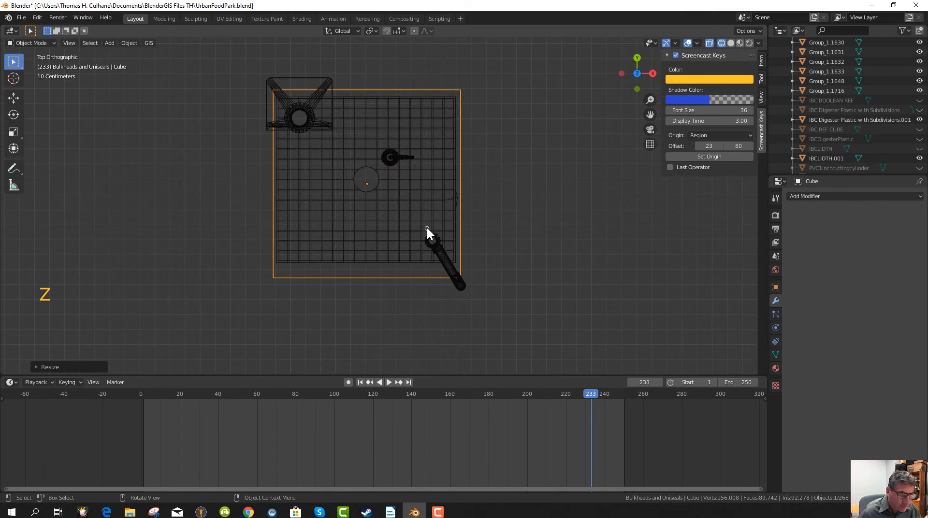
key("s")
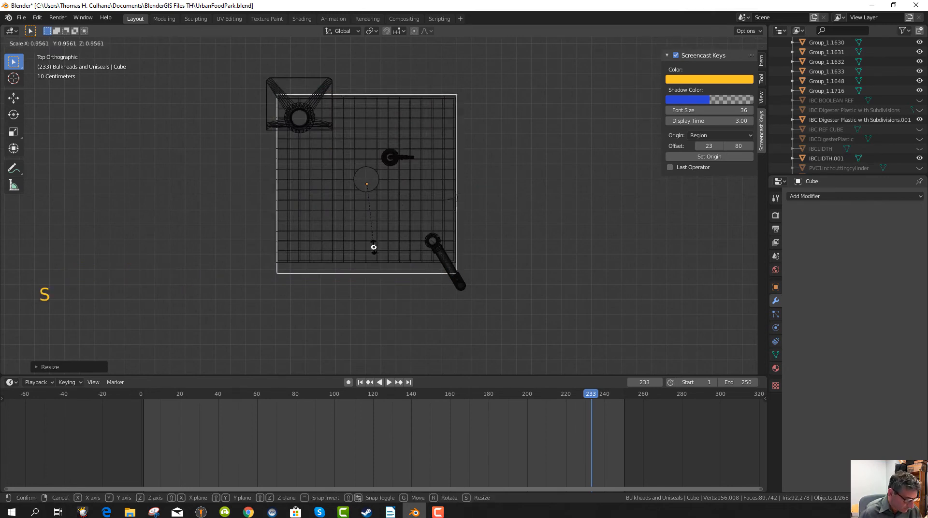
left_click(373, 246)
key("g")
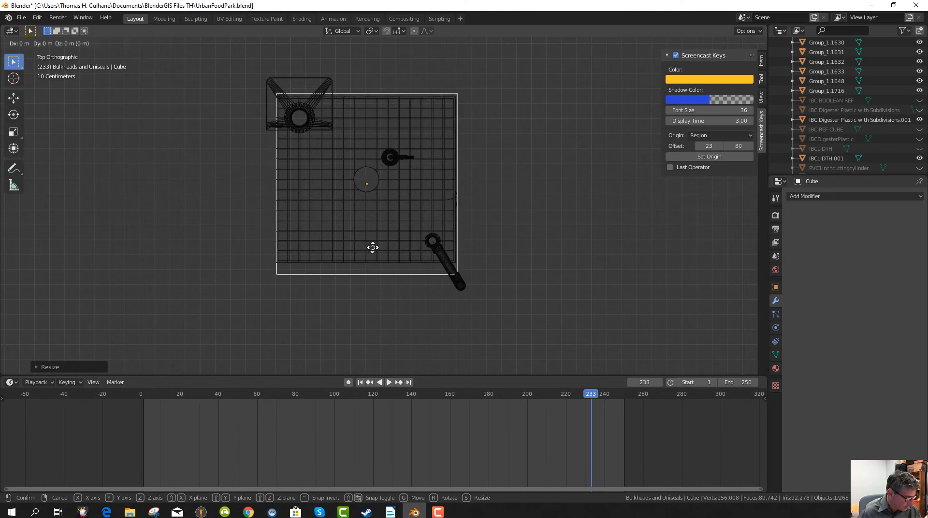
left_click(373, 250)
- Select the cube's front face in Edit Mode and move it about -0.02 m along Z and 0.06 m along Y, close to the tank wall
key("Tab")
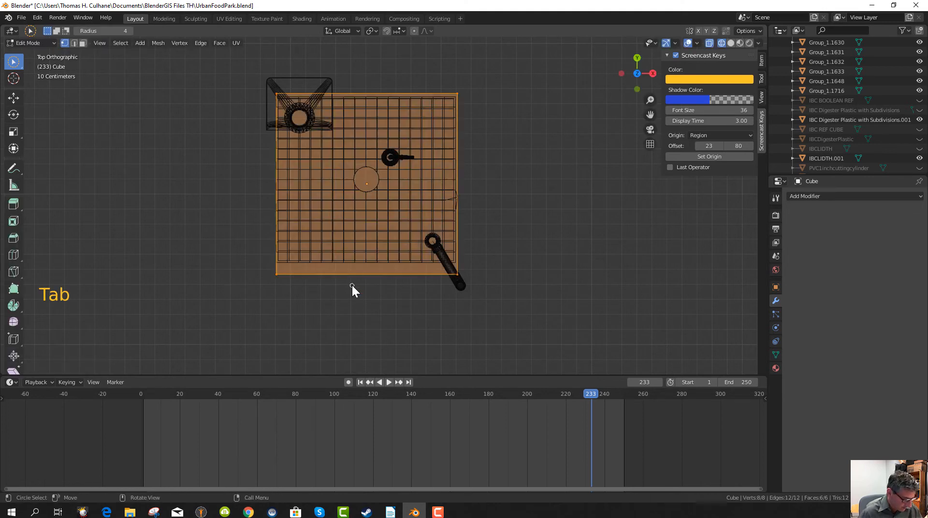
left_click(268, 296)
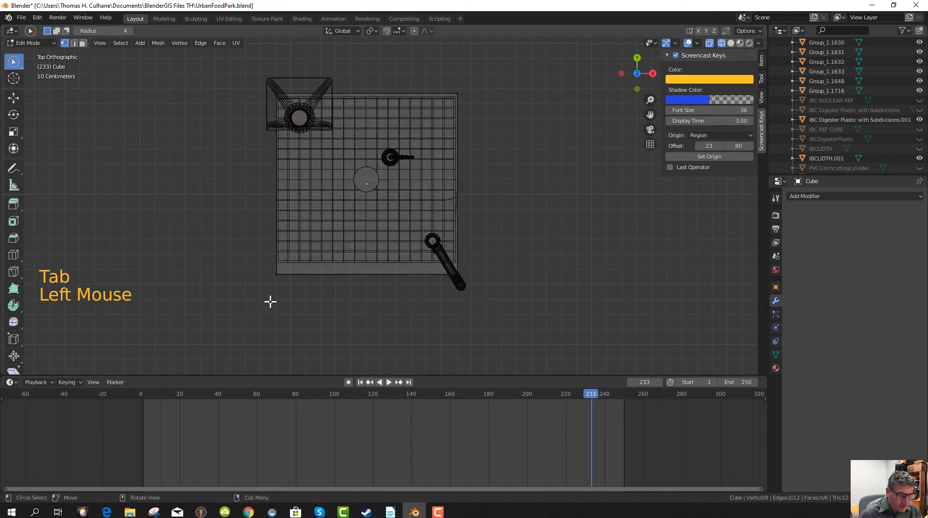
key("b")
left_click_drag(265, 268, 487, 293)
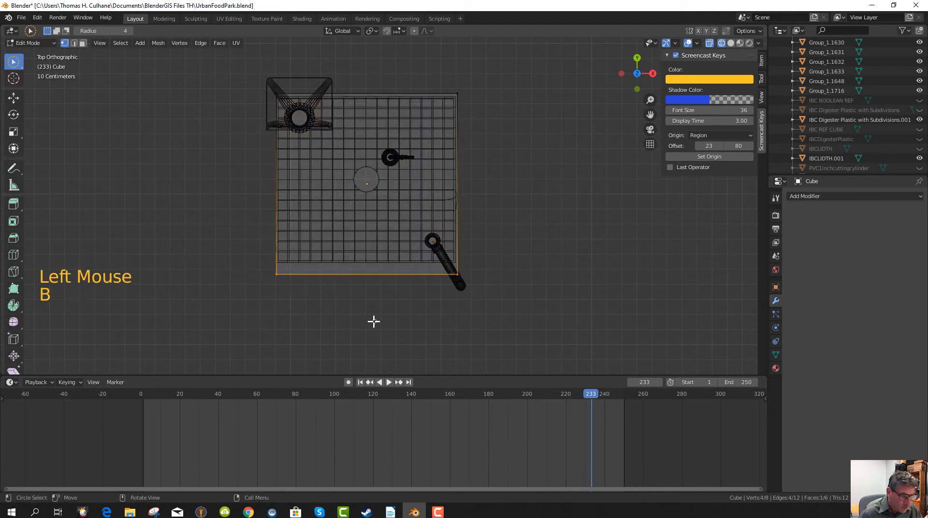
key("g")
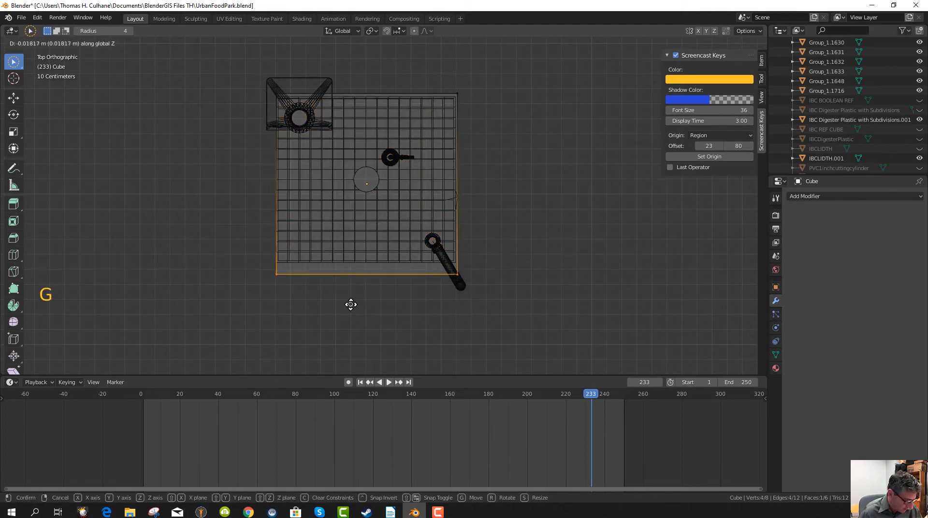
left_click(352, 305)
key("g")
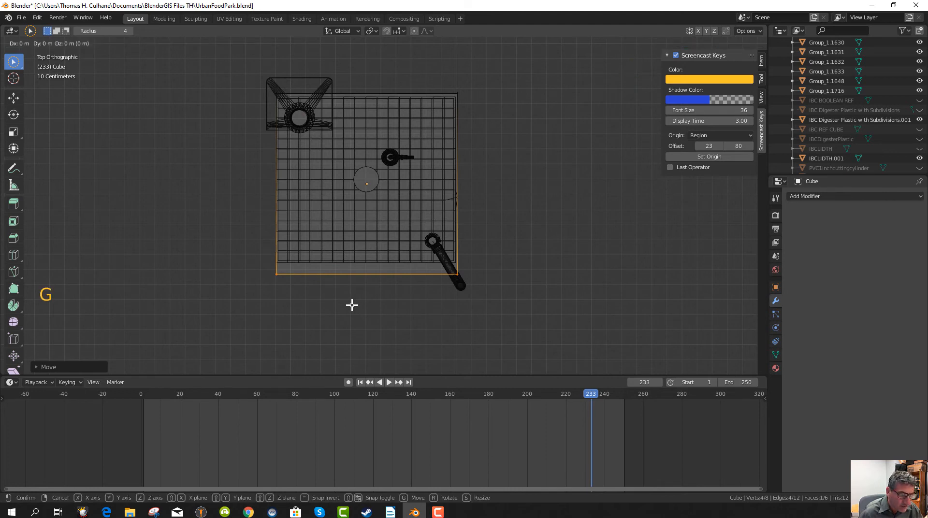
key("y")
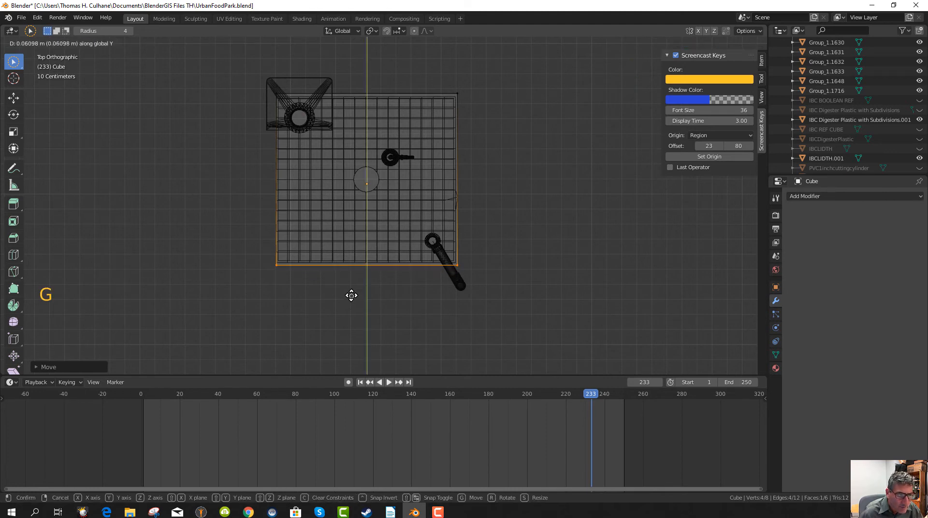
left_click(350, 296)
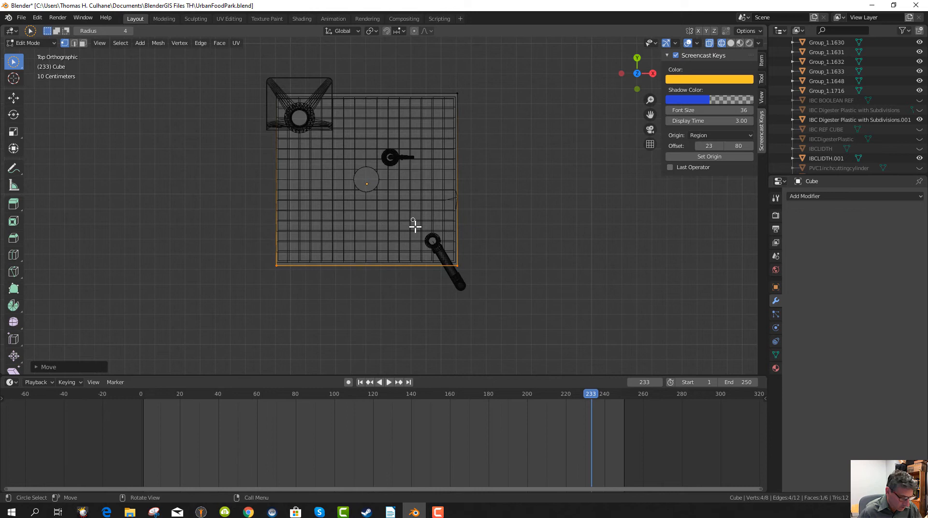
- Select the cube's vertices on the positive X side and move them outward about 0.01 m along X
left_click(490, 232)
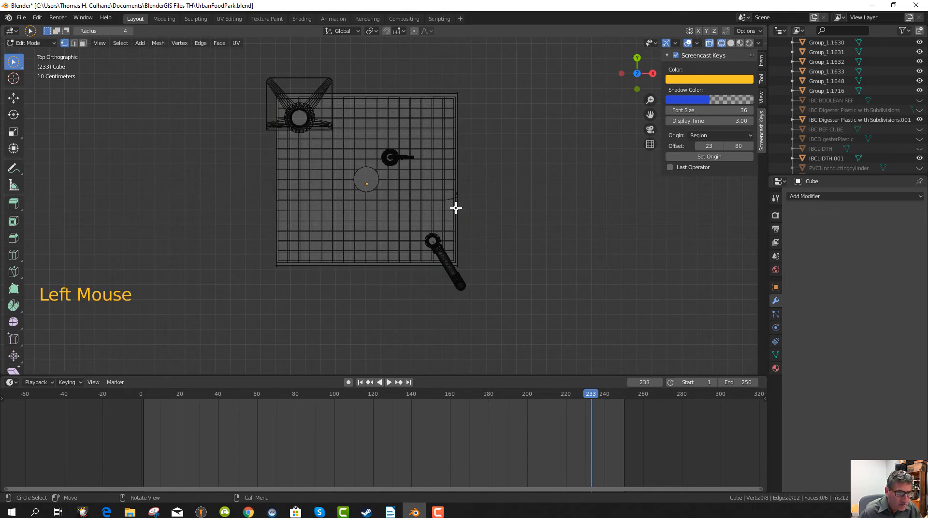
key("b")
left_click_drag(450, 87, 468, 277)
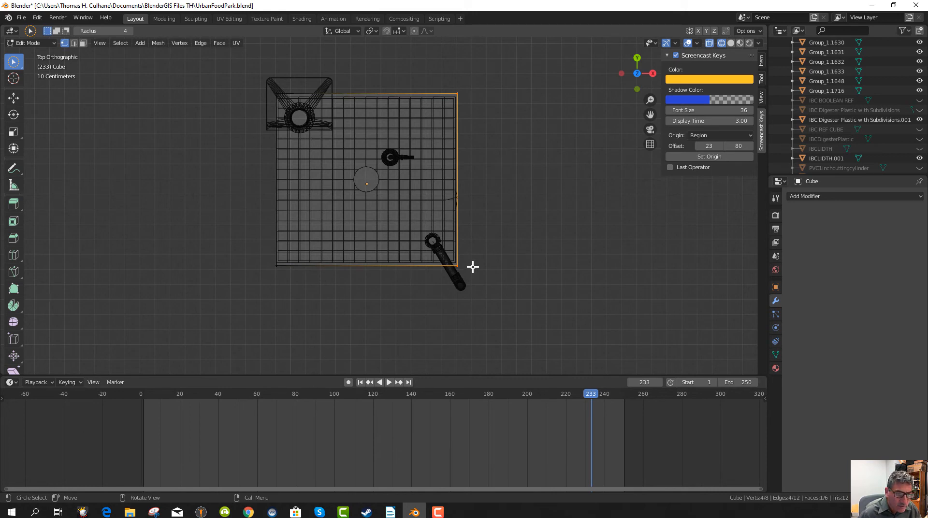
key("g")
key("x")
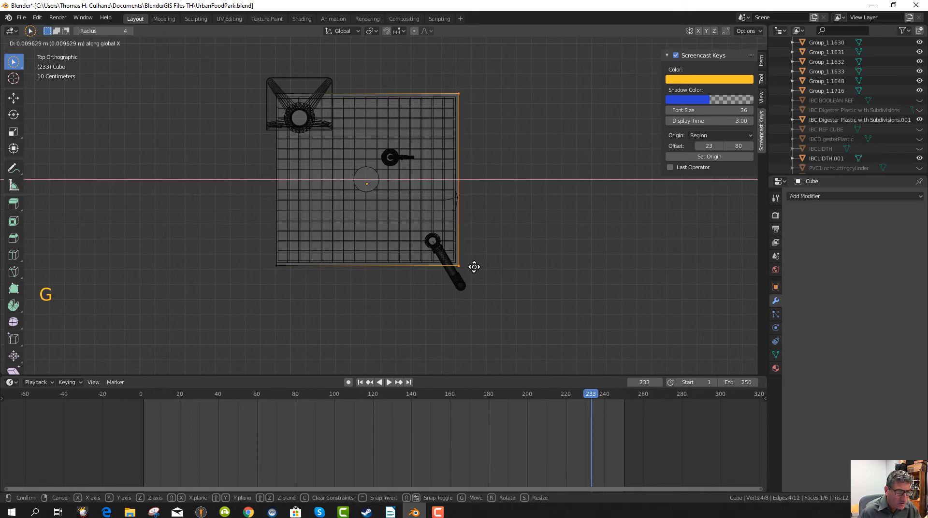
left_click(473, 266)
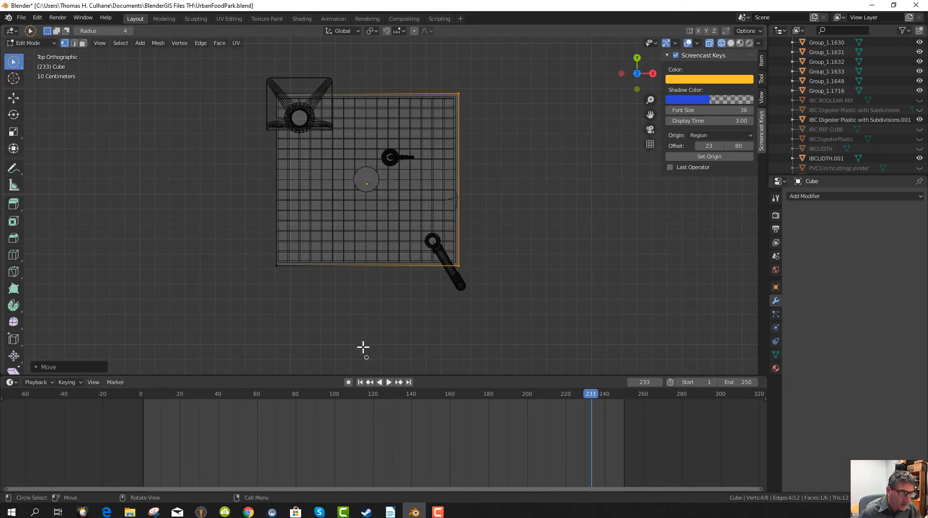
- Move the cube's negative X side outward about 0.02 m along X and return to Object Mode
left_click(363, 347)
key("b")
left_click_drag(258, 80, 288, 295)
key("g")
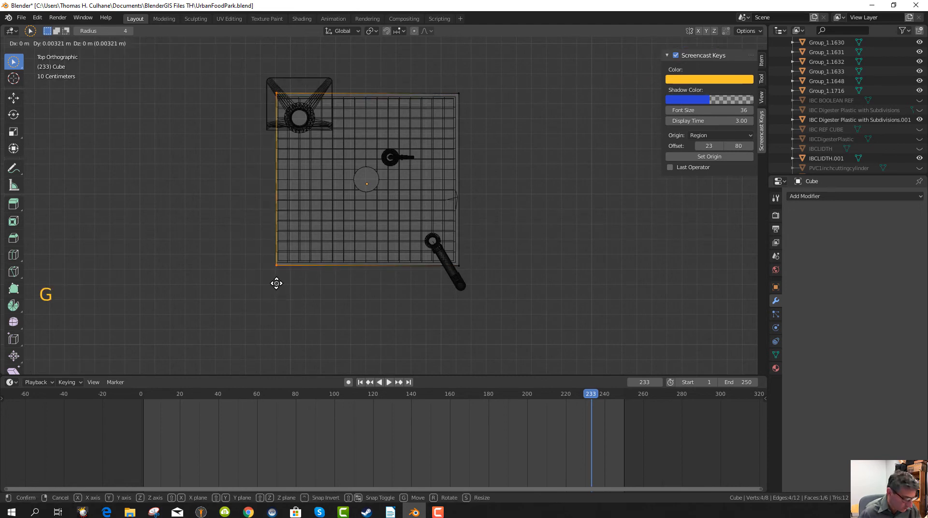
key("x")
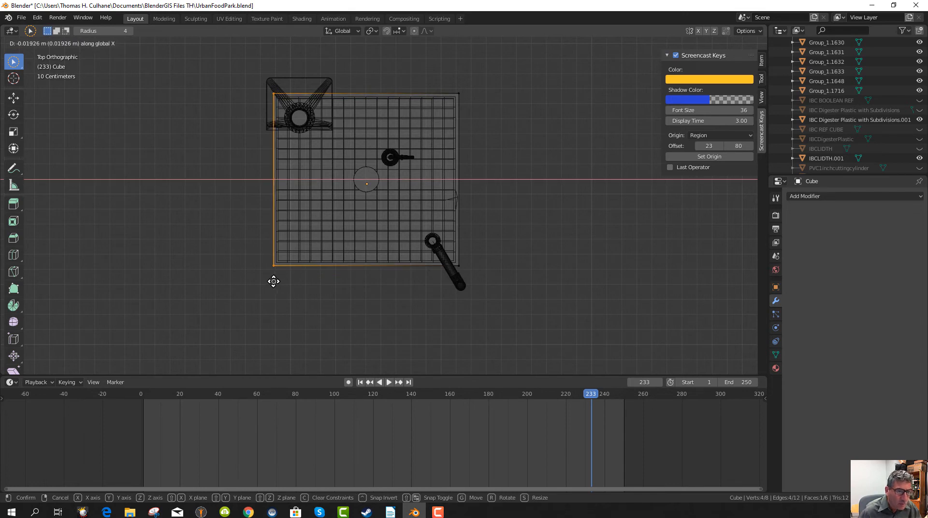
left_click(274, 281)
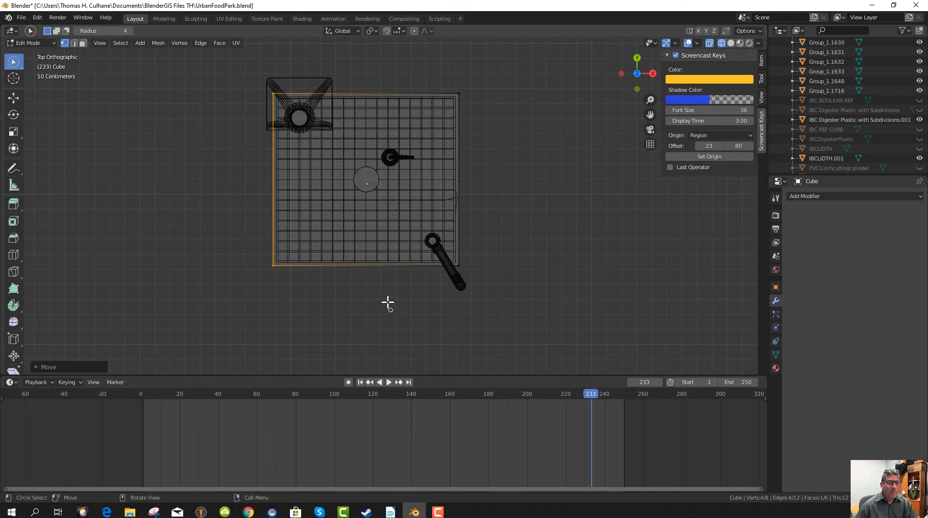
scroll(410, 310, "up", 2)
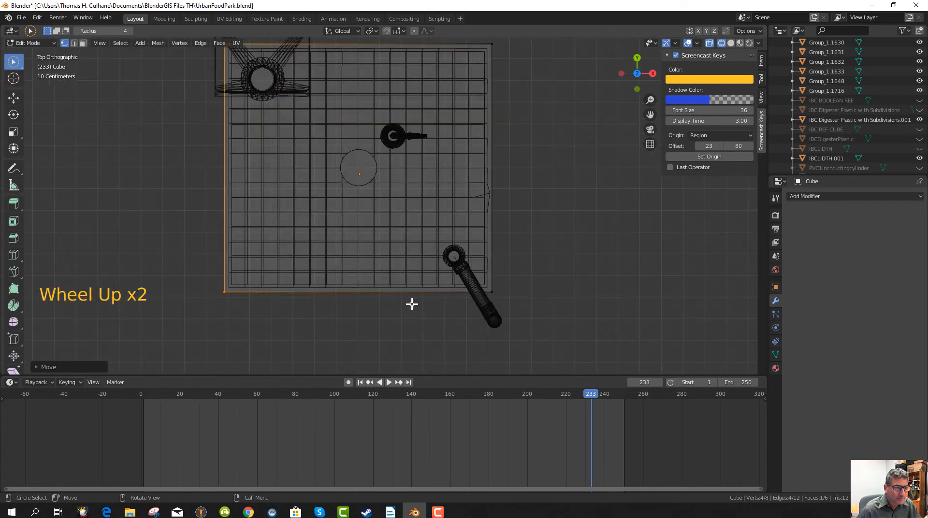
scroll(414, 295, "down", 1)
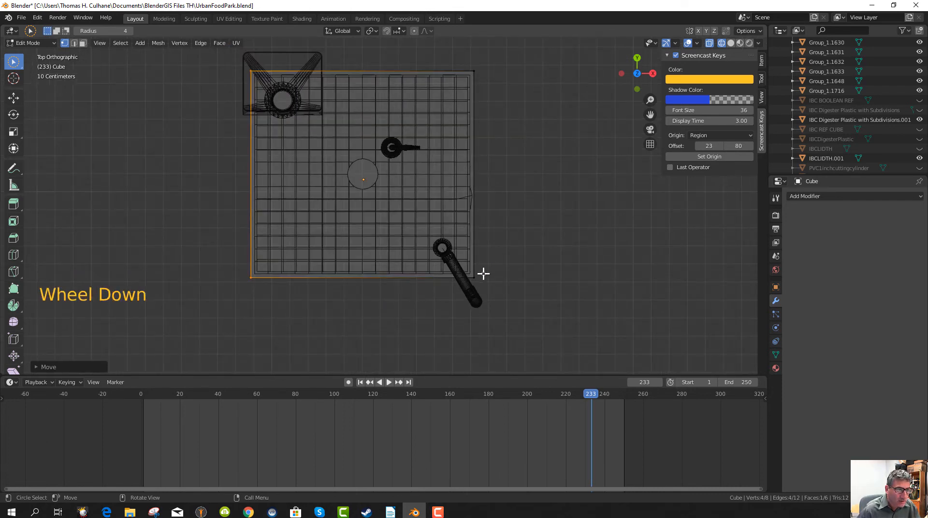
key("Tab")
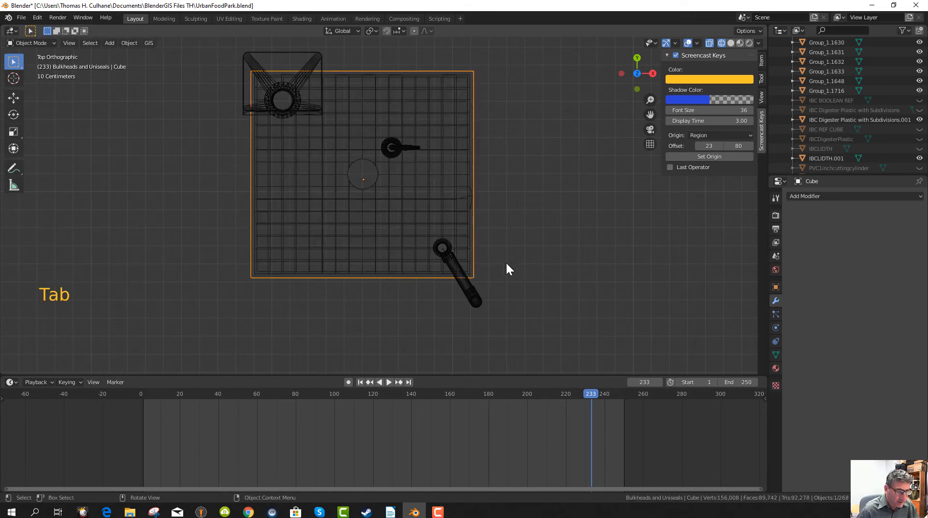
- Check the cube's fit against the tank in the front view and deselect the cube
middle_click_drag(490, 272, 492, 167)
key("KP_1")
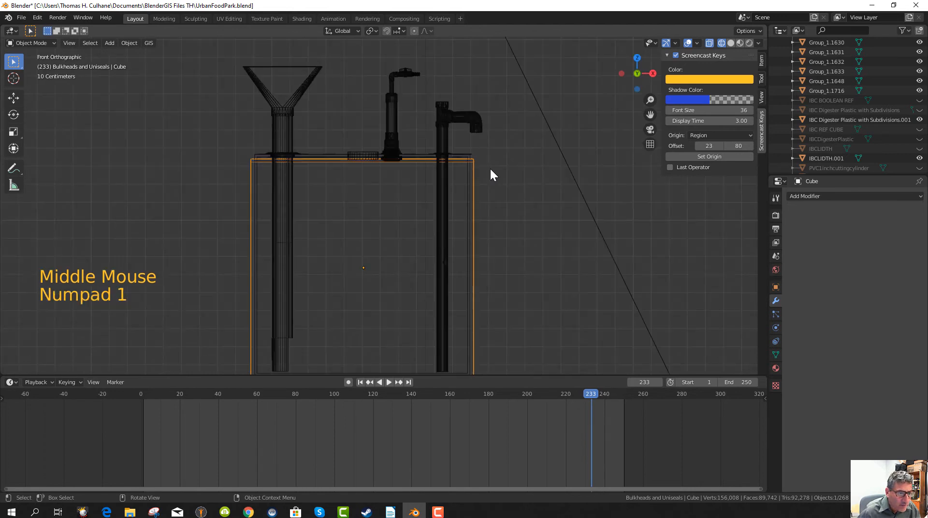
scroll(483, 220, "down", 2)
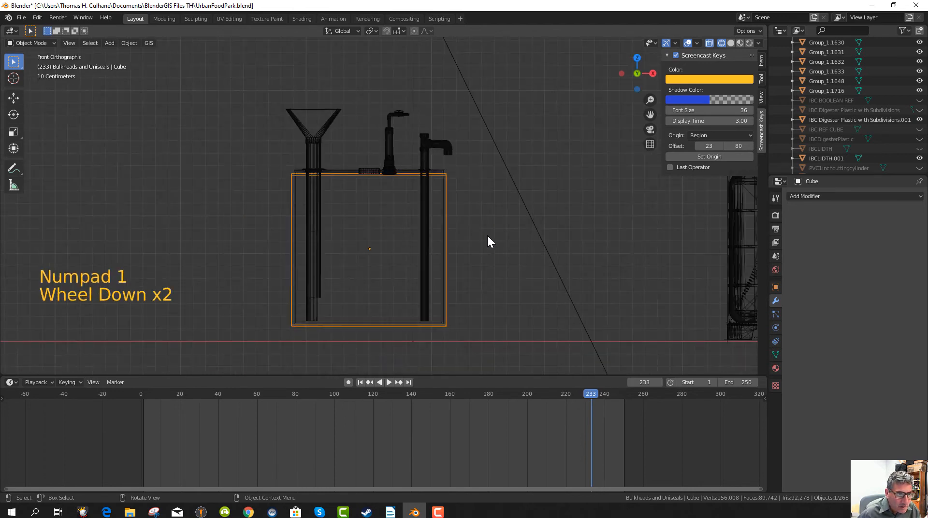
scroll(488, 237, "up", 2)
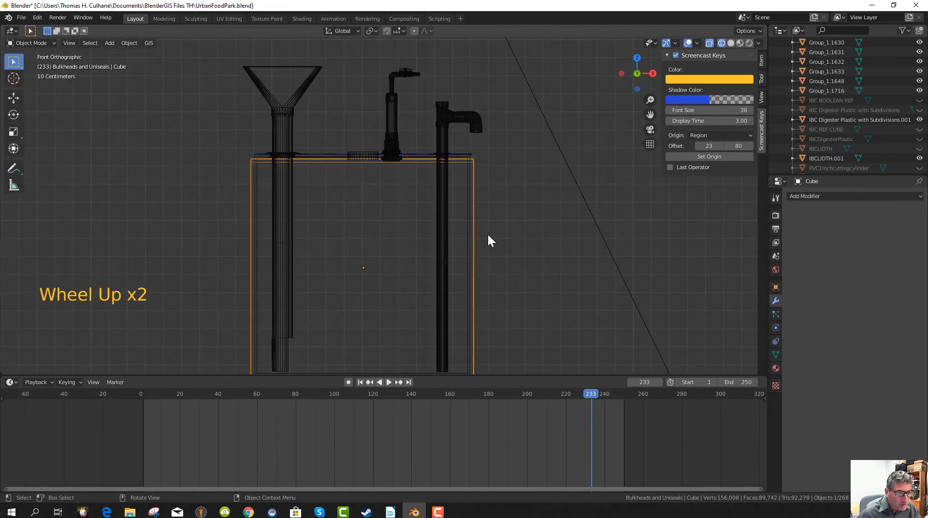
scroll(488, 240, "down", 2)
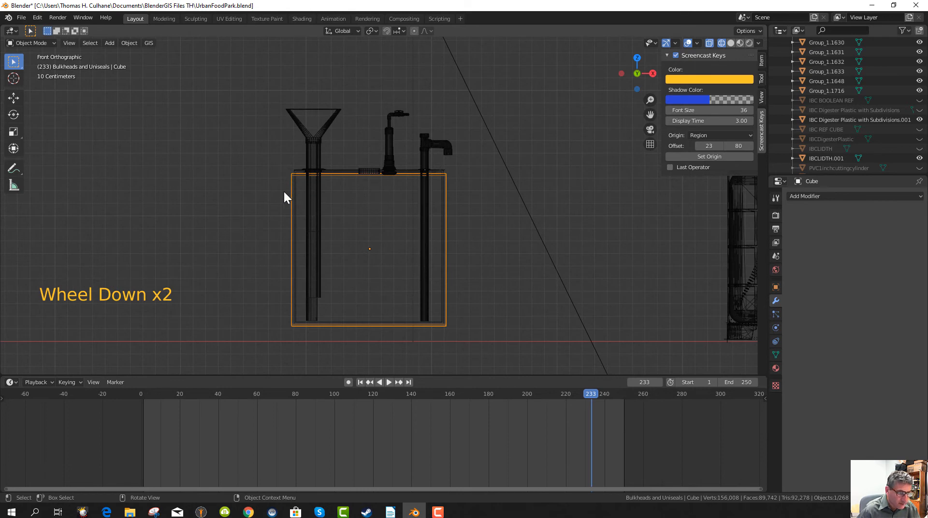
left_click(248, 207)
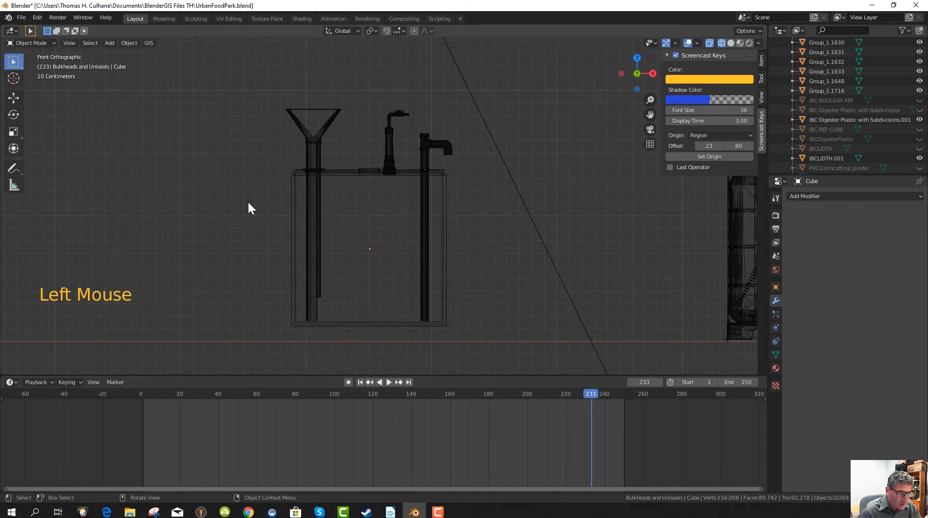
key("n")
key("b")
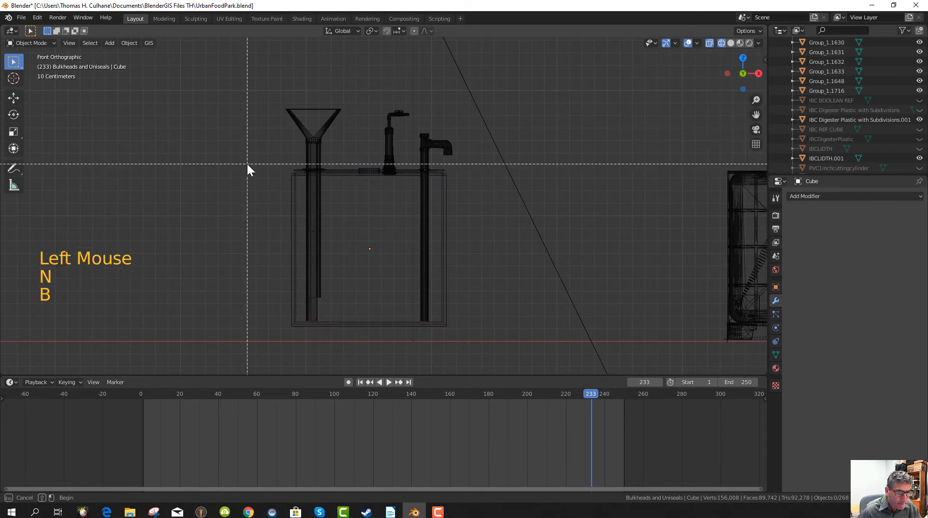
left_click_drag(250, 154, 458, 185)
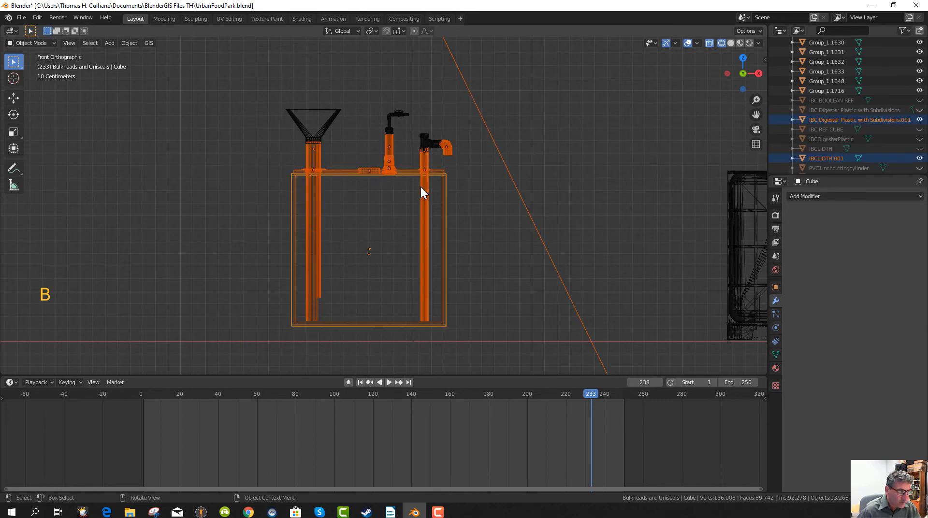
left_click(248, 223)
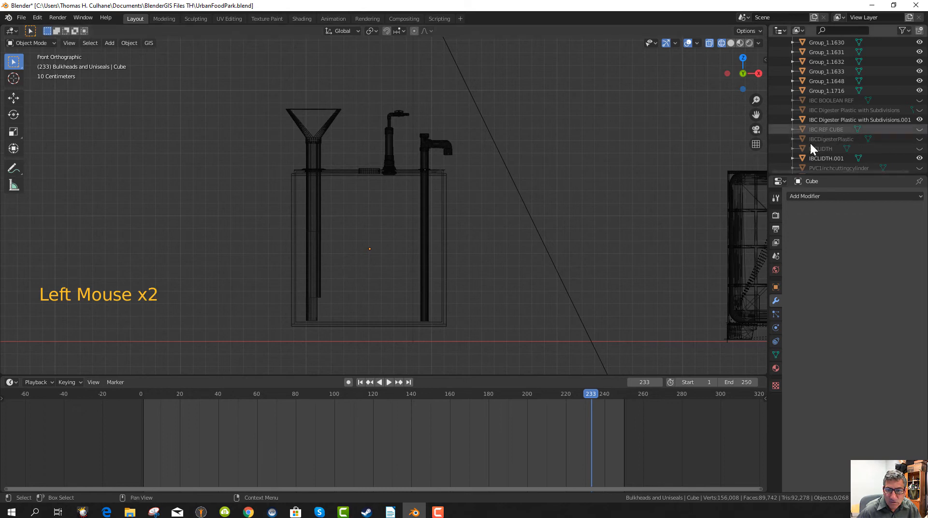
- Select the cube surrounding the digester tank and rename it as Cage Cube
left_click(446, 177)
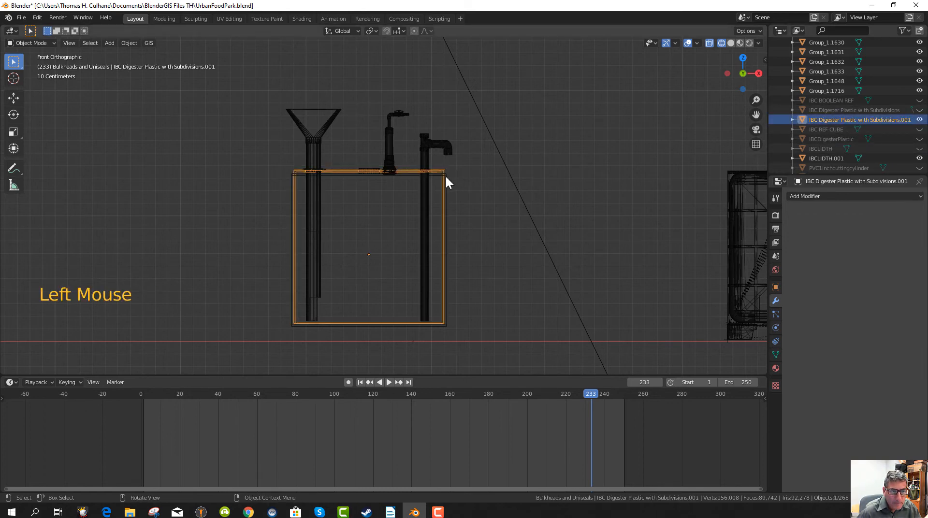
left_click(446, 177)
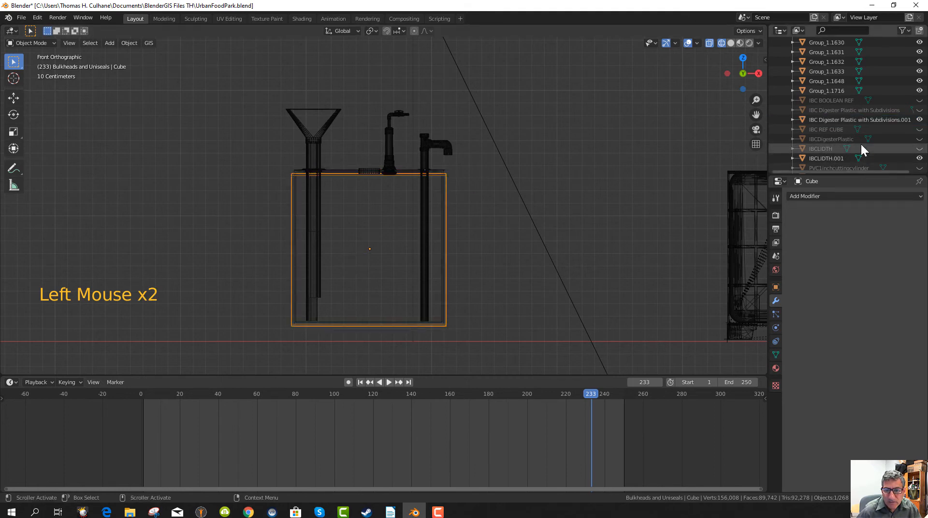
scroll(851, 140, "down", 3)
scroll(840, 139, "up", 6)
scroll(840, 140, "down", 16)
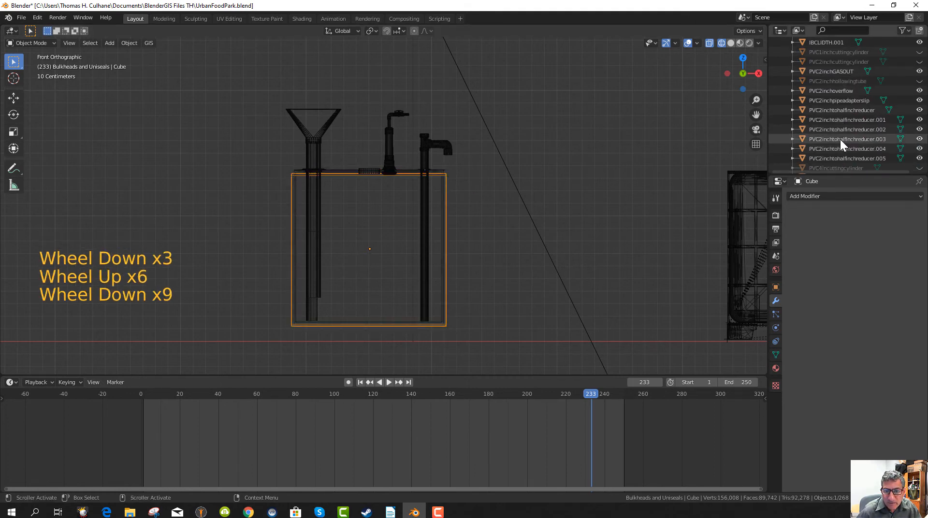
left_click(820, 147)
double_click(820, 147)
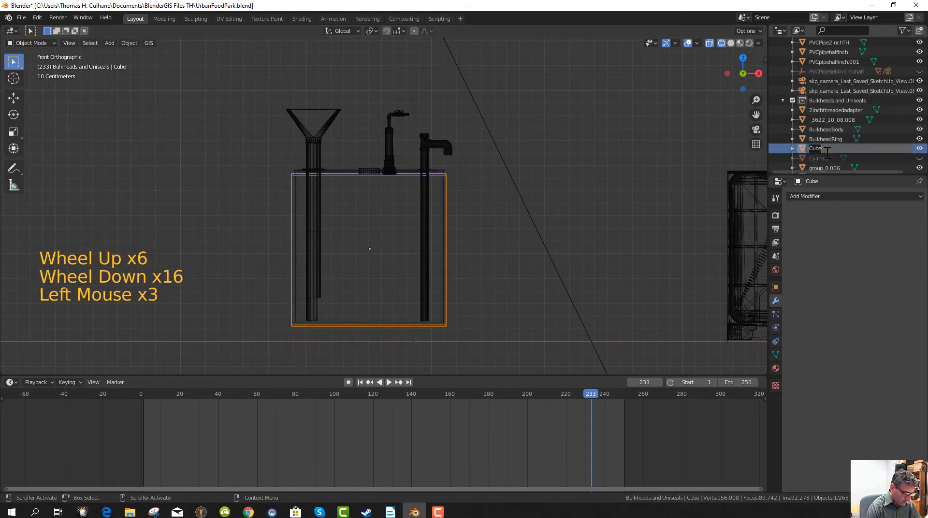
type("Cag")
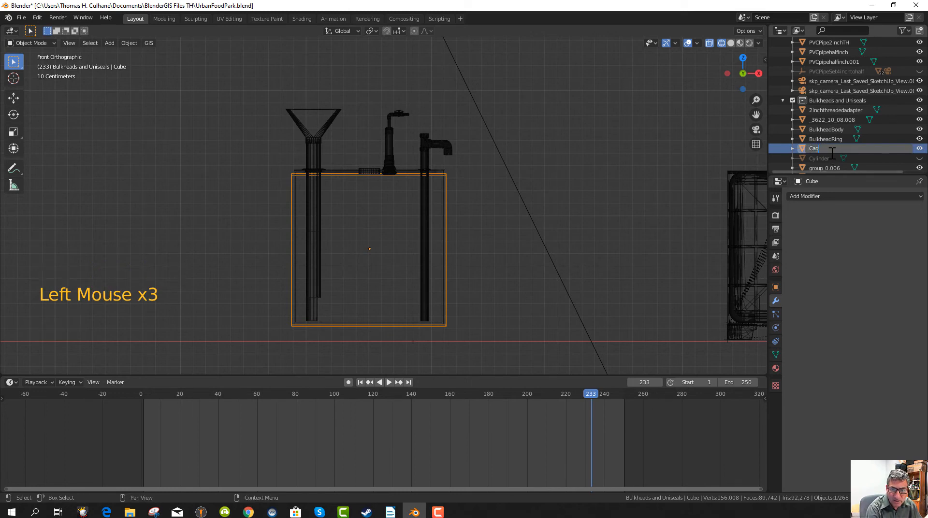
type("e c")
key("BackSpace")
type("Cub")
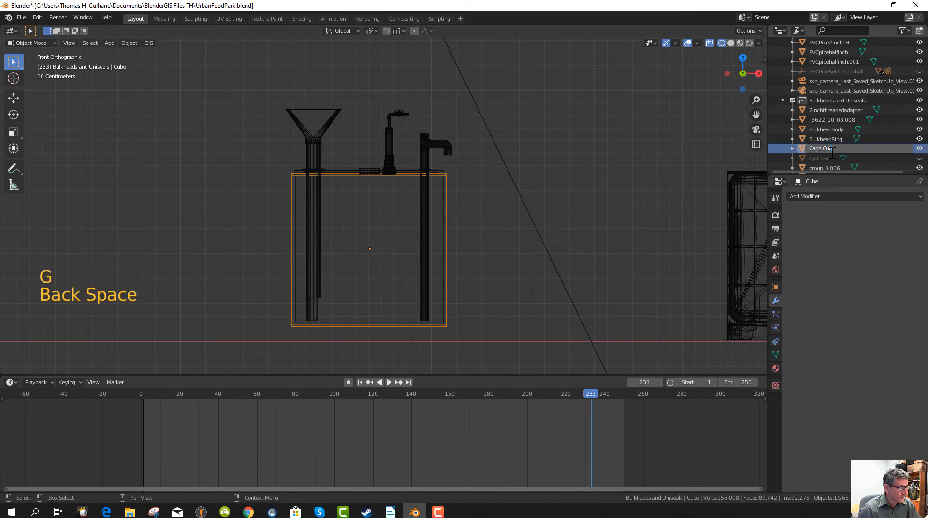
type("e")
key("Return")
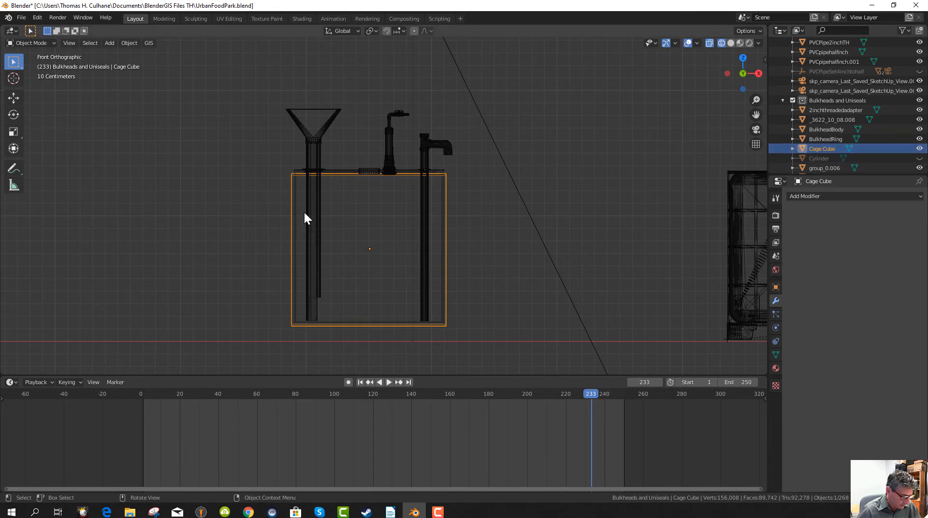
- Select Cage Cube's top vertices in Edit Mode, move them up about 0.07 m along Z, and clear the selection
key("Tab")
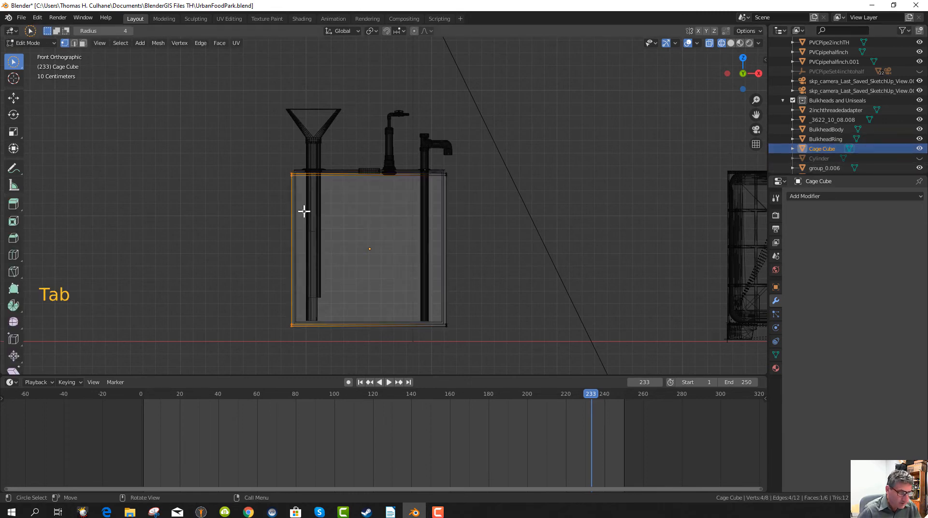
left_click(271, 201)
key("b")
left_click_drag(270, 162, 468, 198)
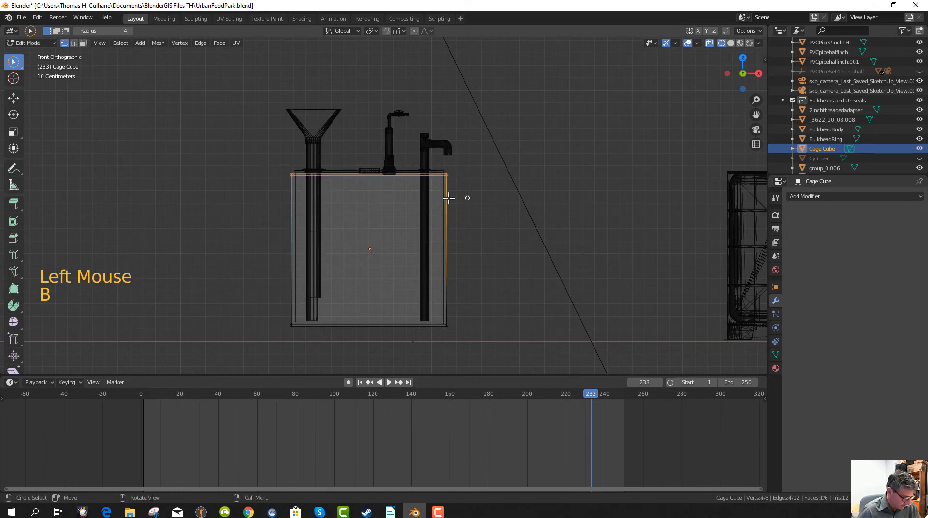
key("g")
key("z")
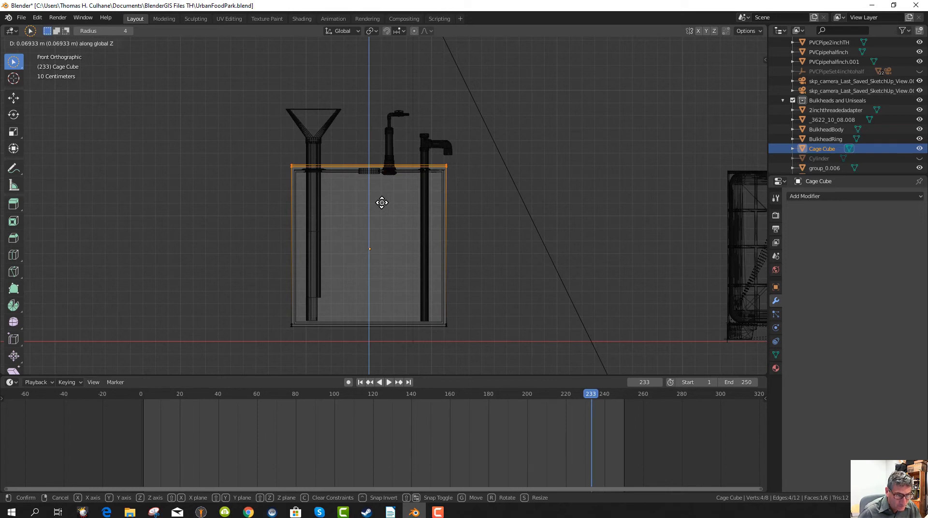
left_click(382, 202)
mouse_move(461, 244)
middle_mouse_down()
mouse_move(466, 253)
mouse_move(445, 268)
mouse_move(453, 255)
mouse_move(462, 259)
middle_mouse_up()
middle_click_drag(465, 268, 445, 249)
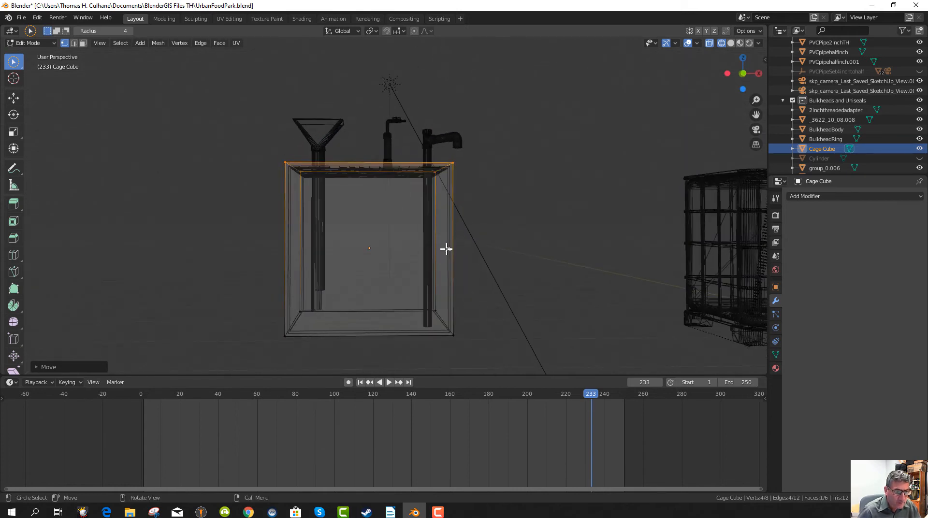
left_click(505, 269)
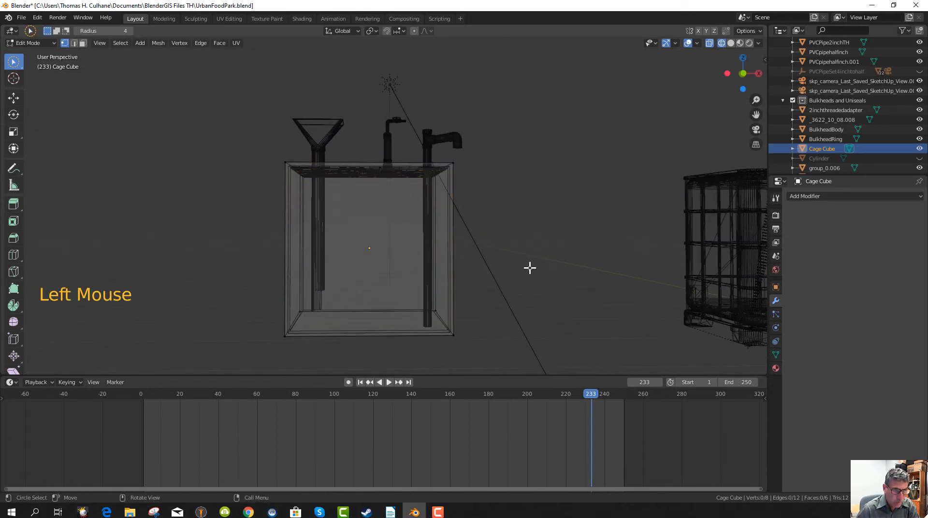
- Switch to the top view and hide the IBC Digester Plastic with Subdivisions.001 object
key("KP_7")
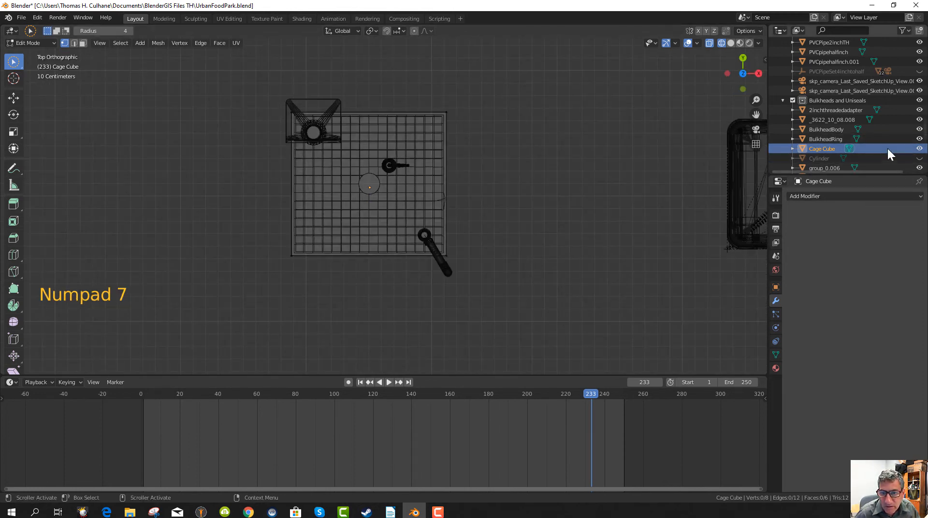
scroll(887, 145, "down", 2)
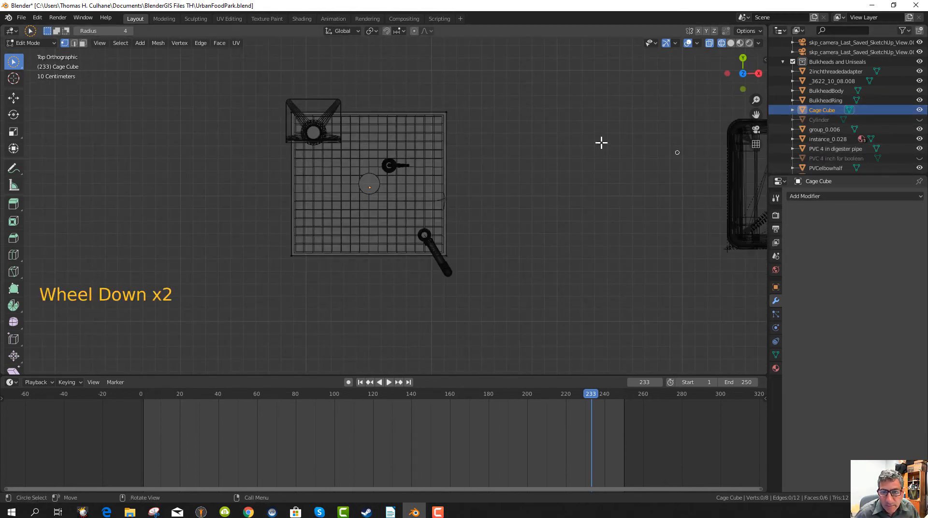
scroll(860, 102, "up", 2)
scroll(860, 99, "up", 10)
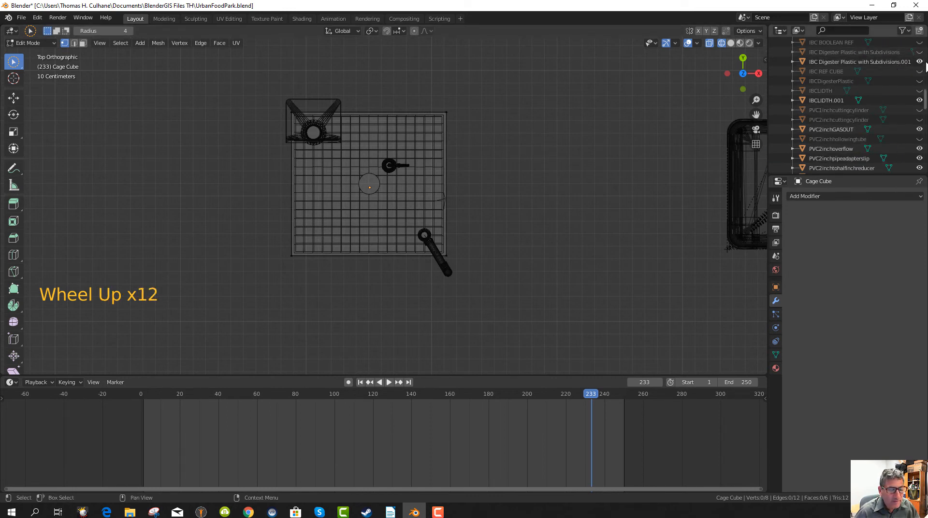
left_click(919, 62)
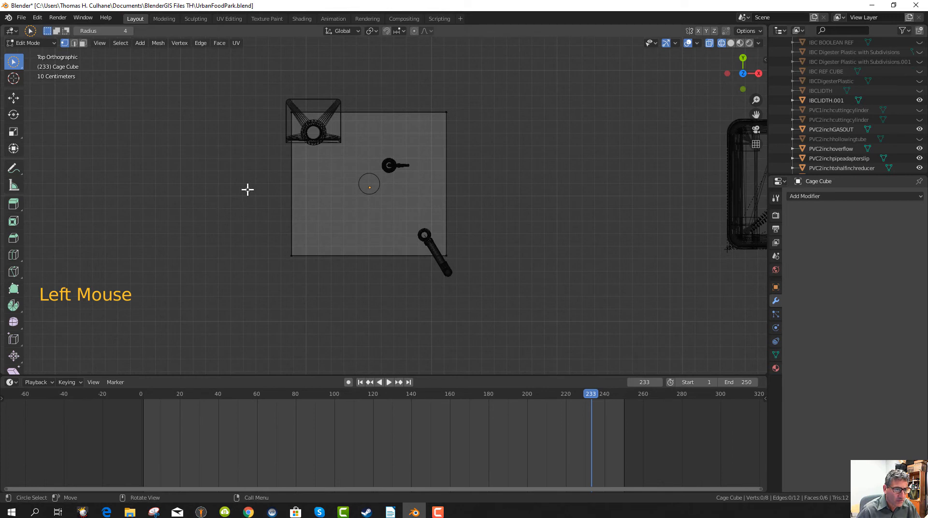
- Duplicate all of Cage Cube's geometry in place and scale the copy down to about 0.957
key("b")
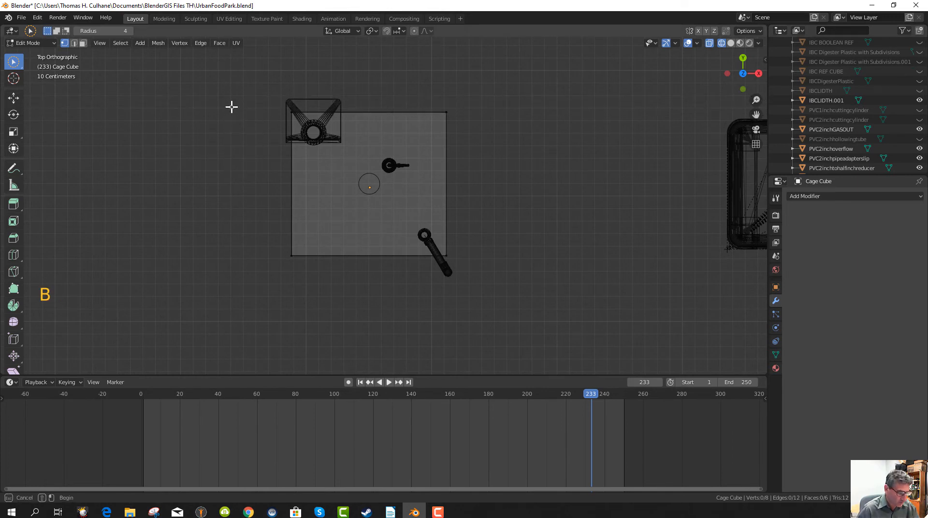
key("a")
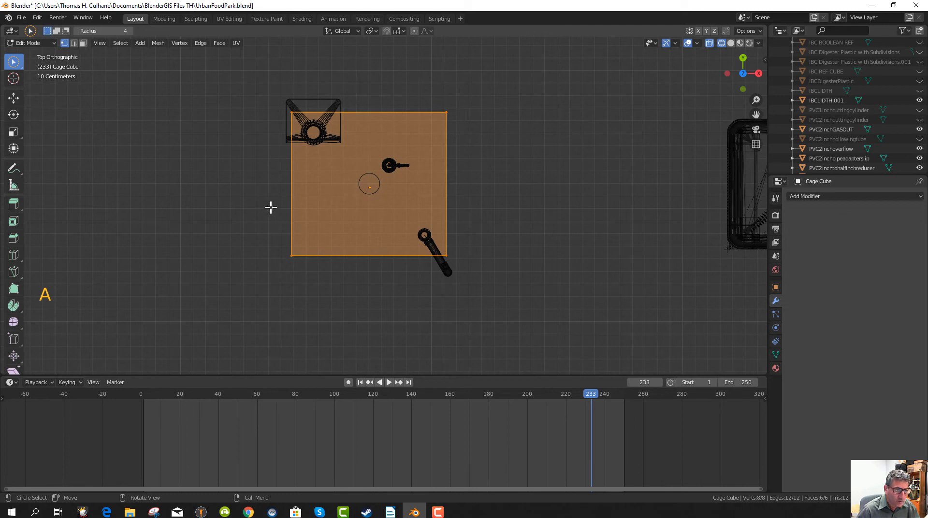
key("shift+d")
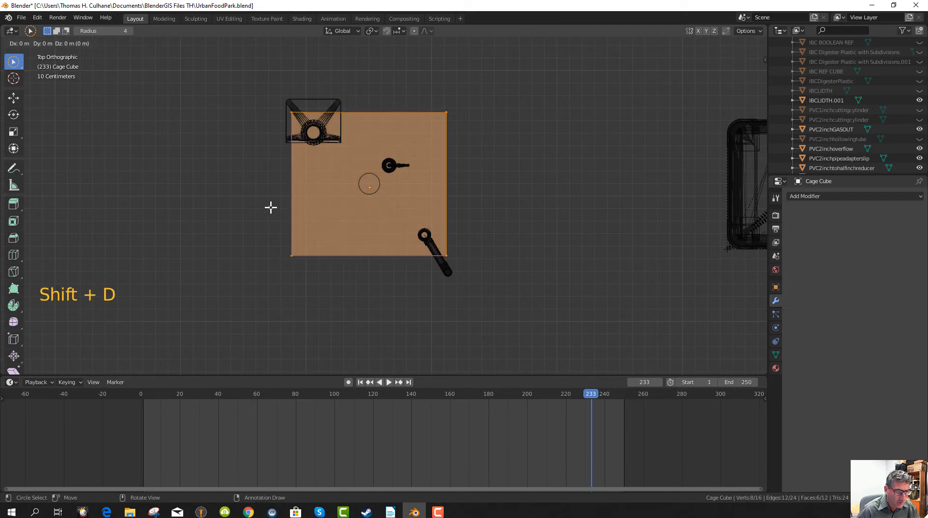
right_click(273, 206)
key("s")
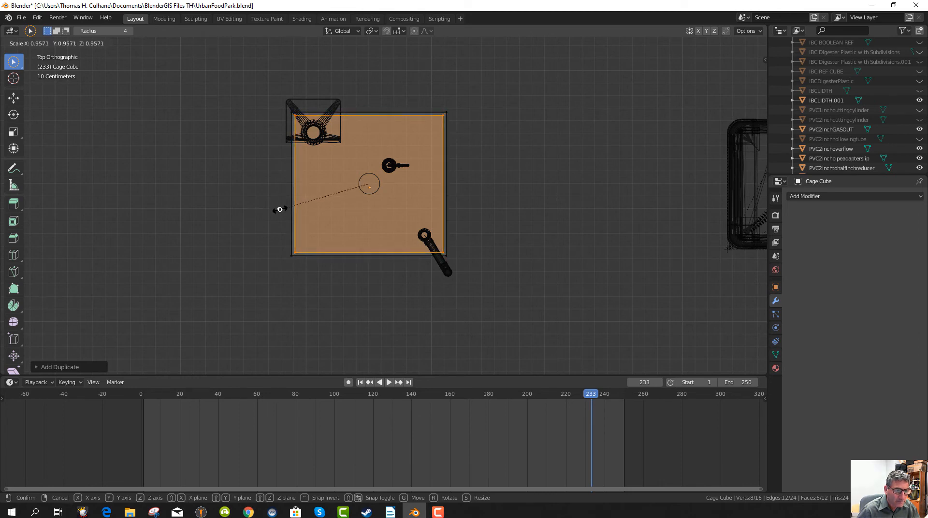
left_click(280, 210)
middle_click_drag(333, 282, 332, 172)
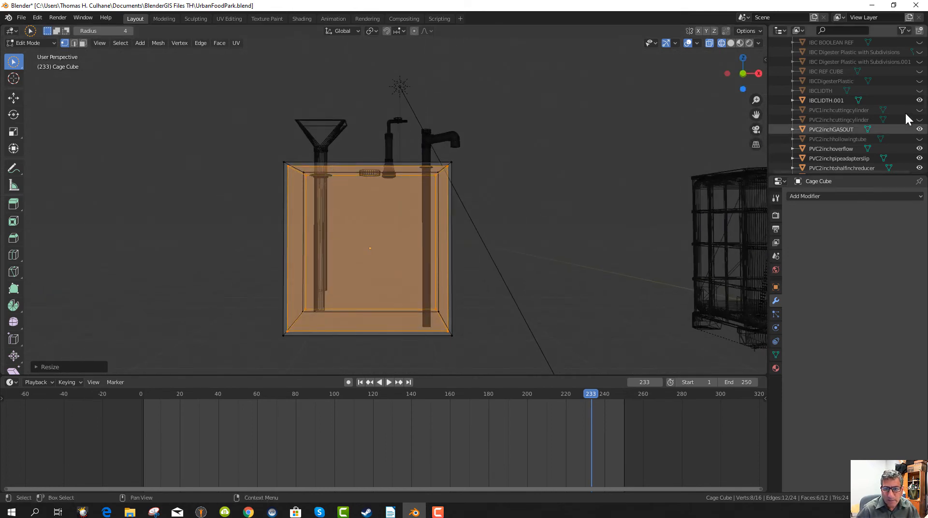
- Check in the outliner and in Object Mode whether the scaled inner cube exists as a separate object from Cage Cube
scroll(849, 127, "up", 5)
scroll(844, 129, "up", 10)
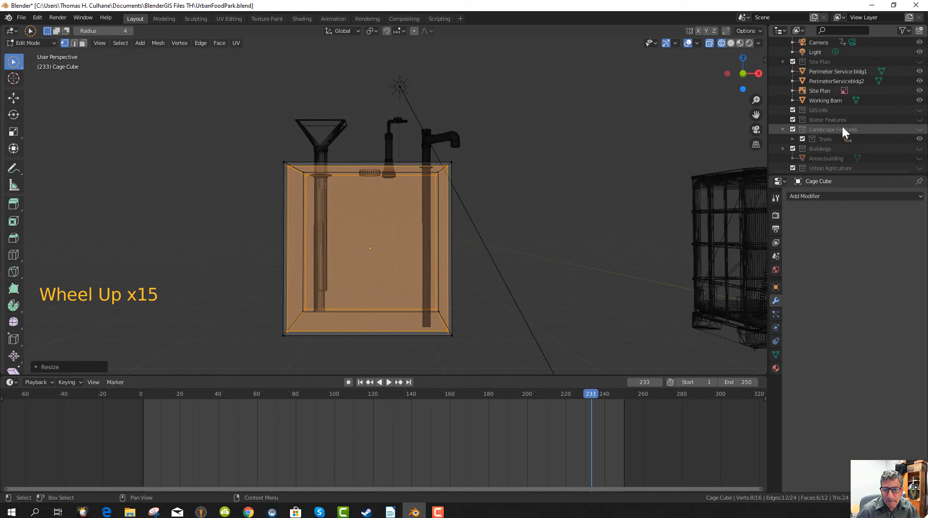
scroll(842, 129, "down", 13)
scroll(842, 126, "down", 13)
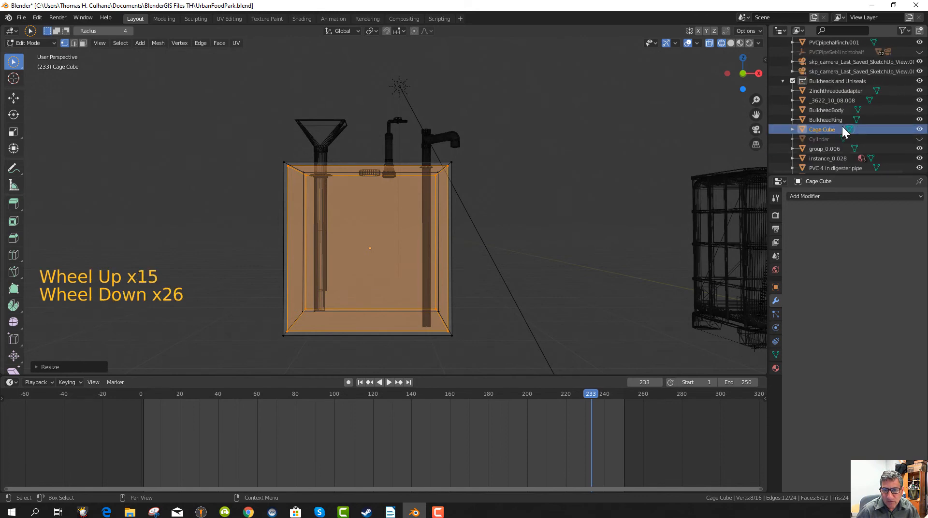
scroll(840, 134, "down", 10)
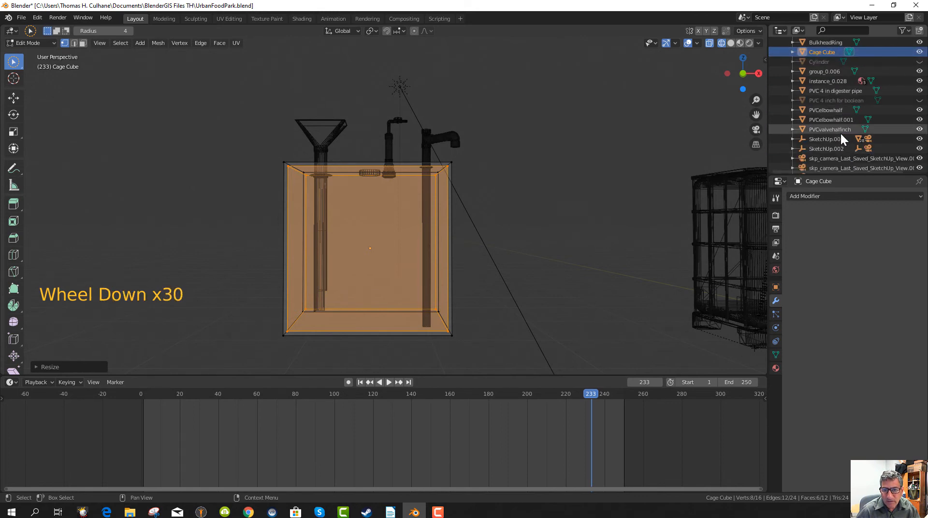
scroll(841, 135, "up", 6)
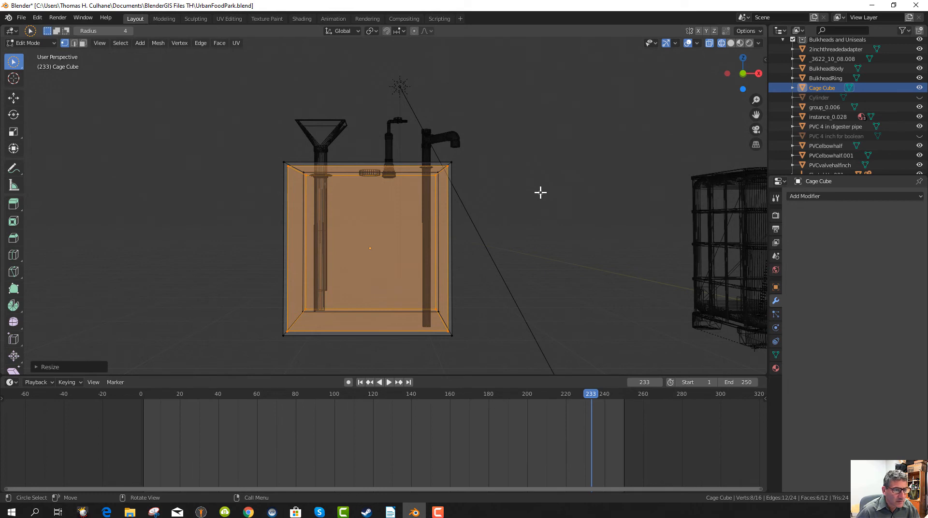
key("Tab")
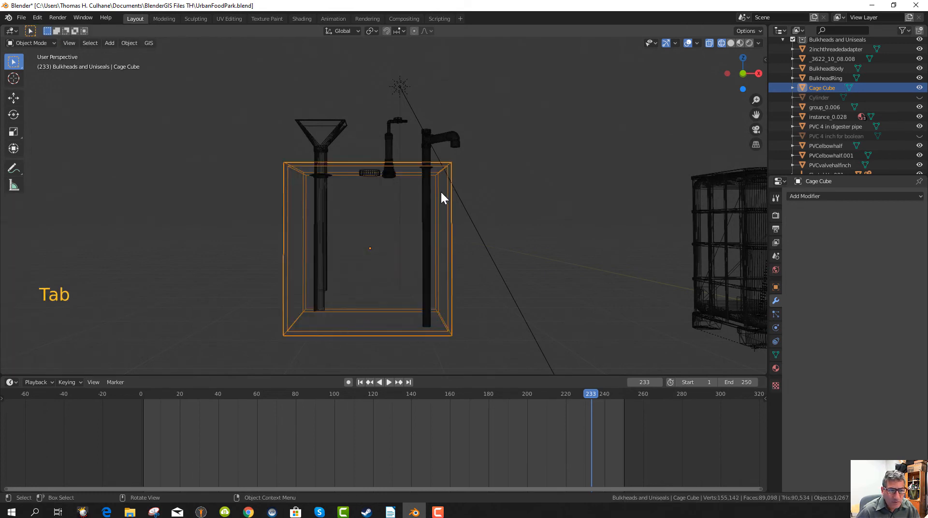
left_click(434, 170)
left_click(434, 164)
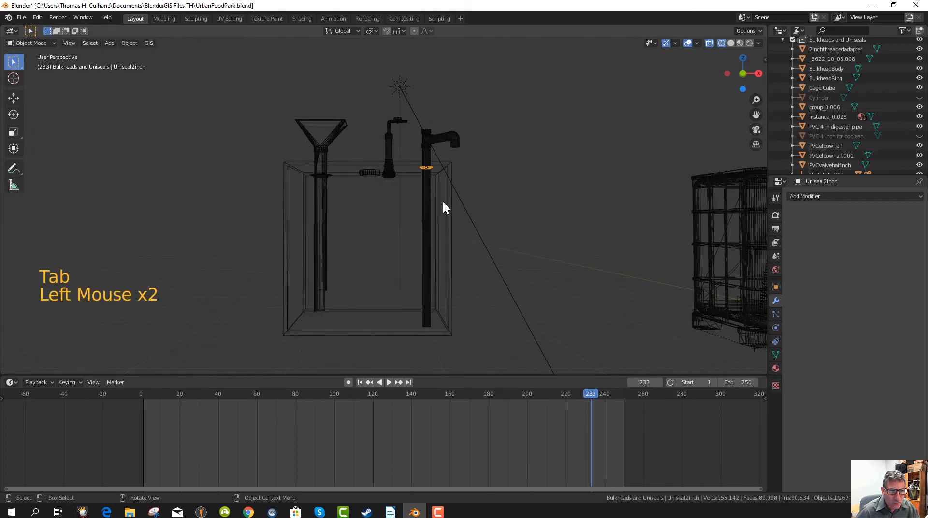
left_click(443, 167)
left_click(443, 165)
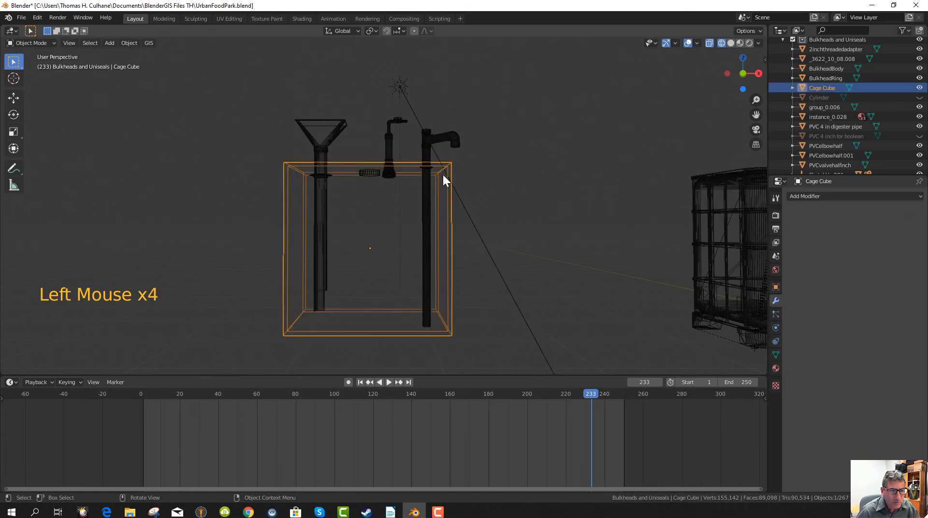
scroll(471, 215, "up", 3)
middle_click_drag(466, 215, 402, 180)
left_click(405, 174)
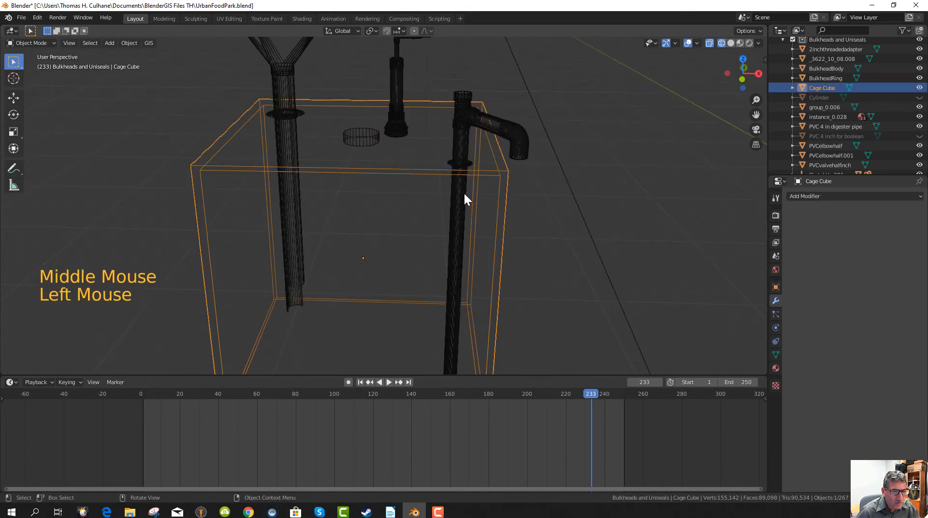
middle_click_drag(468, 205, 464, 184)
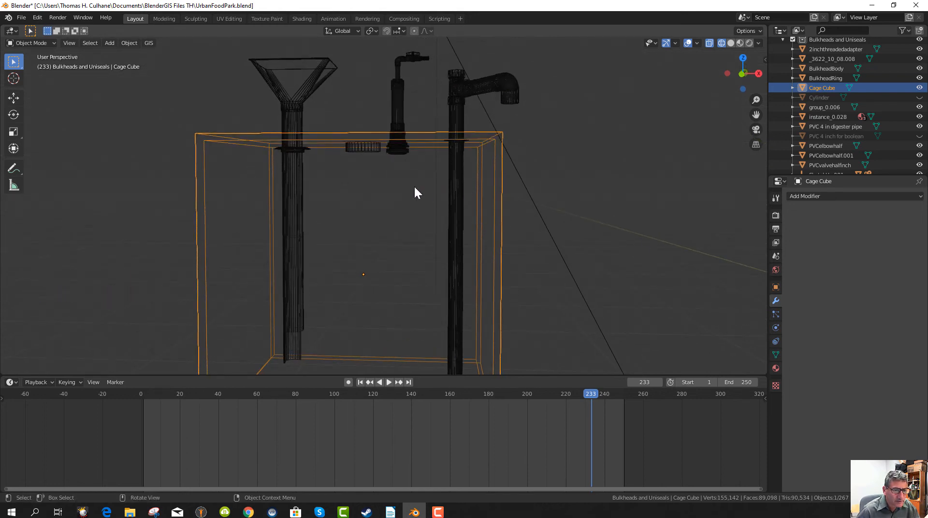
- Delete the scaled inner cube's vertices from Cage Cube in Edit Mode and return to Object Mode
key("Tab")
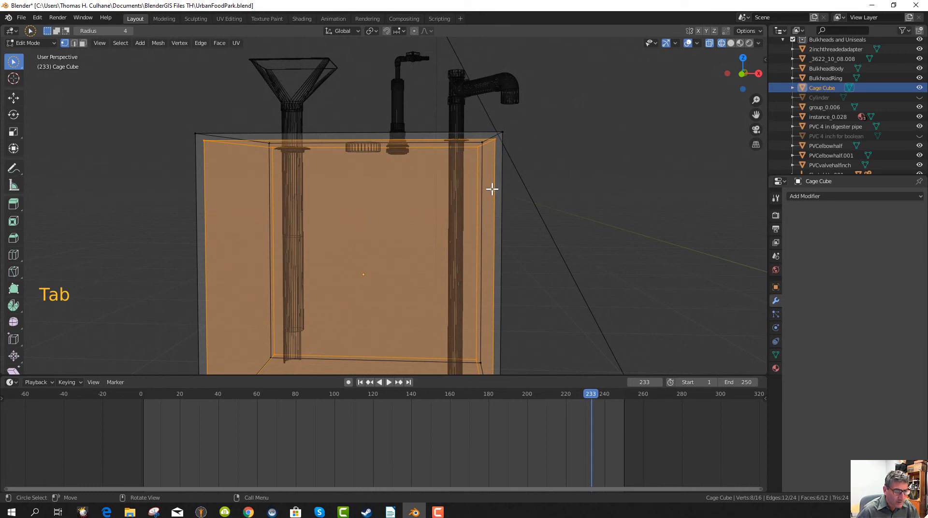
key("x")
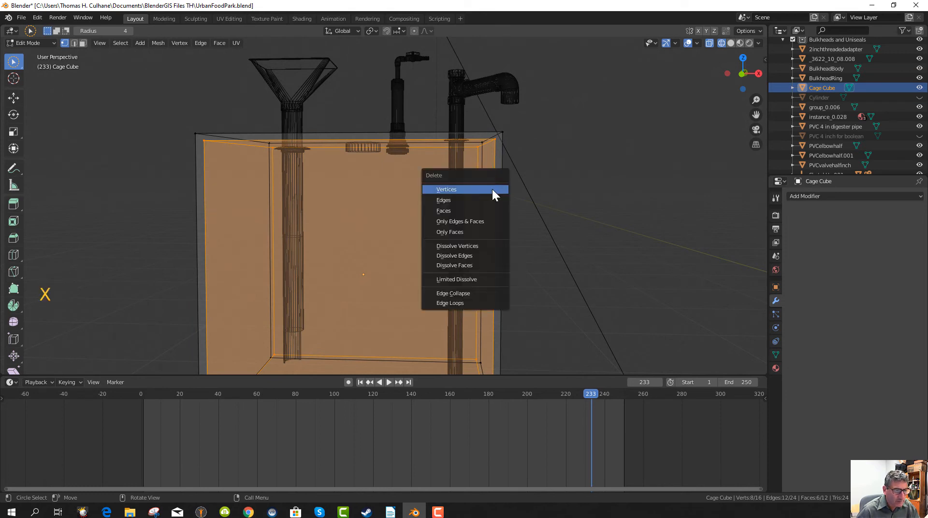
left_click(492, 189)
scroll(392, 193, "down", 2)
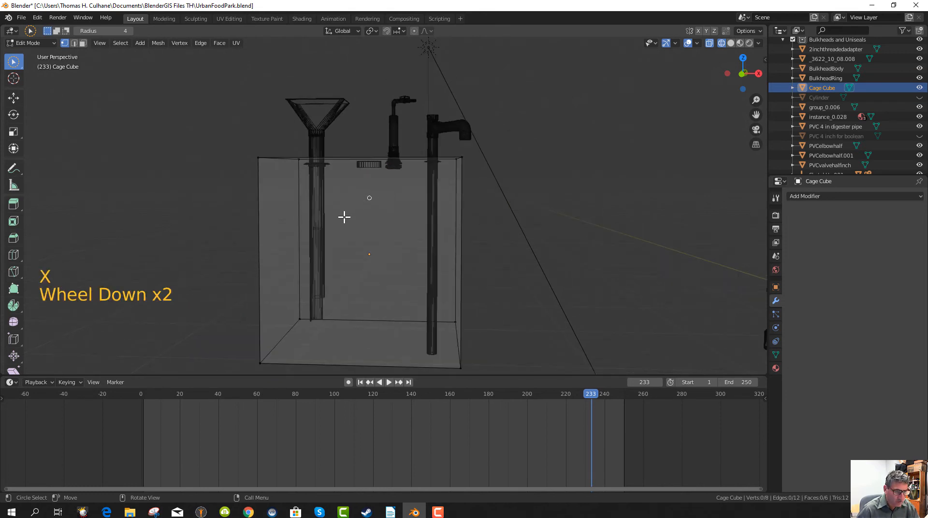
middle_click_drag(411, 247, 422, 247)
scroll(422, 247, "down", 1)
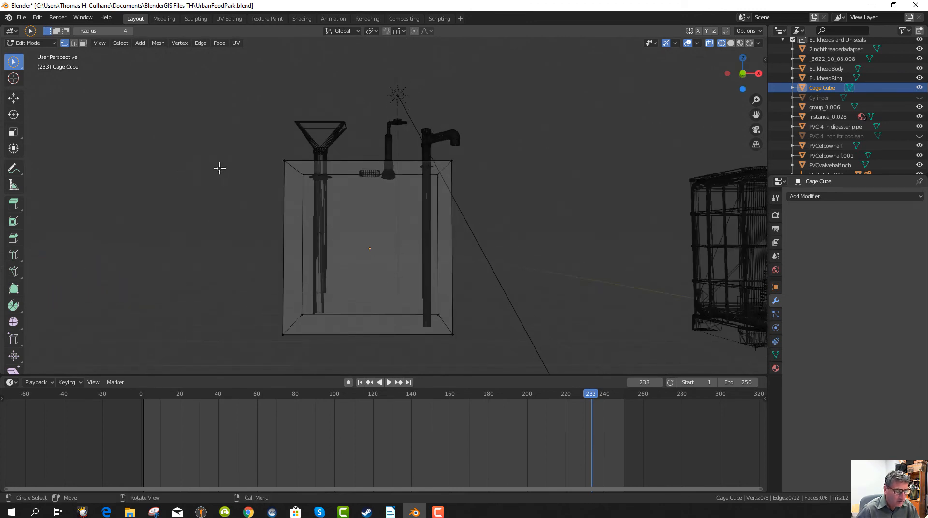
key("Tab")
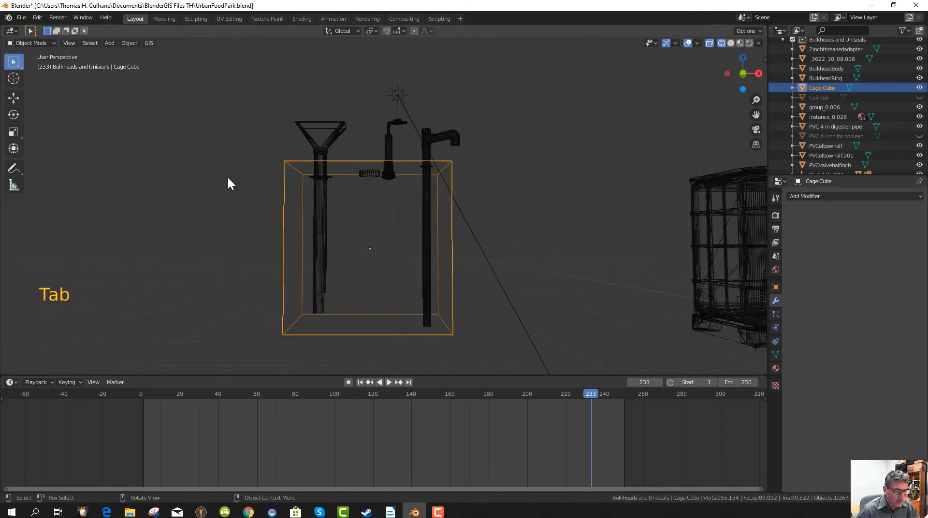
- Duplicate Cage Cube in place as a separate object and scale the copy down to about 0.95
key("shift+d")
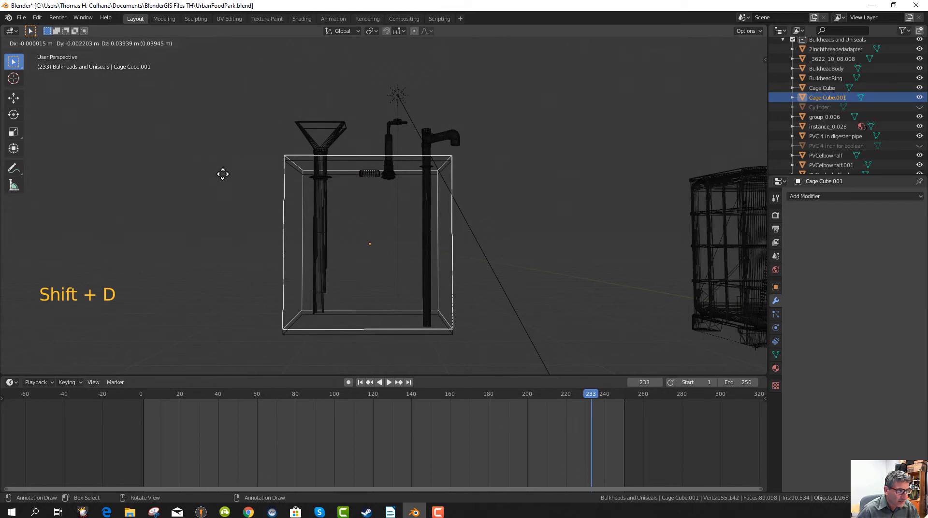
left_click(224, 180)
key("s")
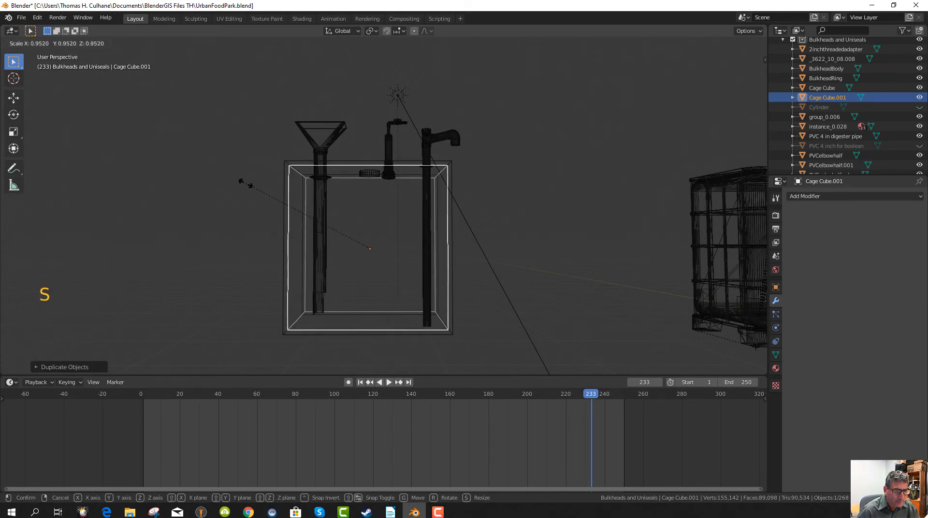
left_click(245, 183)
middle_click_drag(336, 217, 379, 247)
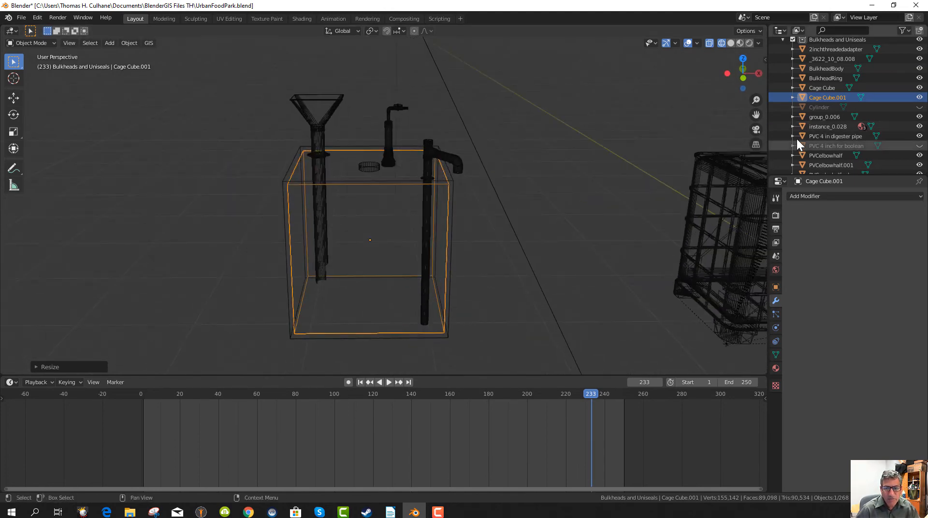
- Rename the scaled-down duplicate Cage Cube.001 as Cage Cube Boolean
left_click(835, 97)
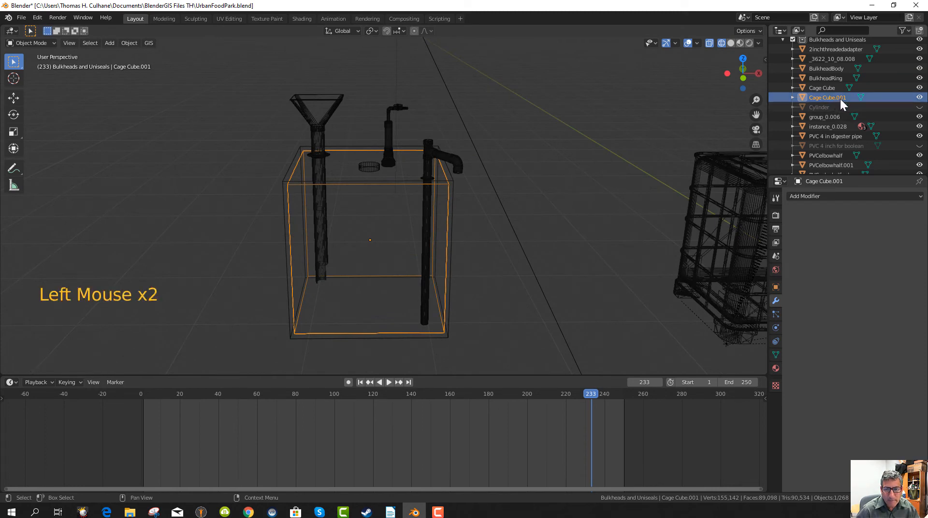
double_click(840, 99)
left_click_drag(836, 98, 849, 98)
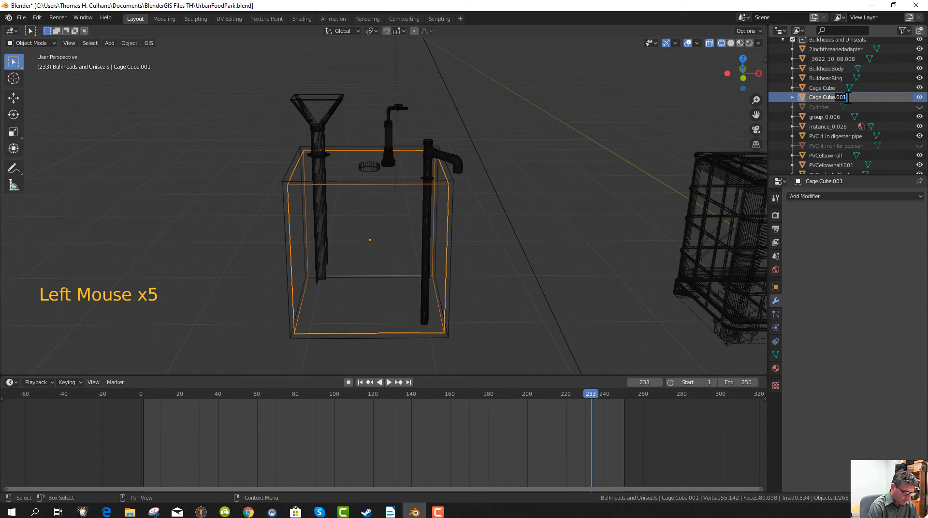
type("Boolea")
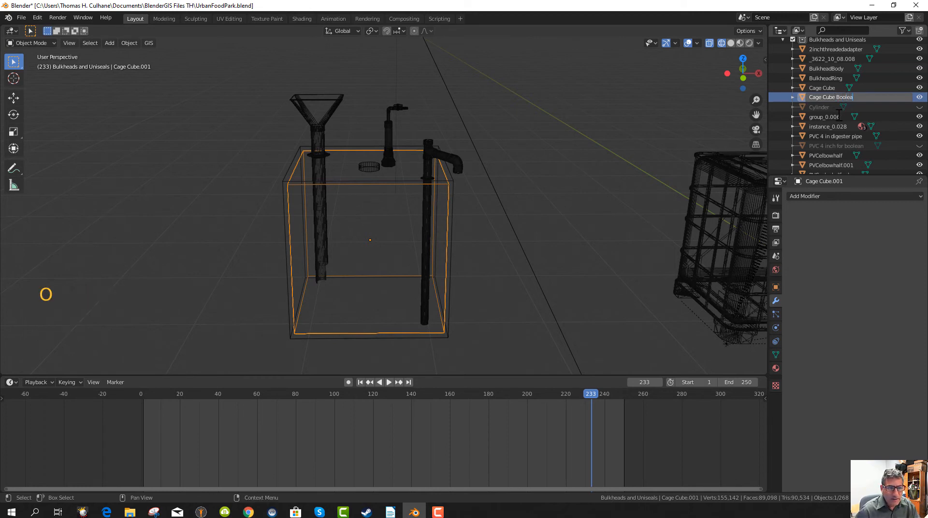
type("n")
key("Return")
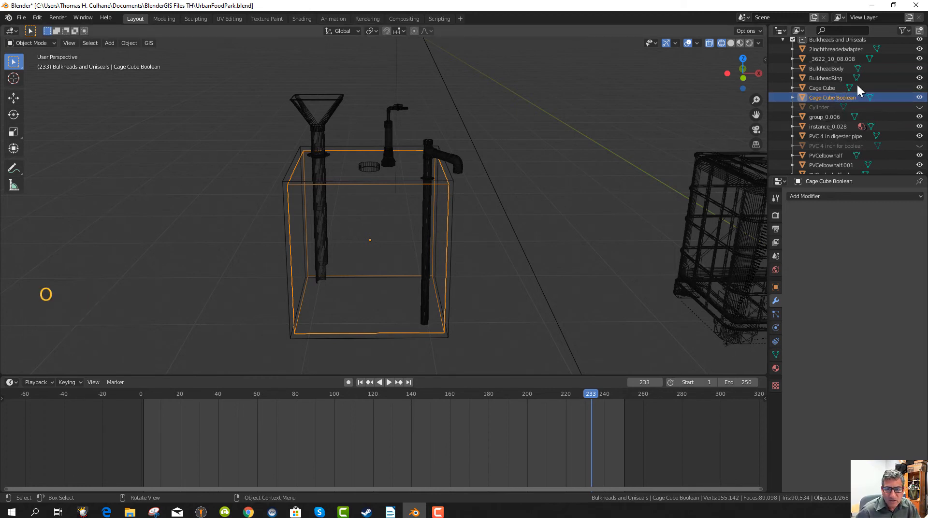
- Add a Boolean Difference modifier to Cage Cube with Cage Cube Boolean as its object, and apply it
left_click(816, 86)
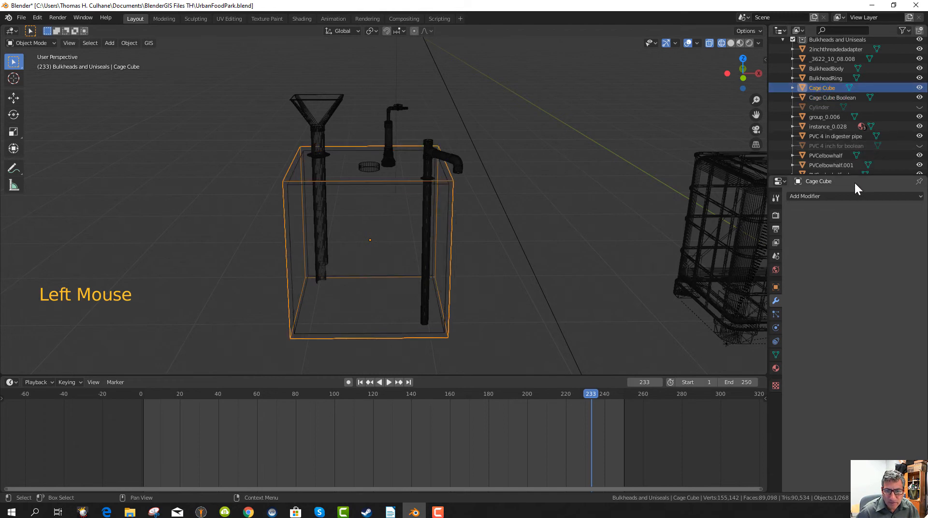
left_click(822, 196)
left_click(745, 237)
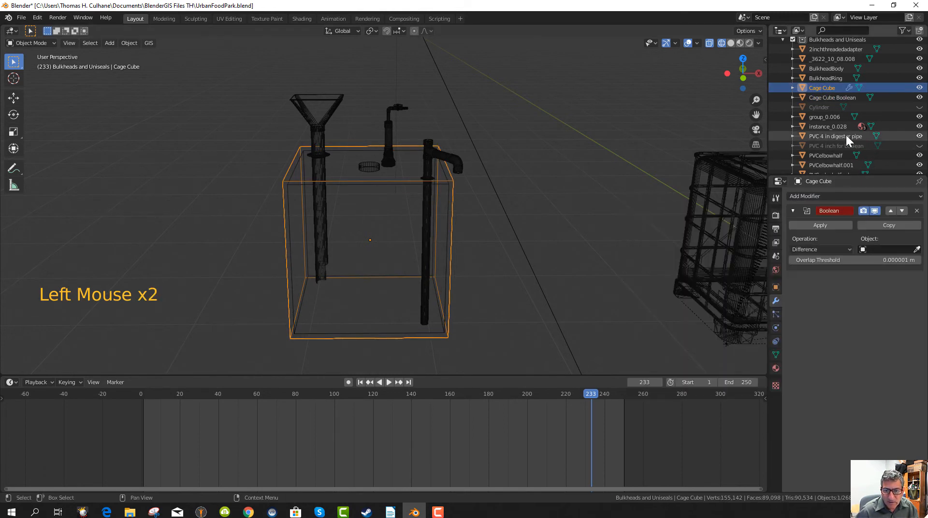
left_click(917, 249)
left_click(841, 96)
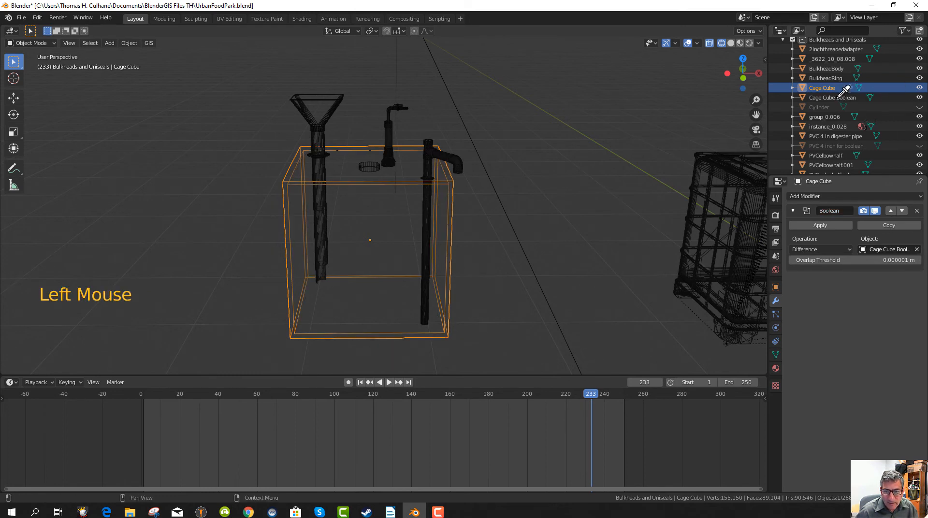
left_click(821, 225)
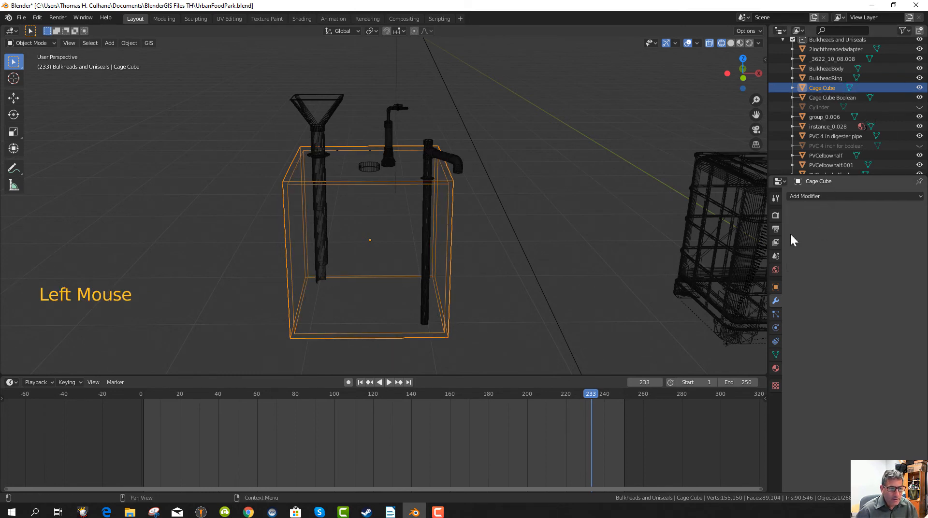
- Move Cage Cube Boolean out of Cage Cube toward negative X and hide it
left_click(366, 201)
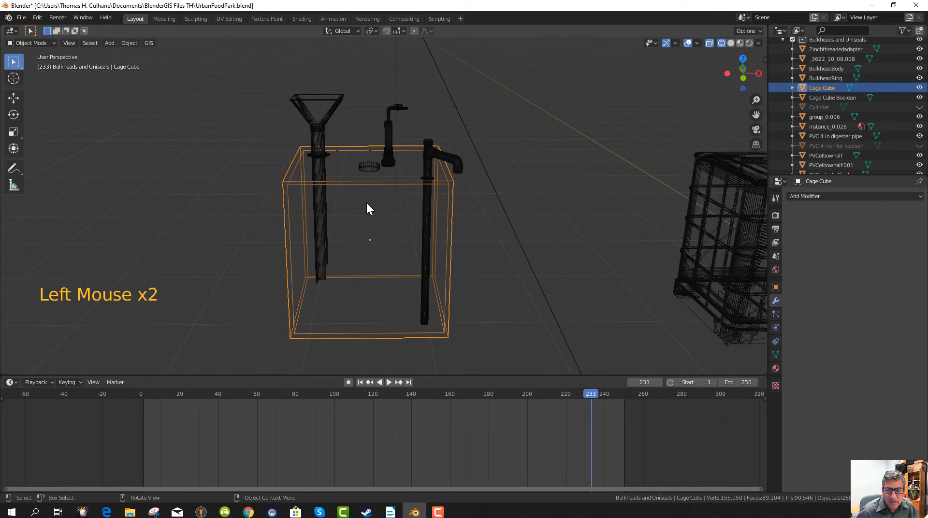
left_click(825, 99)
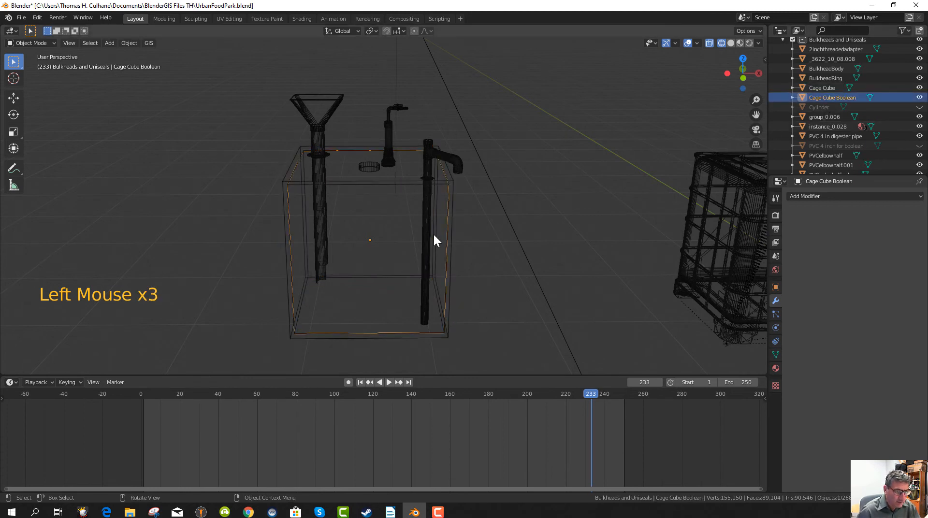
key("g")
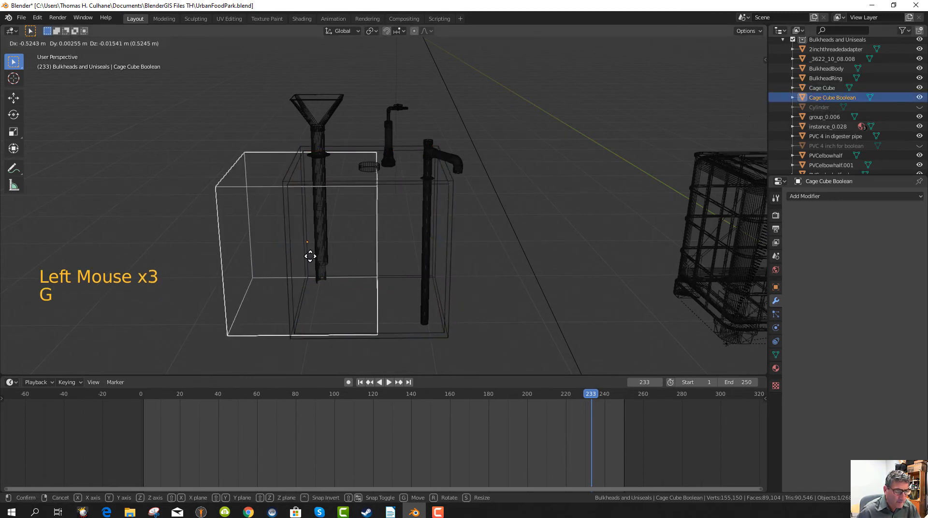
left_click(186, 256)
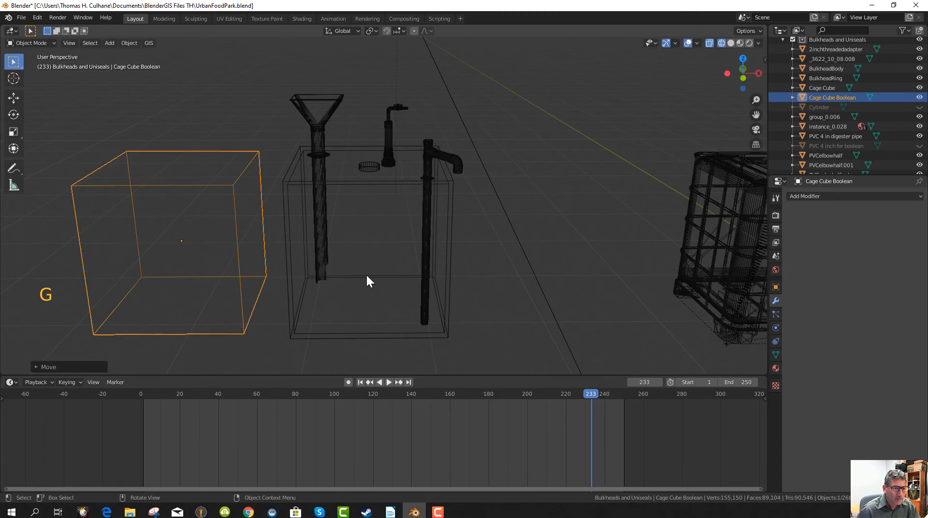
mouse_move(367, 280)
middle_mouse_down()
mouse_move(373, 257)
mouse_move(385, 323)
mouse_move(365, 265)
mouse_move(367, 280)
middle_mouse_up()
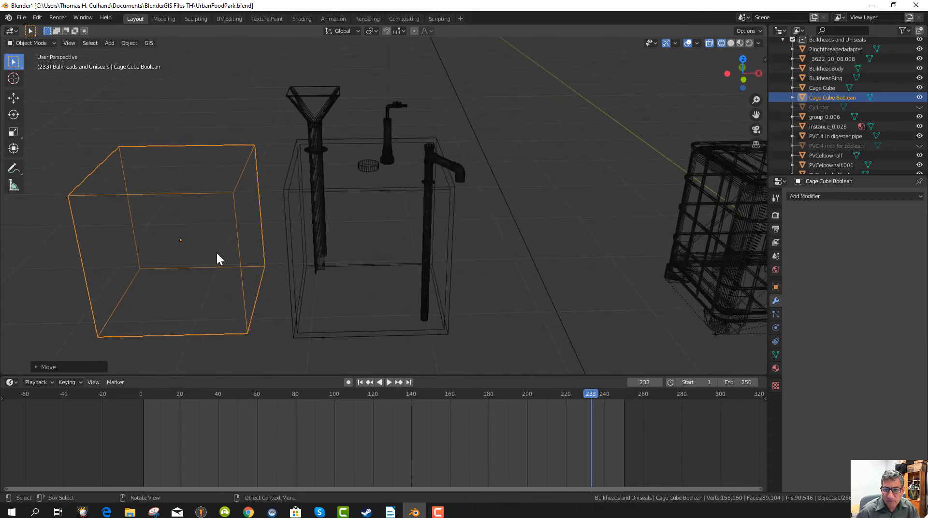
left_click(919, 97)
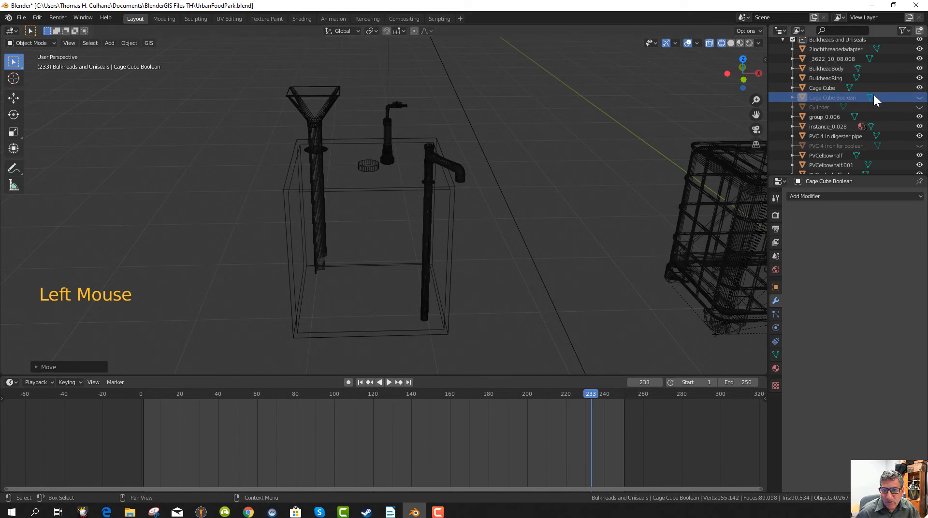
- Unhide IBC Digester Plastic with Subdivisions.001, leaving the original IBC Digester Plastic with Subdivisions hidden
scroll(889, 123, "up", 8)
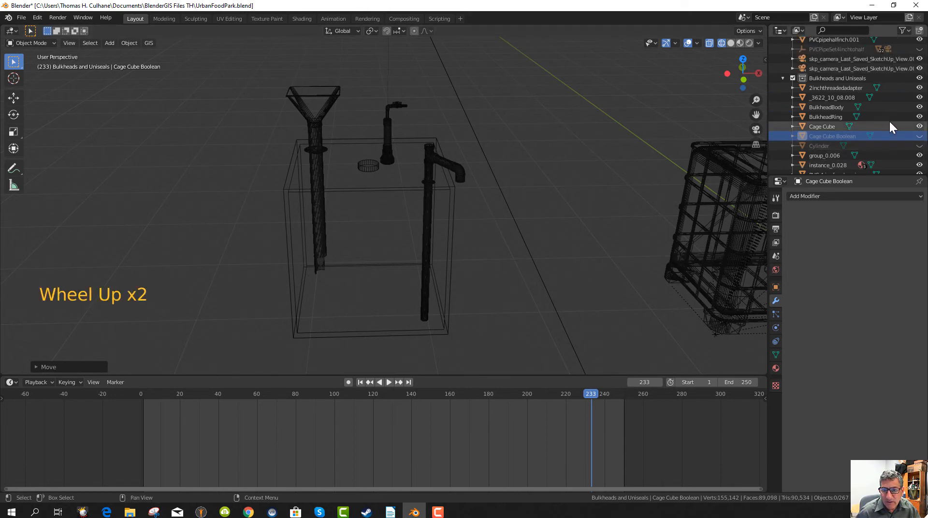
scroll(893, 121, "down", 2)
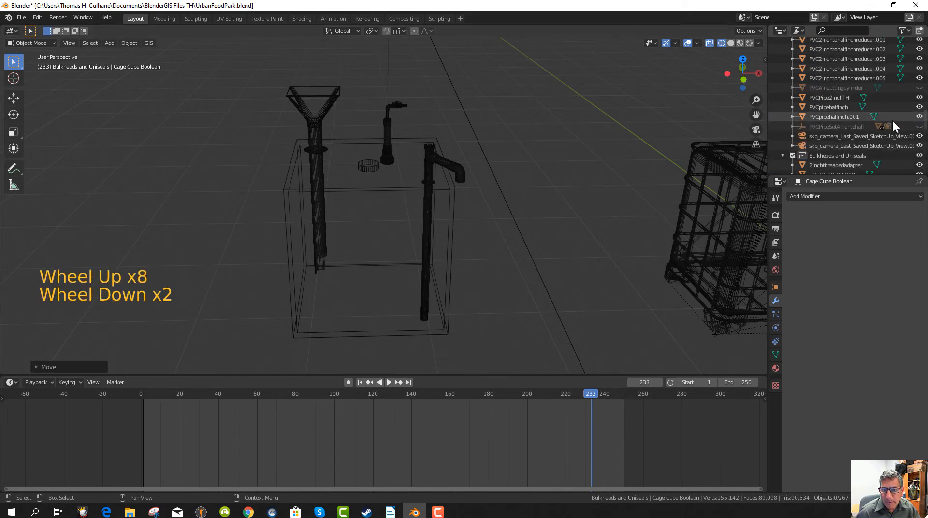
scroll(893, 124, "up", 11)
scroll(893, 123, "down", 6)
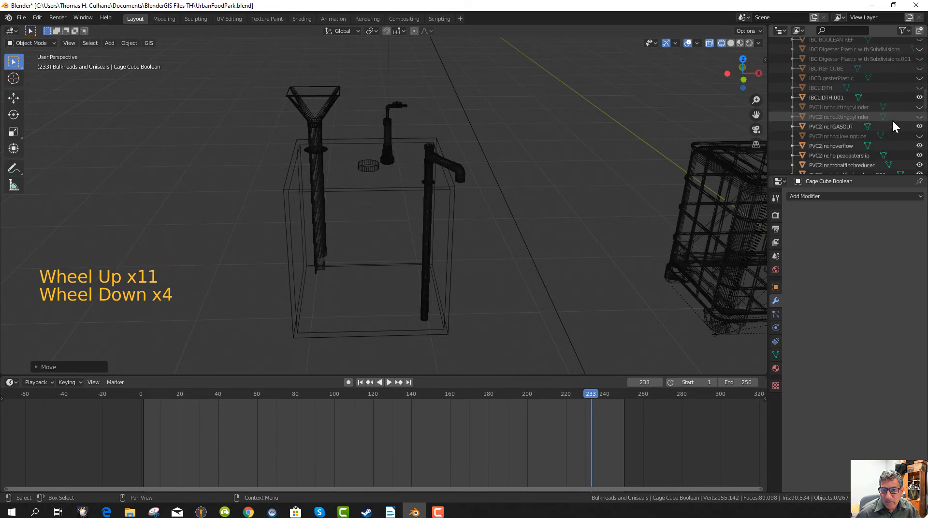
scroll(893, 124, "up", 3)
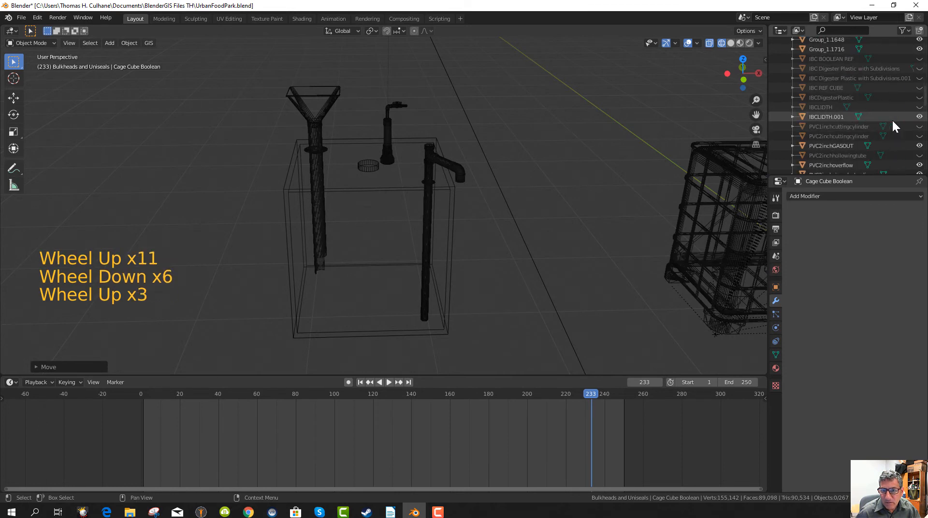
left_click(920, 79)
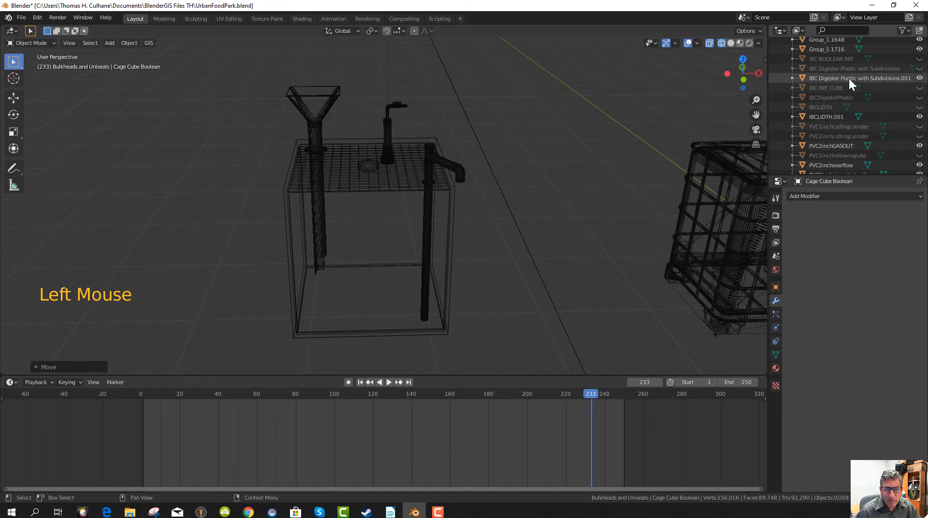
left_click(920, 68)
left_click(919, 69)
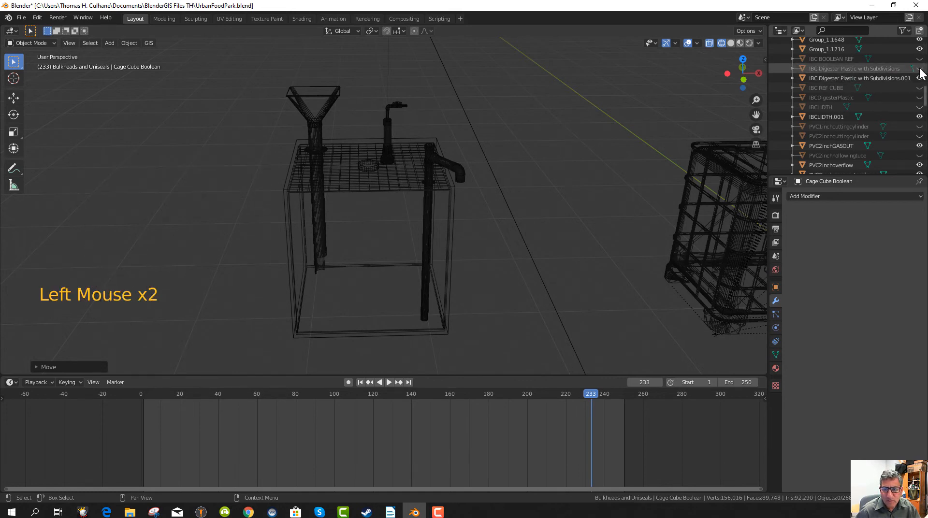
- Rename IBC Digester Plastic with Subdivisions.001 as IBC Digester Plastic Master
left_click(892, 78)
double_click(892, 79)
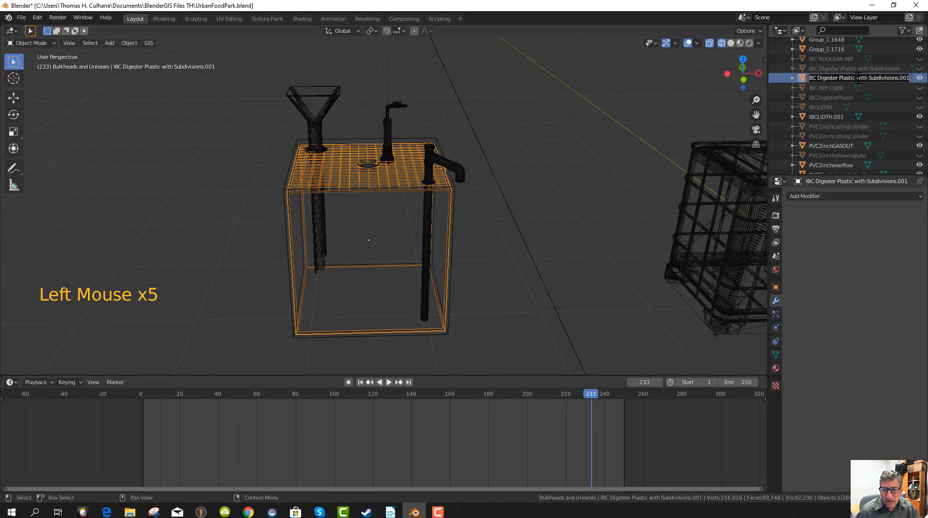
left_click_drag(857, 78, 911, 79)
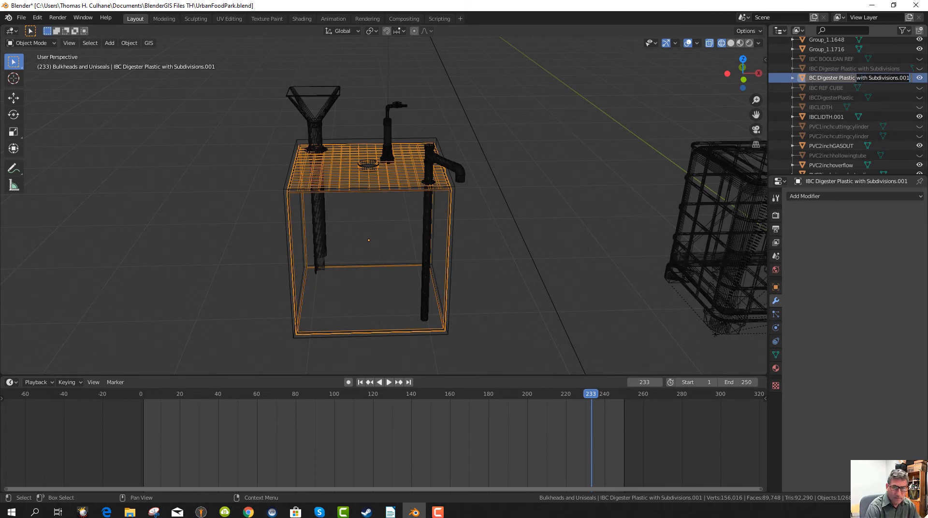
type("Master")
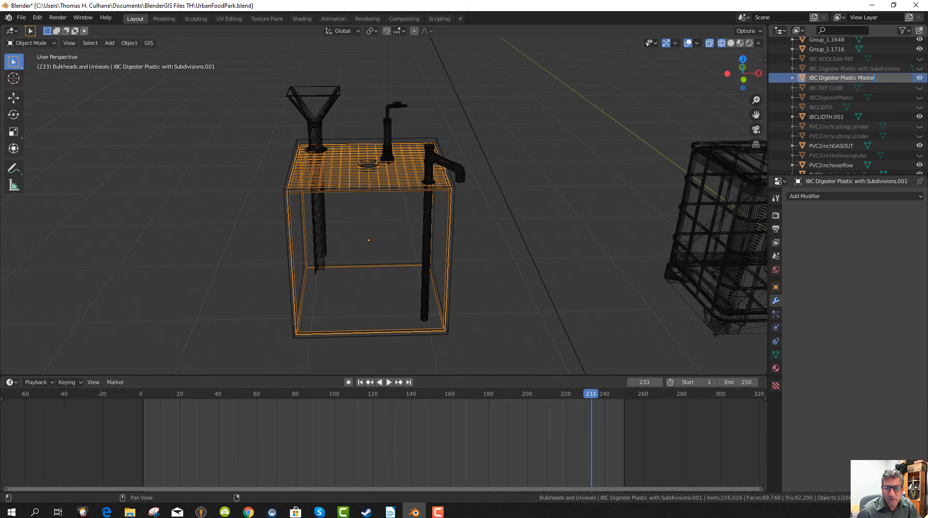
key("Return")
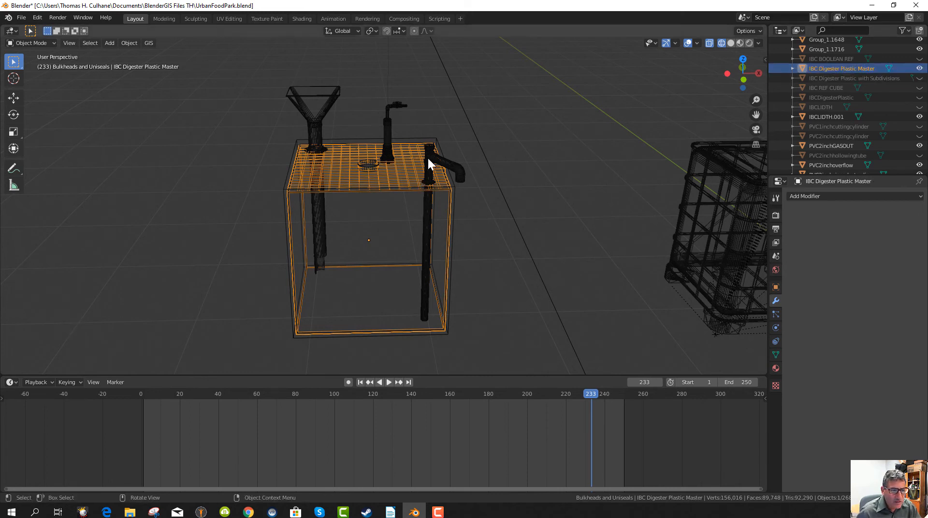
- Select Cage Cube, check its fit around the tank, and hide IBC Digester Plastic Master
left_click(414, 142)
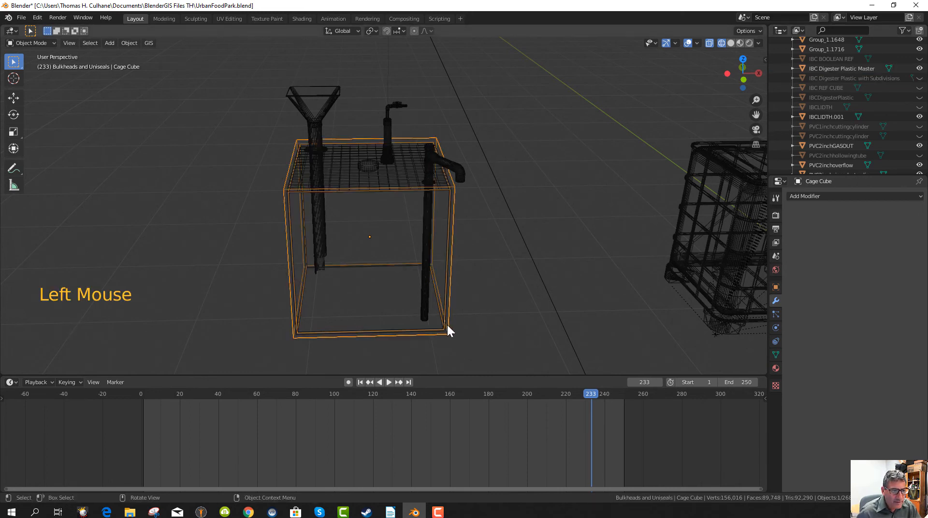
middle_click_drag(448, 331, 443, 298)
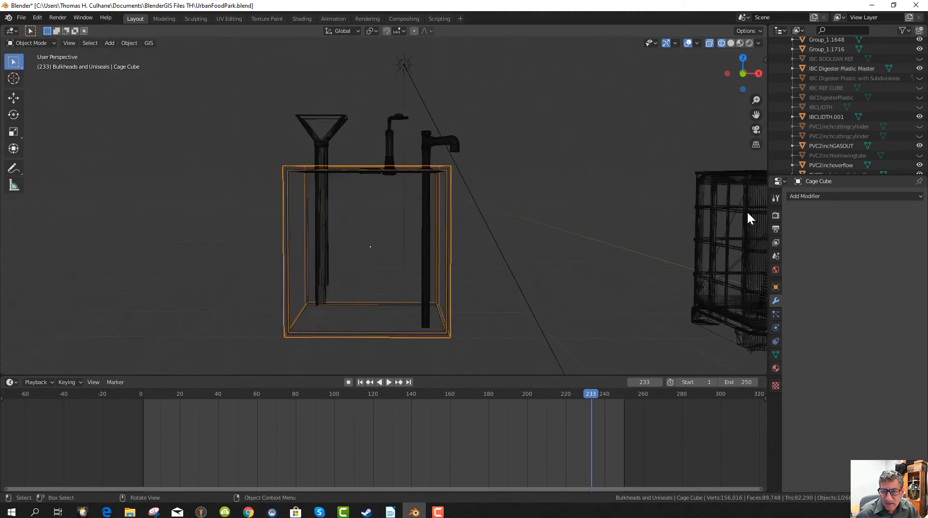
left_click(919, 69)
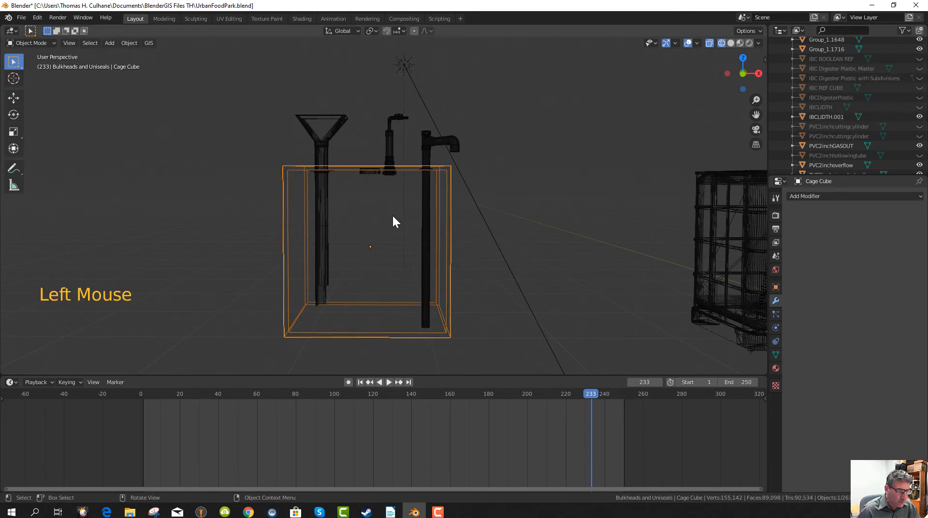
- Edit the mesh of Cage Cube, select all its geometry and subdivide it twice
key("Tab")
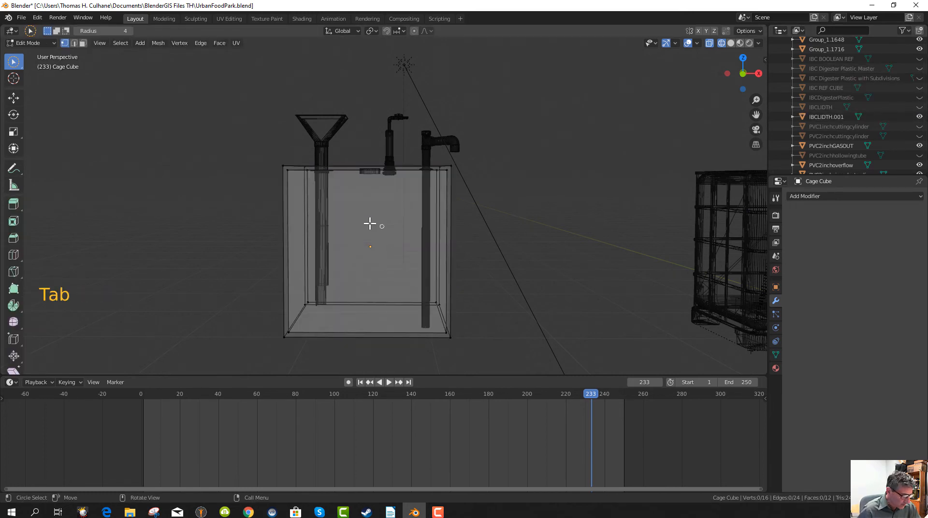
key("a")
right_click(342, 213)
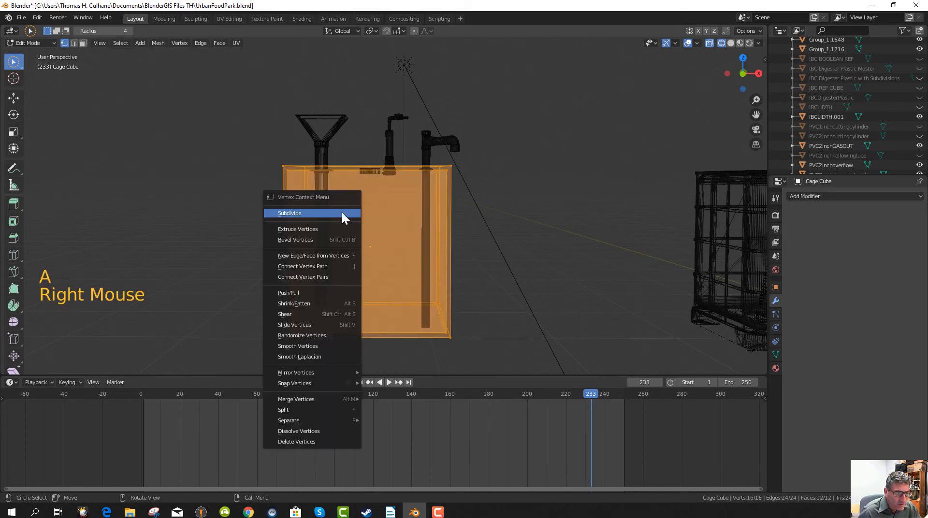
left_click(341, 213)
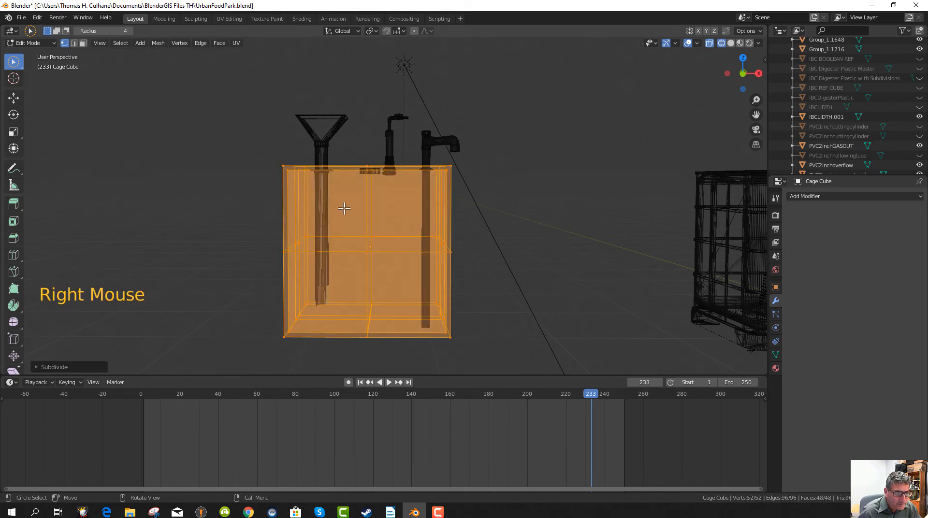
right_click(344, 208)
left_click(338, 207)
- Show the viewport in solid shading and subdivide the whole Cage Cube mesh once more
mouse_move(382, 216)
middle_mouse_down()
mouse_move(386, 276)
mouse_move(384, 222)
middle_mouse_up()
scroll(384, 229, "down", 2)
scroll(383, 229, "up", 5)
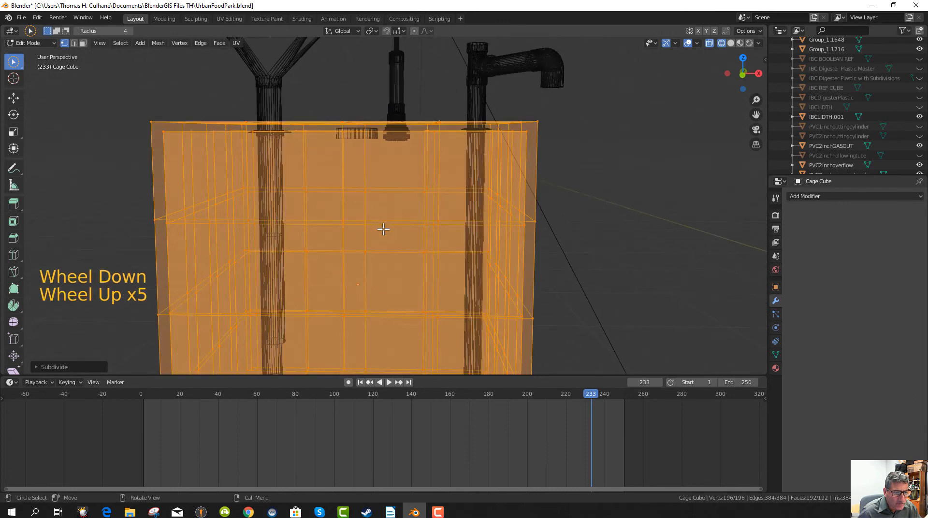
scroll(386, 230, "down", 2)
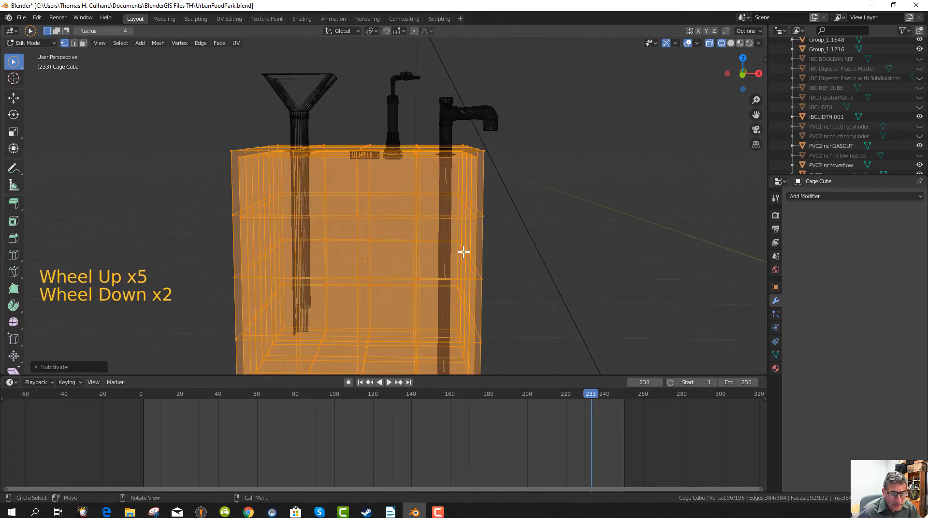
scroll(464, 251, "down", 5)
middle_click_drag(477, 261, 496, 273)
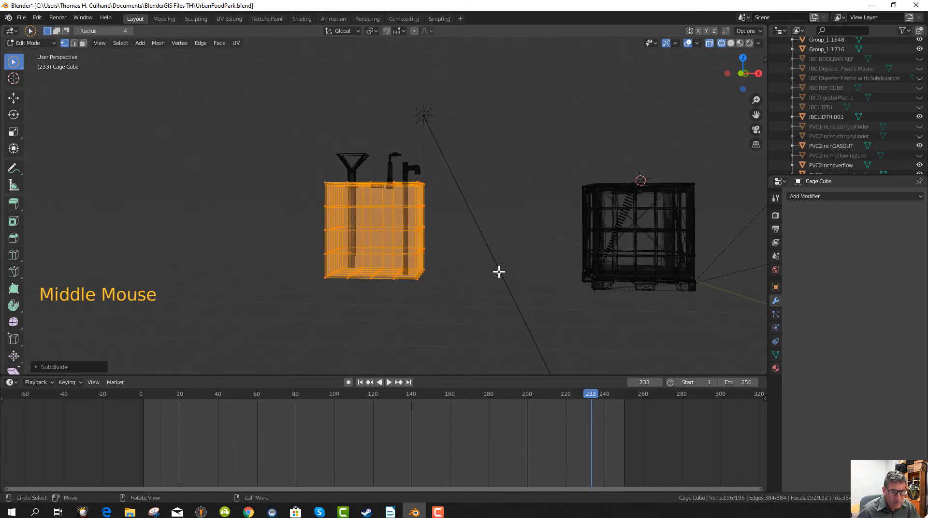
key("z")
left_click(572, 274)
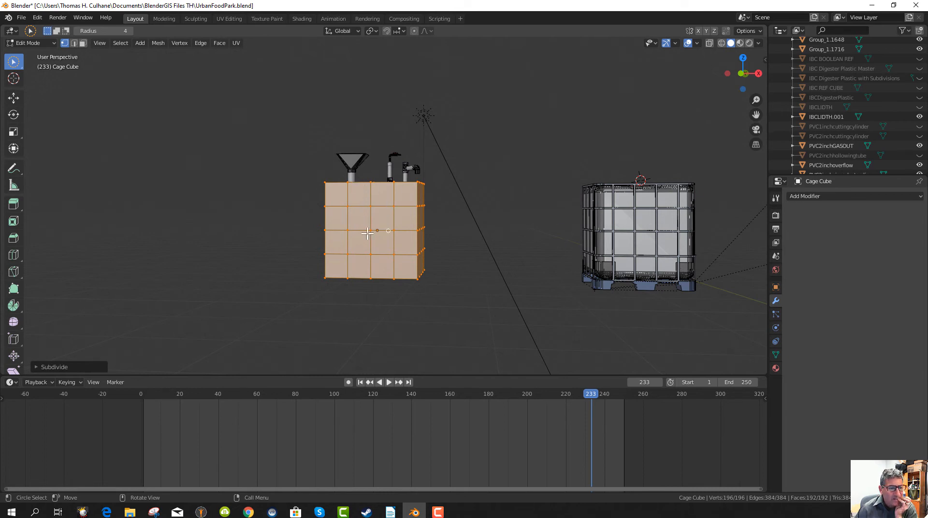
scroll(455, 251, "up", 1)
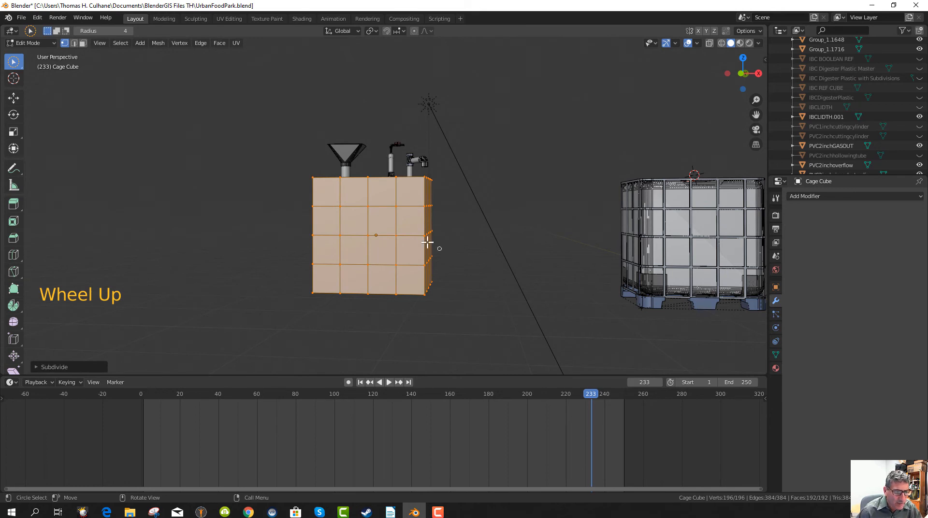
right_click(411, 231)
left_click(412, 231)
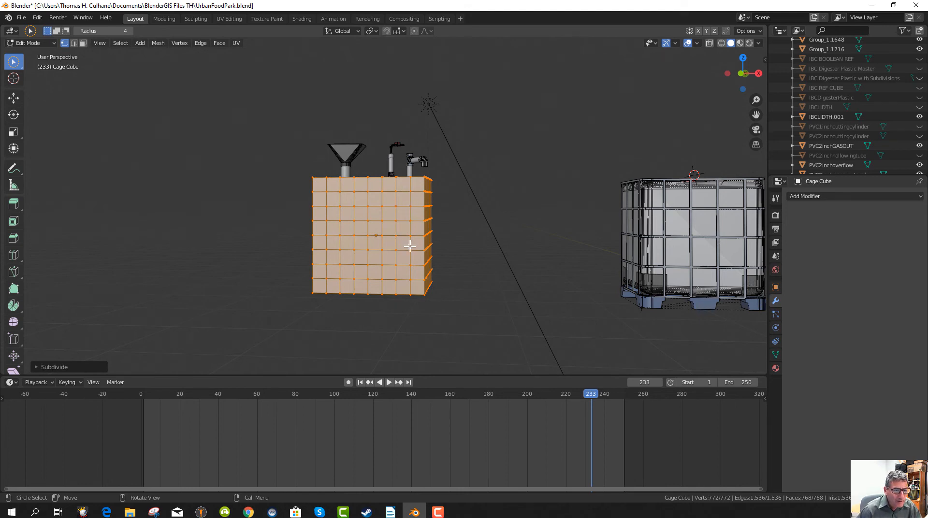
- Add four single vertical loop cuts to Cage Cube, two near its positive X side and two near its negative X side
scroll(409, 246, "up", 2)
scroll(426, 183, "down", 2)
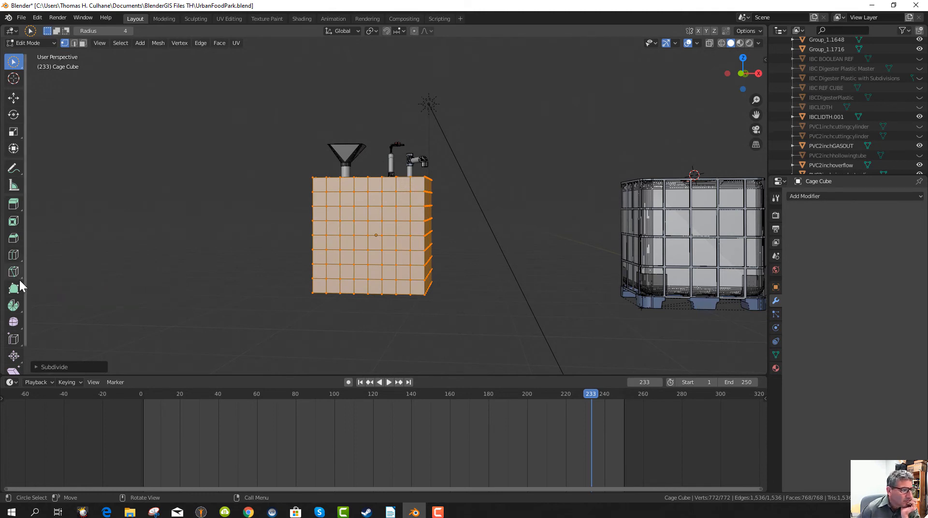
left_click(13, 255)
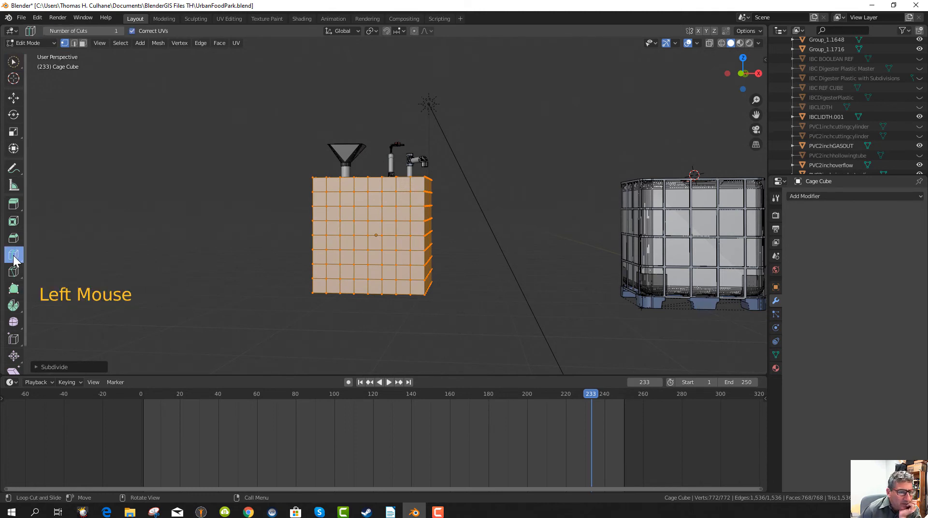
left_click(400, 193)
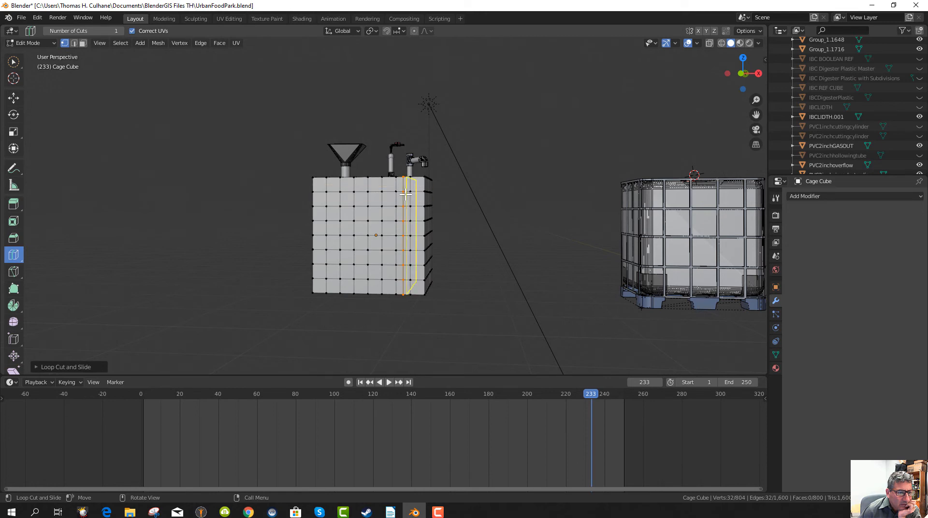
left_click(406, 196)
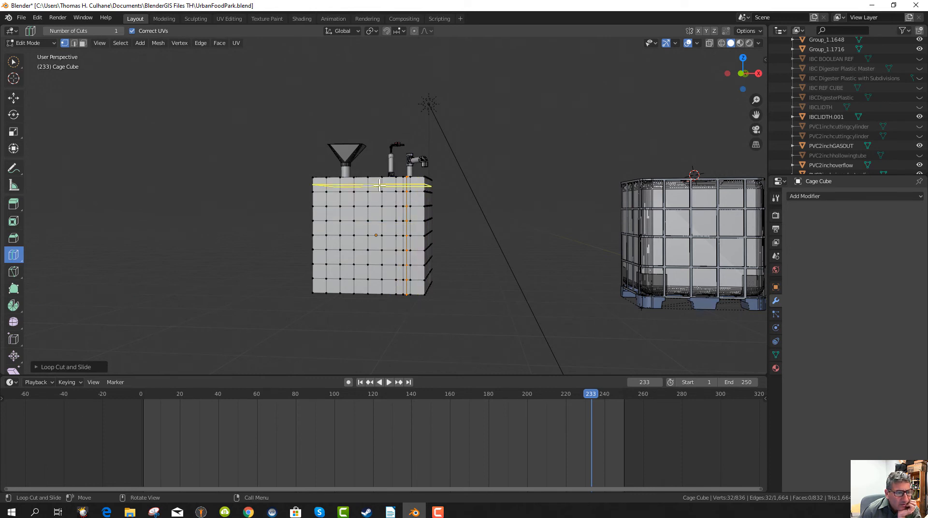
left_click(320, 192)
left_click(322, 192)
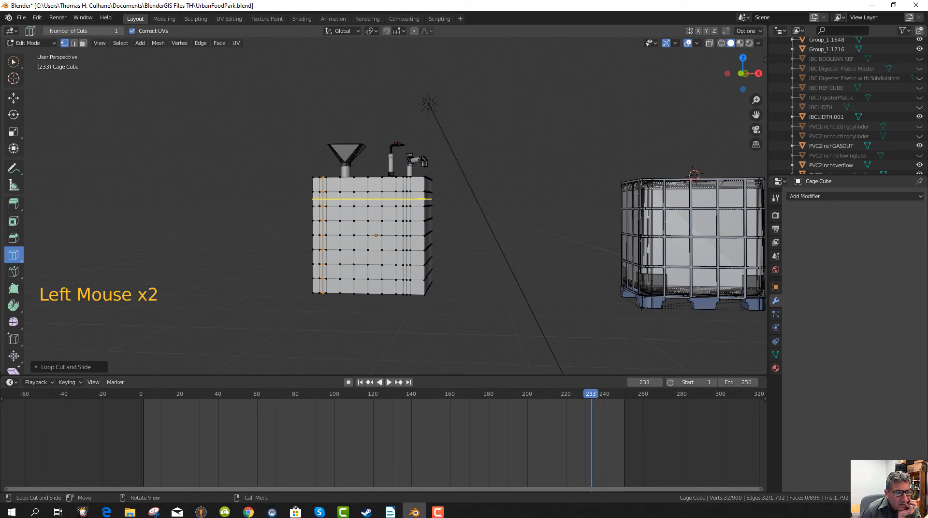
- Add a vertical loop cut to Cage Cube near the funnel pipe and move it about -0.047 m along X
left_click(343, 192)
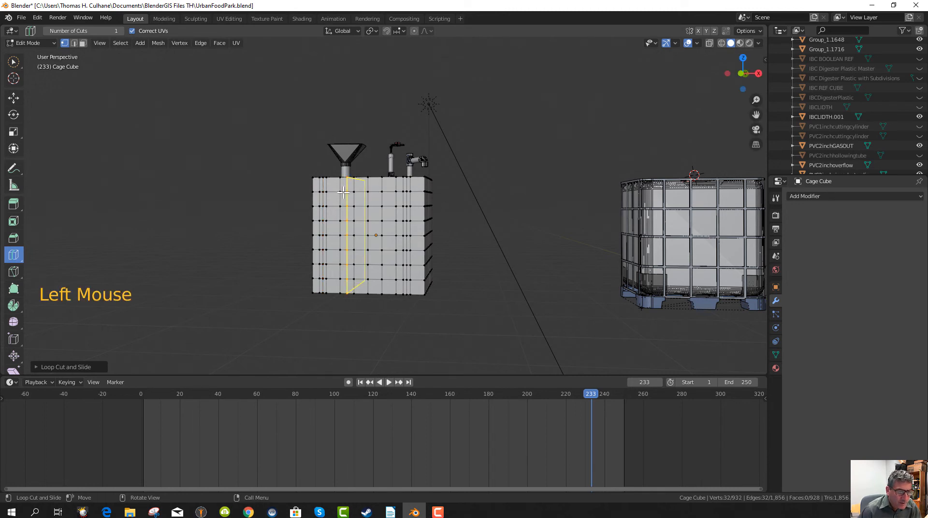
key("g")
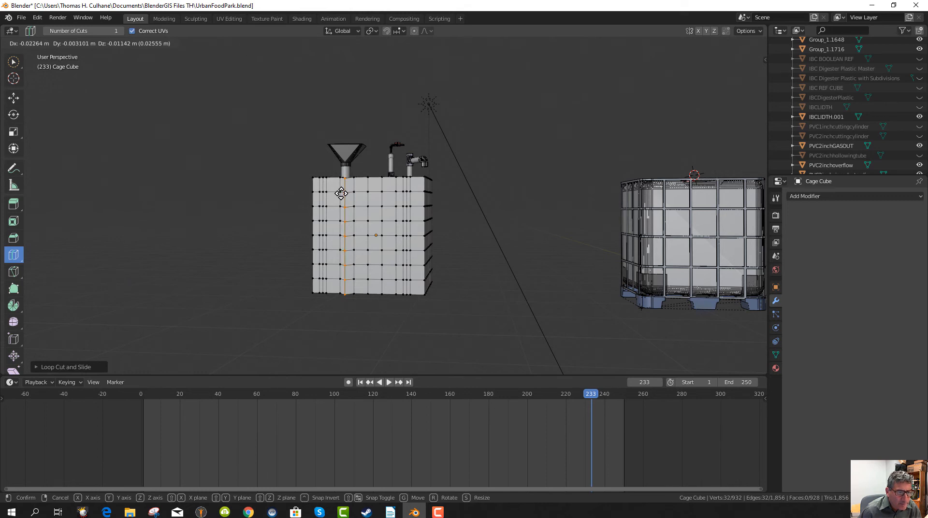
left_click(341, 193)
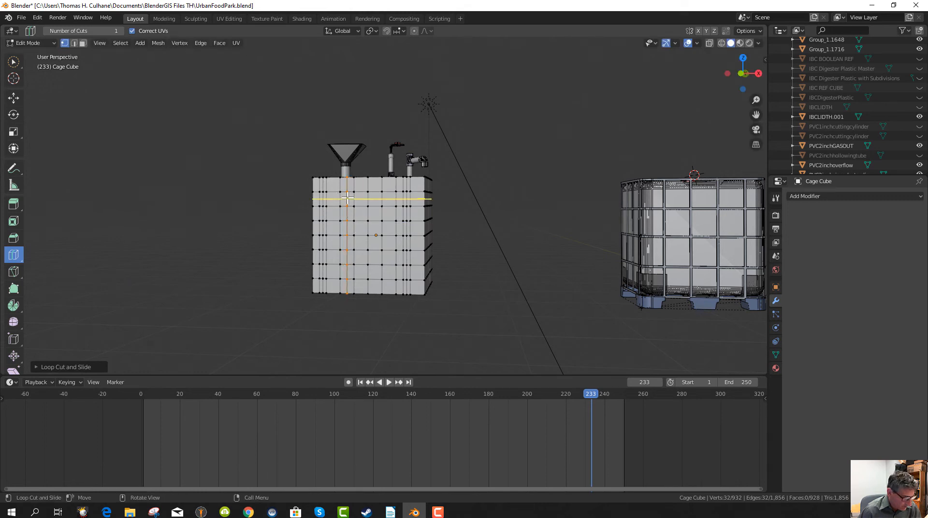
key("g")
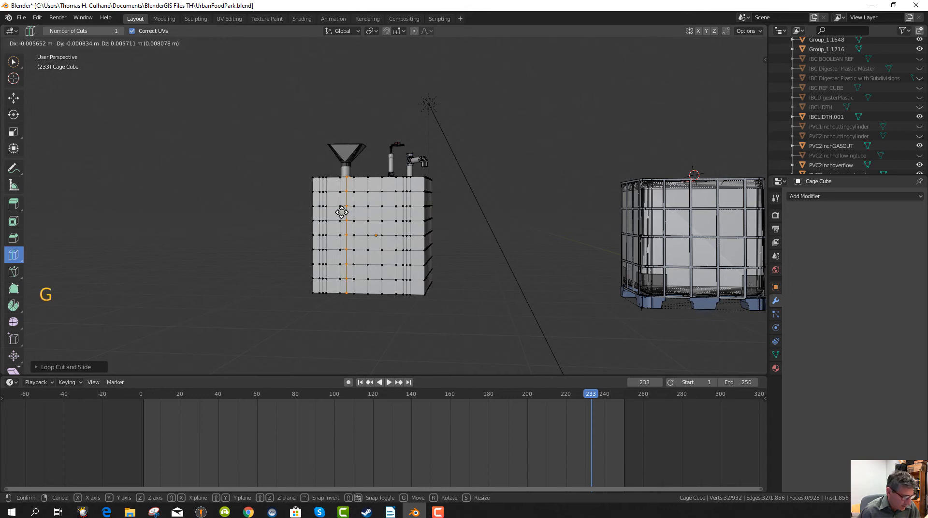
key("x")
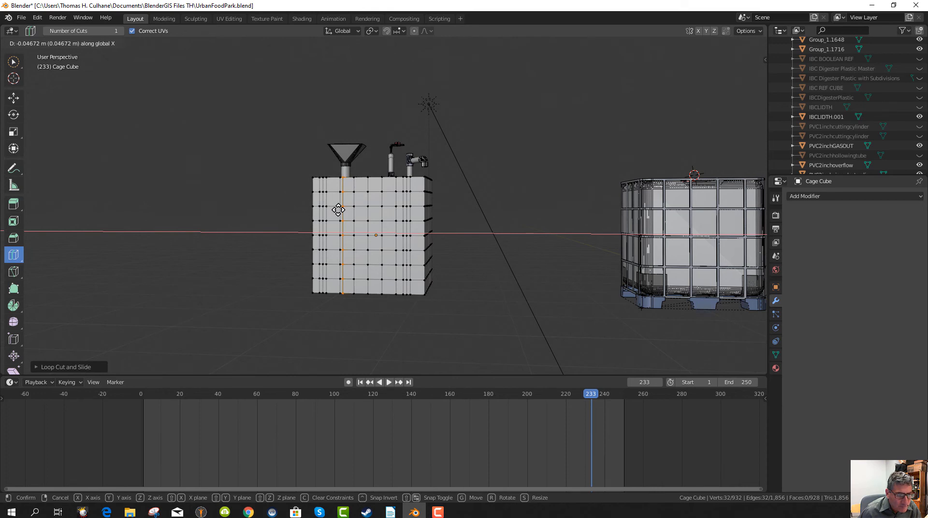
left_click(338, 209)
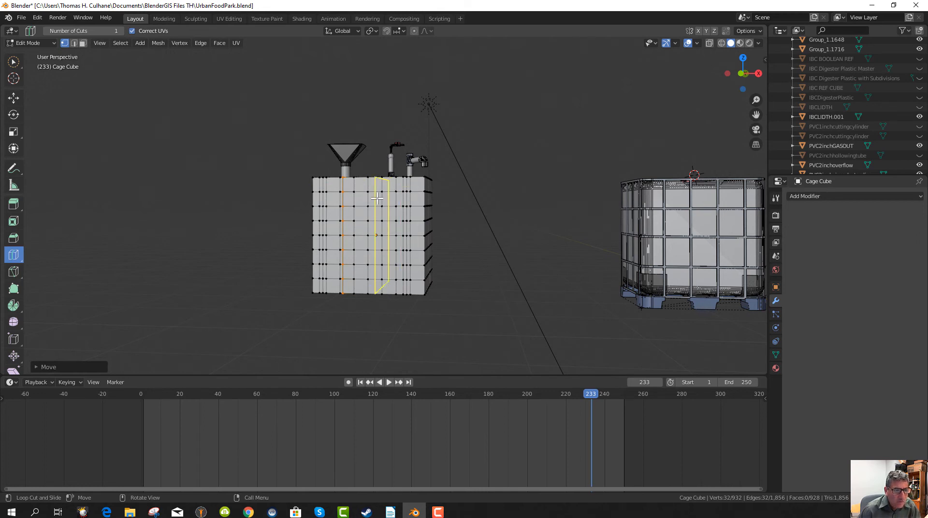
- Add a vertical loop cut to Cage Cube just beyond the gas outlet pipe and move it about -0.048 m along X
scroll(498, 245, "up", 3)
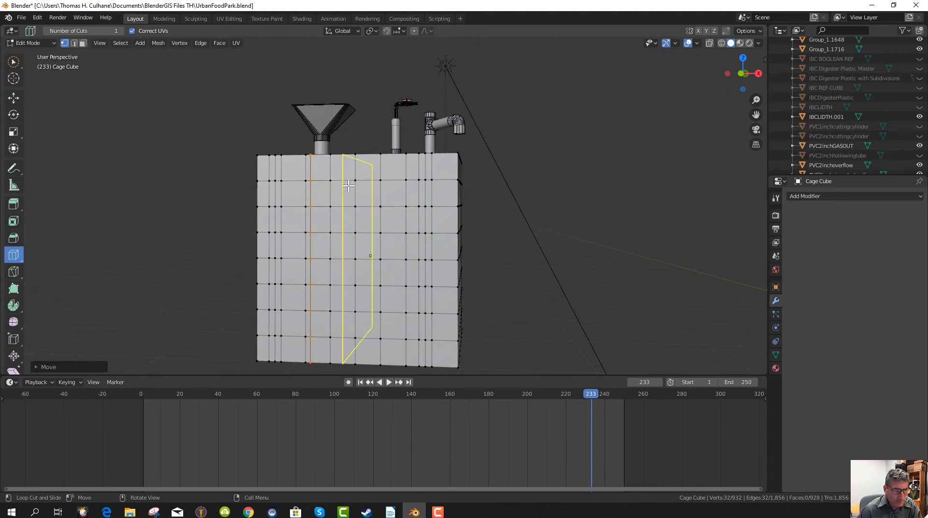
key("KP_1")
scroll(348, 185, "up", 3)
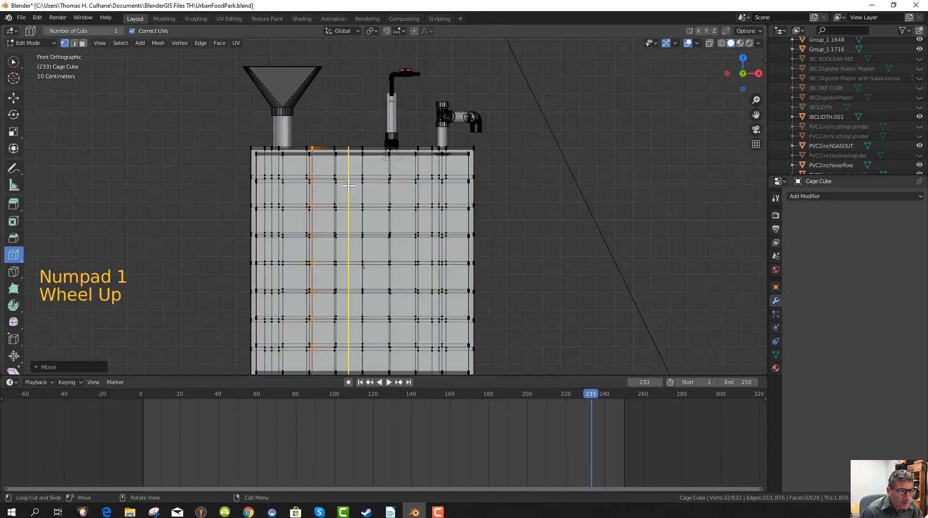
mouse_move(348, 186)
middle_mouse_down()
mouse_move(356, 222)
mouse_move(357, 181)
mouse_move(358, 188)
middle_mouse_up()
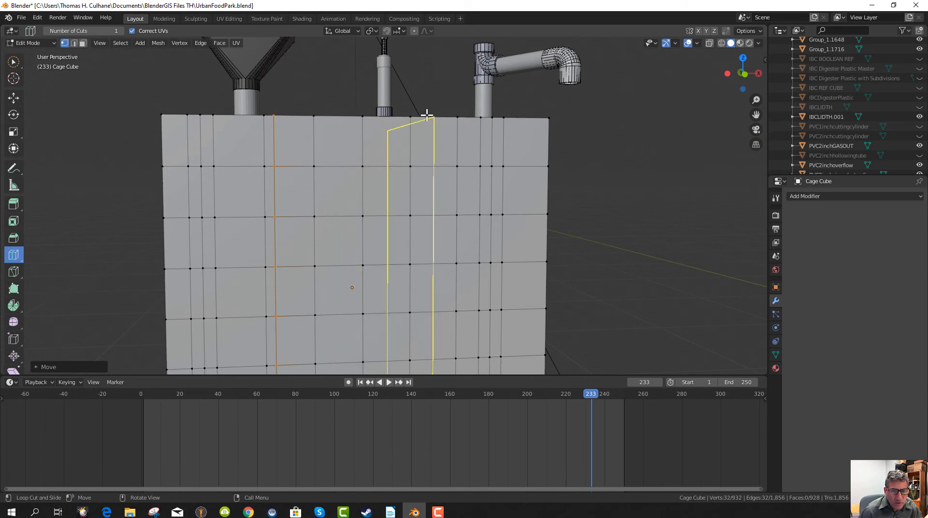
scroll(511, 164, "down", 7)
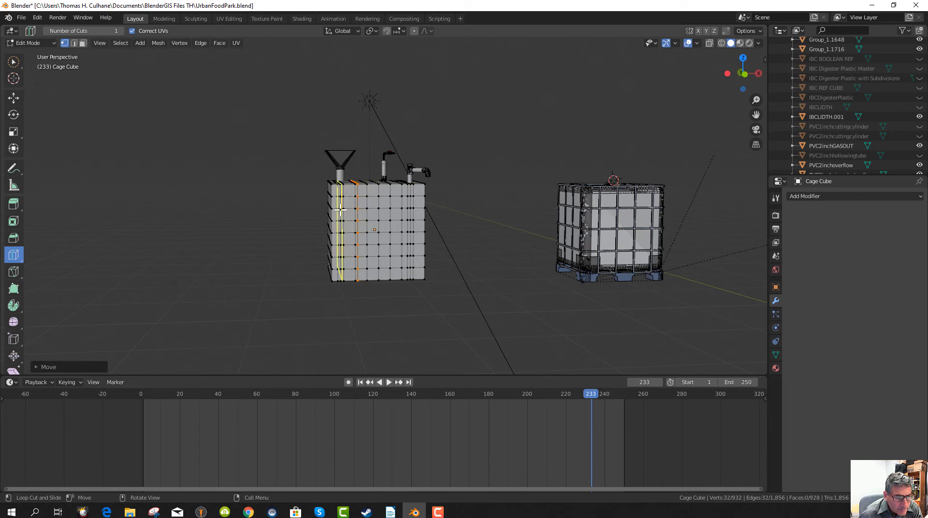
scroll(479, 197, "up", 4)
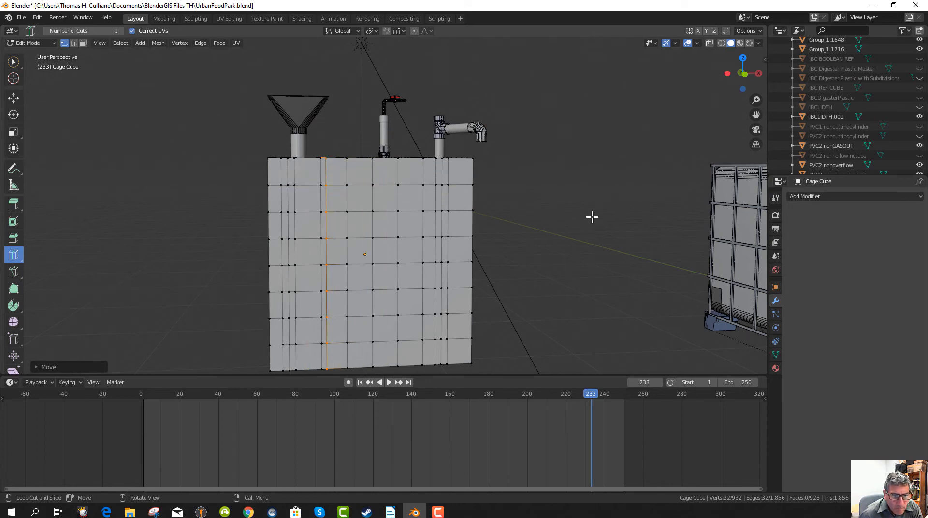
scroll(599, 220, "down", 4)
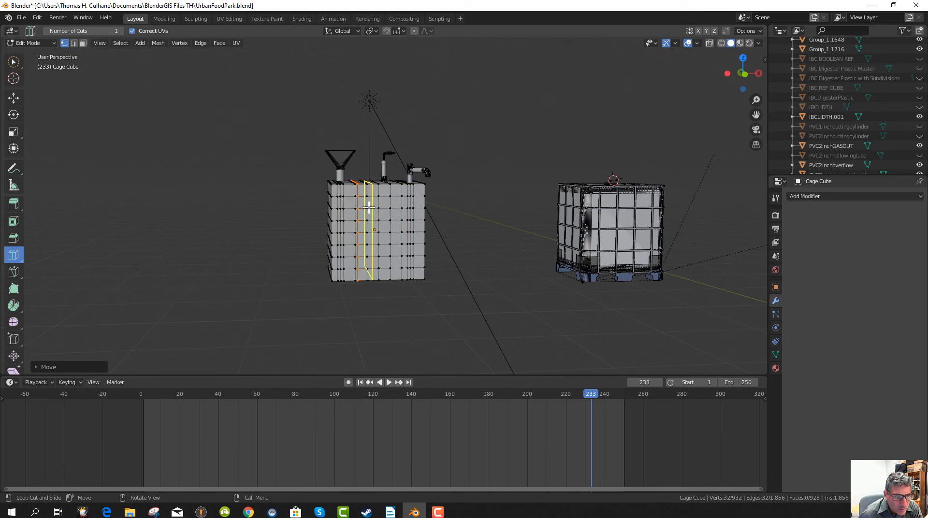
left_click(392, 196)
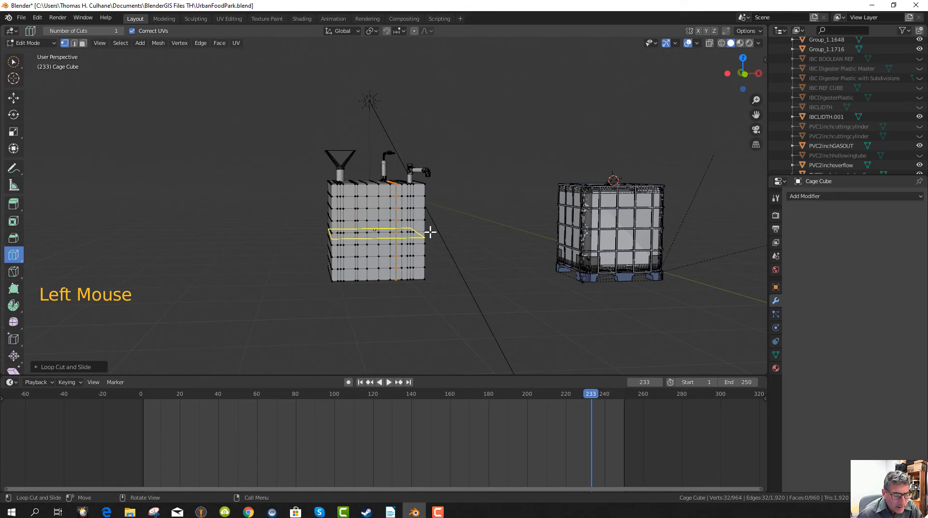
key("KP_1")
scroll(389, 231, "up", 4)
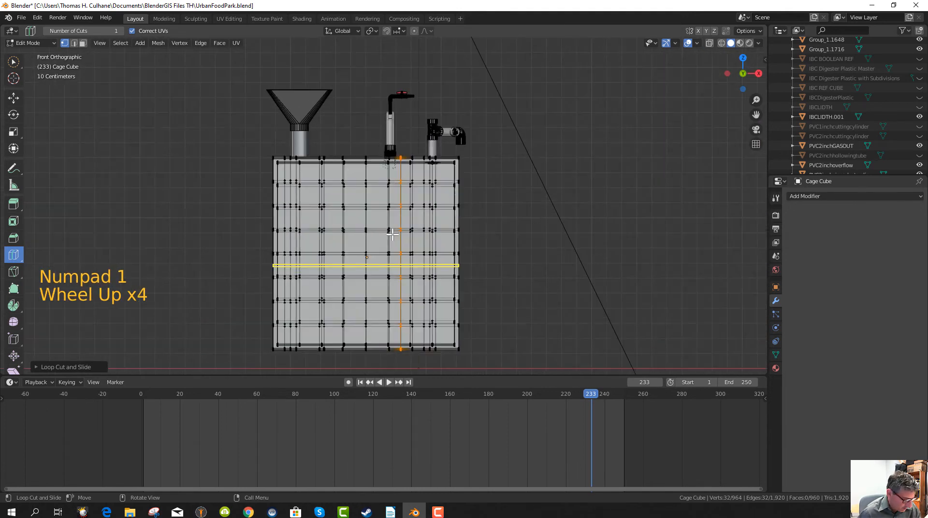
key("g")
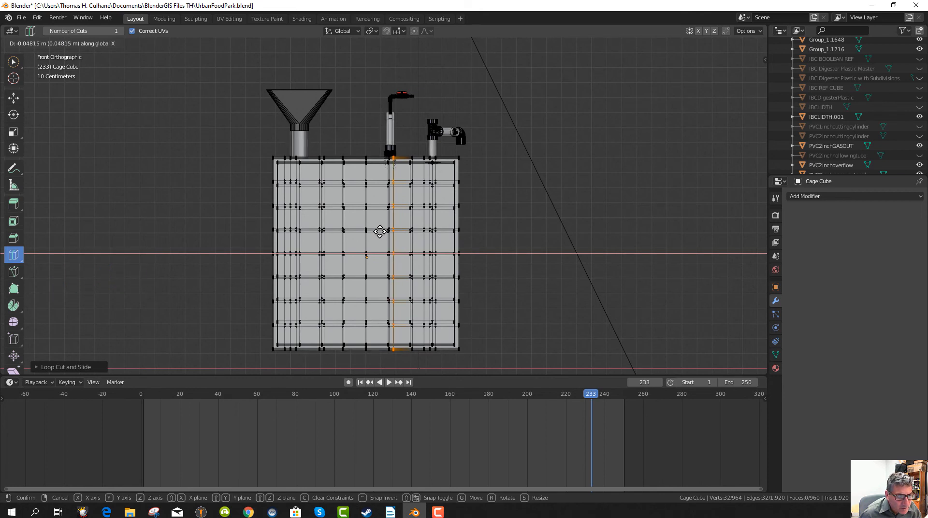
left_click(380, 232)
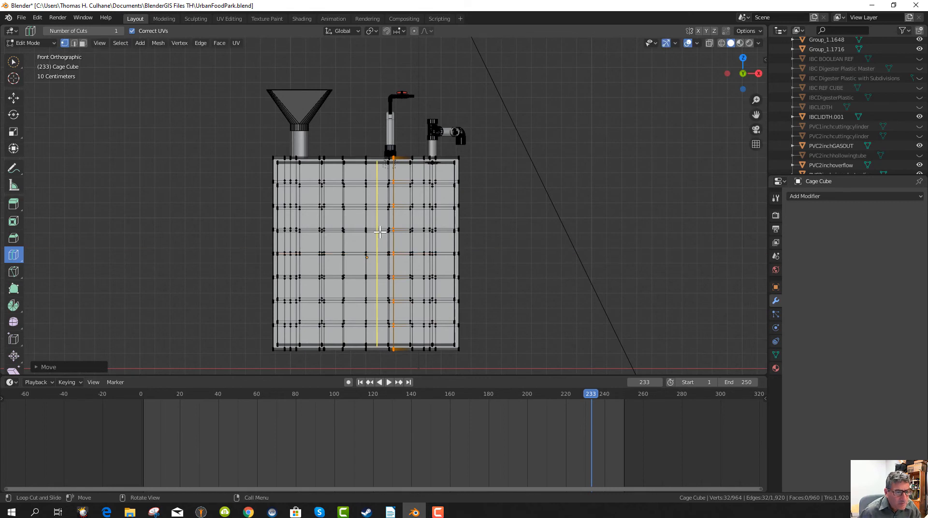
- Leave the Loop Cut tool for the selection tool and deselect all of Cage Cube's geometry
scroll(350, 196, "down", 3)
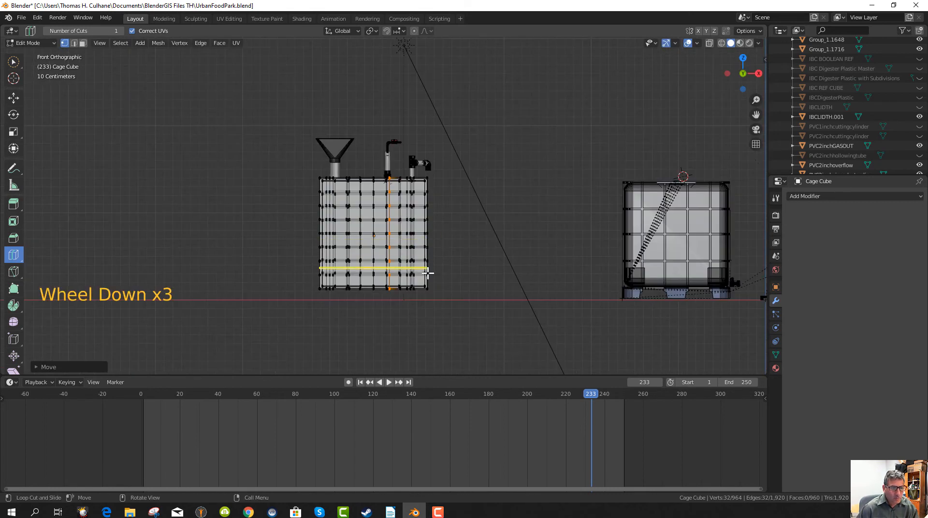
middle_click_drag(425, 271, 437, 324)
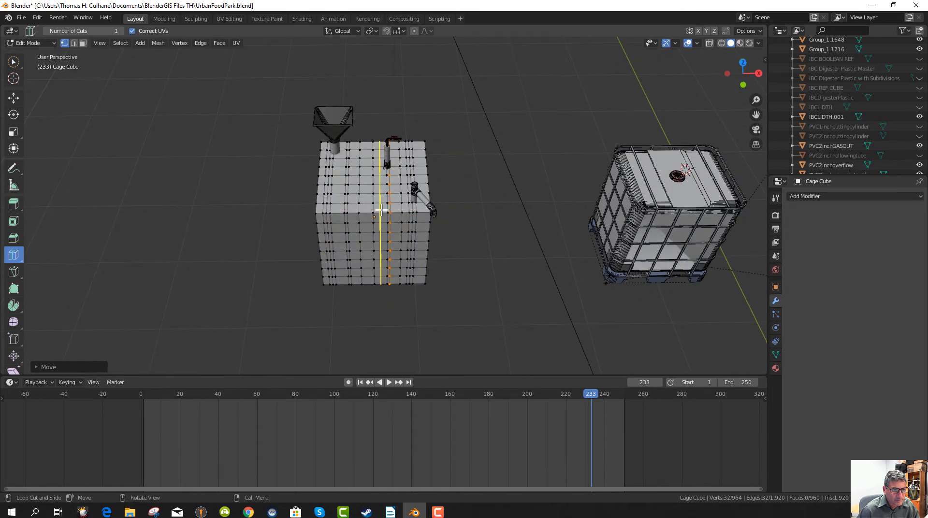
middle_click_drag(478, 293, 476, 243)
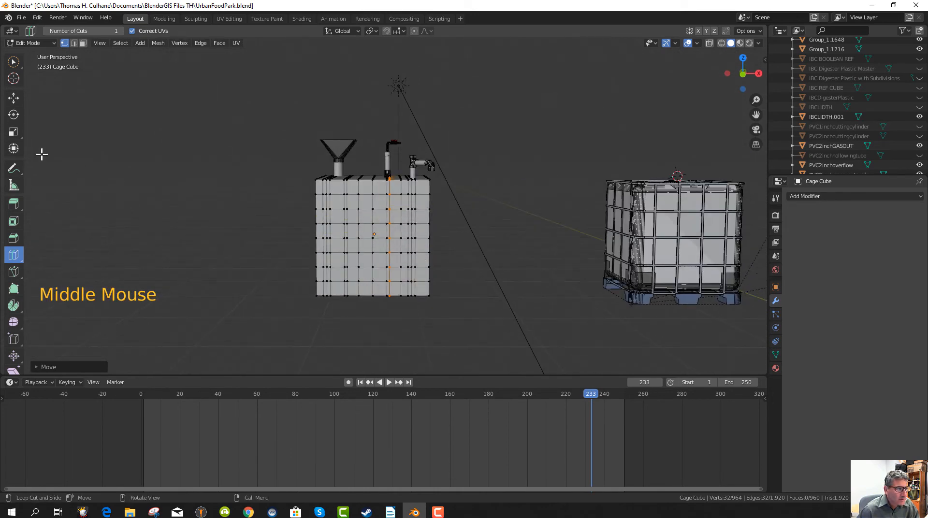
left_click(14, 64)
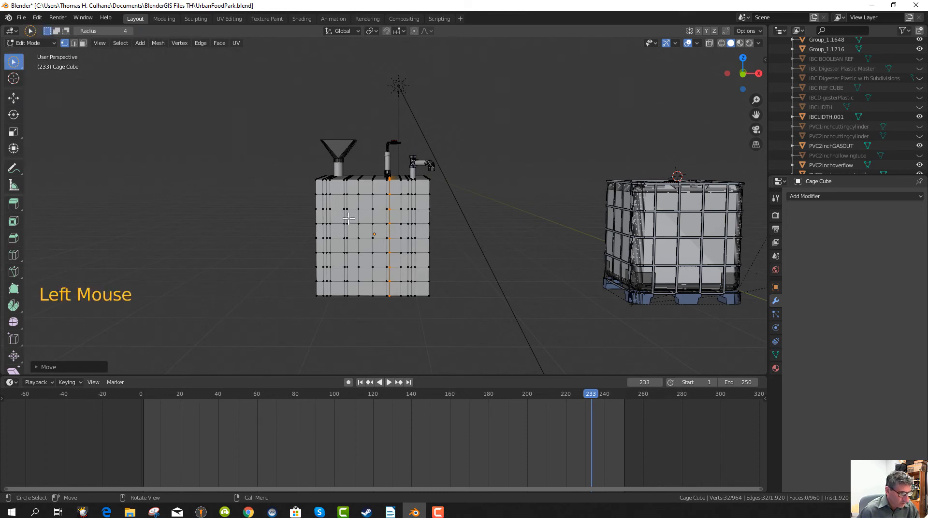
double_click(293, 220)
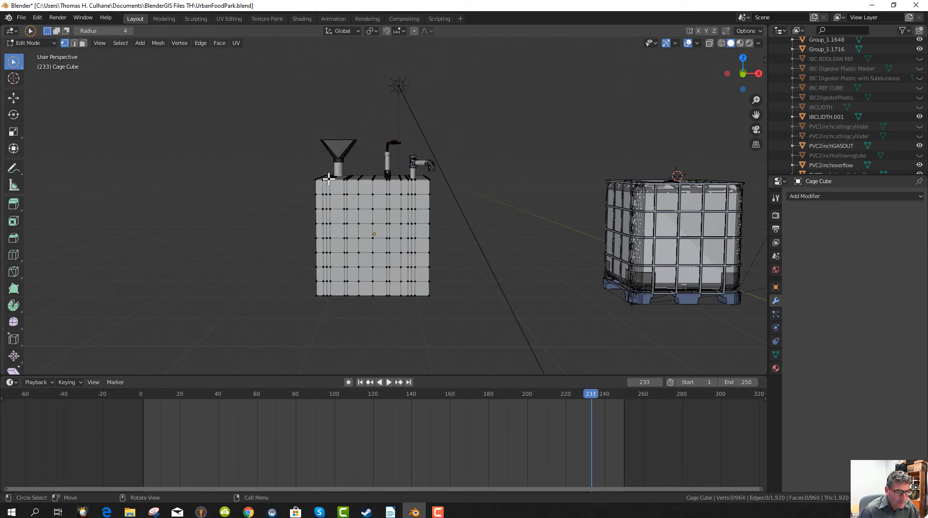
- Examine Cage Cube's loop cuts against the funnel and pipes from the front, in wireframe and in solid shading
key("z")
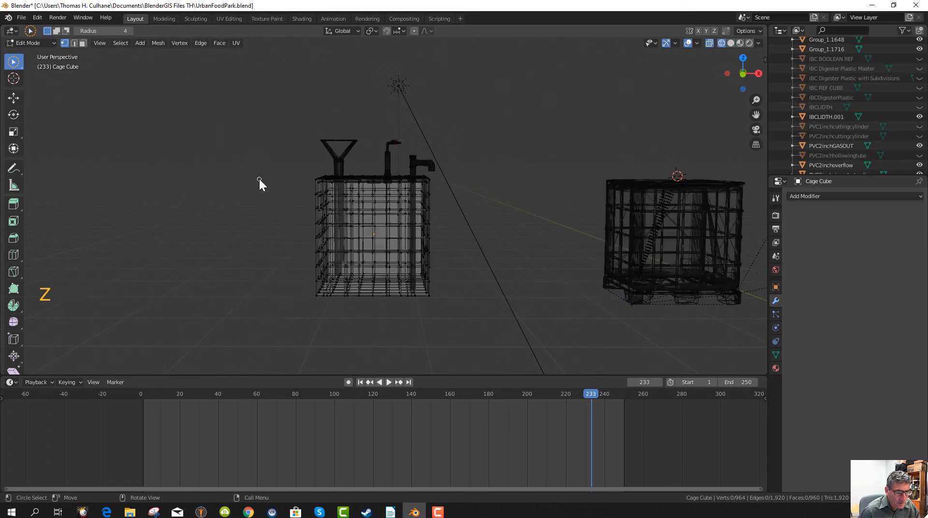
middle_click_drag(351, 258, 352, 245)
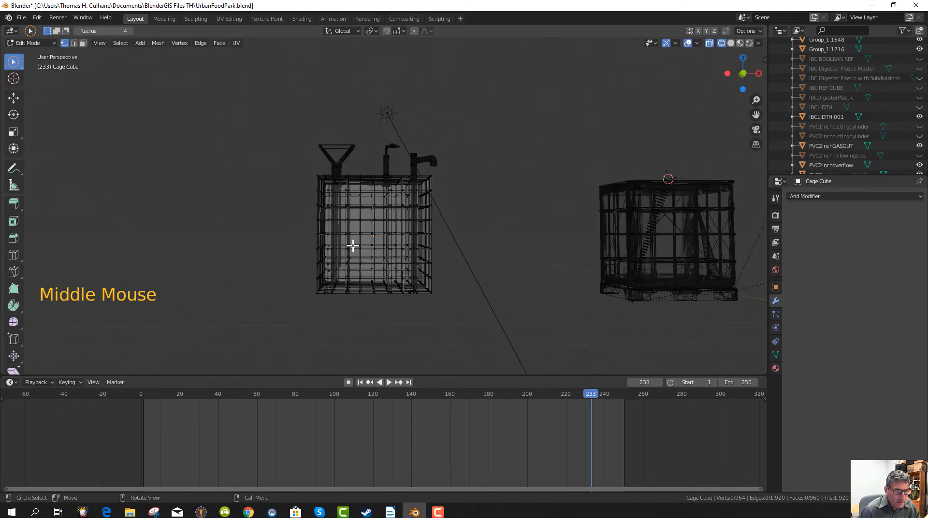
key("KP_1")
scroll(360, 211, "up", 6)
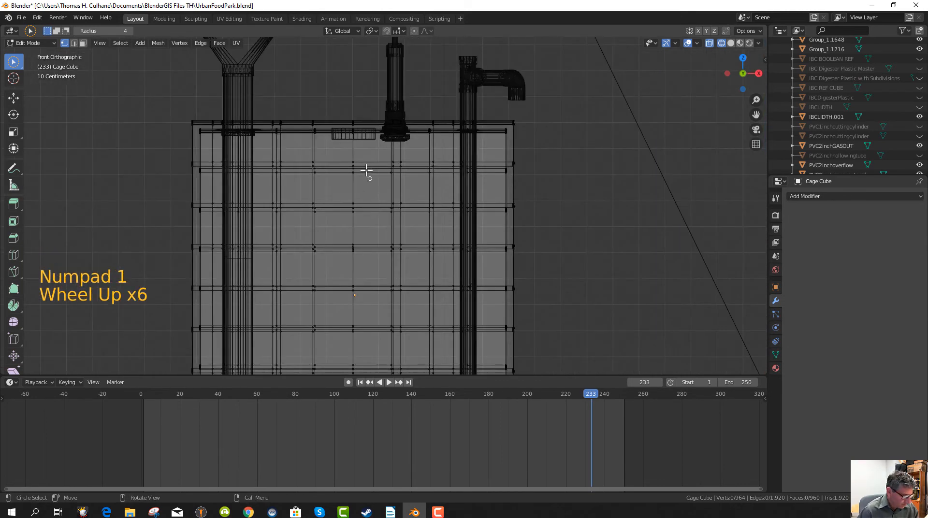
scroll(356, 173, "down", 3)
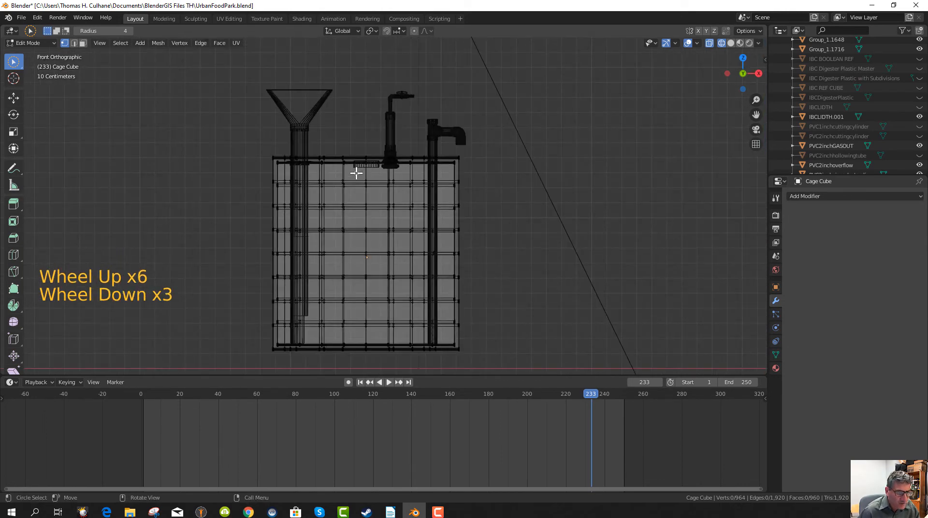
key("z")
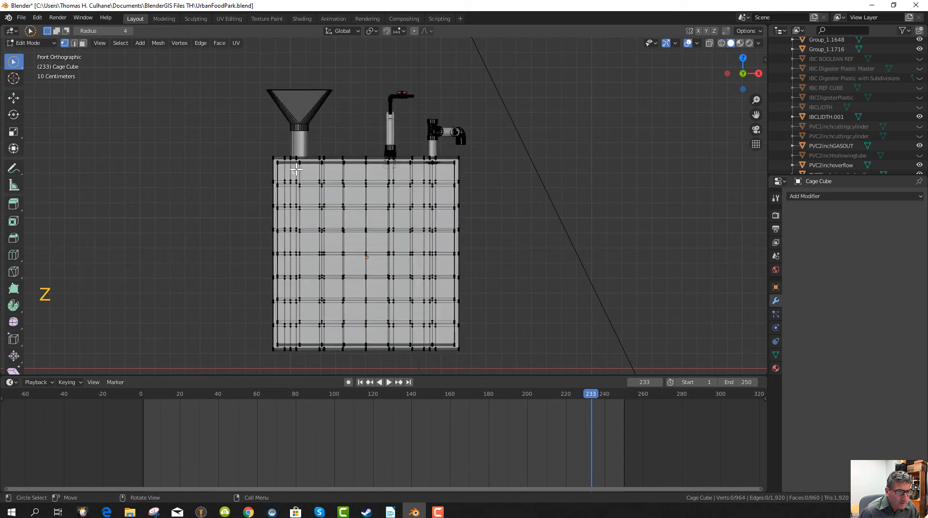
middle_click_drag(309, 173, 318, 196)
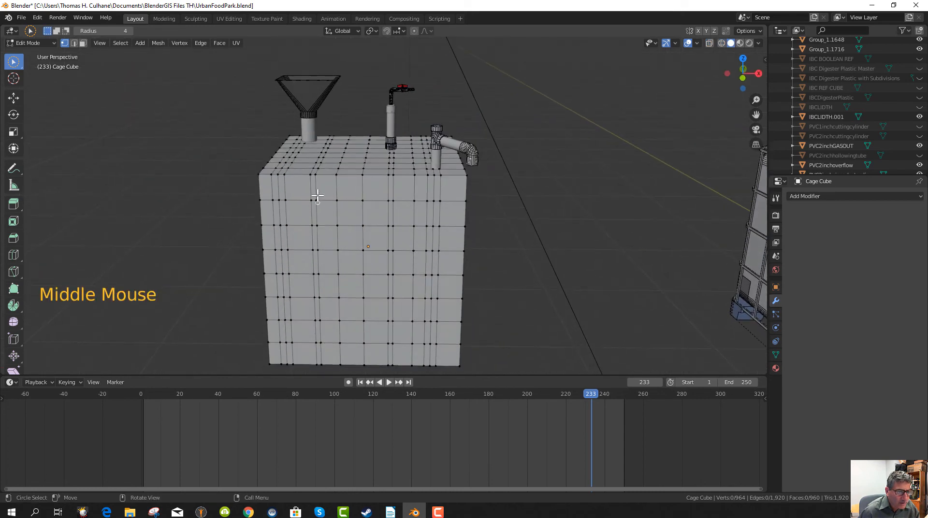
left_click(318, 172)
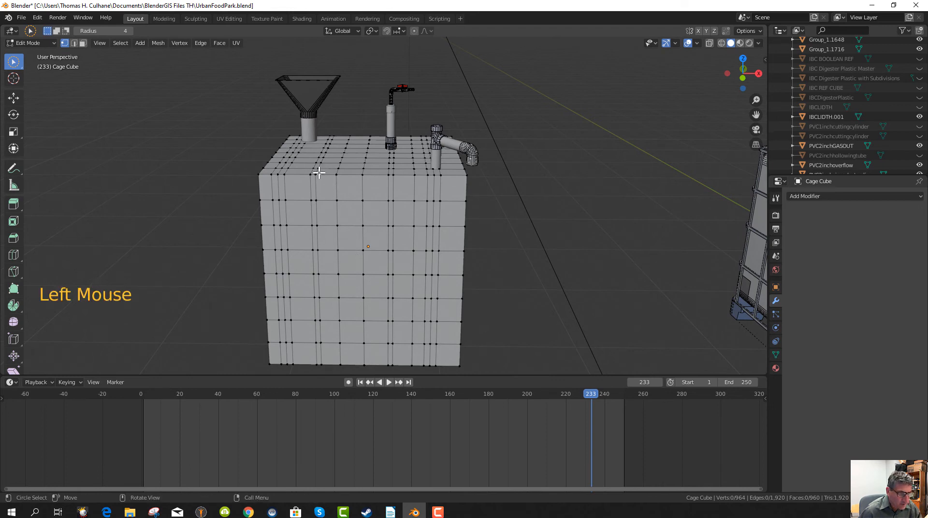
key("b")
left_click_drag(319, 171, 385, 337)
left_click(515, 296)
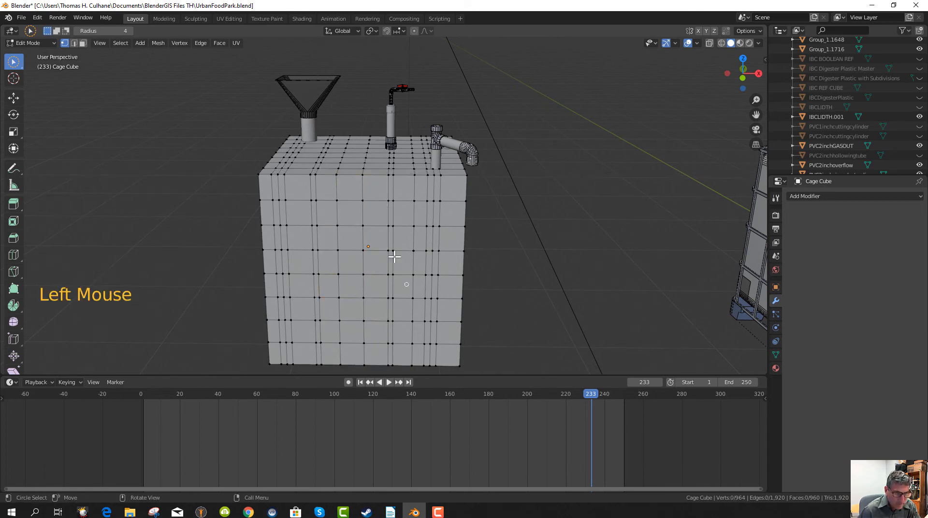
- Box-select the vertical column of Cage Cube vertices between the funnel and the gas outlet pipe from the front and delete it
key("KP_1")
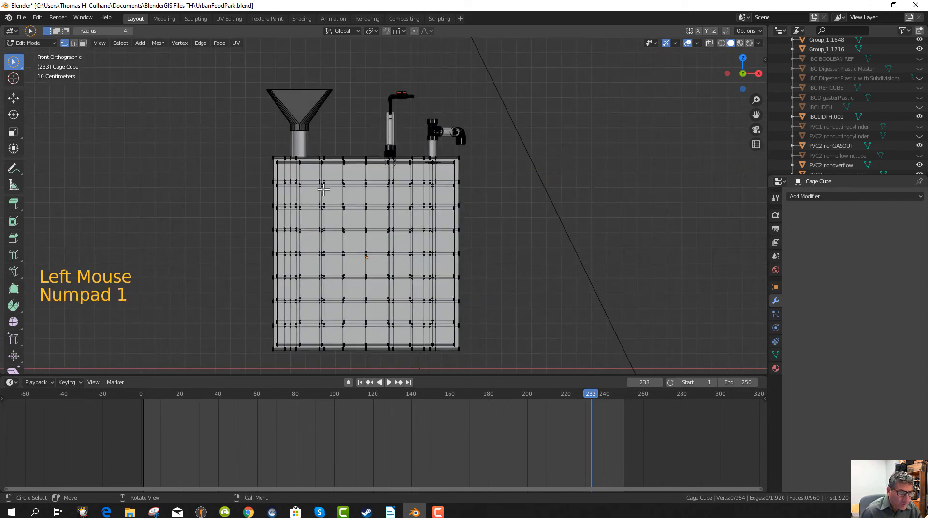
key("b")
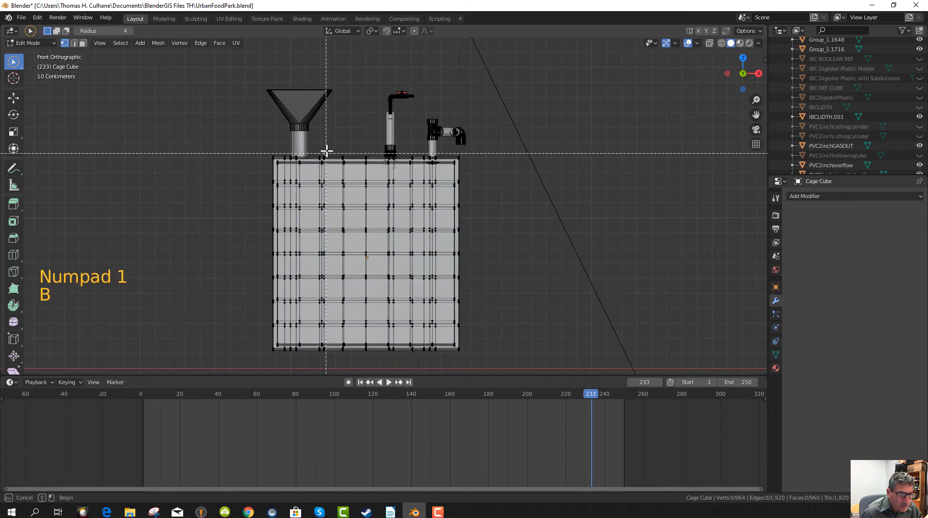
left_click_drag(327, 151, 359, 358)
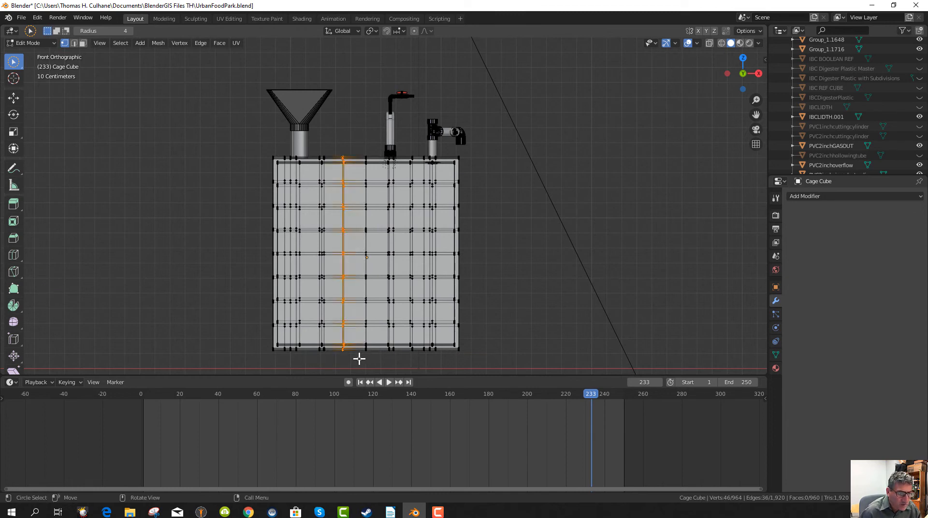
key("x")
left_click(359, 358)
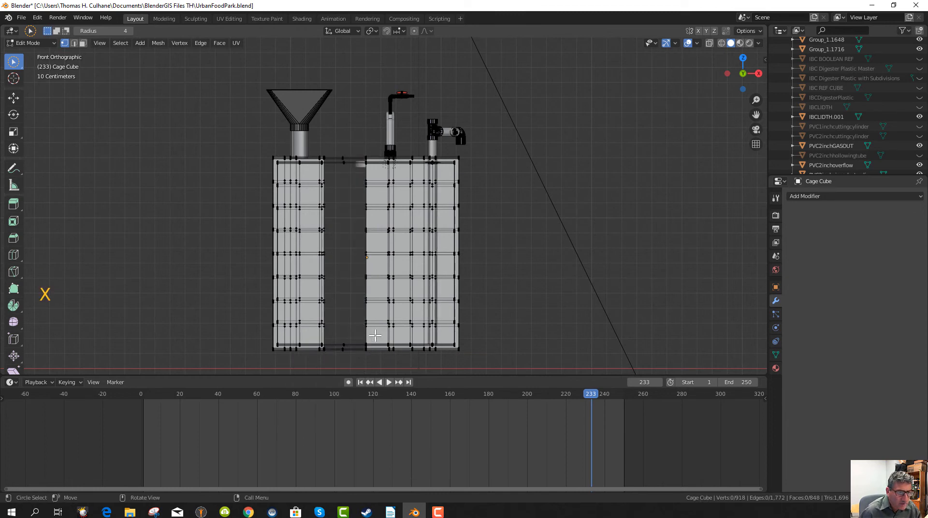
- Delete the column of Cage Cube vertices bordering the new gap on the gas outlet pipe's side
middle_click_drag(359, 356, 379, 335)
scroll(379, 335, "down", 2)
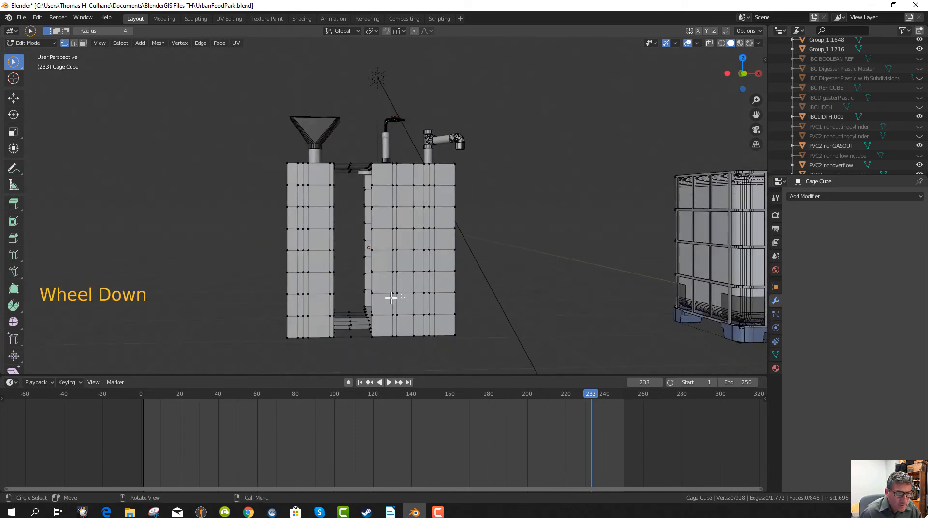
key("b")
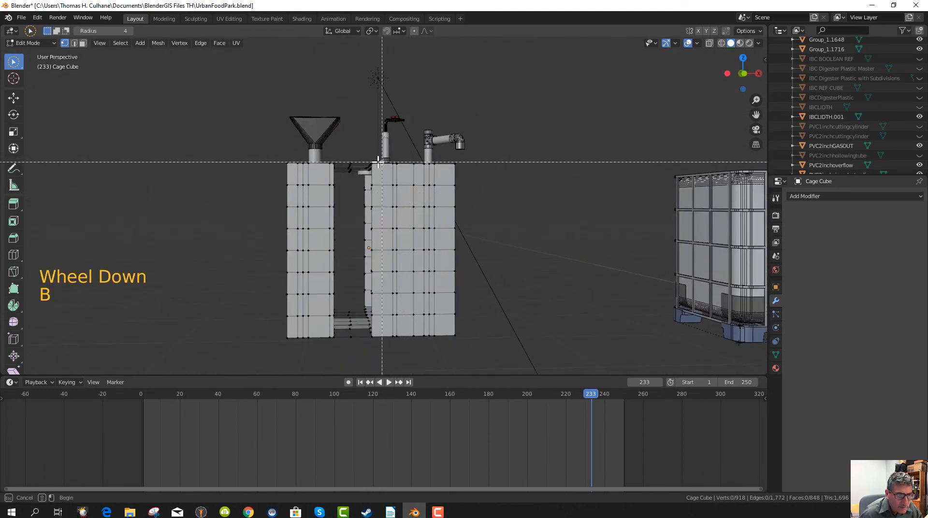
left_click_drag(366, 159, 385, 346)
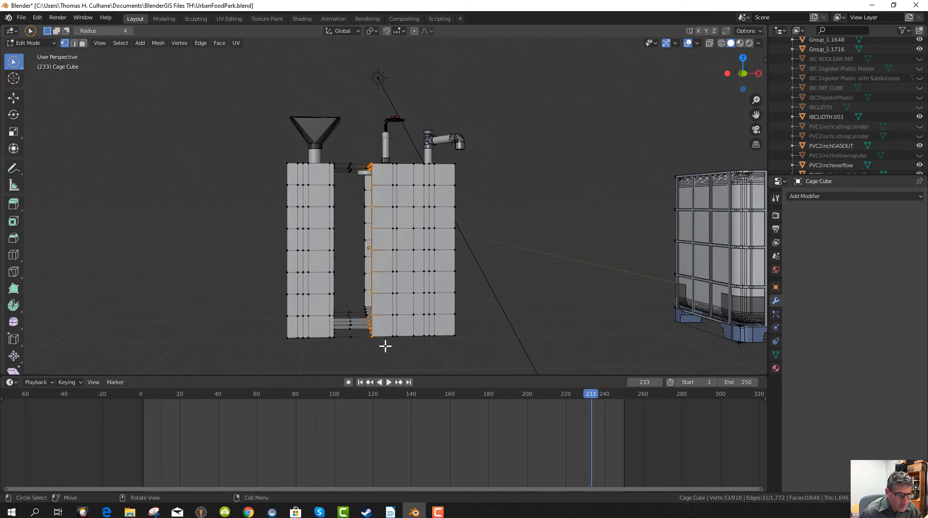
key("x")
left_click(385, 347)
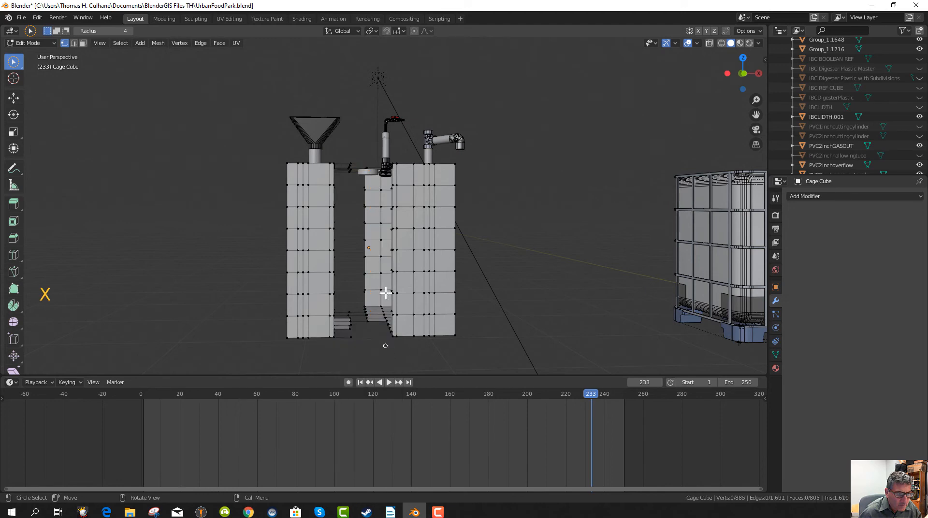
middle_click_drag(304, 202, 328, 220)
key("b")
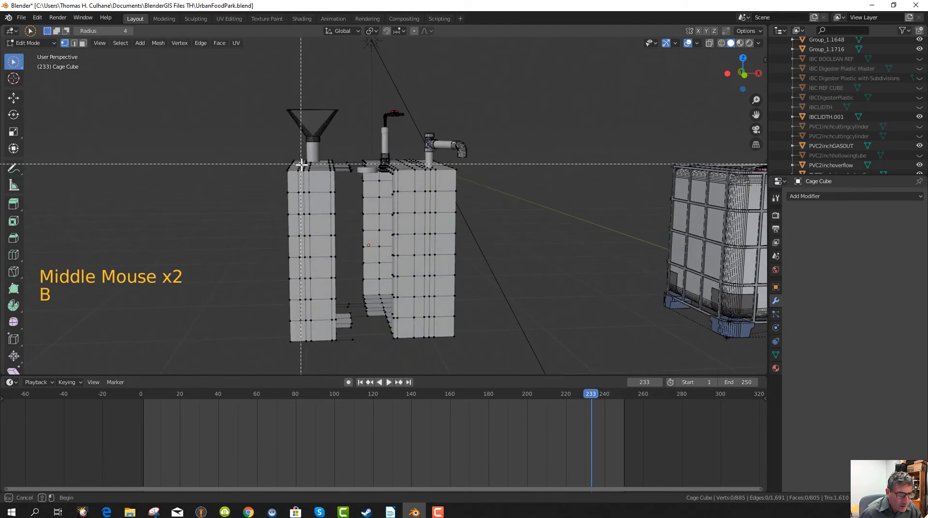
left_click_drag(302, 165, 332, 349)
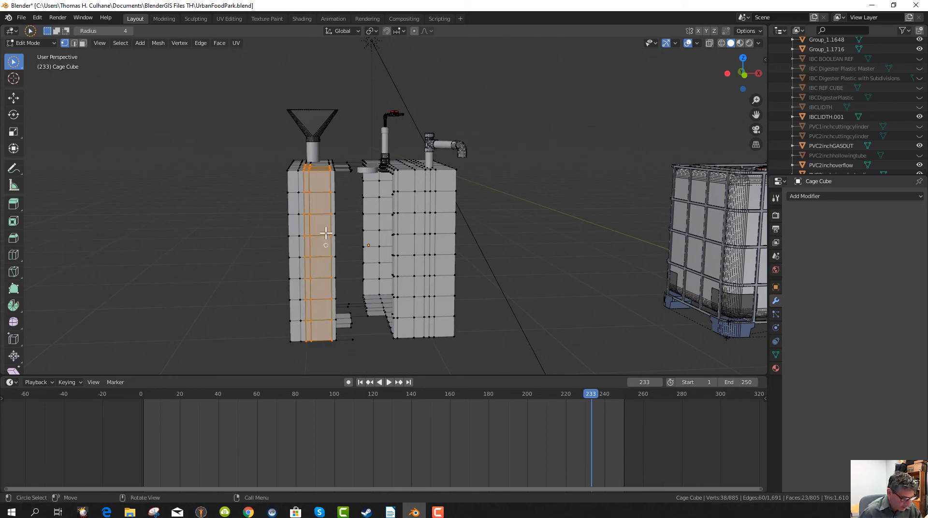
left_click(322, 205)
- Delete the two closely spaced vertical columns of vertices beneath the funnel on Cage Cube's front face
key("b")
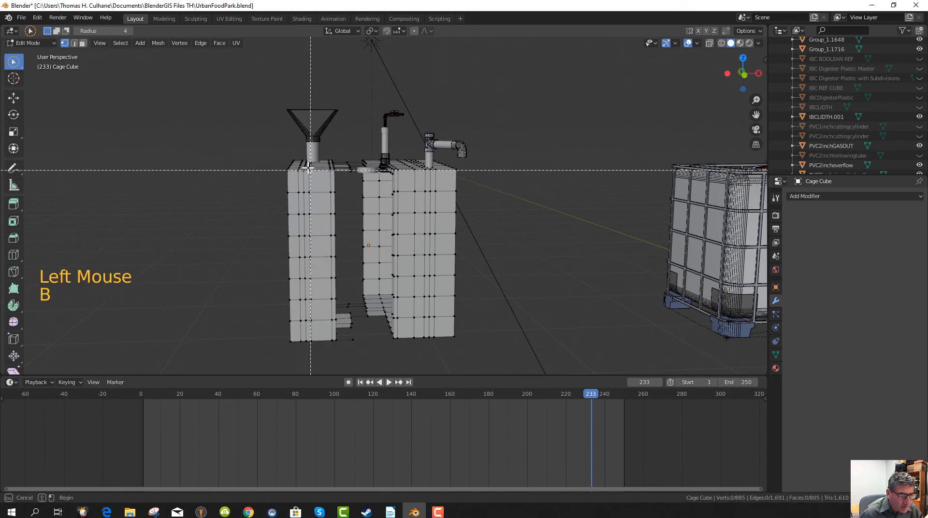
left_click_drag(303, 168, 321, 347)
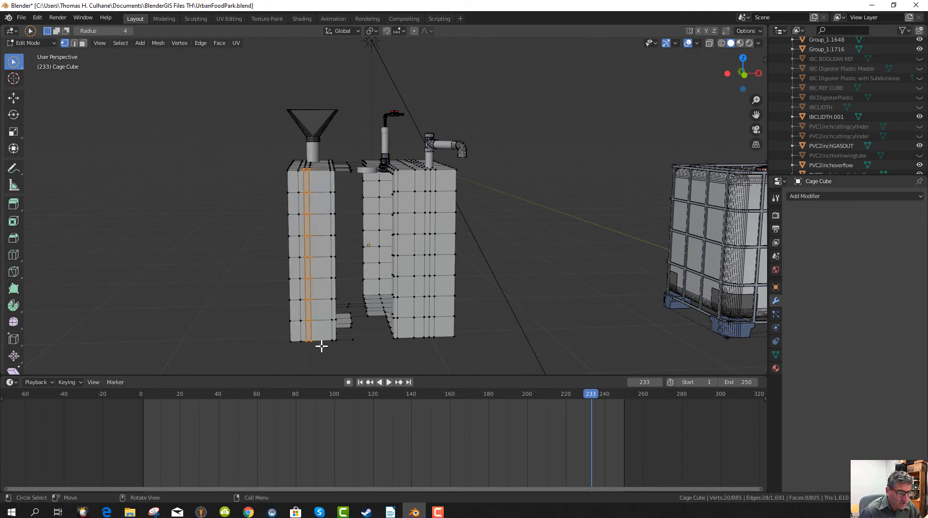
left_click(319, 346)
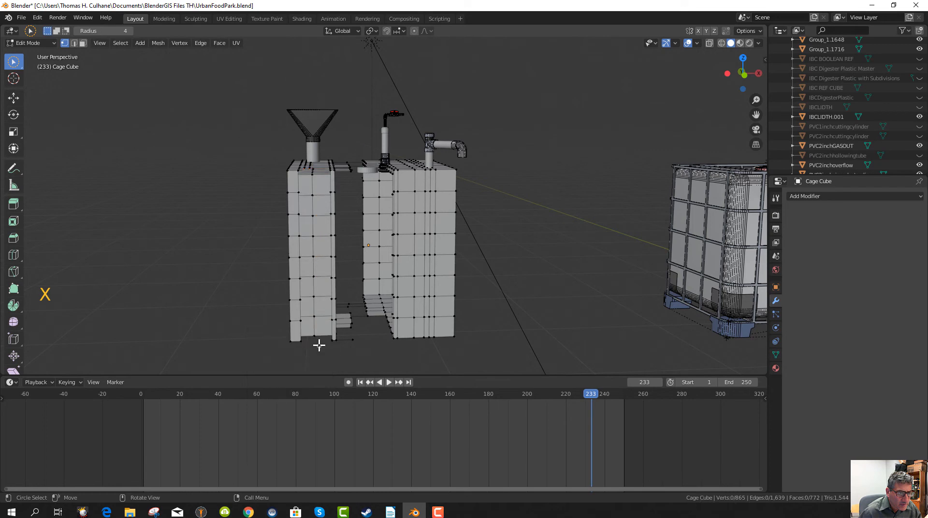
- Delete the remaining middle column of vertices beneath the funnel on Cage Cube's inner front wall
mouse_move(321, 266)
middle_mouse_down()
mouse_move(342, 259)
mouse_move(336, 280)
mouse_move(329, 264)
mouse_move(319, 266)
middle_mouse_up()
middle_click_drag(308, 231, 306, 193)
key("b")
left_click_drag(309, 169, 314, 260)
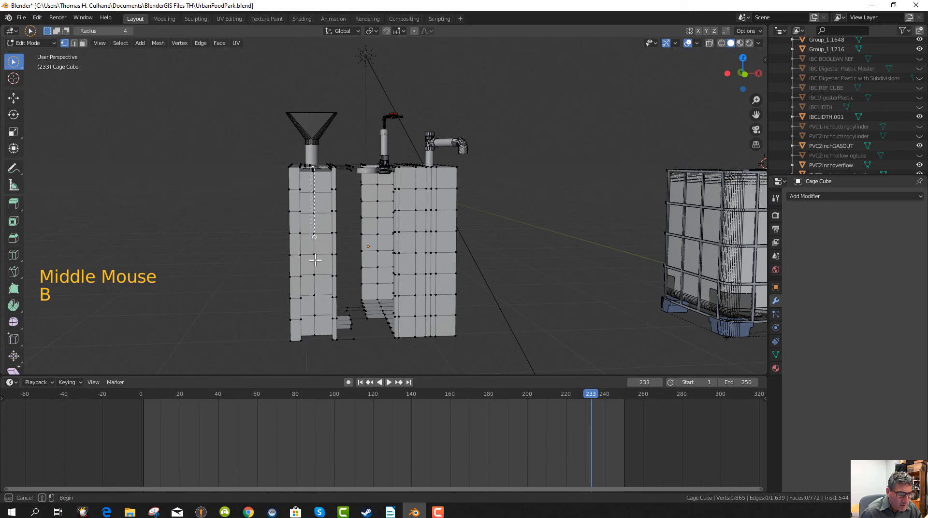
left_click_drag(318, 341, 319, 347)
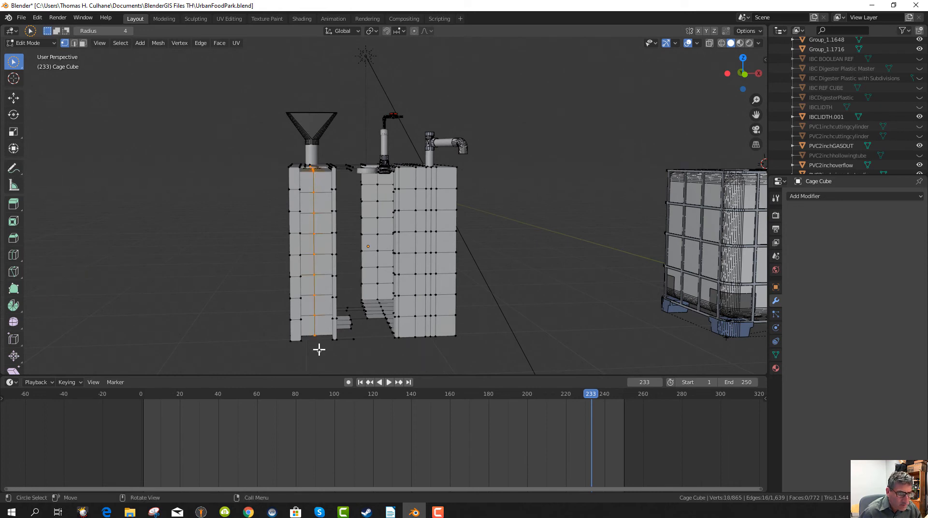
key("x")
left_click(319, 349)
- Delete the leftover vertices bridging the top of the gap beside the funnel section
mouse_move(318, 347)
middle_mouse_down()
mouse_move(317, 320)
mouse_move(327, 321)
mouse_move(332, 352)
mouse_move(340, 311)
mouse_move(361, 319)
mouse_move(331, 331)
mouse_move(306, 367)
mouse_move(313, 344)
middle_mouse_up()
middle_click_drag(352, 227, 347, 176)
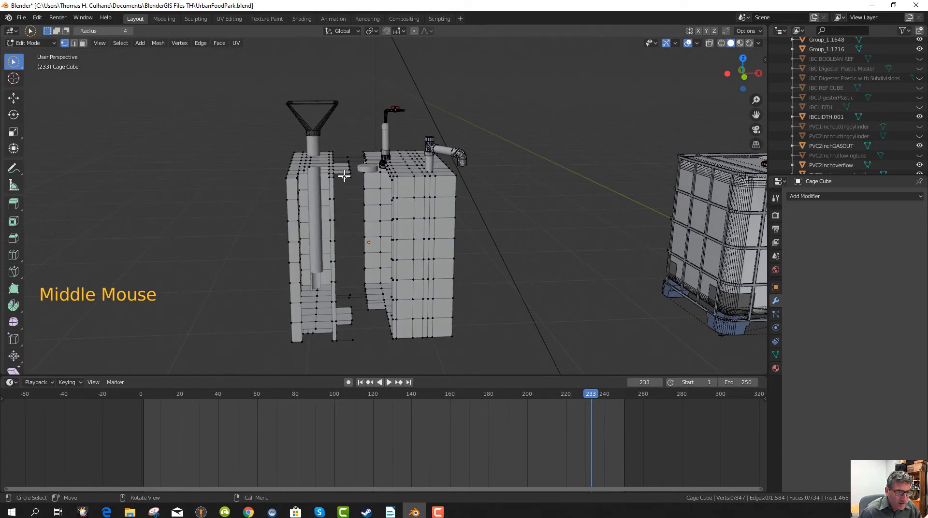
key("b")
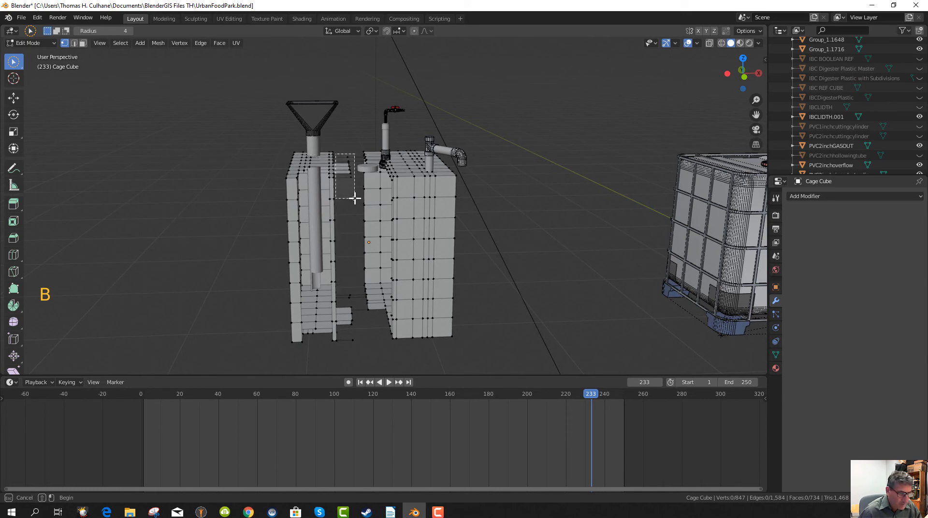
key("x")
left_click(357, 201)
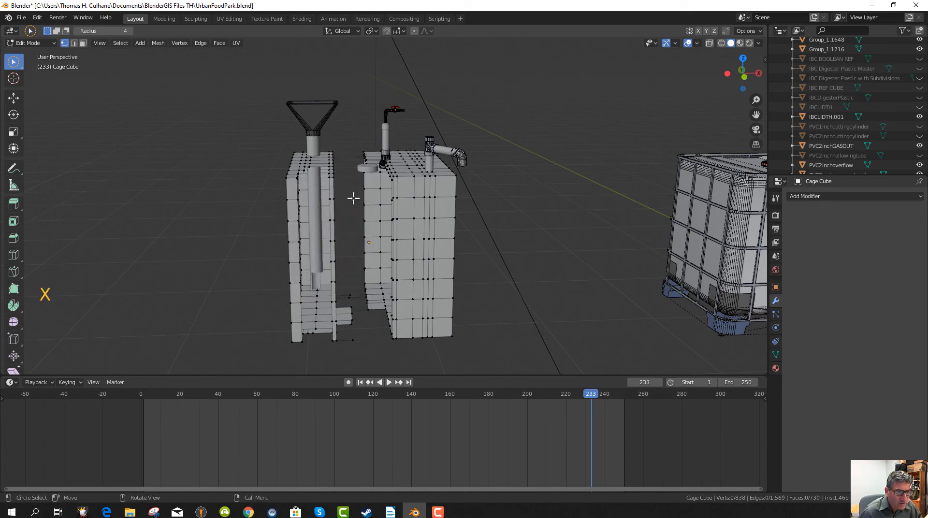
- Delete the closely spaced rows of vertices across the funnel section on Cage Cube's underside
middle_click_drag(352, 199, 396, 290)
scroll(356, 94, "down", 2)
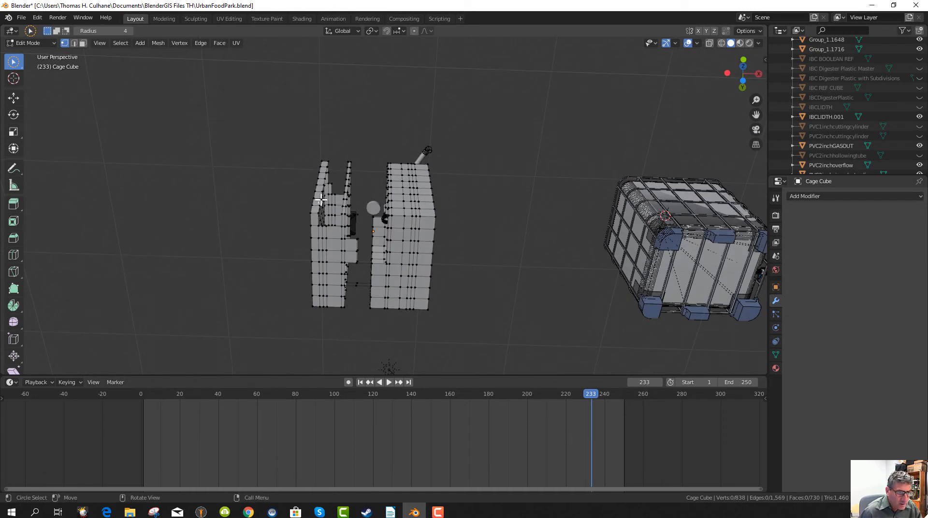
key("b")
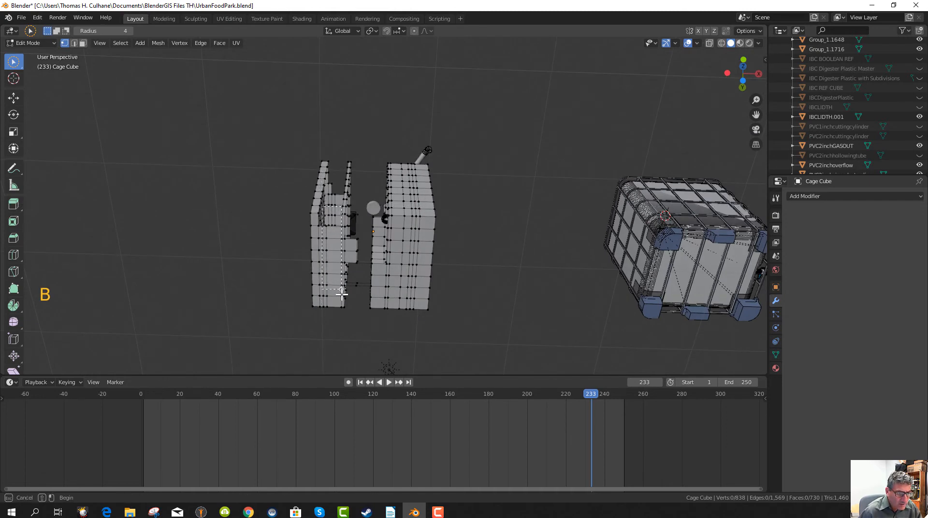
left_click_drag(337, 316, 338, 317)
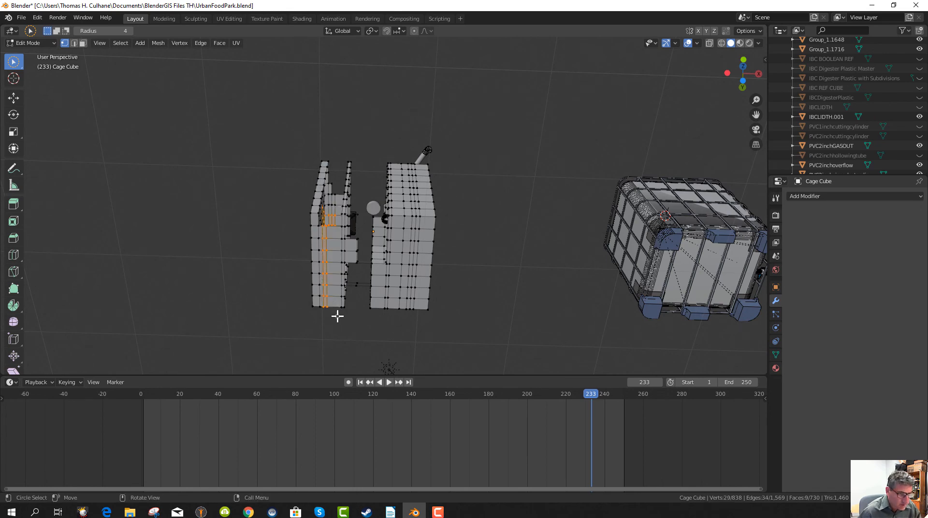
key("x")
left_click(335, 306)
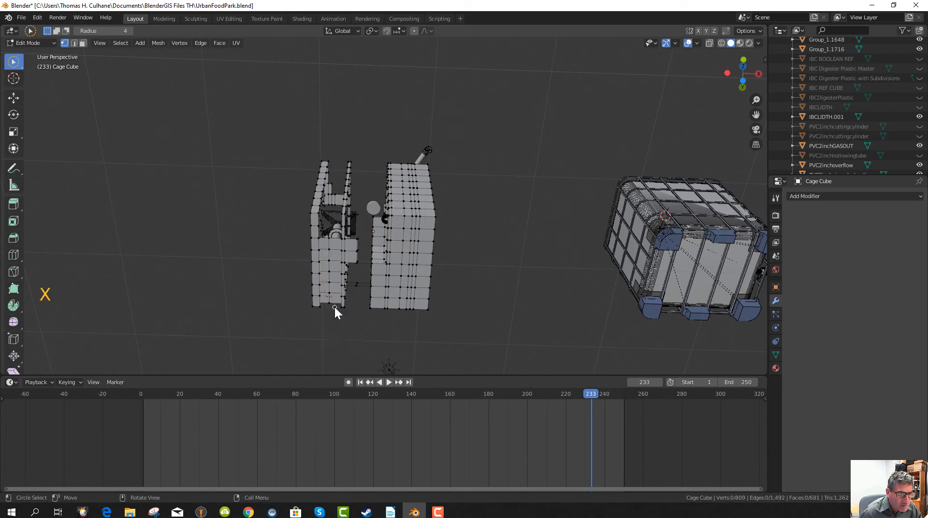
middle_click_drag(334, 305, 347, 259)
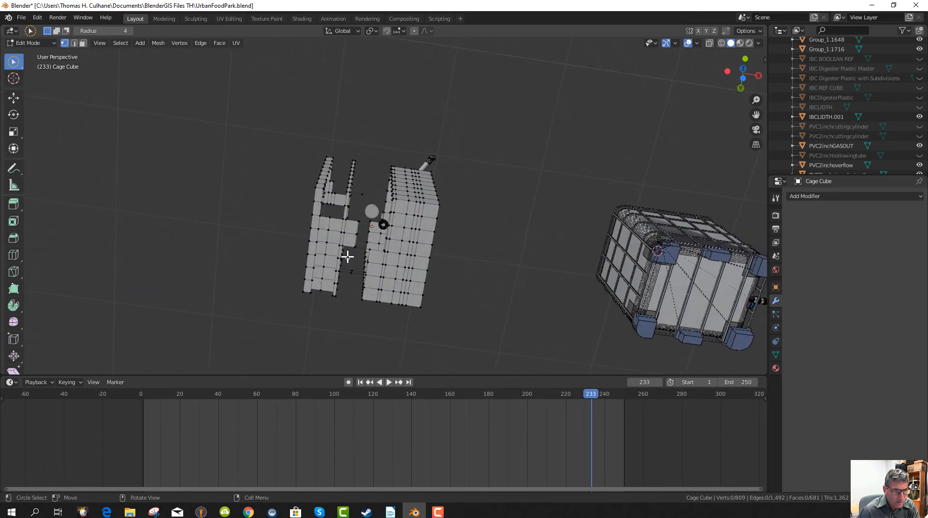
key("KP_3")
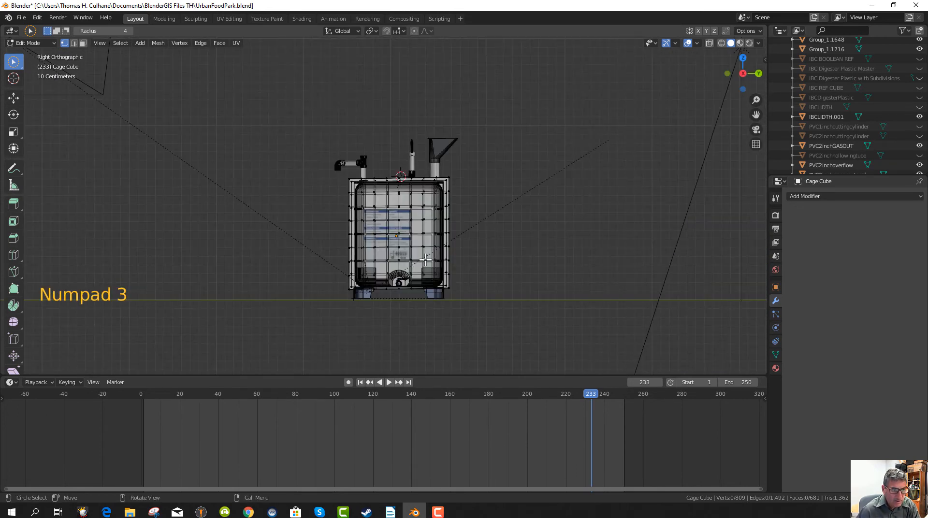
key("KP_7")
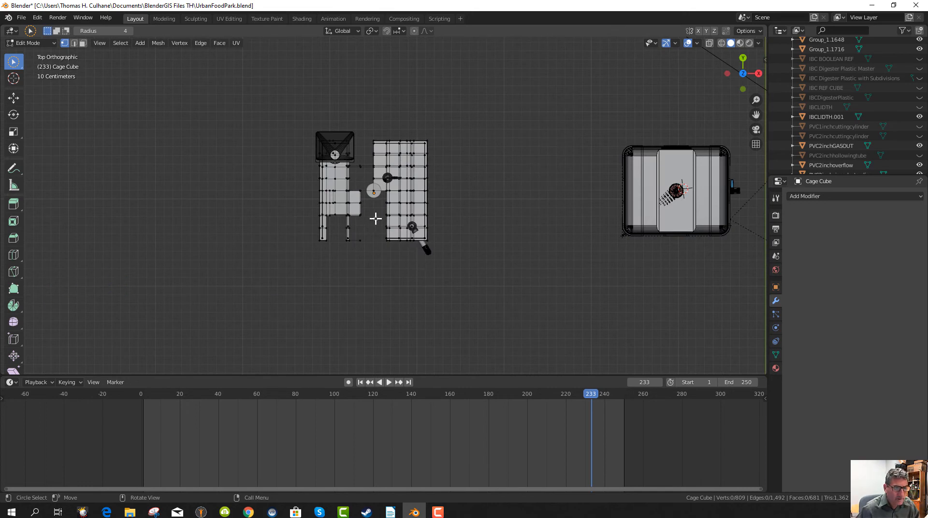
- From the bottom view, delete the vertices in the central strip of the cage mesh's narrow slab beneath the funnel
key("ctrl+KP_7")
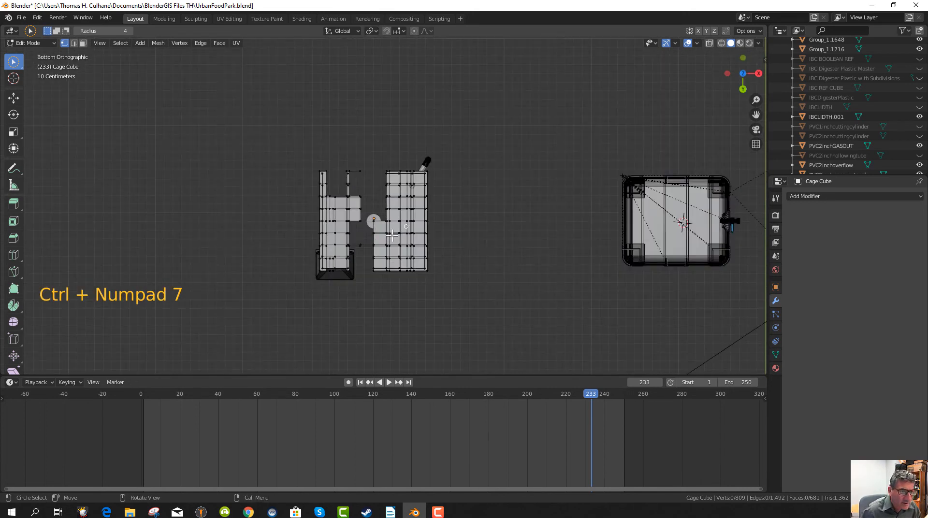
middle_click_drag(308, 272, 385, 283, "shift")
scroll(328, 209, "up", 2)
scroll(350, 155, "up", 1)
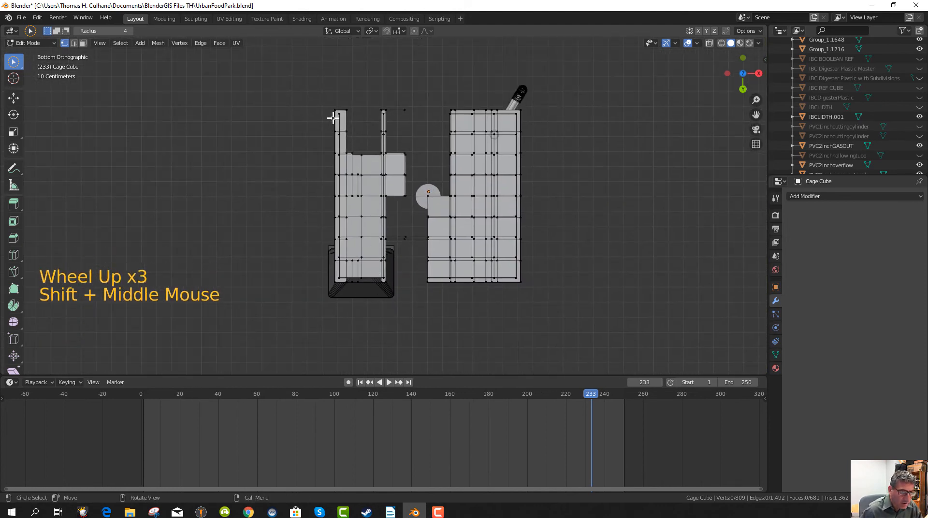
key("b")
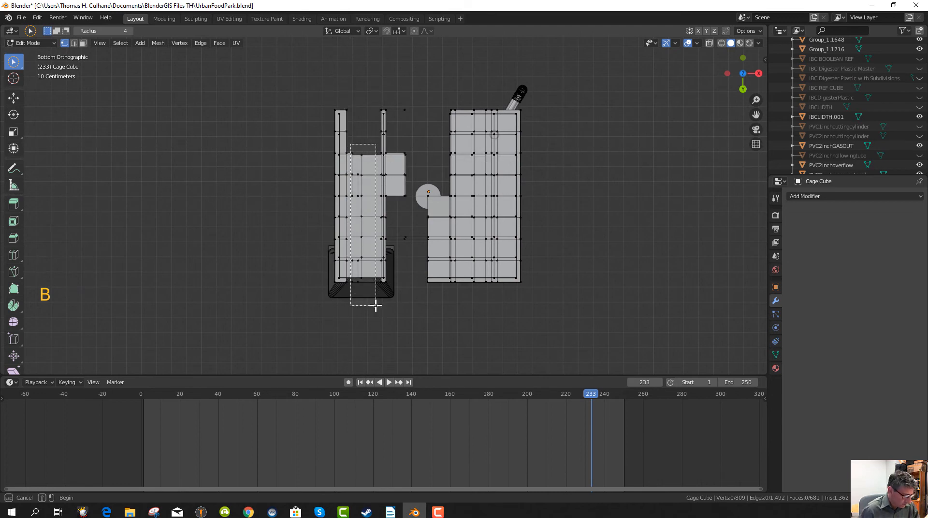
left_click_drag(375, 306, 376, 306)
key("x")
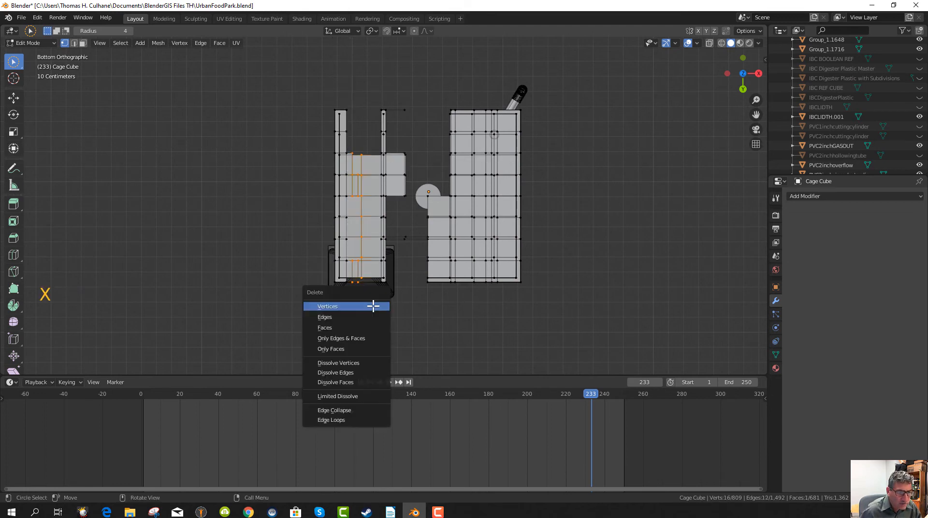
left_click(373, 304)
middle_click_drag(366, 277, 364, 352)
scroll(363, 298, "down", 3)
middle_click_drag(363, 298, 386, 181)
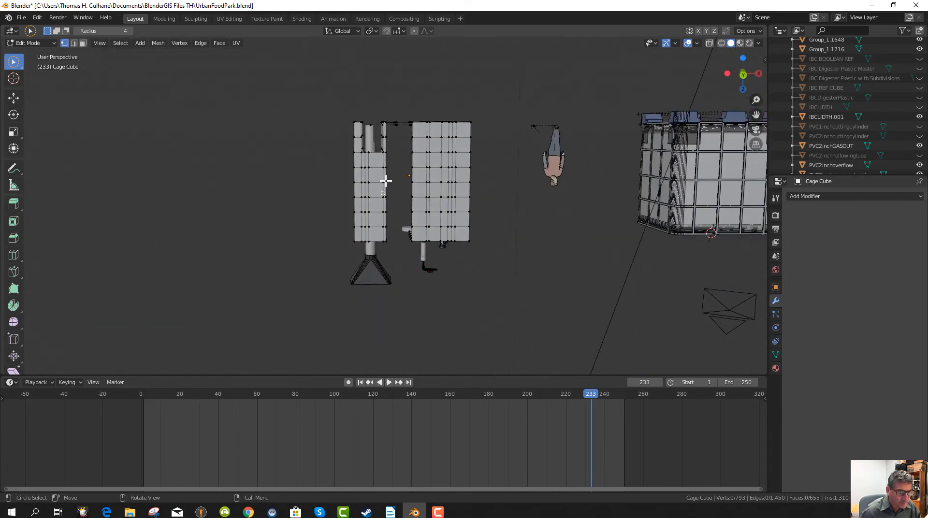
- Try to delete the middle vertex columns on the narrow slab's vertical face covering the feed pipe
scroll(354, 182, "up", 2)
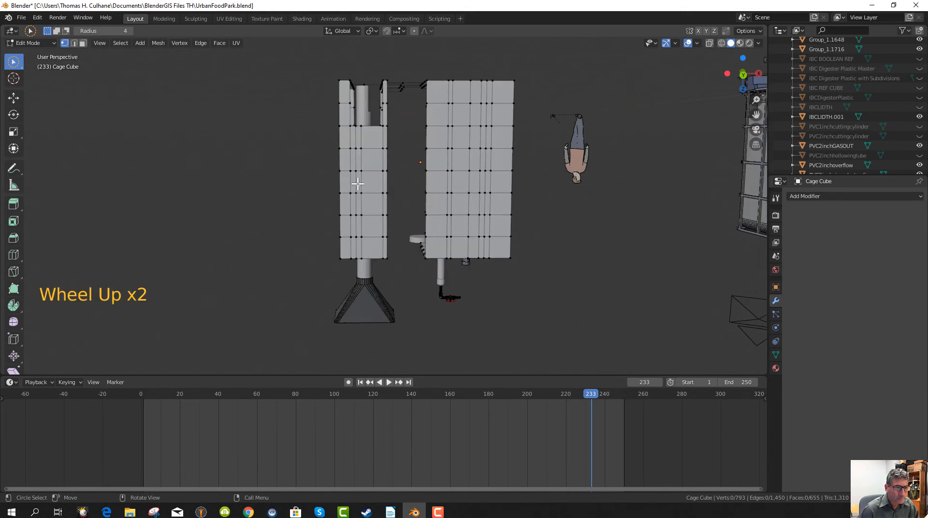
middle_click_drag(371, 238, 376, 233)
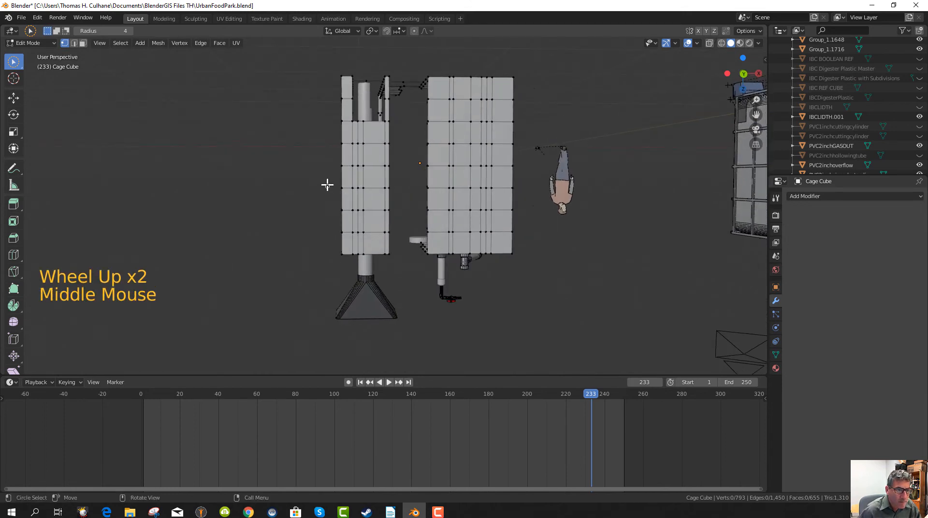
key("b")
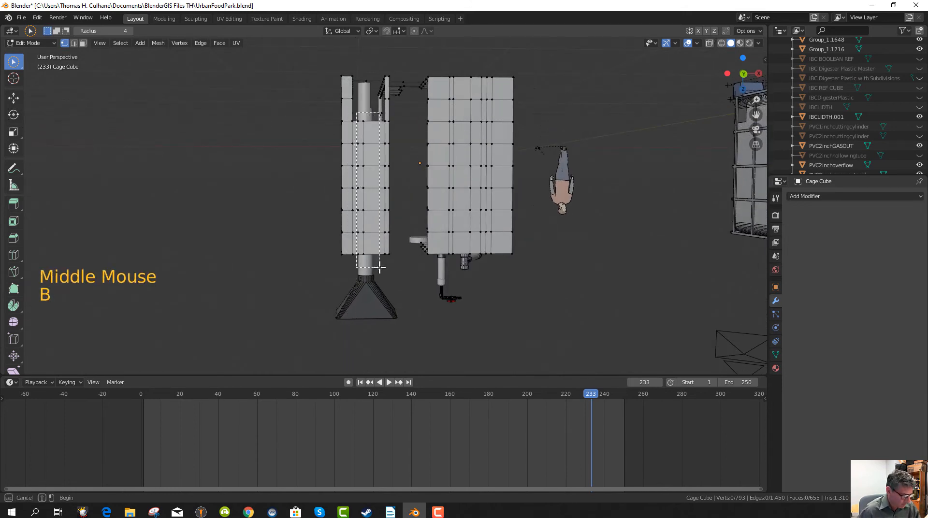
left_click_drag(379, 267, 379, 267)
key("x")
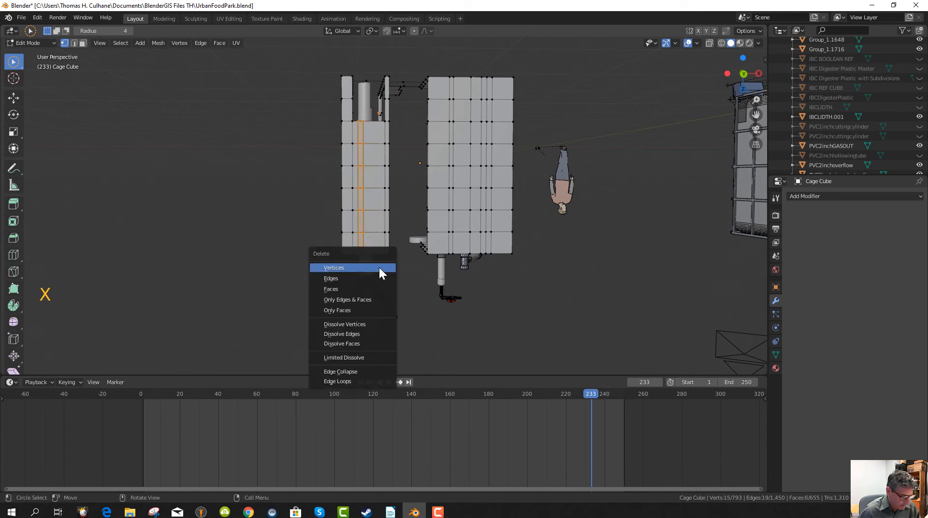
left_click(379, 267)
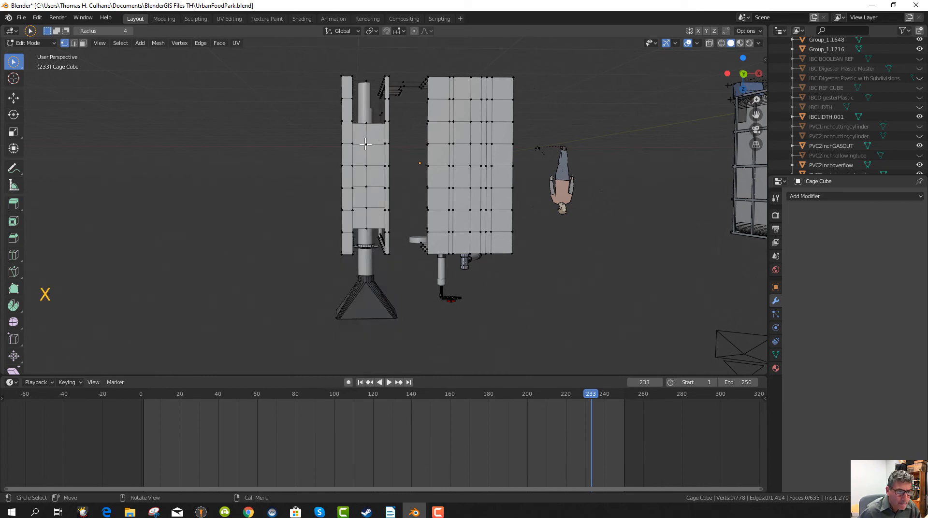
key("b")
left_click_drag(359, 119, 379, 233)
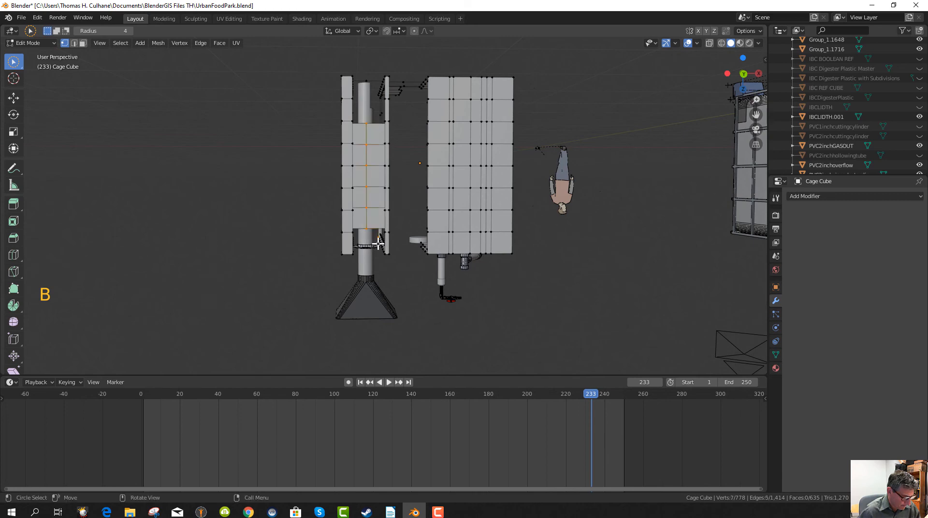
key("x")
left_click(377, 244)
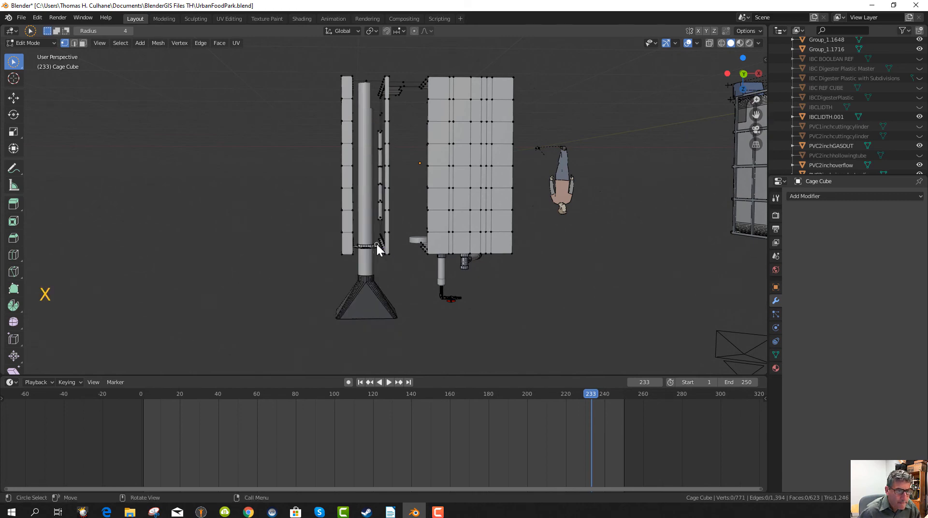
- Undo the recent vertex deletions on the narrow slab's vertical face and clear the selection
middle_click_drag(377, 244, 386, 314)
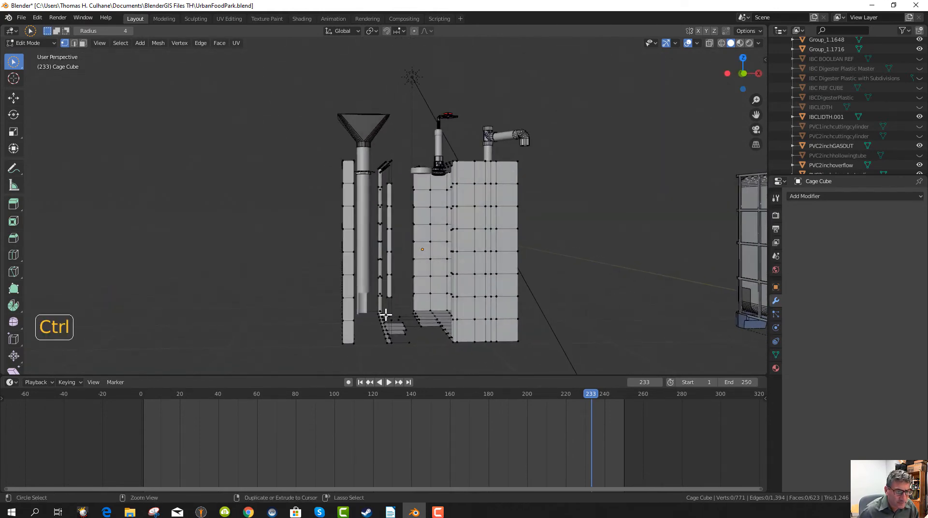
key("ctrl+z")
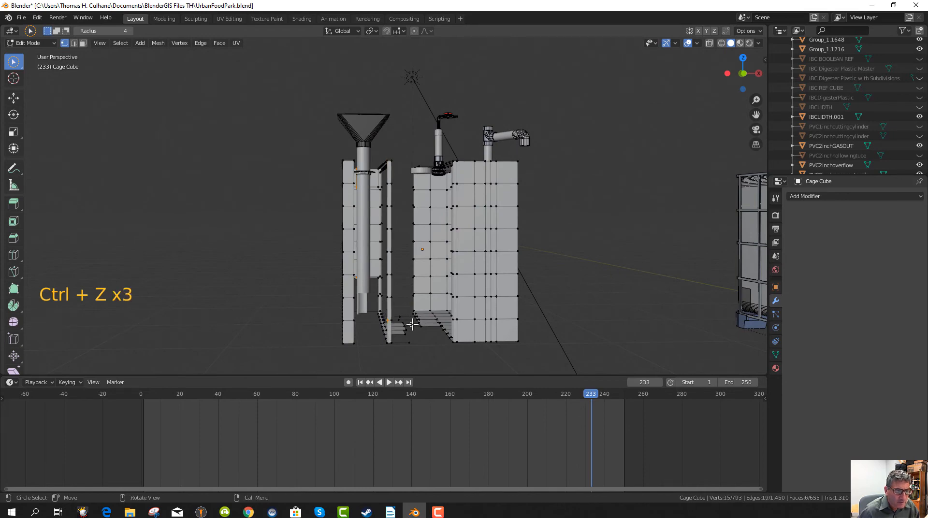
middle_click_drag(411, 323, 373, 164)
key("x")
left_click(362, 150)
key("ctrl+z")
left_click(373, 161)
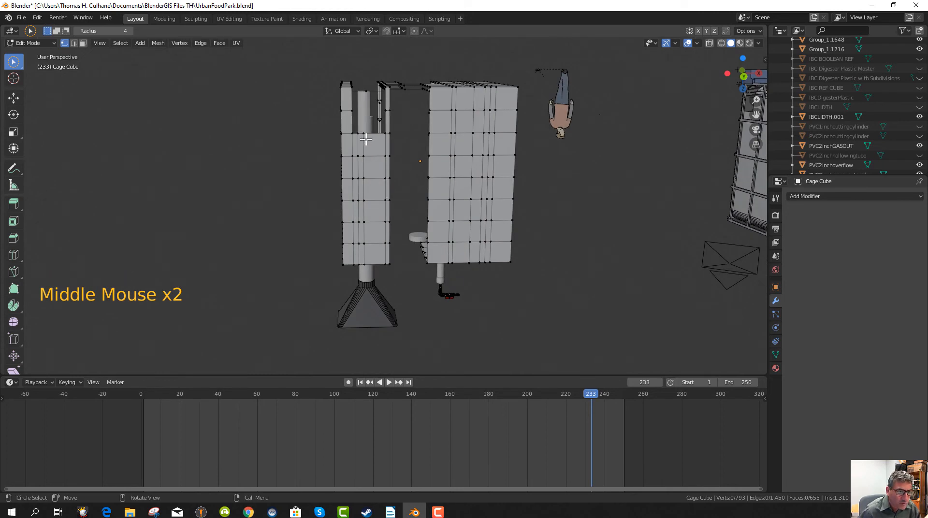
- Delete the middle vertices along the full height of the narrow slab's vertical face in front of the feed pipe
key("b")
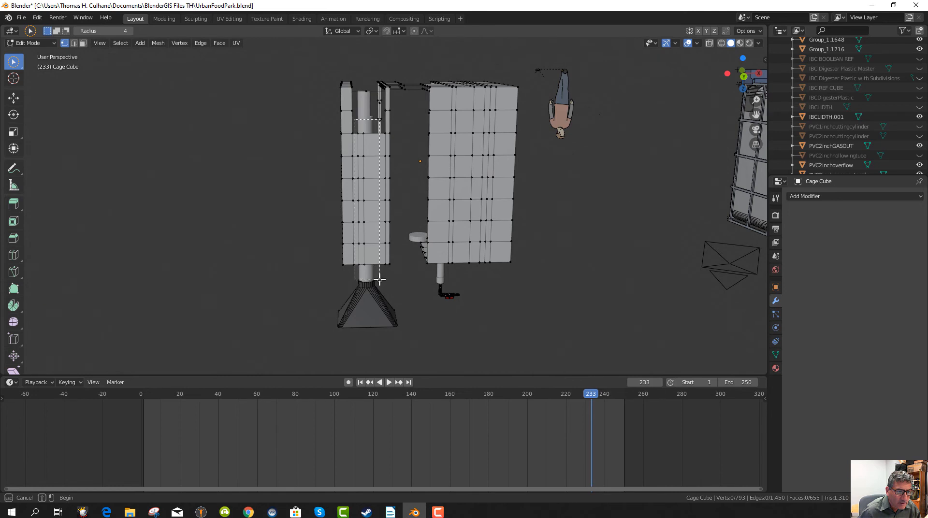
left_click_drag(376, 216, 376, 217)
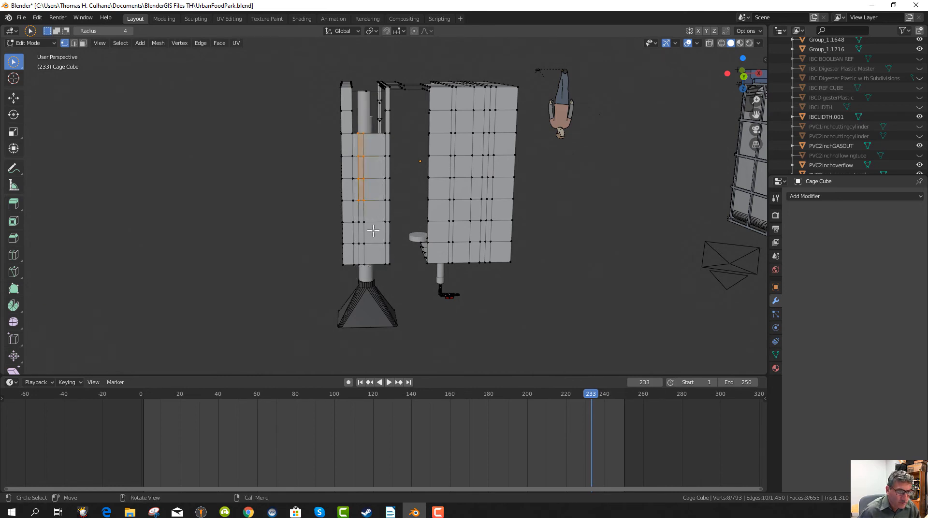
key("x")
left_click(370, 227)
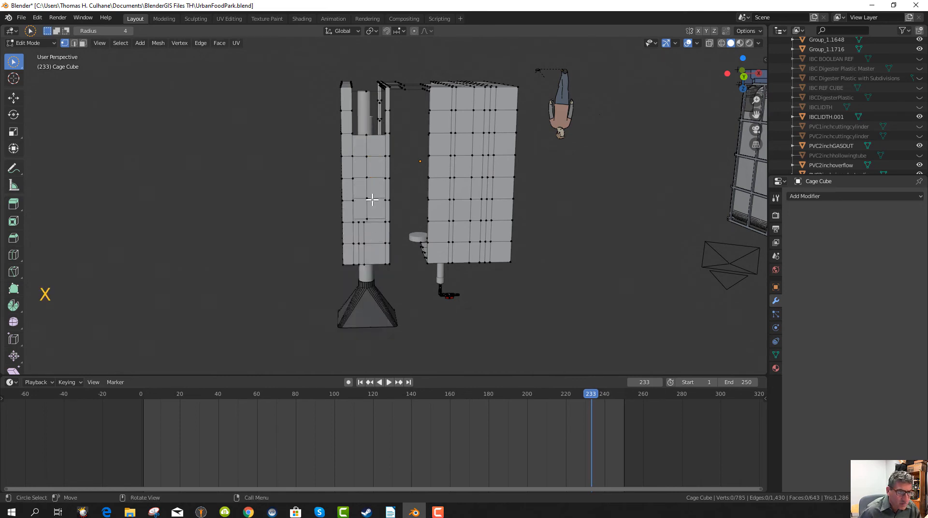
key("b")
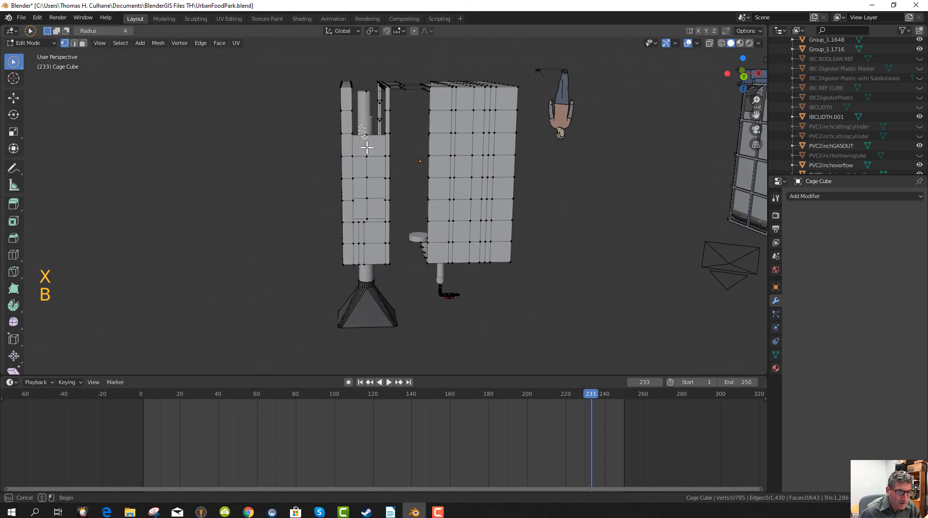
left_click_drag(375, 271, 376, 275)
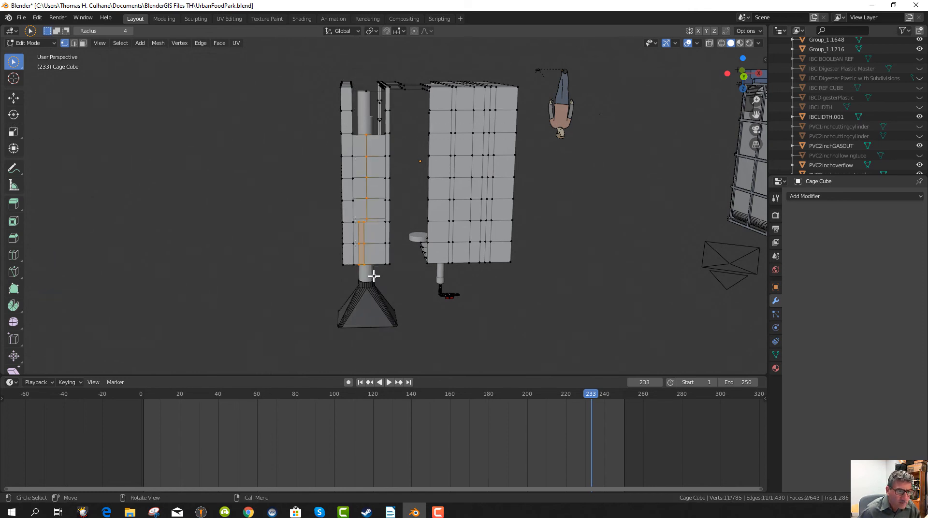
key("x")
left_click(373, 274)
mouse_move(373, 274)
middle_mouse_down()
mouse_move(375, 342)
mouse_move(366, 344)
mouse_move(386, 279)
middle_mouse_up()
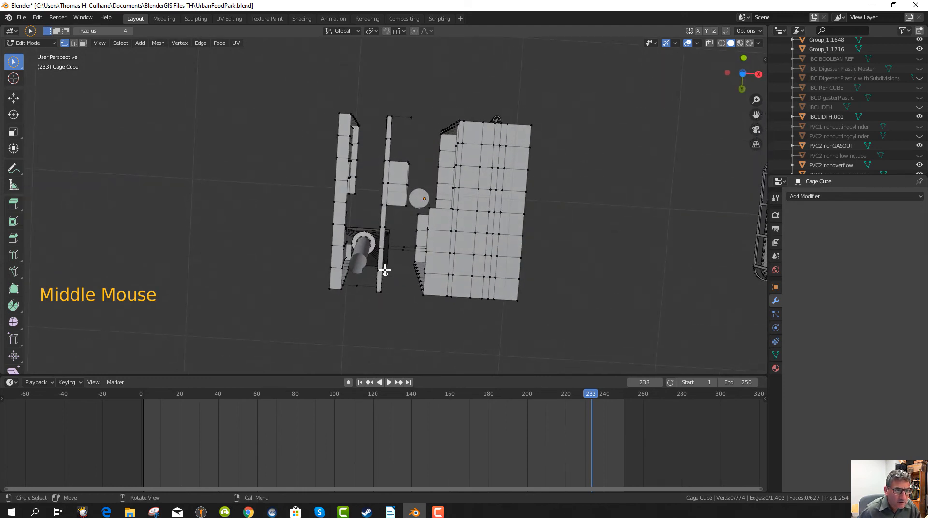
- Delete the stray vertices in the gap between the narrow slab and the wide block
key("b")
left_click_drag(408, 104, 418, 136)
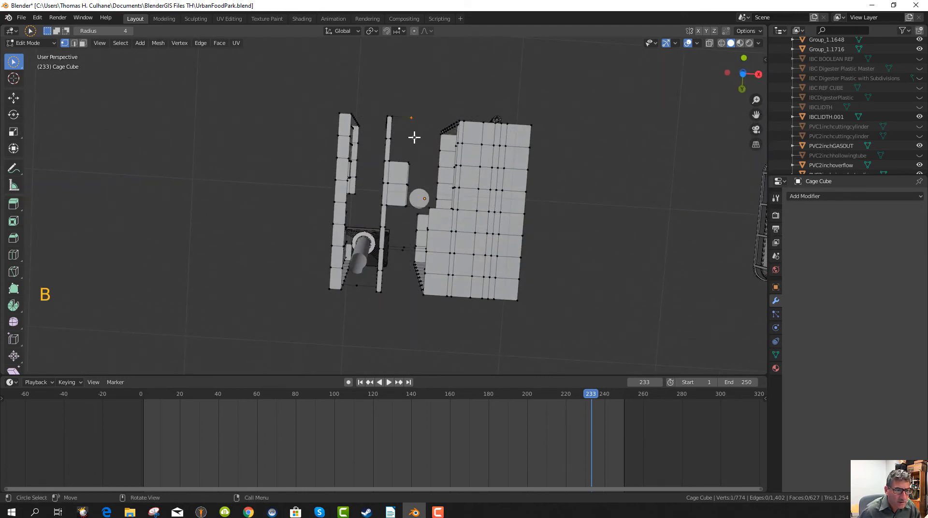
key("x")
left_click(414, 138)
middle_click_drag(415, 137, 393, 221)
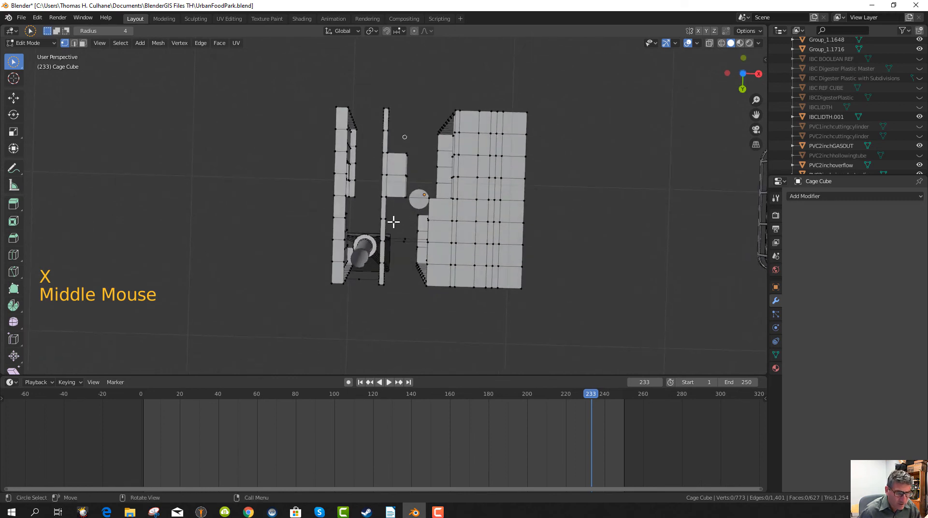
key("b")
left_click_drag(397, 228, 414, 265)
key("x")
left_click(408, 257)
middle_click_drag(408, 257, 411, 195)
- Delete the outer edge vertices of the small panel projecting from the narrow slab's base into the gap
key("b")
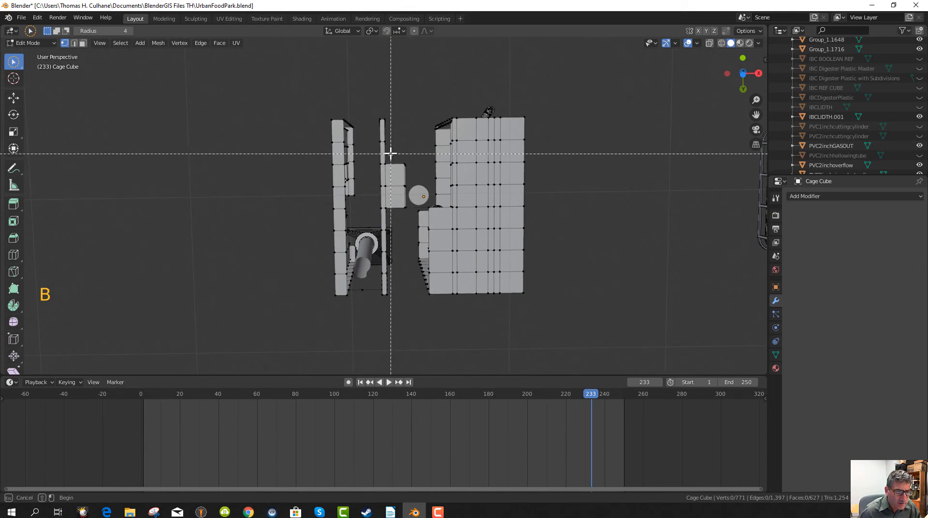
left_click_drag(410, 228, 411, 229)
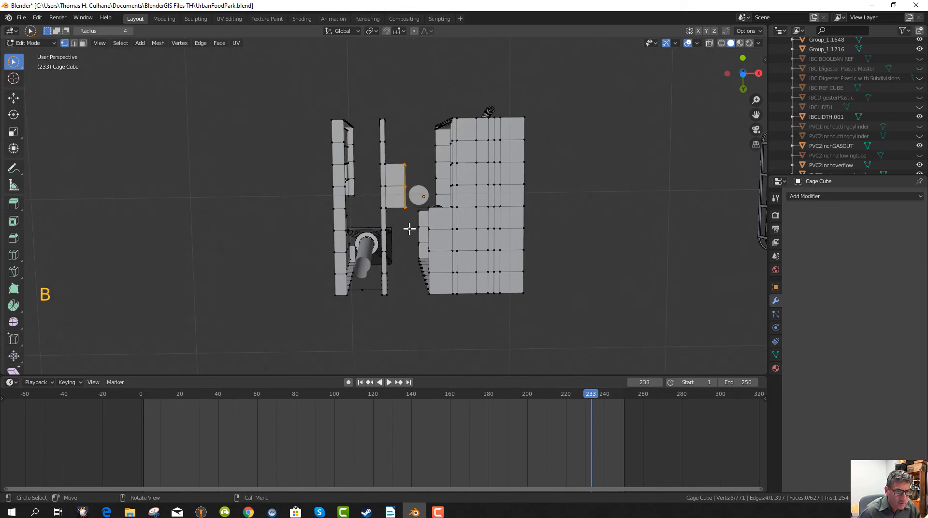
key("x")
left_click(409, 228)
middle_click_drag(409, 227, 399, 283)
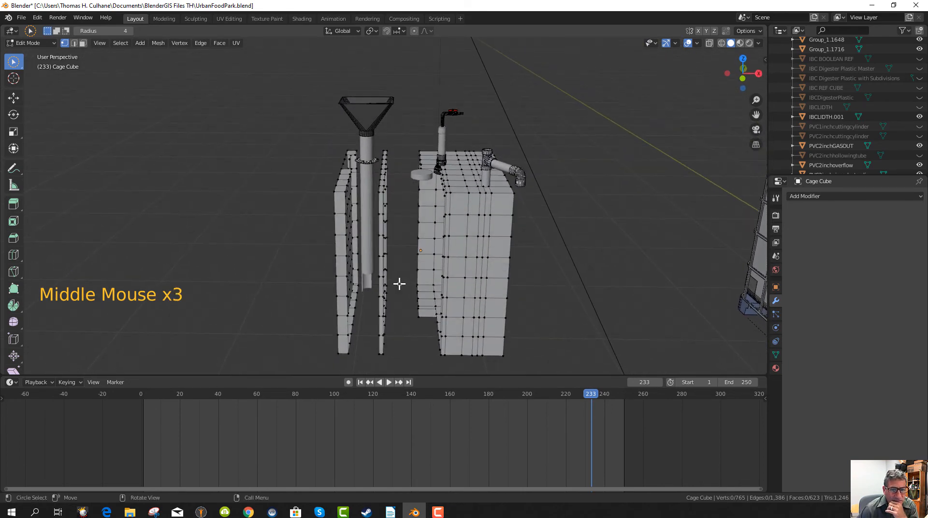
scroll(416, 290, "down", 3)
scroll(440, 294, "up", 1)
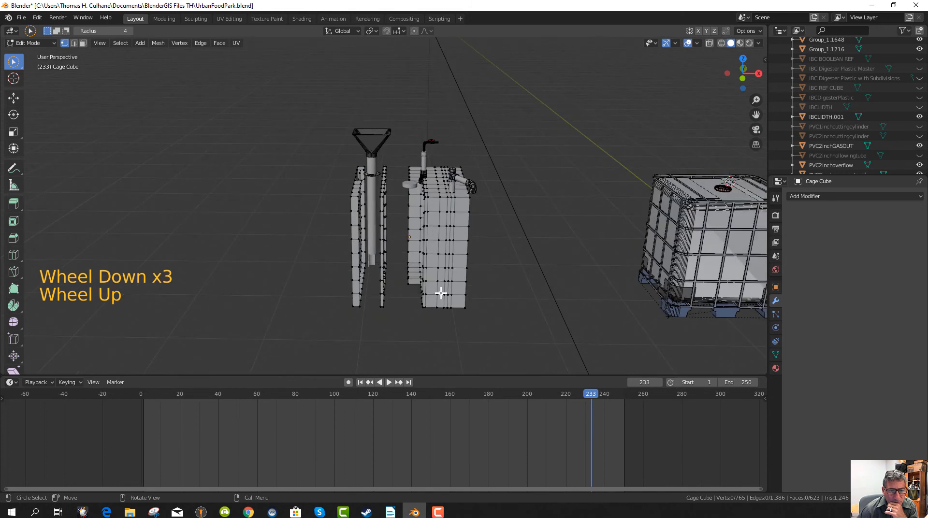
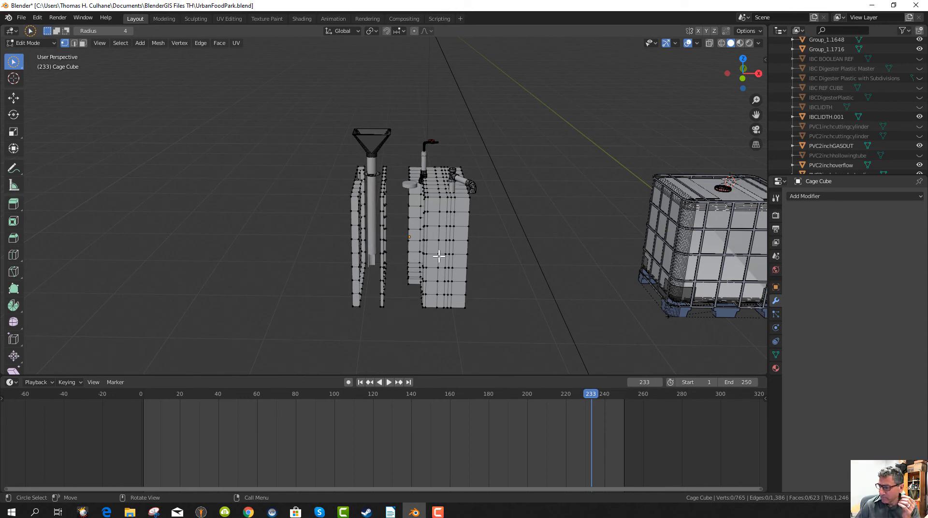
- In front view, add a new cube to the empty Cage Cube mesh
key("shift")
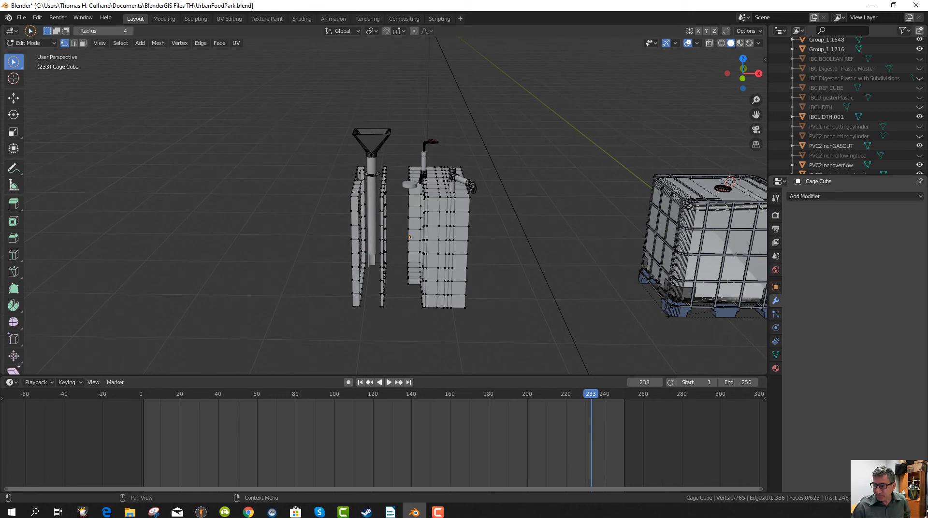
key("KP_1")
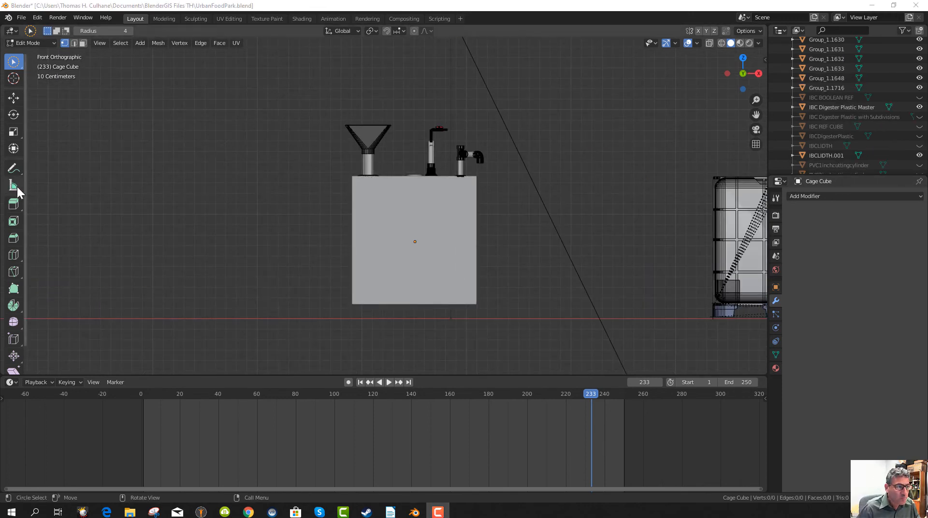
left_click(141, 44)
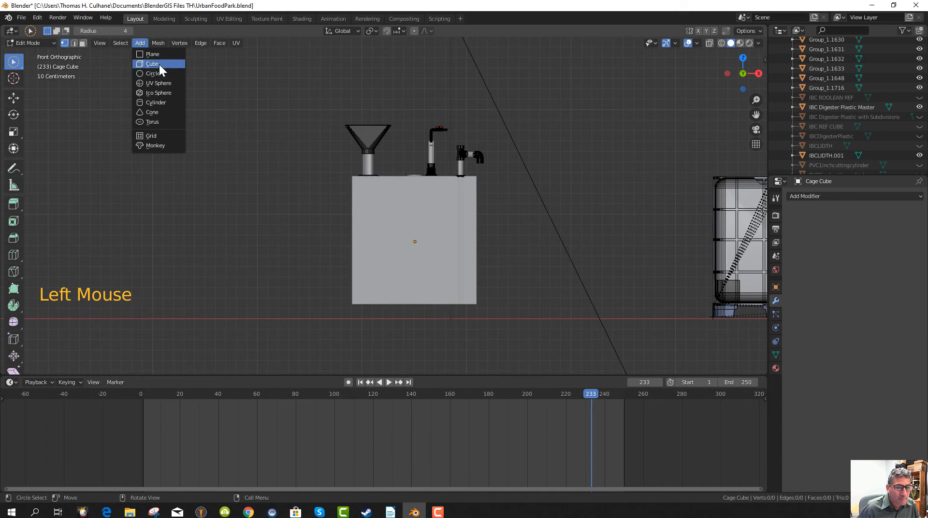
left_click(154, 64)
scroll(733, 198, "down", 4)
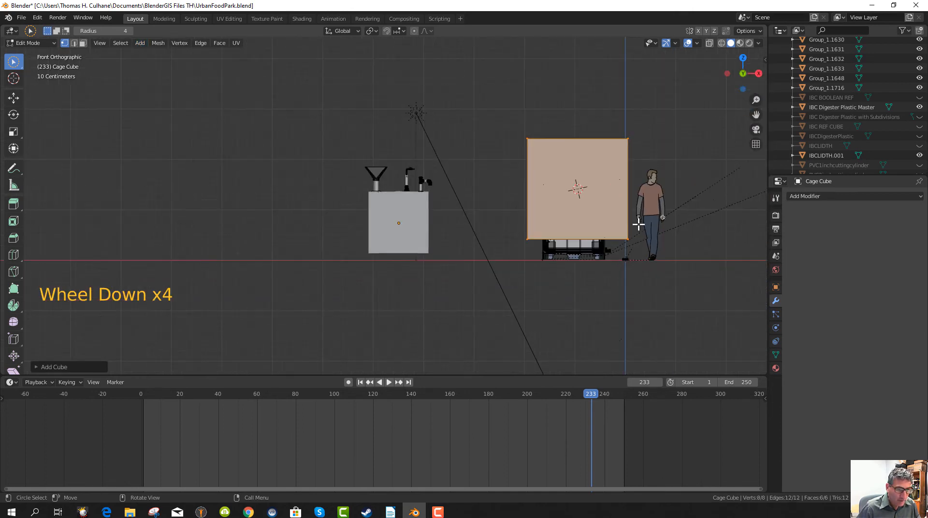
- Move the new cube over the digester tank and uniformly scale it down to roughly the tank's size
key("g")
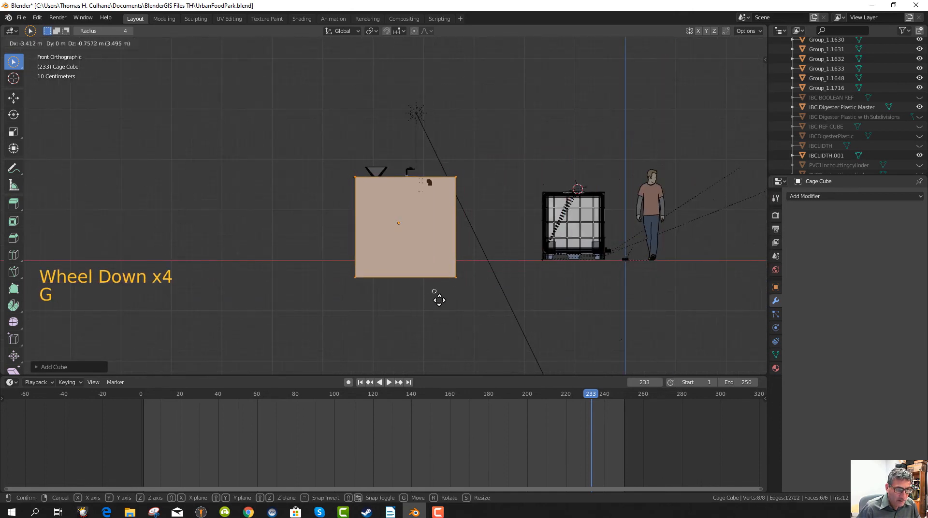
left_click(428, 289)
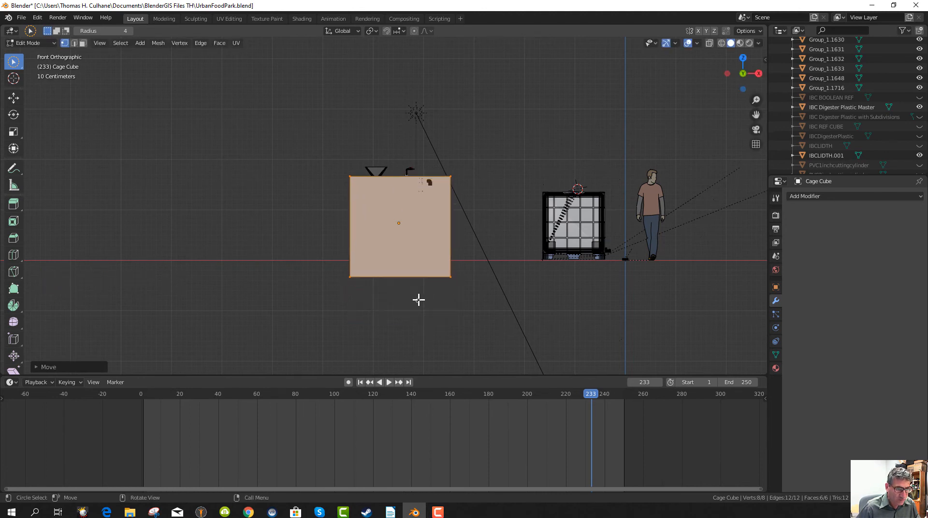
key("s")
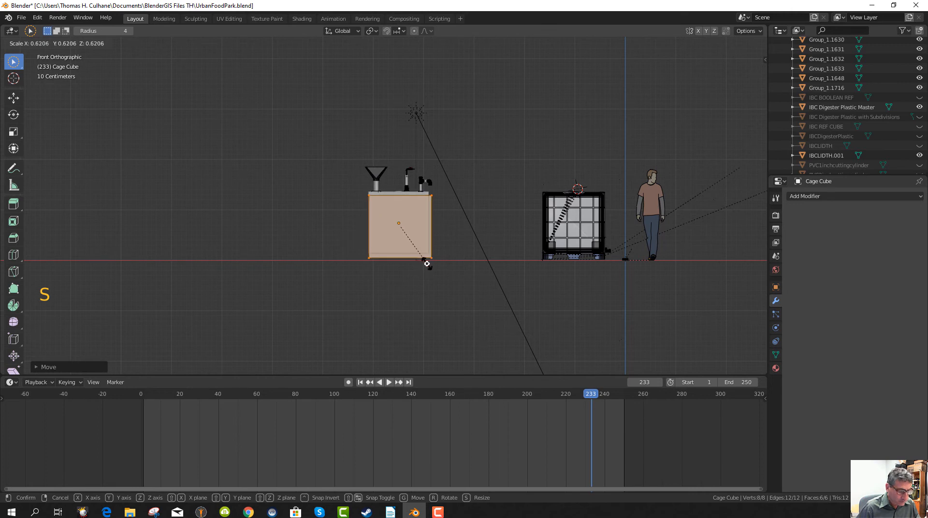
left_click(431, 266)
key("g")
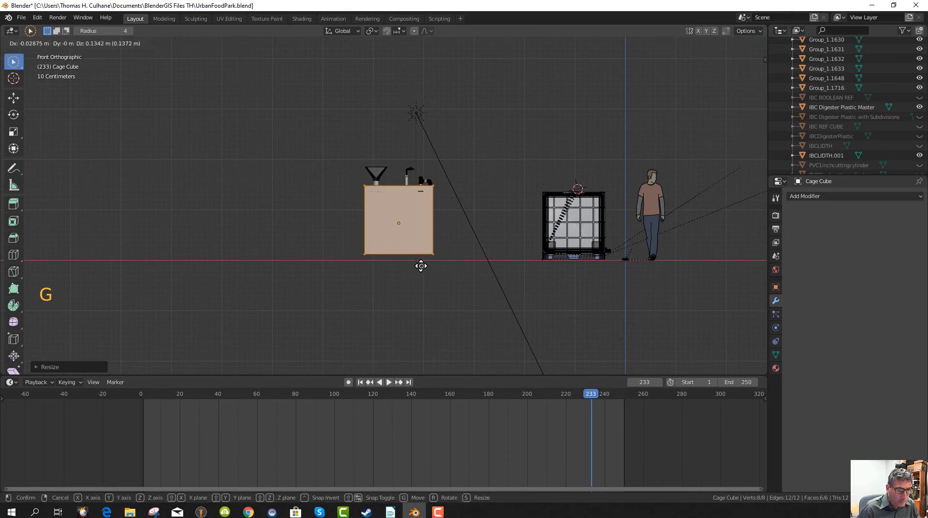
left_click(421, 266)
- Fine-tune the cube's position and uniform scale so it sits just outside the tank's edges in front view
scroll(429, 269, "up", 3)
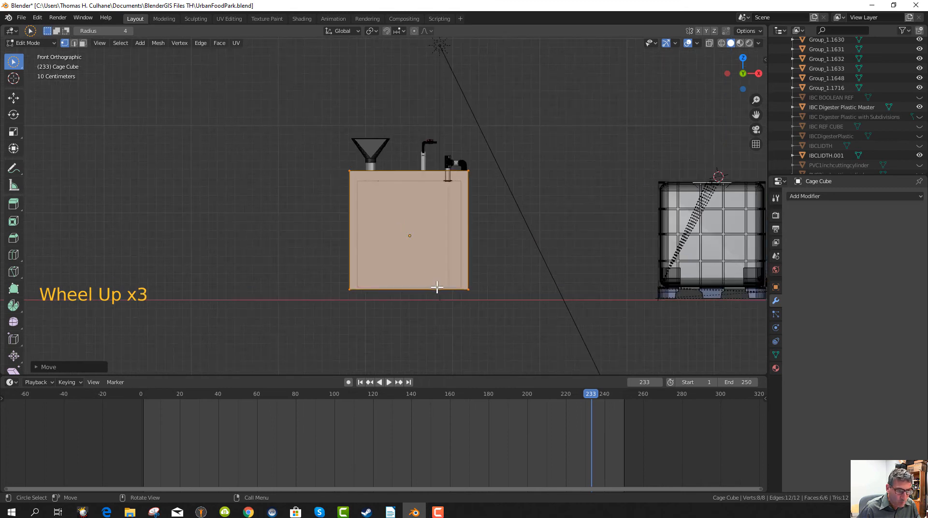
key("g")
left_click(438, 291)
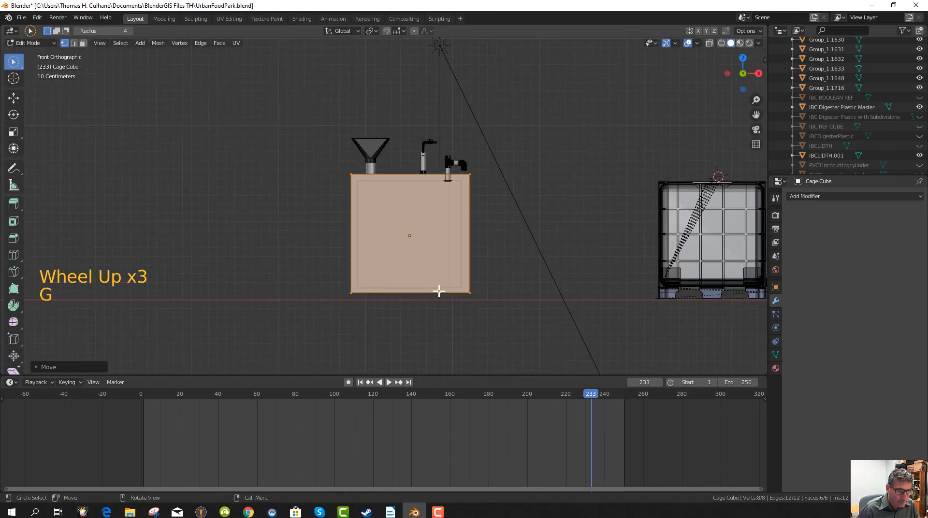
key("s")
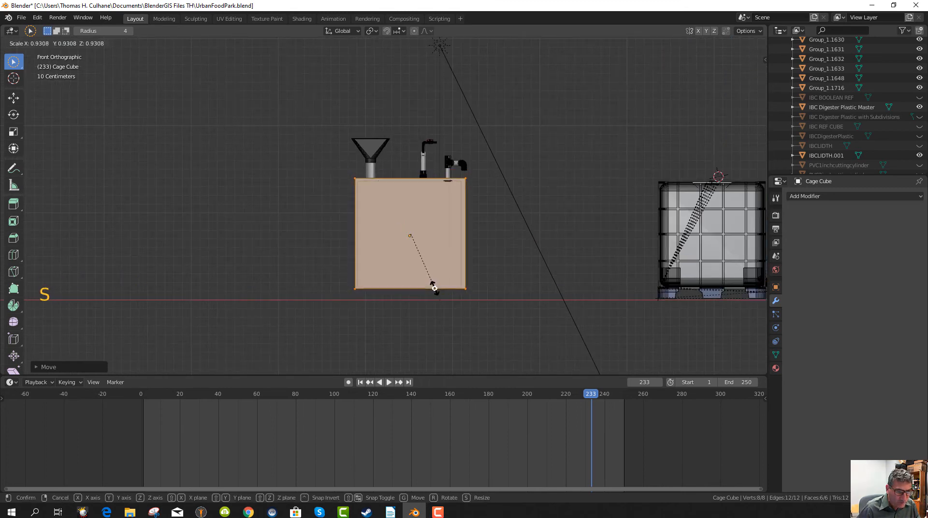
left_click(435, 290)
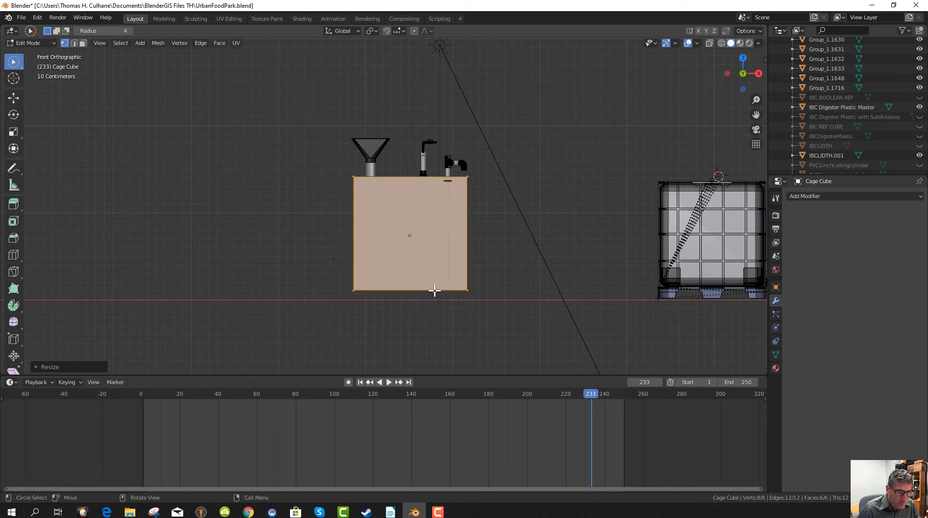
key("g")
left_click(434, 291)
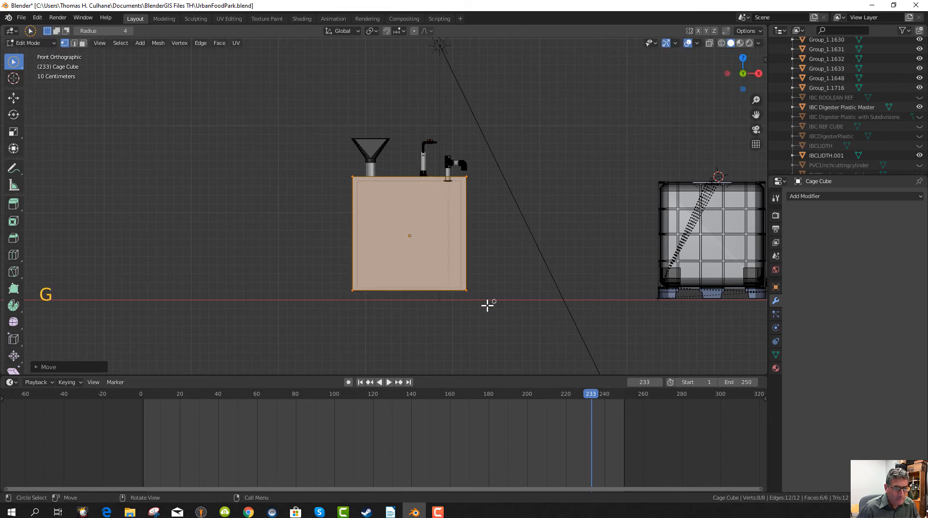
- Scale the cube along X to about 0.024, making a thin slab at the tank's centre
middle_click_drag(488, 311, 469, 315)
key("KP_1")
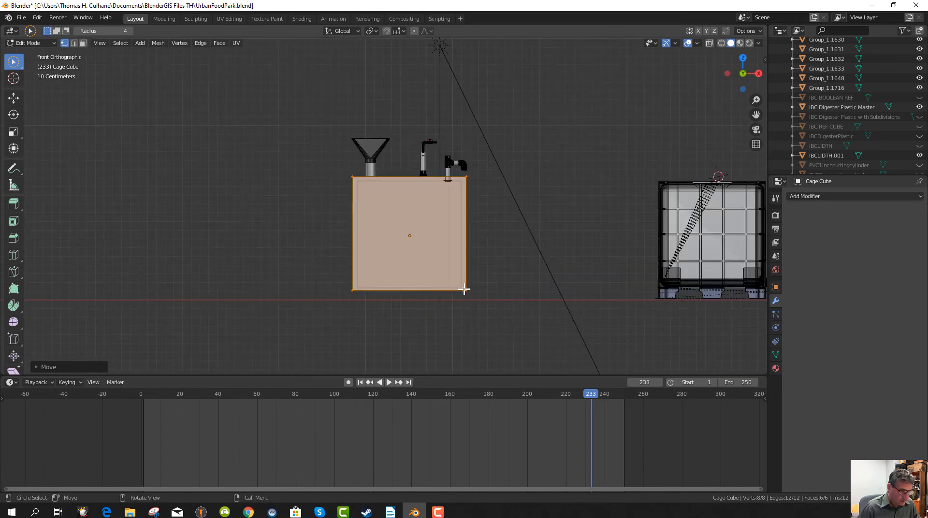
key("s")
key("x")
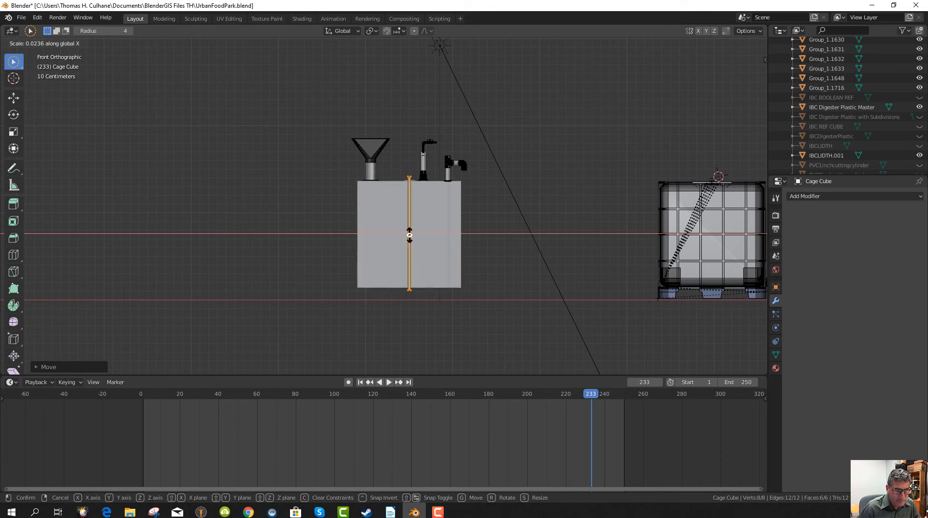
left_click(409, 236)
- In left side view, scale the slab along Y to about 0.027 to make a thin vertical bar
middle_click_drag(477, 272, 301, 309)
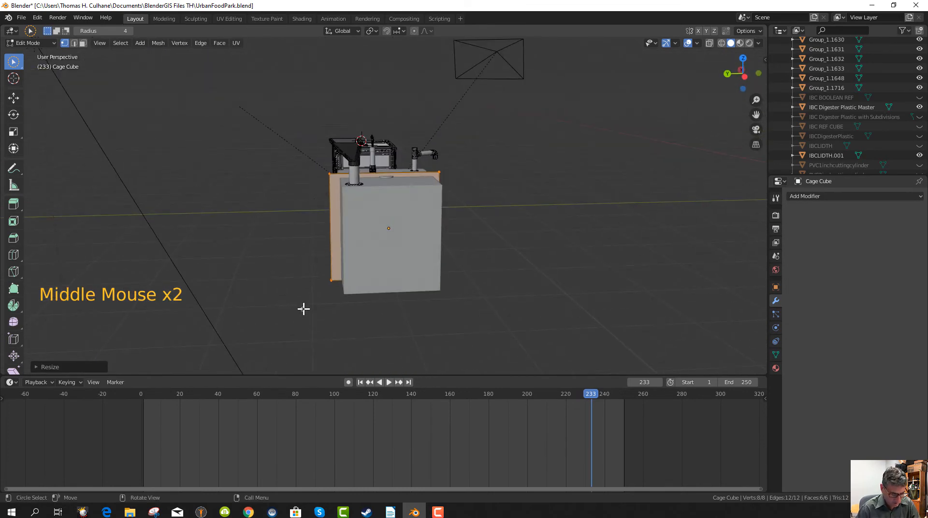
key("KP_3")
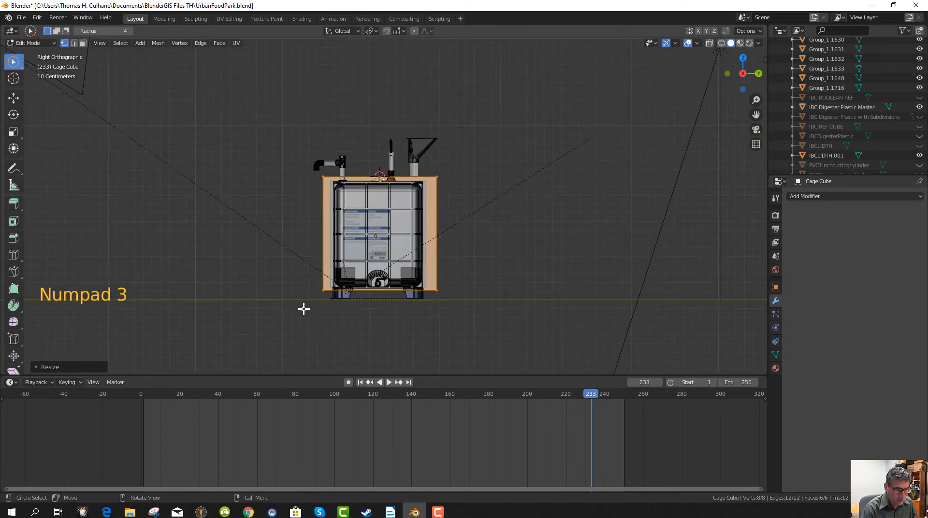
key("shift+KP_3")
key("ctrl+KP_3")
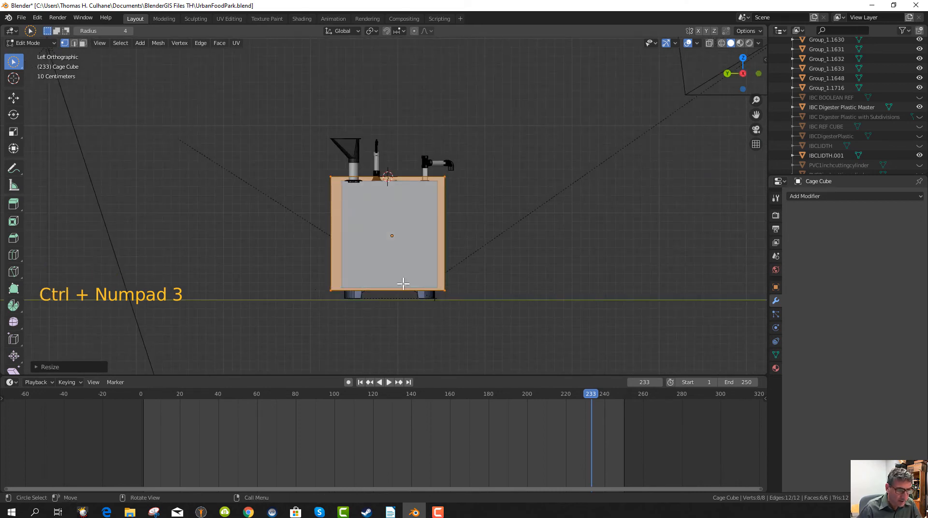
key("s")
key("y")
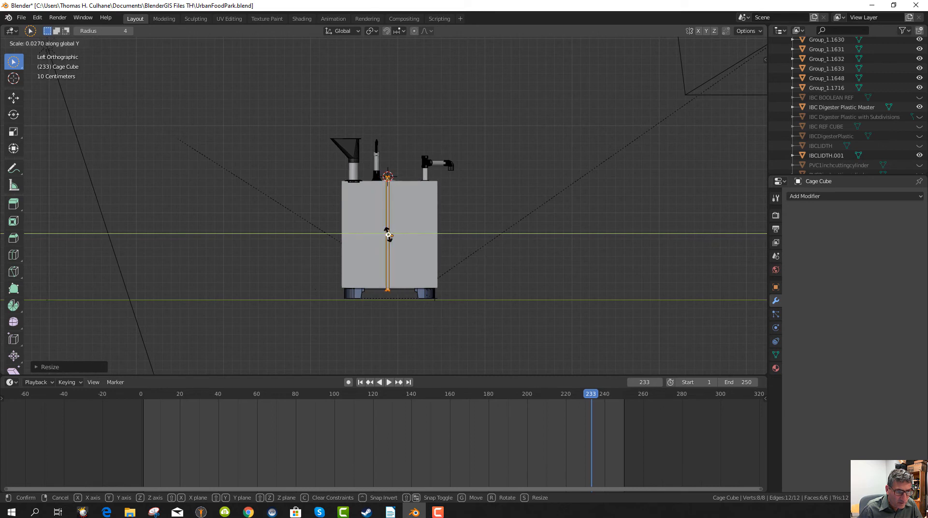
right_click(387, 235)
- In front view, move the vertical bar about 0.62 m along negative X to just outside the tank's side
middle_click_drag(388, 235, 463, 292)
key("KP_1")
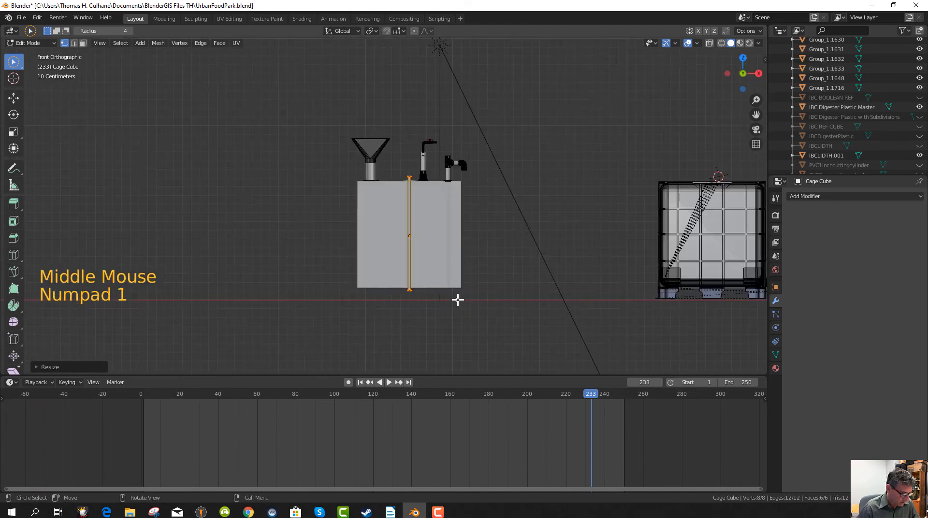
key("g")
key("x")
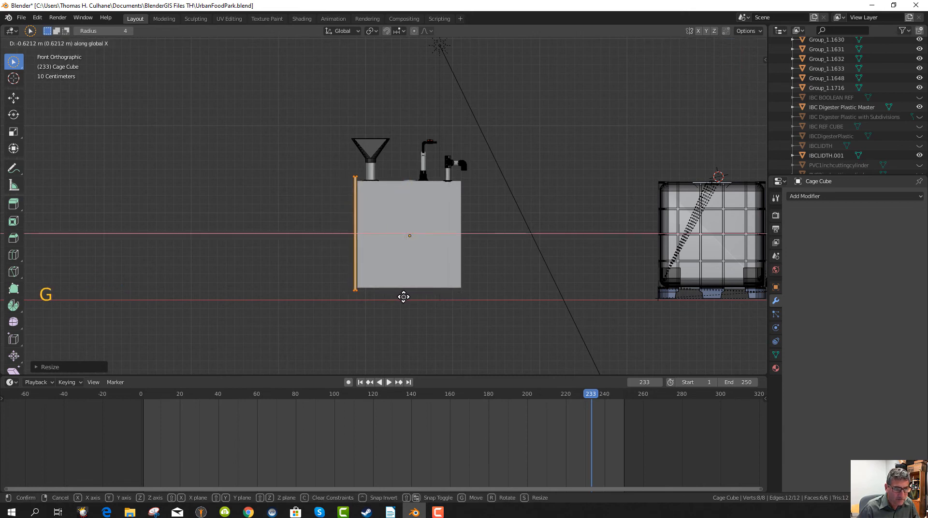
left_click(403, 297)
- In top view, move the bar about 0.59 m along negative Y to the tank's front corner and nudge it back closer to the face
middle_click_drag(404, 297, 408, 315)
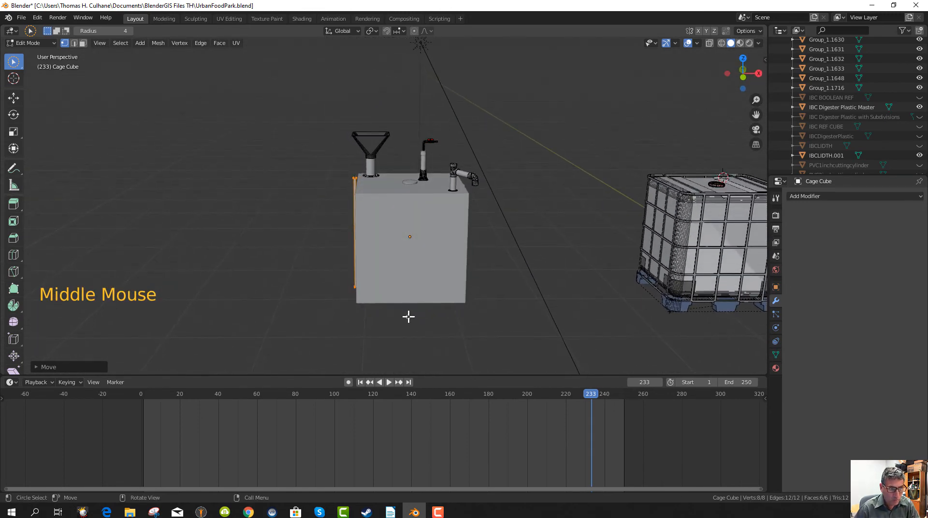
scroll(408, 314, "down", 3)
key("KP_7")
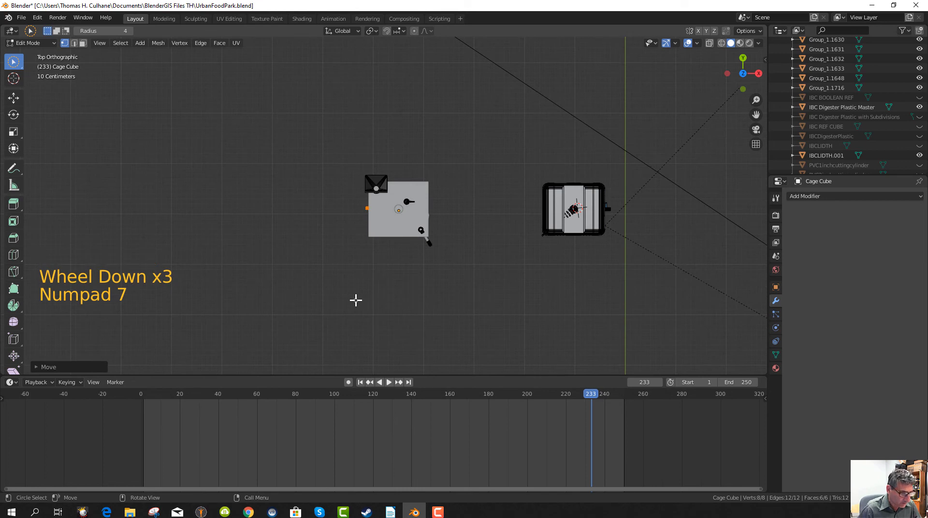
key("g")
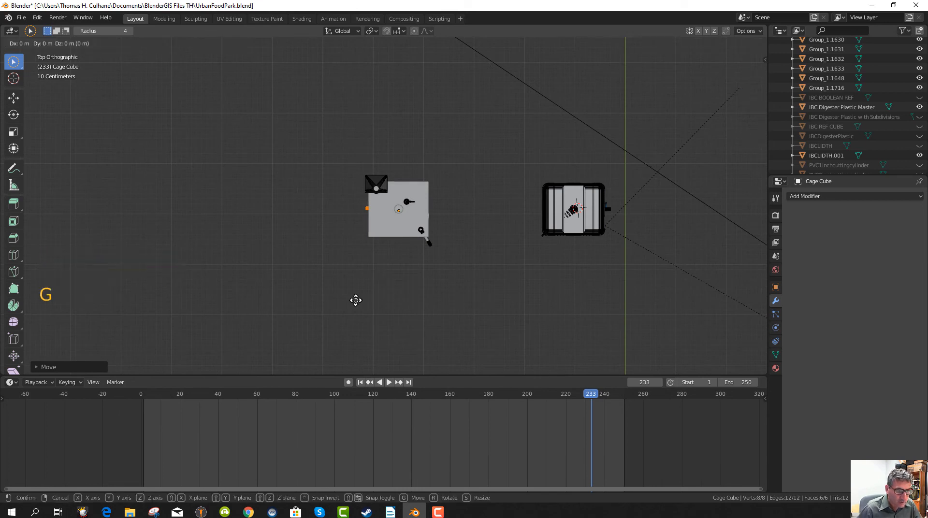
key("y")
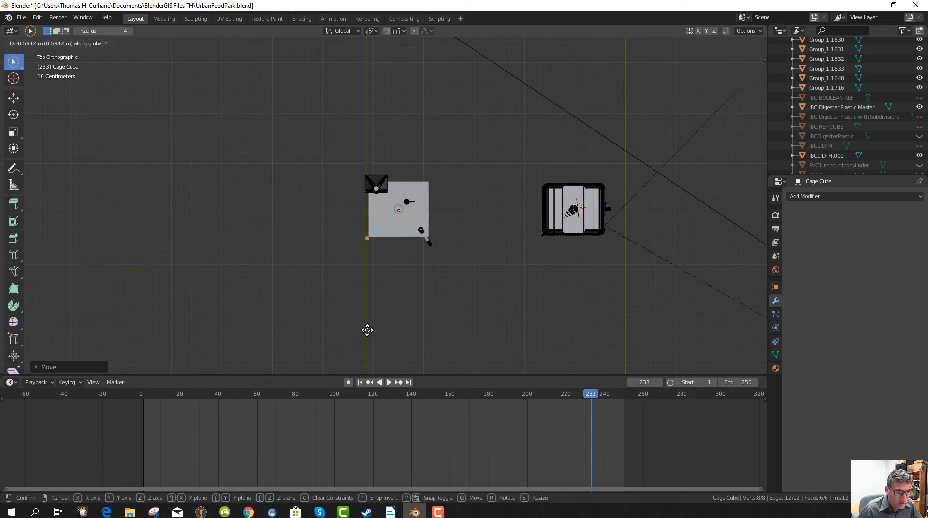
left_click(370, 330)
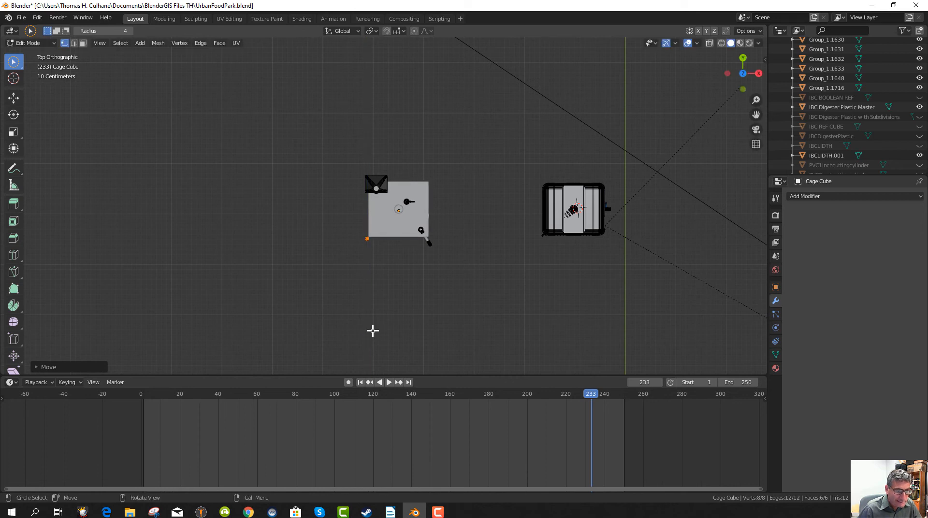
scroll(373, 330, "up", 6)
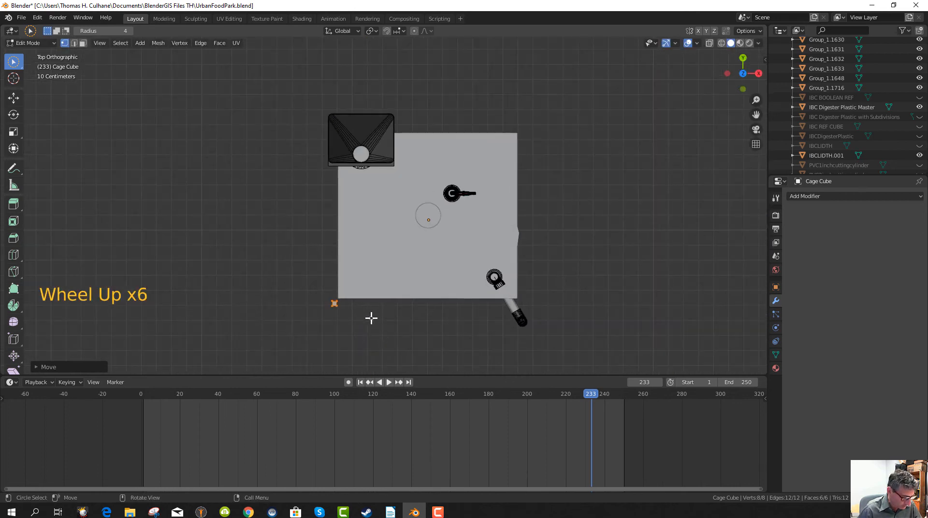
key("g")
key("y")
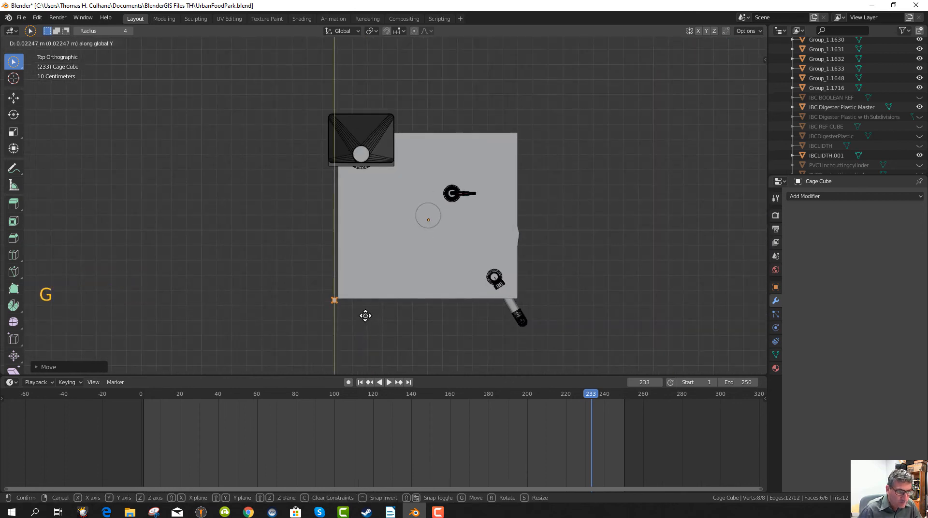
left_click(365, 317)
- In front view, duplicate the vertical bar and move the copy about 0.16 m along X across the tank's front
middle_click_drag(365, 318, 361, 232)
scroll(382, 251, "down", 4)
middle_click_drag(391, 263, 416, 271)
key("KP_1")
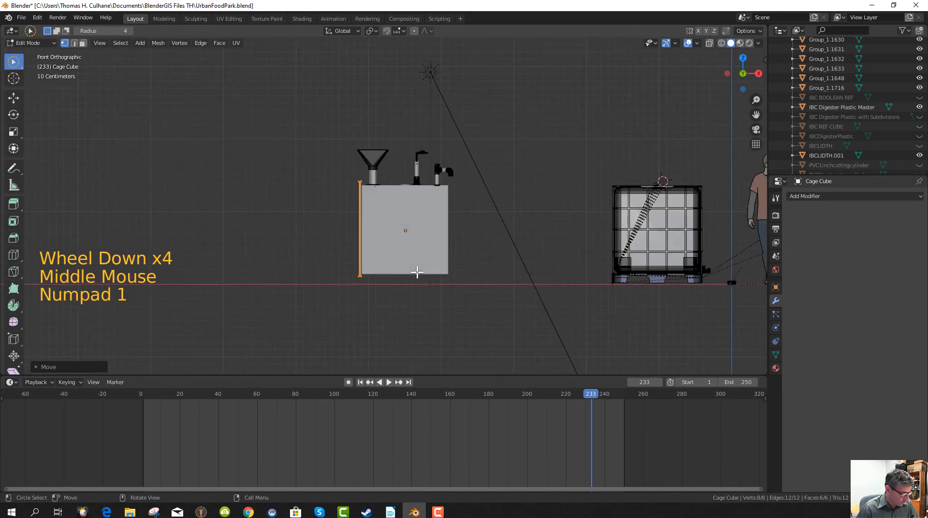
scroll(394, 273, "up", 2)
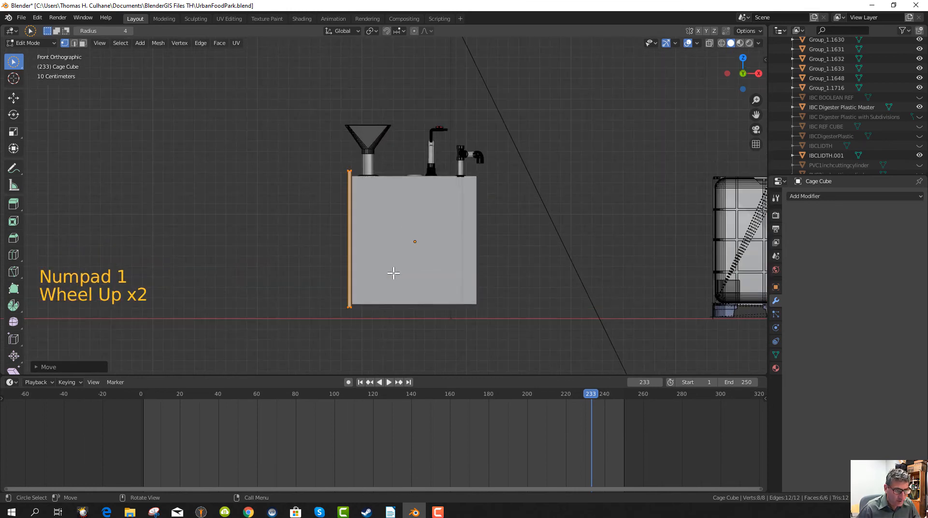
key("shift+d")
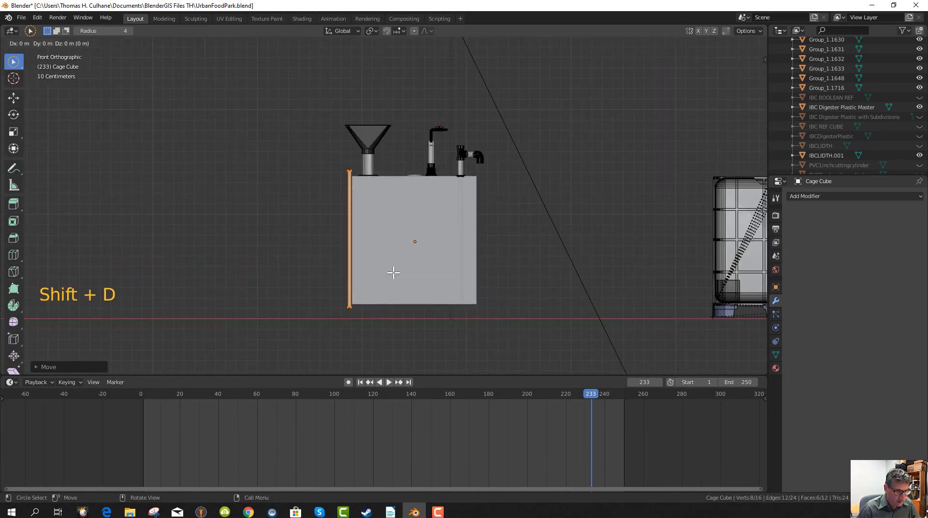
left_click(393, 274)
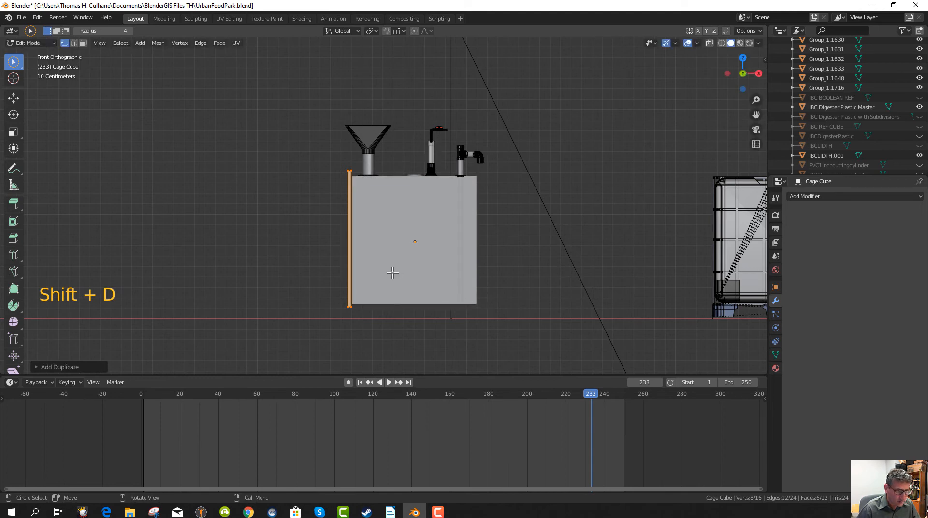
key("g")
key("x")
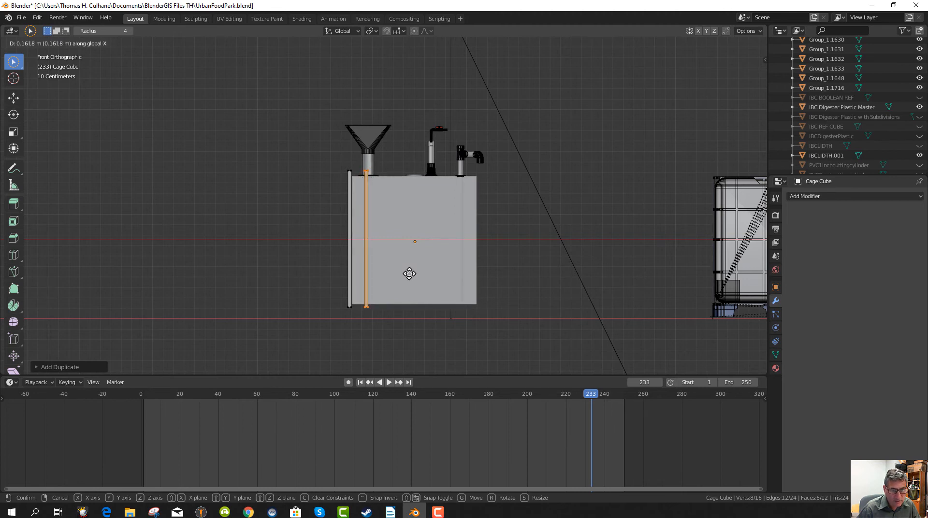
left_click(409, 273)
scroll(576, 296, "down", 2)
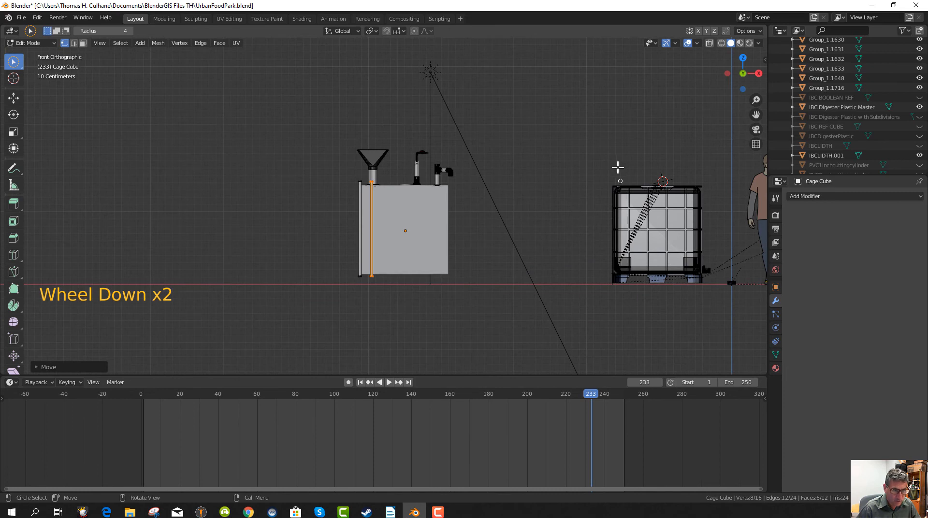
left_click(593, 178)
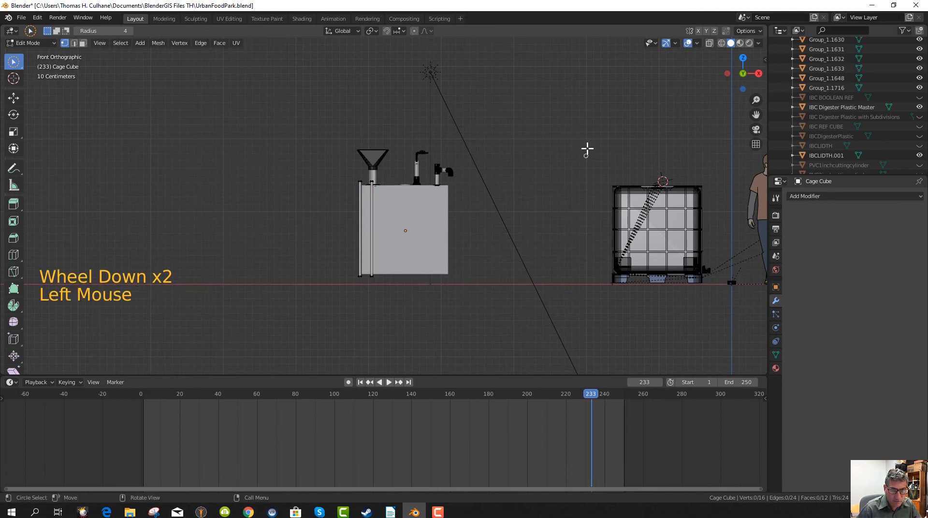
key("b")
left_click_drag(578, 121, 717, 315)
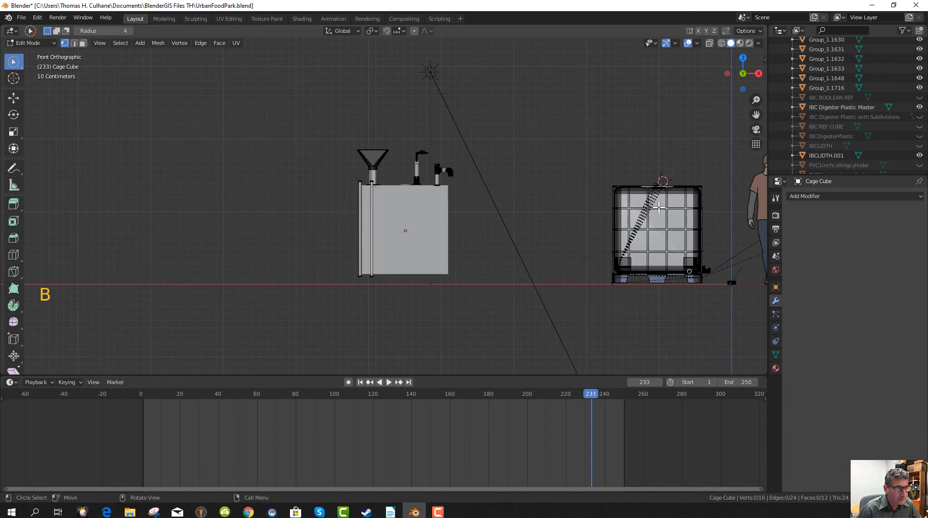
left_click(528, 183)
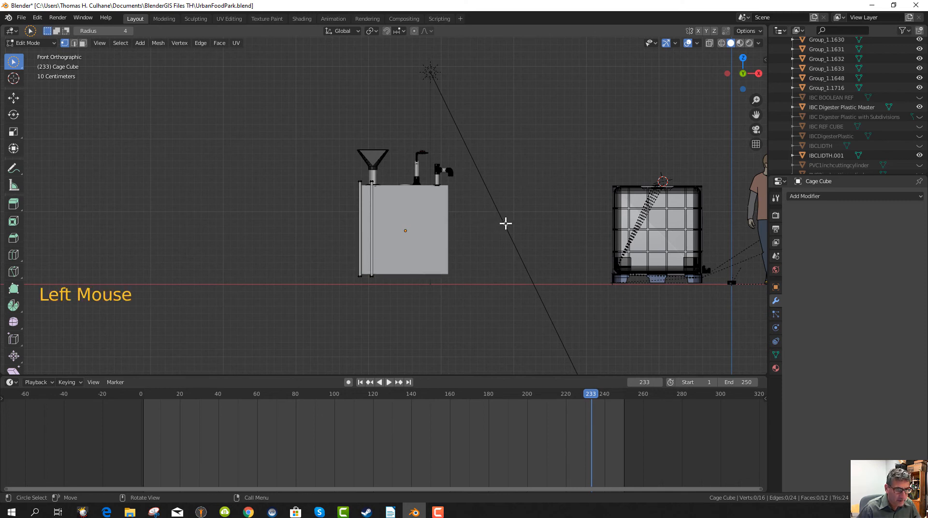
left_click(373, 213)
- In Object Mode, move the caged reference IBC along negative X until it stands beside the digester tank
key("Tab")
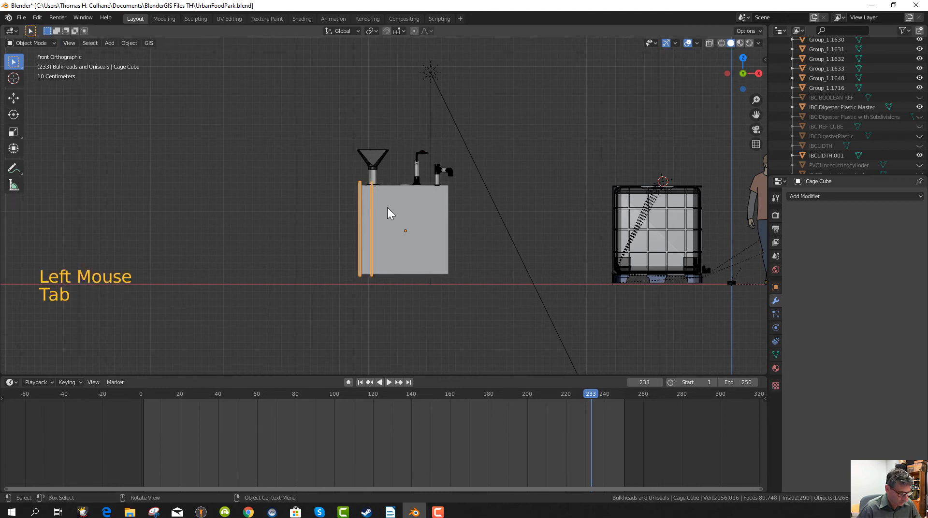
key("b")
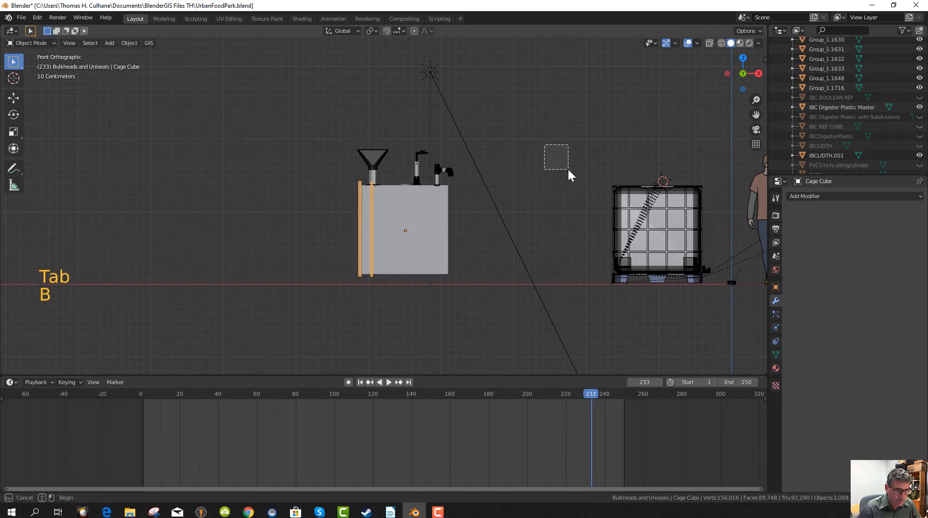
left_click(525, 156)
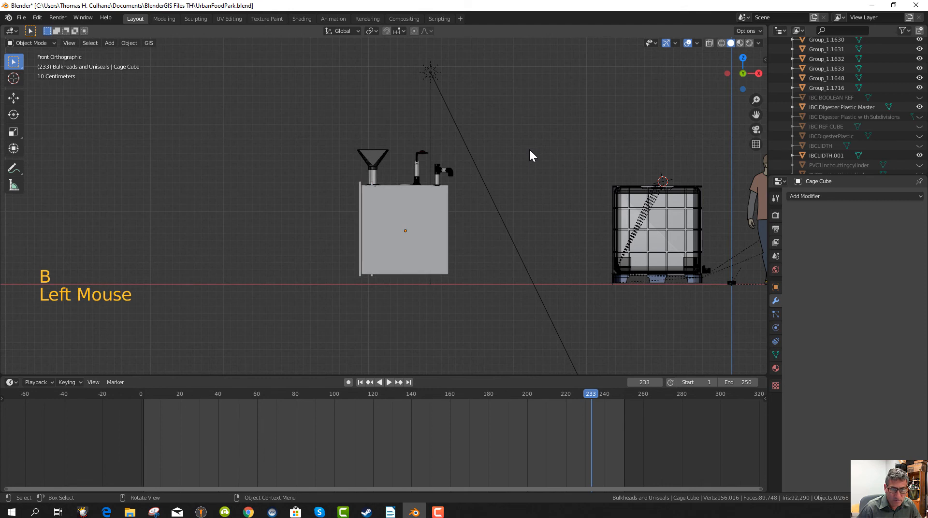
key("b")
left_click_drag(532, 148, 708, 316)
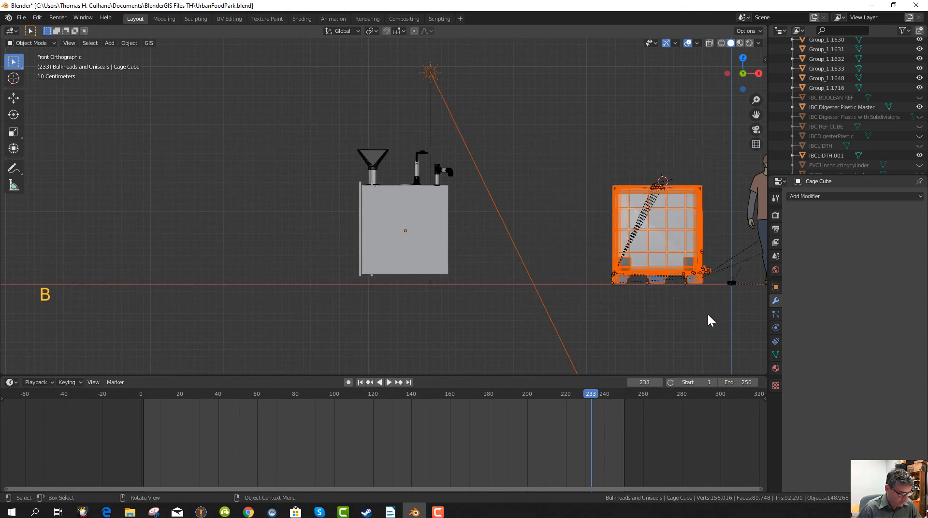
key("g")
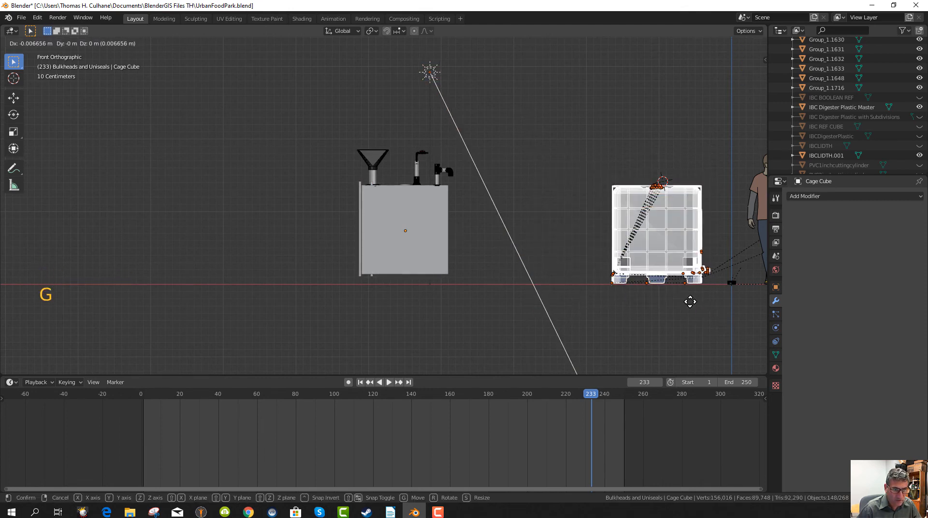
key("x")
left_click(569, 303)
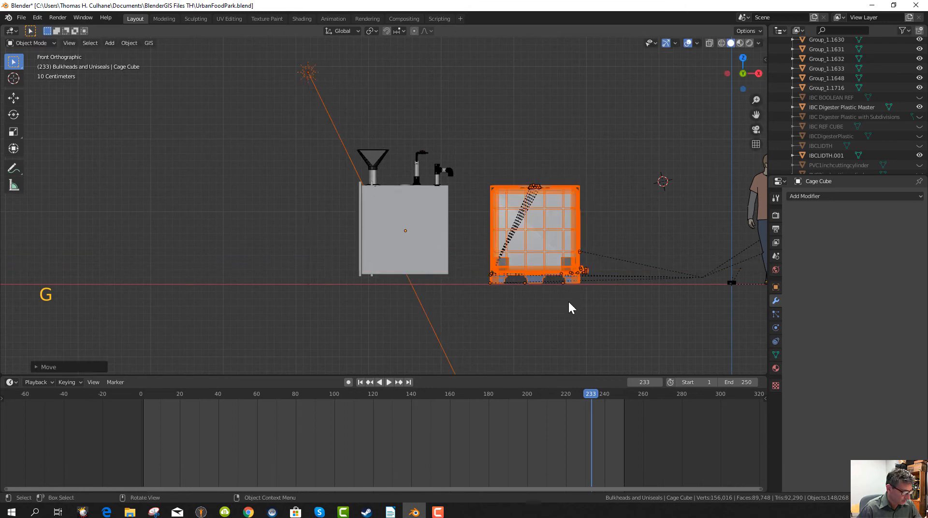
left_click(497, 324)
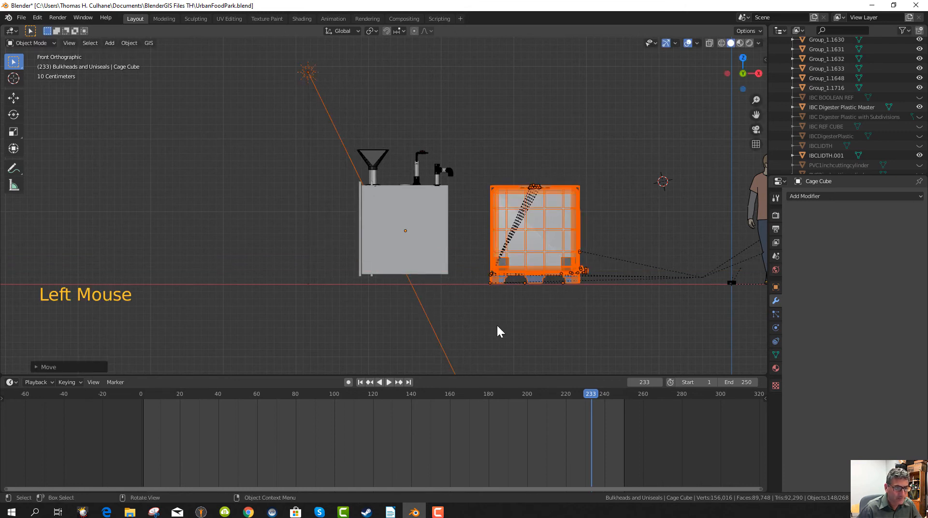
- Give the two cage bars a new material with a blue-violet base color of H 0.716, S 0.874, V 0.906
scroll(387, 228, "up", 2)
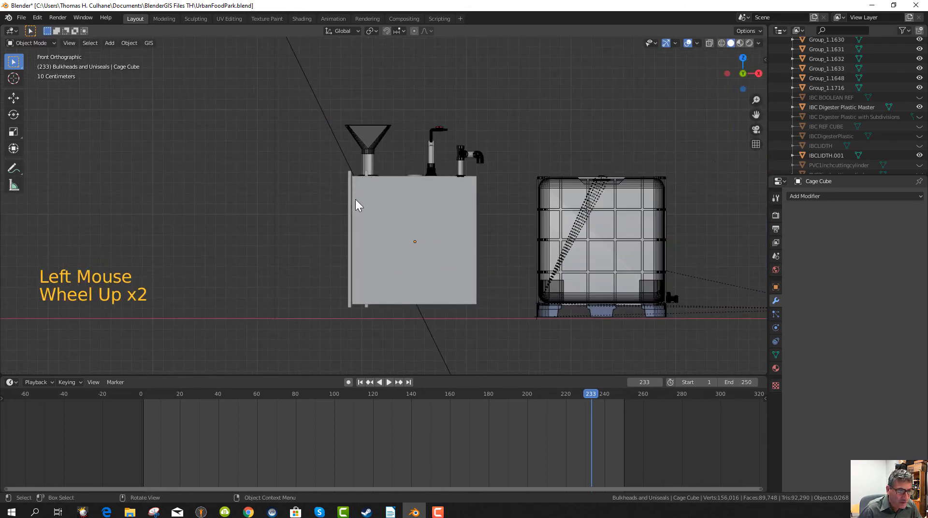
left_click(367, 175)
left_click(367, 175)
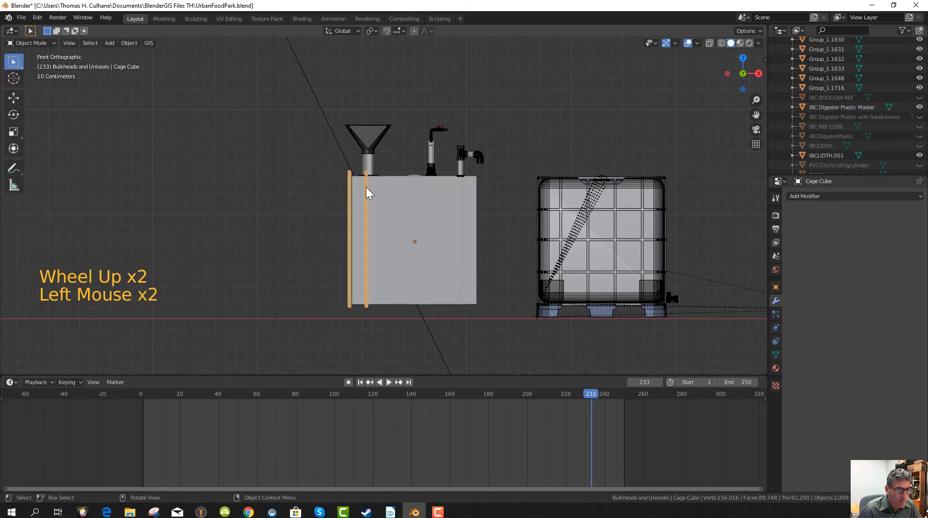
middle_click_drag(434, 279, 415, 291)
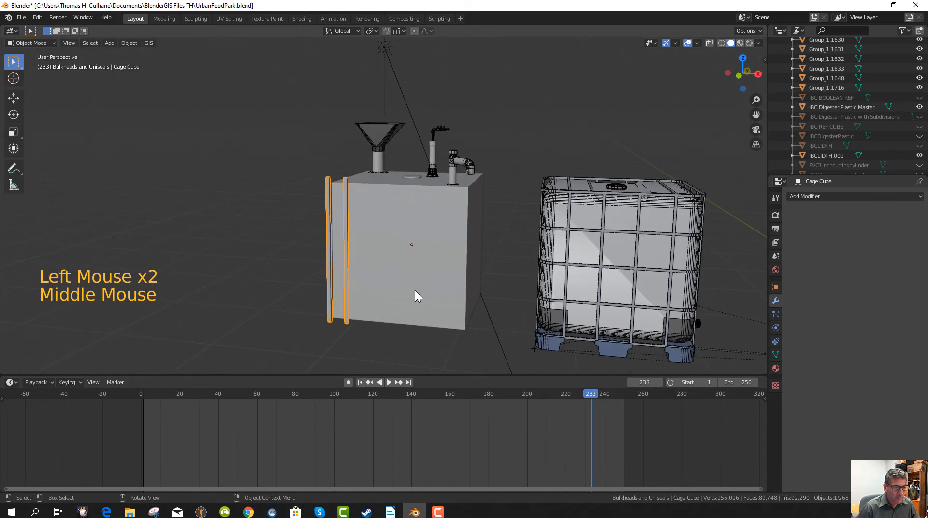
scroll(415, 290, "down", 2)
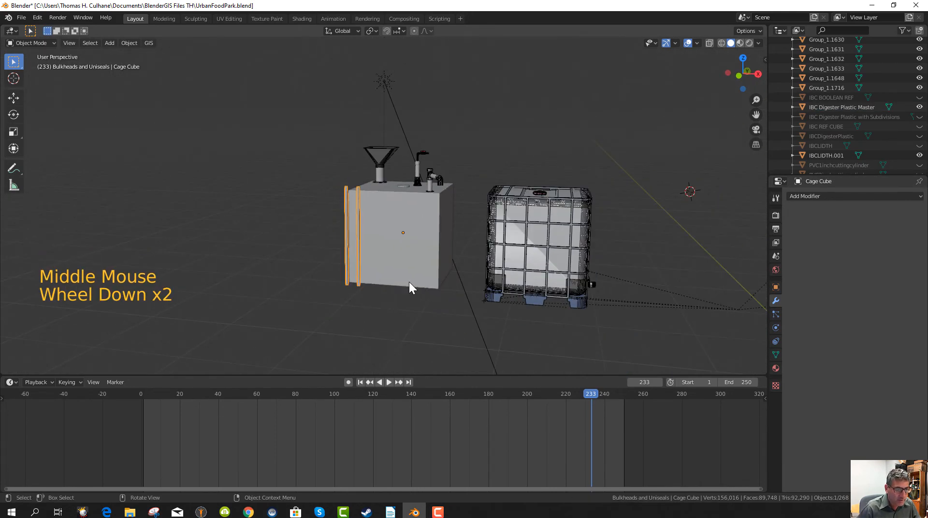
left_click(346, 233)
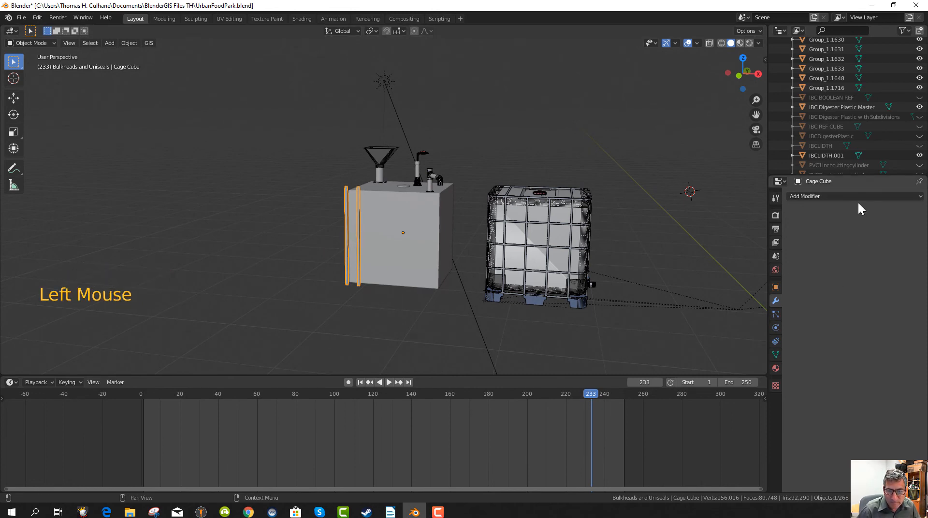
left_click(776, 368)
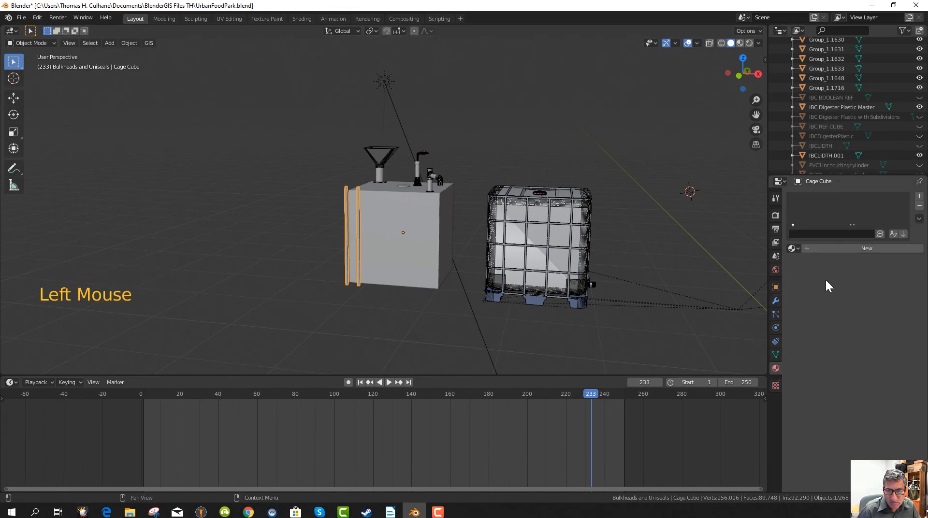
left_click(817, 249)
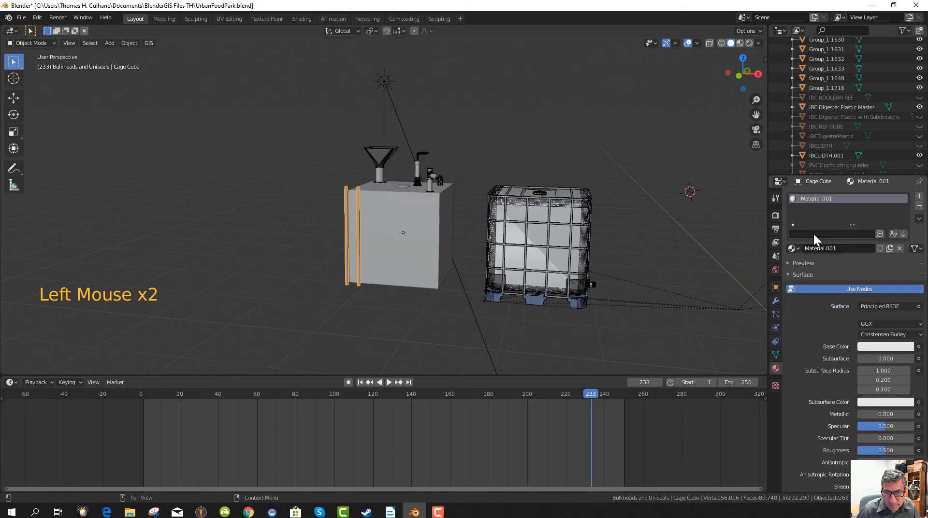
left_click(875, 347)
left_click(892, 231)
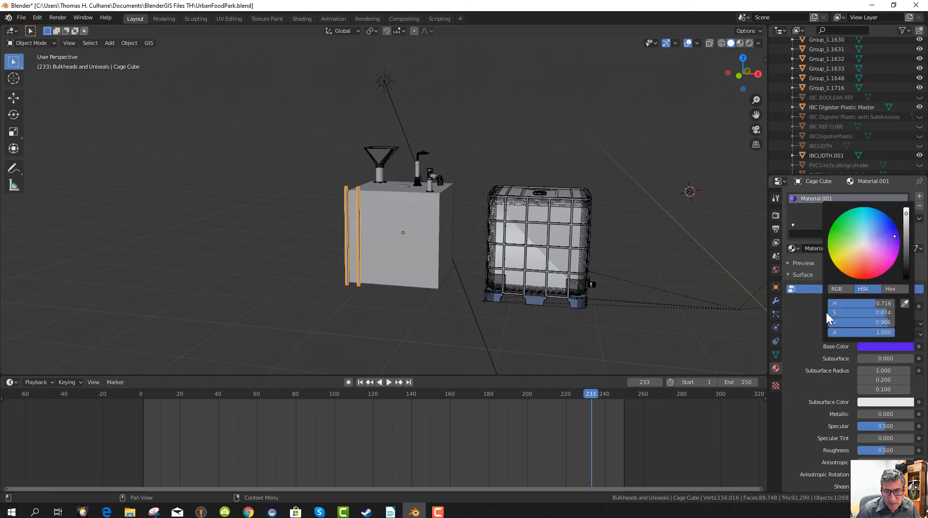
- Rename the bars' material as "Cage color"
triple_click(823, 199)
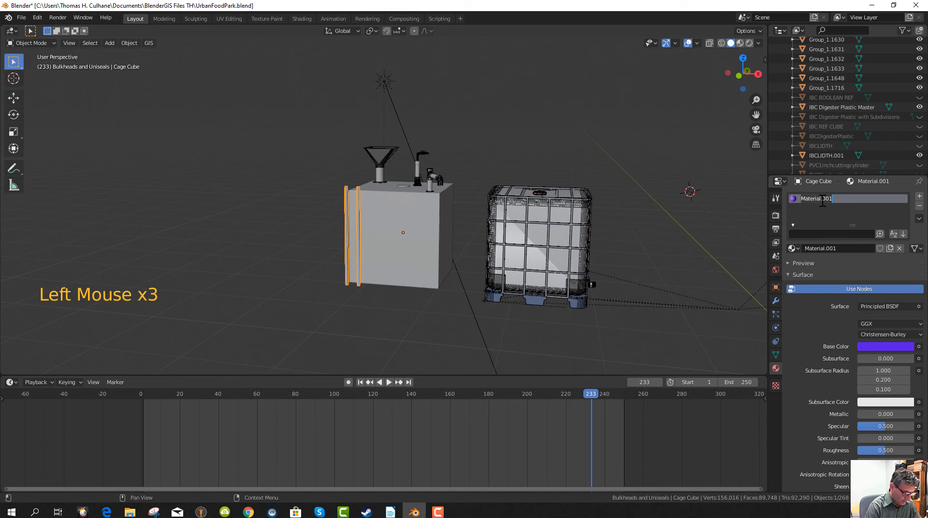
type("Cage col")
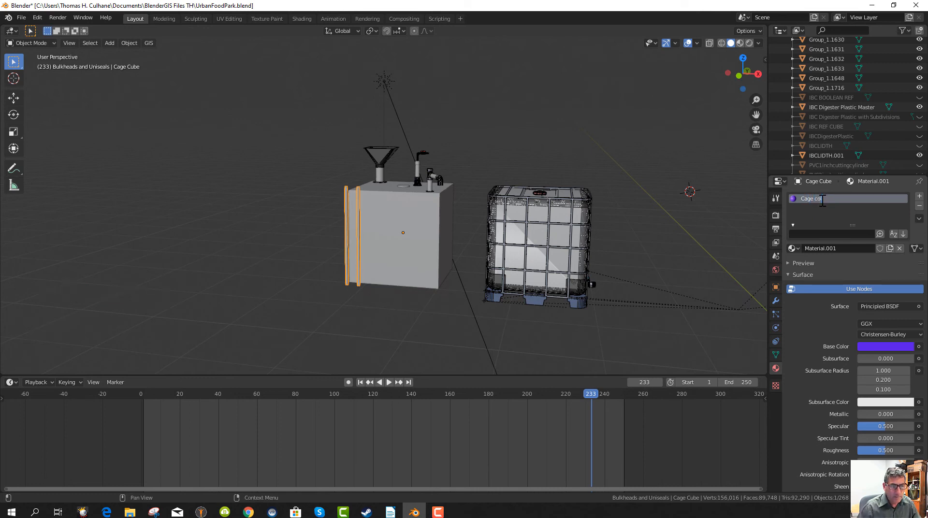
type("or")
key("Return")
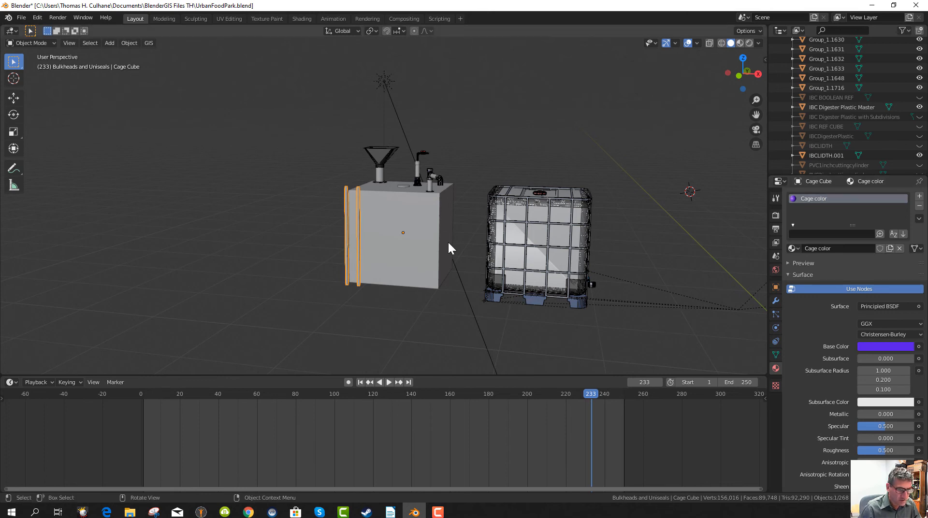
- Switch the viewport shading to Material Preview and check the colored bars at the tank's corner
key("z")
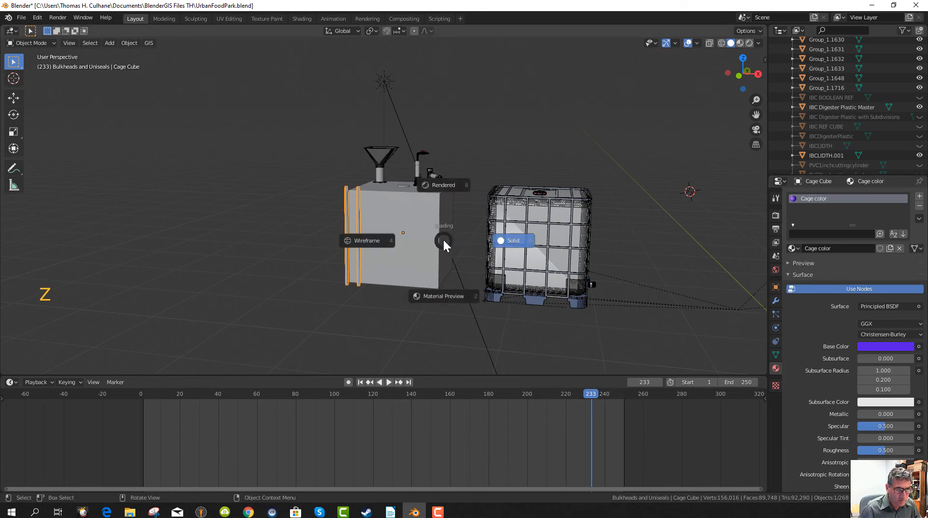
left_click(449, 297)
middle_click_drag(397, 239, 392, 267)
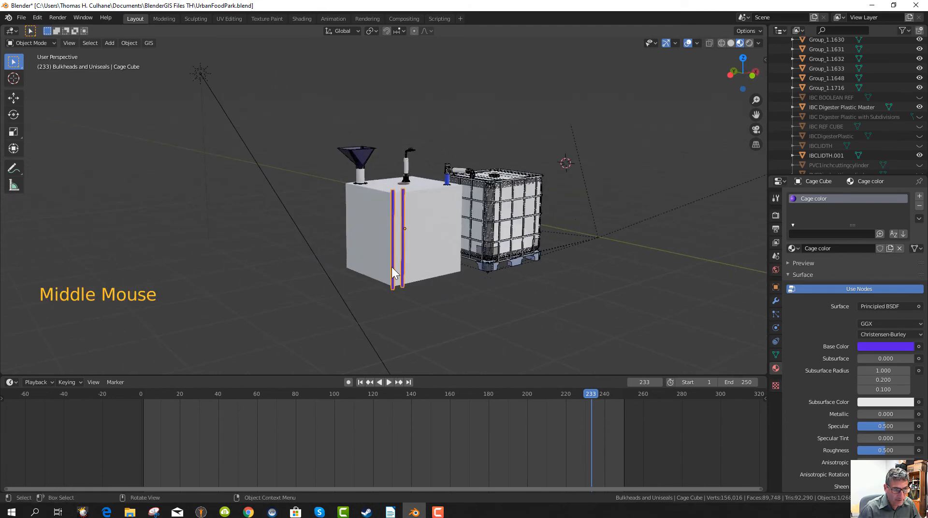
left_click(403, 225)
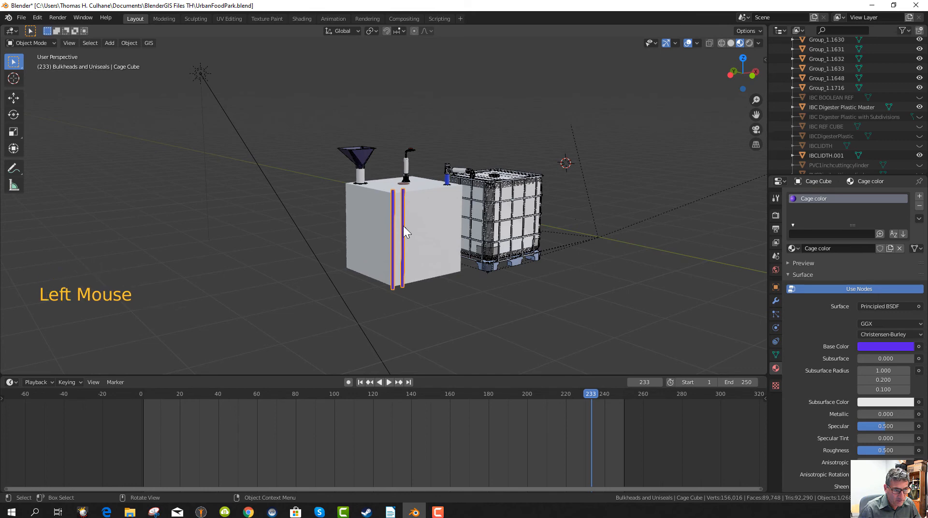
double_click(404, 246)
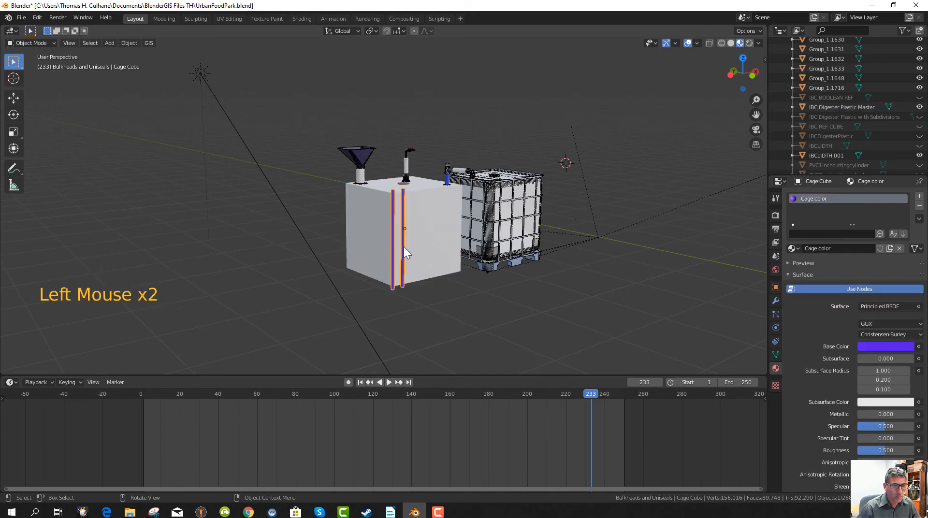
middle_click_drag(428, 328, 396, 319)
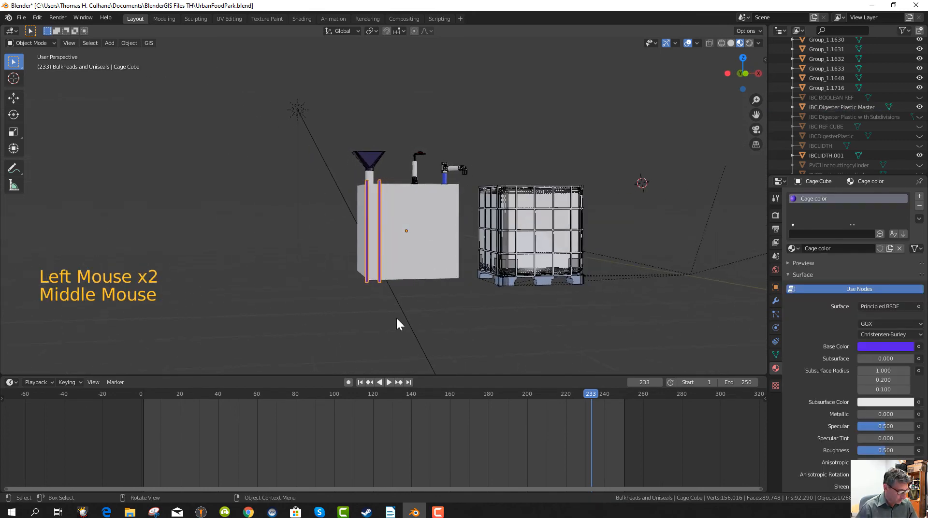
- In Edit Mode, separate all of the cage geometry by loose parts so each vertical bar is its own object
key("Tab")
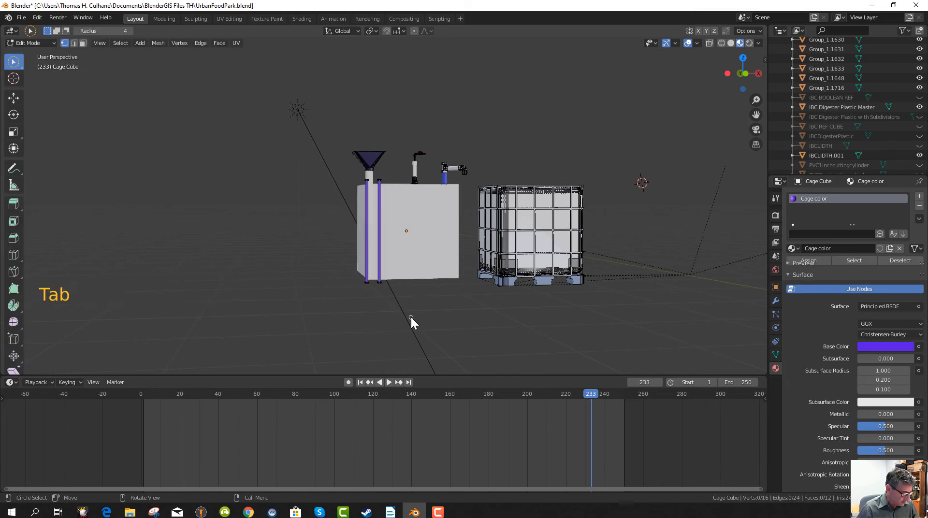
key("a")
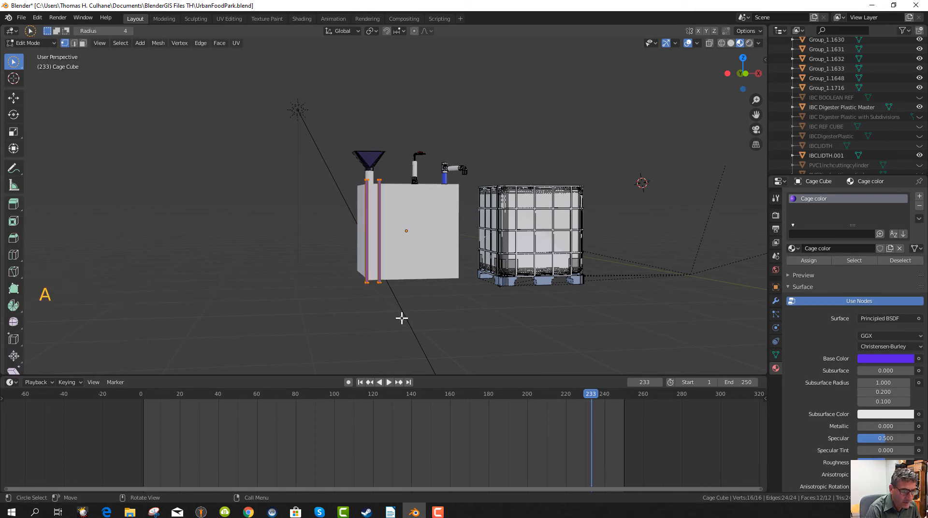
key("alt+p")
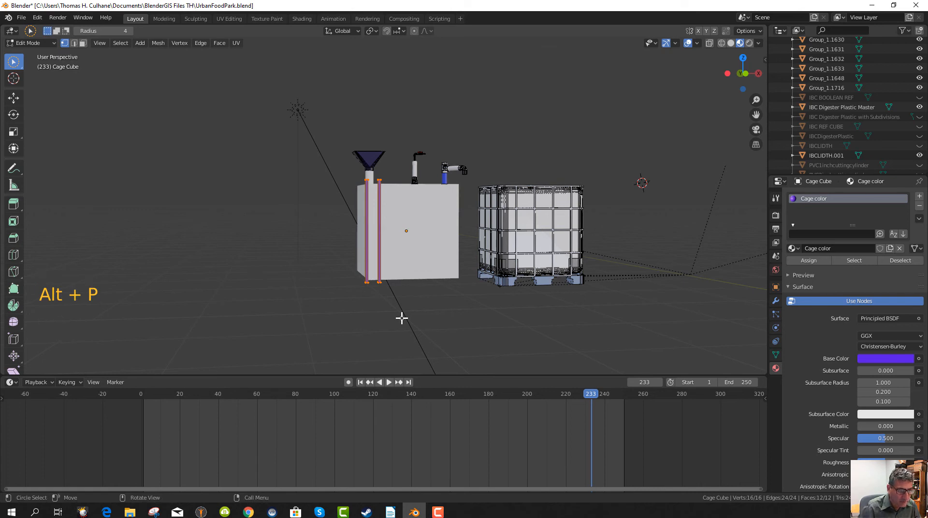
key("p")
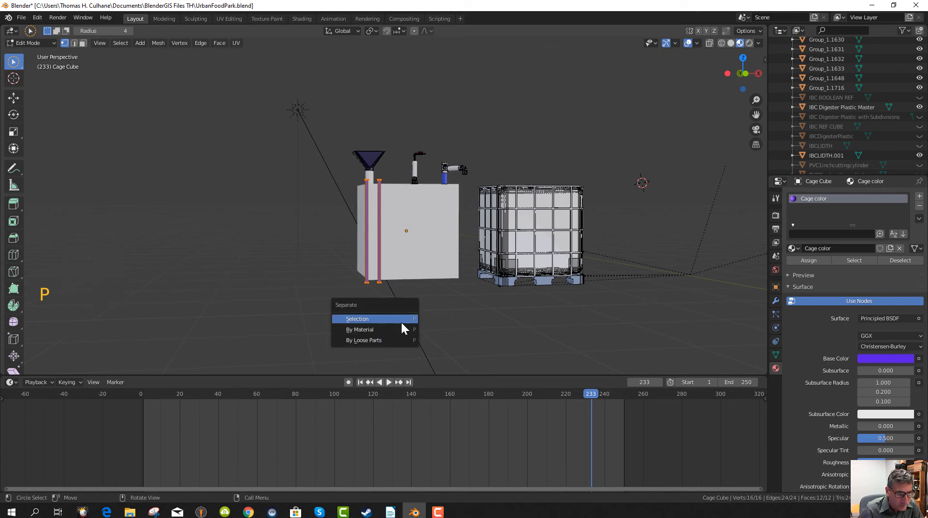
left_click(401, 340)
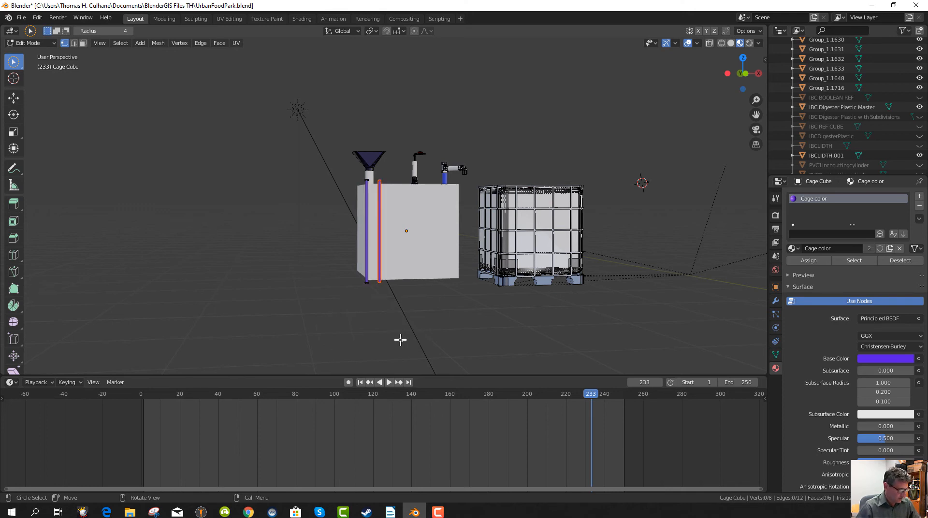
key("Tab")
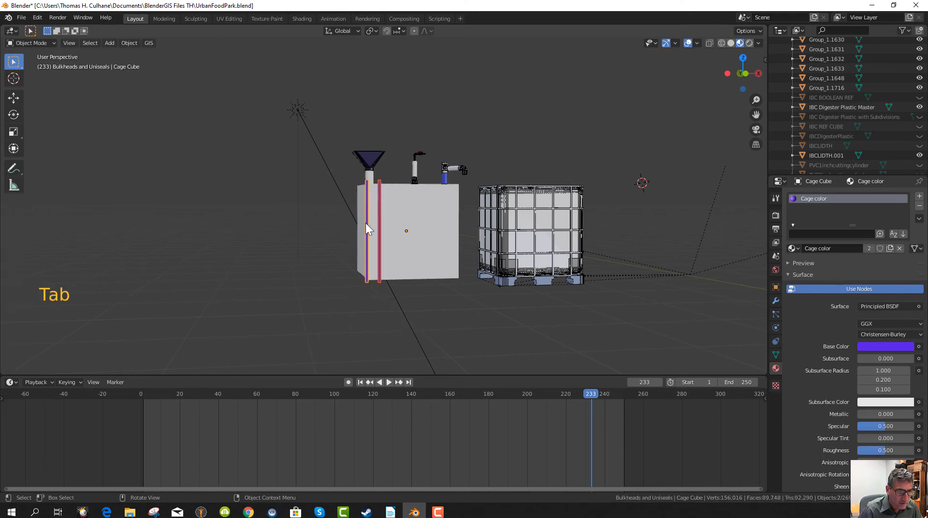
- In front view, duplicate the front-face cage bar beside the corner bar and move the copy 0.245 m along X
left_click(380, 236)
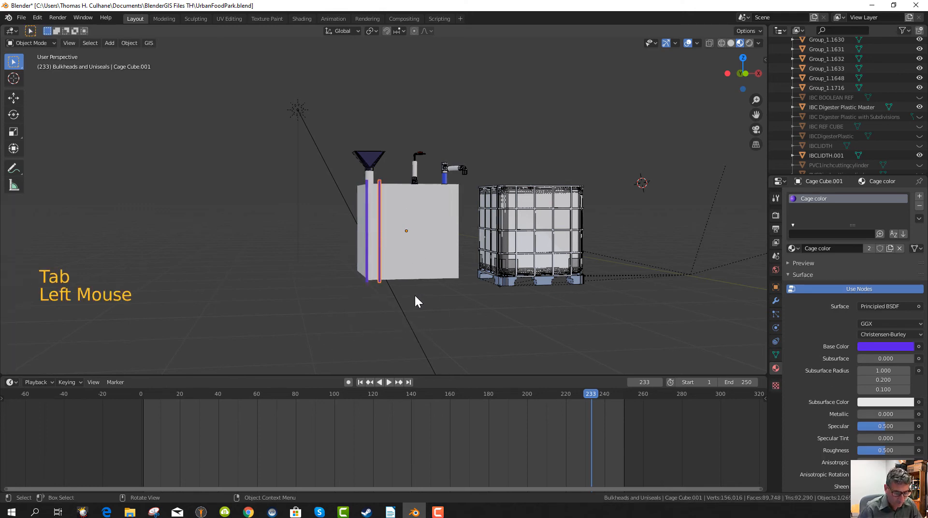
middle_click_drag(414, 294, 396, 302)
key("KP_1")
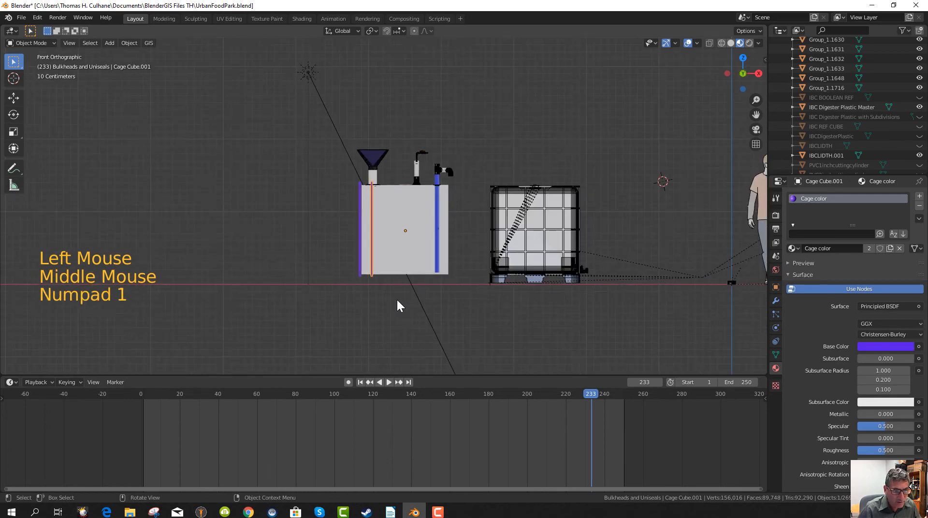
scroll(401, 283, "up", 2)
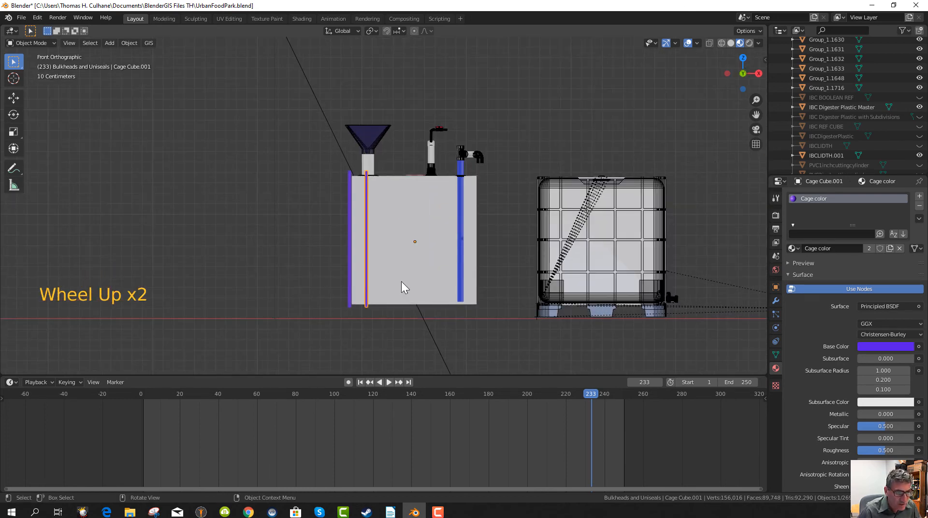
key("shift+d")
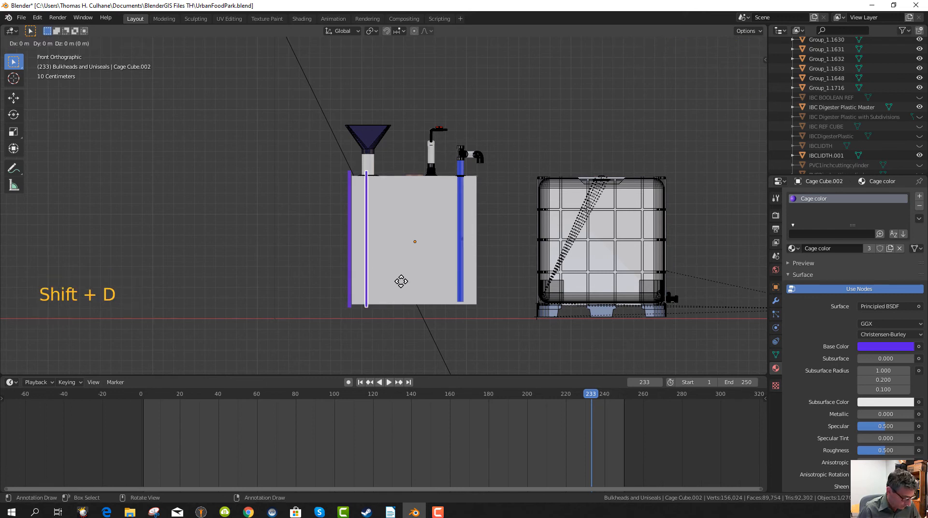
left_click(402, 281)
key("g")
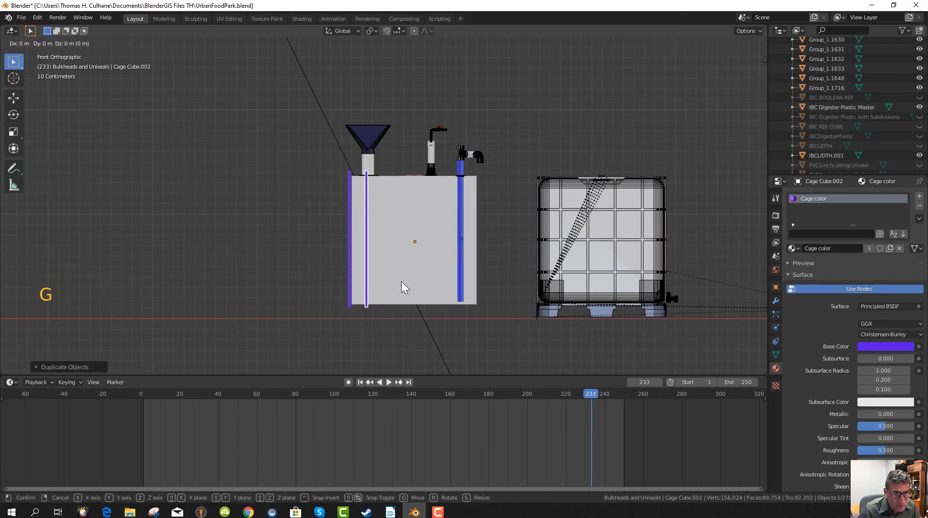
key("x")
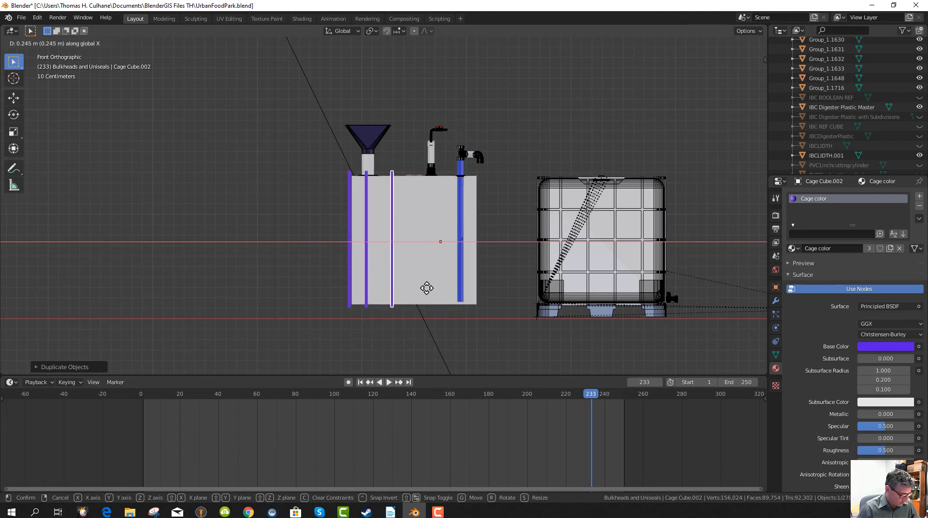
left_click(427, 289)
- Duplicate the new bar and move this copy another 0.245 m along X across the tank's front face
key("shift+d")
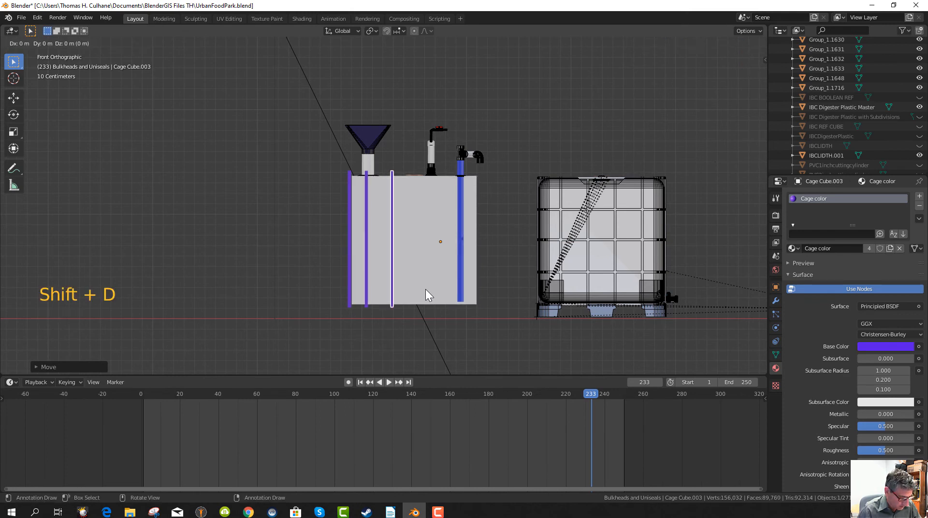
key("g")
key("x")
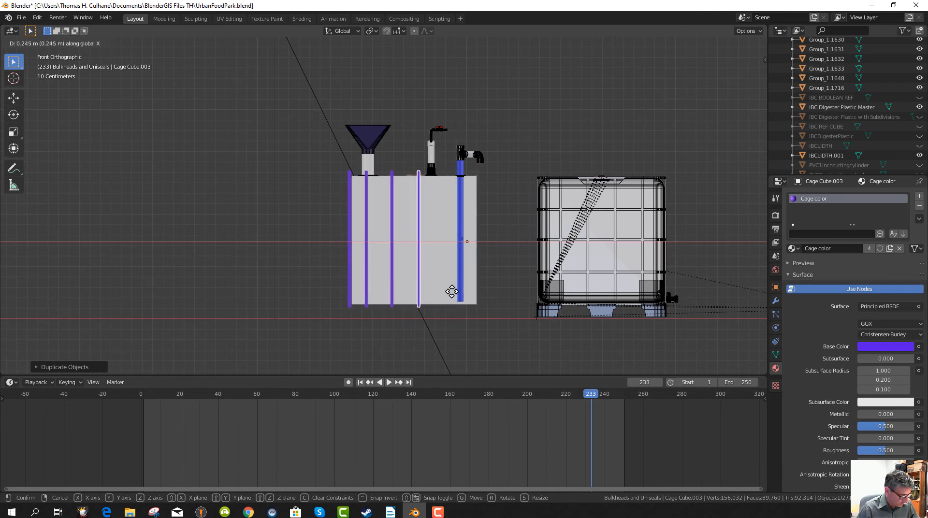
left_click(452, 291)
- Duplicate the latest bar once more and move the copy about 0.33 m along X, next to the blue pipe
key("shift+d")
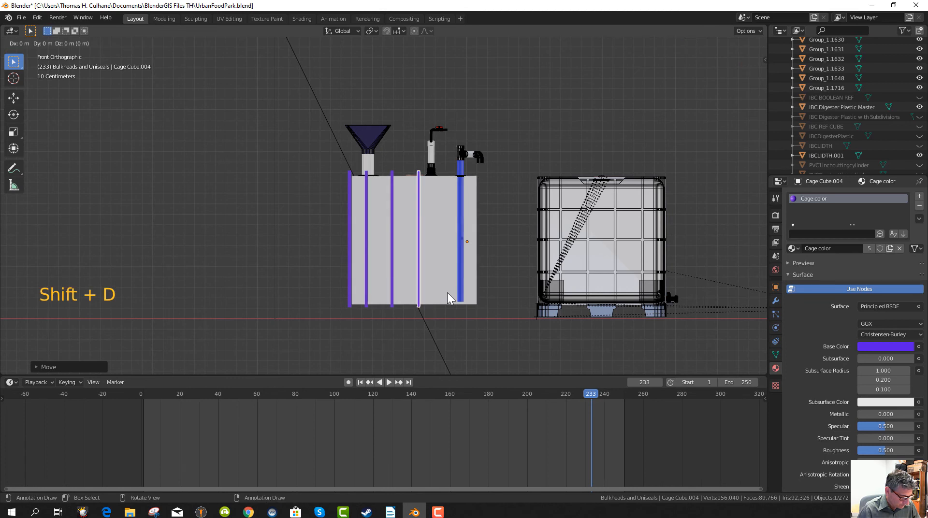
key("g")
key("x")
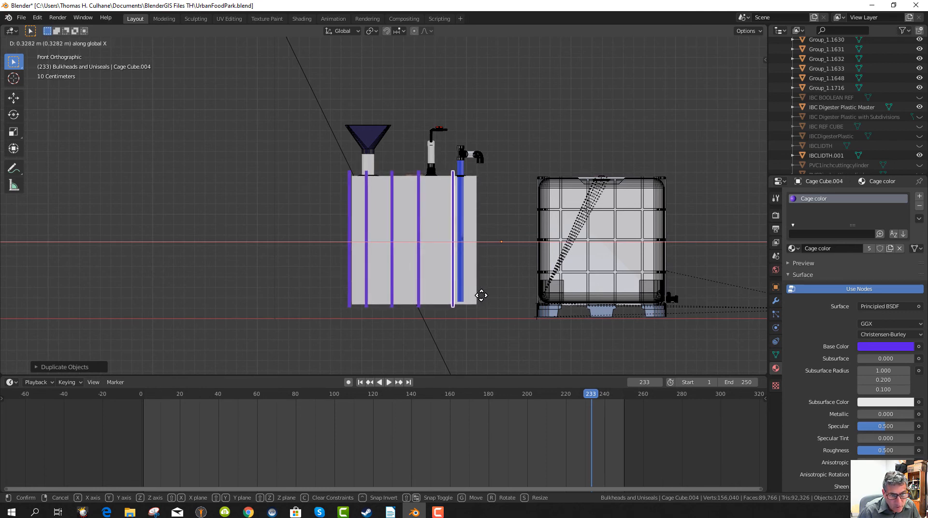
left_click(483, 295)
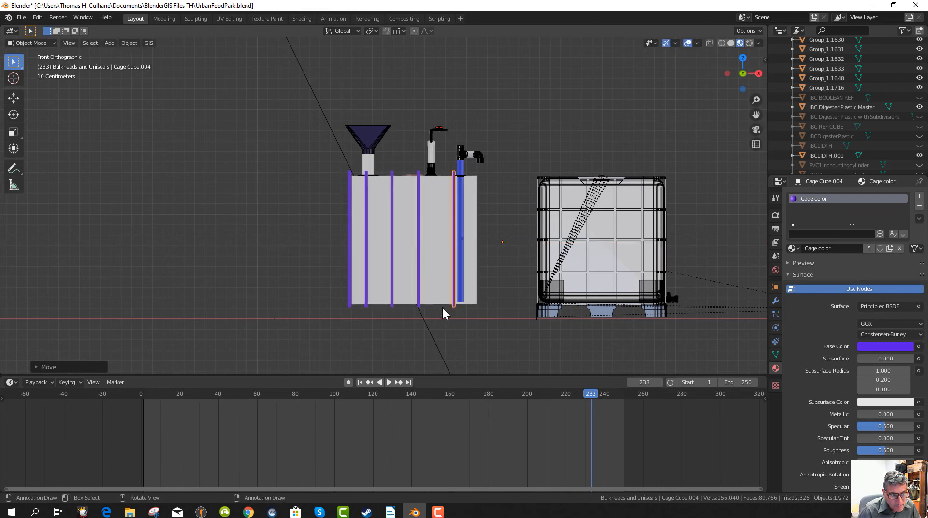
- Select the second-to-last front bar and shift it along X toward the bar beside the blue pipe
left_click(418, 271)
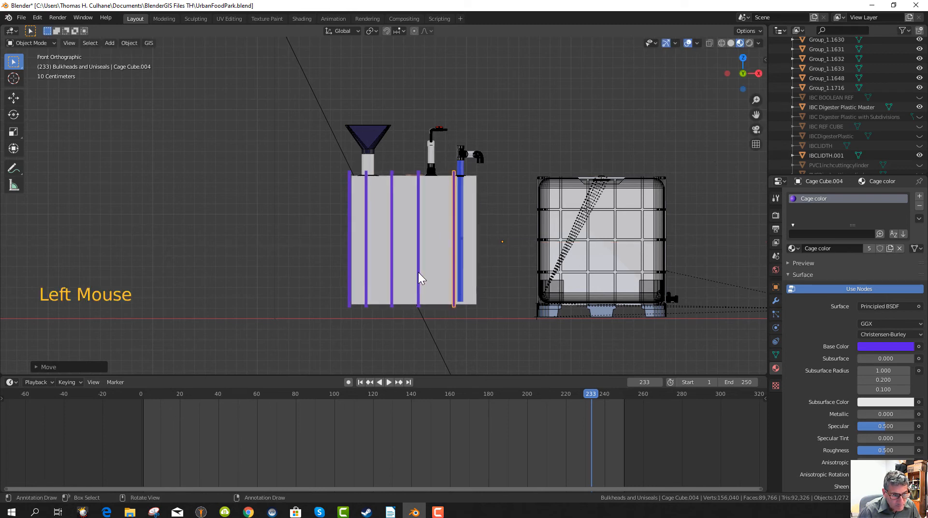
left_click(418, 271)
left_click(419, 264)
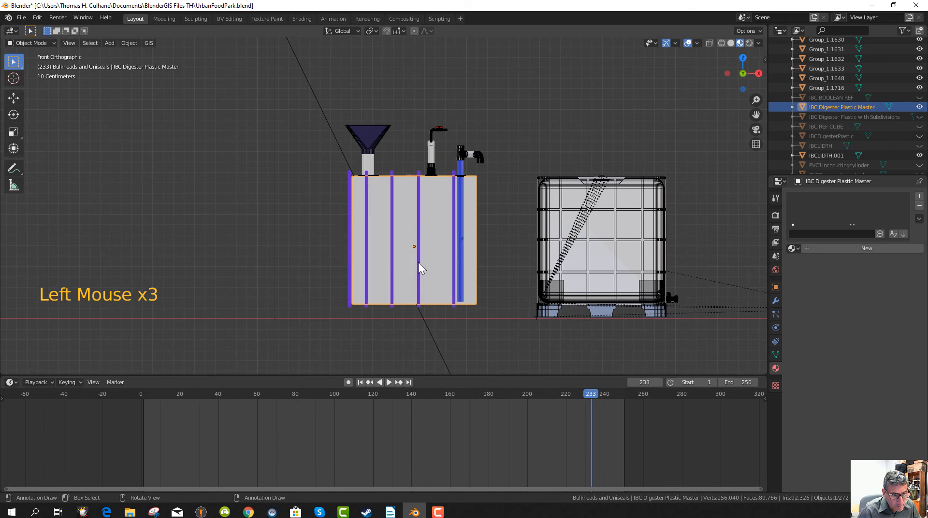
left_click(419, 251)
left_click(419, 247)
left_click(419, 245)
left_click(415, 253)
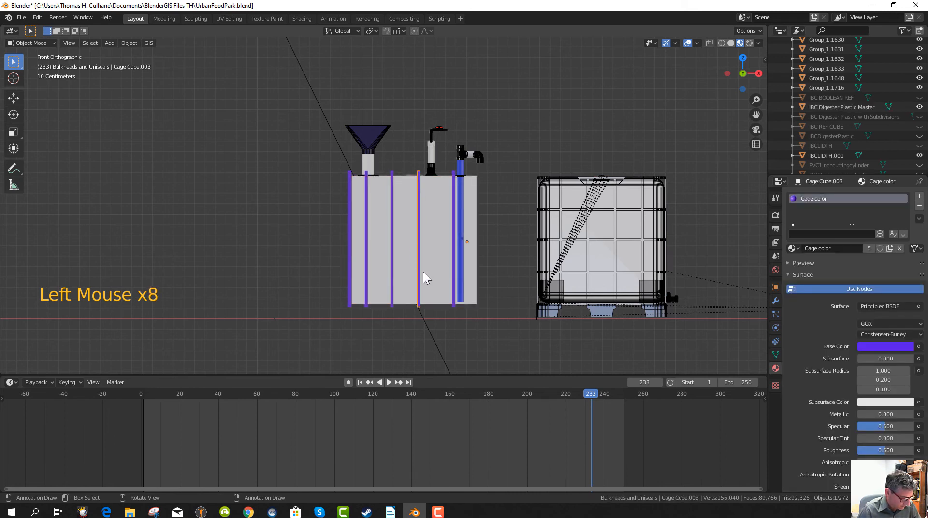
key("g")
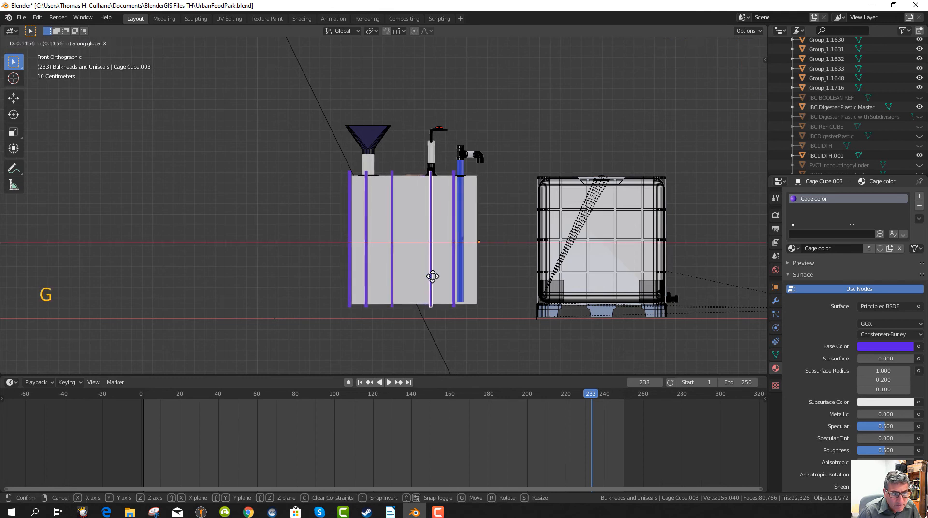
left_click(432, 277)
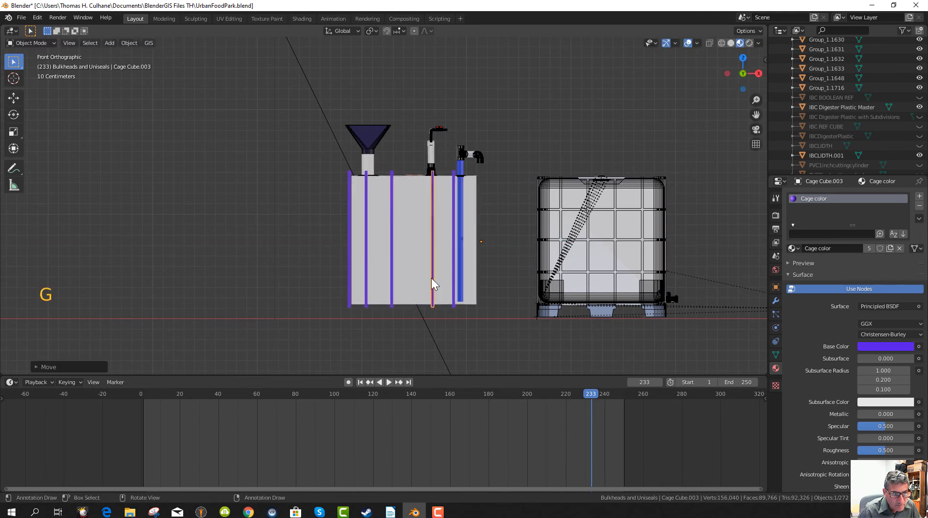
- Select the middle front bar and move it about 0.07 m along X to even out the spacing
left_click(393, 224)
left_click(392, 225)
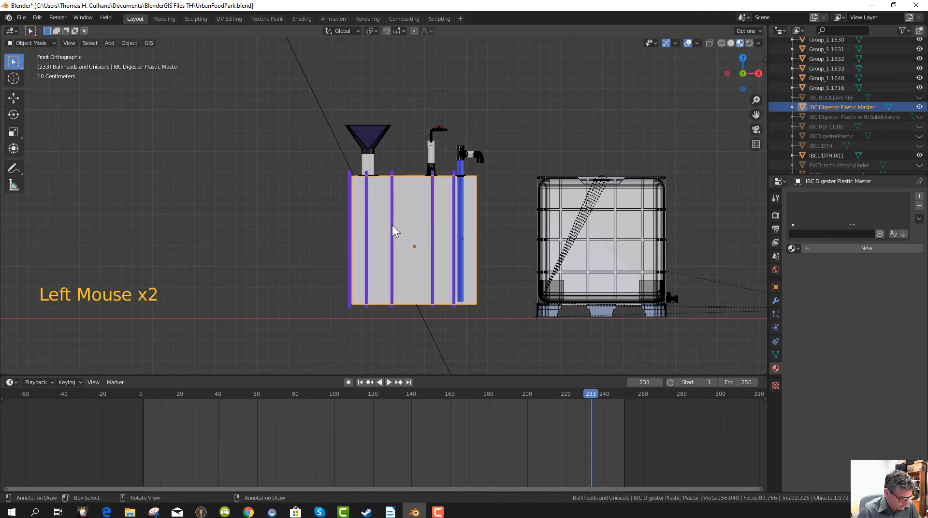
key("g")
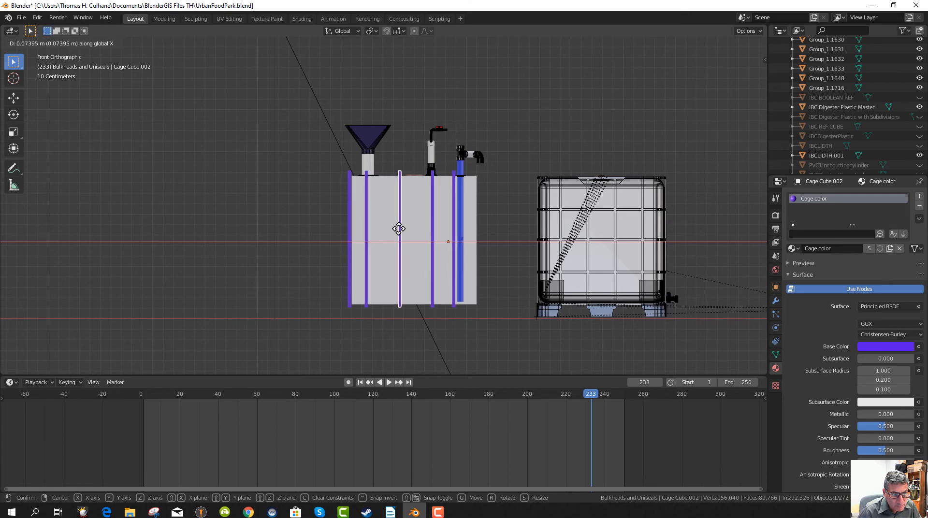
left_click(399, 229)
- Move the front bar under the funnel about 0.04 m along X, leaving the PVC pipe behind it in place
left_click(367, 221)
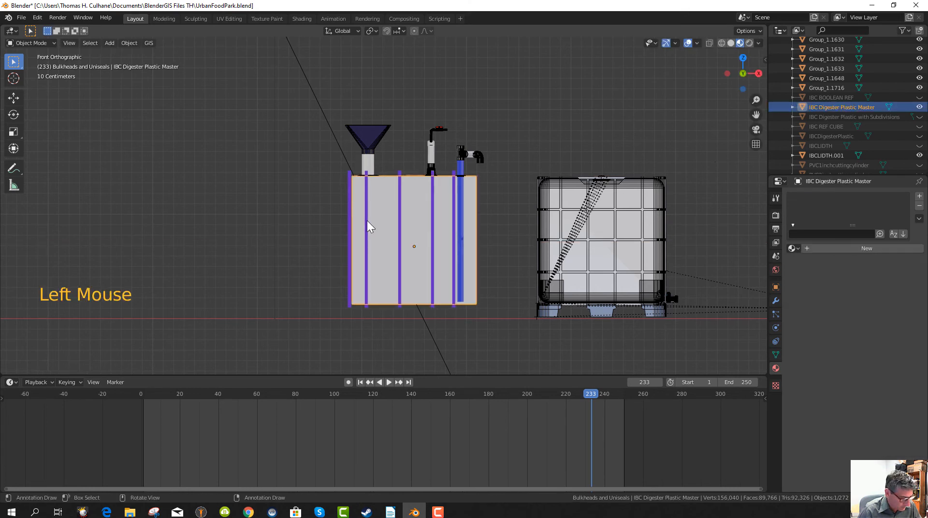
left_click(367, 221)
key("g")
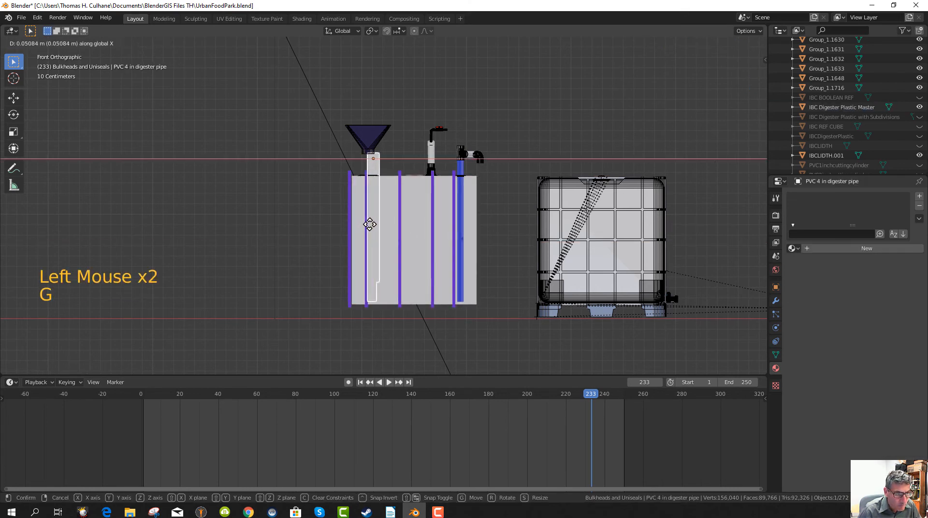
left_click(367, 221)
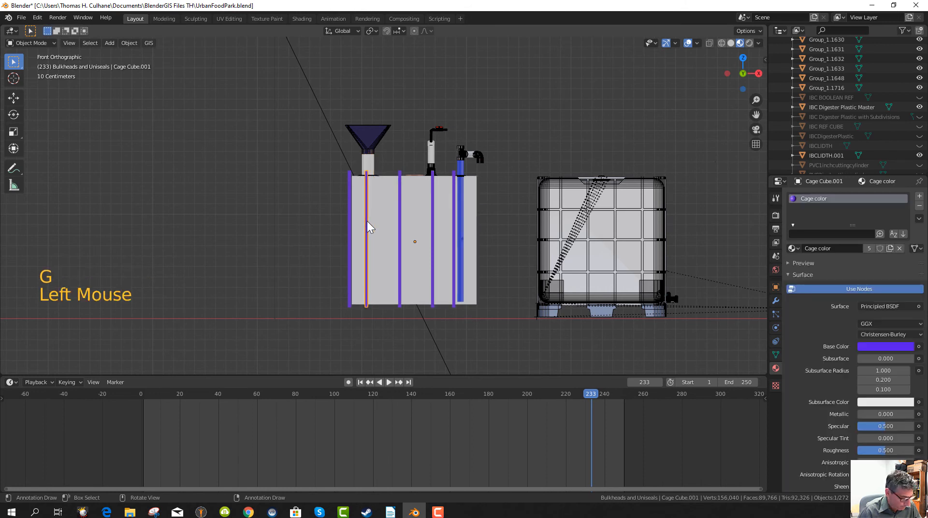
key("g")
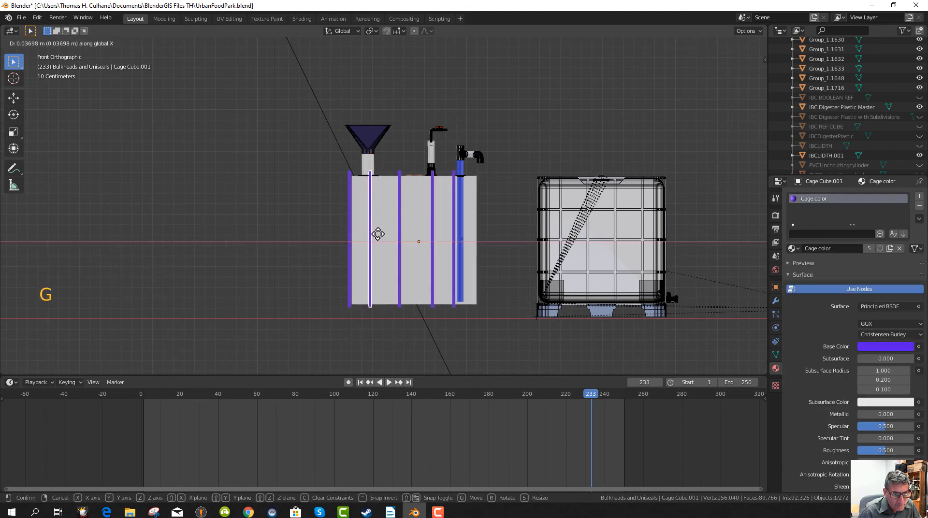
left_click(382, 235)
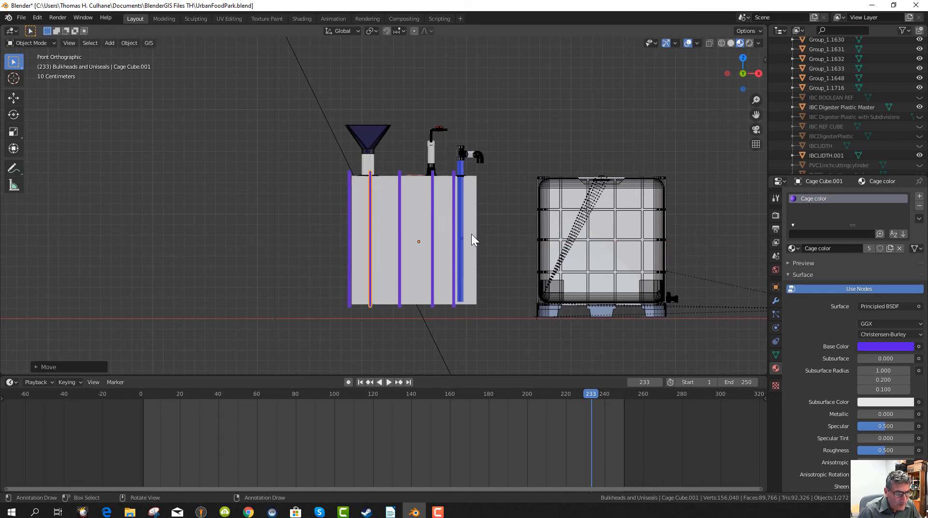
- Duplicate the corner bar at the funnel side and move the copy along X to the tank's opposite side
left_click(349, 227)
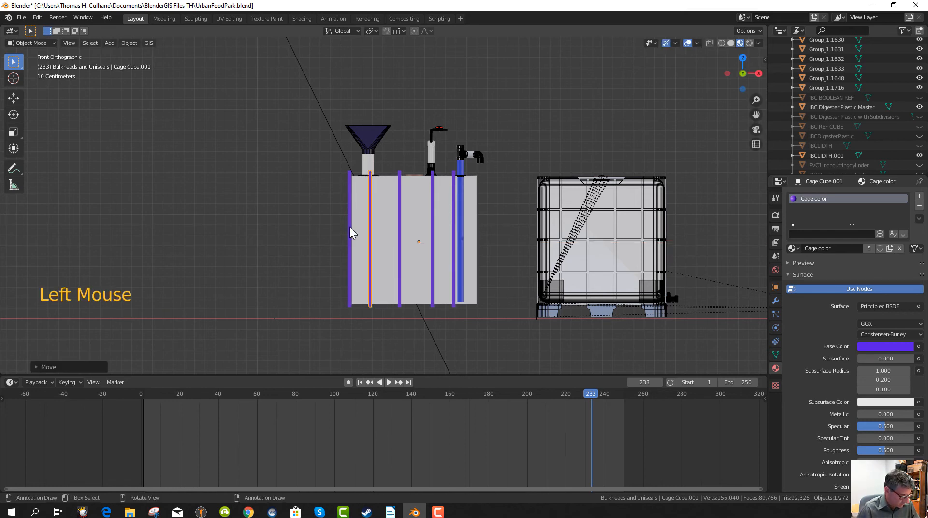
key("shift+d")
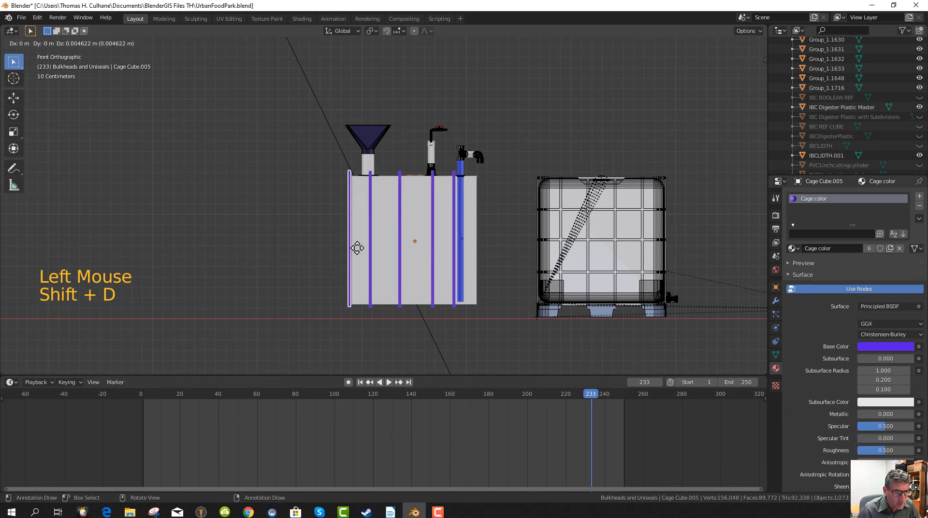
key("z")
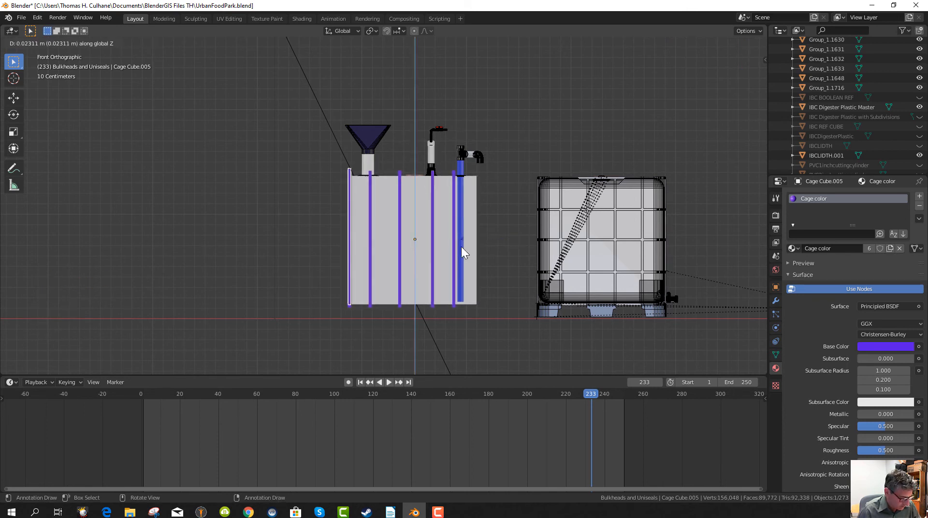
left_click(461, 246)
key("g")
key("x")
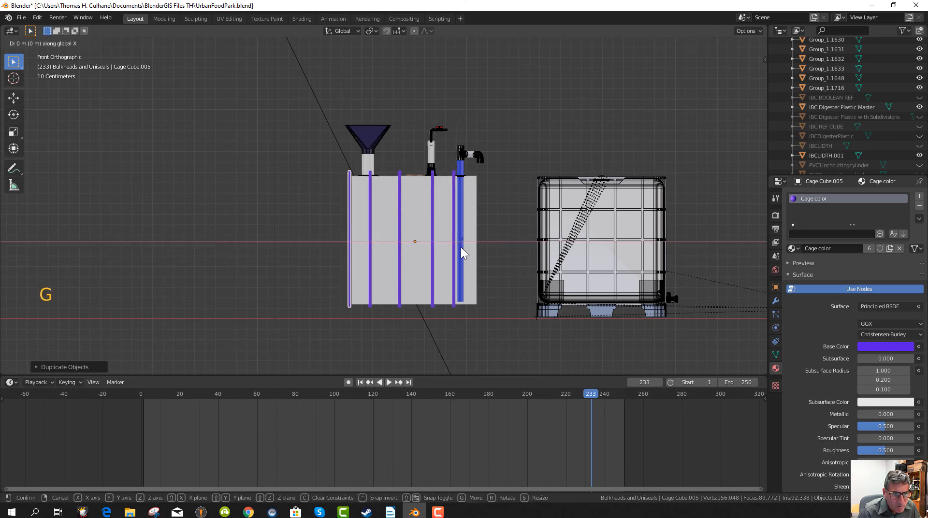
left_click(588, 250)
- Move the copied side bar about 0.19 m along Y, back from the tank's front corner
middle_click_drag(497, 281, 597, 293)
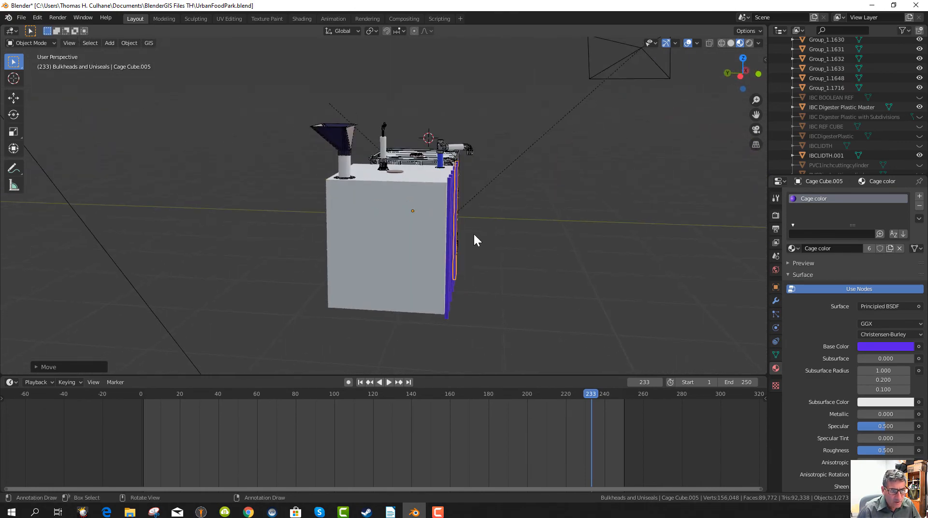
middle_click_drag(474, 240, 301, 263)
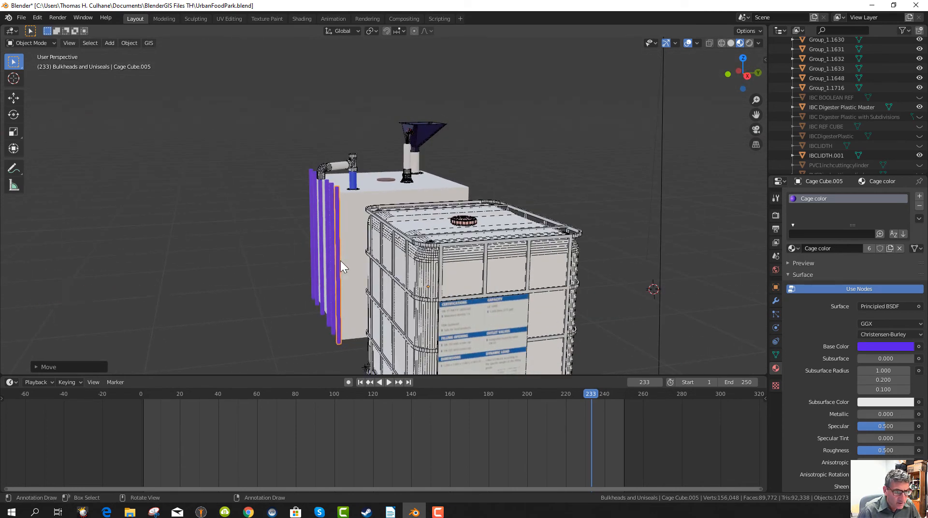
key("g")
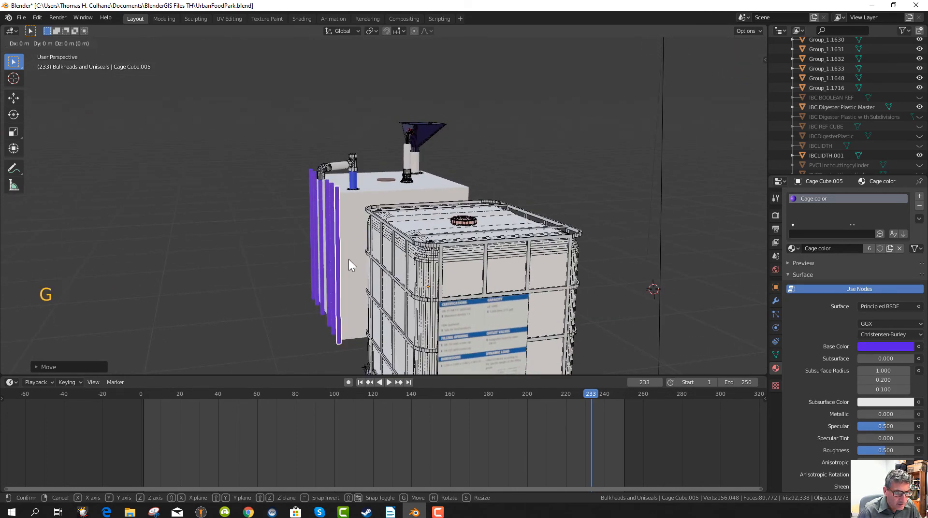
key("y")
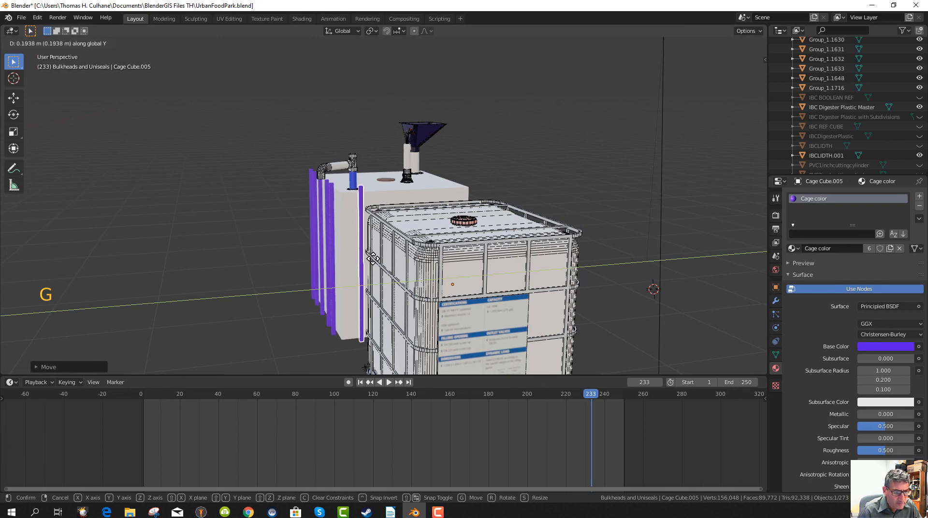
left_click(373, 259)
- Switch the view to wireframe and move the corner bar on the funnel side about 0.17 m along Y, back from the tank's front corner
middle_click_drag(372, 259, 546, 290)
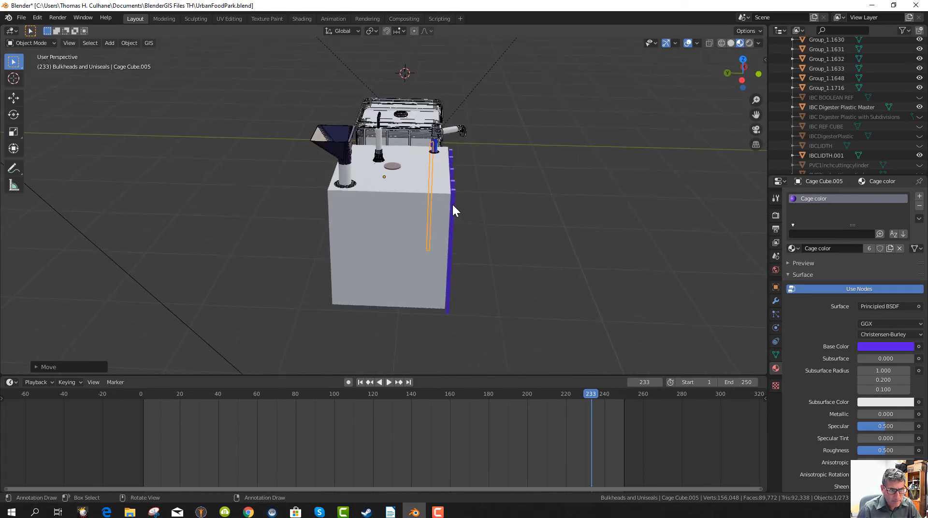
left_click(453, 211)
middle_click_drag(465, 237, 471, 215)
key("z")
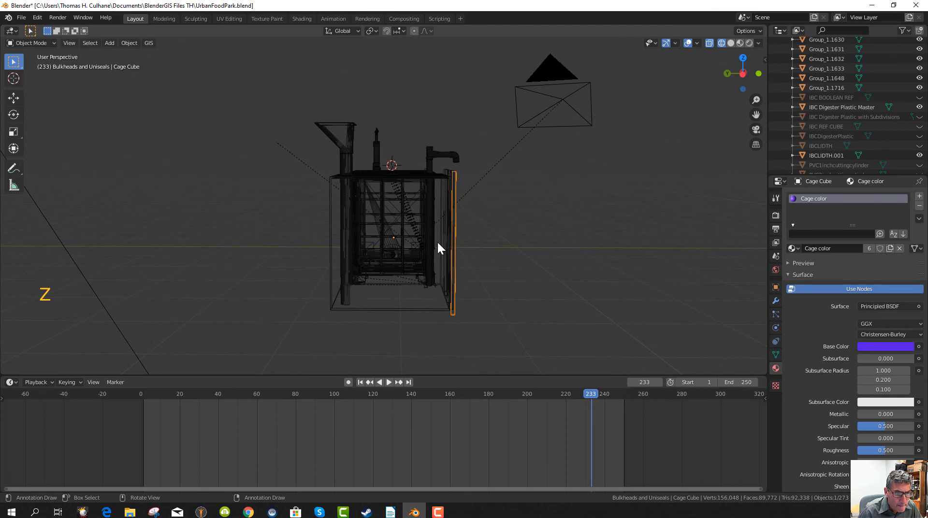
key("g")
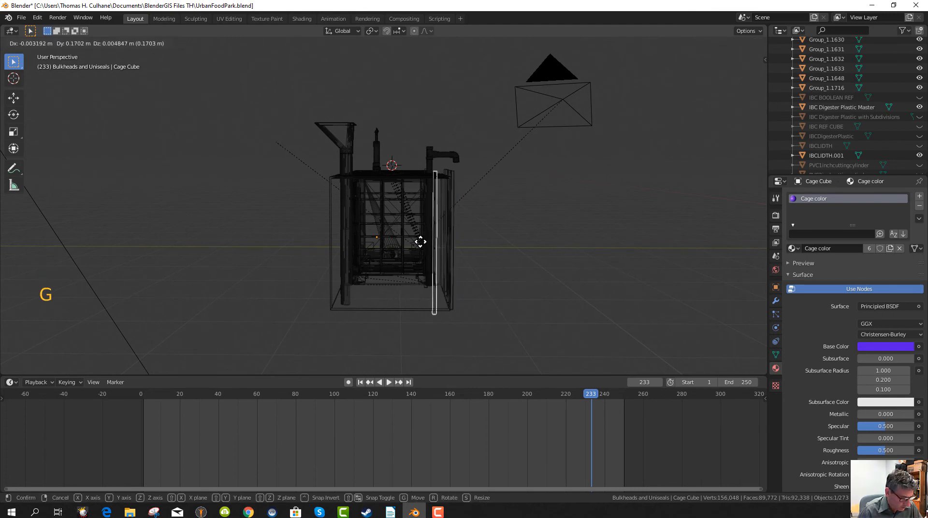
key("y")
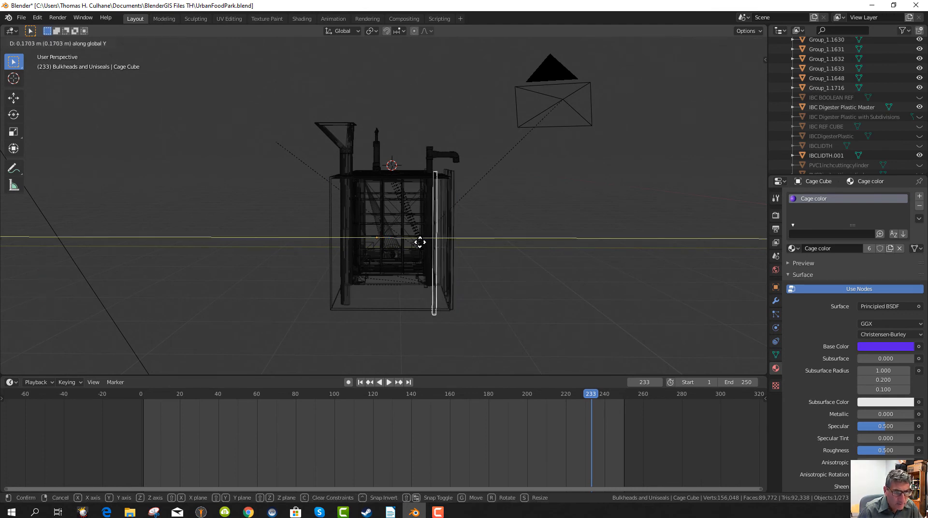
left_click(416, 242)
- Deselect the moved bar and return the viewport to Material Preview shading
middle_click_drag(426, 269, 357, 289)
scroll(351, 297, "down", 3)
scroll(362, 290, "up", 4)
scroll(425, 293, "down", 2)
middle_click_drag(426, 310, 457, 317)
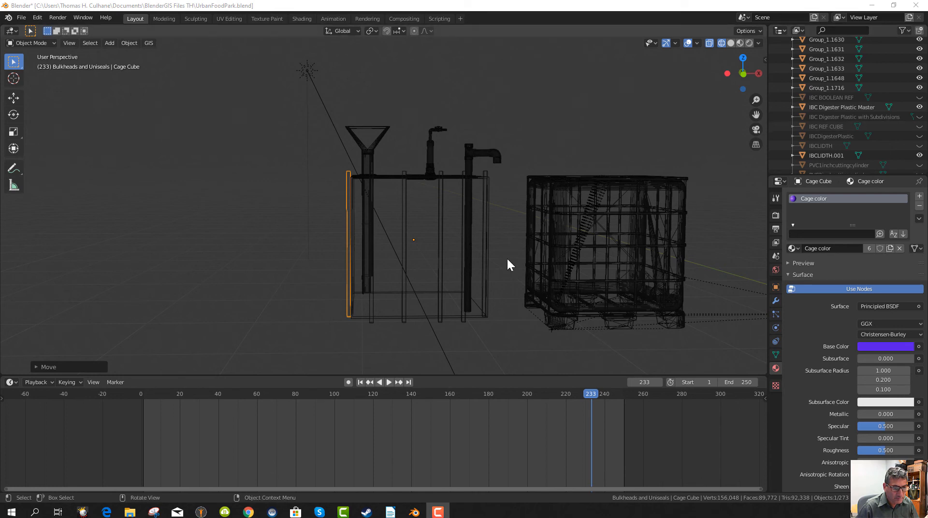
left_click(486, 277)
key("z")
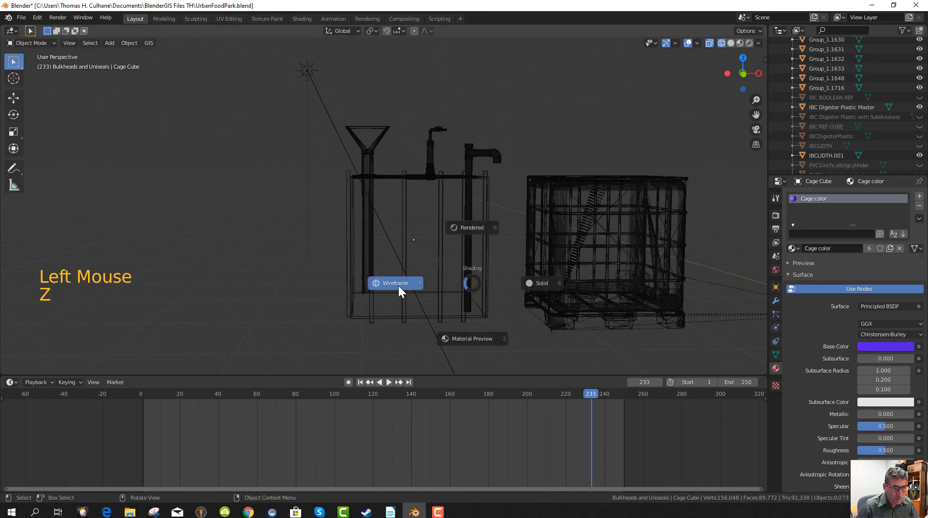
left_click(465, 341)
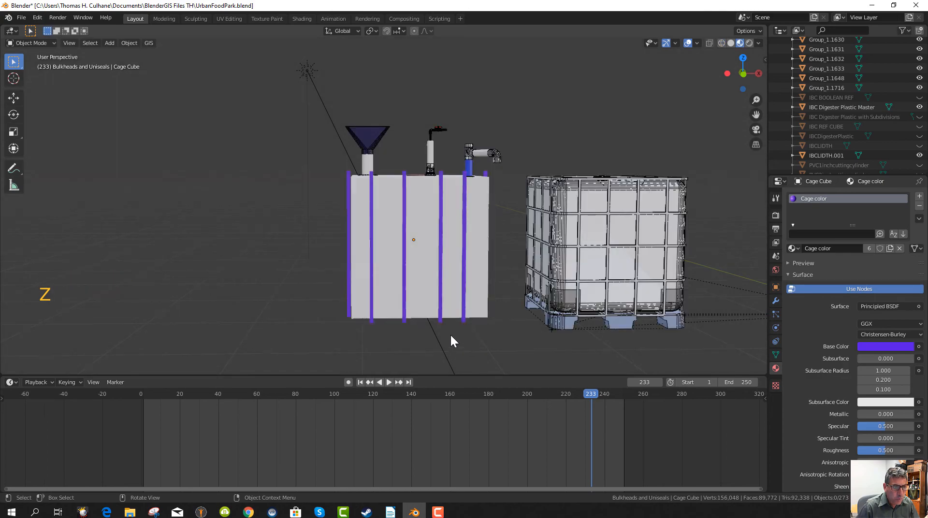
- Select the side bar facing the reference IBC and move it about 0.014 m along X, outward from the tank wall
scroll(481, 315, "up", 2)
middle_click_drag(480, 315, 474, 253)
left_click(461, 203)
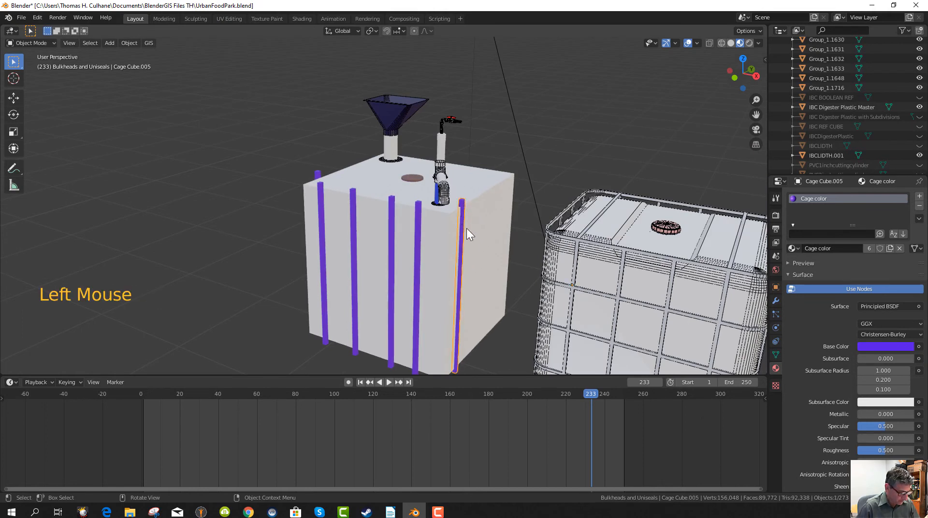
key("g")
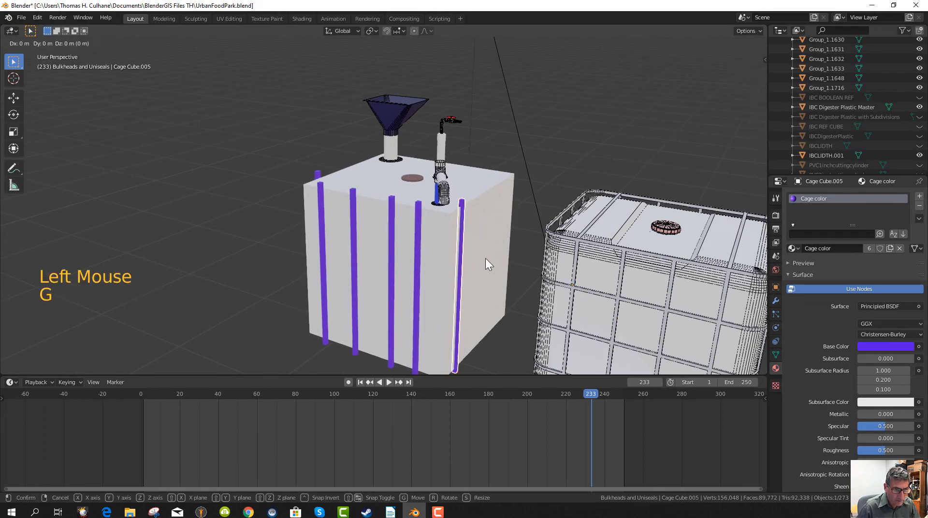
key("x")
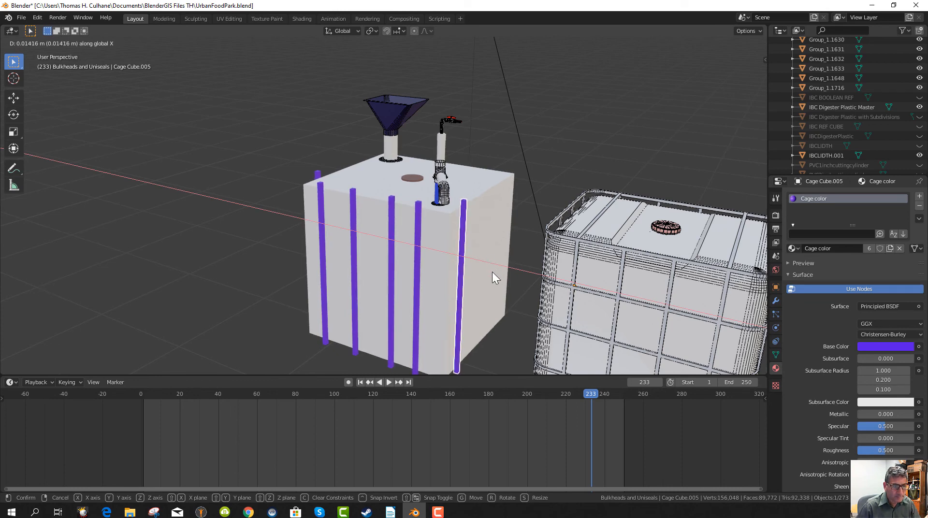
middle_click(474, 276)
middle_click_drag(475, 276, 644, 280)
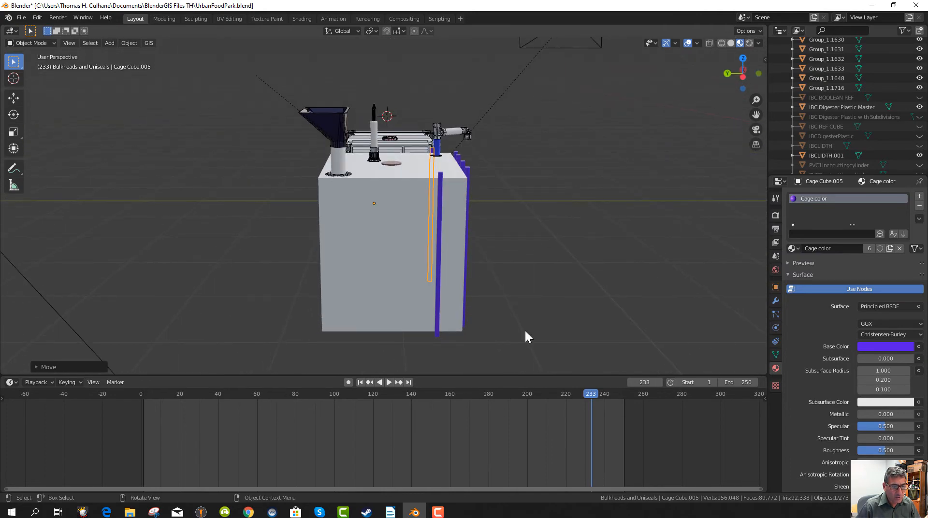
- Duplicate the side bar facing the reference IBC and move the copy along Y as the second bar on that side
middle_click_drag(527, 336, 312, 338)
middle_click_drag(500, 291, 510, 295)
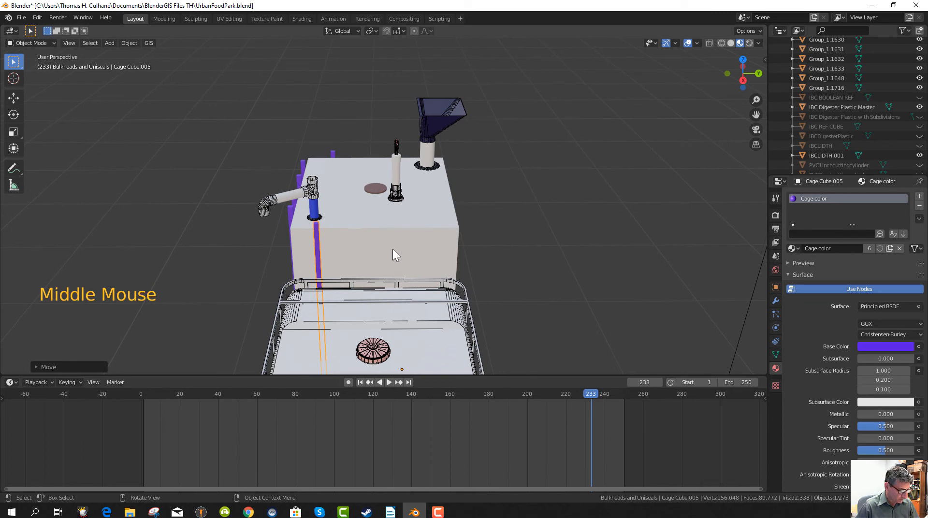
key("shift")
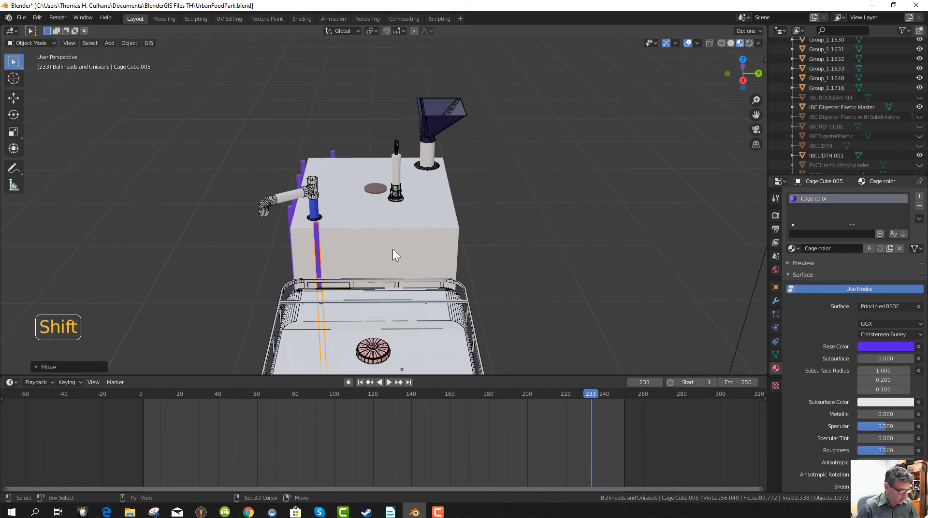
key("shift+d")
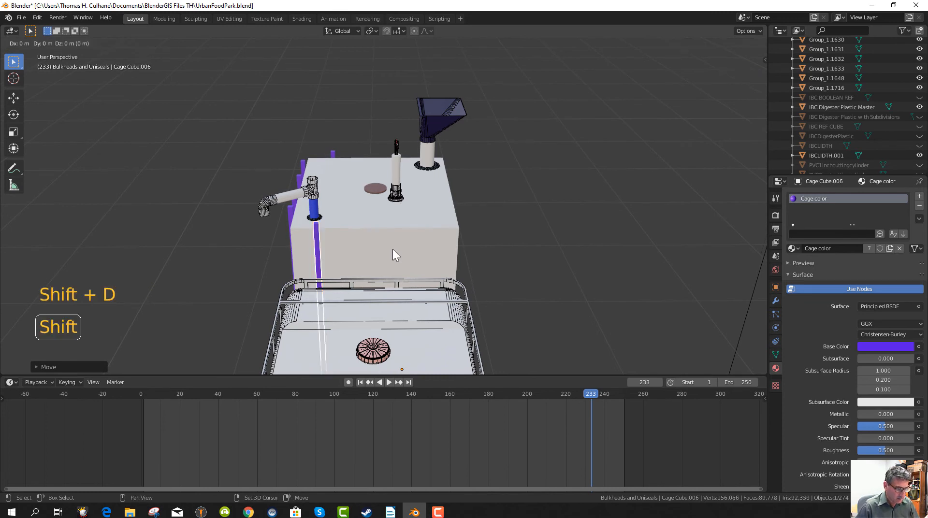
key("Escape")
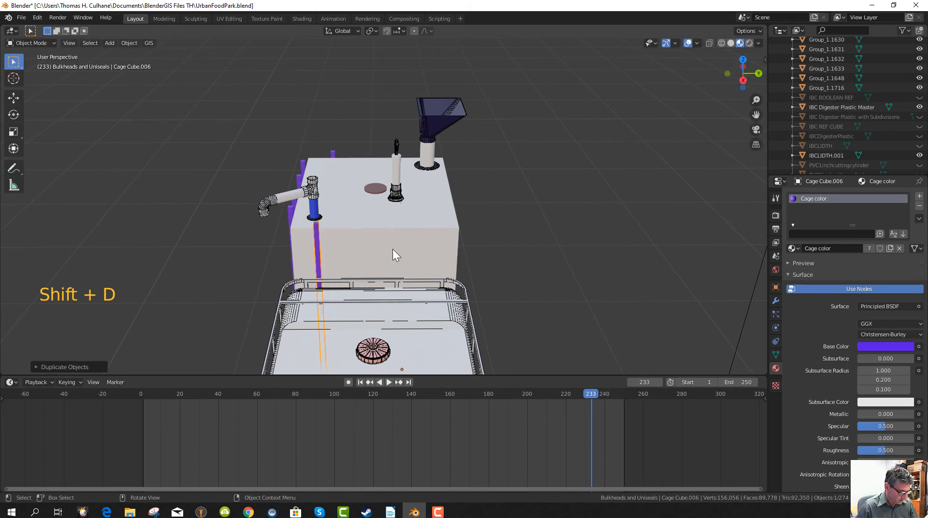
key("g")
key("y")
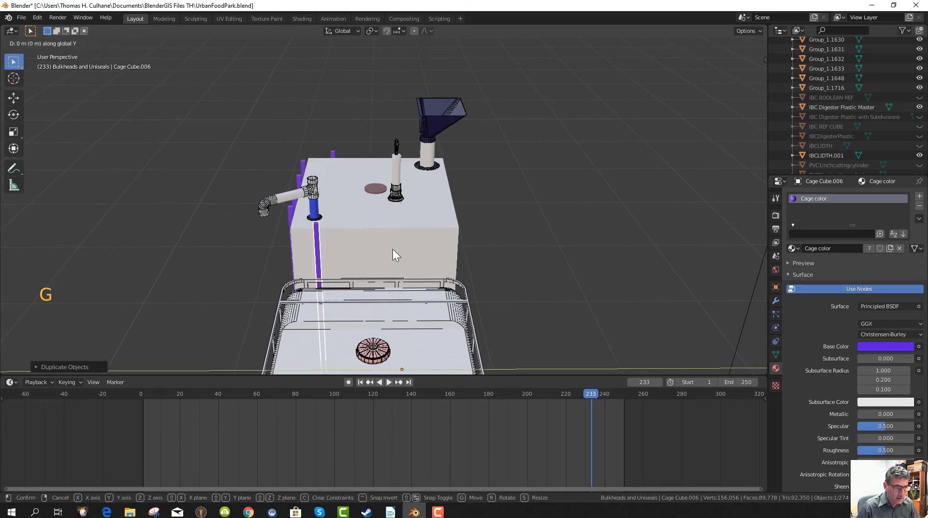
left_click(432, 260)
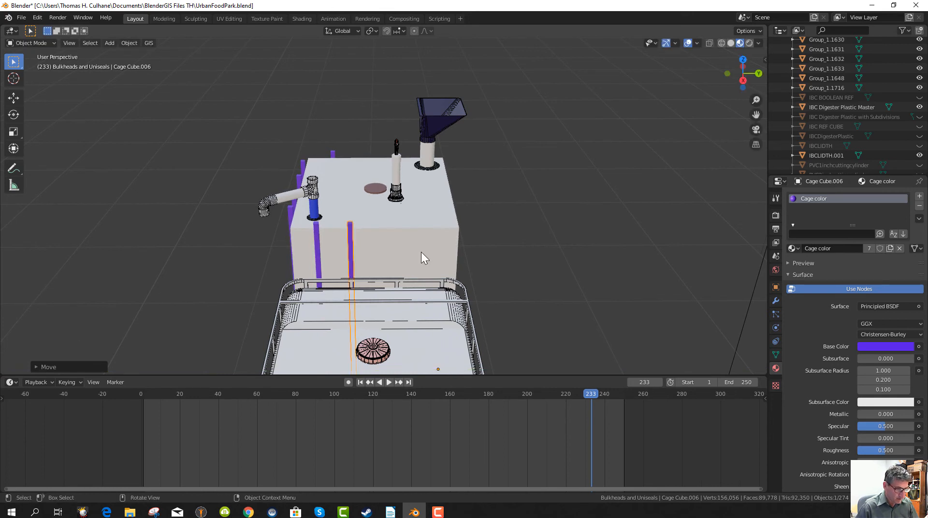
- Add two more bars to the side facing the reference IBC by duplicating the newest bar and spacing each copy along Y
key("shift+d")
key("g")
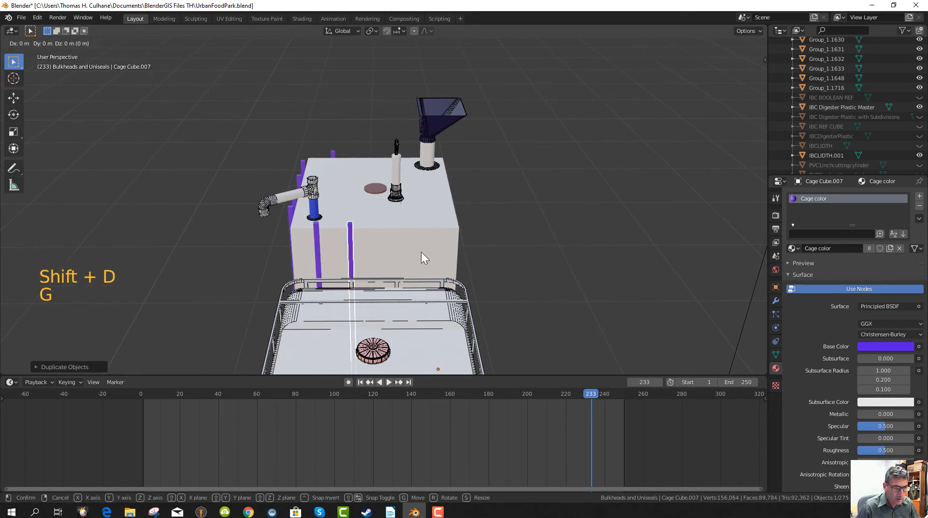
left_click(469, 254)
key("shift+d")
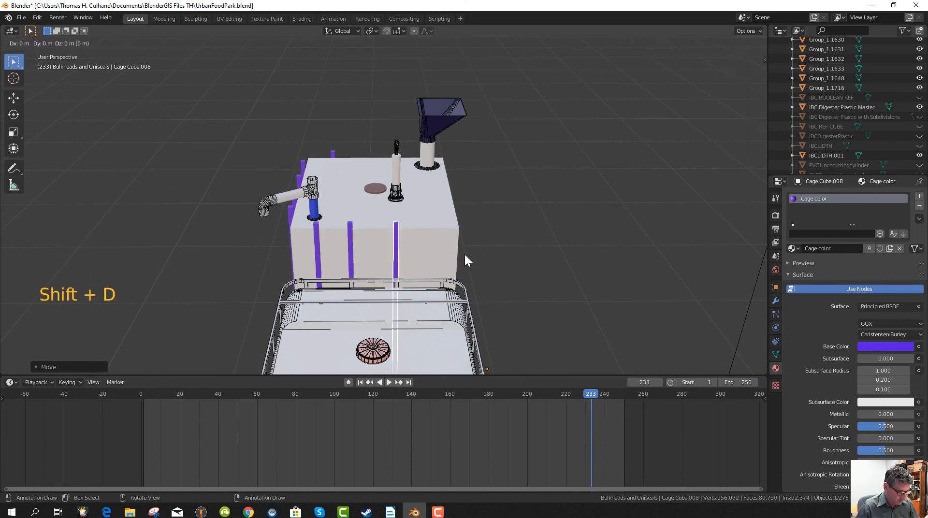
key("y")
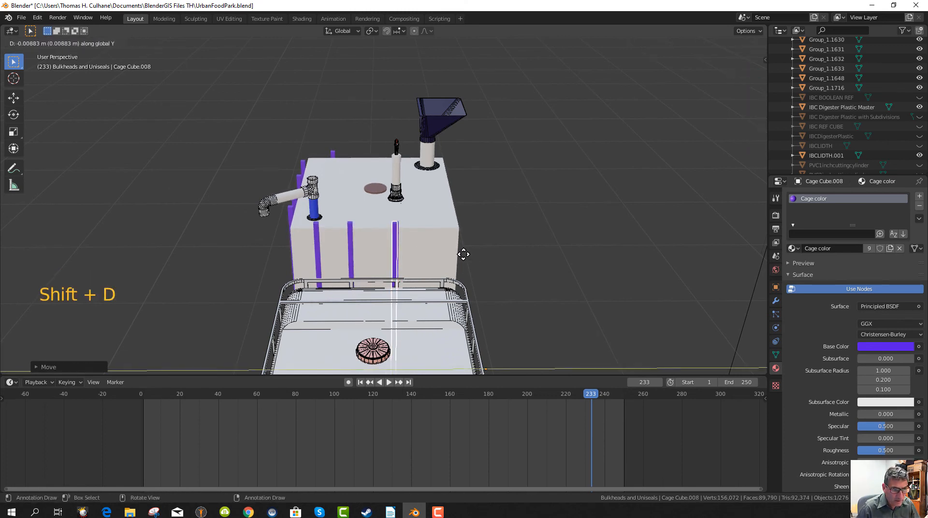
left_click(509, 282)
- Duplicate the last side bar past the tank's rear corner along Y and shift the copy along X in front of the rear wall
middle_click_drag(508, 283, 426, 274)
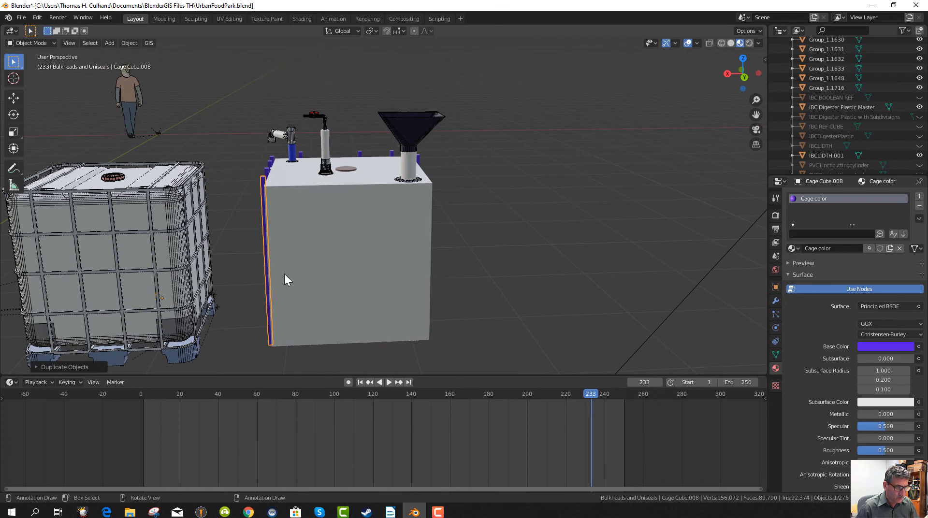
key("shift+d")
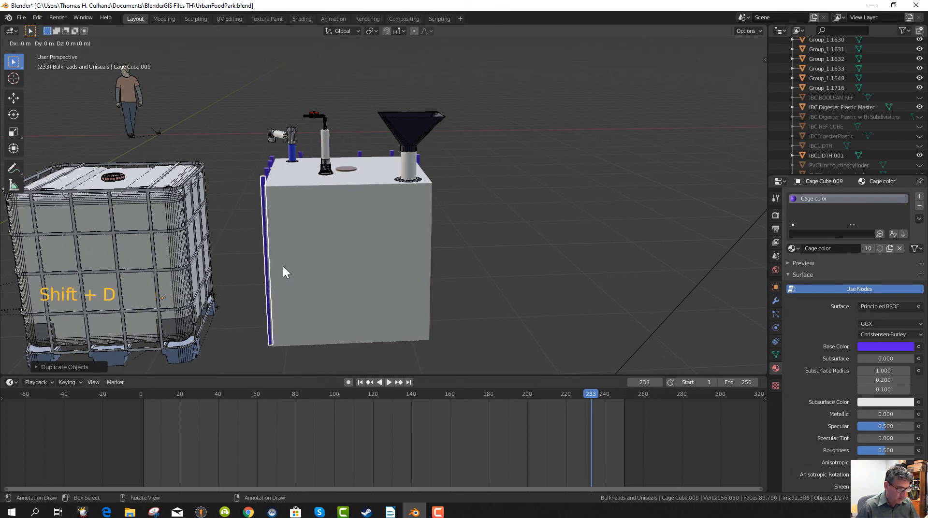
key("y")
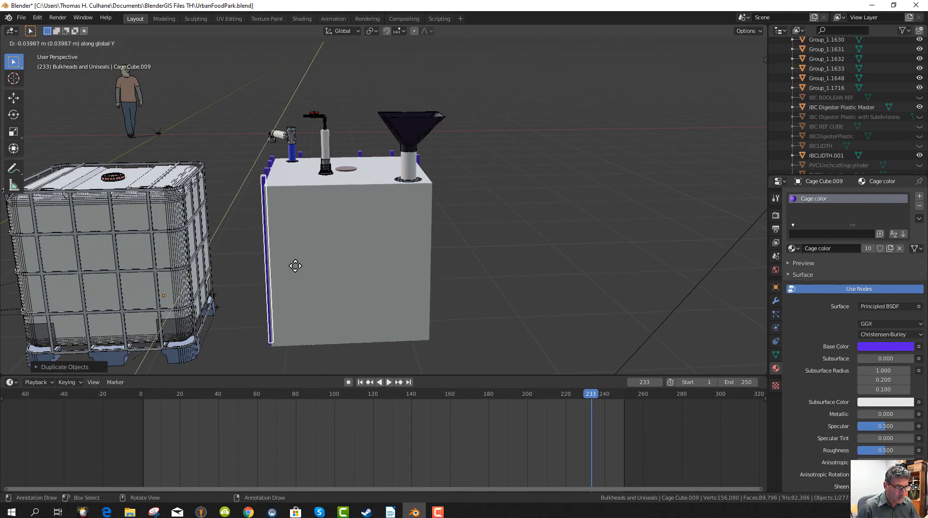
left_click(300, 303)
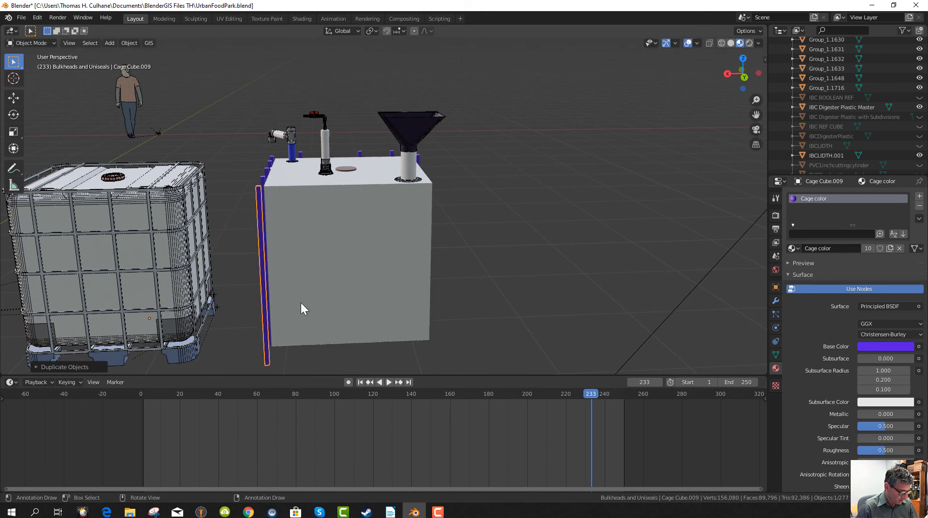
key("g")
key("x")
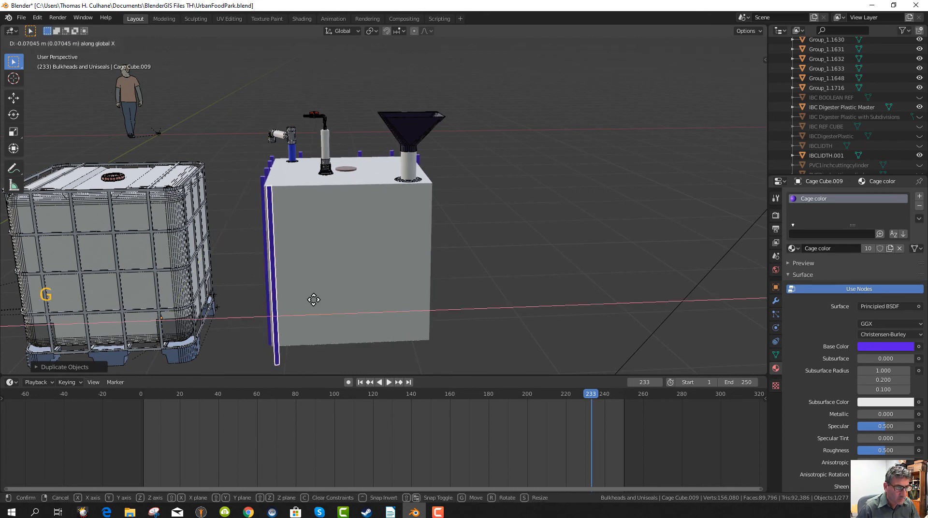
left_click(345, 302)
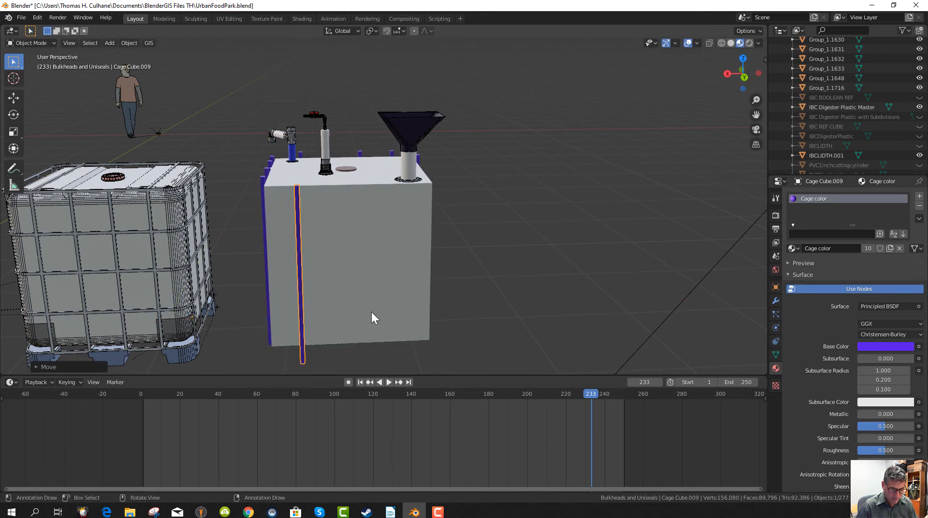
- In the right orthographic view, move the rear bar about -0.20 m along Y so it sits against the tank's rear wall
middle_click_drag(372, 310, 372, 302)
key("KP_3")
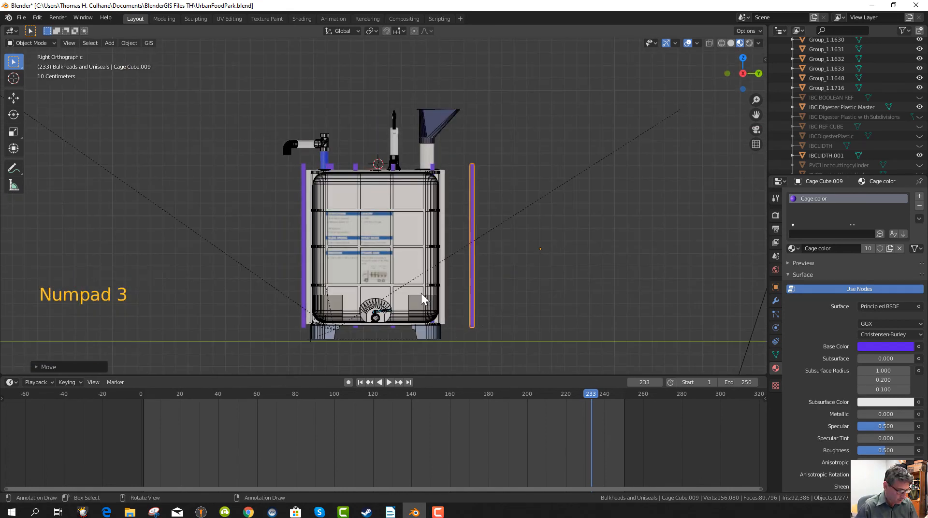
key("g")
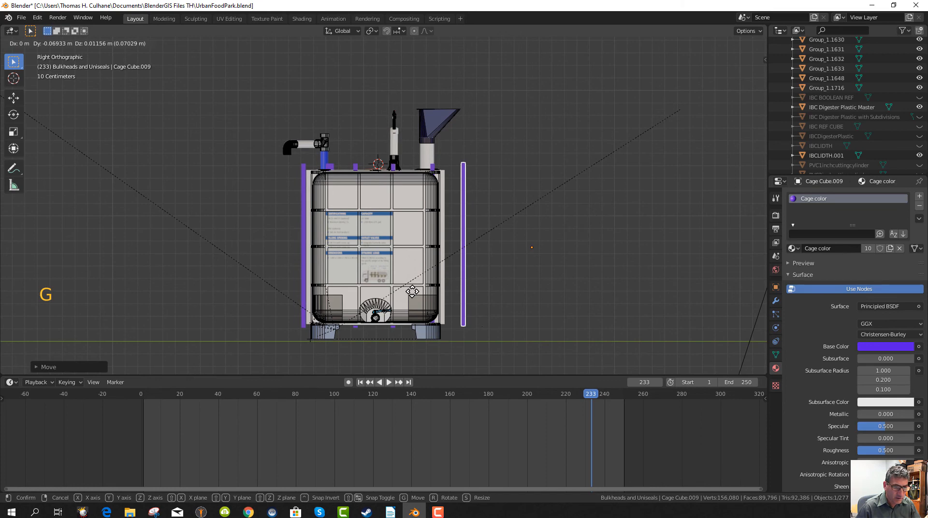
key("y")
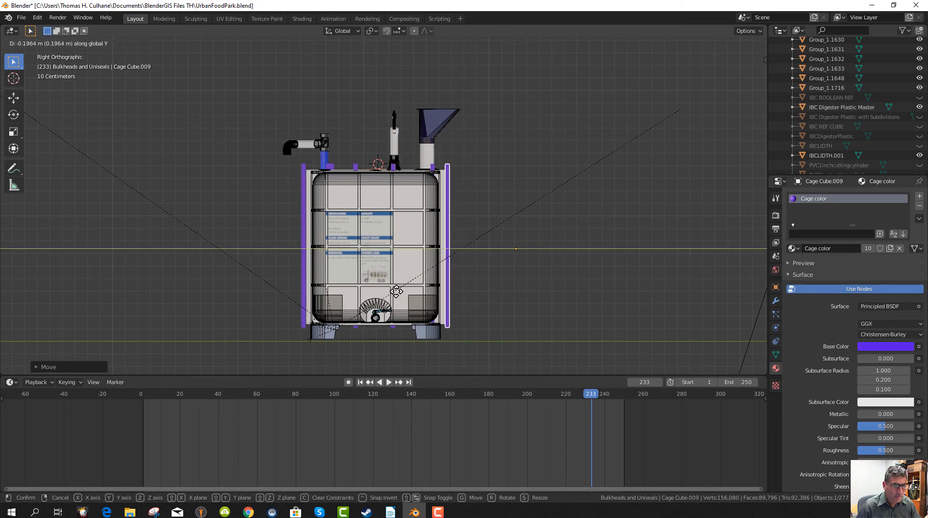
left_click(397, 291)
- In the top orthographic view, move the rear bar about 0.02 m along X to line up with the opposite front bar
middle_click_drag(431, 314, 391, 321)
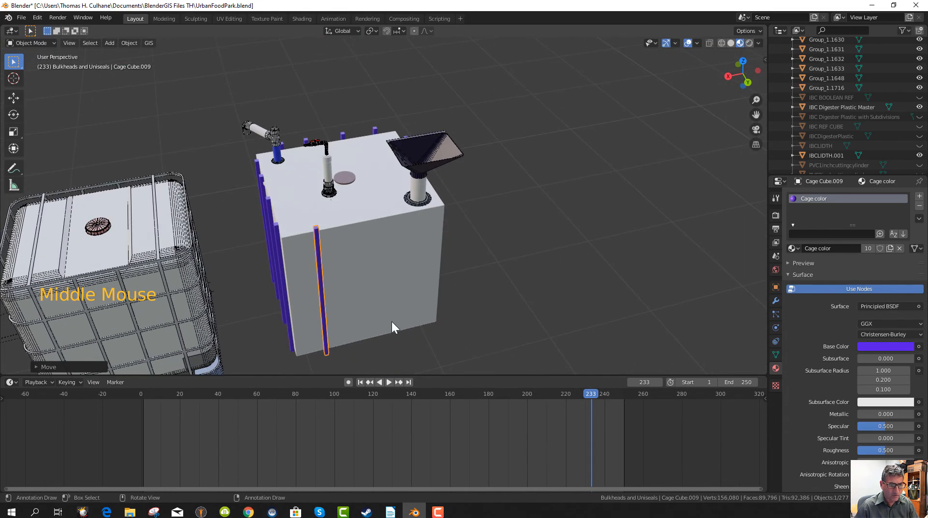
key("KP_7")
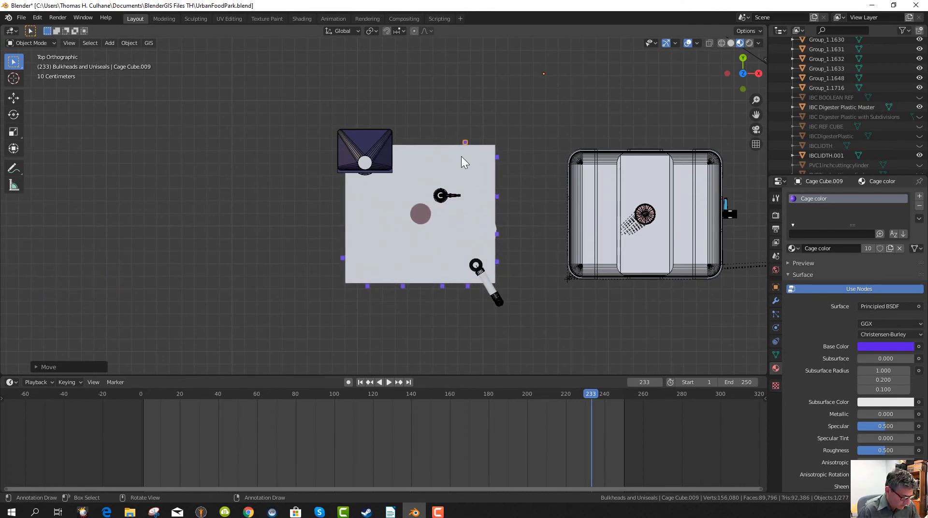
key("g")
key("x")
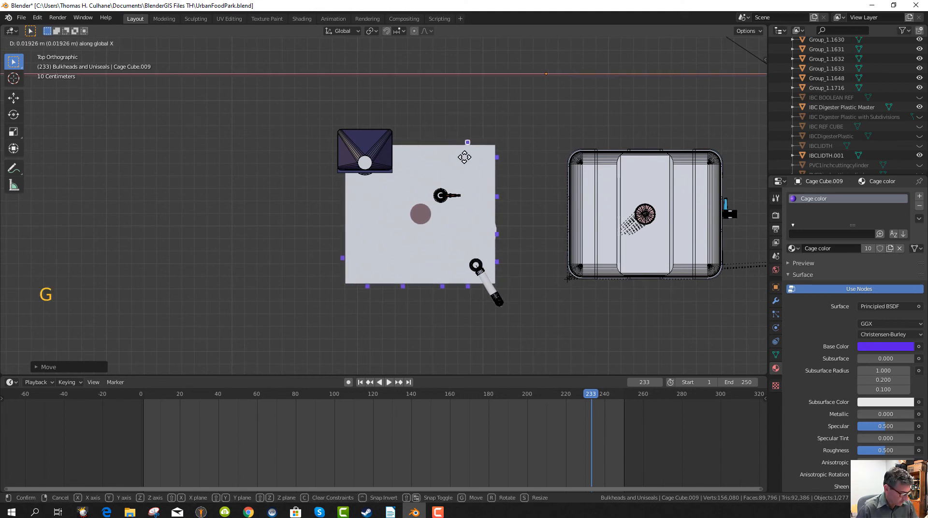
left_click(465, 156)
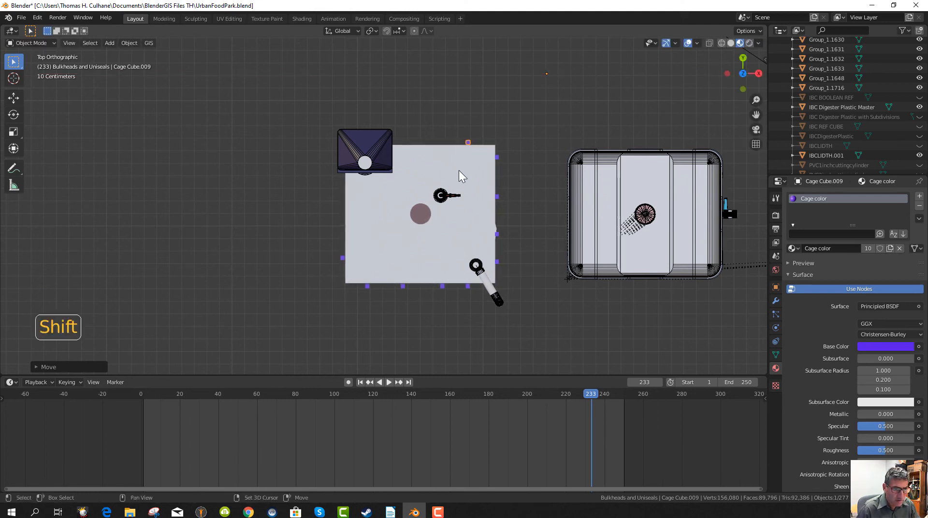
- Add two more rear bars by duplicating the newest bar about -0.19 m along X and its copy about -0.31 m along X
key("shift+d")
left_click(457, 170)
key("g")
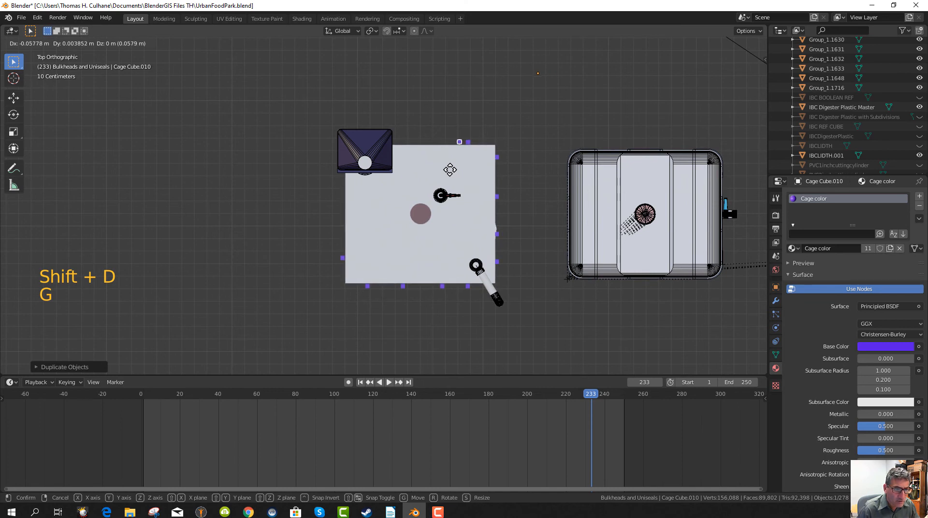
key("x")
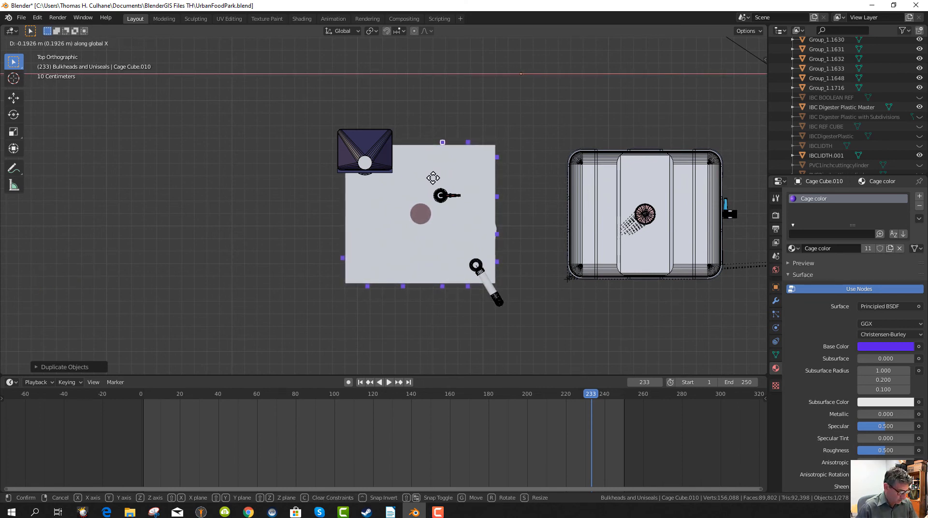
left_click(433, 178)
key("shift+d")
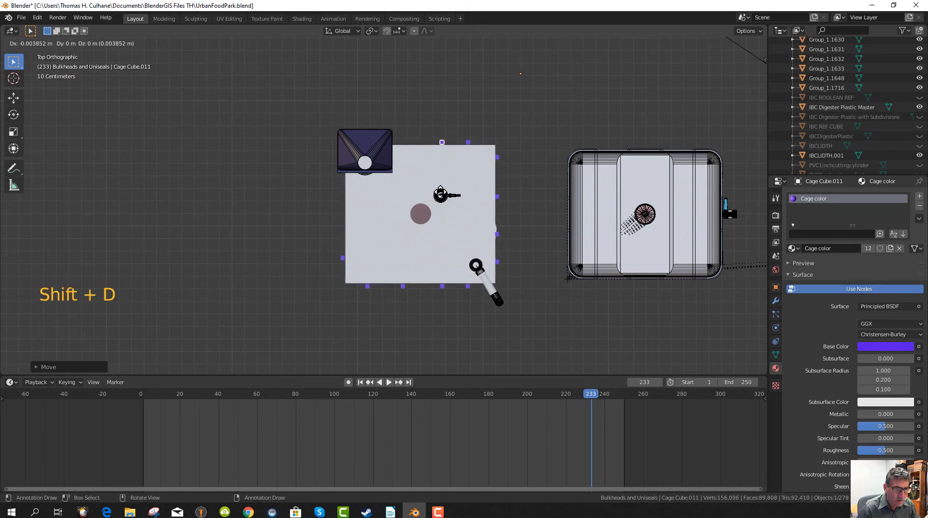
key("x")
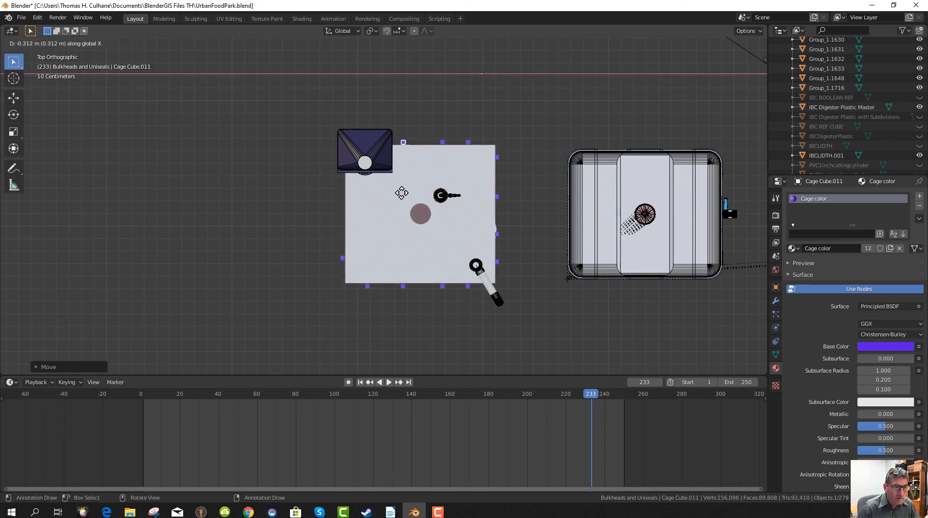
left_click(401, 193)
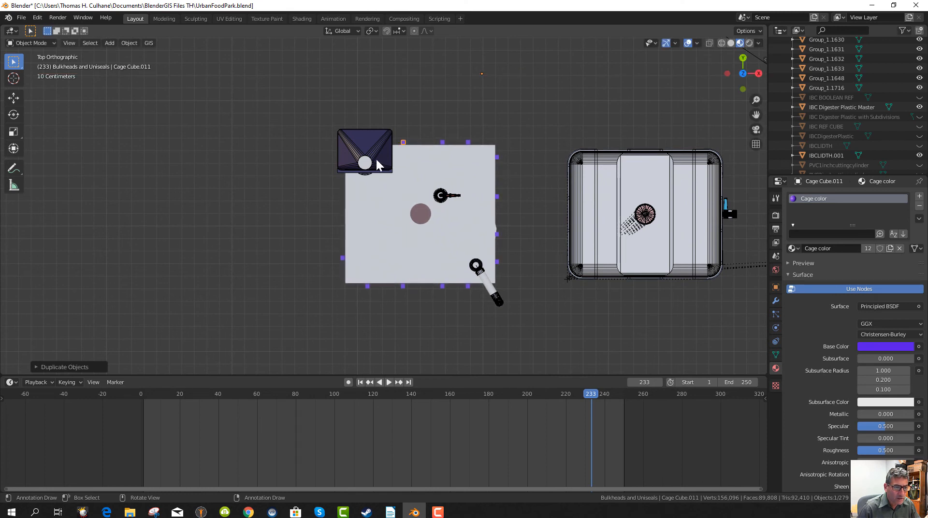
- Rename the dark blue funnel instance_0.028 as Big Gulp Funnel and hide it from the viewport
left_click(370, 139)
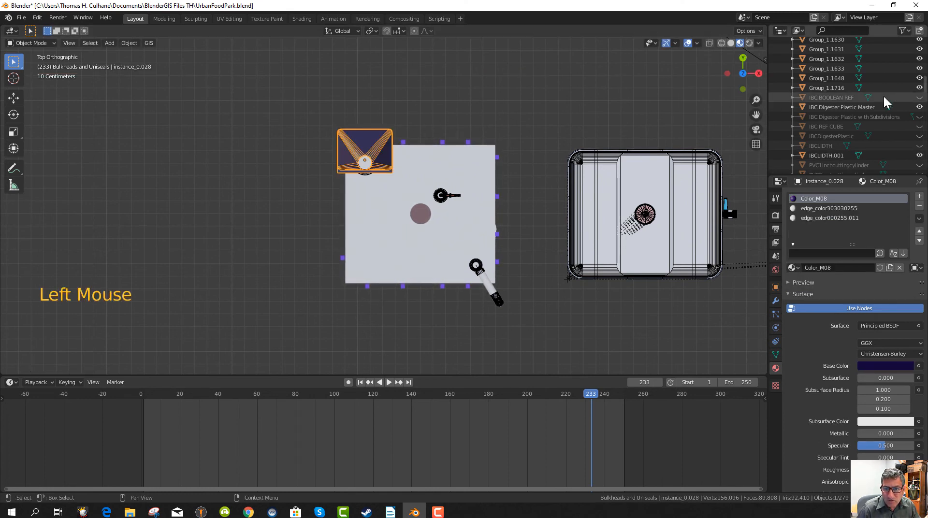
left_click(920, 156)
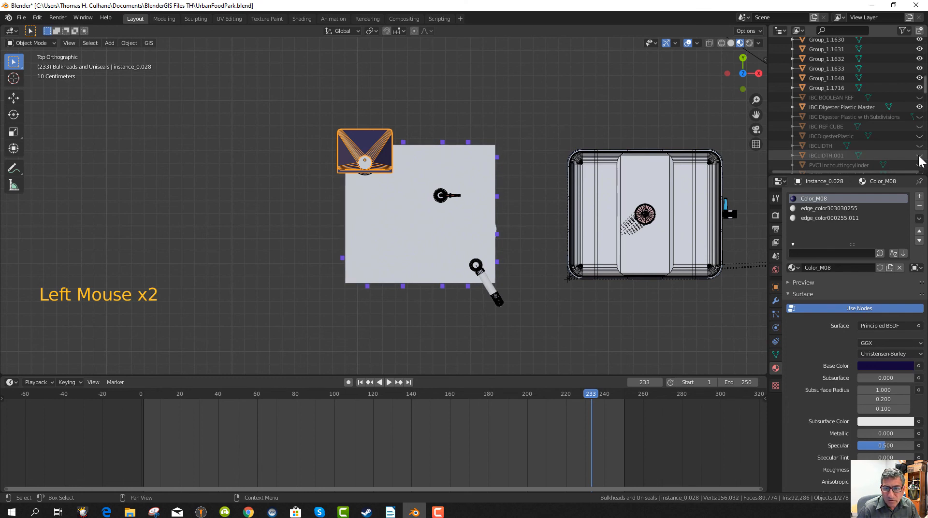
left_click(919, 155)
scroll(909, 136, "up", 3)
scroll(909, 136, "up", 4)
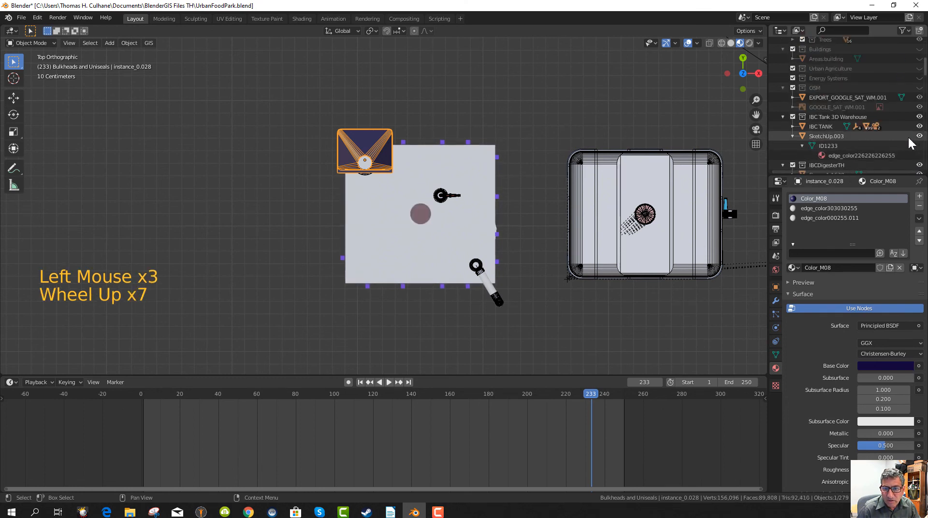
scroll(909, 136, "down", 17)
scroll(909, 137, "down", 13)
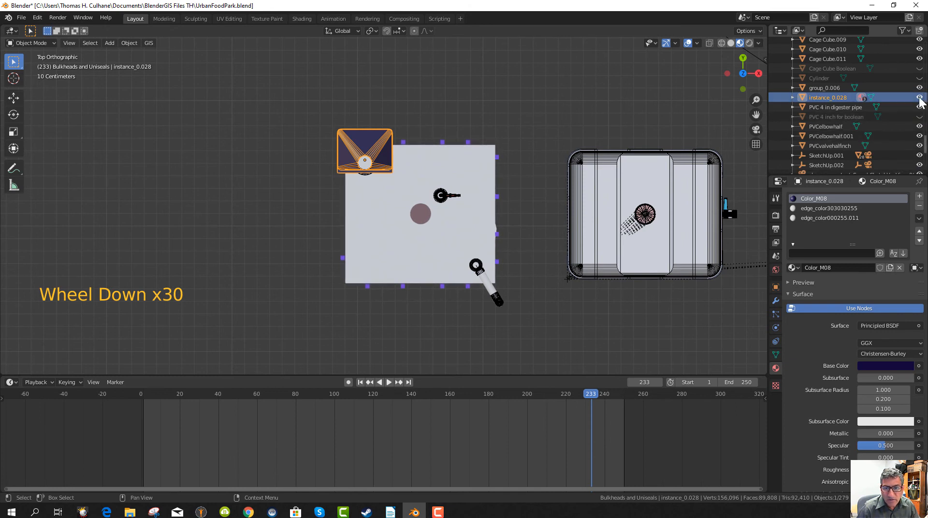
left_click(828, 98)
double_click(829, 98)
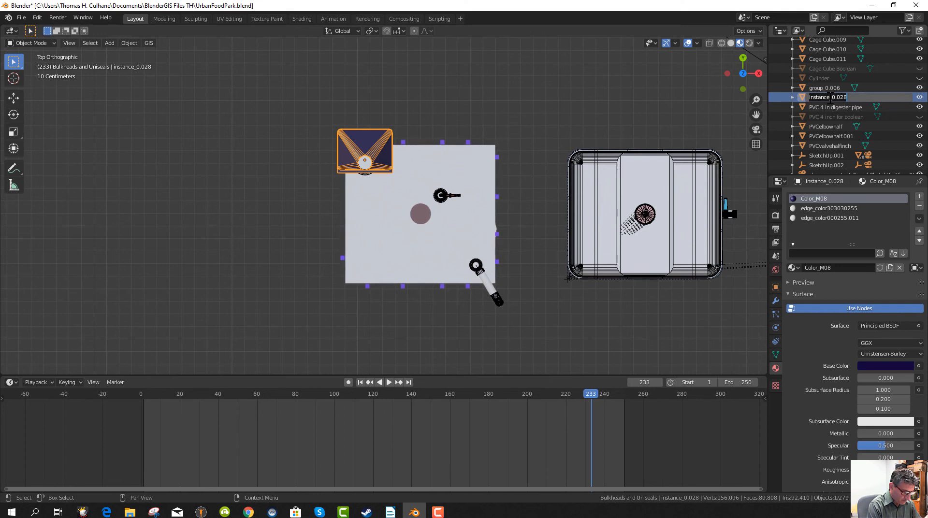
key("shift")
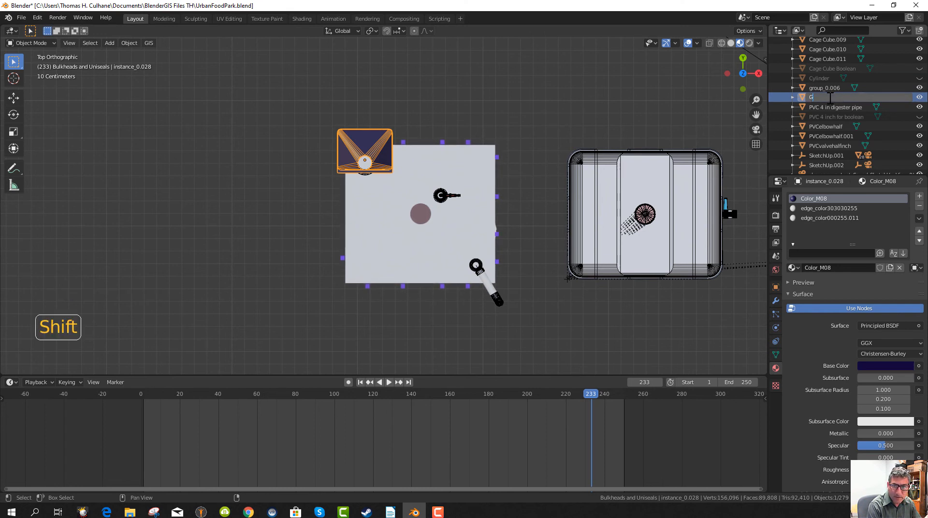
key("BackSpace")
type("Big Gu")
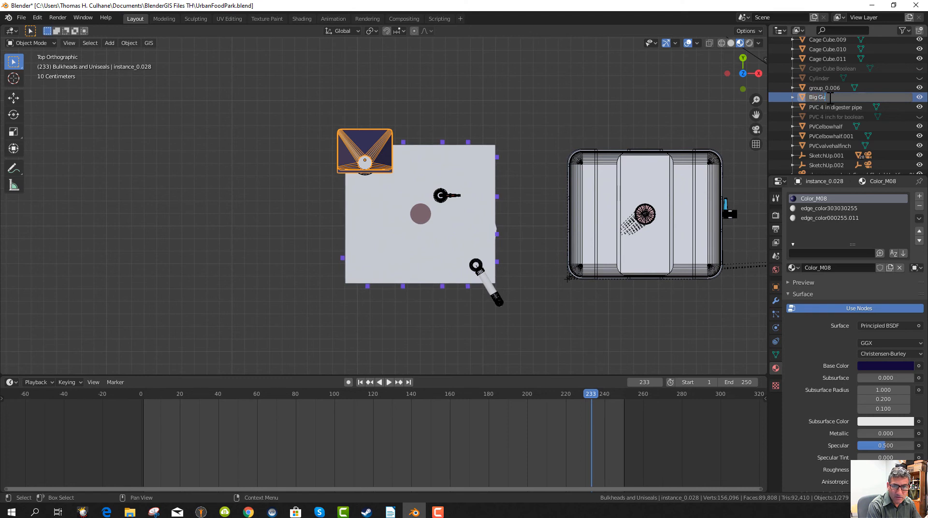
type("lp Funn")
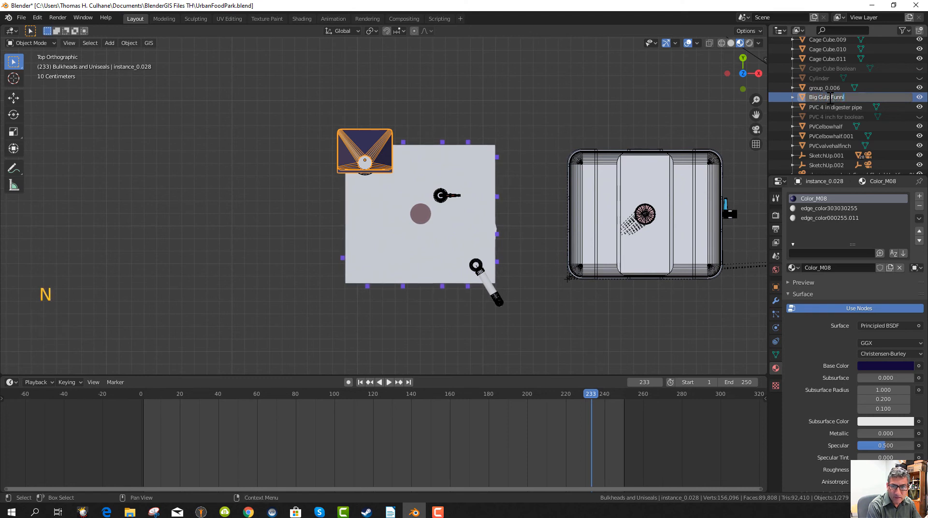
type("le")
key("BackSpace")
key("BackSpace")
type("el")
key("Return")
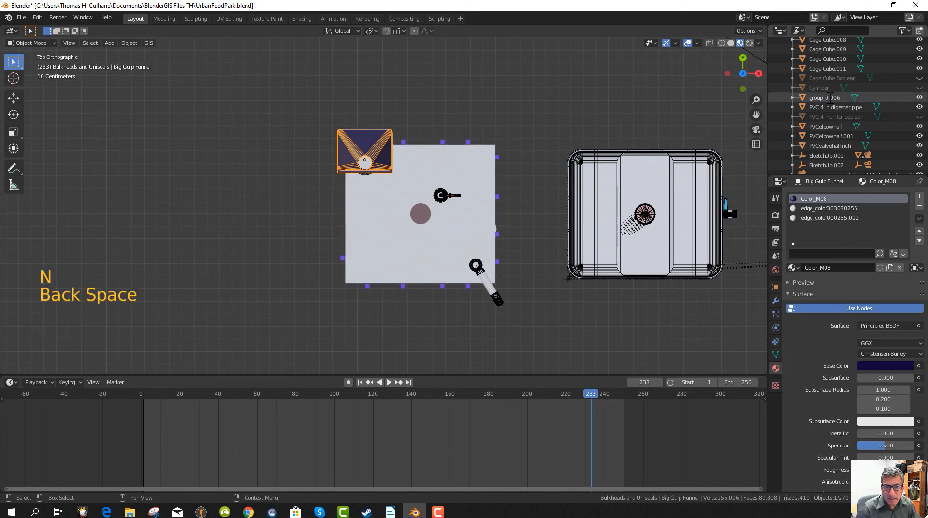
scroll(860, 115, "up", 10)
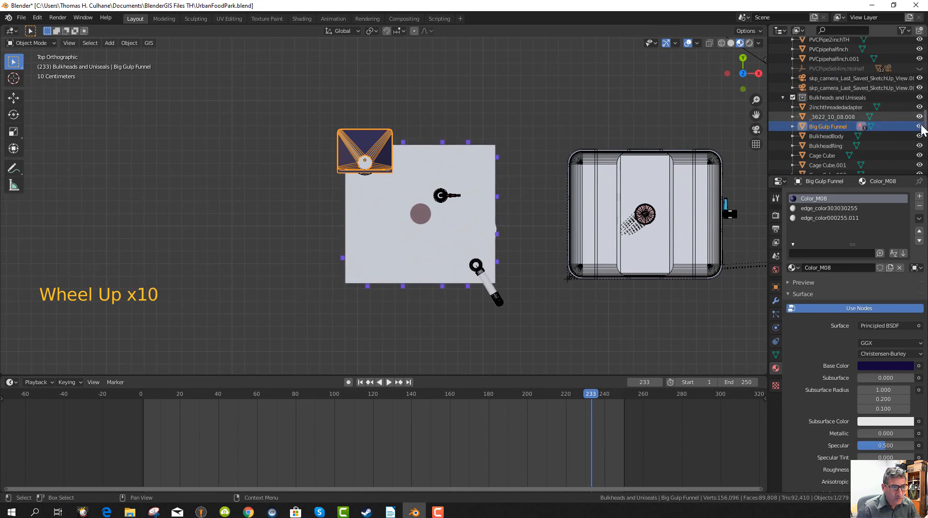
left_click(920, 126)
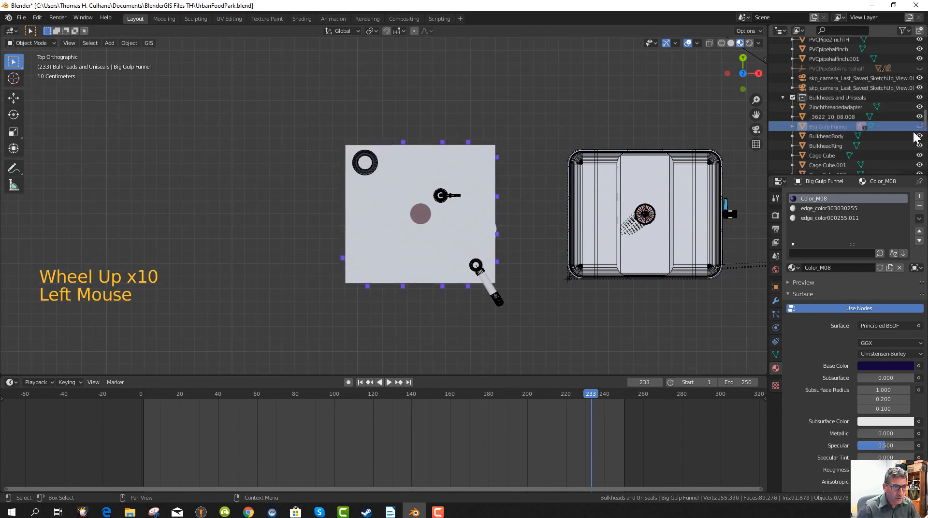
- Duplicate the last rear bar and move the copy about -0.27 m along X, in line with the opposite front bar
left_click(403, 142)
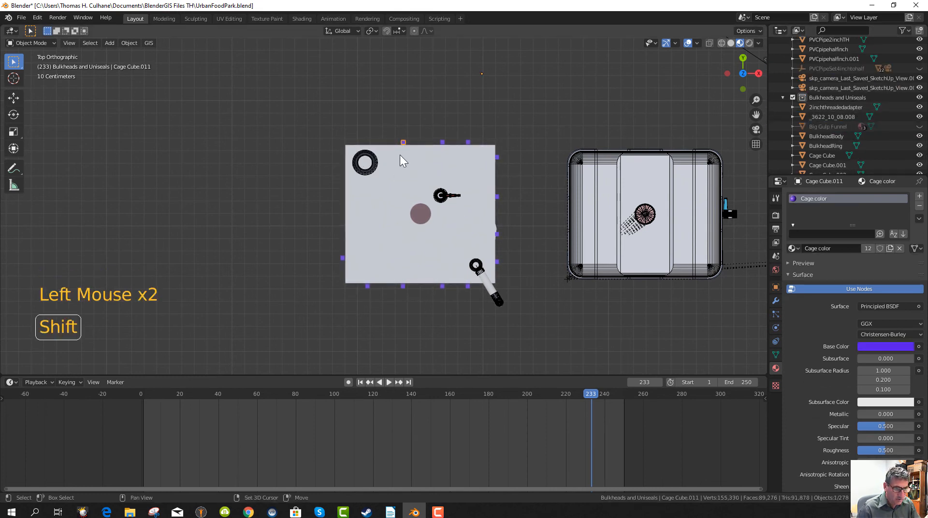
key("shift+d")
key("g")
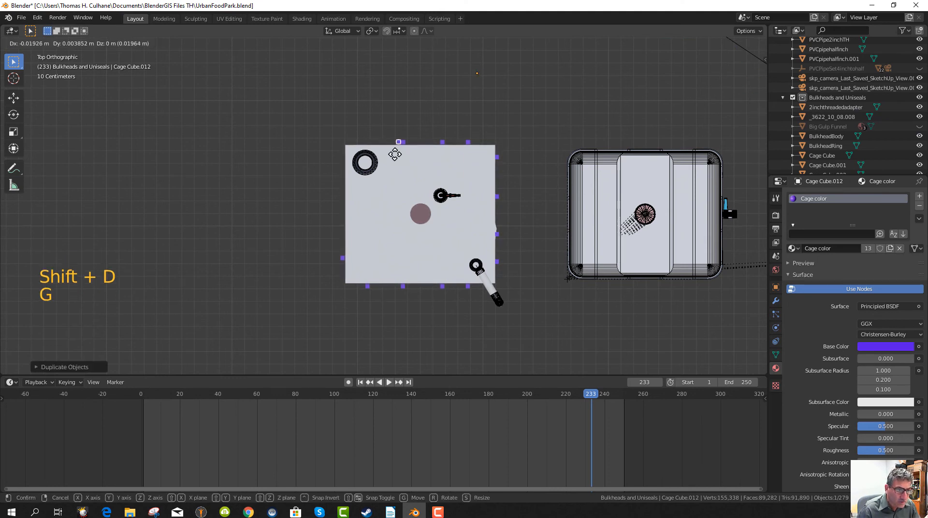
key("x")
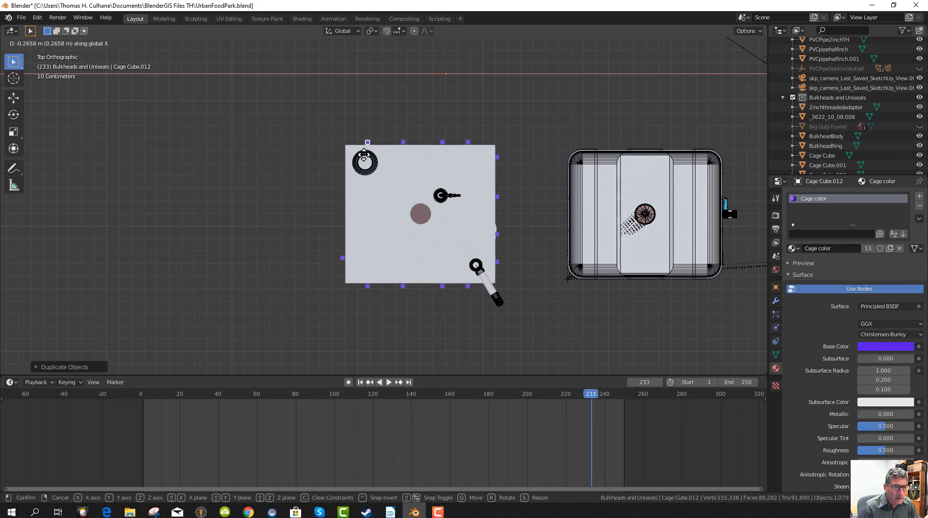
left_click(370, 187)
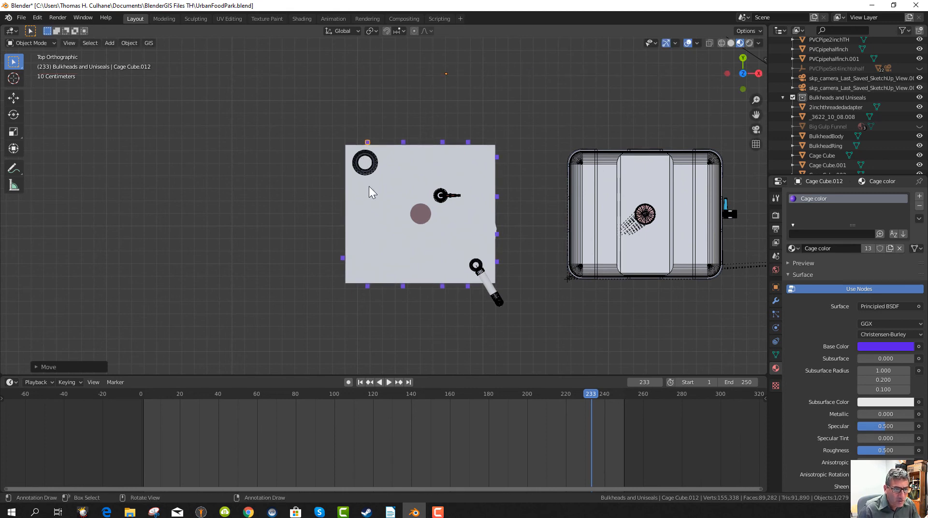
left_click(492, 164)
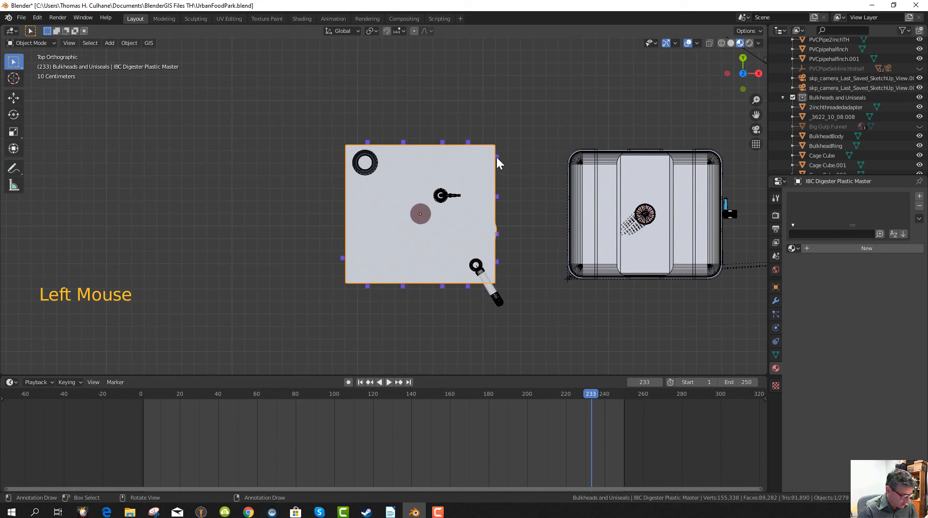
left_click(497, 157)
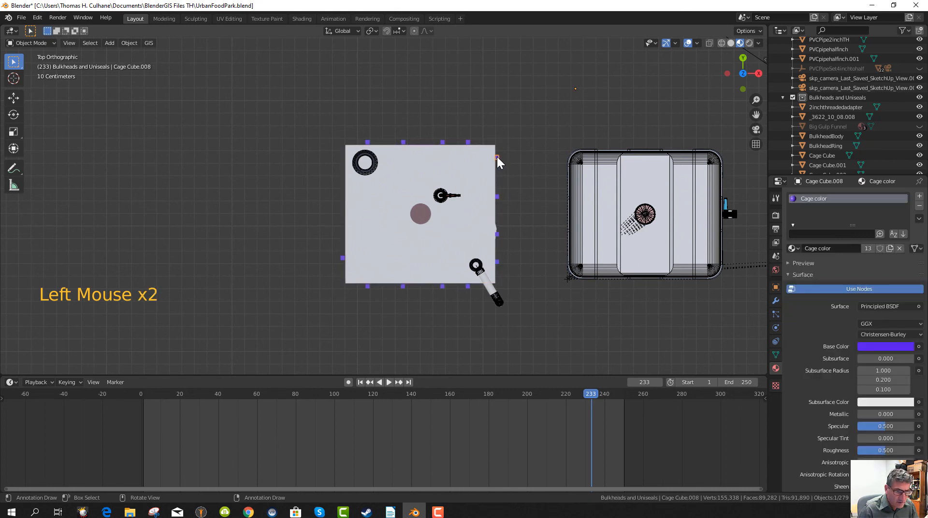
left_click(497, 195, "shift")
left_click(497, 248, "shift")
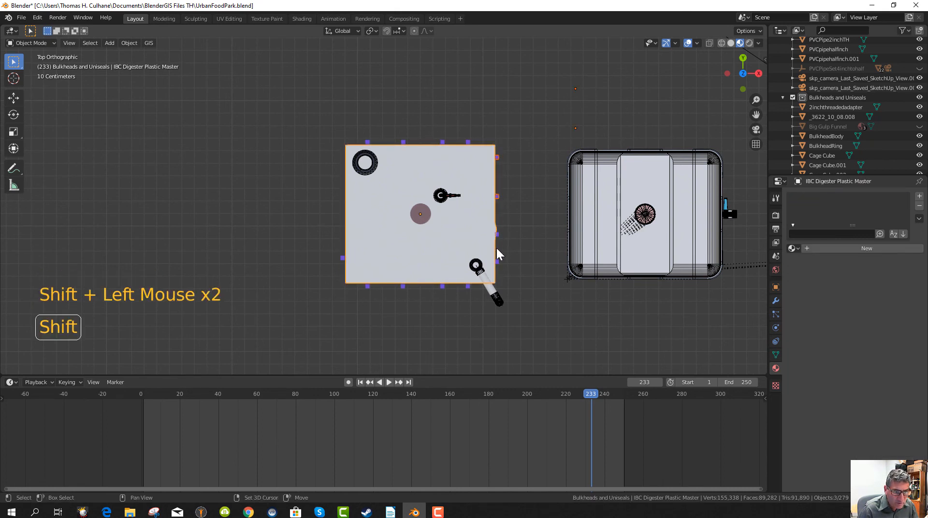
left_click(498, 233)
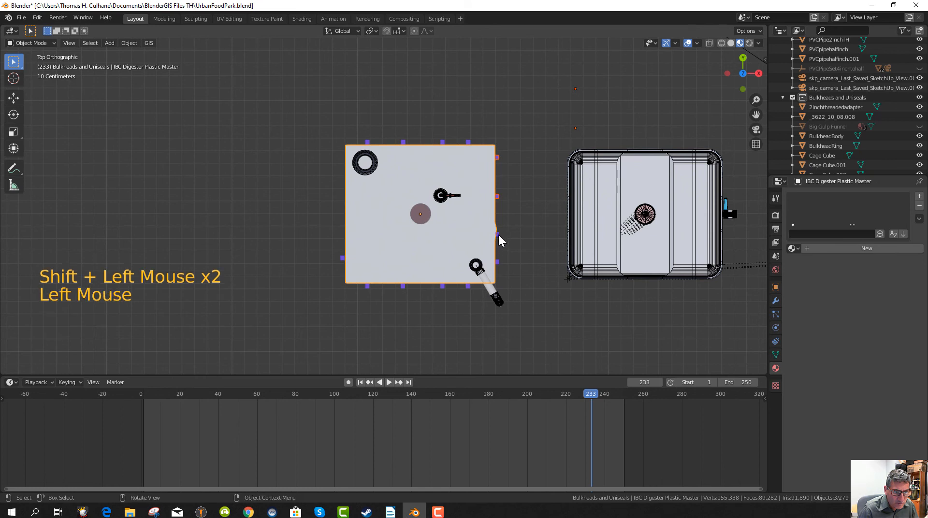
left_click(497, 195, "shift")
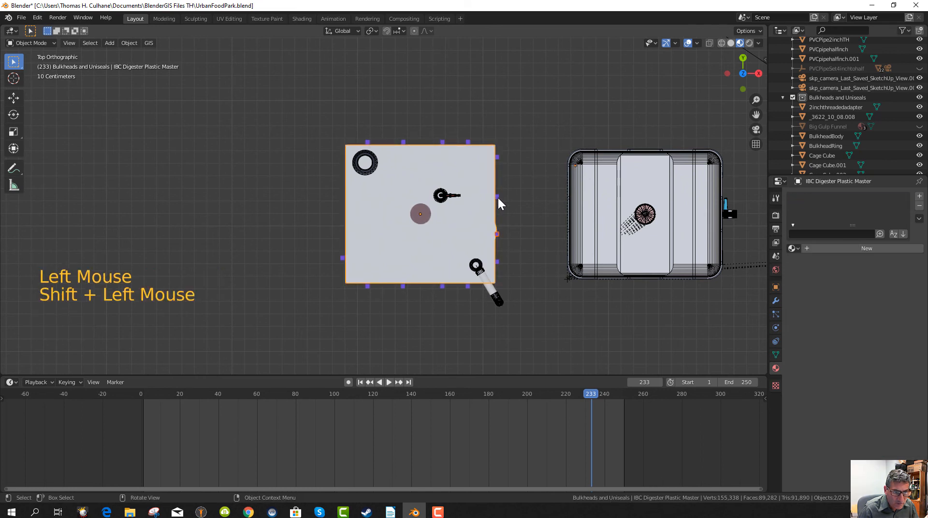
left_click(497, 196)
- Duplicate the three rearmost bars facing the reference IBC and move the copies about -1.2 m along X to the tank's opposite side
scroll(523, 242, "up", 3)
middle_click_drag(575, 266, 508, 253, "shift")
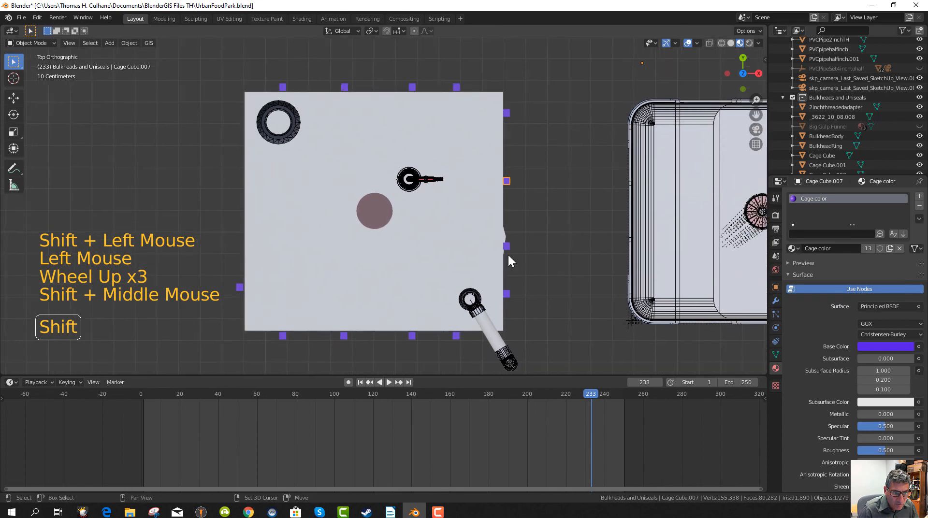
left_click(509, 245)
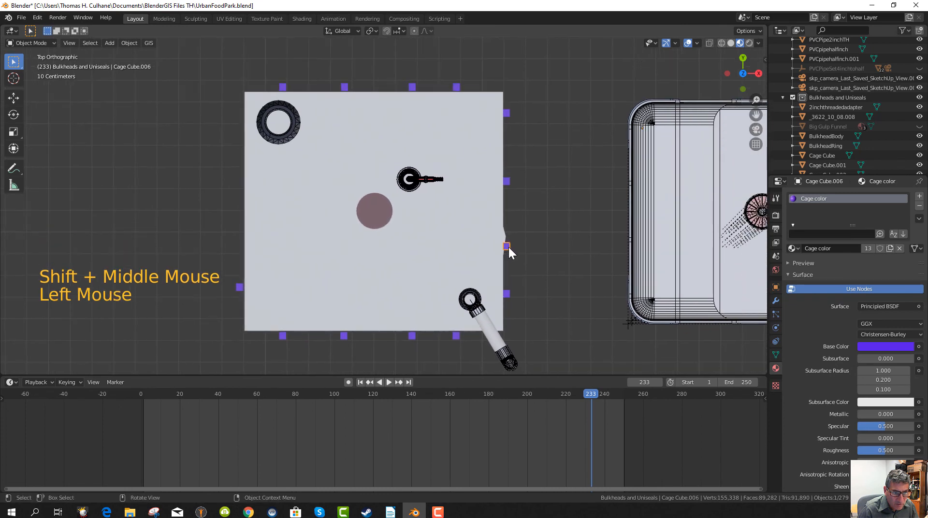
left_click(508, 180, "shift")
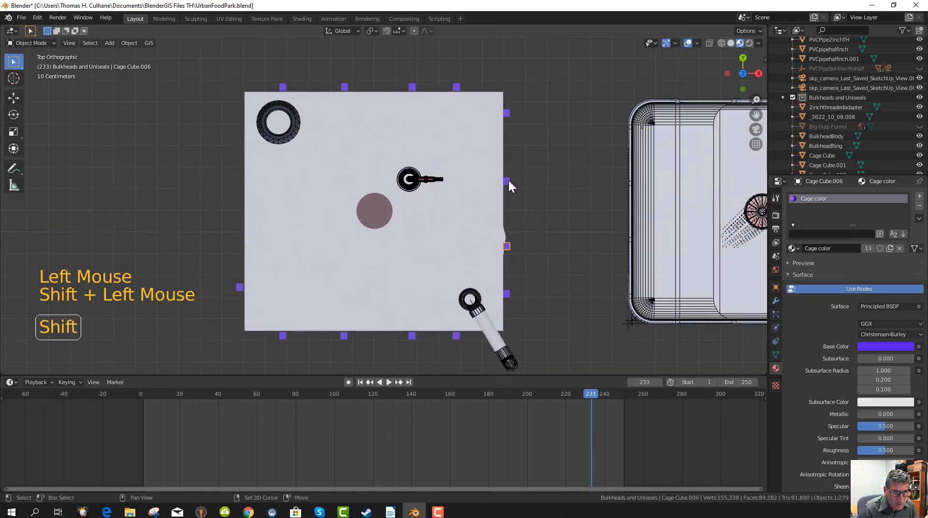
left_click(508, 113, "shift")
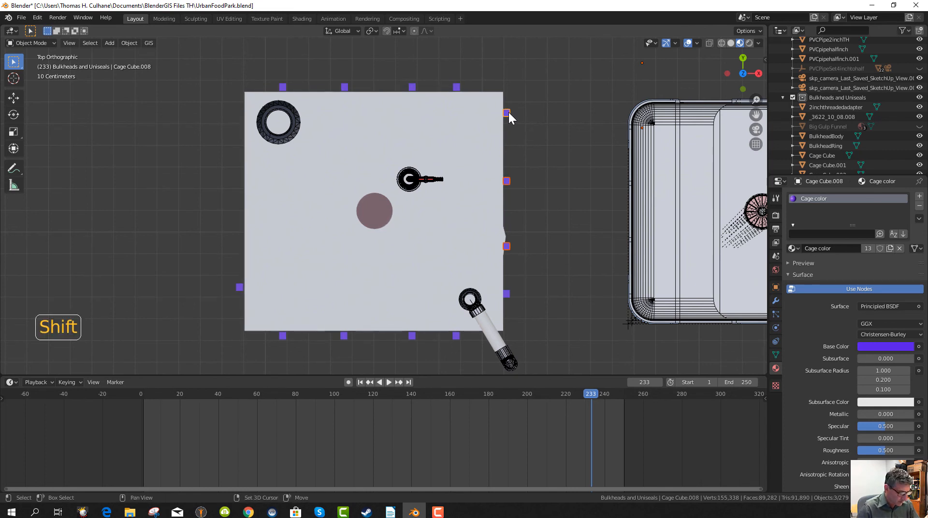
key("shift+d")
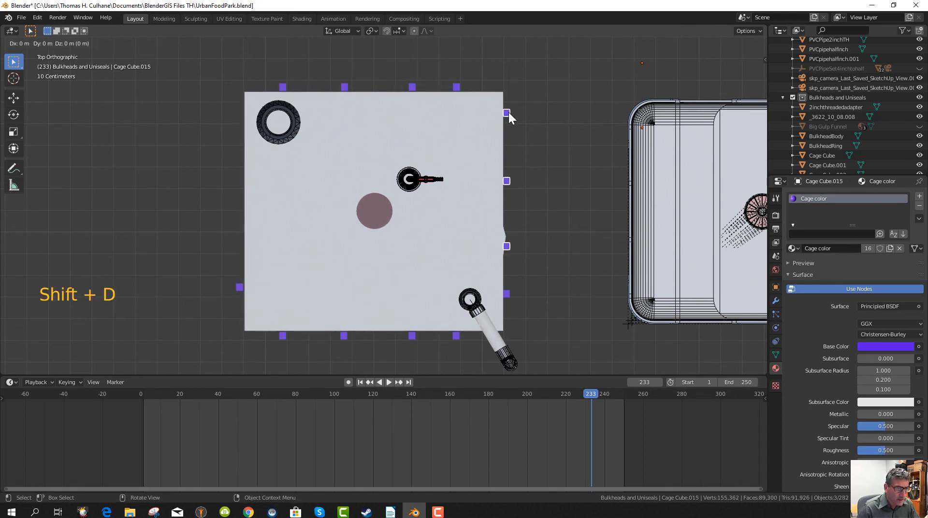
key("x")
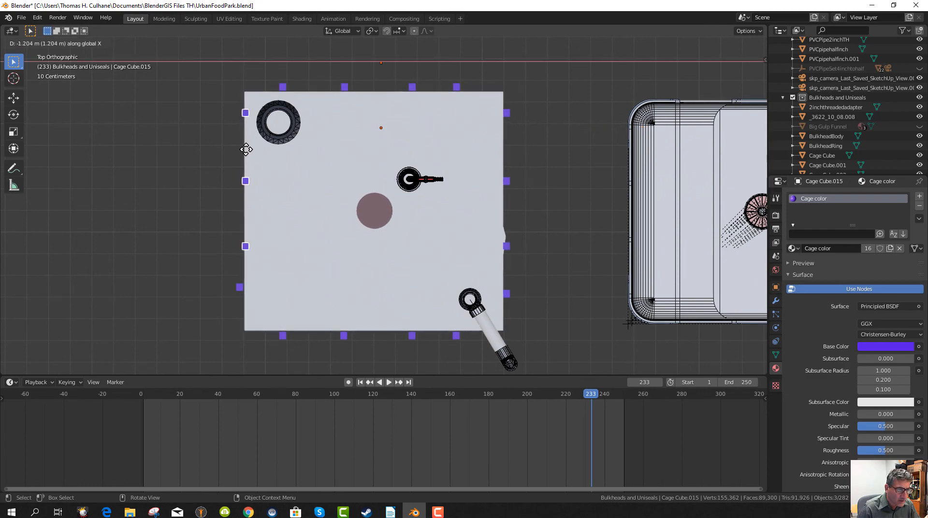
left_click(393, 207)
- Duplicate the second vertical front bar of the tank's cage and rotate the copy 90° about the Y axis
middle_click_drag(394, 207, 340, 130)
middle_click_drag(410, 195, 462, 176)
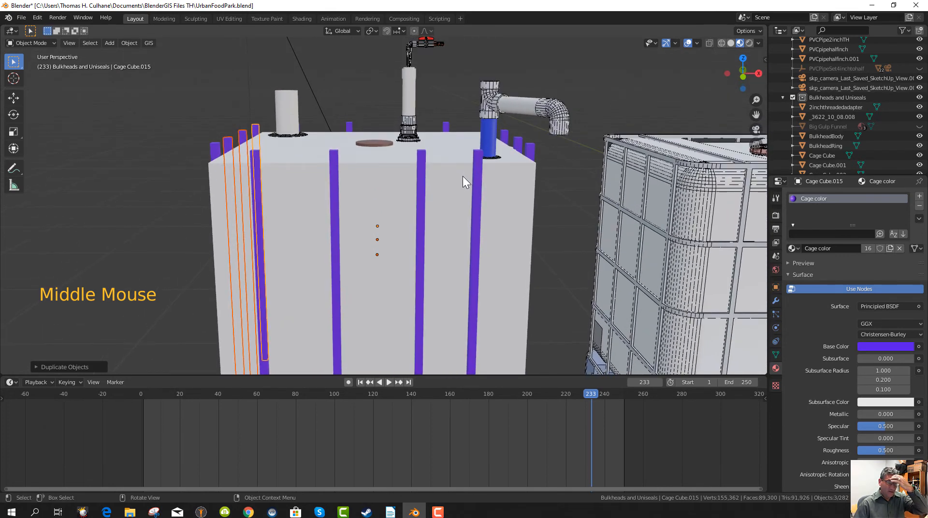
scroll(463, 176, "down", 2)
middle_click_drag(469, 221, 472, 199)
scroll(459, 253, "down", 2)
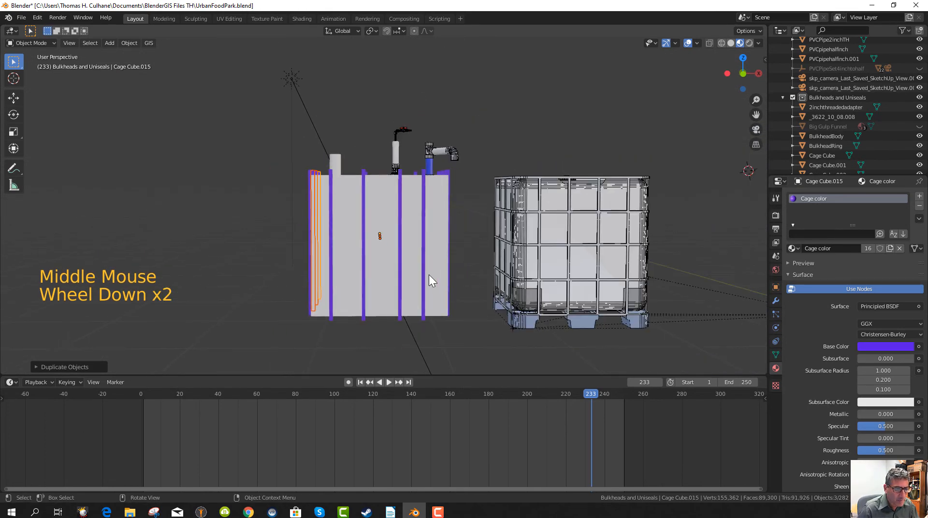
middle_click_drag(441, 293, 442, 290)
left_click(436, 340)
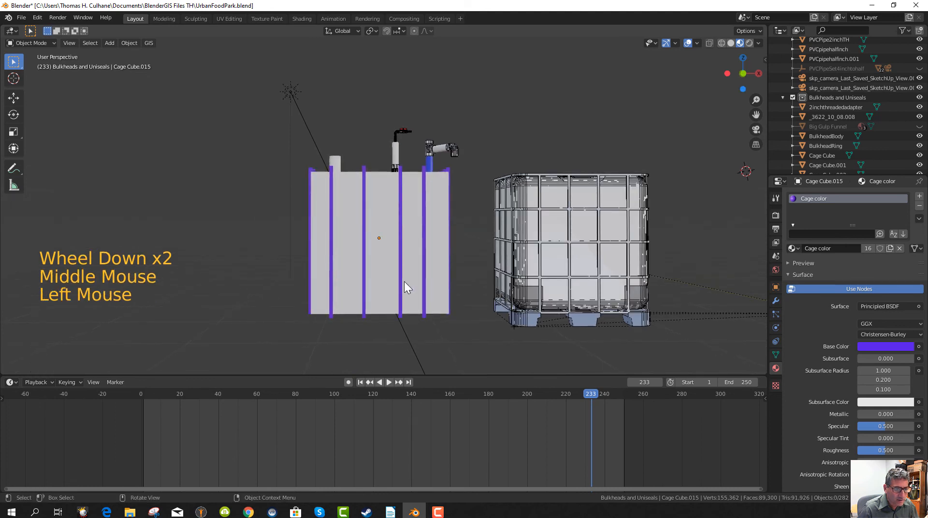
left_click(364, 242)
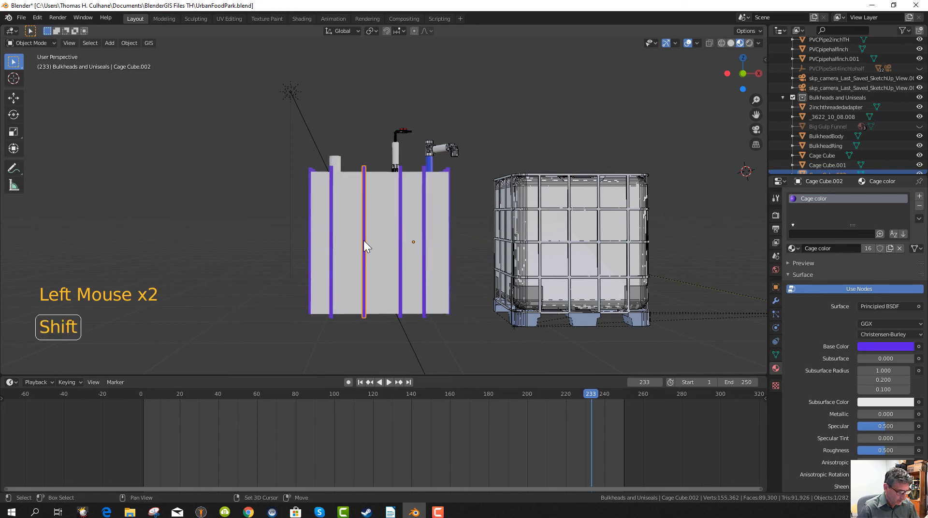
key("shift+d")
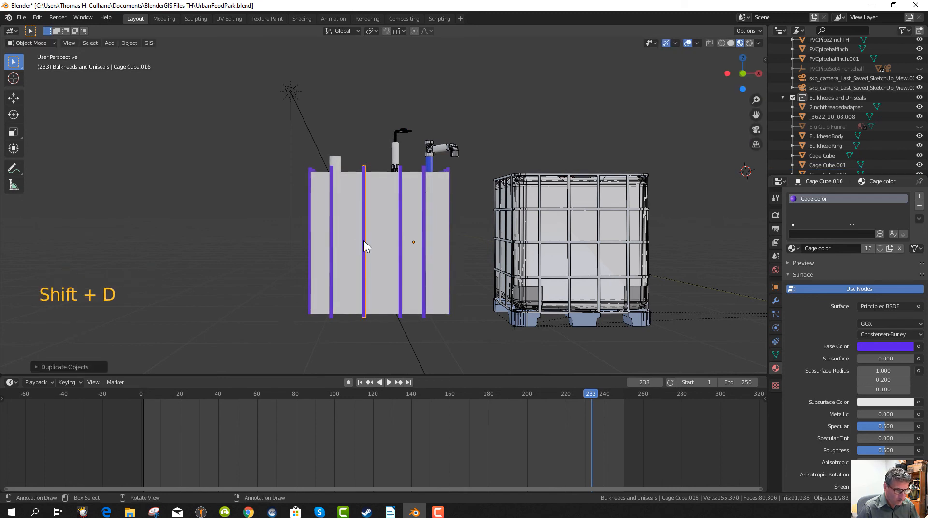
key("r")
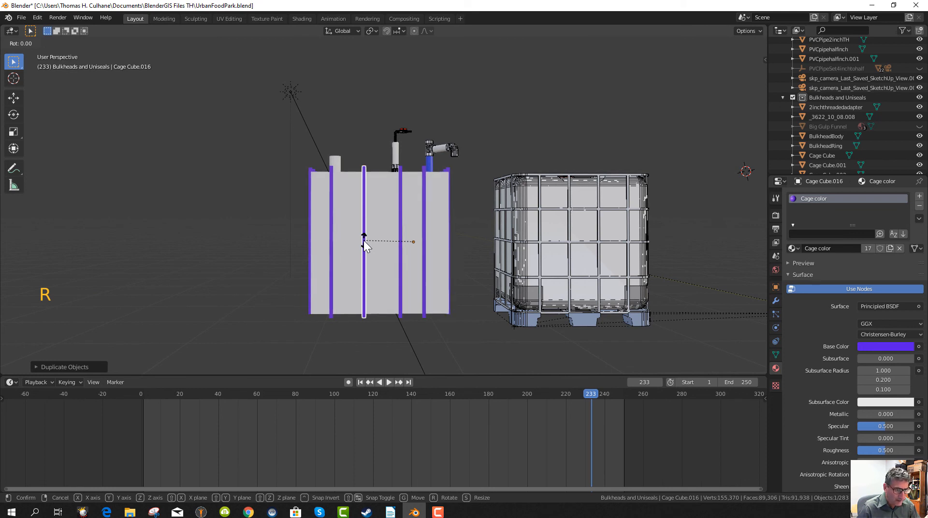
type("y")
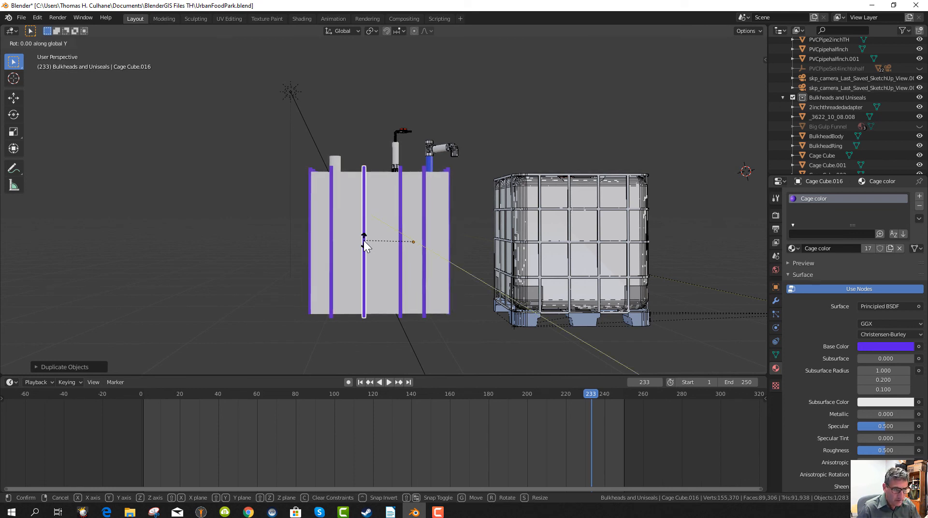
type("90")
key("Return")
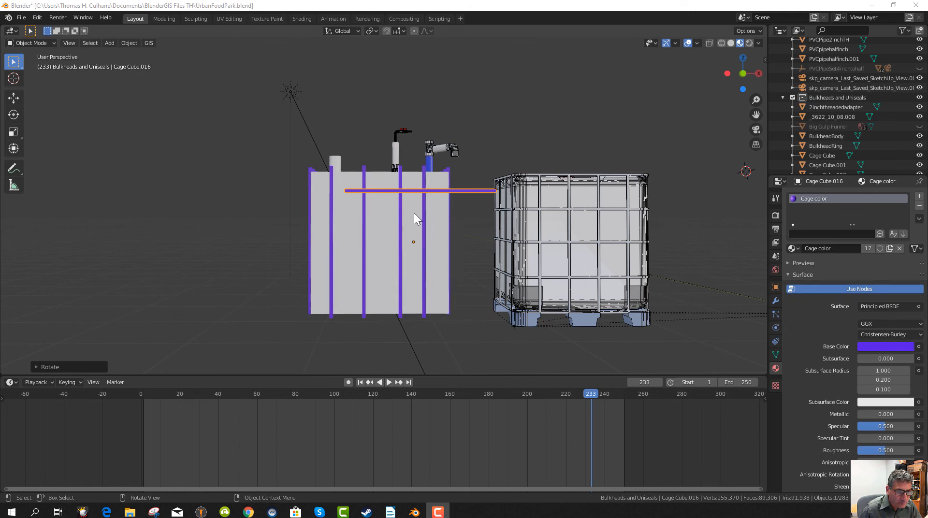
- Move the horizontal bar about -0.32 m along X so it spans the tank's front face
left_click(432, 195)
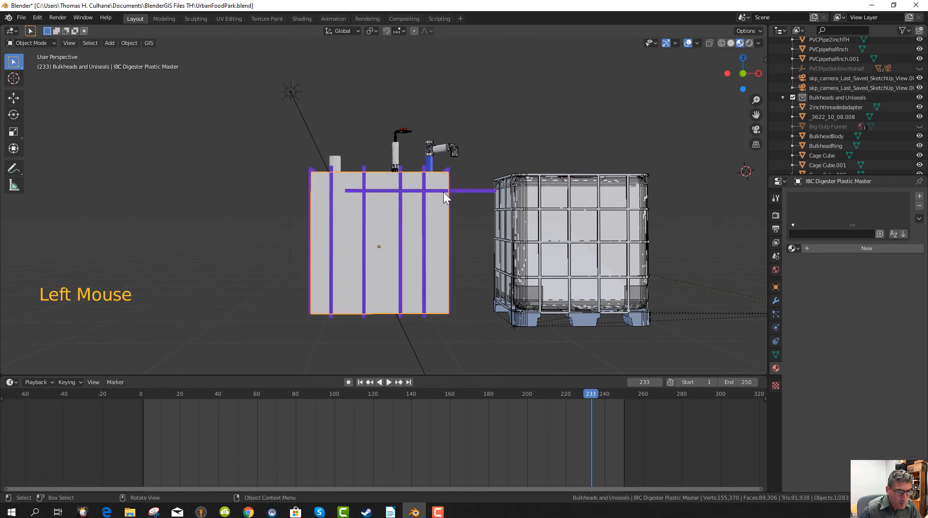
left_click(456, 191)
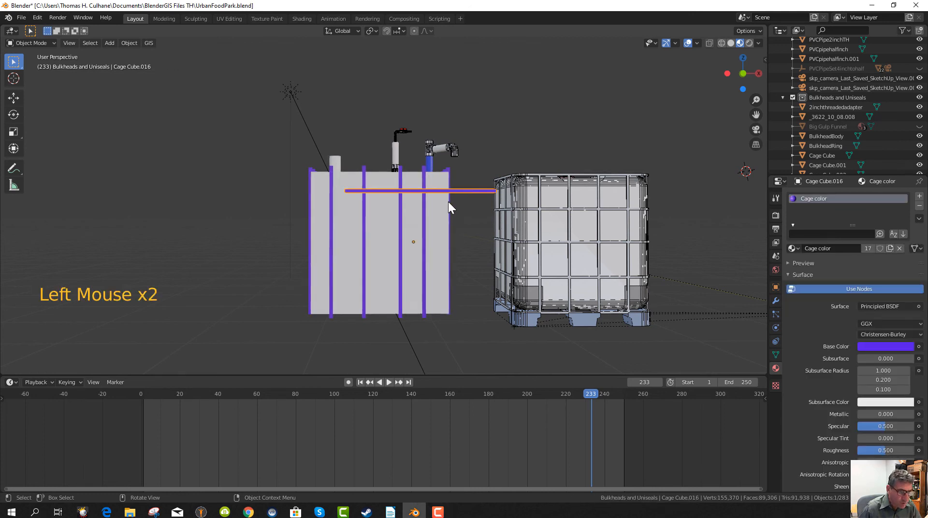
key("g")
key("x")
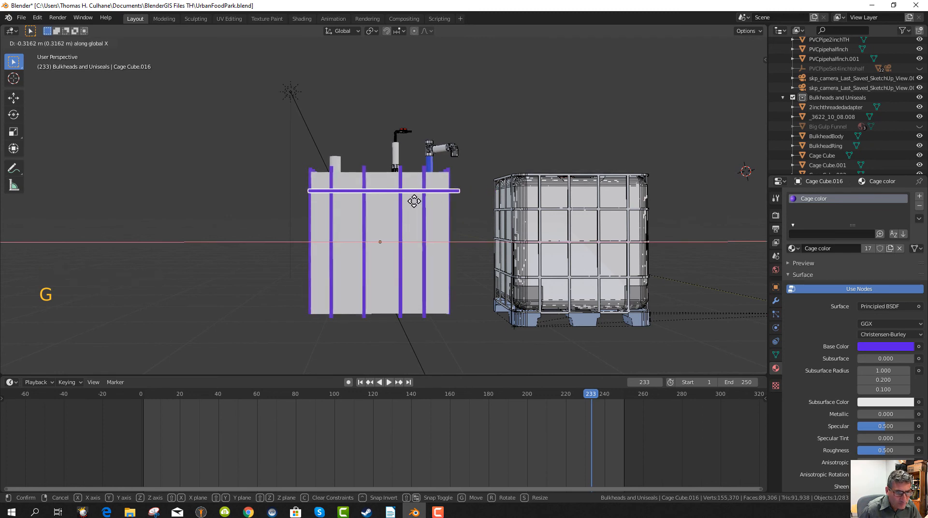
left_click(415, 201)
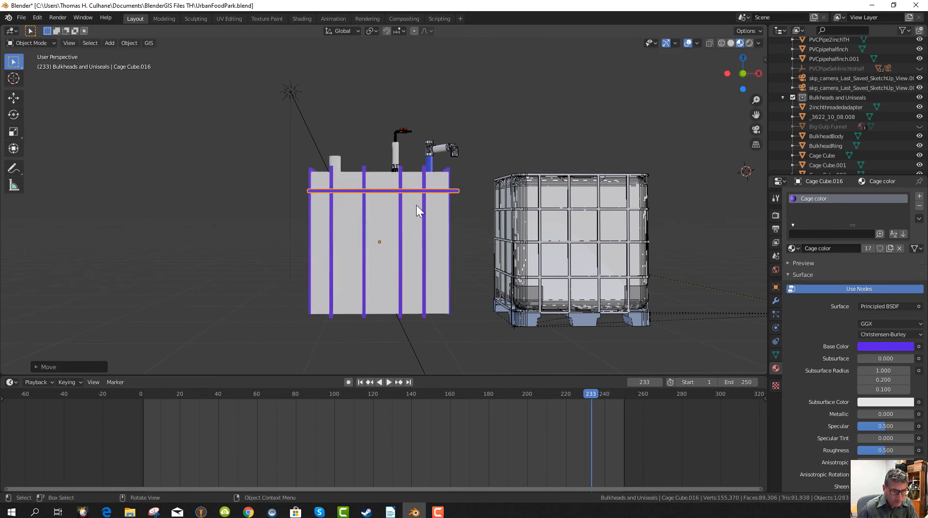
- Lower the horizontal bar along Z to the reference cage's upper inner rail and nudge it sideways to center it on the tank
key("KP_1")
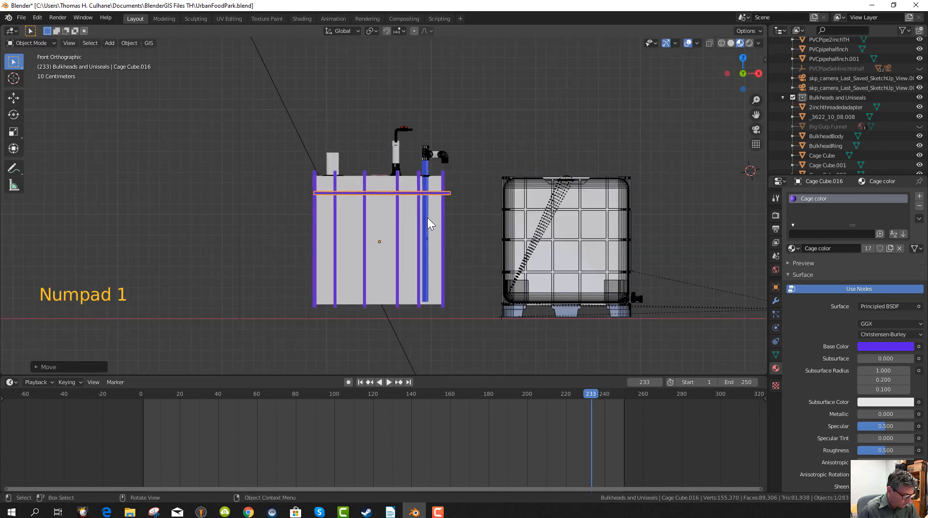
key("g")
key("z")
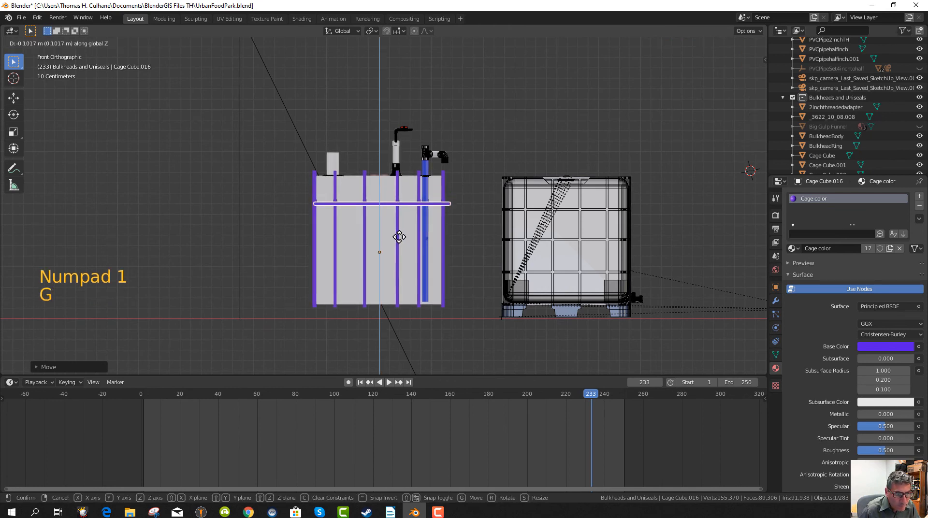
left_click(395, 240)
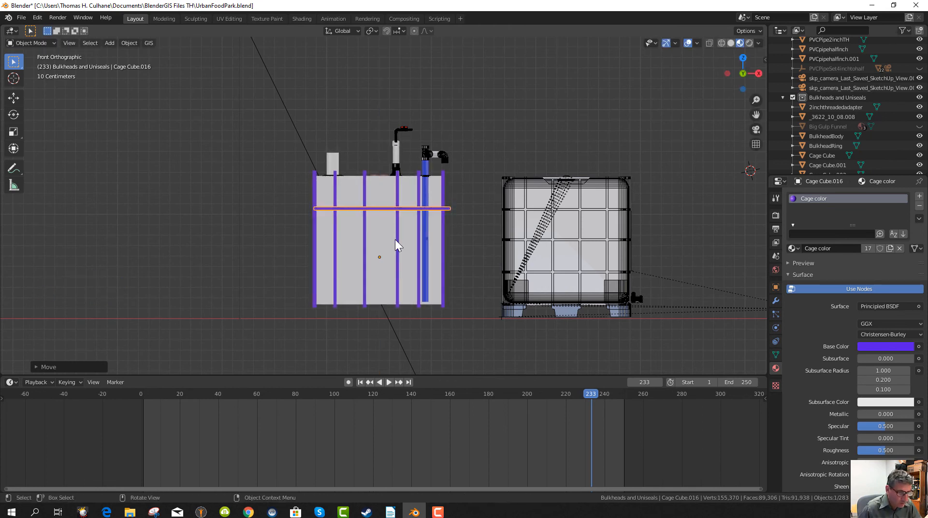
key("g")
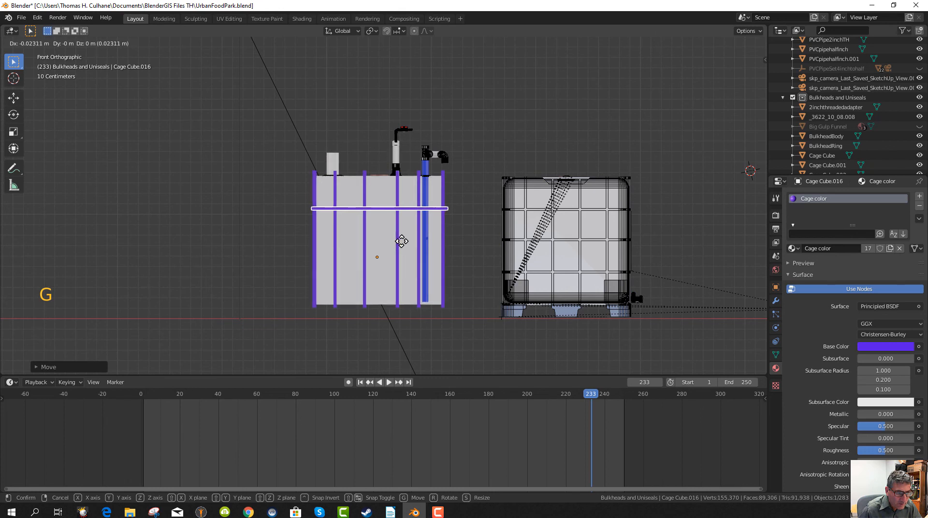
left_click(404, 243)
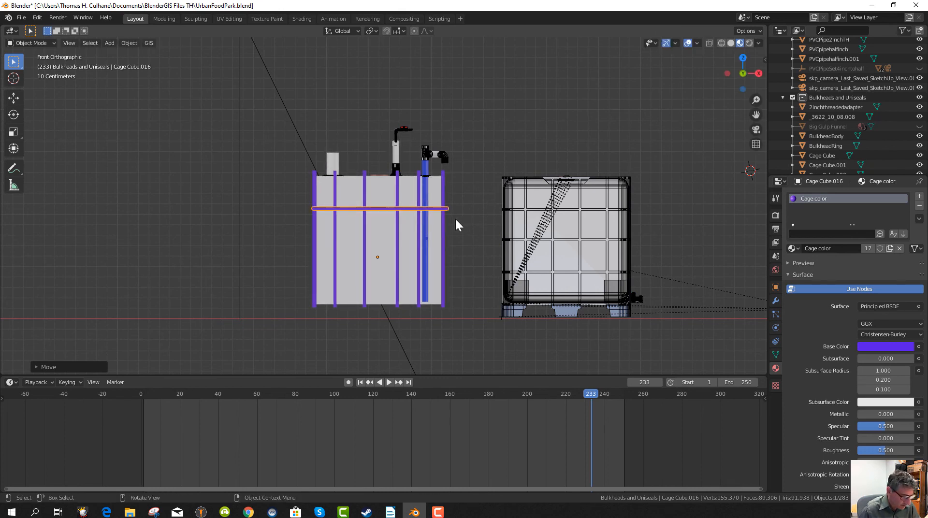
- Scale the horizontal bar along X to about 0.93 and nudge it to fit between the outermost vertical bars
key("s")
key("x")
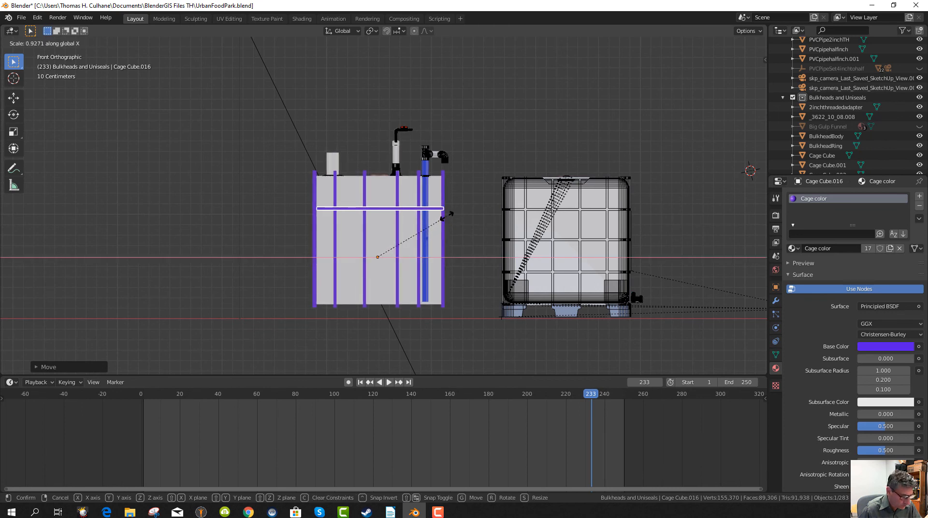
left_click(447, 215)
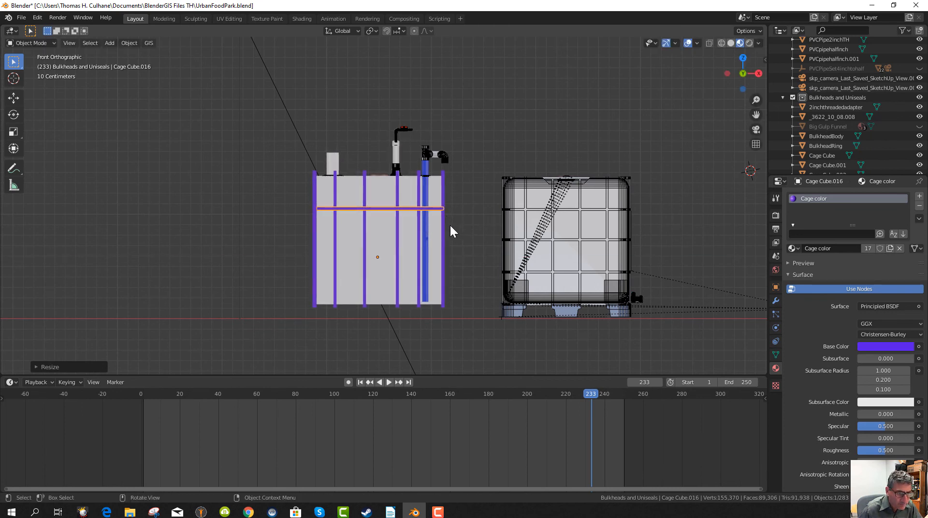
key("g")
left_click(452, 226)
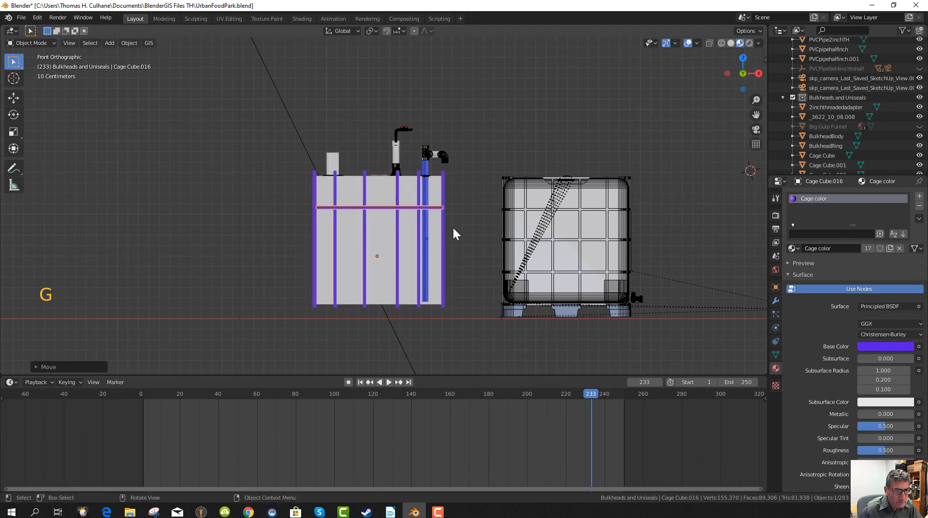
- Duplicate the horizontal bar and move the copy down along Z, level with the reference cage's middle rail
mouse_move(456, 230)
middle_mouse_down()
mouse_move(456, 294)
mouse_move(424, 251)
mouse_move(456, 266)
mouse_move(453, 236)
mouse_move(478, 263)
mouse_move(524, 275)
mouse_move(483, 272)
mouse_move(433, 240)
mouse_move(457, 238)
mouse_move(457, 220)
middle_mouse_up()
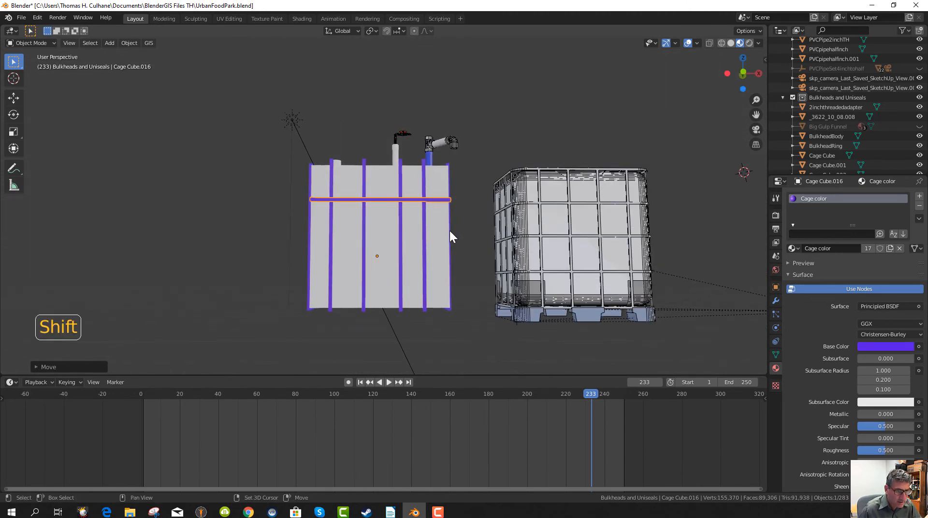
key("shift+d")
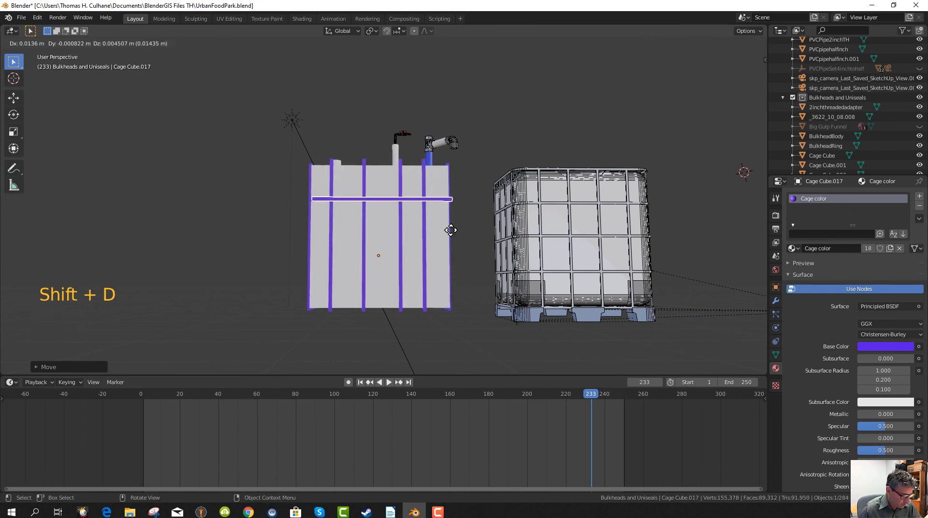
key("z")
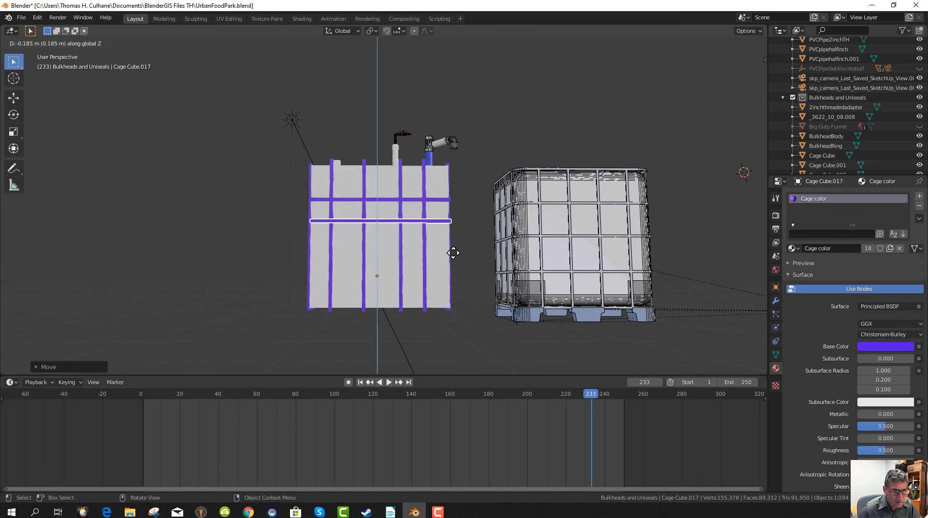
left_click(453, 264)
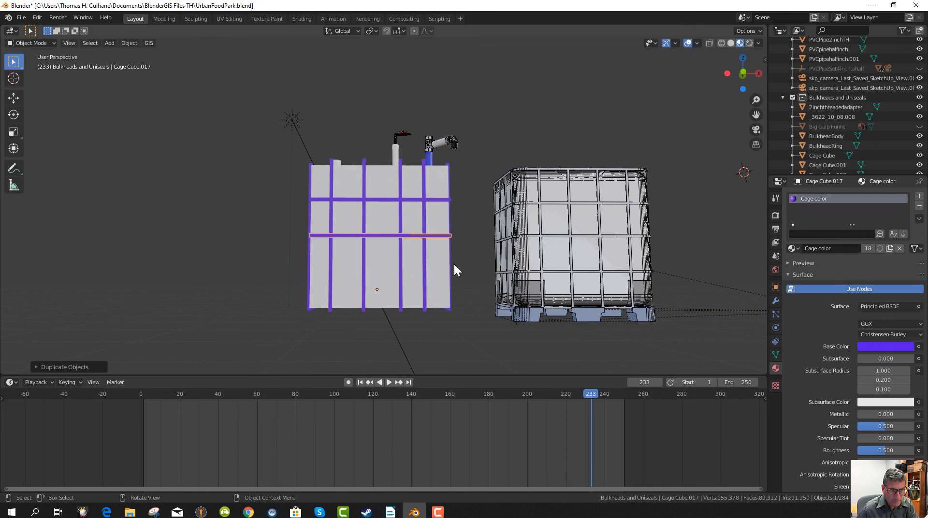
- Add two more horizontal front bars by duplicating the newest bar about -0.31 m along Z and its copy about -0.32 m along Z
key("KP_1")
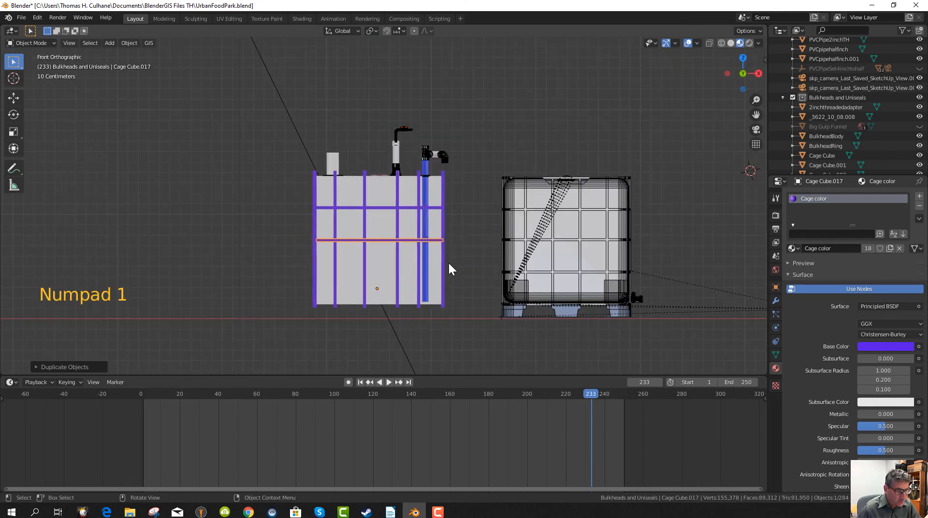
key("shift+d")
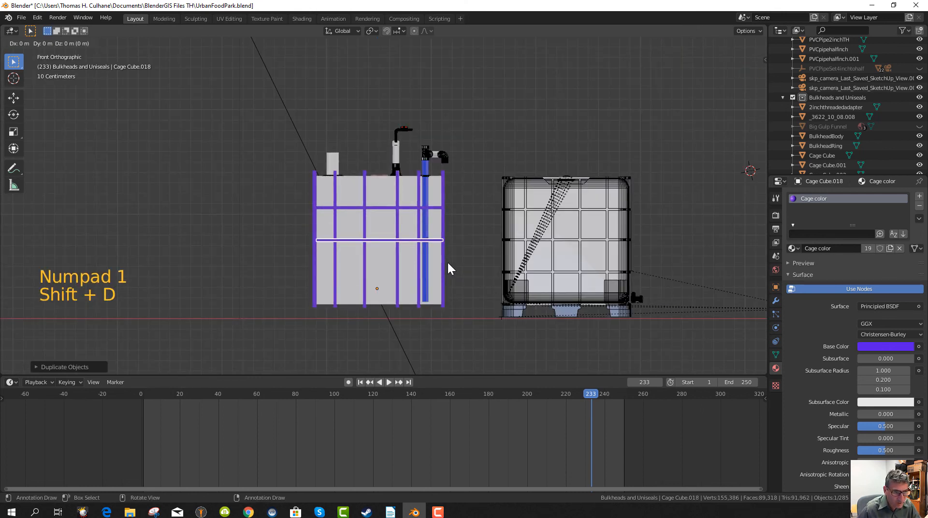
key("z")
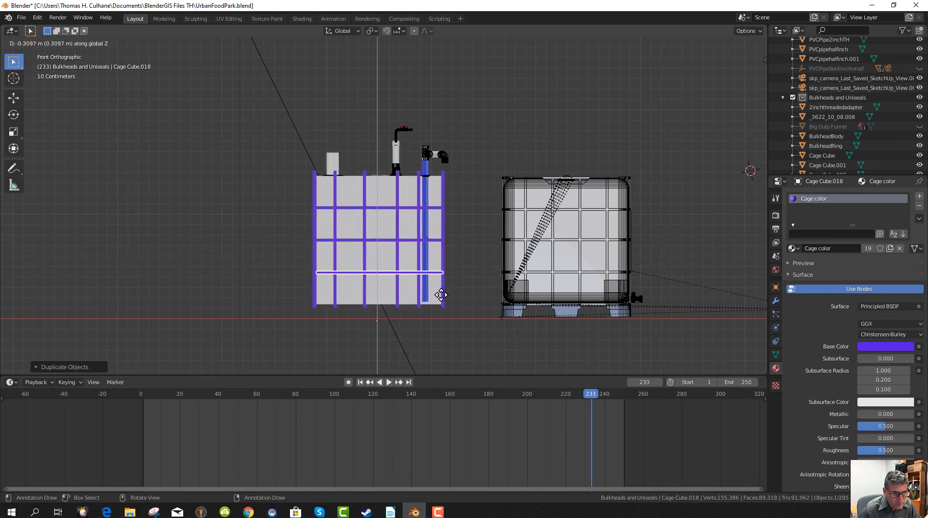
left_click(440, 294)
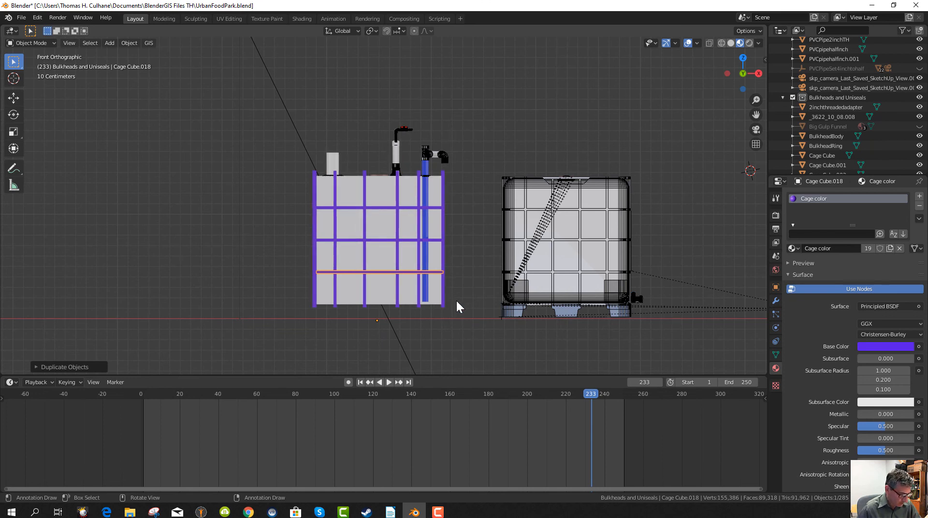
key("shift+d")
key("z")
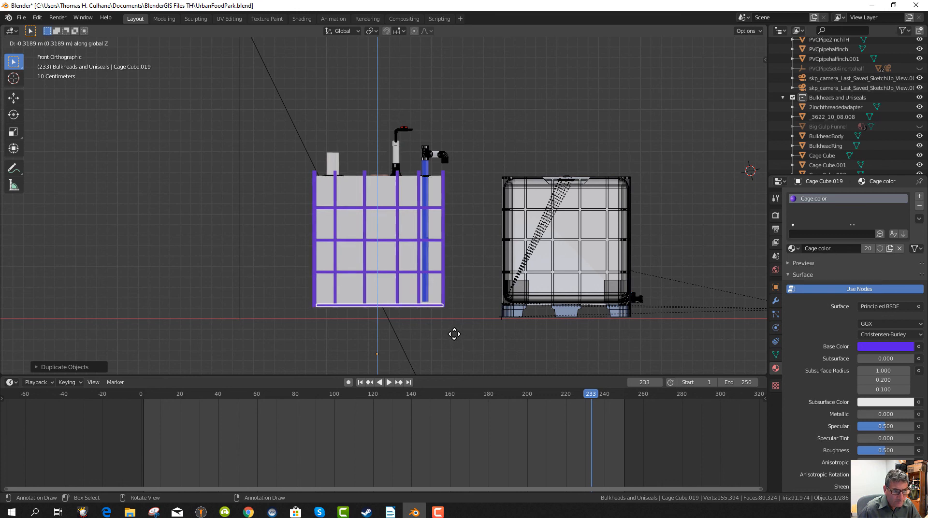
left_click(453, 333)
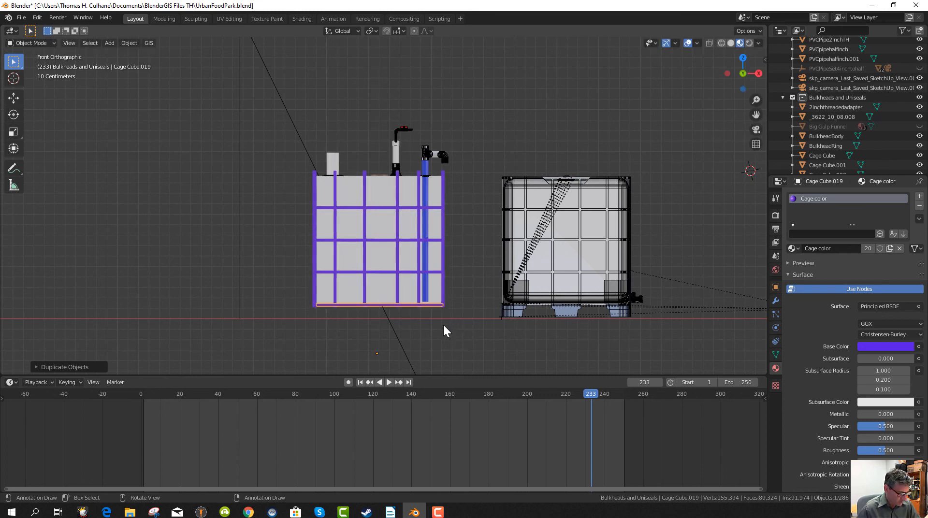
- Duplicate the bottom horizontal bar and move the copy about 1.26 m up along Z to the tank's top edge
key("shift+d")
key("z")
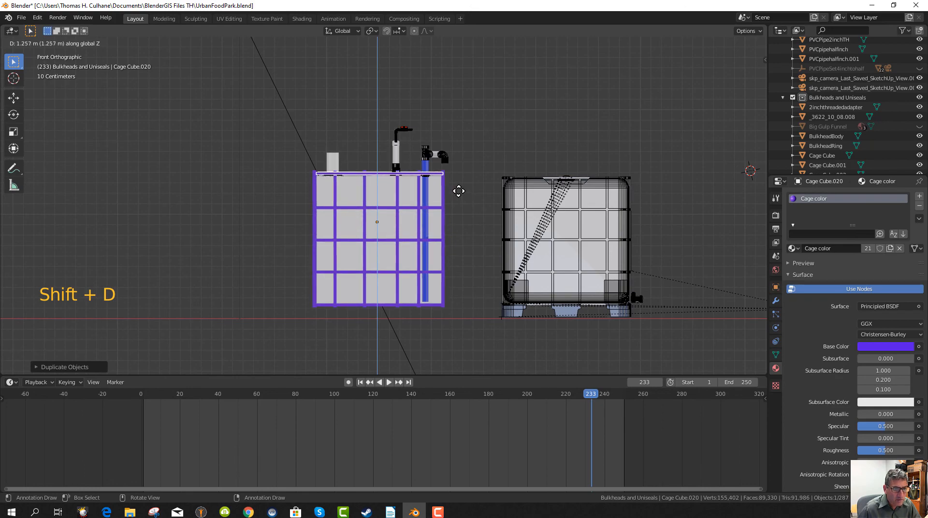
left_click(458, 191)
- Select all five horizontal bars on the tank's front and duplicate them in place
middle_click_drag(458, 264, 425, 247)
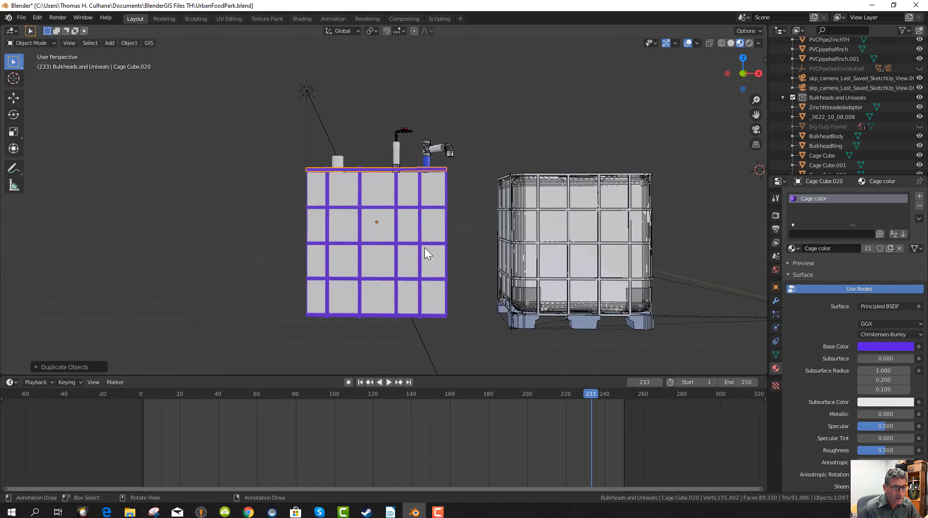
middle_click_drag(470, 284, 358, 341)
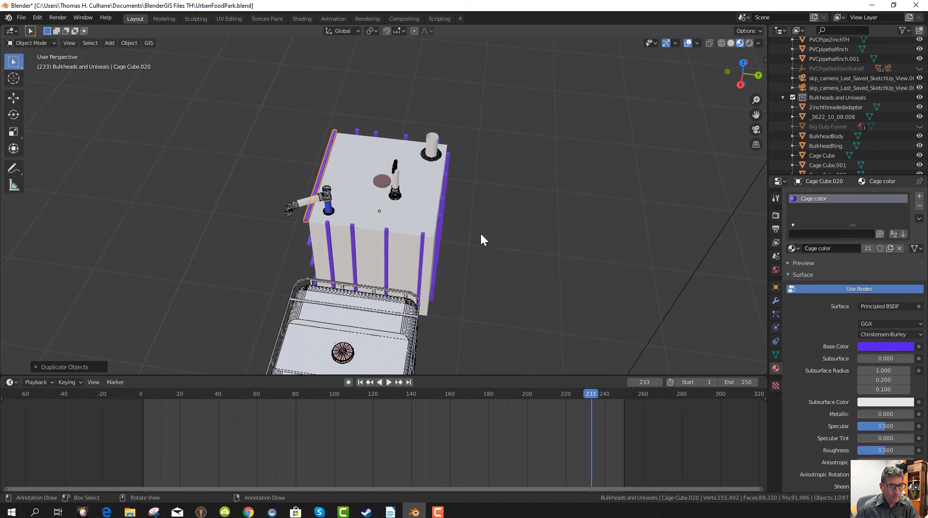
middle_click_drag(466, 258, 581, 210)
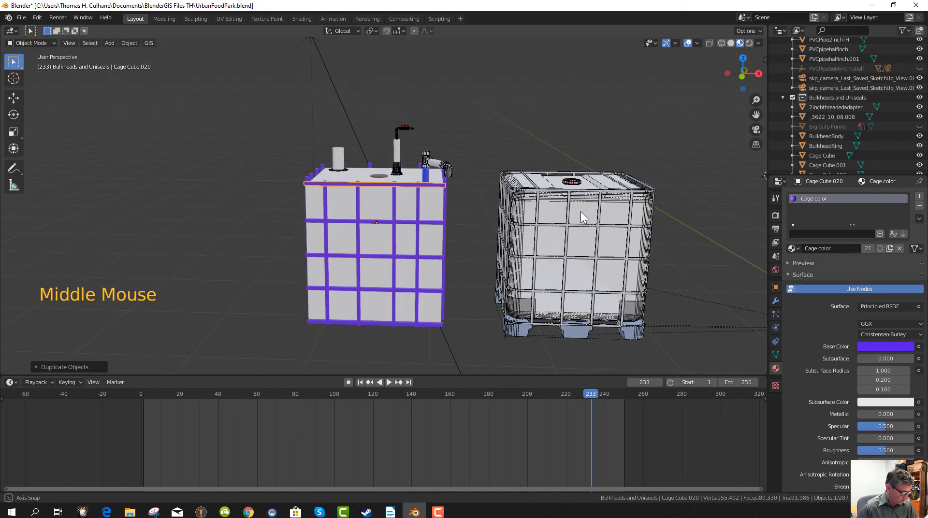
left_click(386, 222, "shift")
left_click(384, 257, "shift")
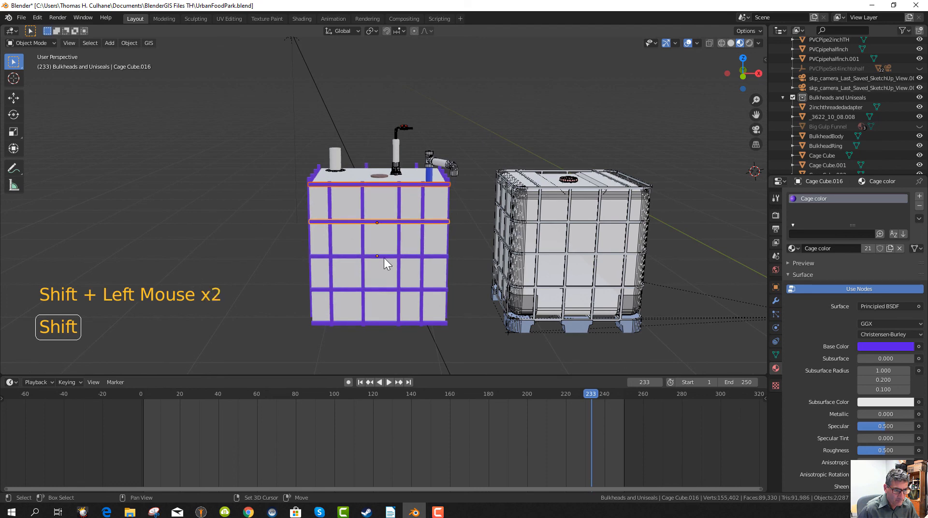
left_click(383, 289, "shift")
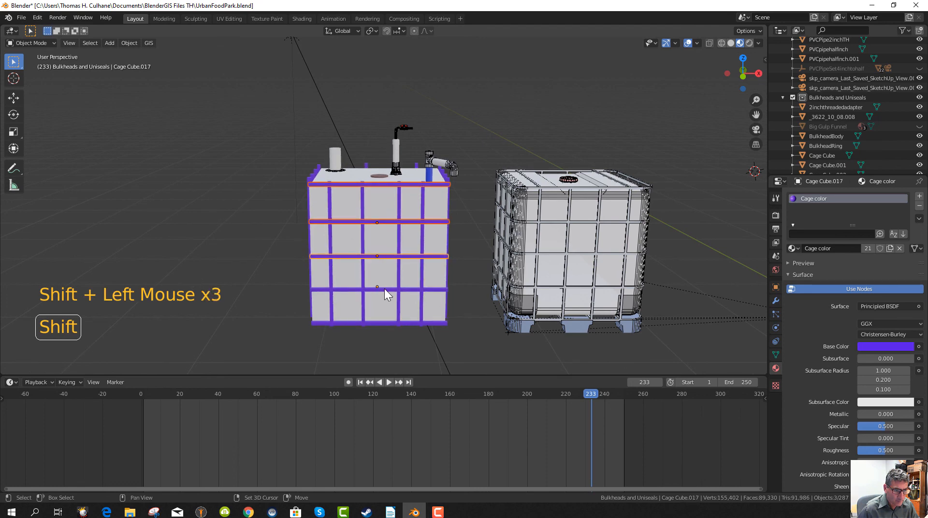
left_click(381, 322, "shift")
middle_click_drag(448, 324, 445, 319)
key("KP_1")
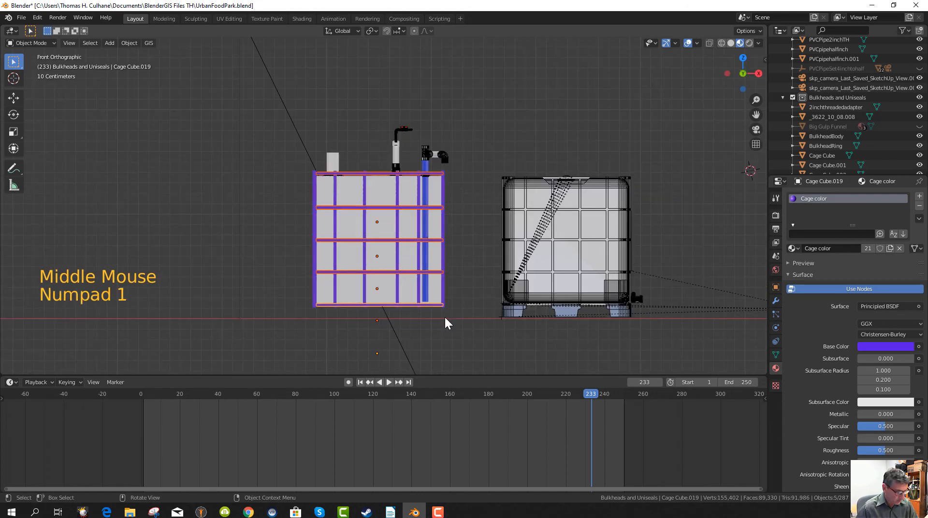
key("shift+d")
right_click(453, 287)
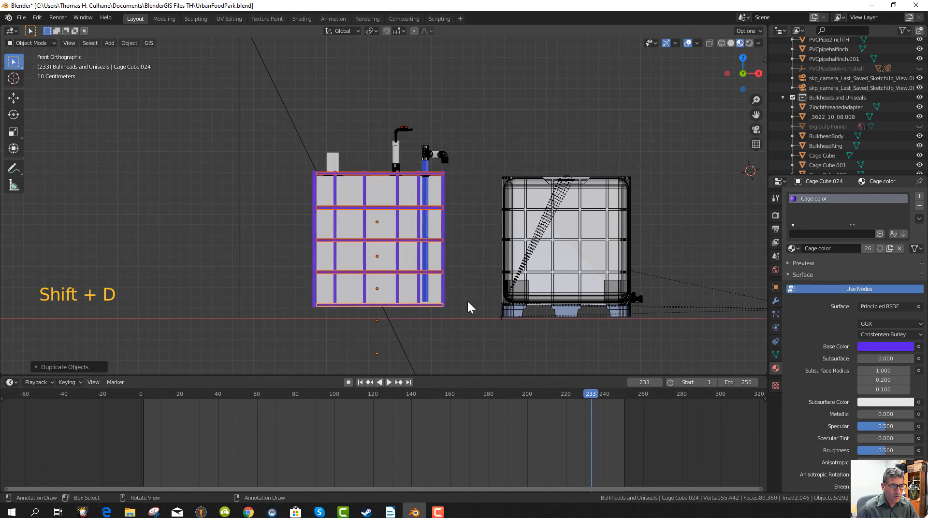
- Move the duplicated horizontal bars along Y to the back side of the tank
middle_click_drag(467, 299, 353, 355)
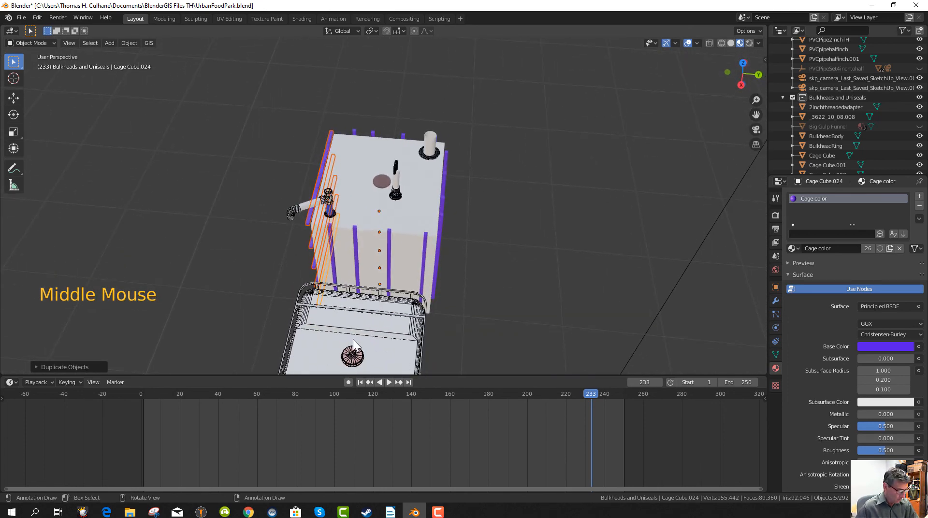
key("KP_7")
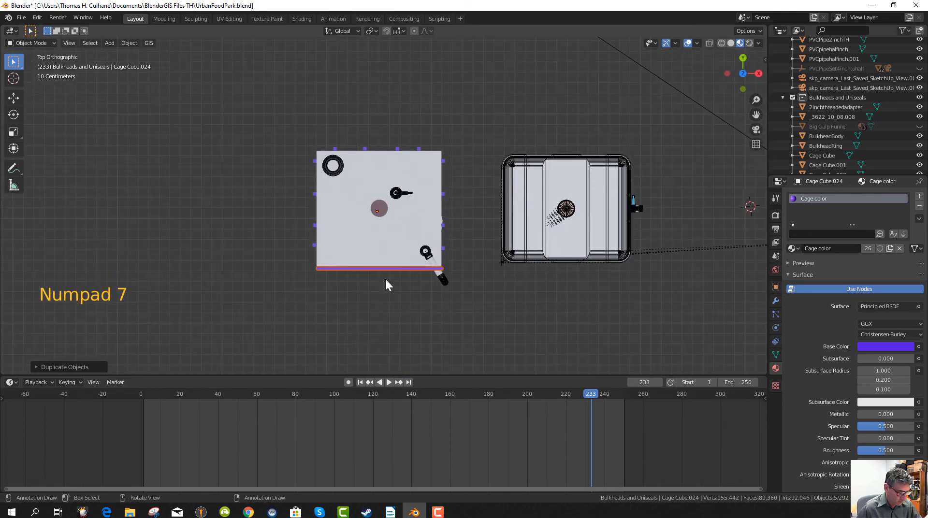
key("g")
key("y")
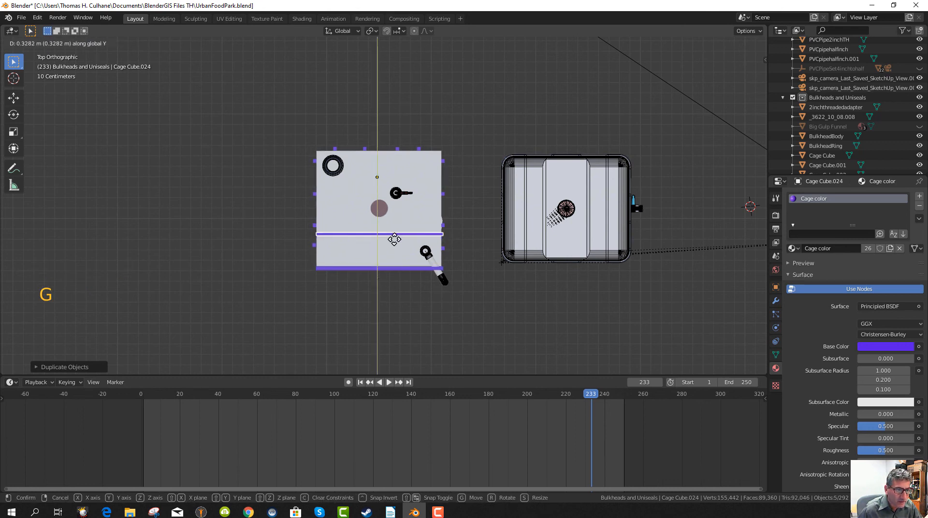
left_click(403, 160)
- Duplicate the five back bars in place and rotate the copies 90 degrees around Z
mouse_move(404, 296)
middle_mouse_down()
mouse_move(409, 321)
mouse_move(405, 292)
middle_mouse_up()
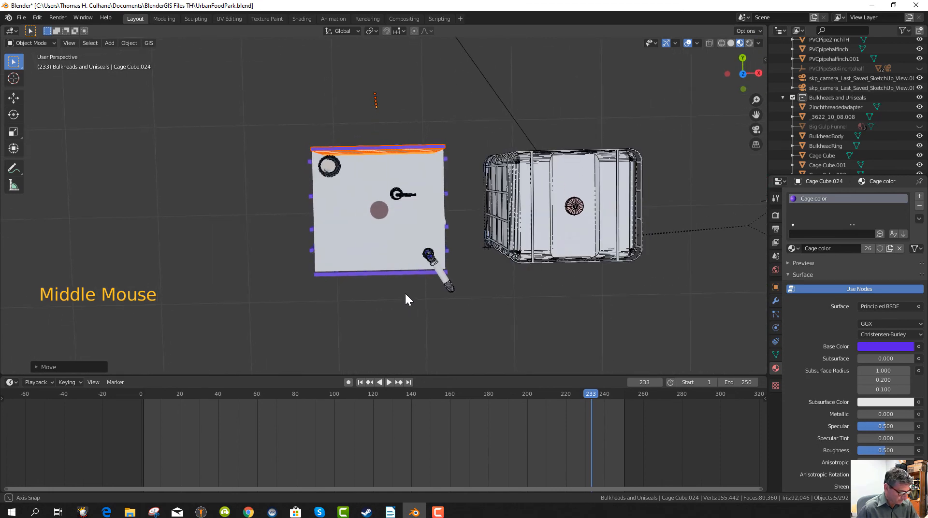
key("shift+d")
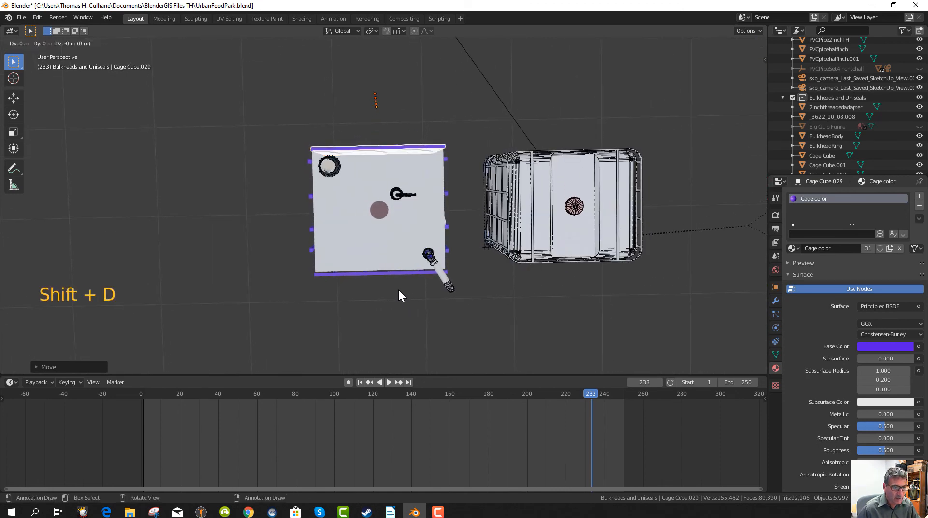
right_click(403, 267)
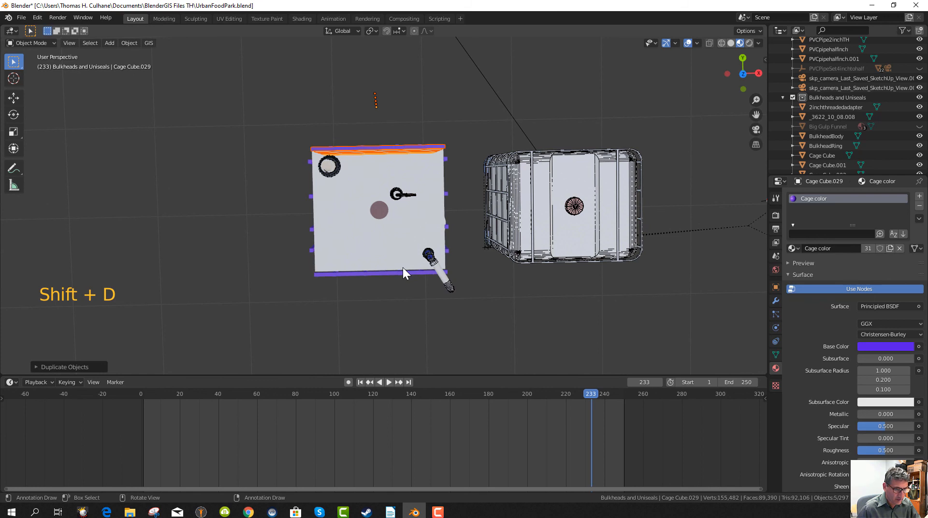
key("r")
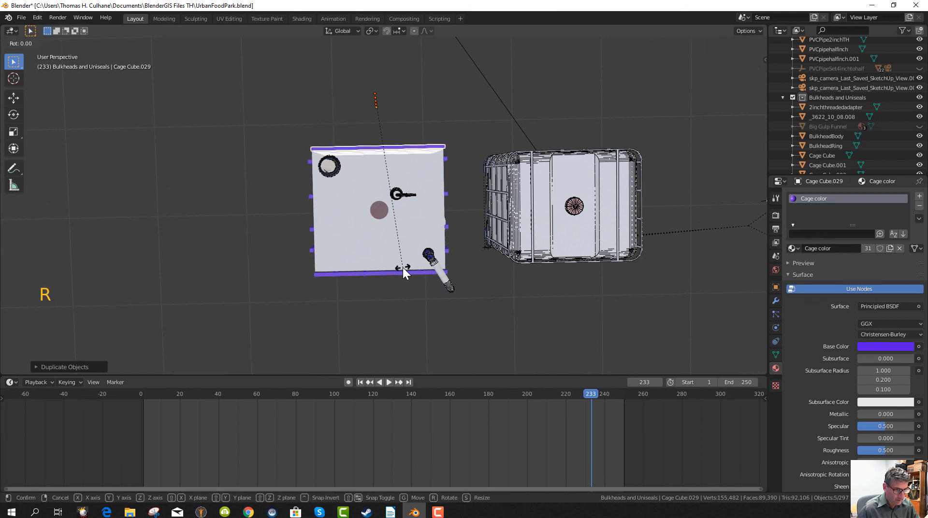
key("z")
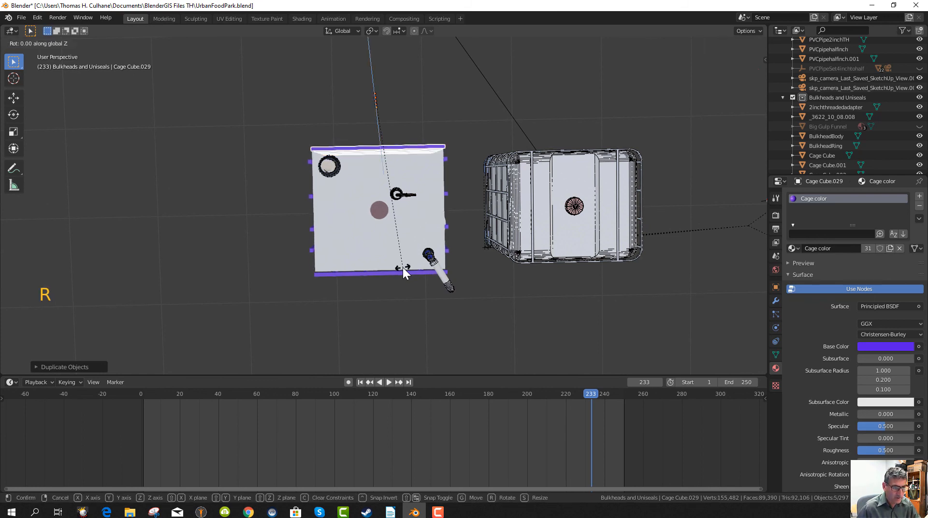
type("90")
key("Return")
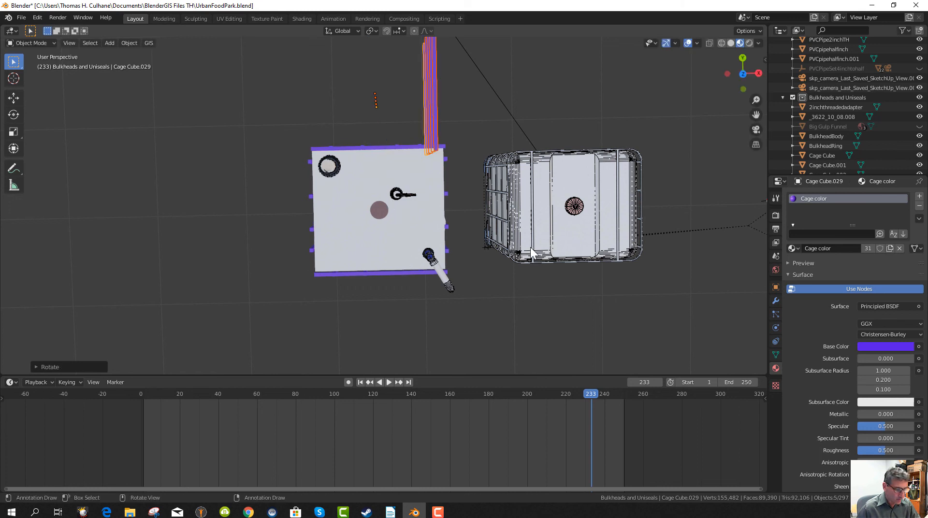
- Move the rotated bars about 0.10 m along X, in line with the tank side facing the reference IBC
scroll(476, 249, "down", 3)
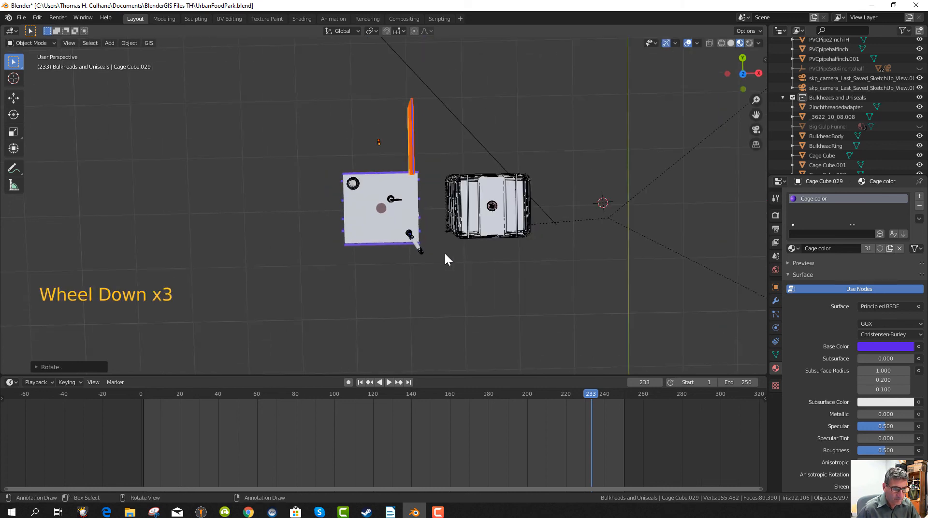
key("g")
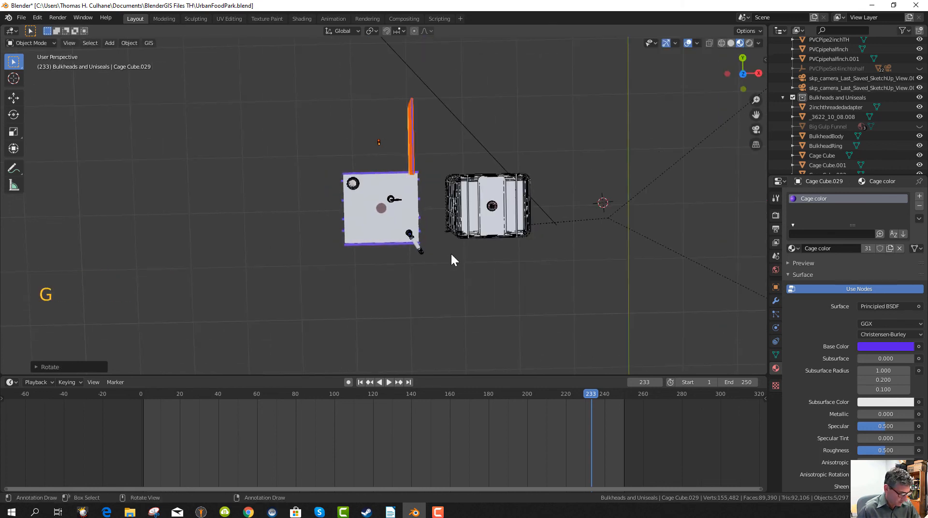
key("g")
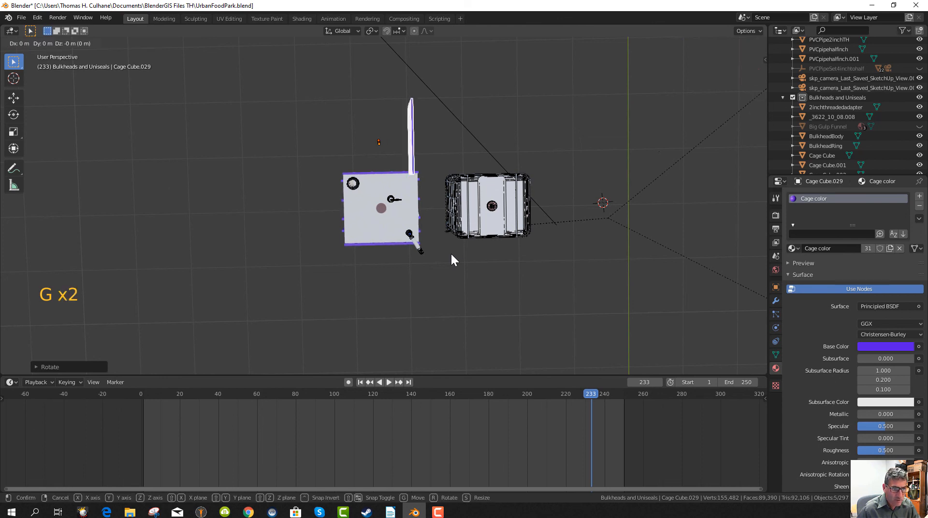
key("x")
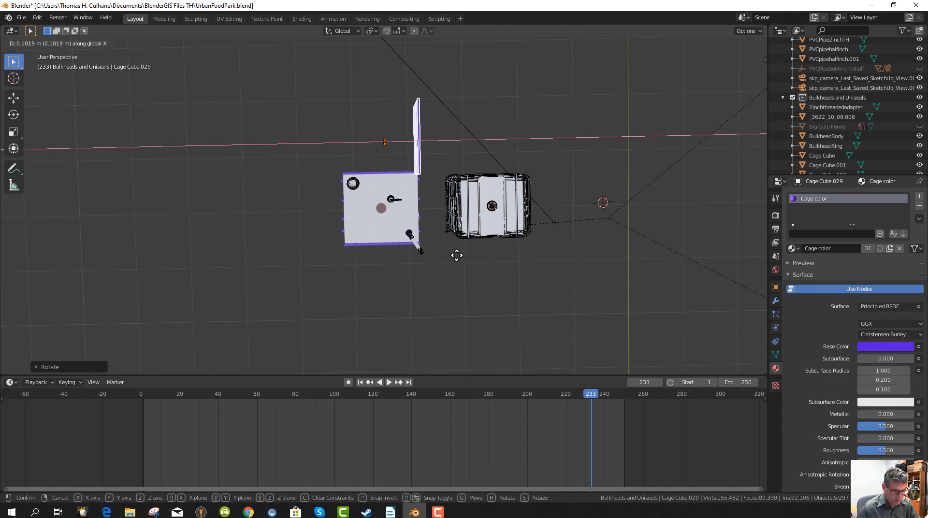
left_click(456, 254)
- Move the rotated bars along Y until they span the tank's side, and nudge them about -0.03 m along X against it
key("KP_7")
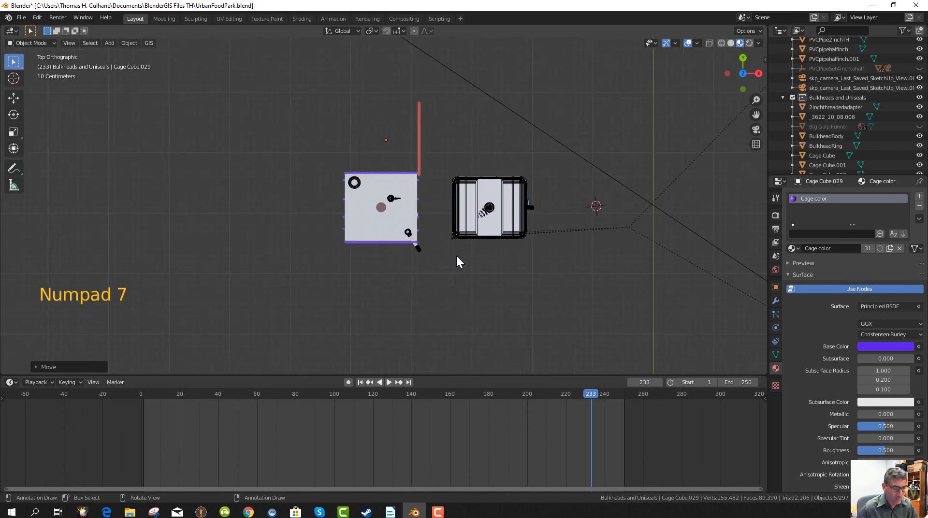
scroll(456, 257, "up", 3)
middle_click_drag(453, 255, 434, 306, "shift")
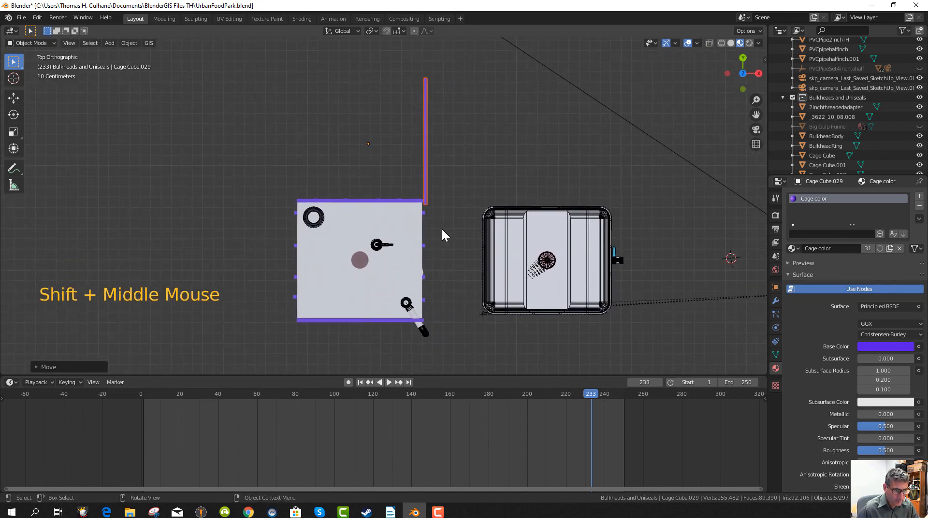
key("g")
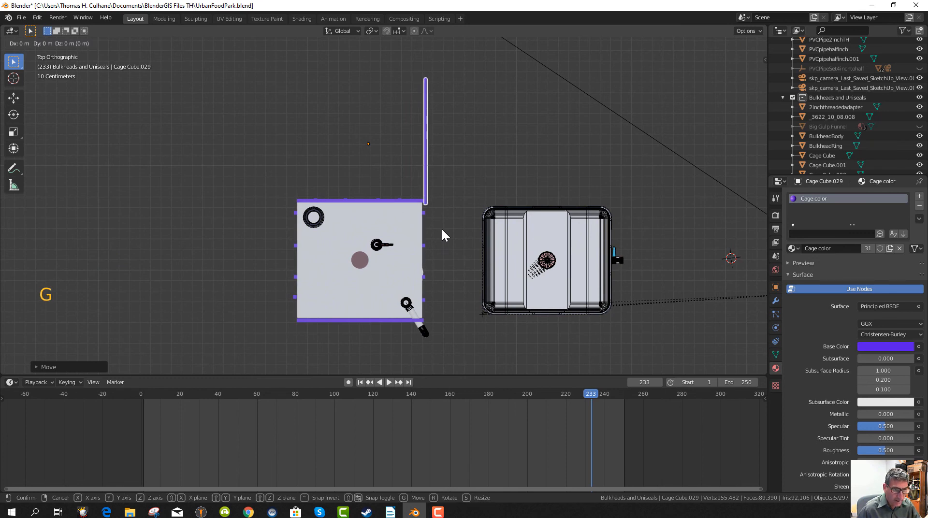
key("y")
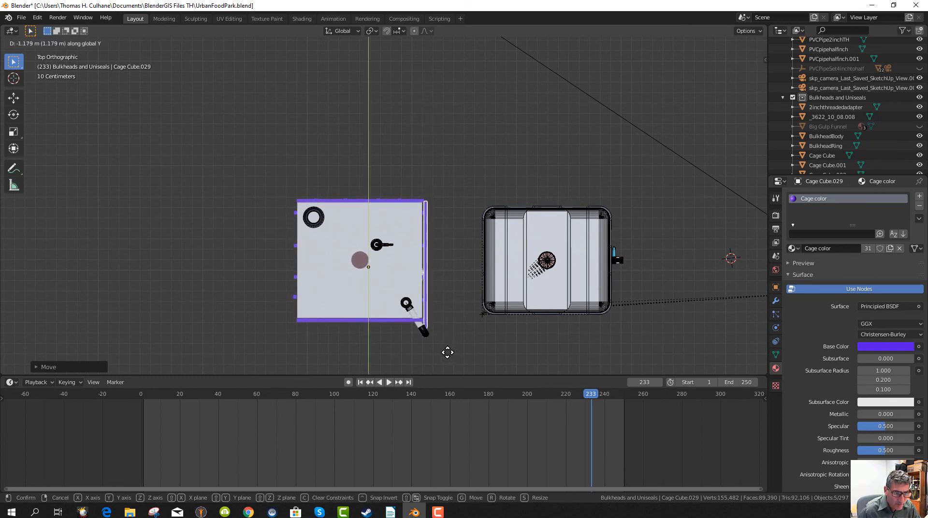
left_click(445, 348)
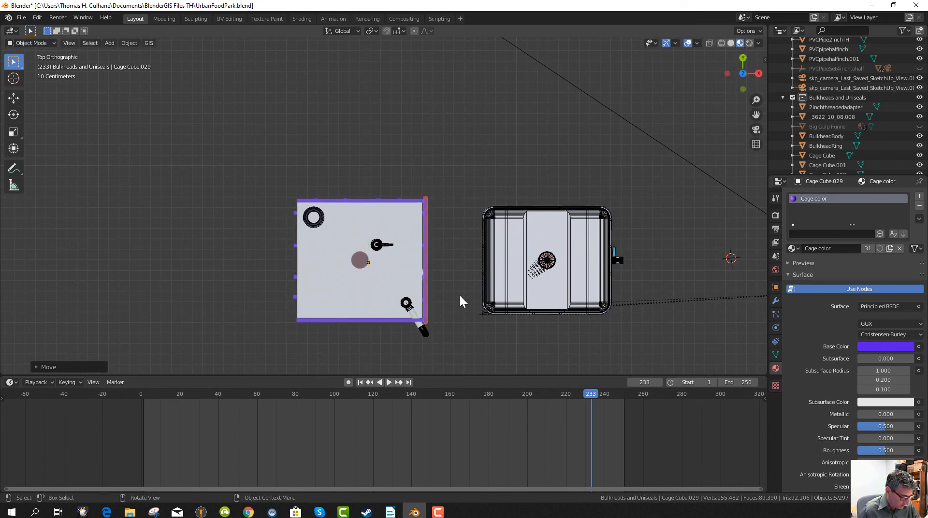
key("g")
key("x")
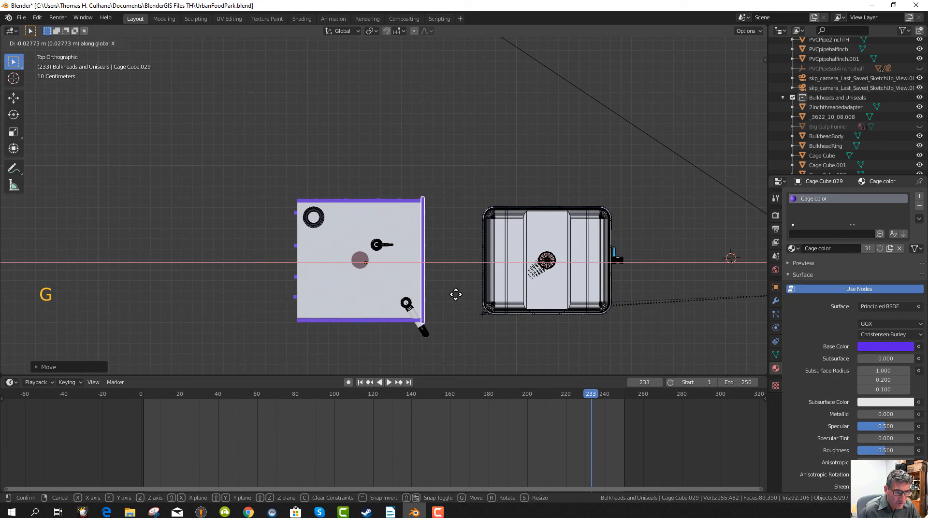
left_click(456, 294)
- Scale the side bars along Y to about 0.97 to fit between the front and back bars
scroll(457, 293, "up", 1)
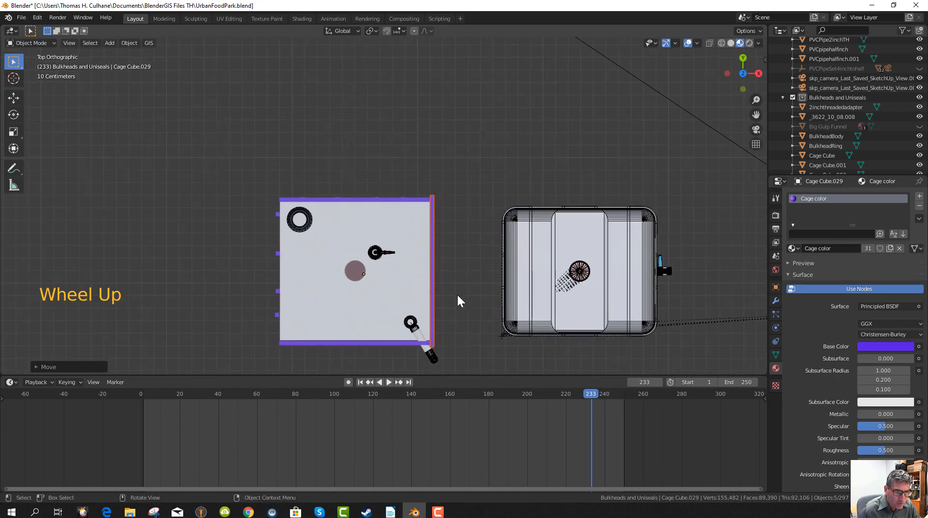
key("s")
left_click(454, 293)
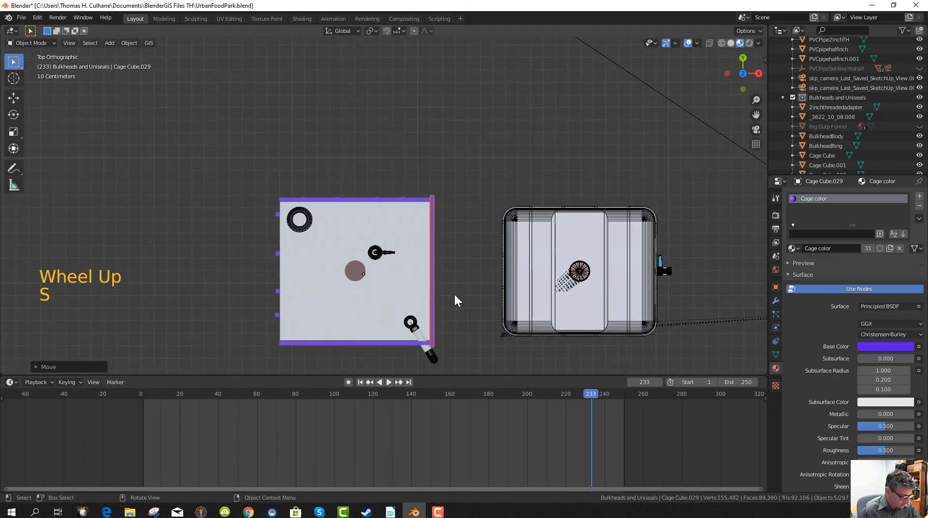
key("s")
key("y")
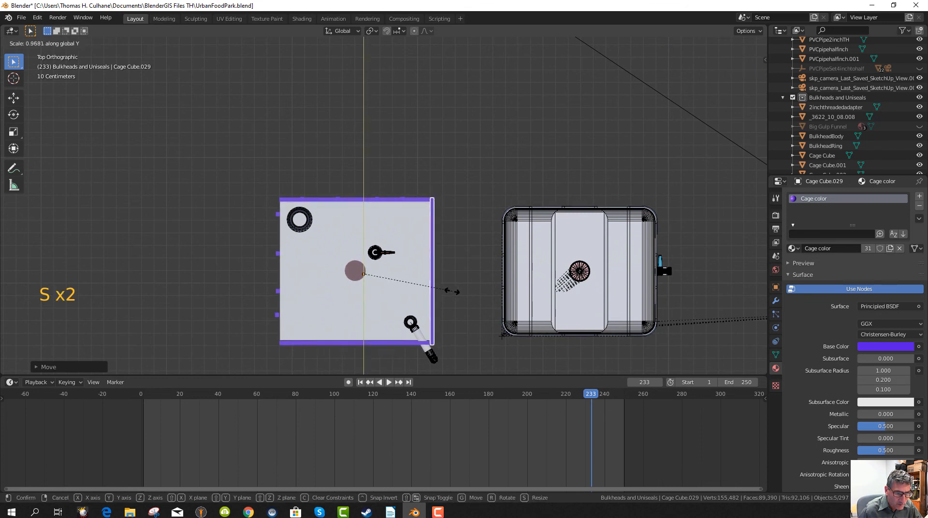
left_click(452, 292)
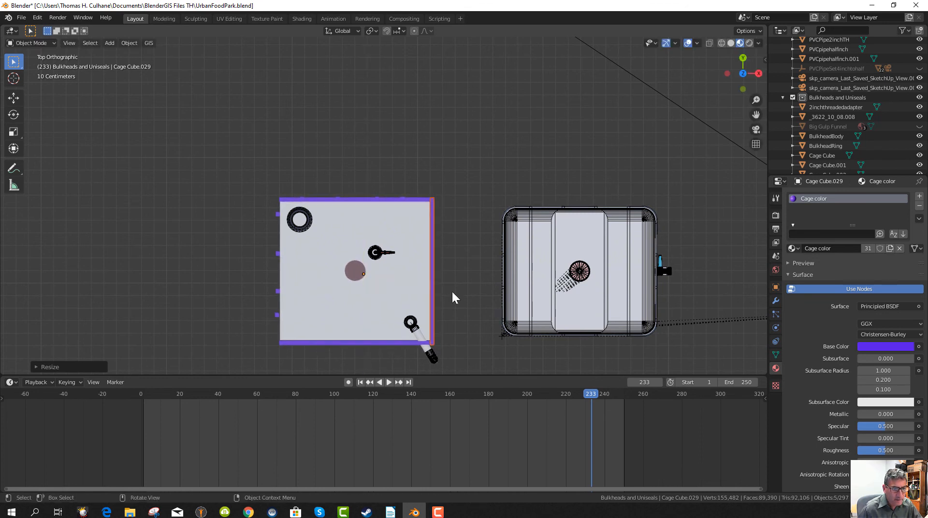
- Duplicate the five horizontal side bars and move the copies about -1.2 m along X to the tank's opposite side
mouse_move(452, 290)
middle_mouse_down()
mouse_move(446, 306)
mouse_move(426, 261)
mouse_move(387, 214)
mouse_move(442, 238)
mouse_move(453, 262)
mouse_move(448, 287)
middle_mouse_up()
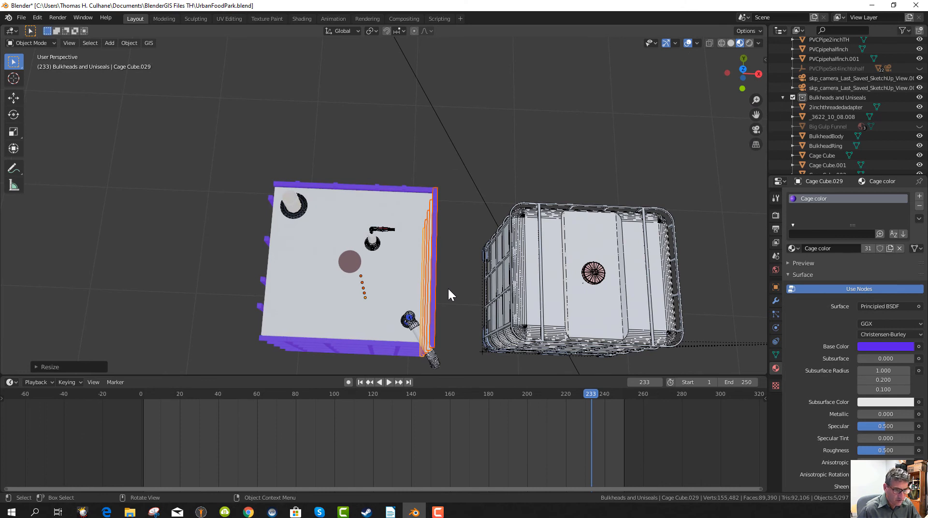
key("shift+d")
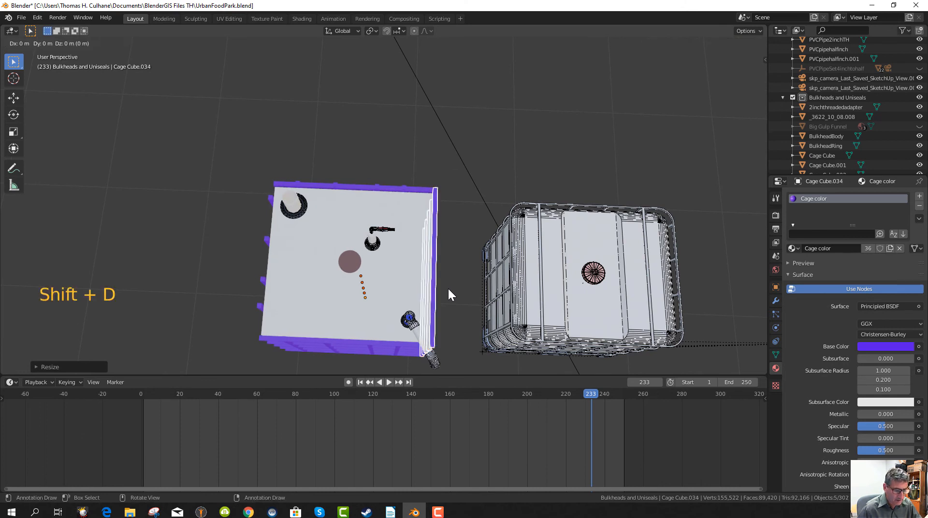
right_click(447, 287)
key("KP_7")
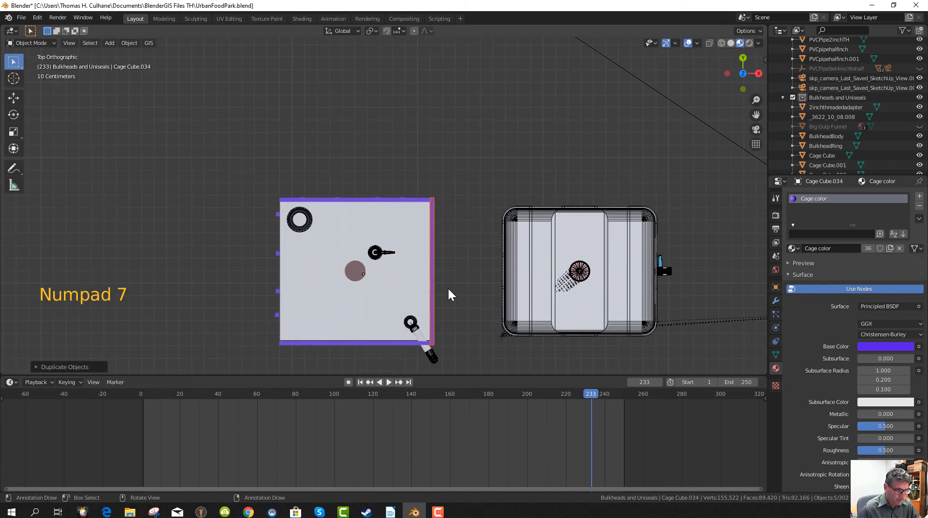
key("g")
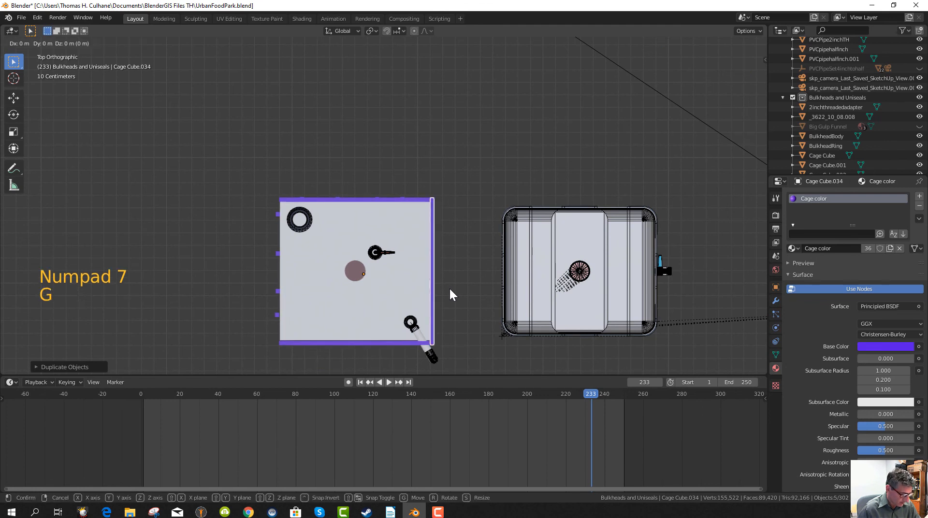
key("x")
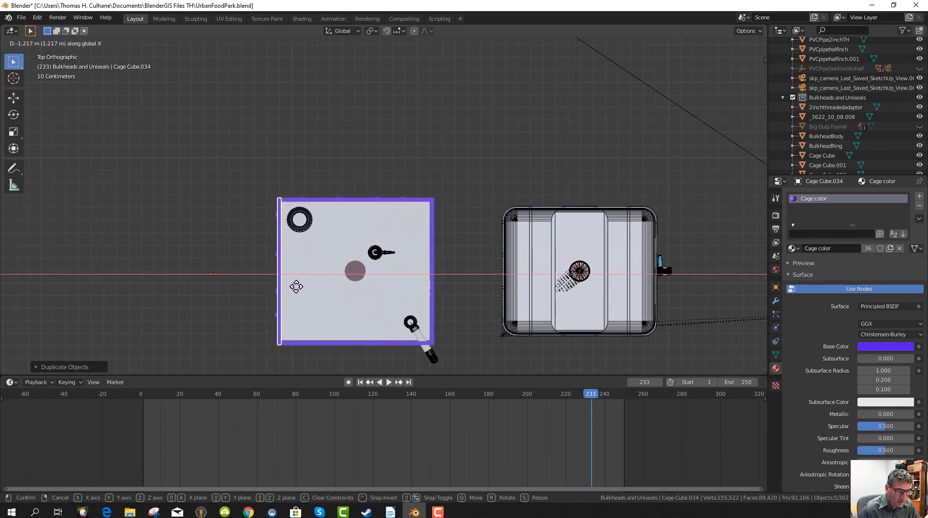
left_click(295, 287)
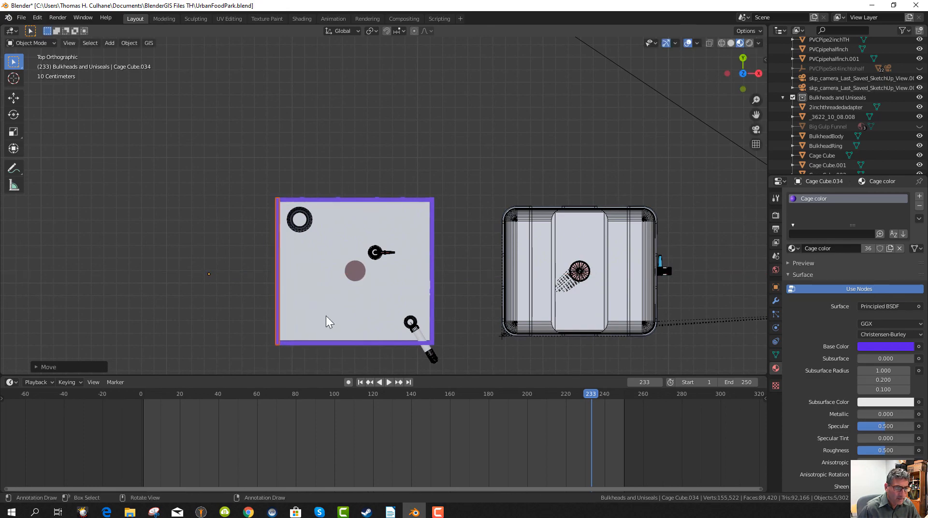
- Move the front vertical bar nearest the blue pipe about 0.04 m along X toward the cage corner
middle_click_drag(325, 321, 344, 250)
scroll(352, 207, "down", 3)
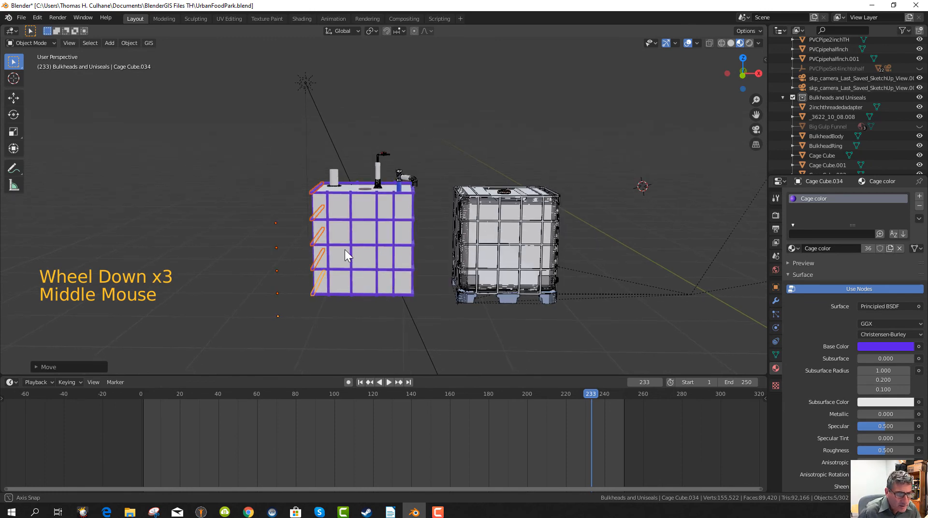
middle_click_drag(399, 210, 404, 247)
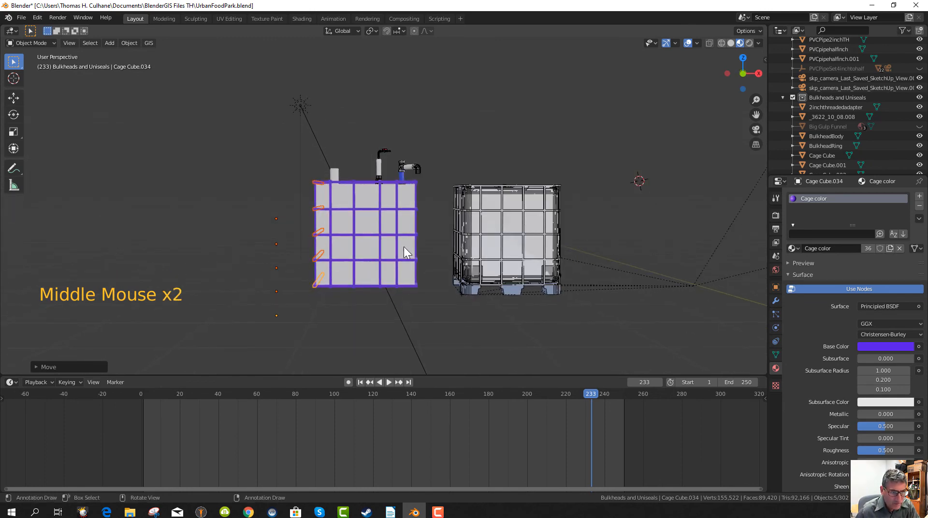
key("KP_1")
scroll(402, 237, "up", 4)
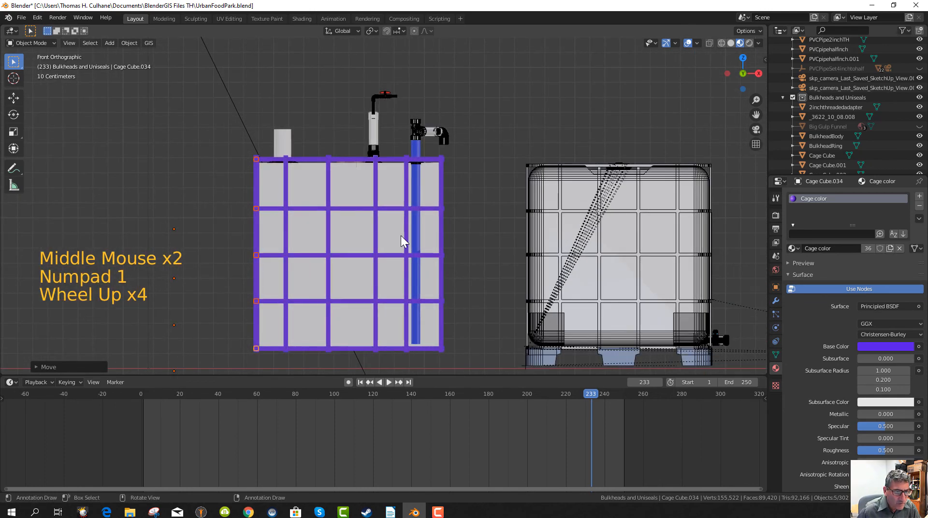
left_click(405, 187)
left_click(406, 187)
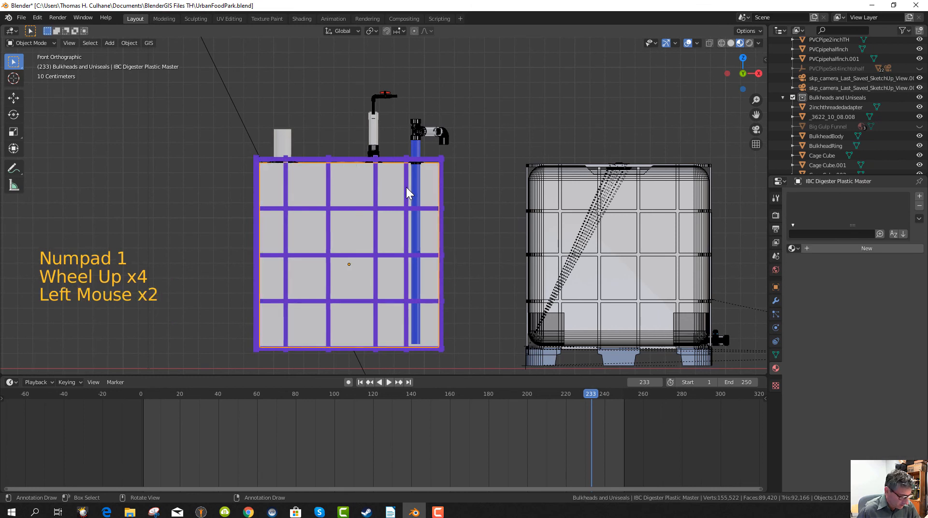
key("g")
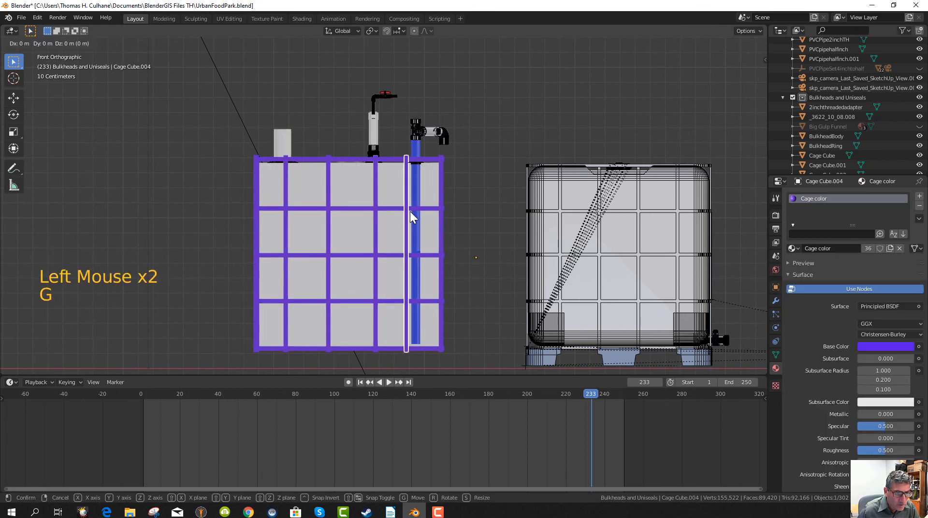
key("x")
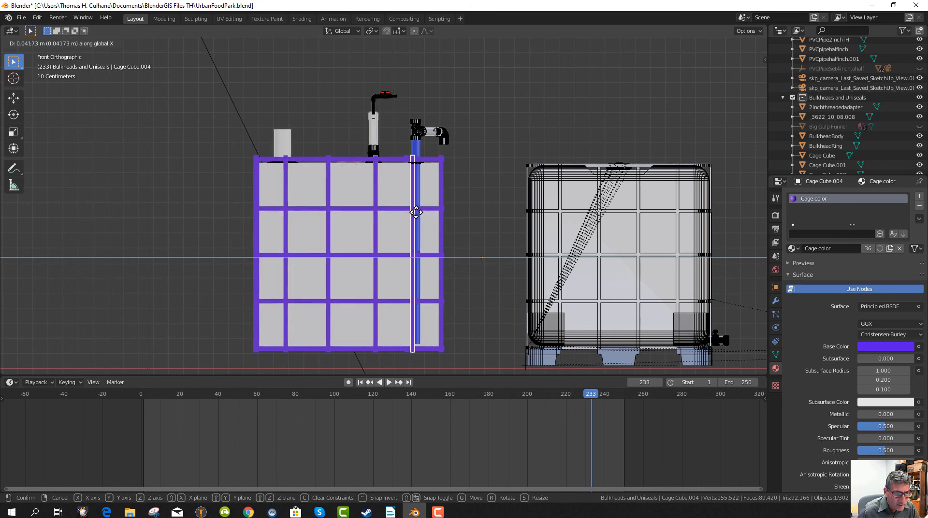
left_click(424, 235)
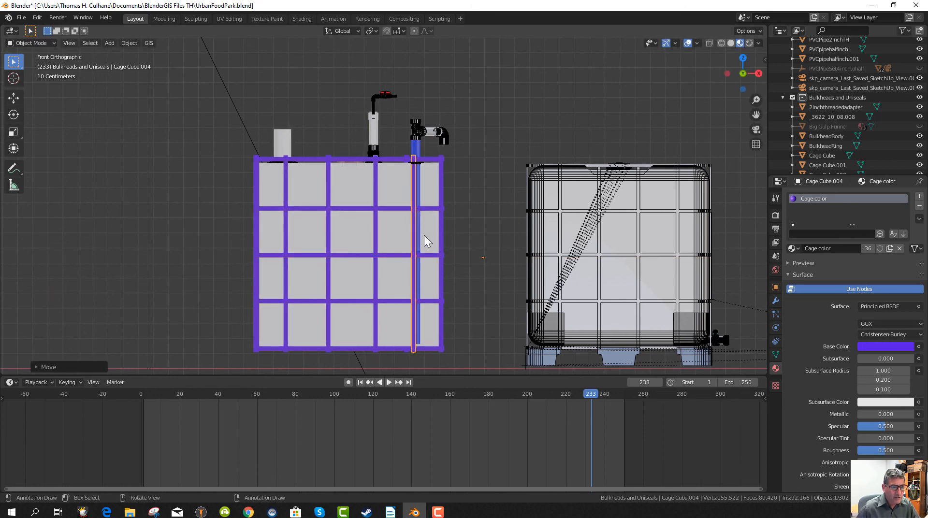
- Select the matching vertical bar on the back of the cage and shift it slightly along X toward the same corner
middle_click_drag(424, 236, 229, 241)
left_click(363, 178)
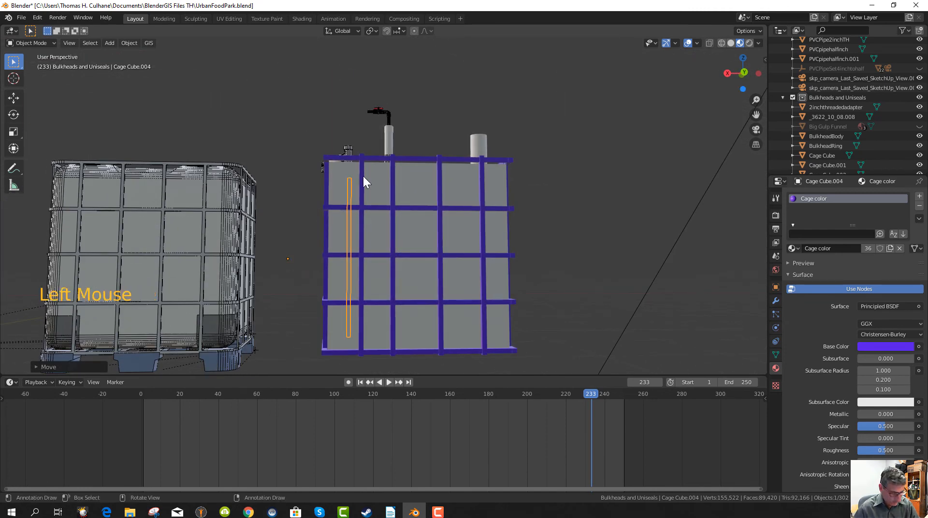
left_click(375, 204)
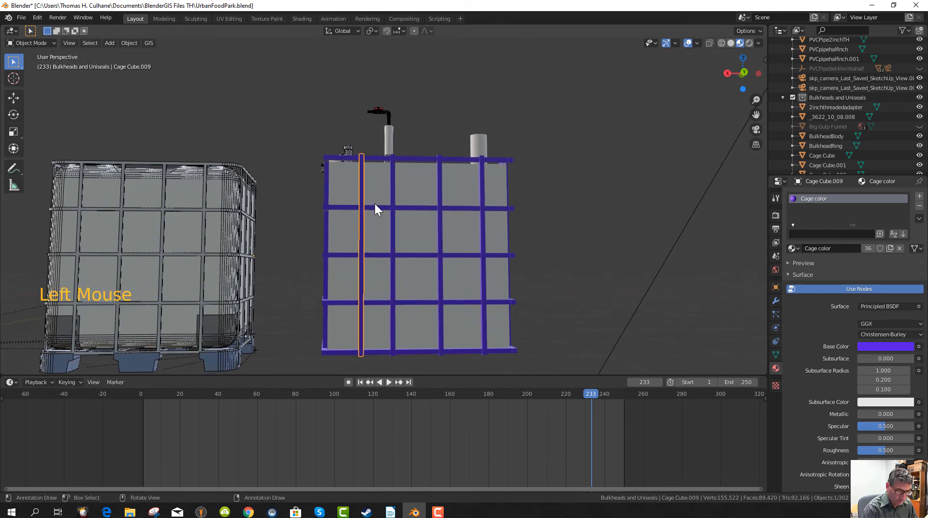
key("shift+KP_1")
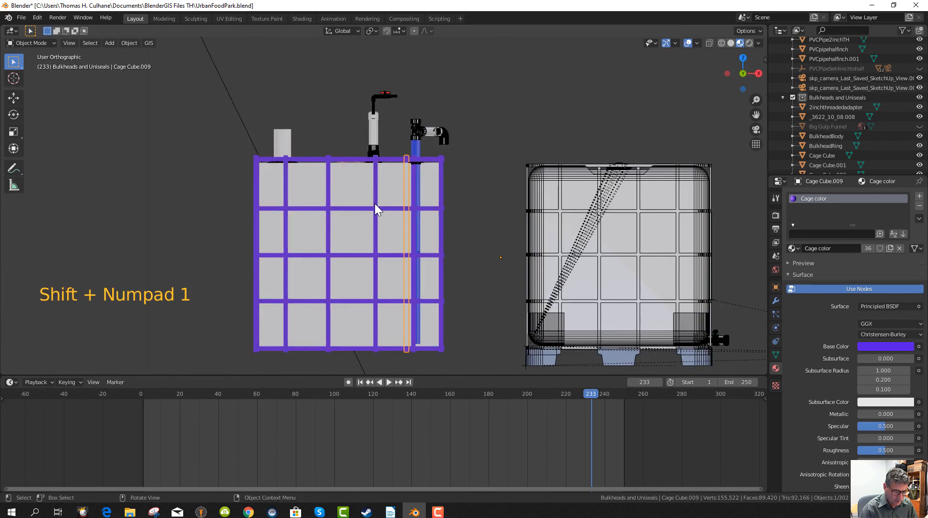
key("shift+KP_1")
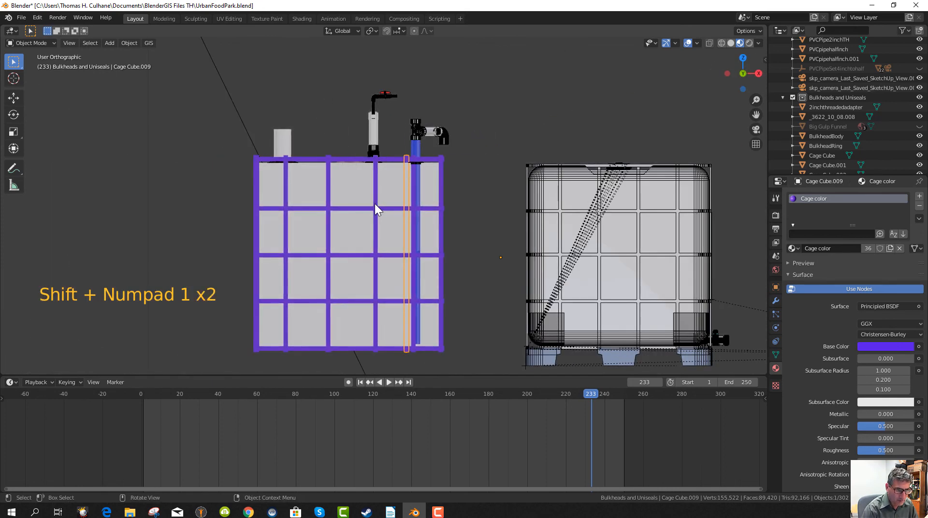
key("ctrl+KP_1")
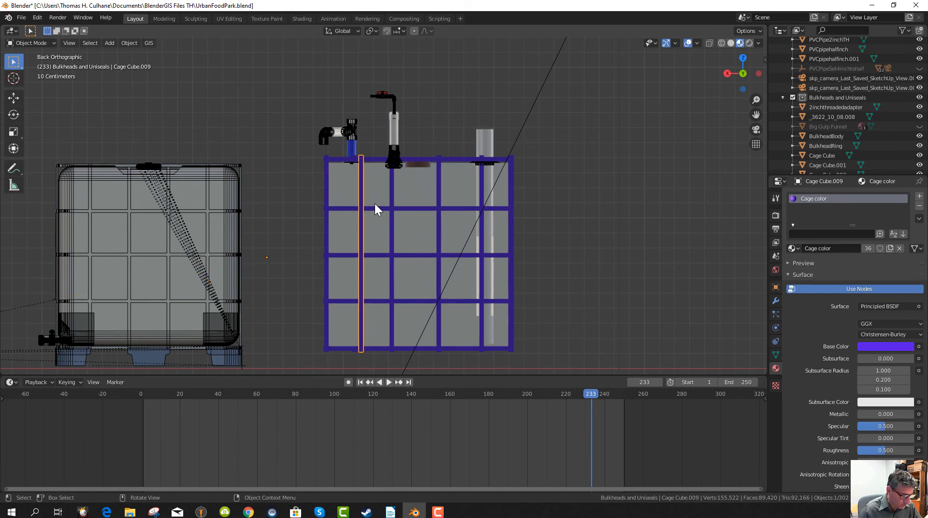
key("g")
key("x")
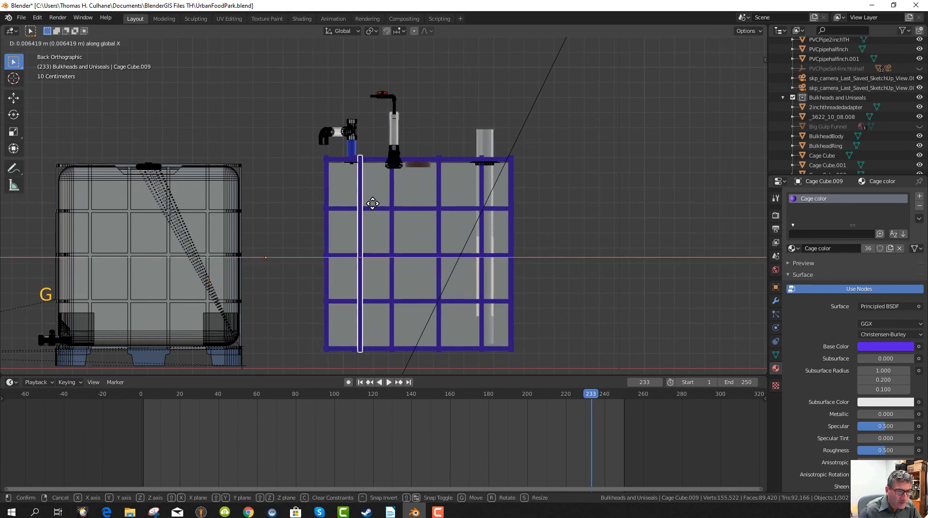
left_click(368, 204)
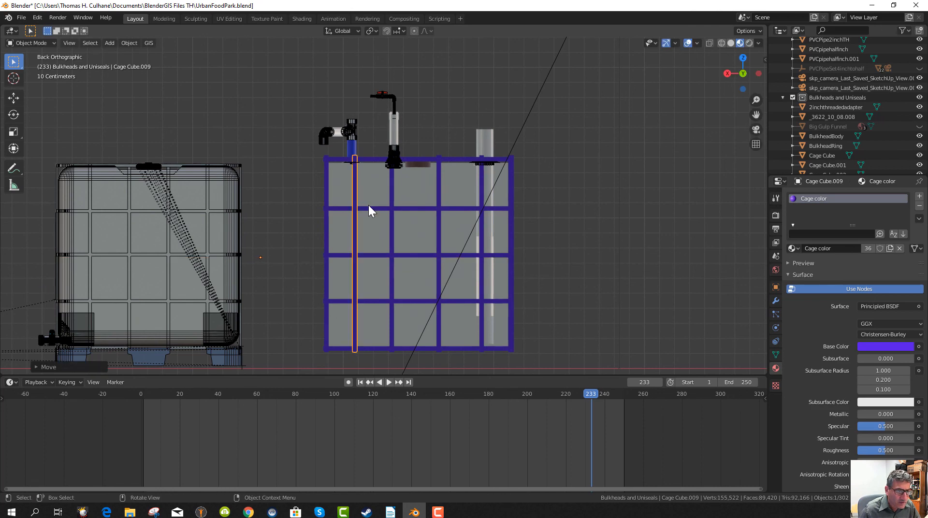
- Set the viewport to wireframe shading and inspect the cage bars from above and in perspective
key("z")
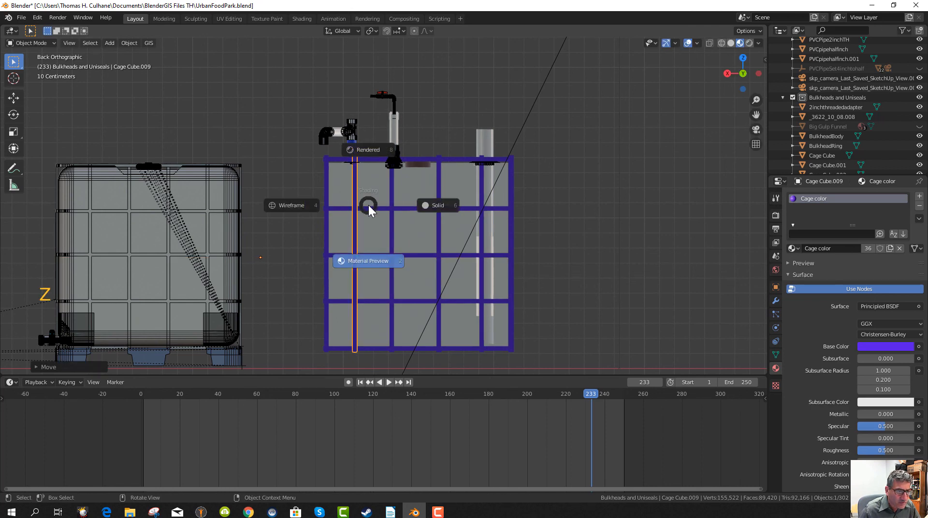
left_click(288, 210)
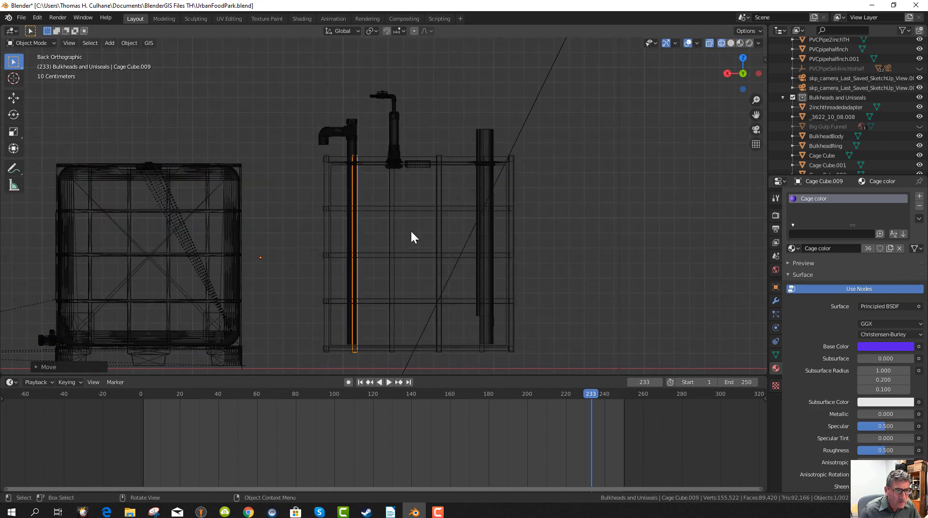
middle_click_drag(411, 237, 450, 274)
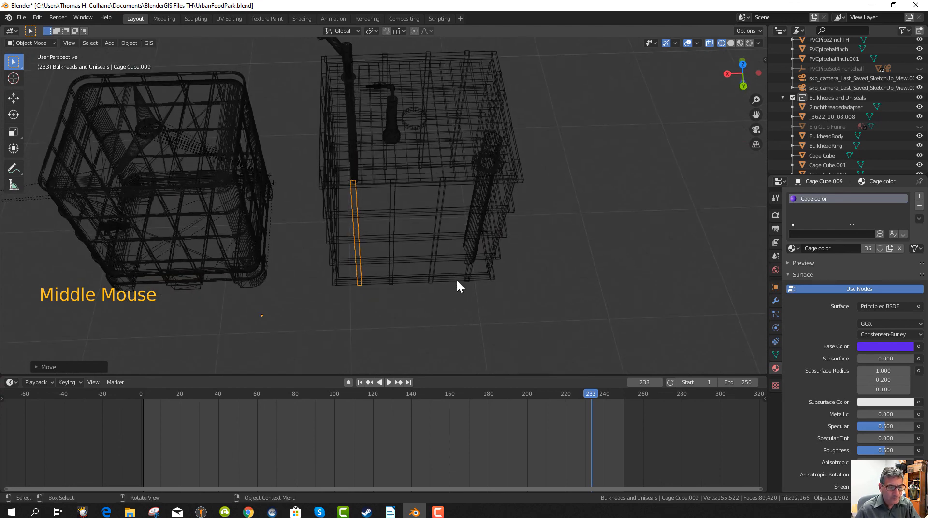
key("KP_7")
scroll(485, 273, "down", 3)
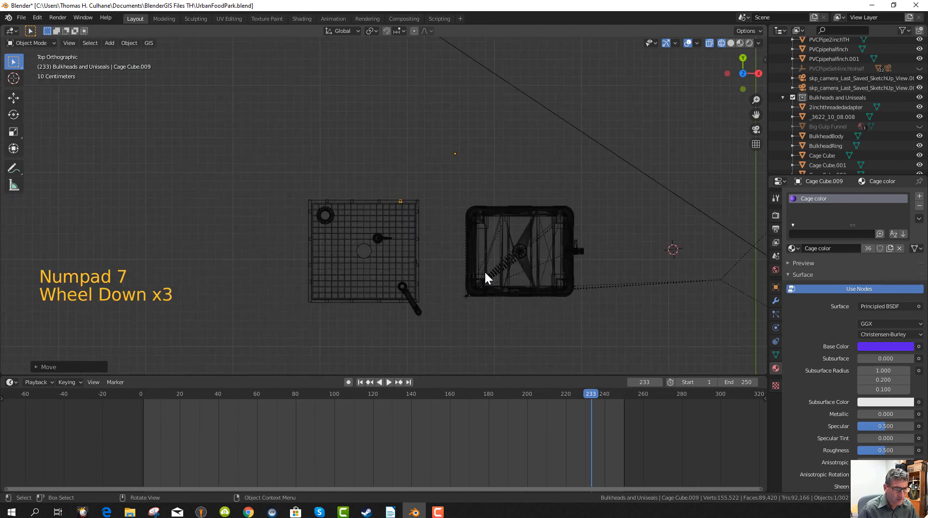
scroll(459, 306, "up", 2)
middle_click_drag(455, 306, 464, 213)
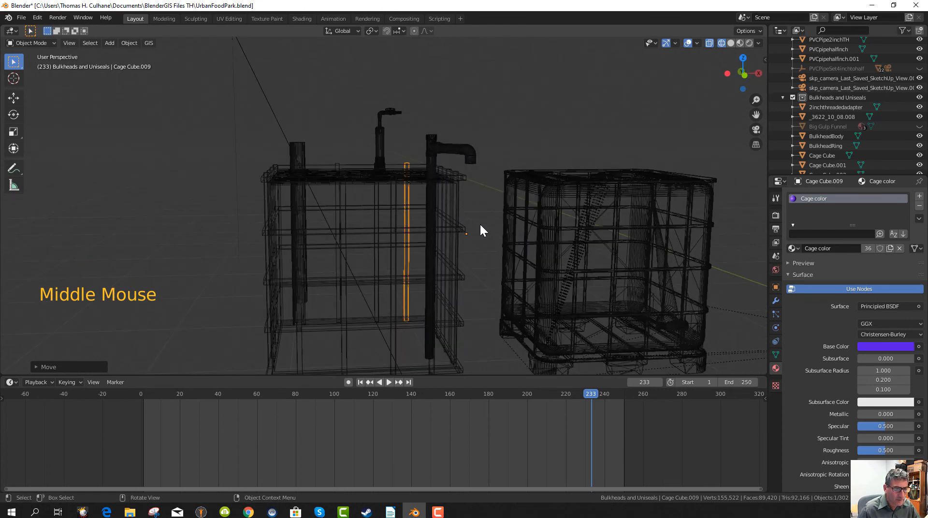
- Enter Edit Mode on the selected back bar and set the viewport to solid shading
key("Tab")
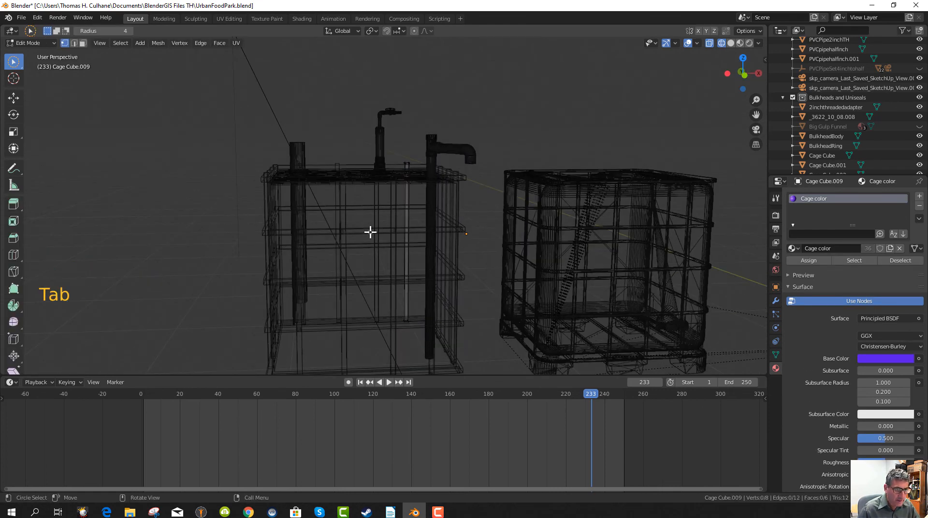
key("z")
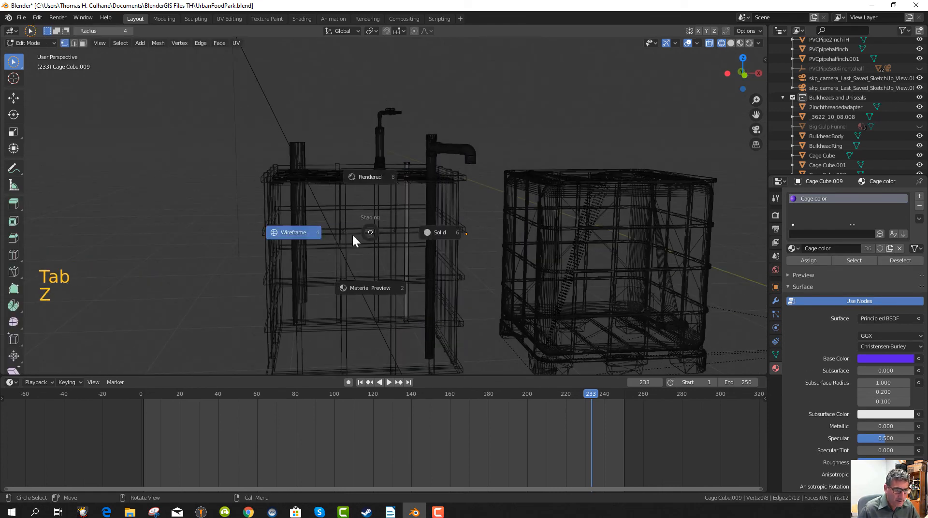
left_click(436, 234)
- Examine the digester's cage from several angles and compare its bar layout with the reference IBC
mouse_move(433, 263)
middle_mouse_down()
mouse_move(439, 280)
mouse_move(433, 259)
mouse_move(443, 280)
mouse_move(441, 261)
mouse_move(483, 288)
mouse_move(440, 292)
mouse_move(416, 271)
mouse_move(415, 309)
mouse_move(422, 265)
mouse_move(377, 272)
mouse_move(397, 280)
middle_mouse_up()
scroll(436, 259, "down", 2)
scroll(435, 260, "down", 4)
scroll(420, 266, "up", 2)
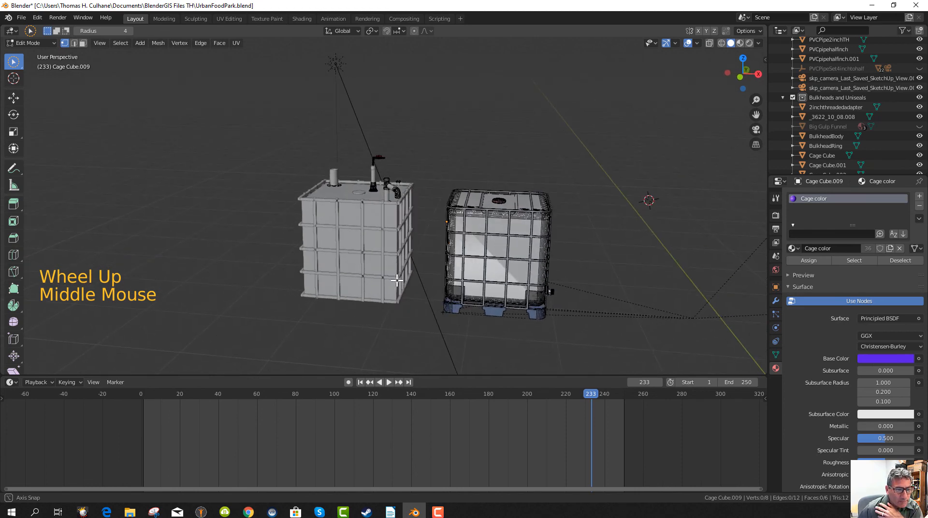
scroll(401, 306, "up", 2)
middle_click_drag(401, 306, 373, 306)
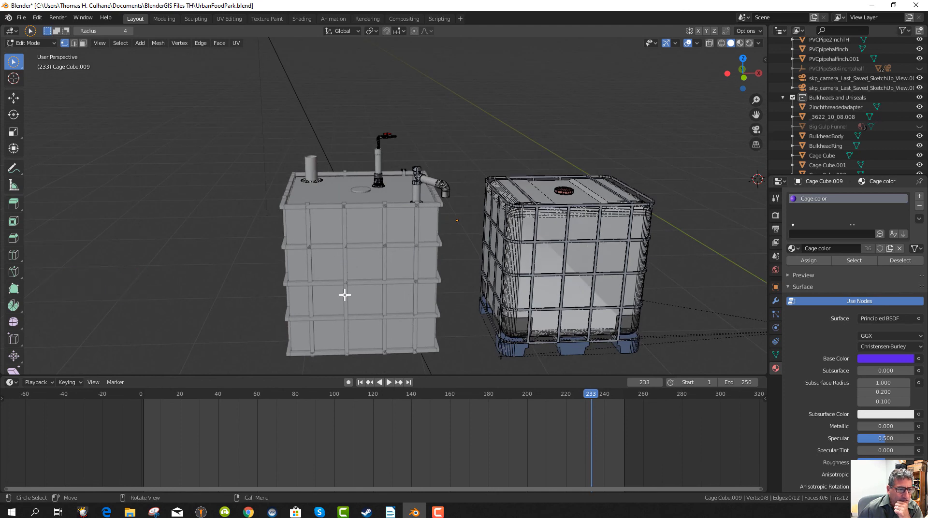
scroll(346, 272, "up", 3)
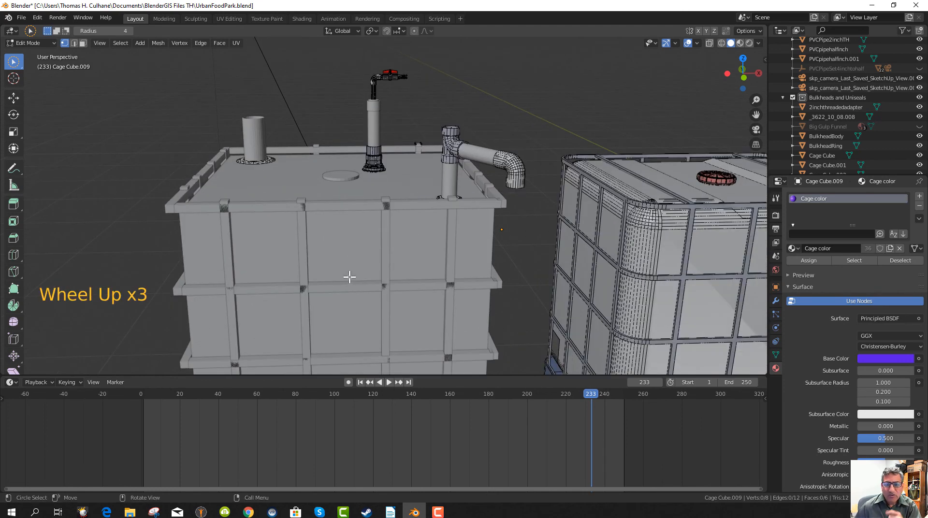
scroll(348, 274, "down", 3)
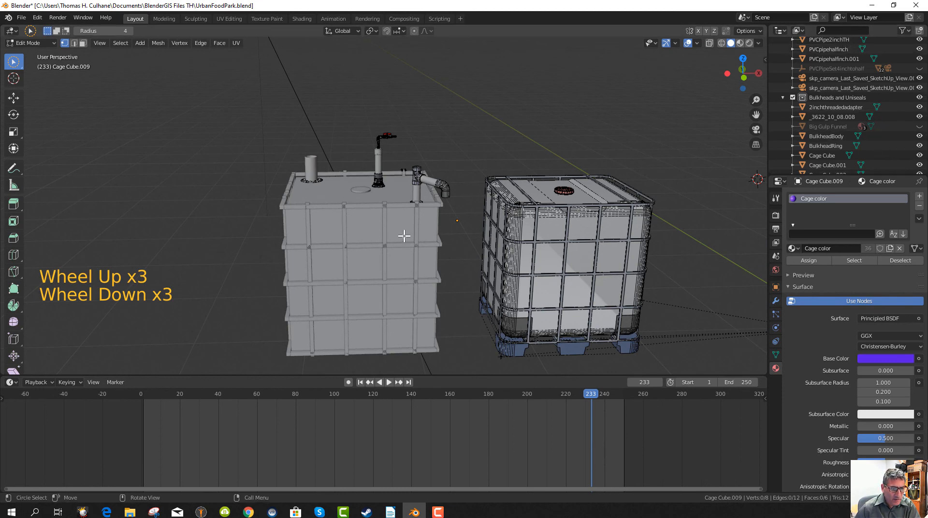
- Try to select individual vertical bars on the front of the digester cage
left_click(387, 222)
left_click(386, 223)
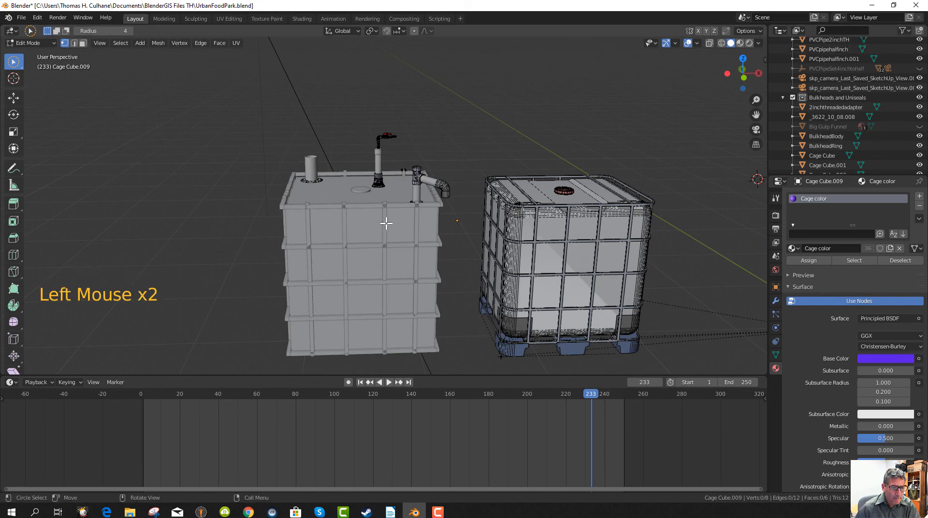
mouse_move(395, 254)
middle_mouse_down()
mouse_move(394, 290)
mouse_move(390, 248)
middle_mouse_up()
scroll(406, 269, "down", 2)
scroll(406, 269, "up", 4)
scroll(407, 269, "down", 2)
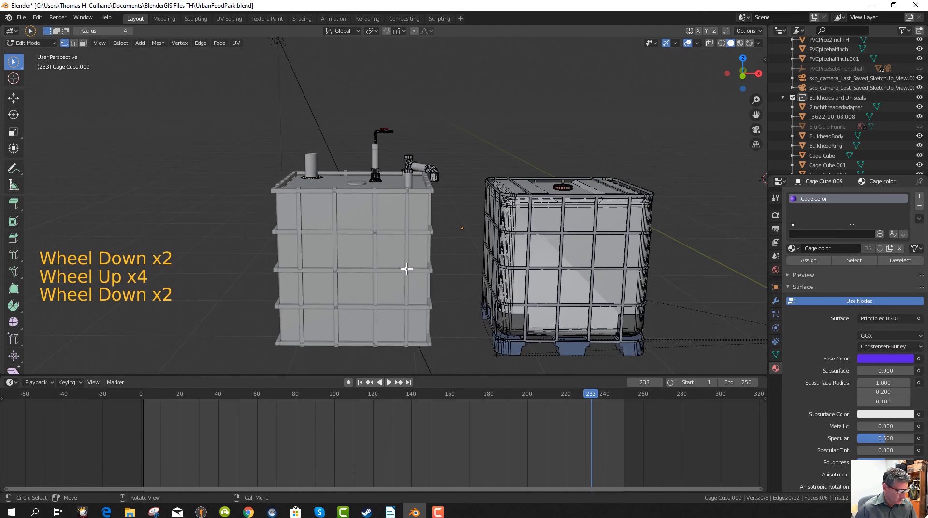
left_click(337, 199)
left_click(336, 209)
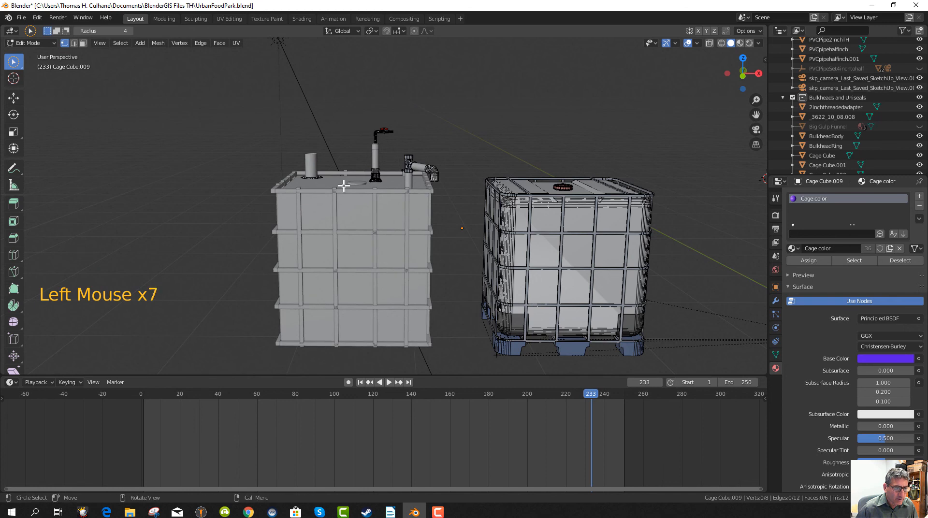
left_click(344, 190)
left_click(343, 191)
left_click(336, 205)
middle_click(359, 225)
left_click(360, 213)
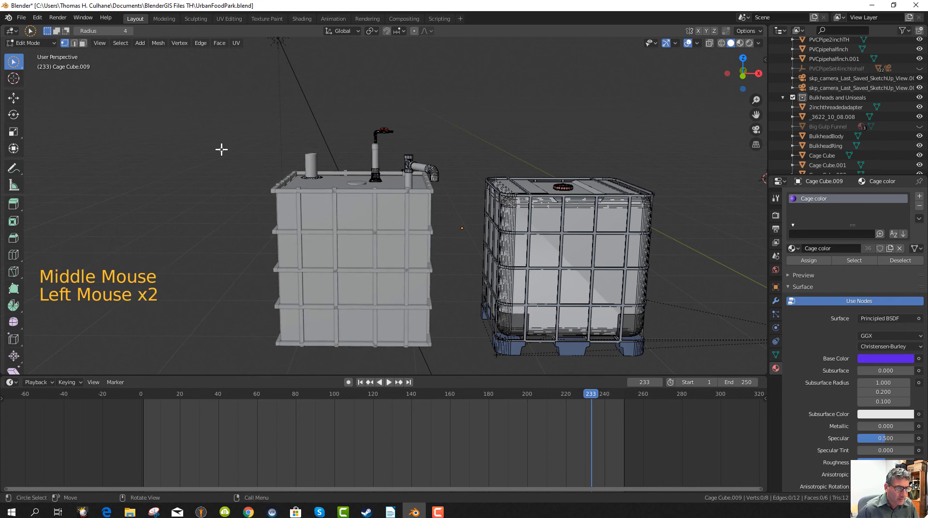
- Return to Object Mode, select a vertical bar on the digester's front and look through the cage cube entries in the outliner
key("Tab")
middle_click_drag(406, 229, 358, 269)
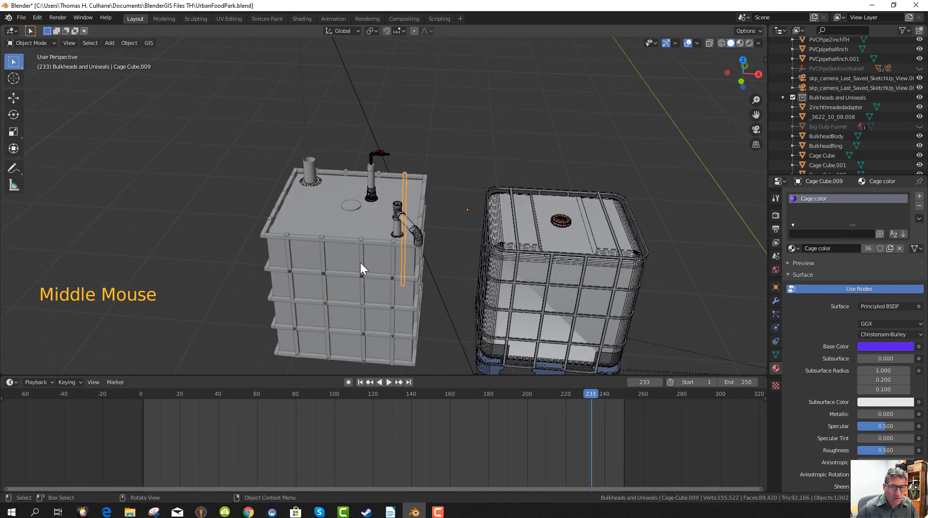
left_click(363, 263)
scroll(812, 122, "down", 6)
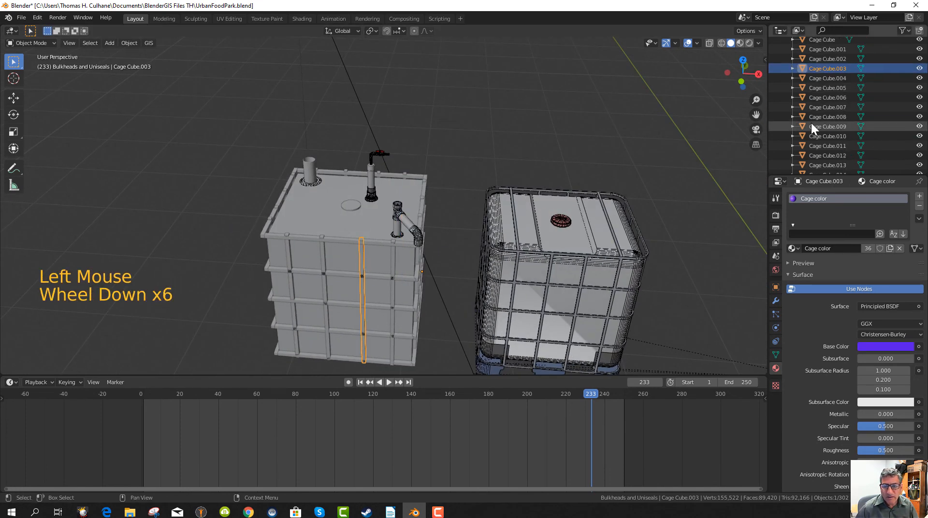
scroll(811, 122, "down", 15)
scroll(810, 122, "up", 9)
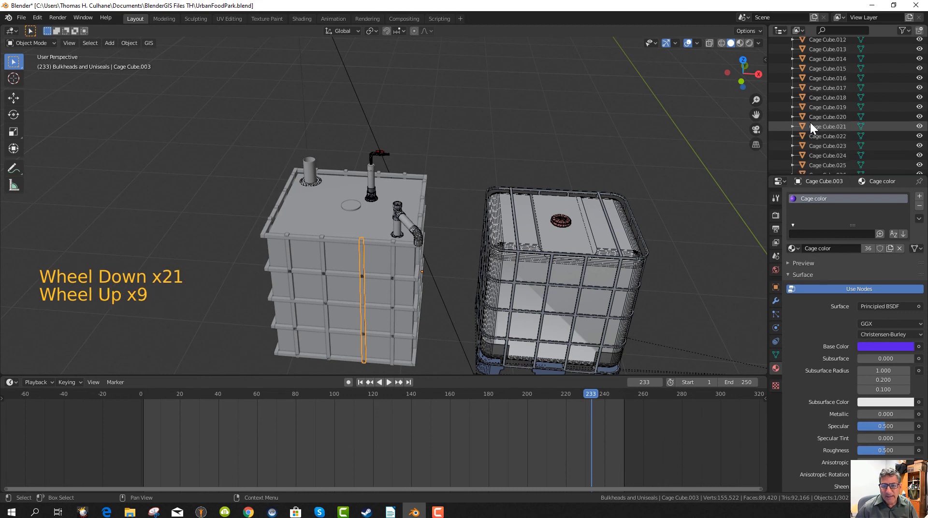
scroll(810, 123, "up", 10)
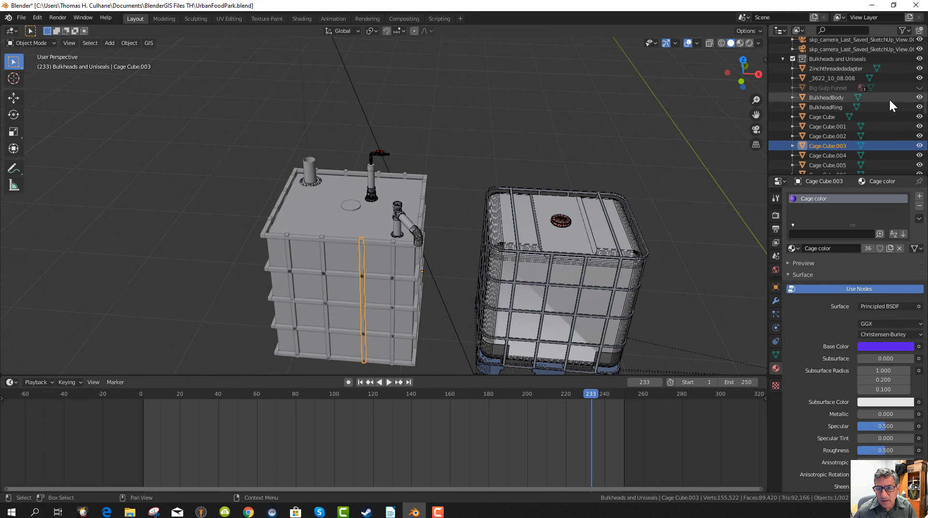
- Create a new collection and rename Collection 13 as Cage Bars
left_click(908, 31)
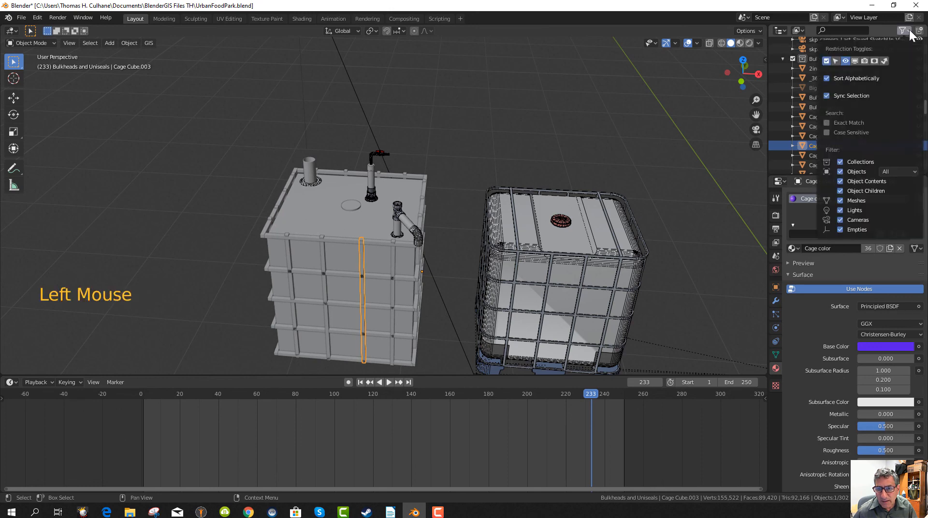
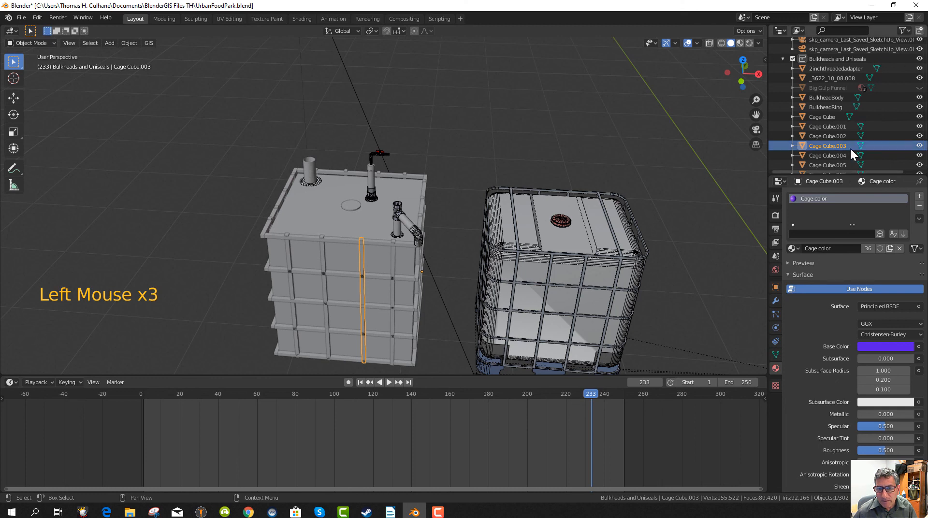
scroll(850, 148, "down", 20)
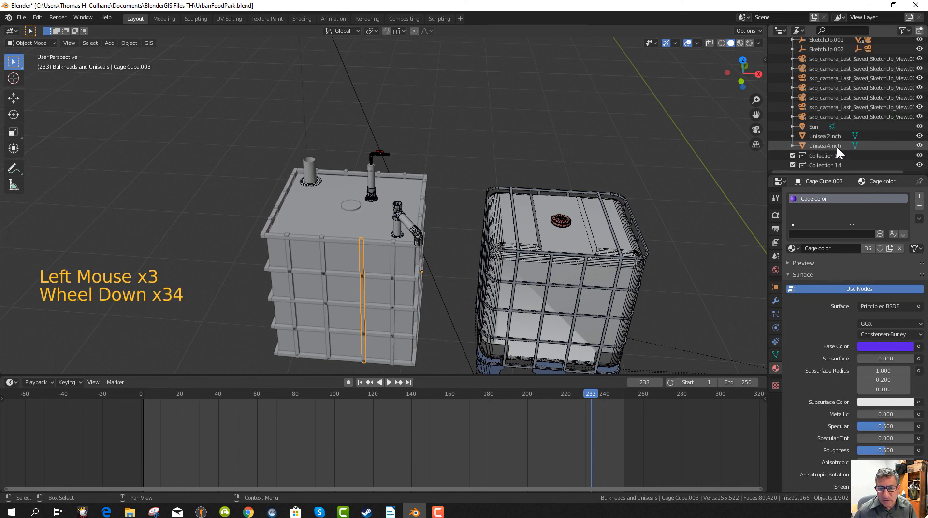
left_click(832, 156)
double_click(832, 155)
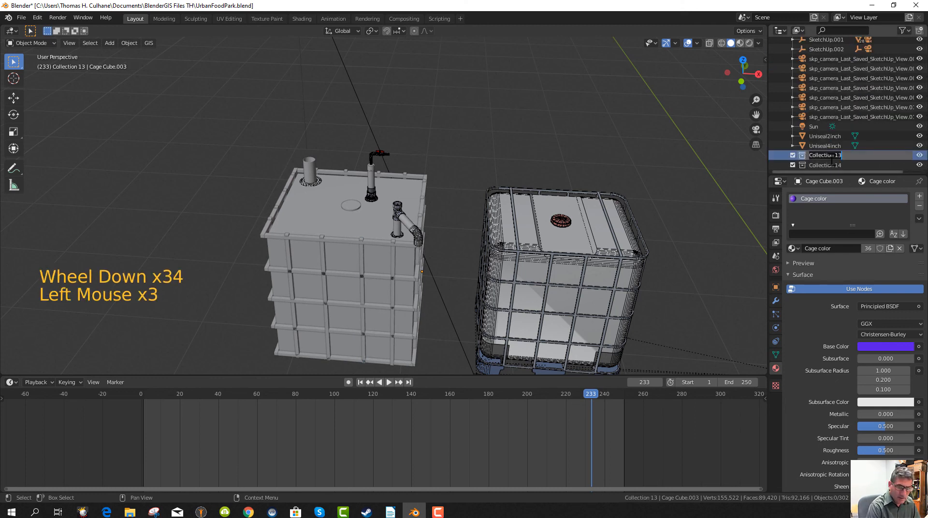
type("Cage Ba")
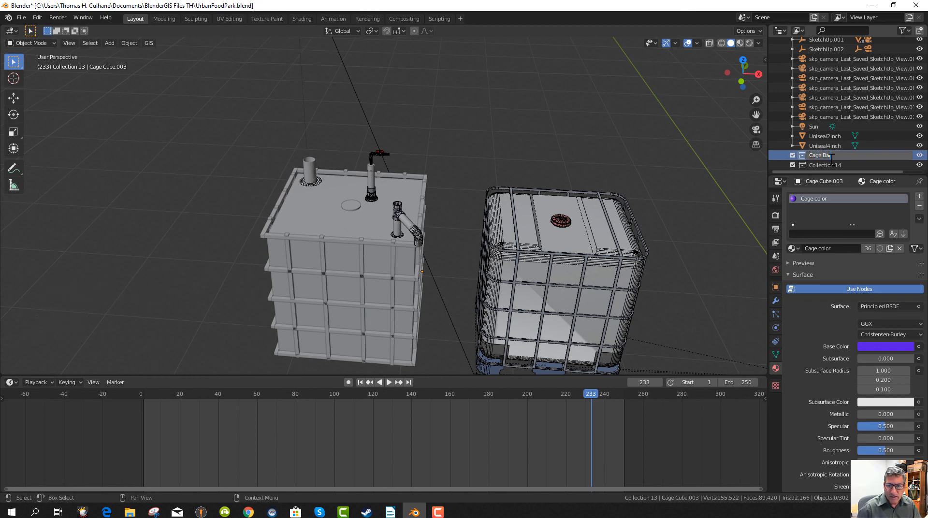
type("rs")
key("Return")
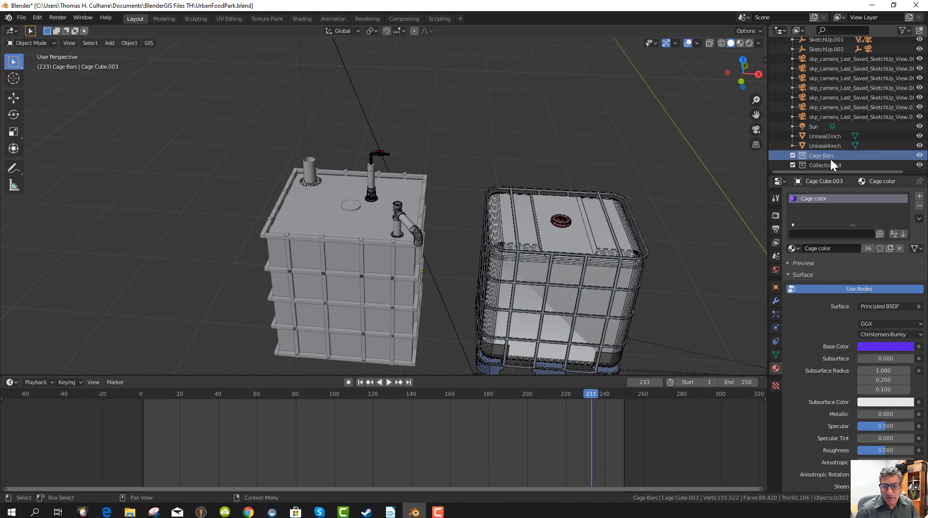
- Move all cage bars, from Cage Cube through Cage Cube.035, into the Cage Bars collection
scroll(842, 142, "up", 13)
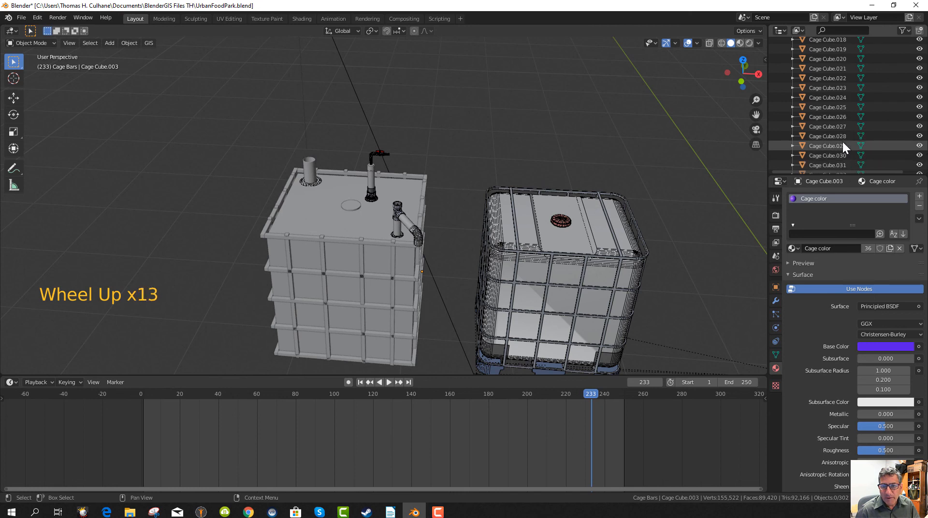
scroll(843, 141, "up", 12)
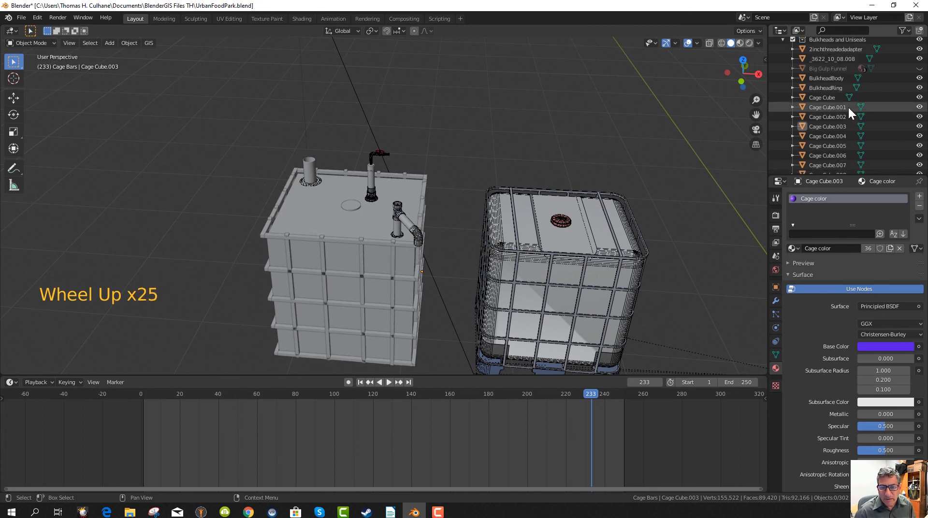
left_click(822, 97)
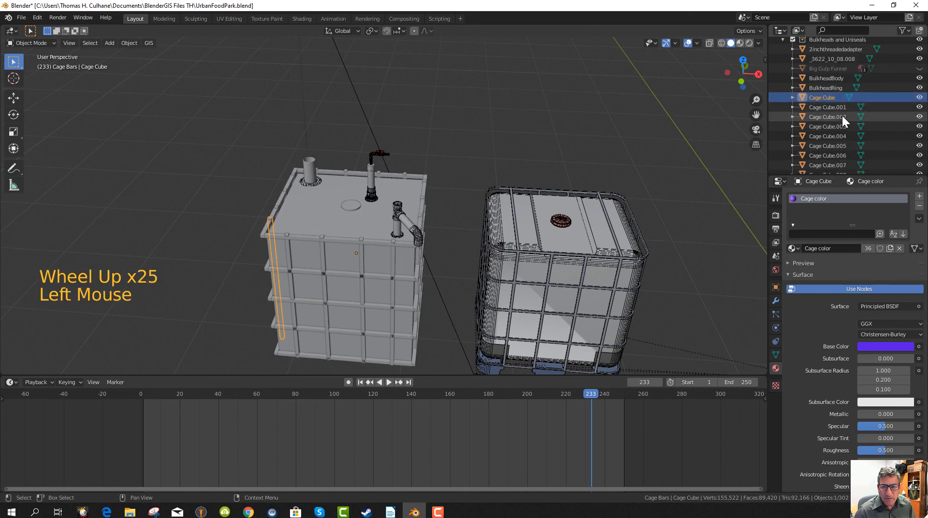
scroll(849, 118, "down", 13)
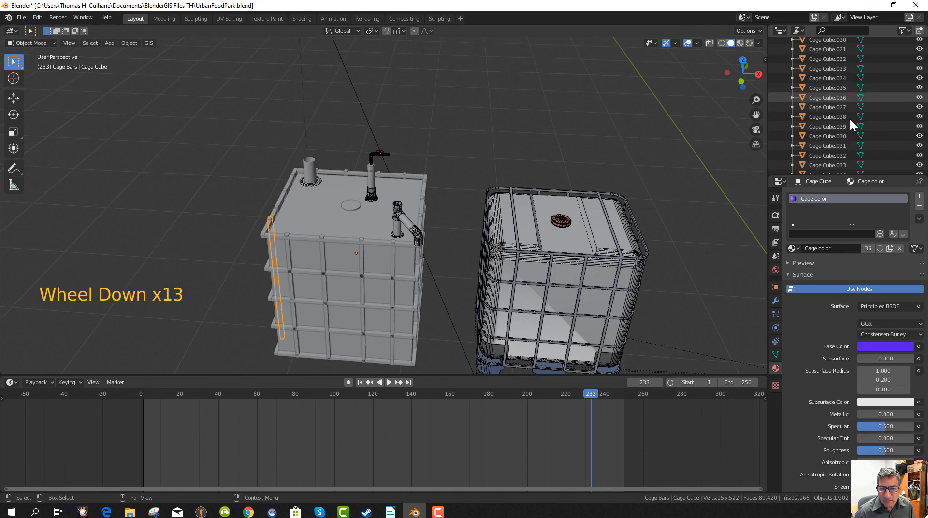
scroll(849, 118, "down", 3)
left_click(836, 124, "shift")
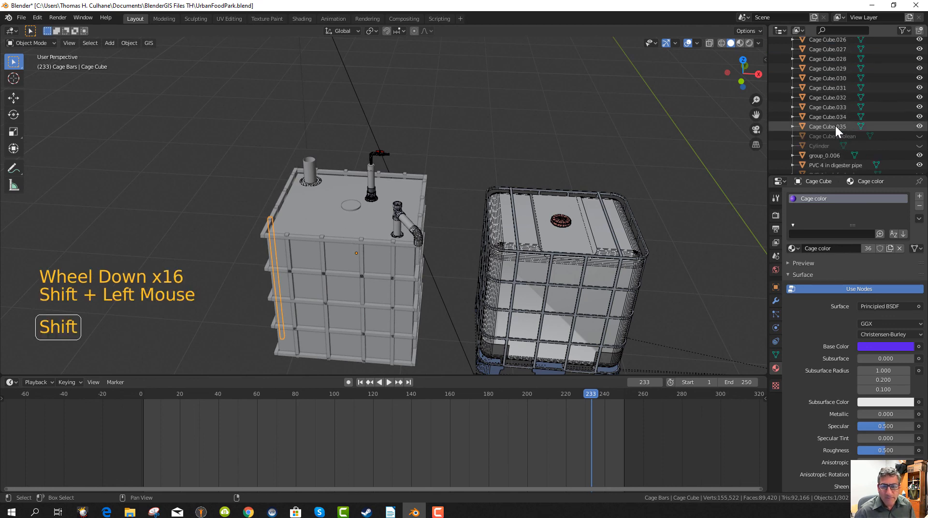
scroll(853, 108, "down", 4)
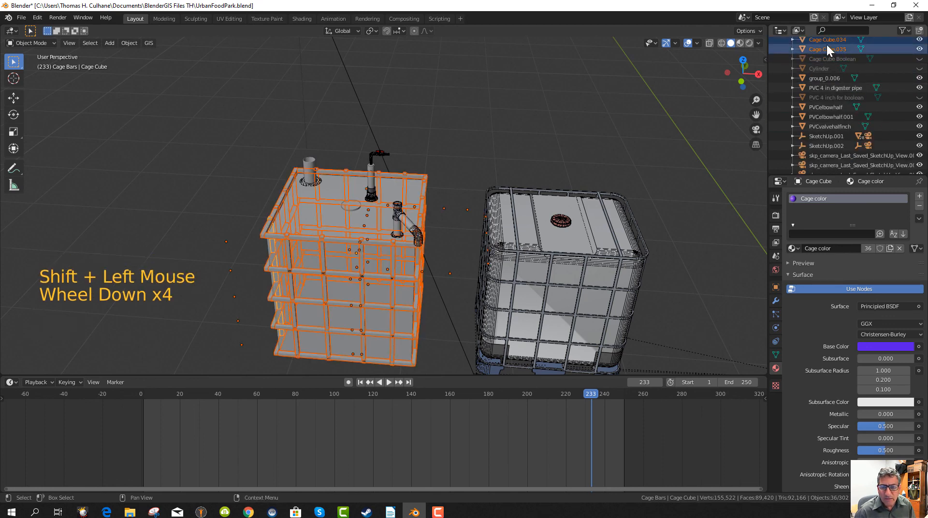
left_click_drag(825, 46, 817, 155)
scroll(831, 149, "down", 8)
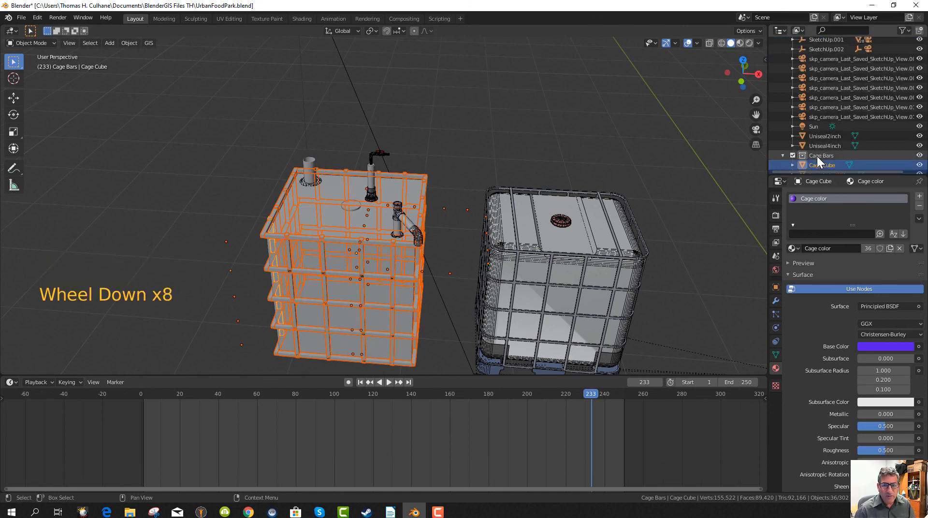
- Deselect the bars and rename the Cage Bars collection as Cage Bars Collection
left_click(458, 164)
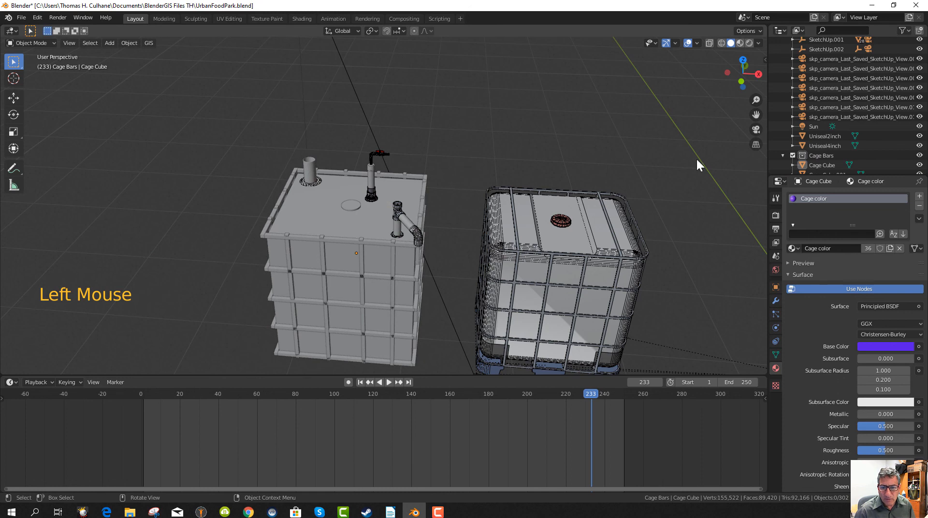
left_click(834, 154)
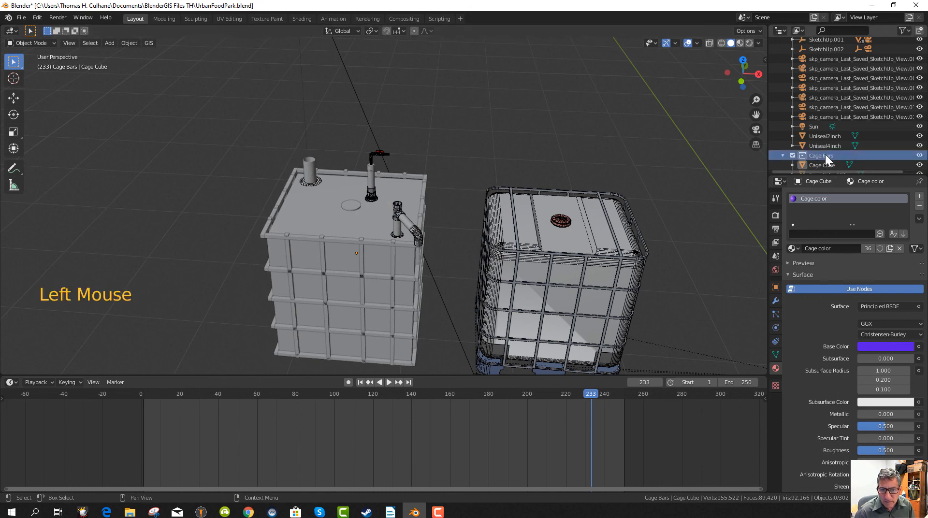
right_click(826, 154)
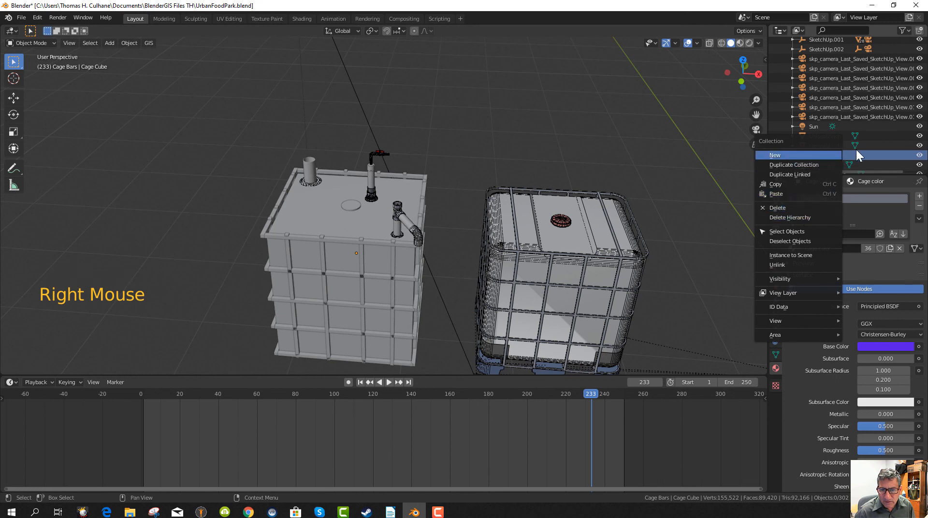
left_click(825, 155)
double_click(825, 156)
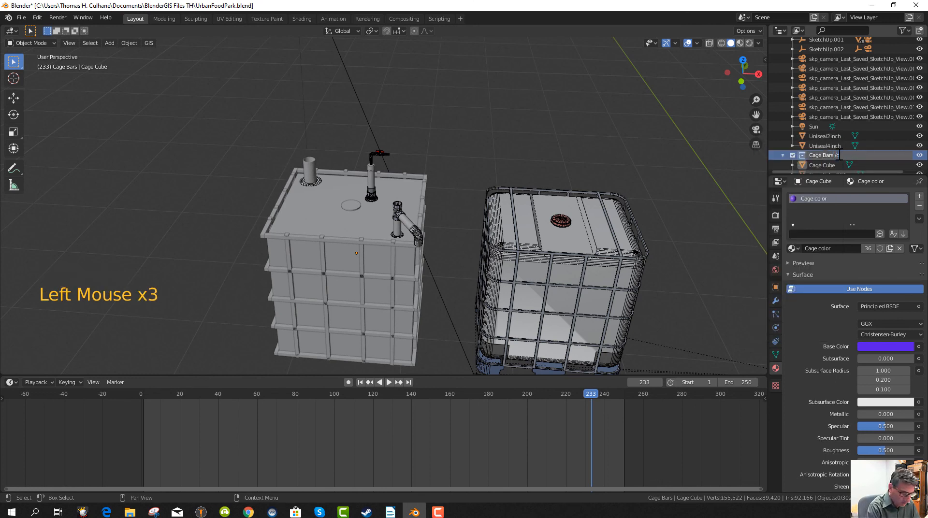
key("BackSpace")
type("C")
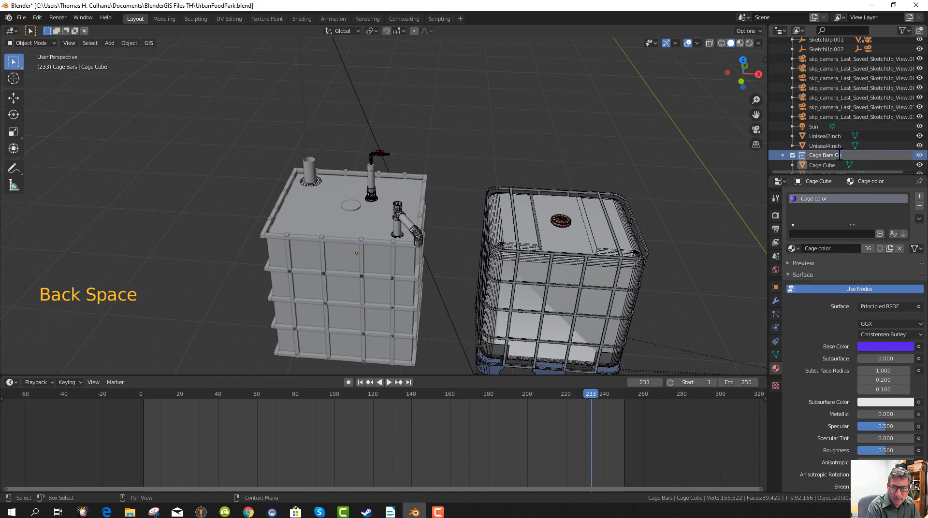
type("ollection")
key("Return")
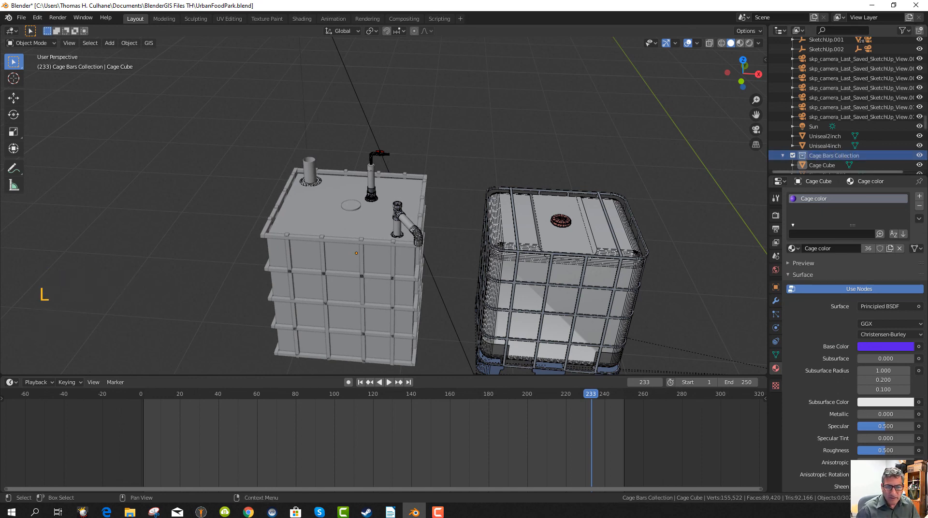
- Hide and show the Cage Bars Collection to check which objects it contains
left_click(920, 155)
left_click(920, 156)
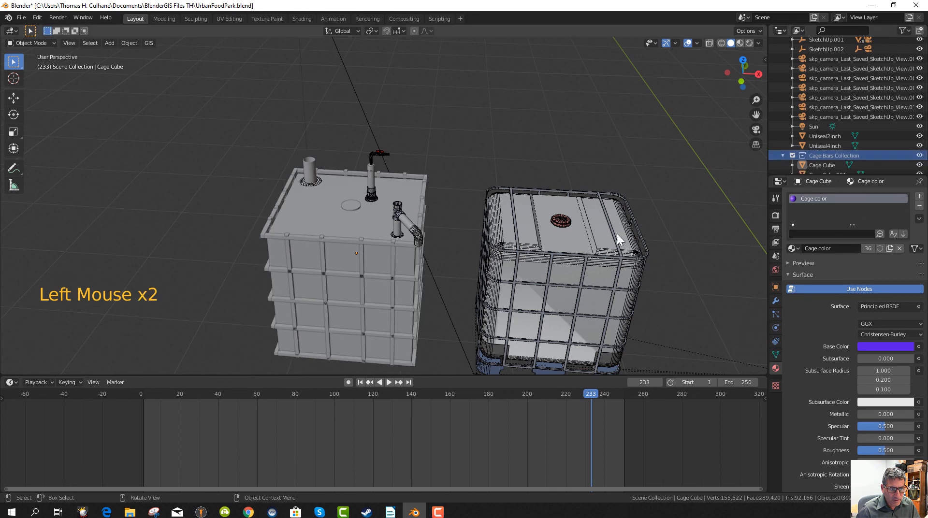
left_click(381, 243)
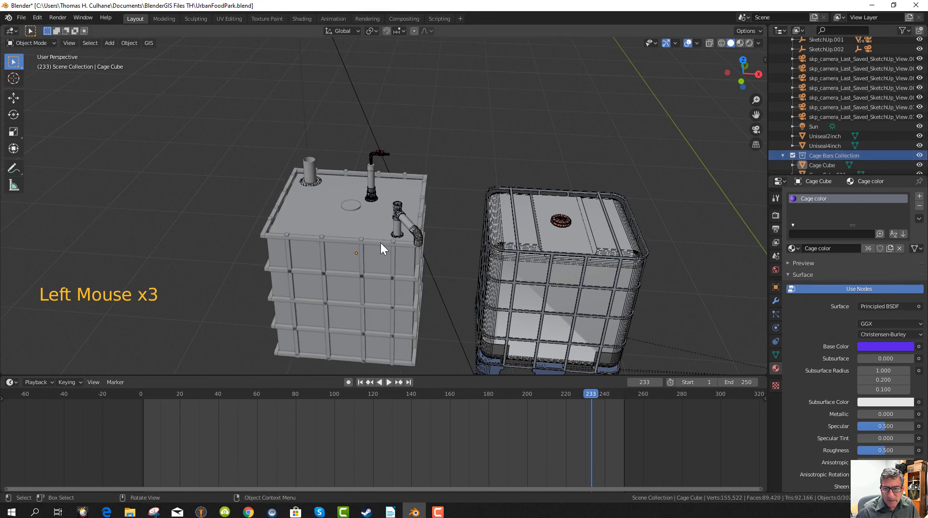
- Select Cage Cube through Cage Cube.035 in the Cage Bars Collection and set each bar's origin to its geometry
left_click(818, 156)
scroll(828, 161, "down", 1)
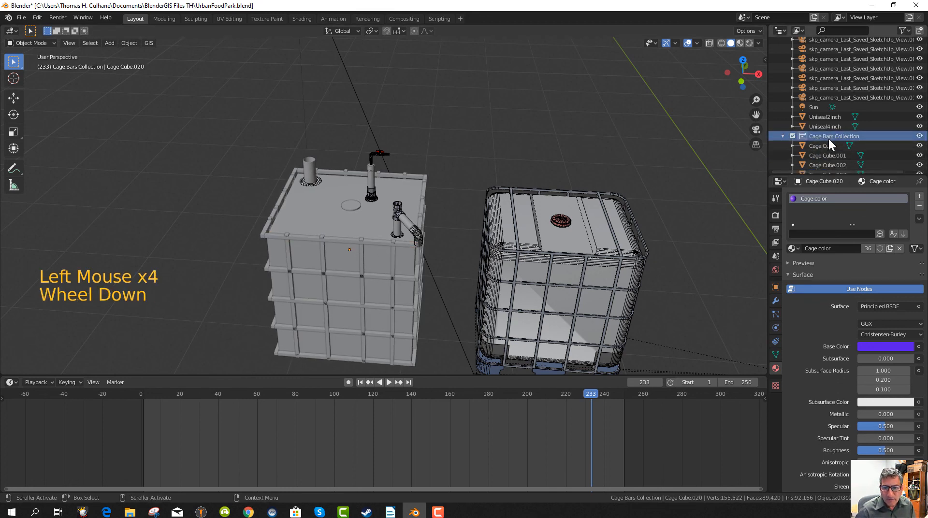
left_click(827, 156)
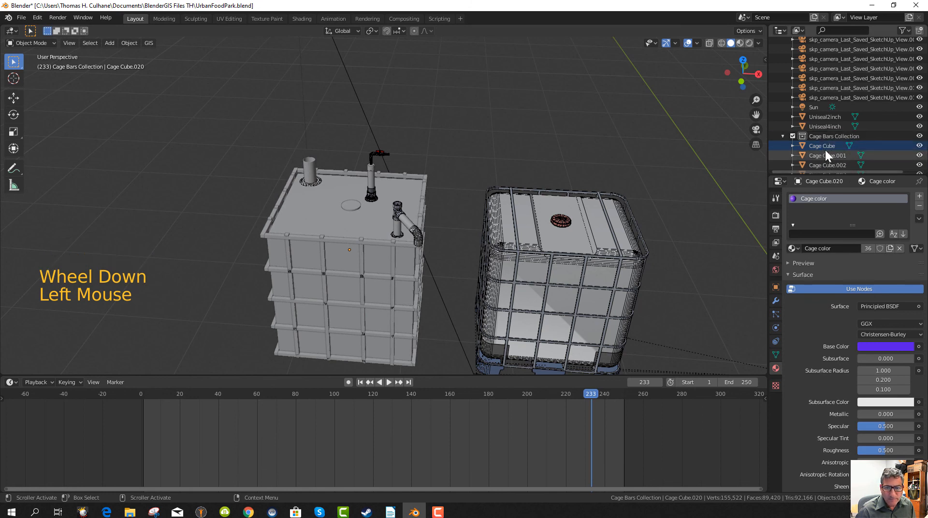
left_click(825, 147)
scroll(828, 146, "down", 14)
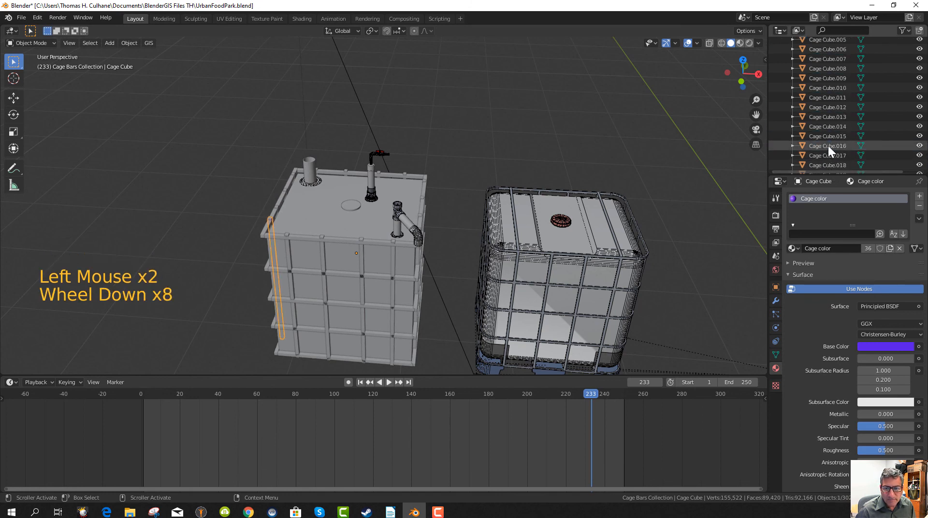
scroll(828, 146, "down", 4)
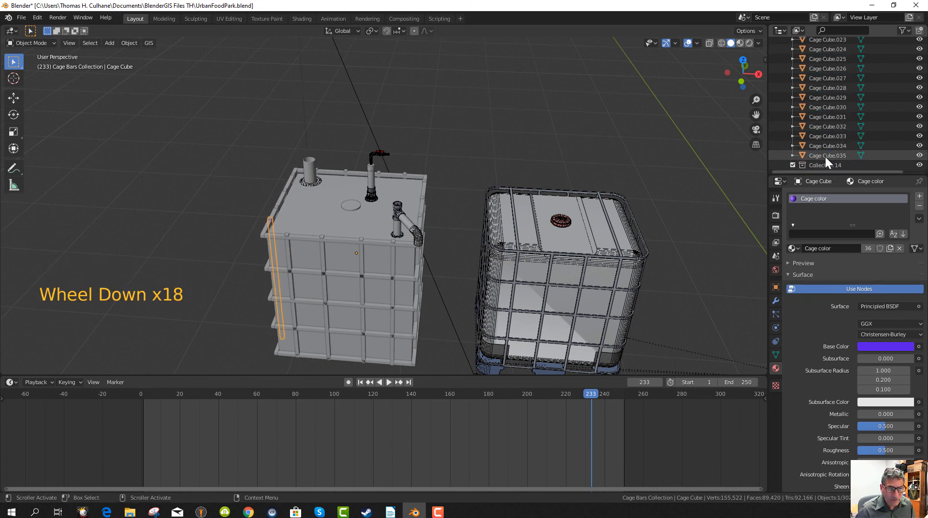
left_click(822, 156, "shift")
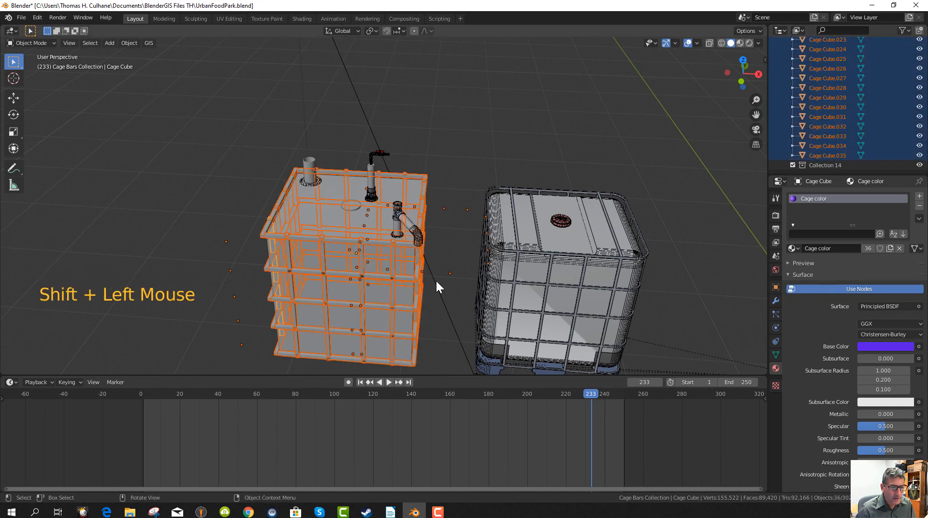
middle_click(449, 272)
middle_click_drag(449, 273, 457, 246)
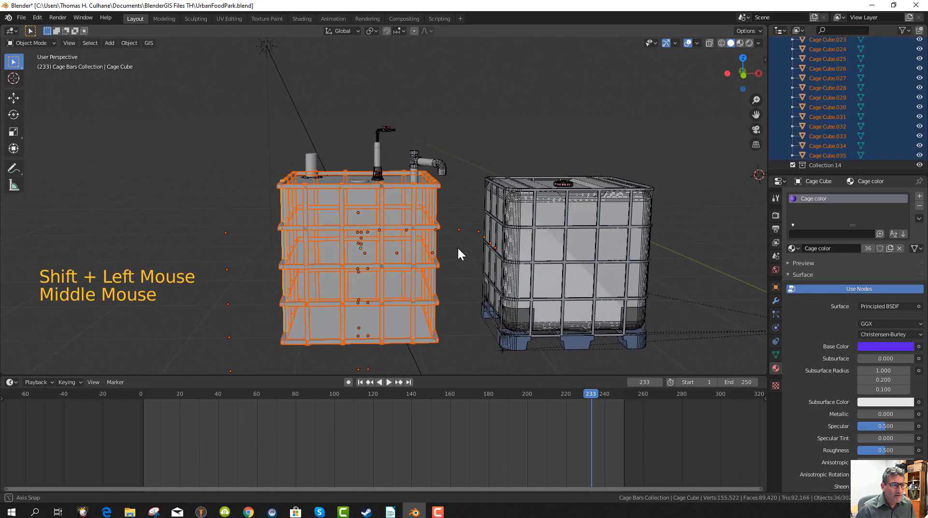
left_click(130, 42)
mouse_move(161, 63)
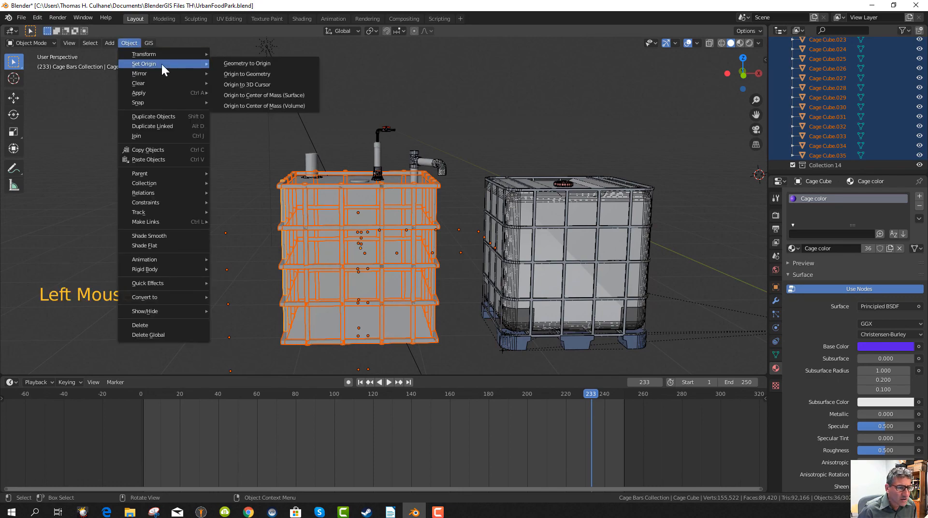
left_click(242, 73)
mouse_move(433, 239)
middle_mouse_down()
mouse_move(402, 257)
mouse_move(394, 214)
mouse_move(367, 306)
mouse_move(444, 250)
mouse_move(440, 230)
mouse_move(433, 260)
mouse_move(432, 237)
middle_mouse_up()
- Duplicate all the selected cage bars and place the copy about 2 m away from the tank along negative X
scroll(433, 240, "down", 4)
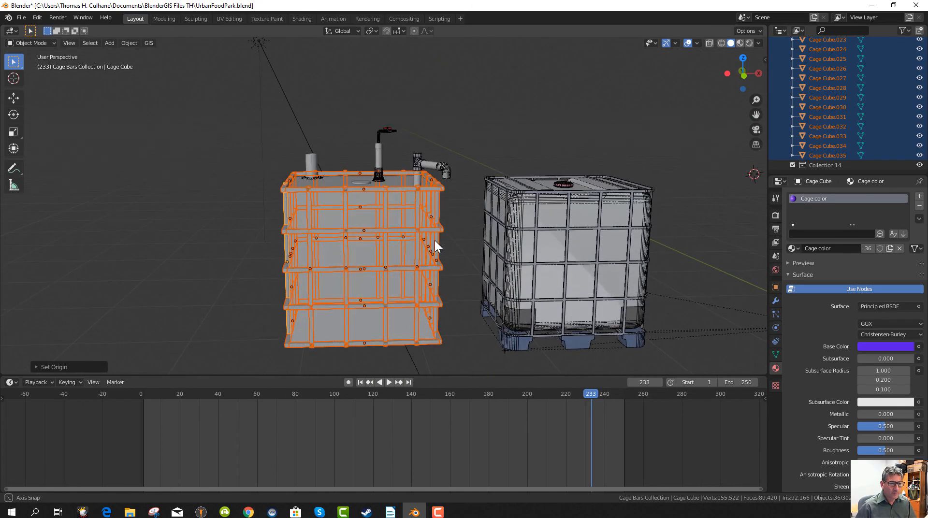
scroll(432, 242, "up", 2)
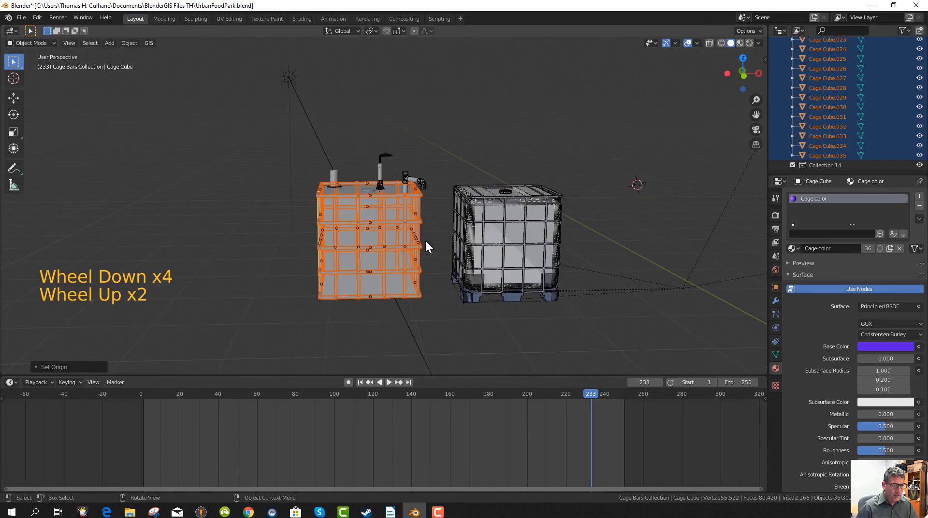
key("shift+d")
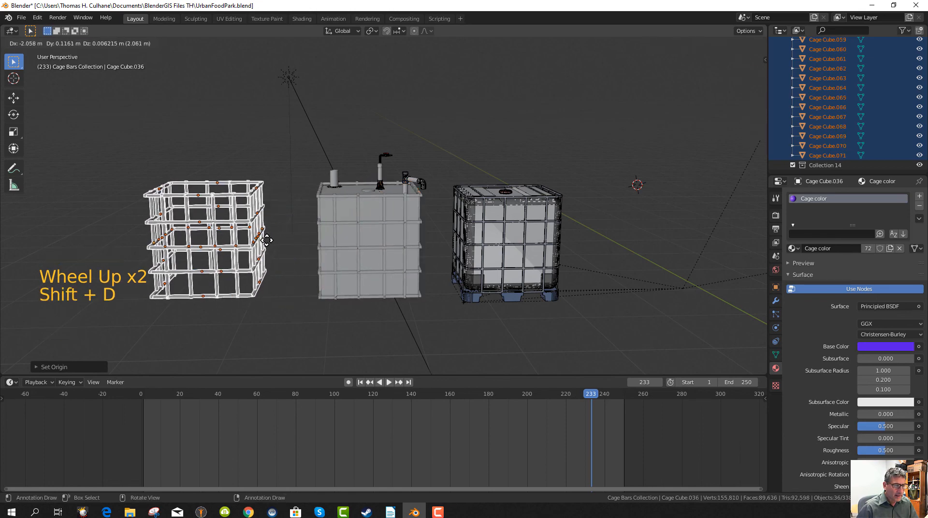
left_click(271, 273)
scroll(228, 283, "up", 3)
scroll(216, 309, "down", 3)
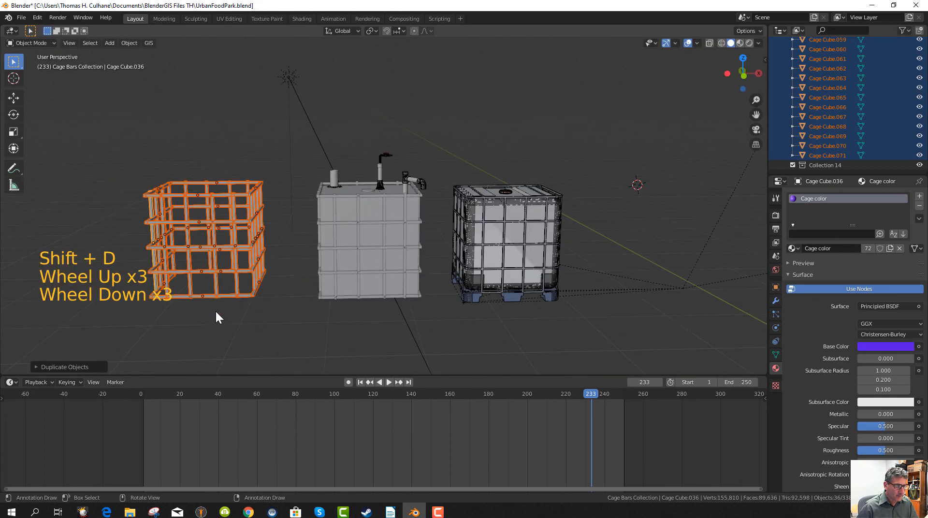
mouse_move(216, 309)
middle_mouse_down()
mouse_move(223, 288)
mouse_move(225, 305)
middle_mouse_up()
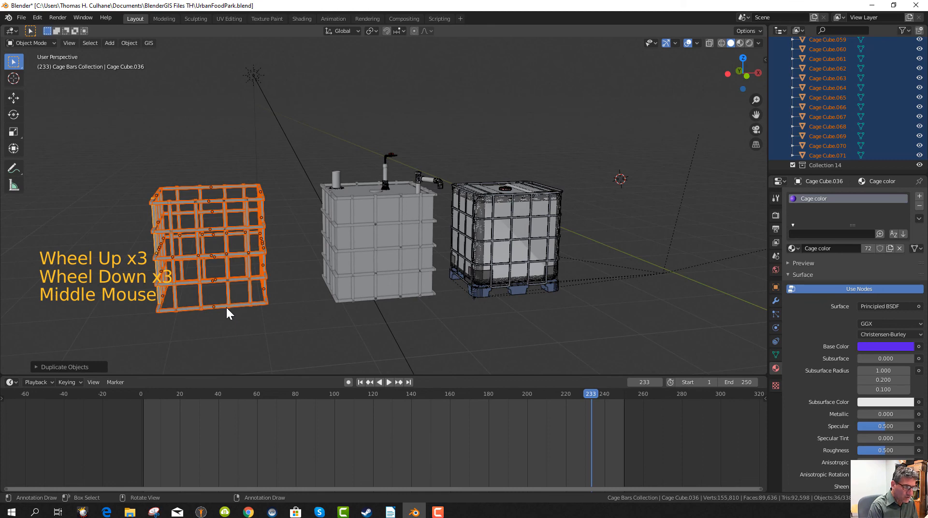
- Join the duplicated bars into a single object and move the joined cage closer to the tank
key("ctrl+j")
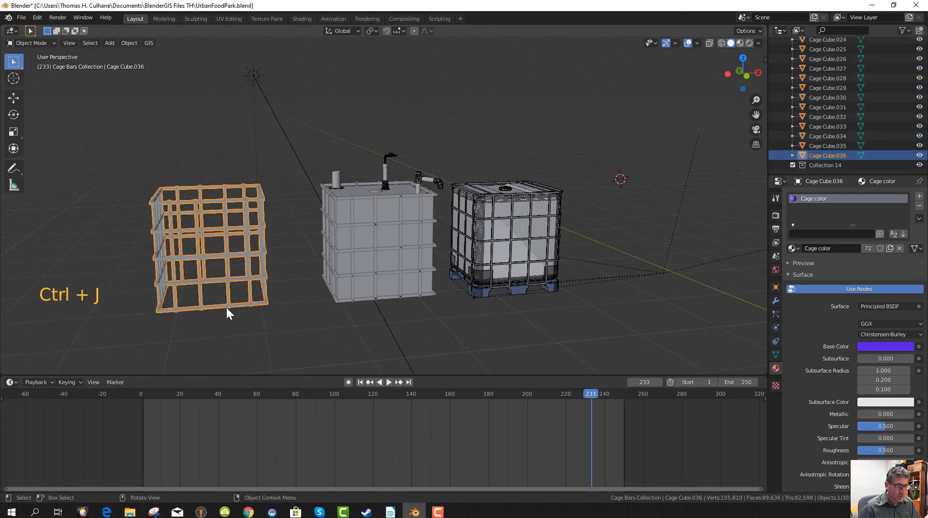
key("g")
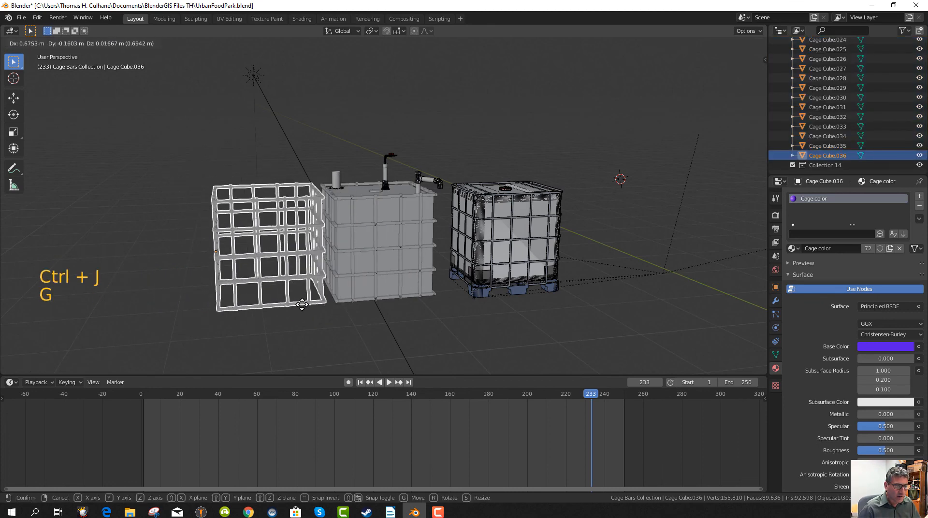
left_click(286, 302)
mouse_move(323, 334)
middle_mouse_down()
mouse_move(321, 368)
mouse_move(266, 300)
mouse_move(328, 348)
middle_mouse_up()
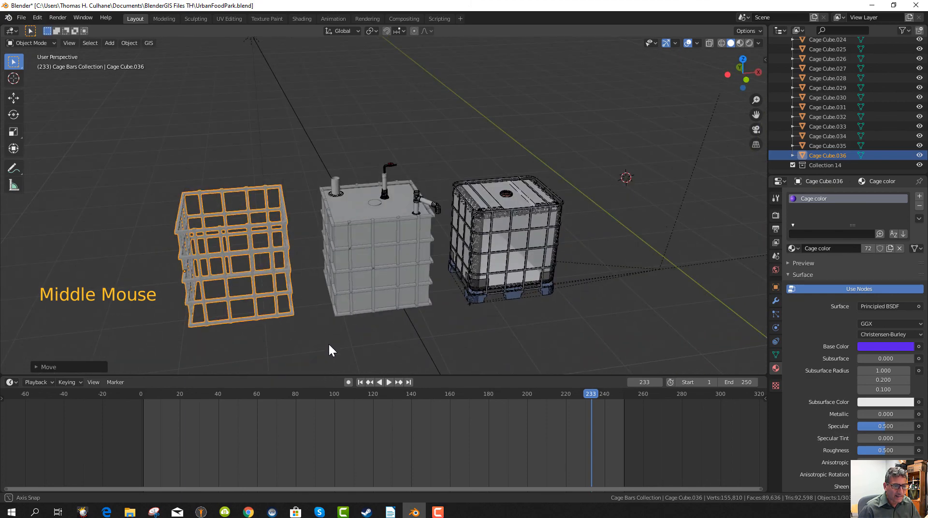
scroll(421, 300, "up", 2)
scroll(386, 236, "up", 1)
middle_click_drag(332, 312, 169, 257)
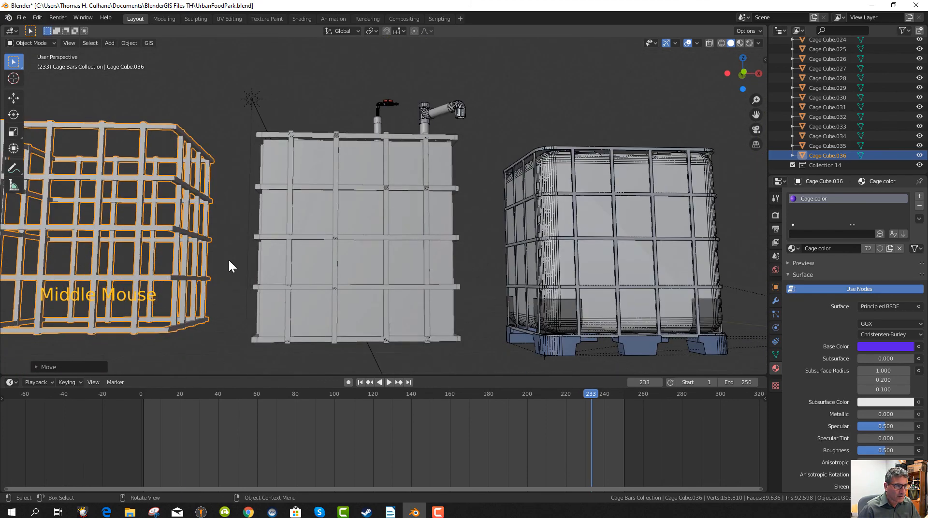
scroll(225, 266, "down", 3)
middle_click_drag(223, 269, 240, 232)
left_click(249, 229)
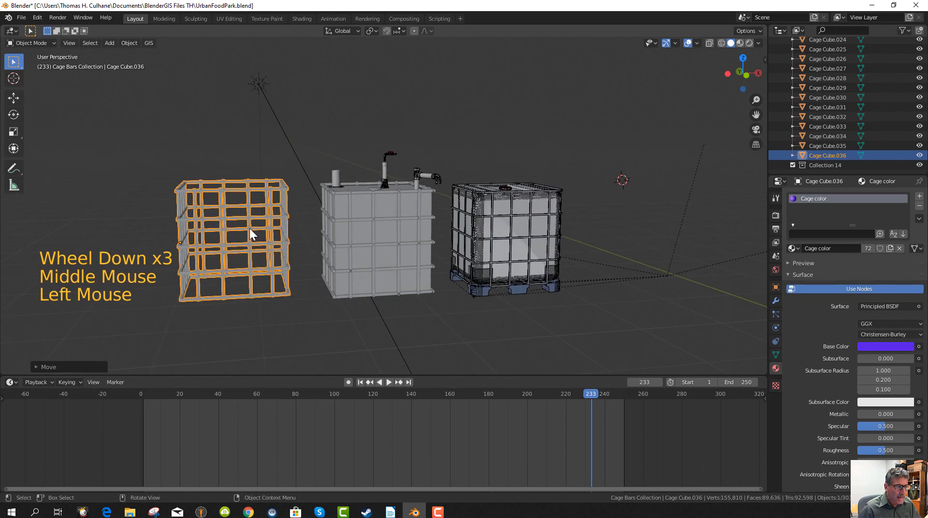
scroll(255, 266, "up", 4)
scroll(132, 229, "down", 2)
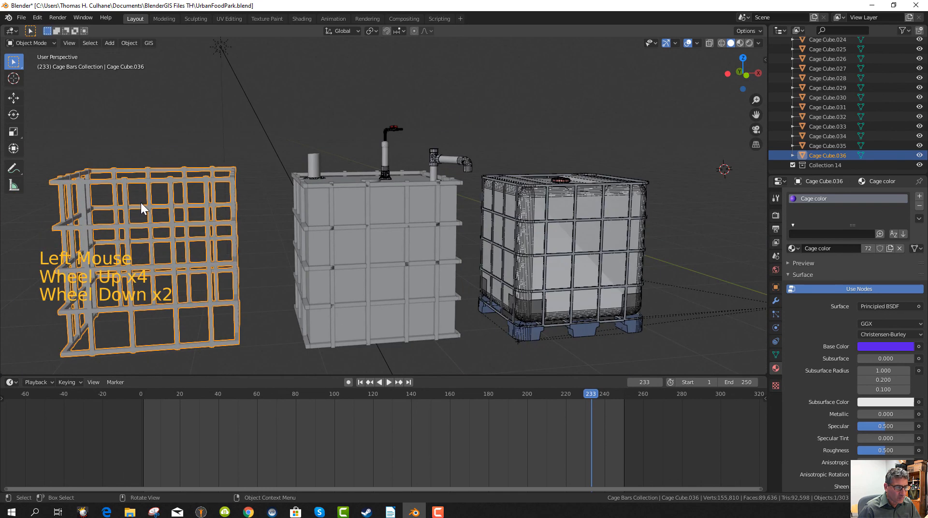
left_click(333, 216)
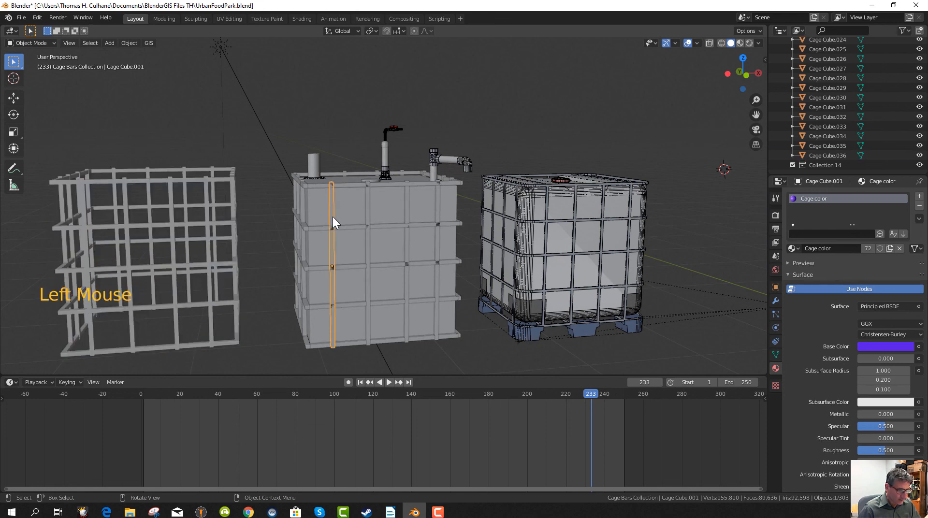
key("g")
right_click(331, 279)
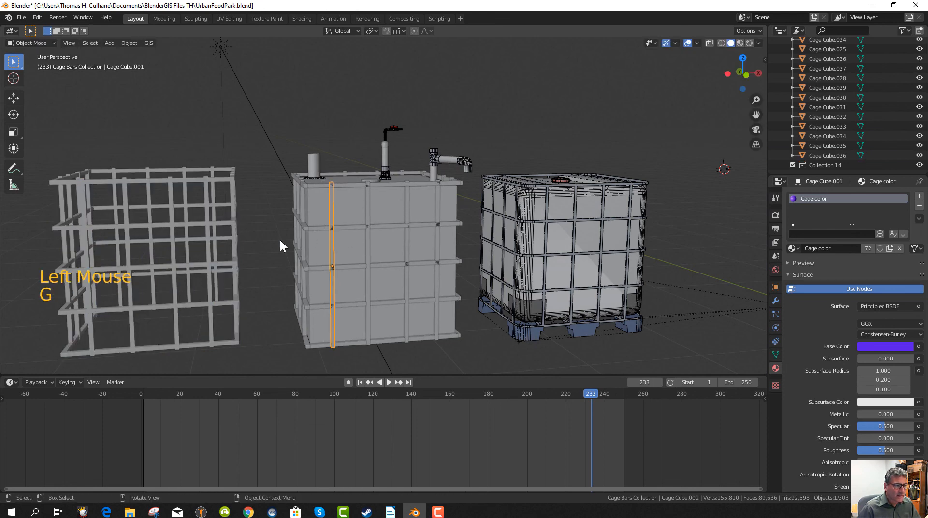
- Select the joined duplicate cage, Cage Cube.036, and rename it as Cage Joined
middle_click_drag(280, 247, 200, 293)
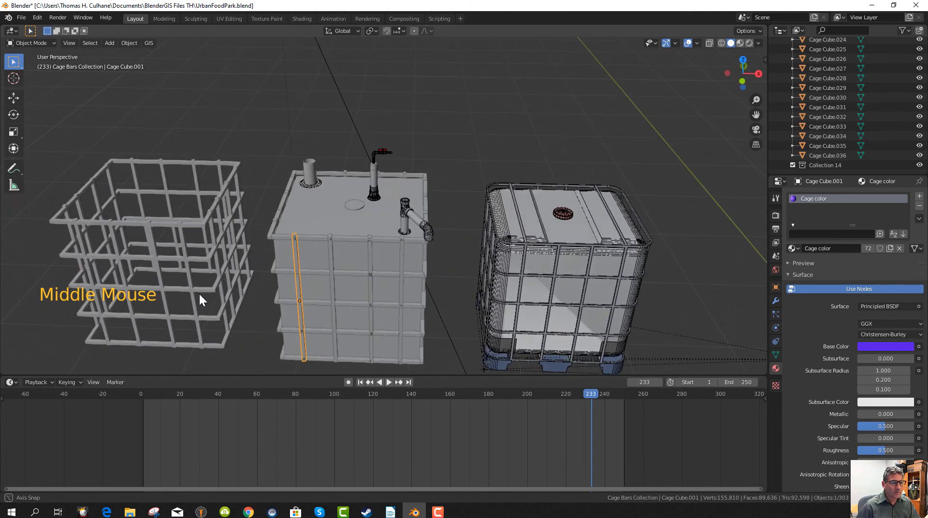
scroll(200, 294, "down", 2)
left_click(244, 220)
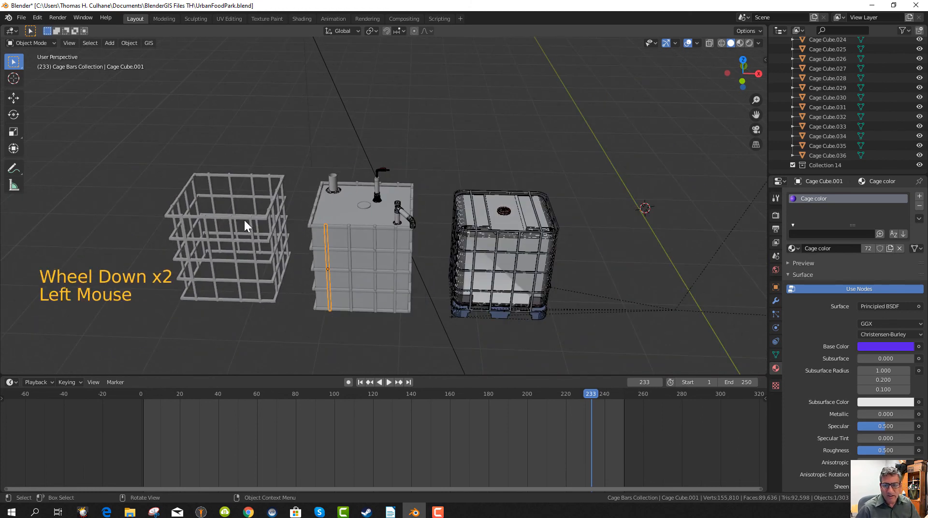
left_click(840, 155)
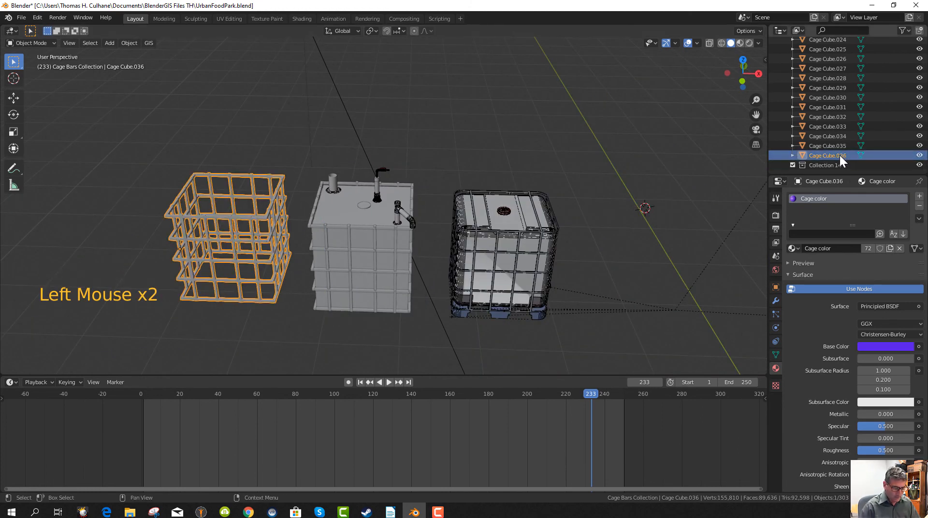
double_click(842, 155)
left_click(842, 155)
type("Cage ")
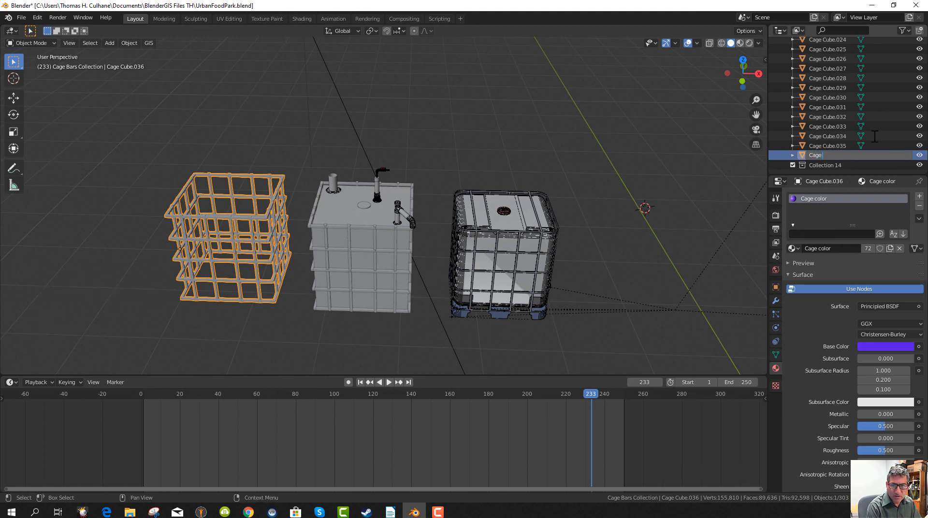
type("Joine")
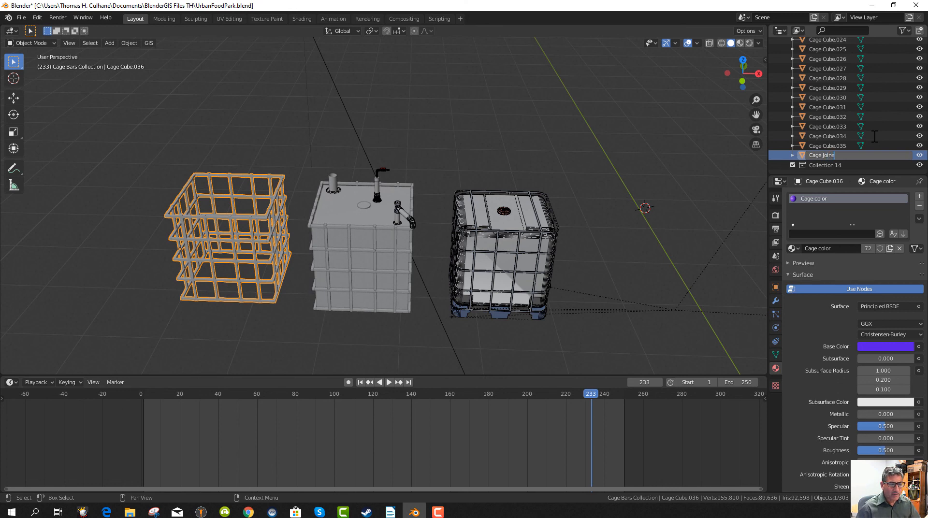
type("d")
key("Return")
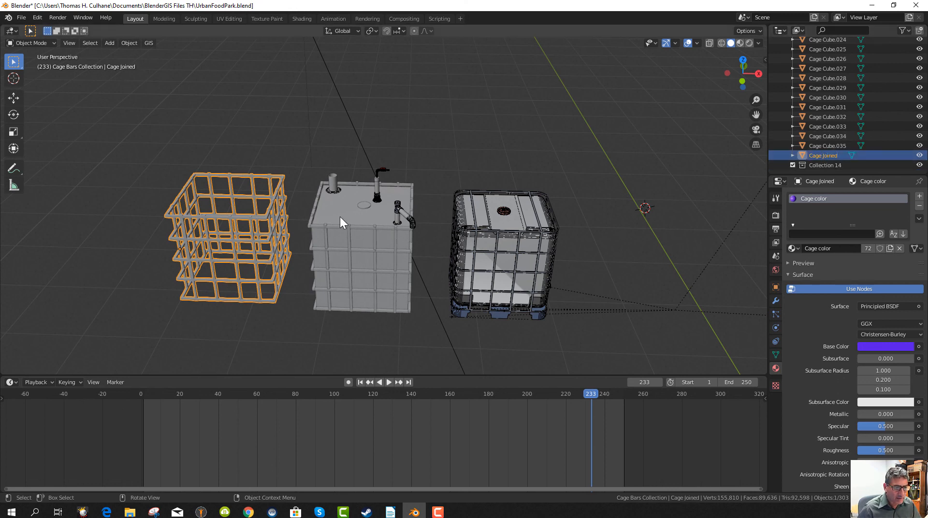
- Select the vertical bar Cage Cube.003 on the tank's front and switch the viewport shading to Material Preview
left_click(348, 232)
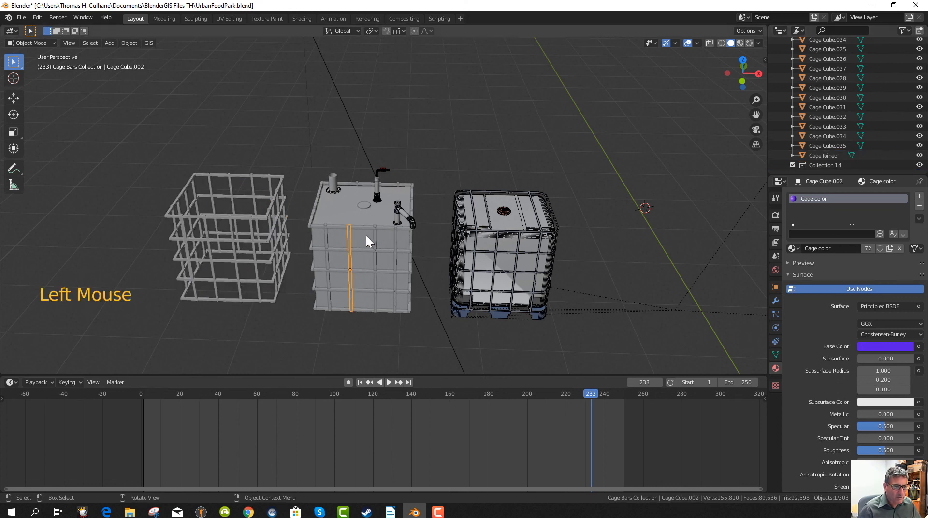
mouse_move(410, 253)
middle_mouse_down()
mouse_move(413, 265)
mouse_move(417, 245)
mouse_move(404, 282)
mouse_move(425, 264)
middle_mouse_up()
scroll(408, 279, "up", 3)
scroll(408, 279, "down", 3)
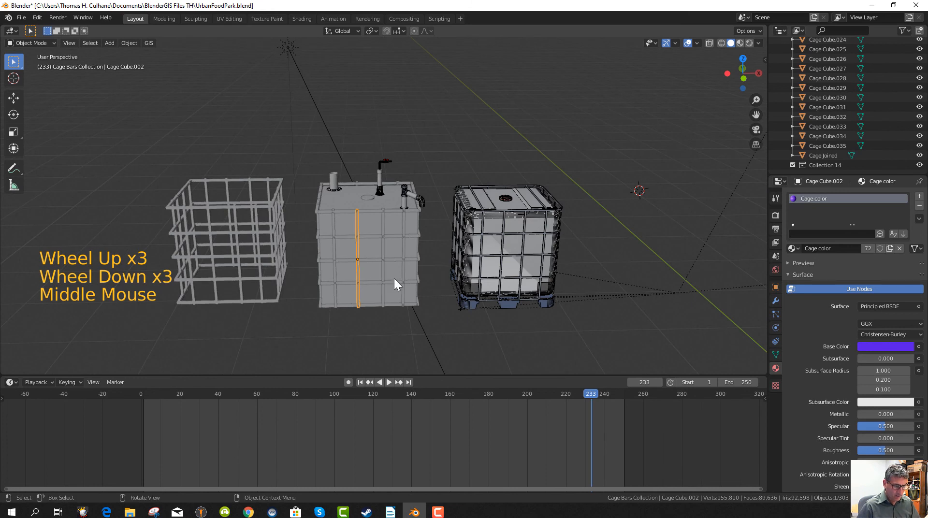
left_click(381, 236)
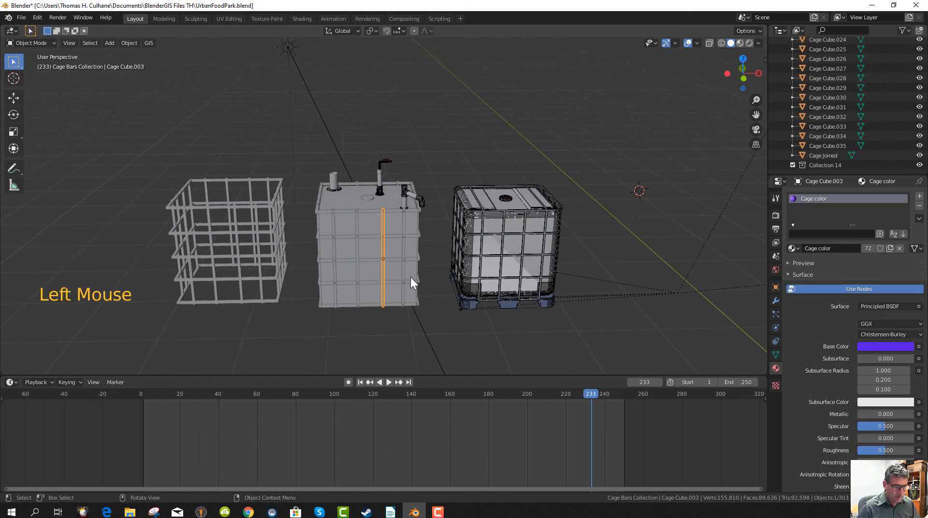
key("z")
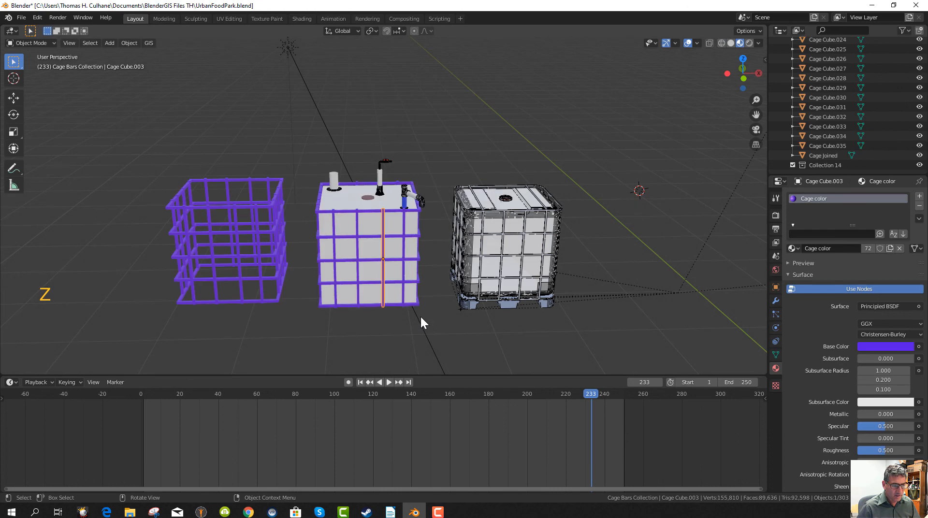
mouse_move(420, 316)
middle_mouse_down()
mouse_move(424, 305)
mouse_move(420, 314)
middle_mouse_up()
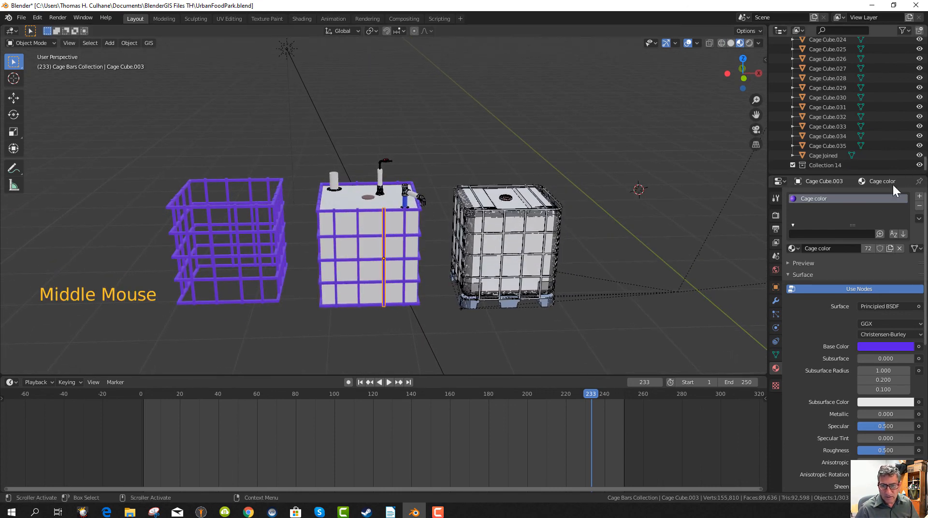
- Set the Cage color material's base color to a muted grey-blue with hue 0.601, saturation 0.315 and value 0.427
left_click(889, 347)
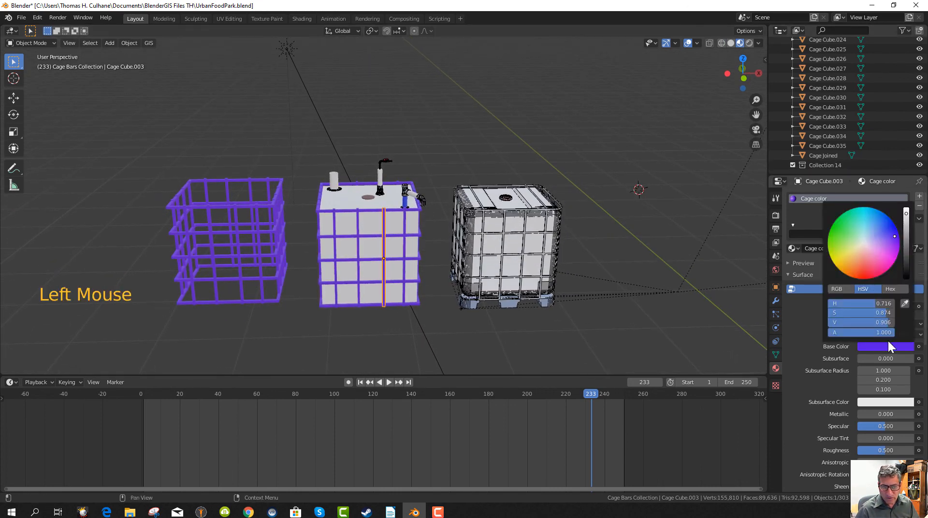
left_click_drag(888, 238, 907, 249)
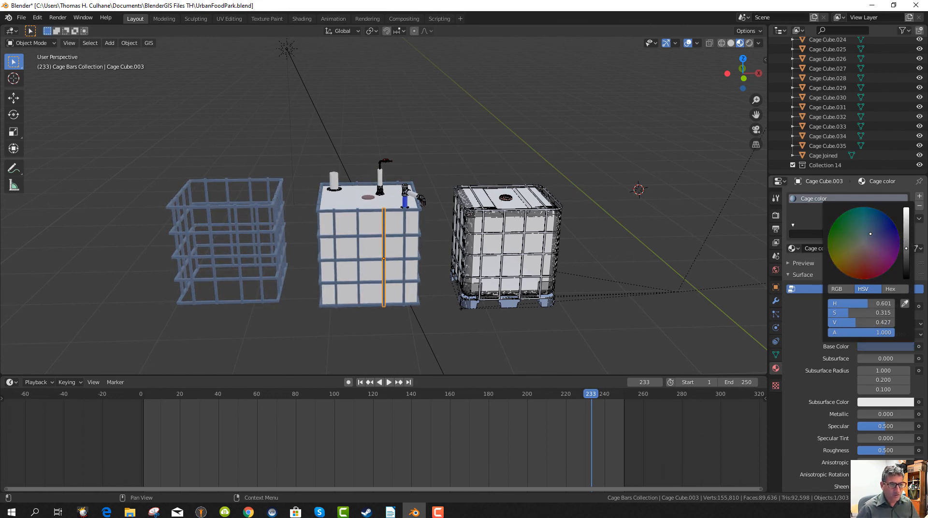
left_click(417, 322)
middle_click_drag(388, 313, 324, 303)
scroll(335, 298, "up", 3)
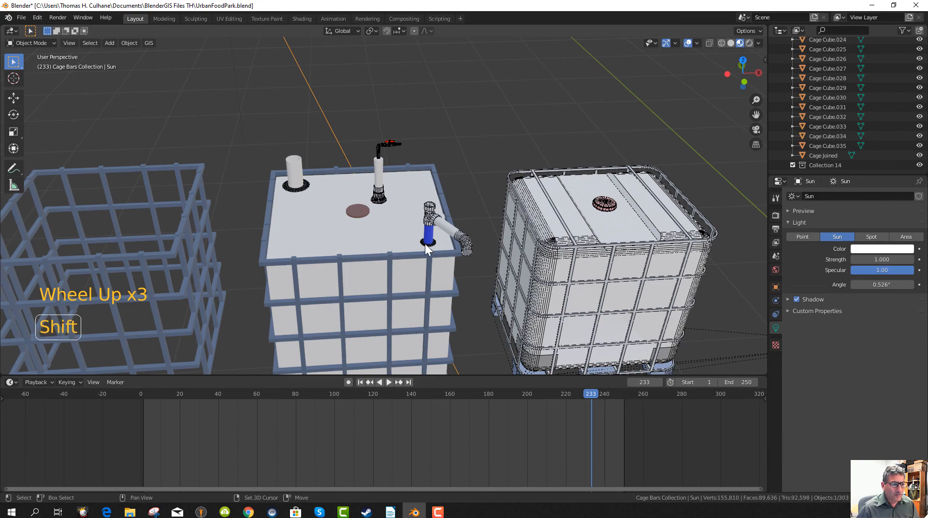
middle_click_drag(425, 244, 475, 186, "shift")
scroll(476, 186, "down", 1)
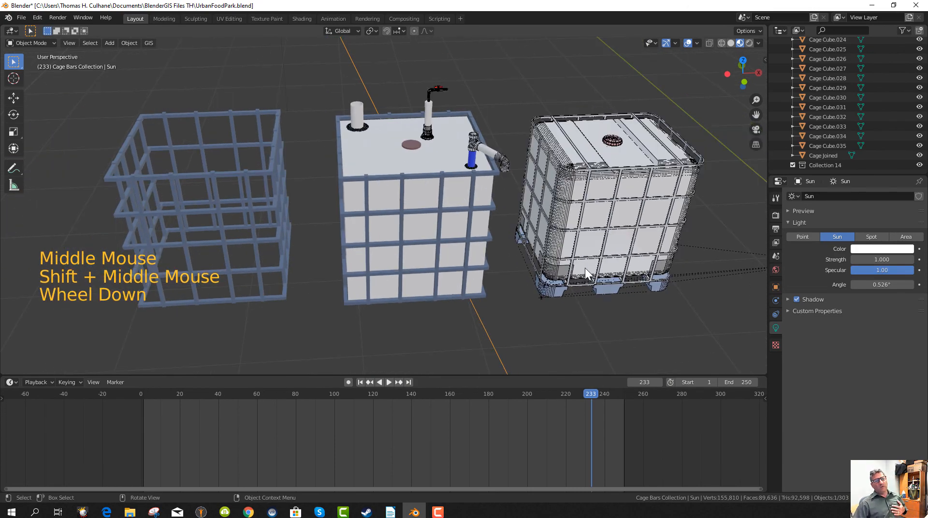